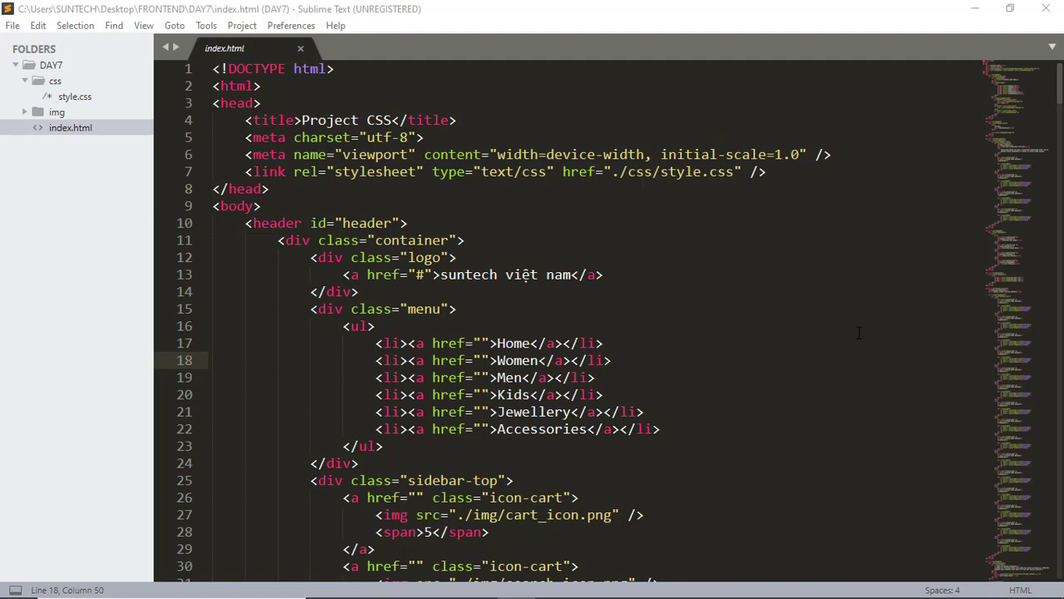
Open index.html in the web browser from the editor's right-click menu.
right_click(569, 298)
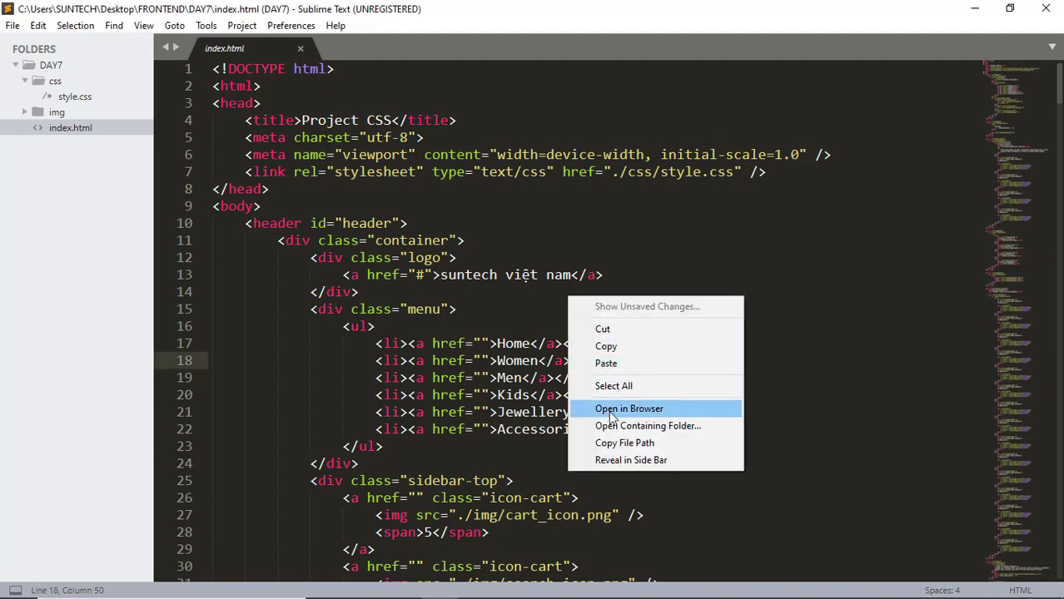
left_click(612, 409)
Scroll through the Project CSS page, then inspect the hero banner image in DevTools.
scroll(308, 185, "down", 3)
scroll(308, 183, "down", 5)
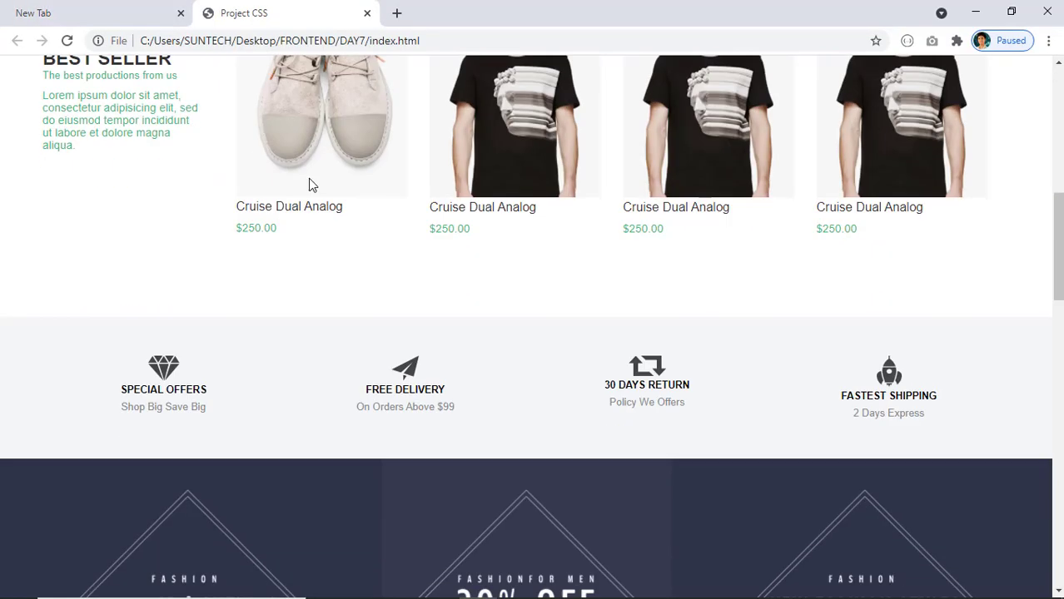
scroll(308, 179, "down", 8)
scroll(308, 178, "down", 6)
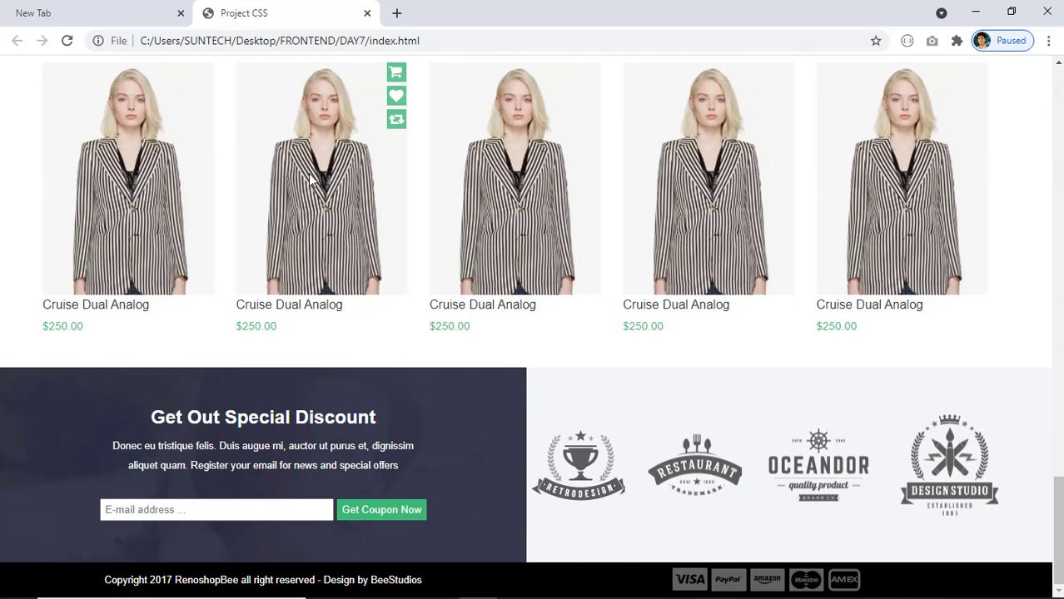
scroll(309, 178, "up", 4)
scroll(336, 179, "up", 5)
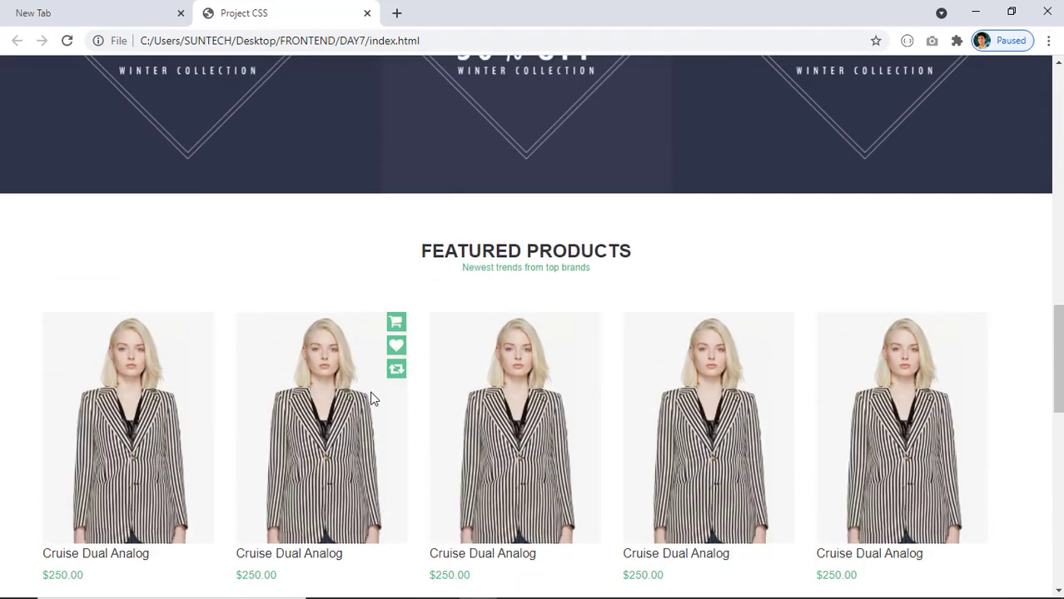
scroll(629, 302, "up", 5)
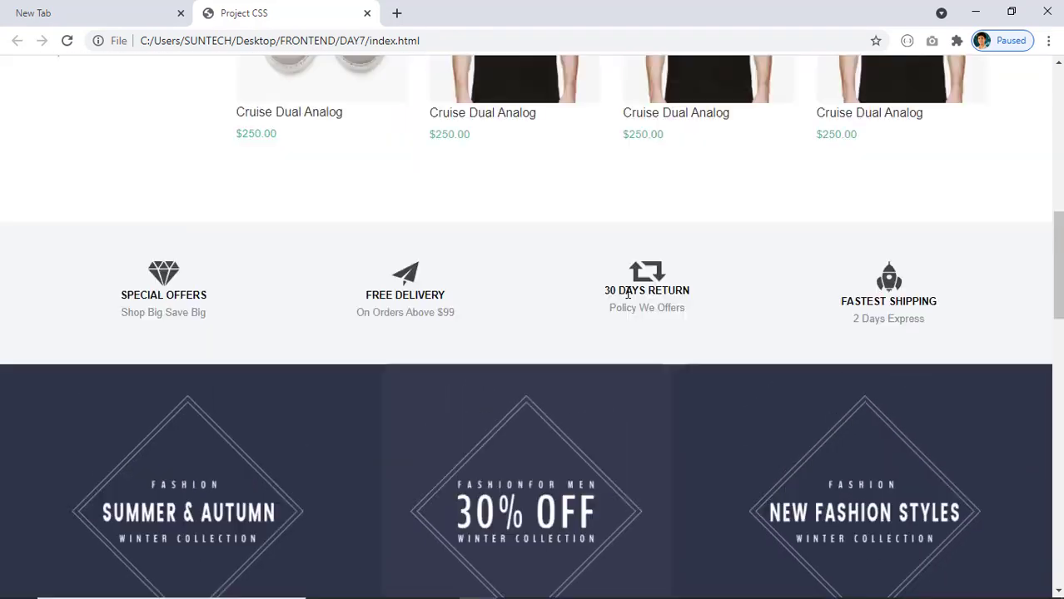
scroll(540, 256, "up", 6)
scroll(427, 227, "up", 2)
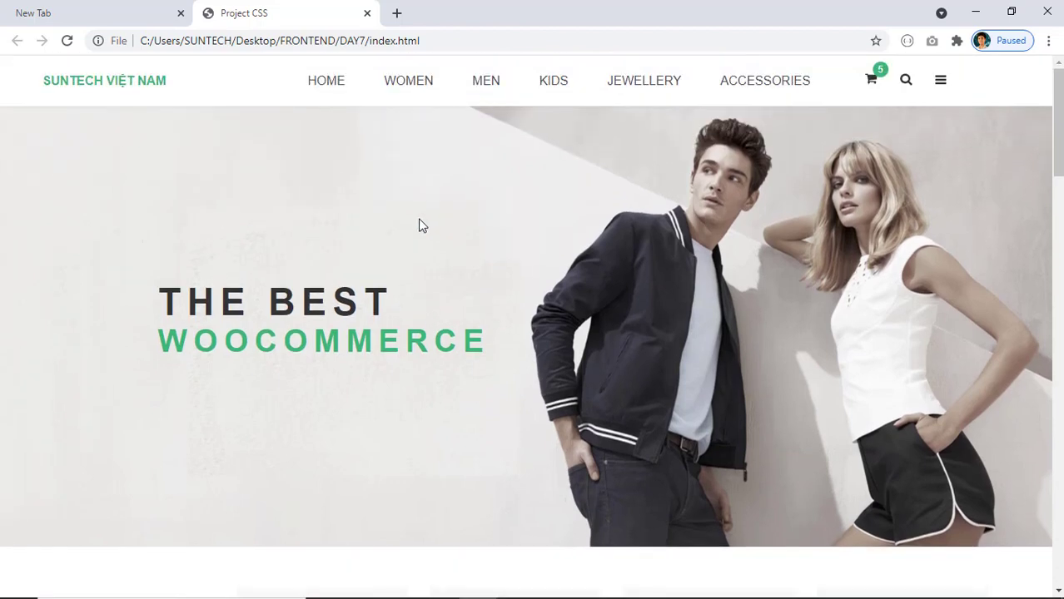
right_click(322, 171)
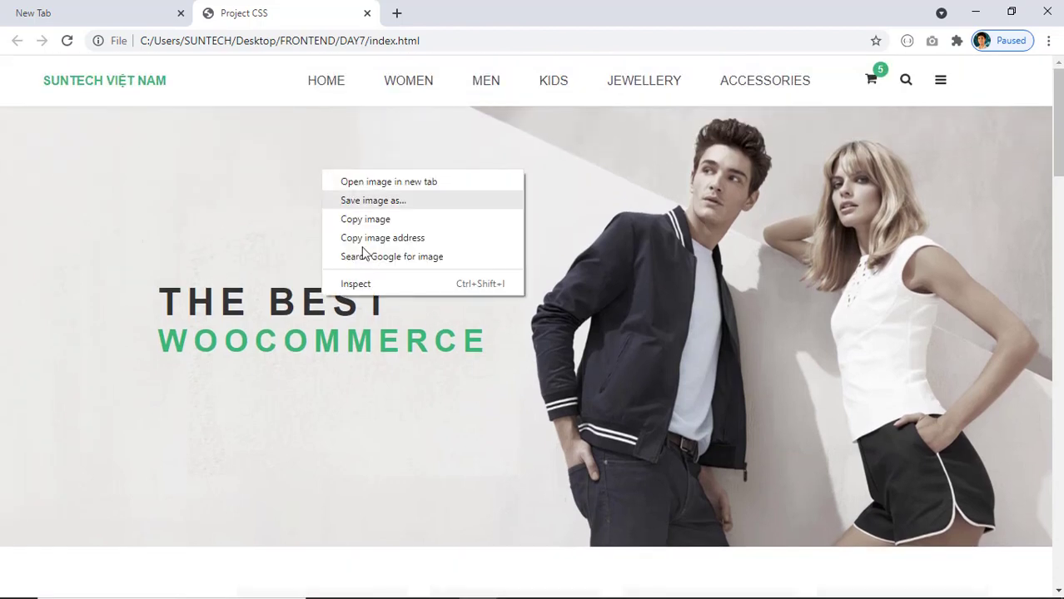
left_click(349, 284)
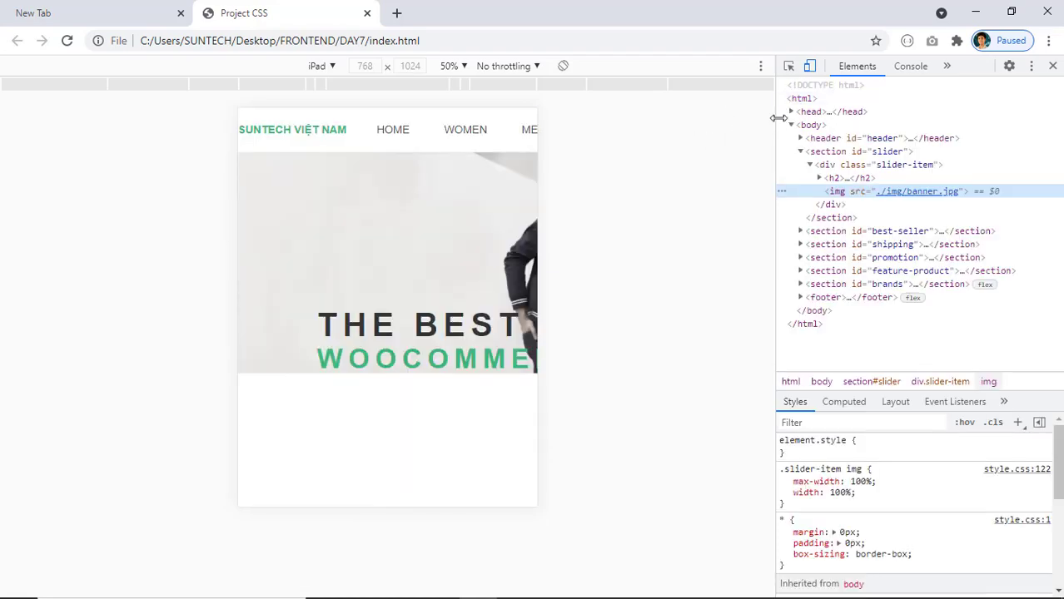
Widen the DevTools panel and scroll through the page in the iPad preview.
left_click_drag(778, 118, 642, 118)
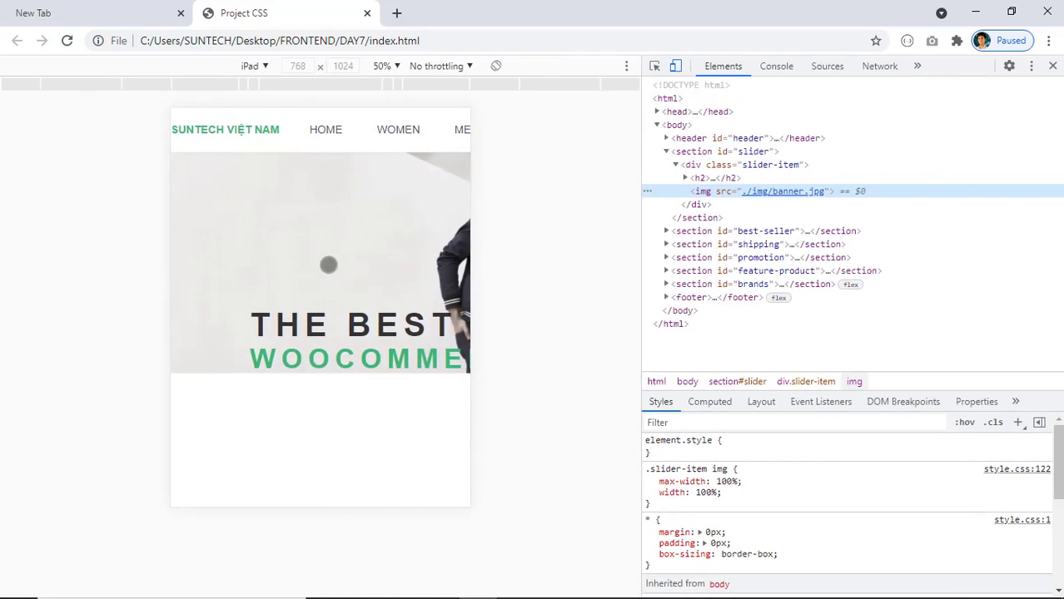
scroll(328, 265, "down", 3)
scroll(332, 256, "down", 5)
scroll(333, 258, "down", 5)
scroll(349, 272, "down", 5)
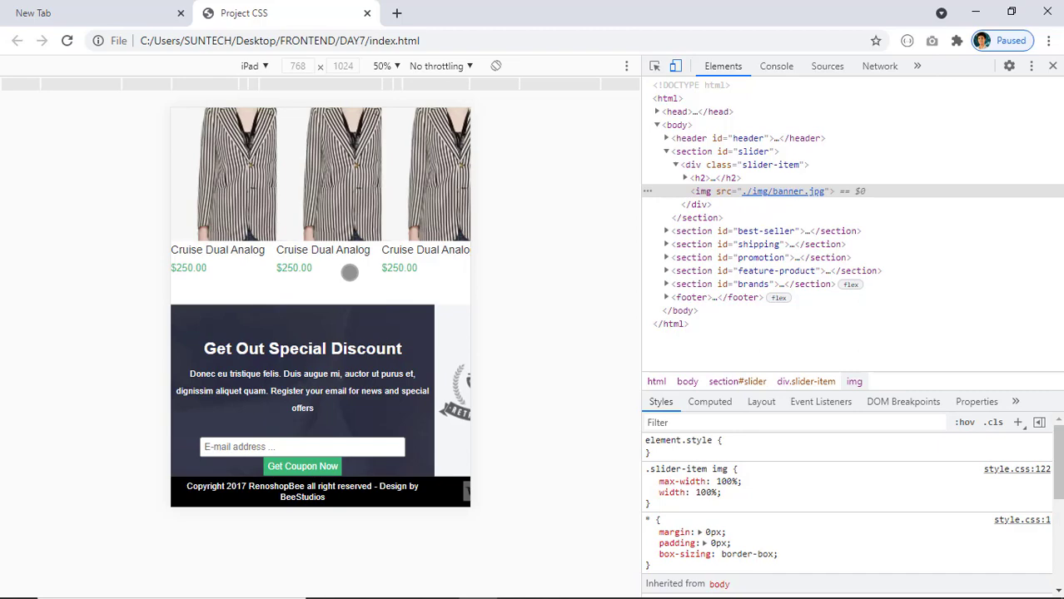
scroll(349, 272, "up", 3)
scroll(367, 250, "up", 3)
scroll(379, 238, "up", 2)
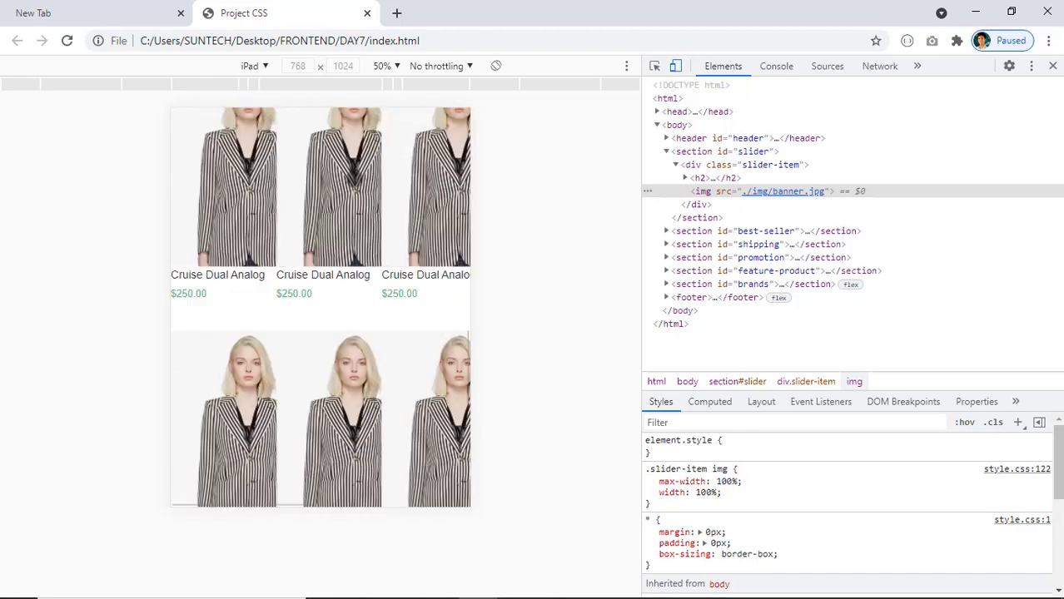
scroll(356, 214, "up", 5)
scroll(331, 242, "up", 5)
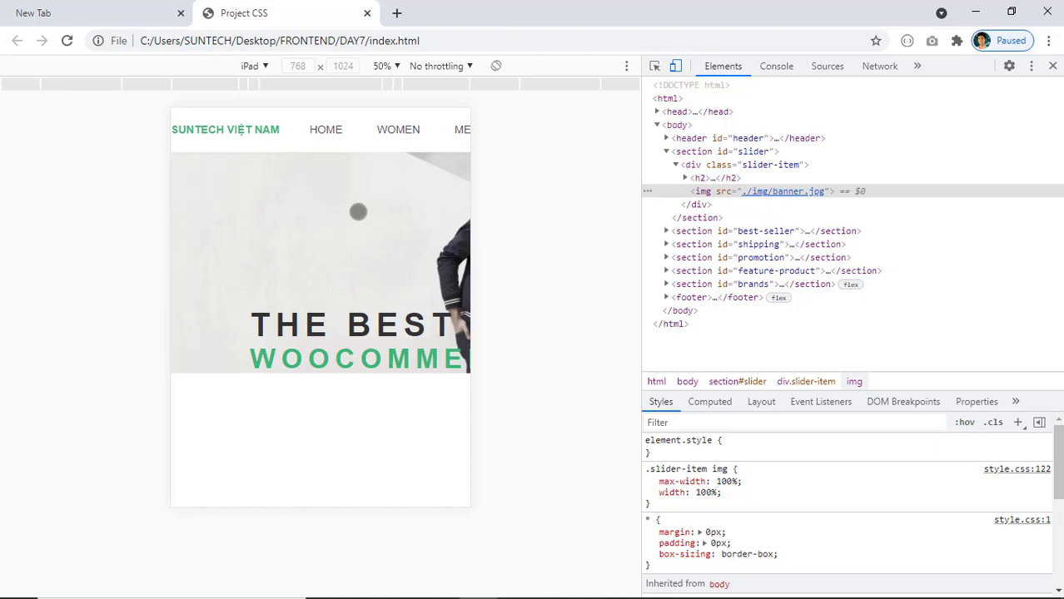
scroll(345, 162, "down", 3)
scroll(345, 161, "down", 4)
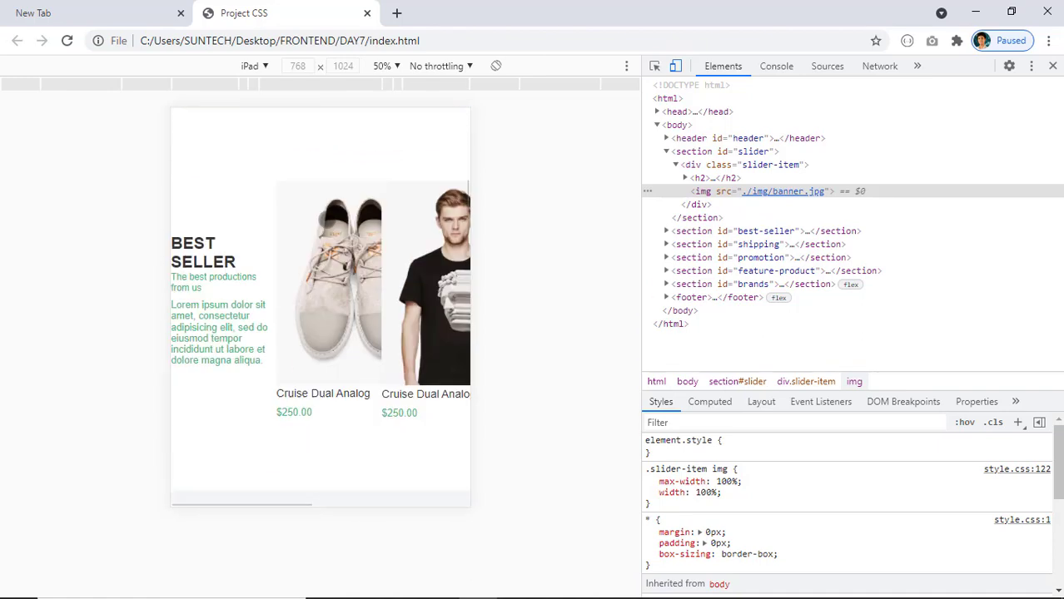
scroll(326, 214, "down", 4)
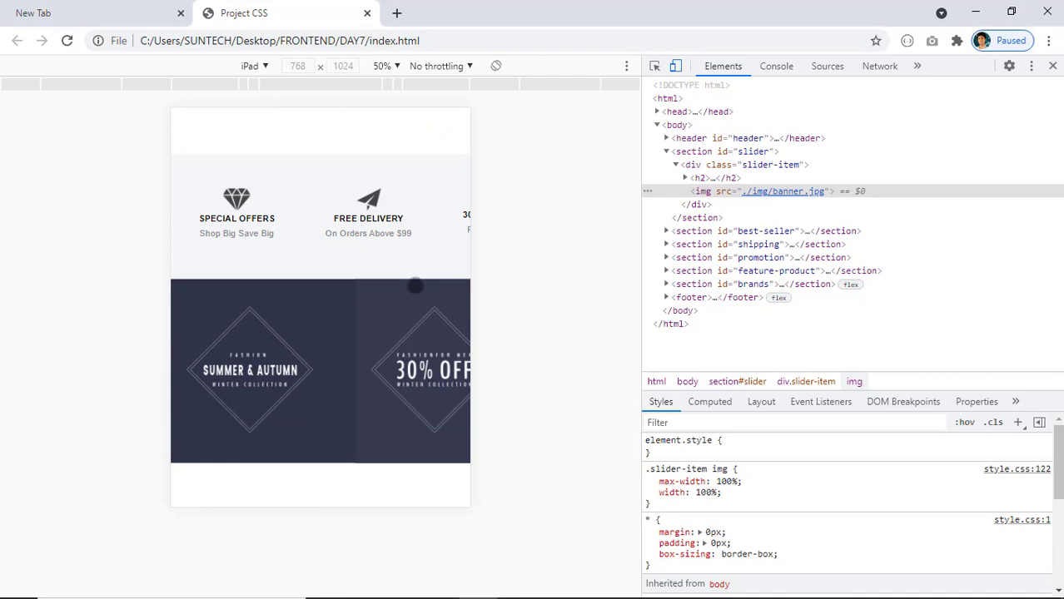
scroll(415, 287, "up", 2)
scroll(368, 332, "up", 2)
scroll(337, 249, "up", 4)
scroll(317, 262, "up", 5)
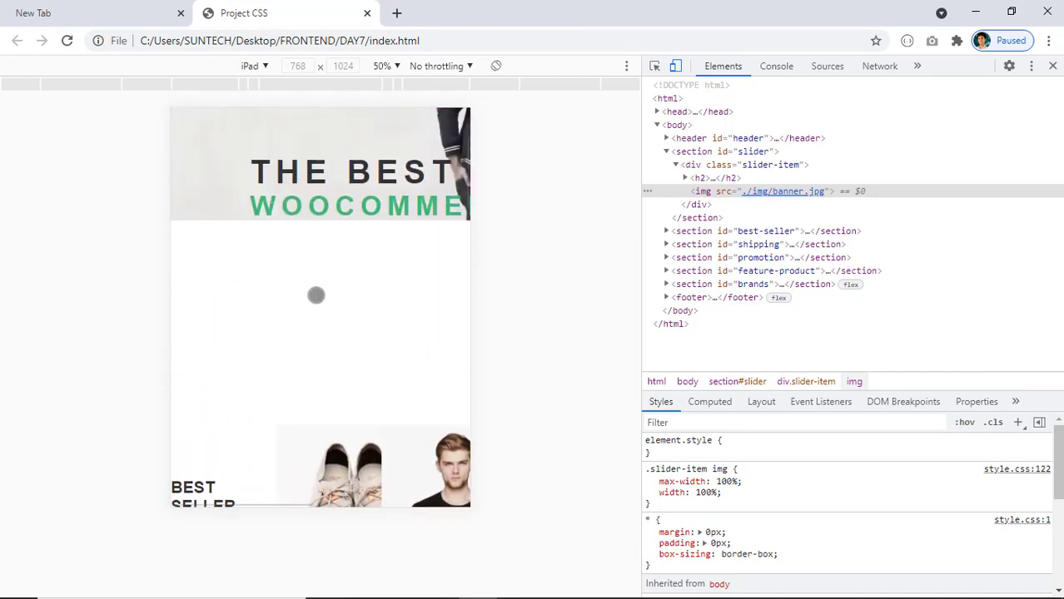
scroll(316, 295, "up", 2)
scroll(335, 297, "up", 2)
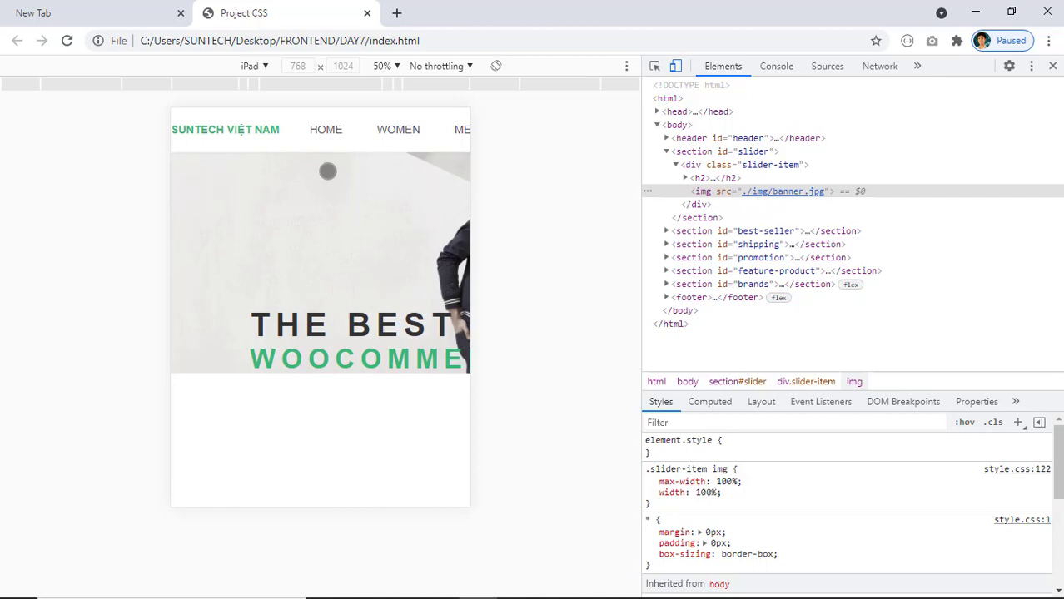
Switch the device preview to Responsive at 359×829.
scroll(351, 180, "down", 5)
scroll(351, 242, "down", 6)
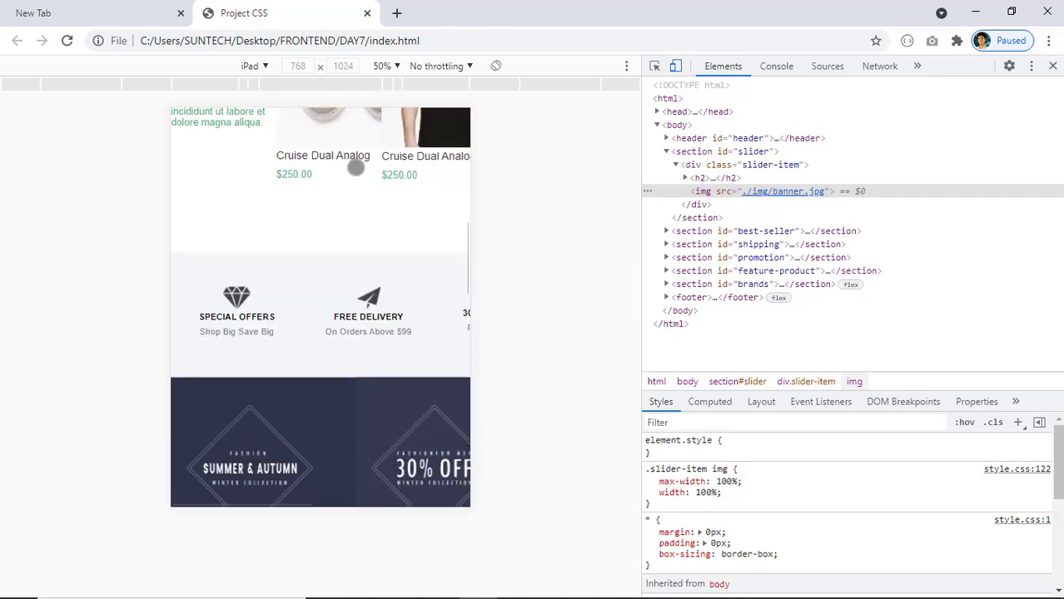
scroll(356, 164, "down", 6)
scroll(350, 175, "down", 10)
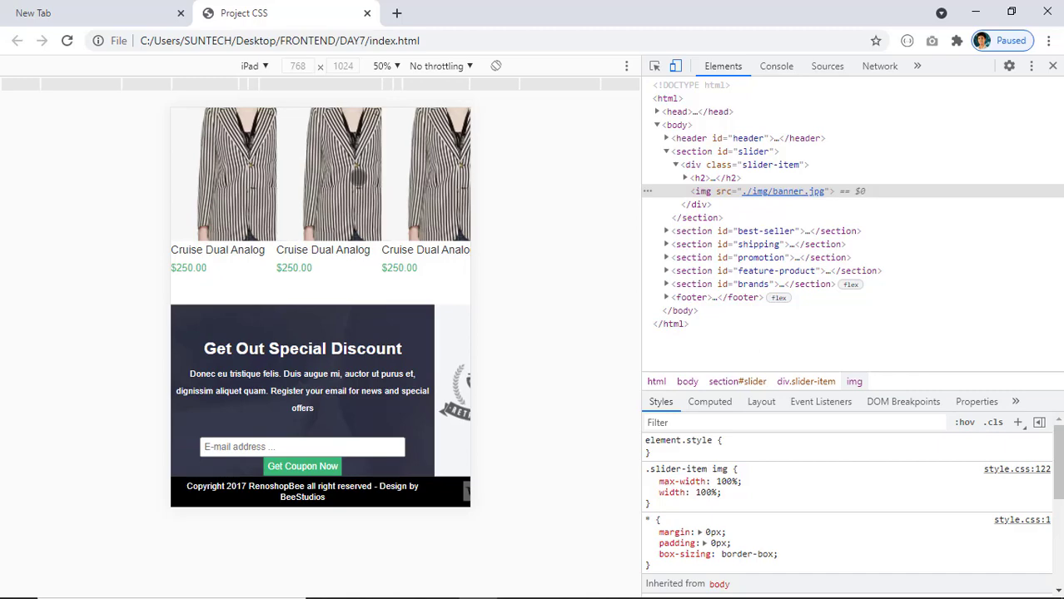
scroll(347, 200, "up", 7)
scroll(344, 207, "up", 2)
scroll(337, 167, "up", 2)
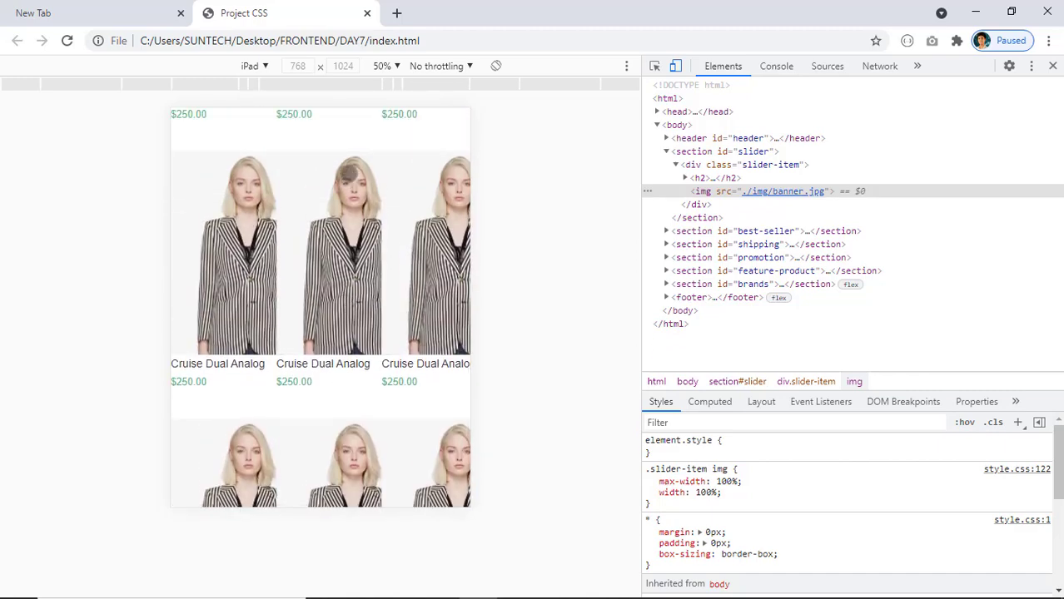
scroll(360, 208, "up", 2)
scroll(366, 241, "up", 3)
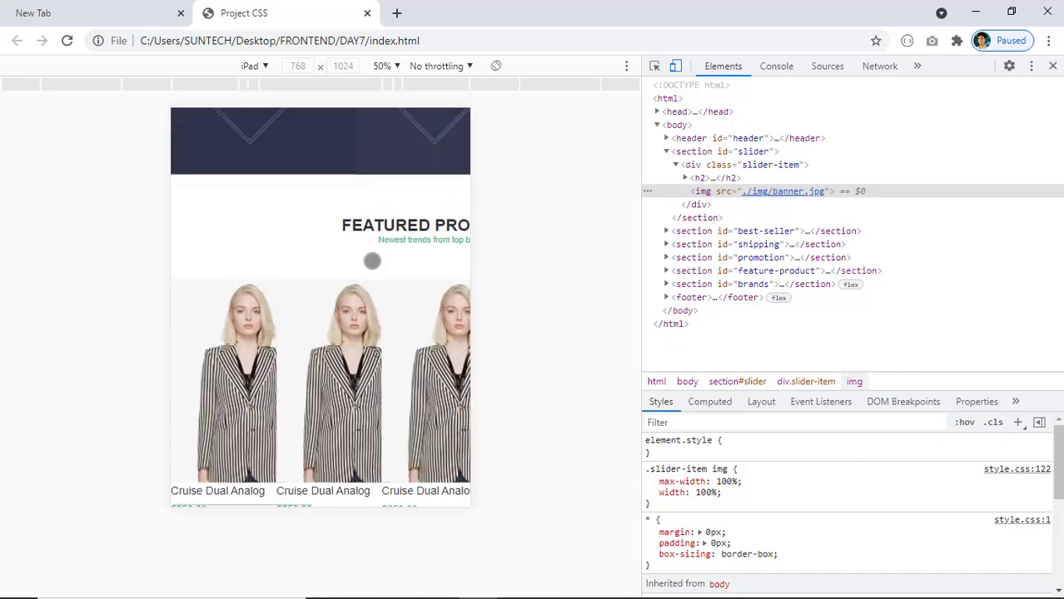
scroll(358, 231, "up", 2)
scroll(358, 231, "up", 3)
scroll(357, 291, "up", 5)
scroll(341, 265, "up", 5)
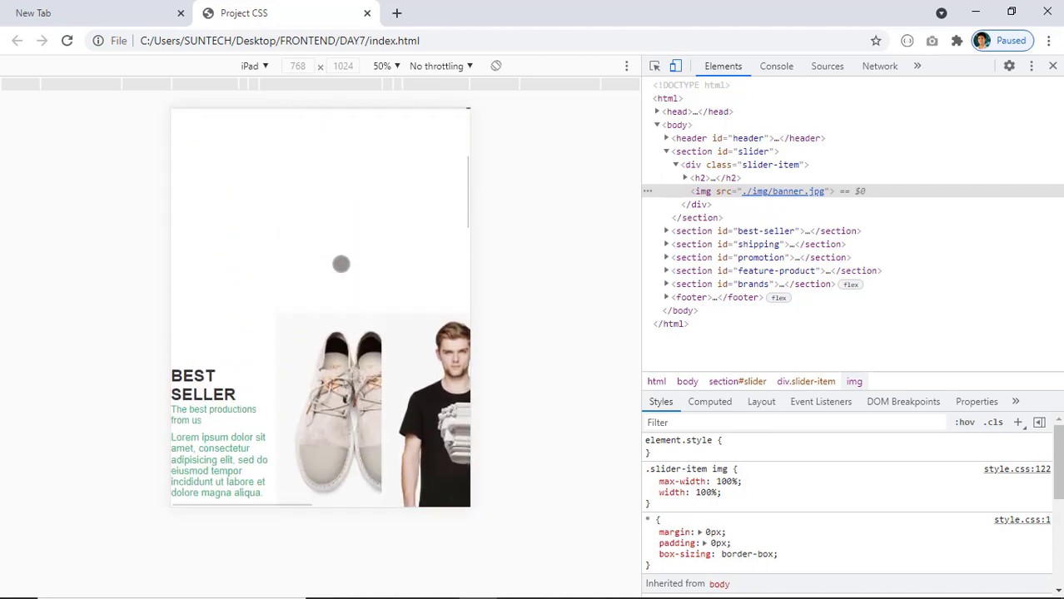
scroll(349, 260, "up", 5)
scroll(349, 261, "up", 3)
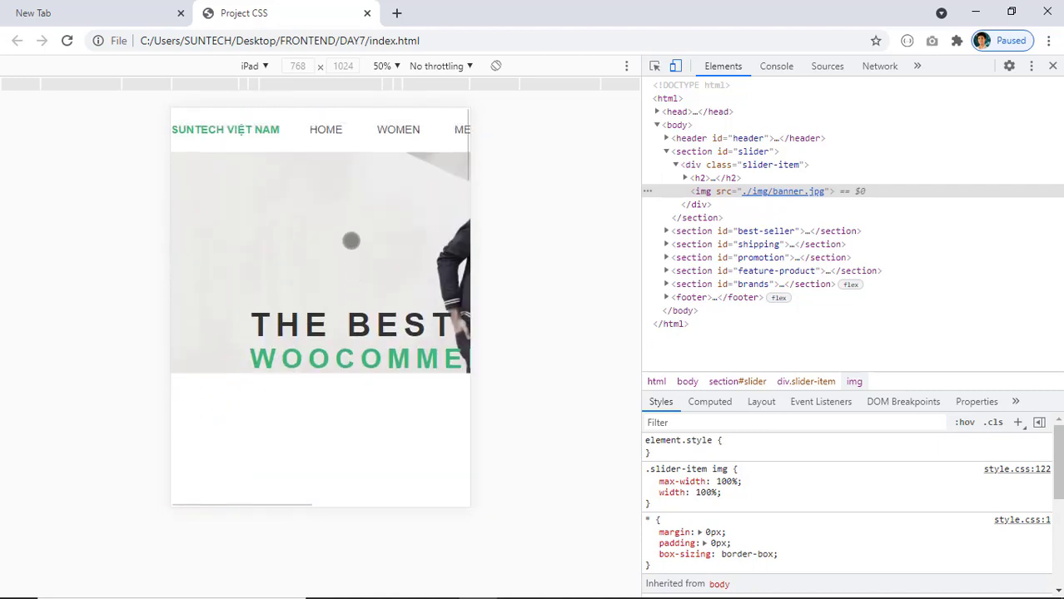
left_click(261, 69)
left_click(278, 88)
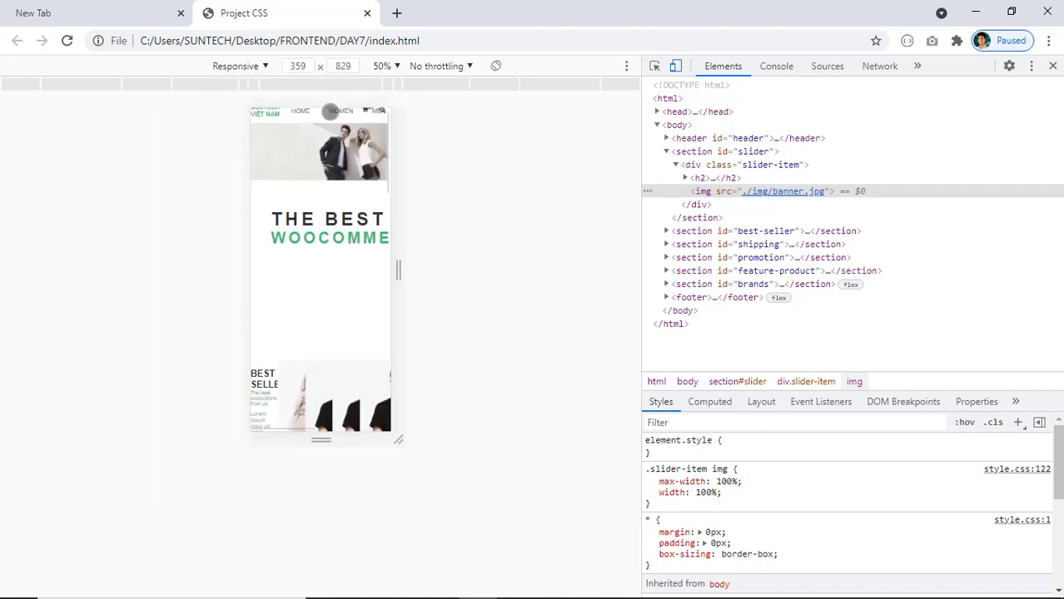
Reload the page, close the spare tab and DevTools, and return to Sublime Text.
left_click(68, 40)
left_click(130, 13)
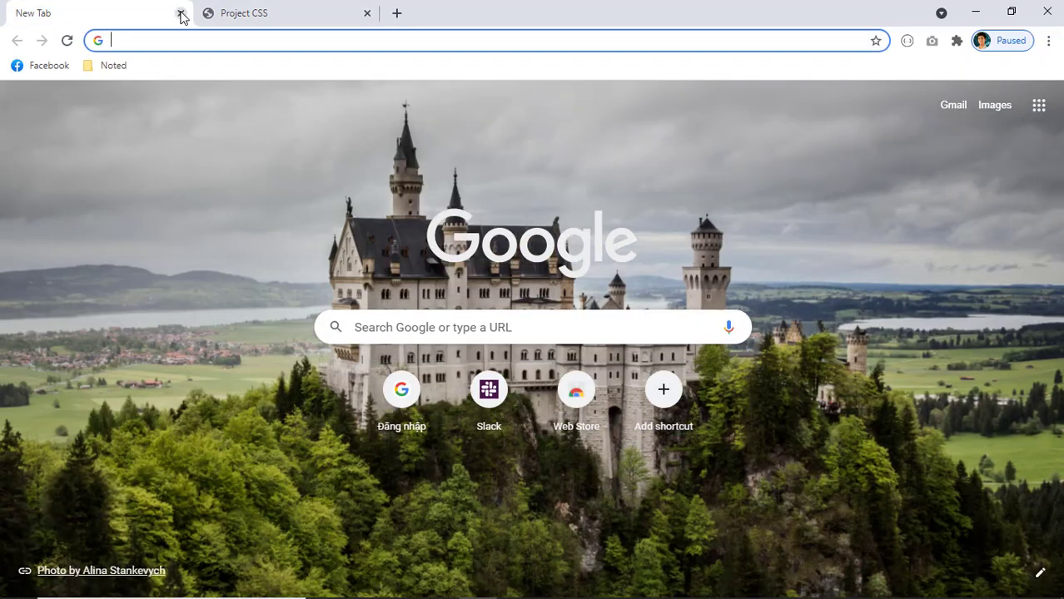
left_click(181, 12)
key("F12")
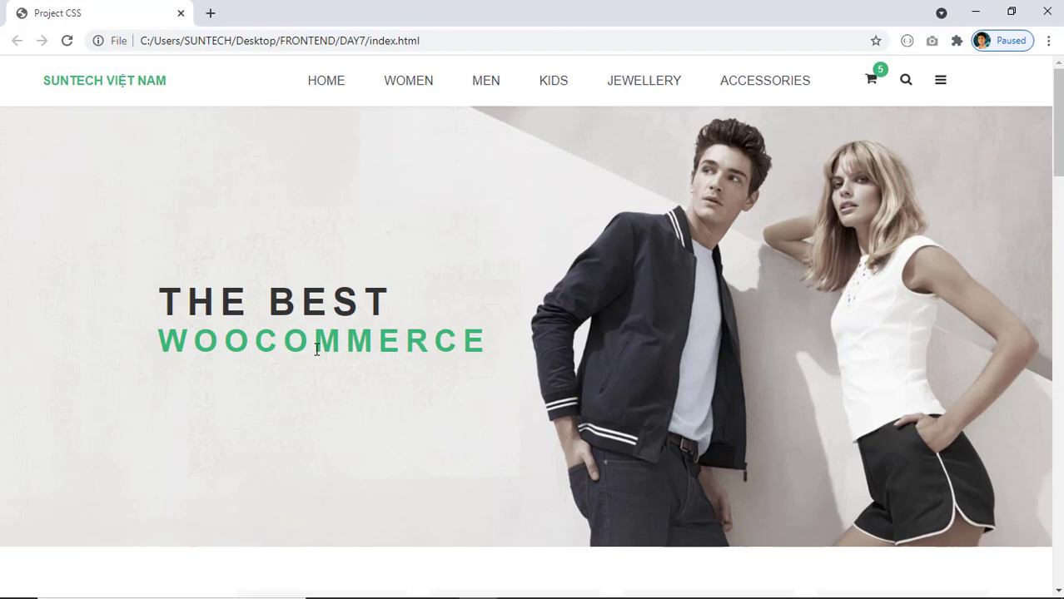
key("alt+Tab")
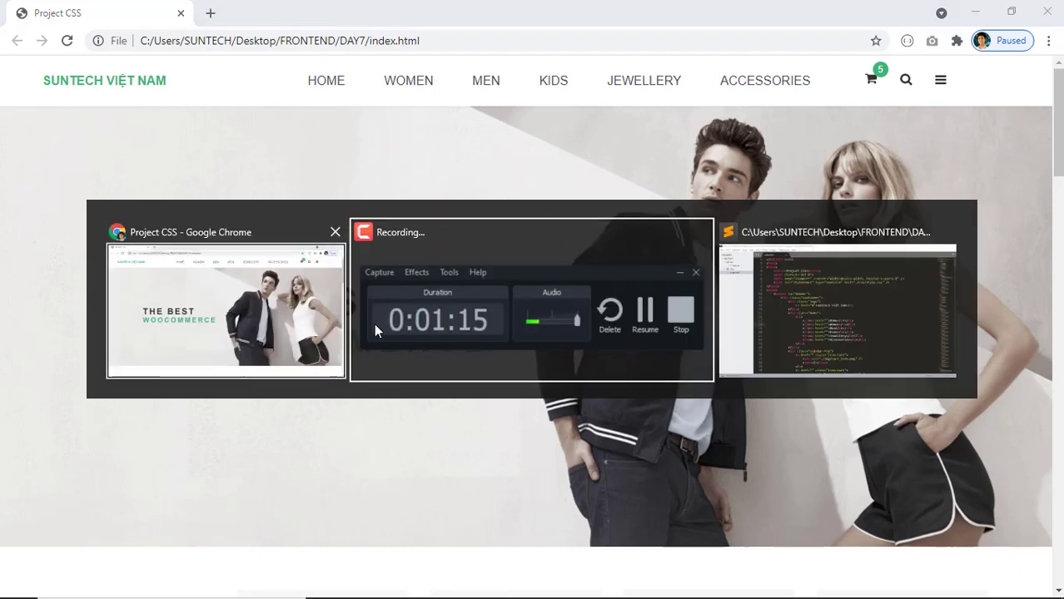
left_click(776, 295)
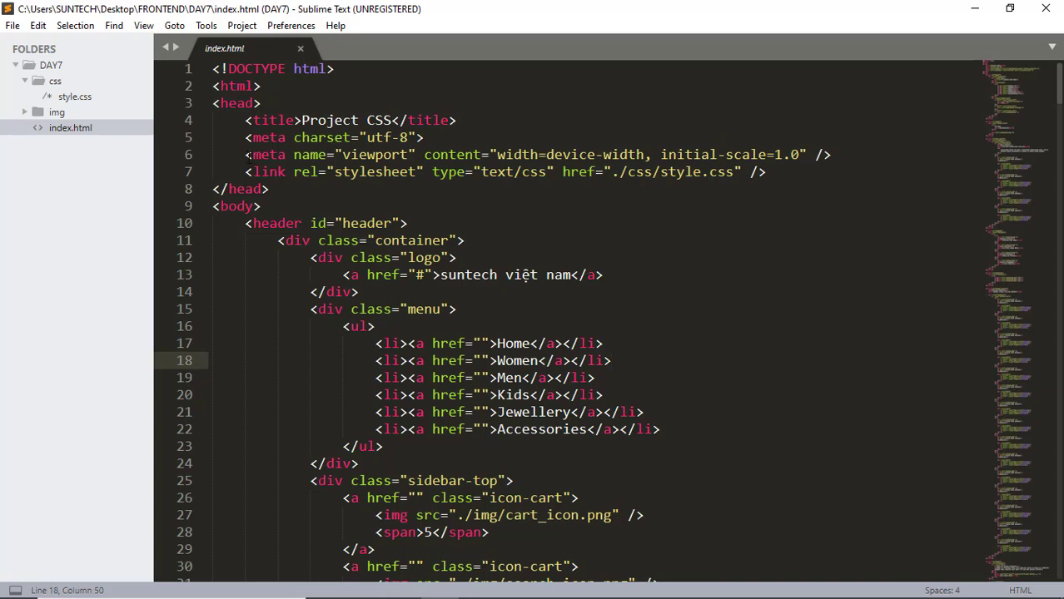
left_click(350, 155)
double_click(377, 155)
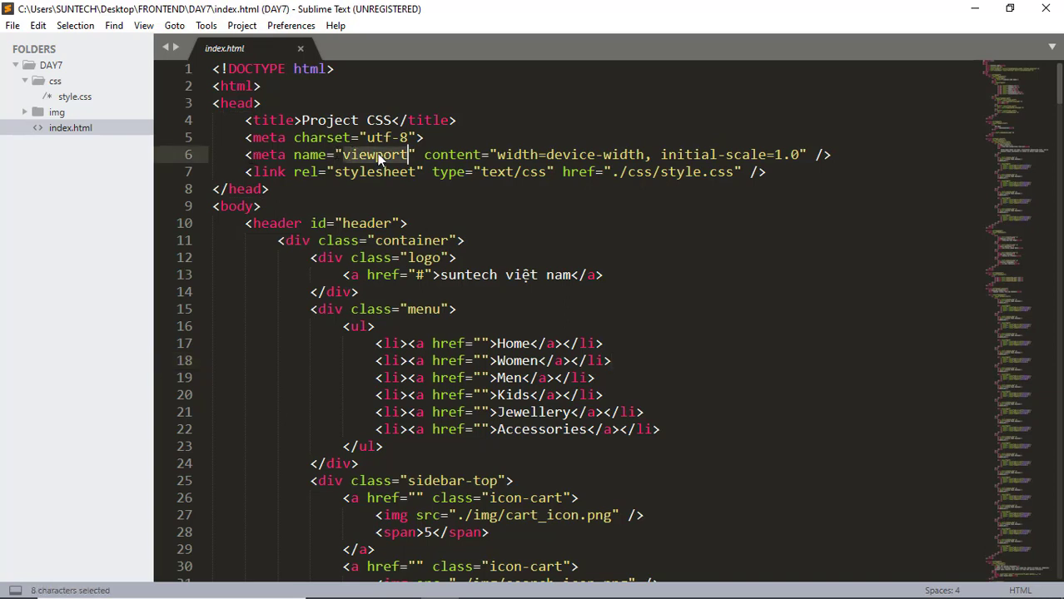
left_click(377, 155)
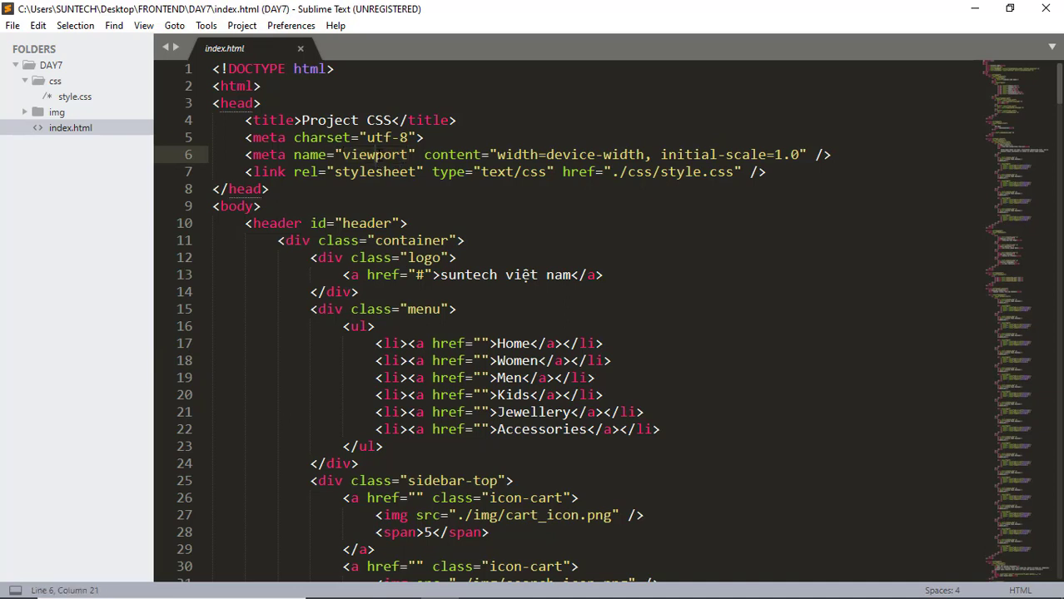
double_click(377, 155)
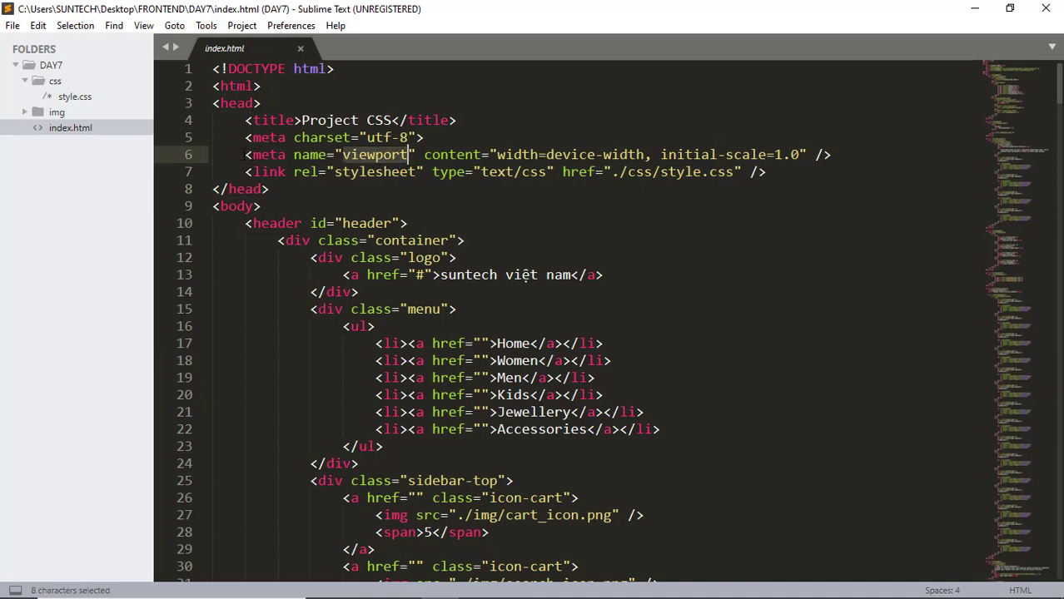
left_click_drag(246, 155, 831, 154)
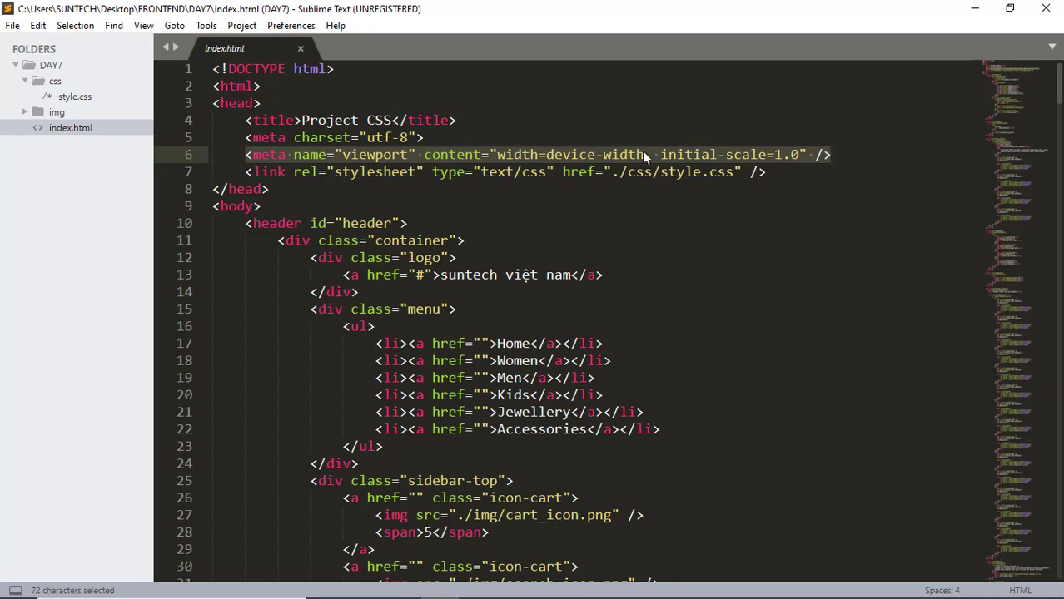
left_click(617, 152)
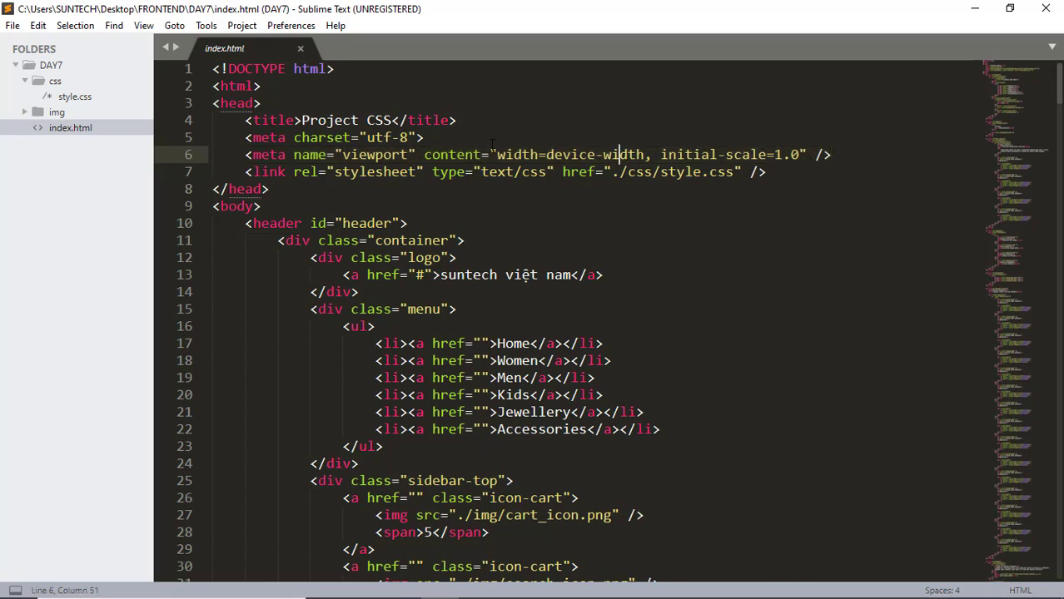
left_click_drag(497, 154, 646, 154)
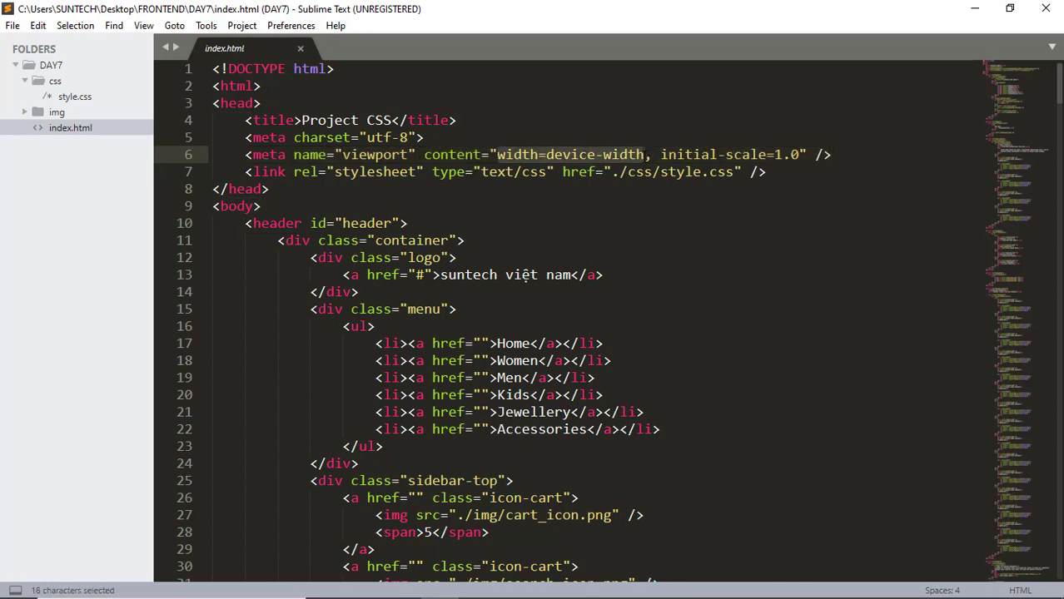
left_click(647, 155)
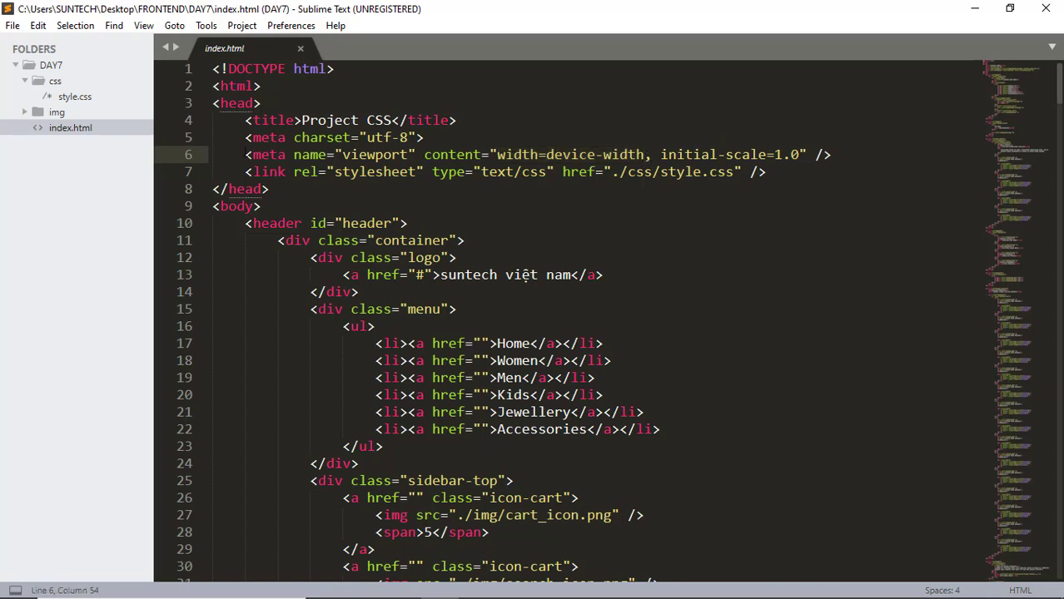
left_click_drag(238, 154, 827, 166)
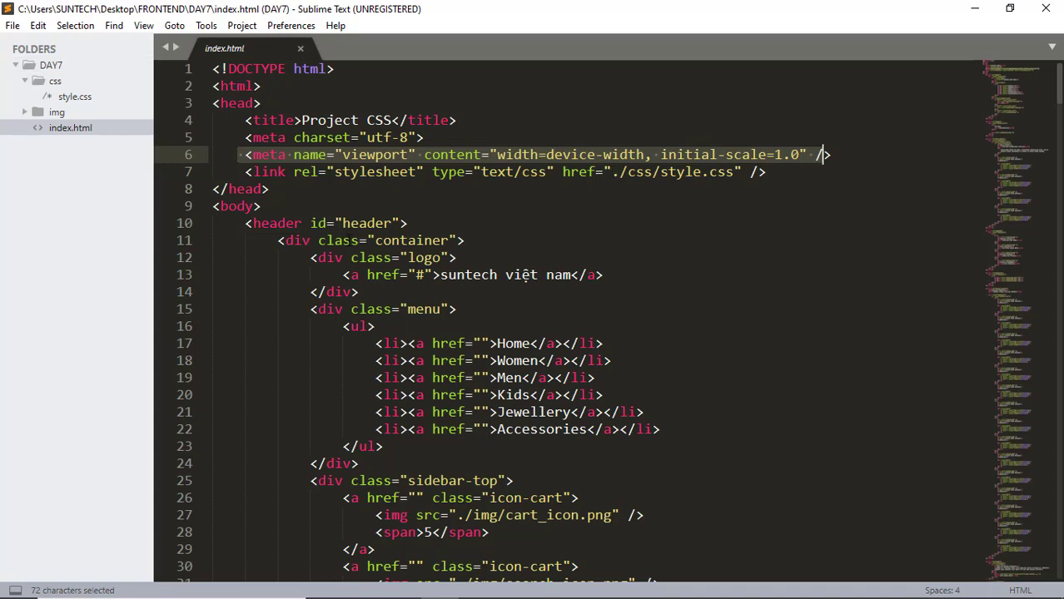
Open style.css and scroll down to the end of the file.
left_click(103, 103)
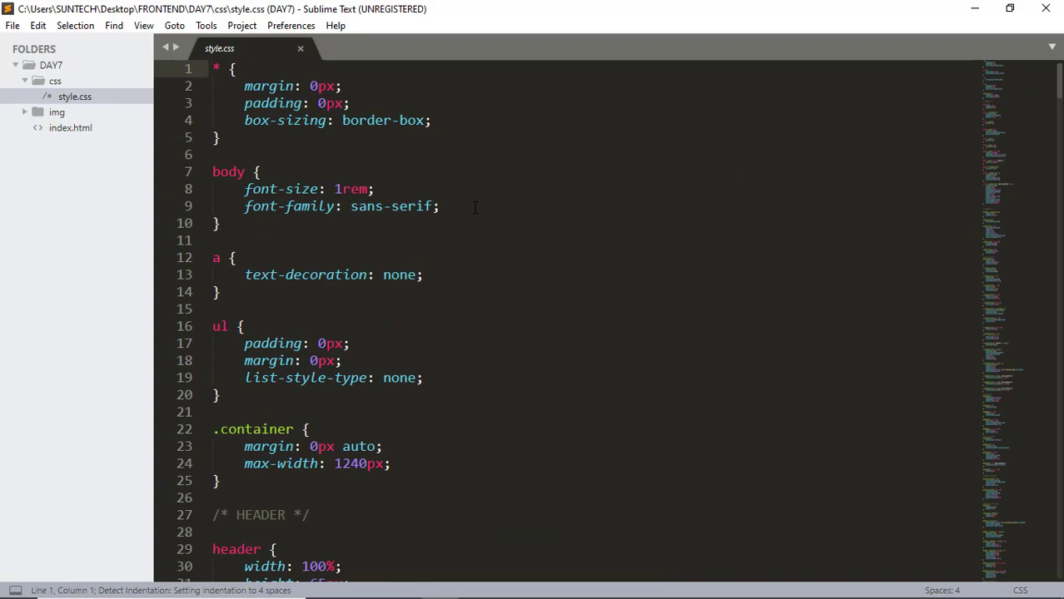
scroll(452, 254, "down", 1)
scroll(453, 255, "down", 10)
scroll(796, 249, "down", 10)
scroll(1025, 186, "down", 2)
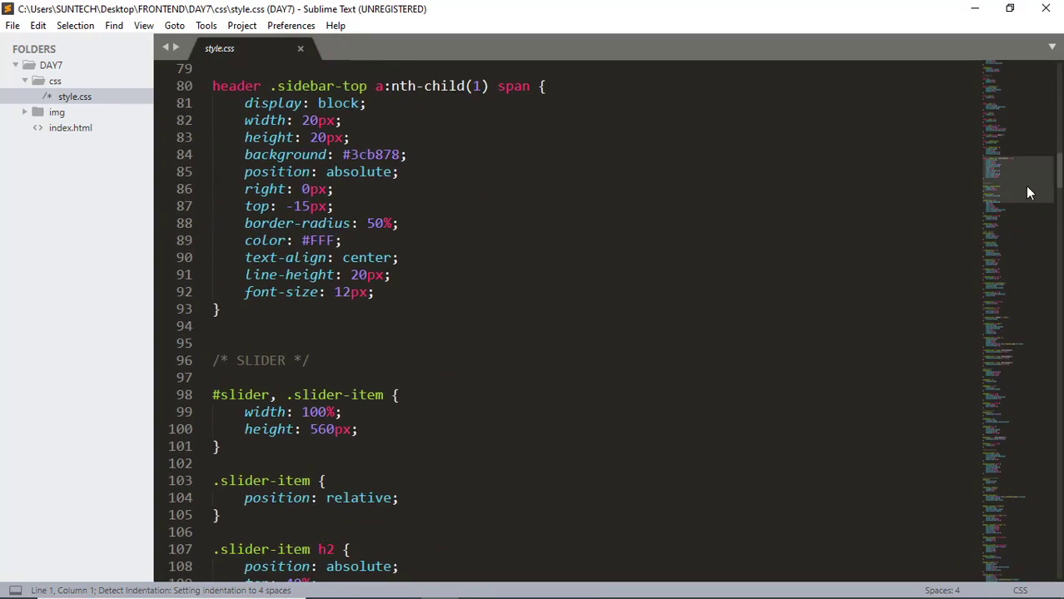
scroll(1025, 249, "down", 15)
left_click_drag(1026, 290, 1041, 577)
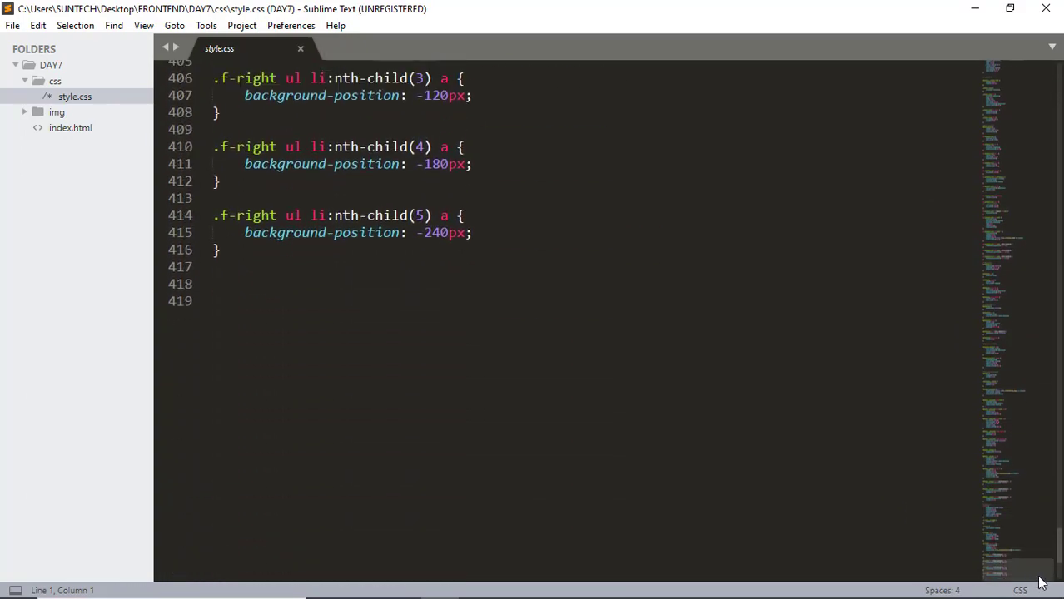
left_click_drag(1040, 577, 1040, 566)
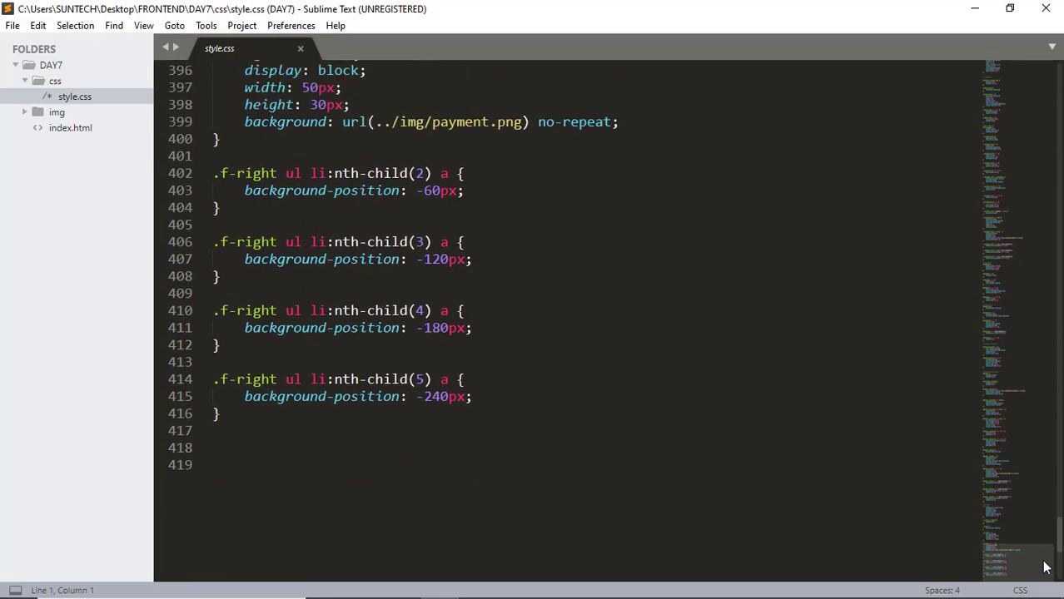
scroll(1039, 566, "down", 2)
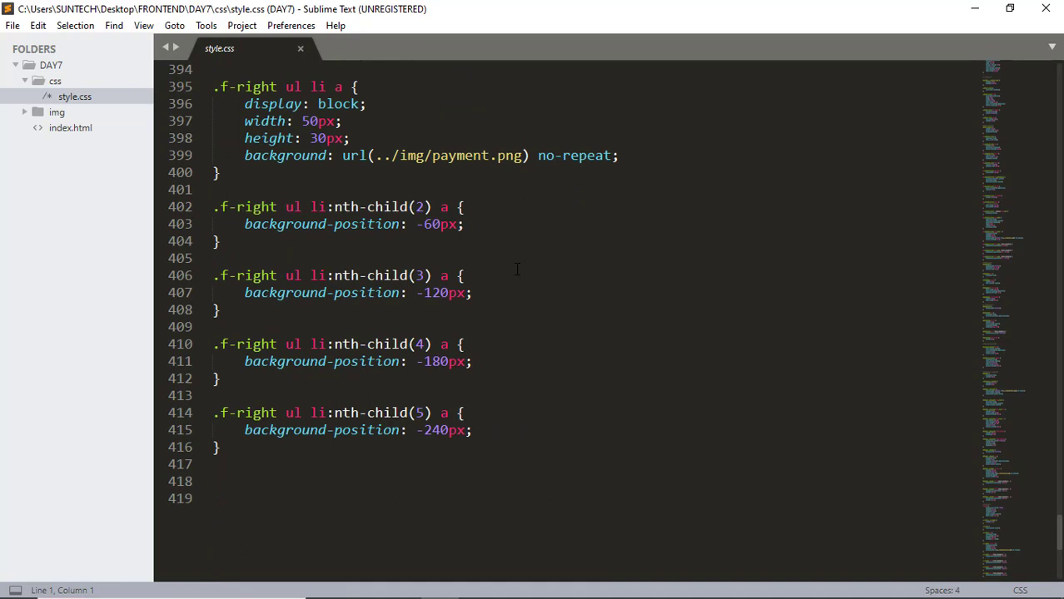
Check the stylesheet link on line 7 of index.html.
left_click(100, 129)
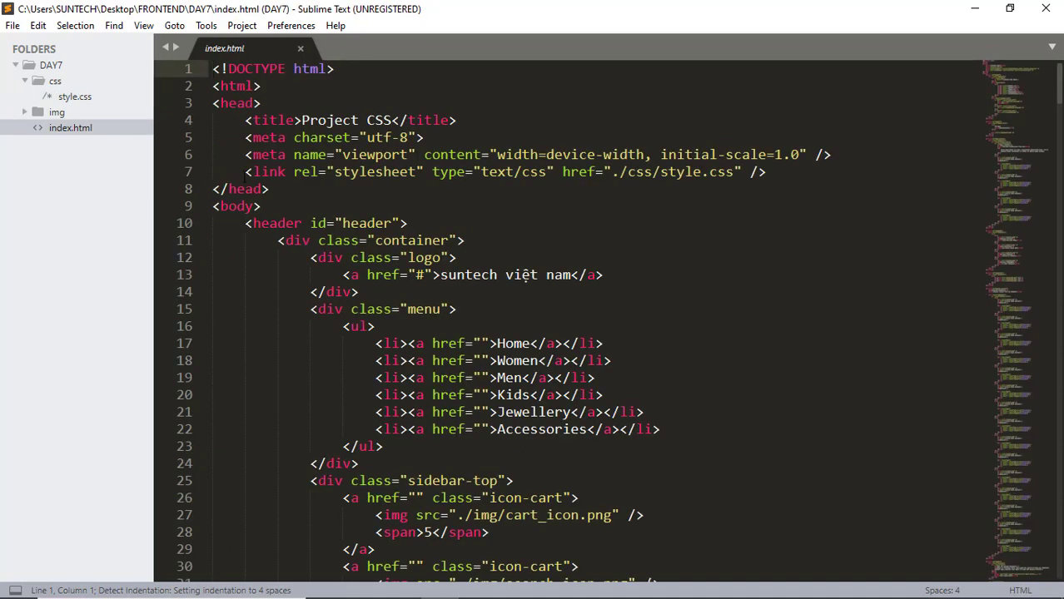
left_click_drag(245, 171, 766, 171)
left_click(423, 171)
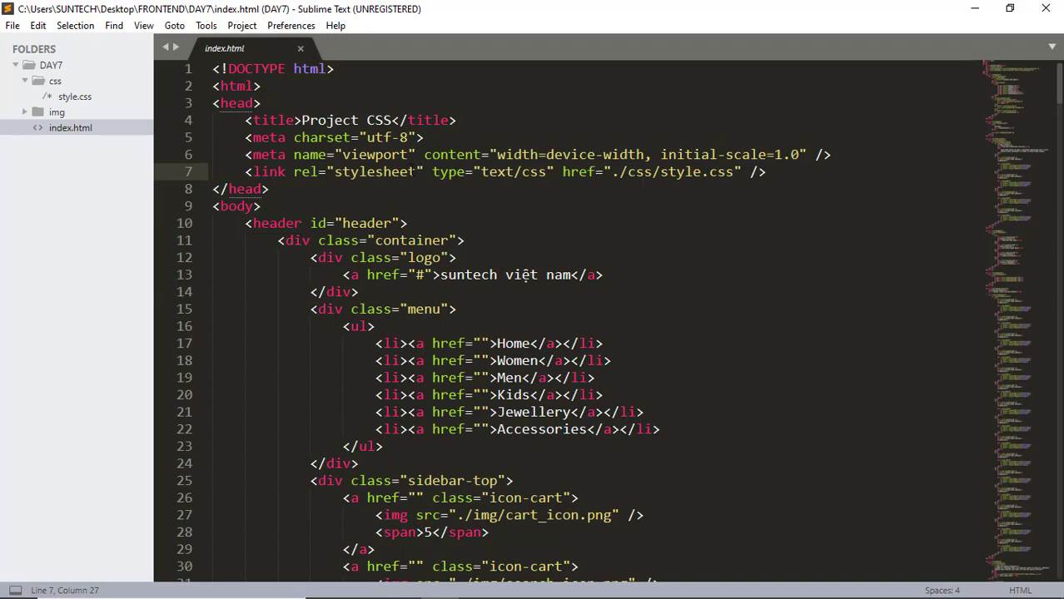
Return to style.css and jump to the end, past the last .f-right rule.
left_click(75, 97)
scroll(483, 238, "down", 4)
scroll(707, 233, "down", 9)
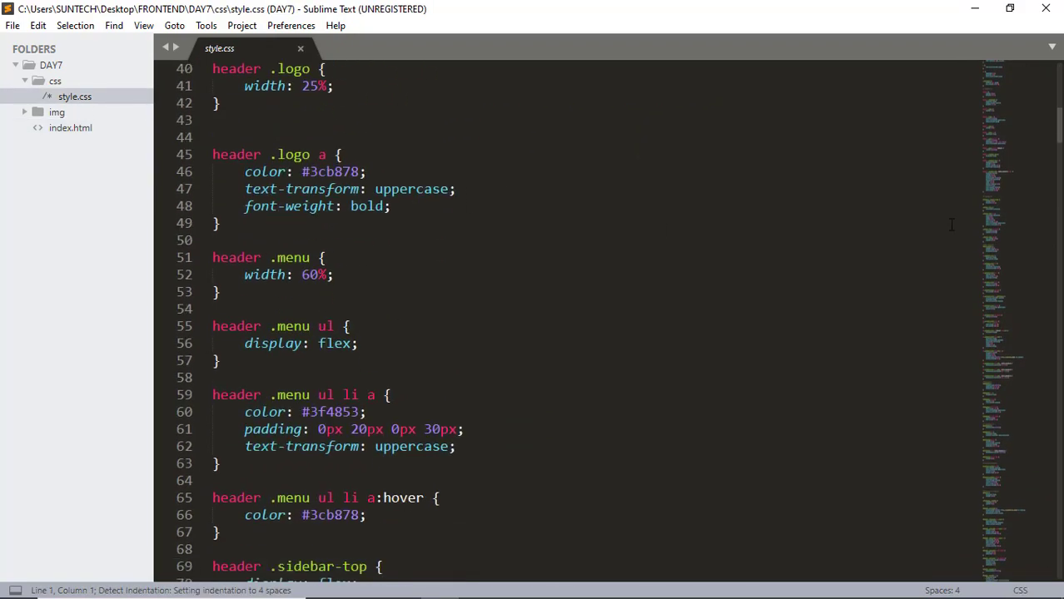
left_click_drag(1010, 154, 1050, 589)
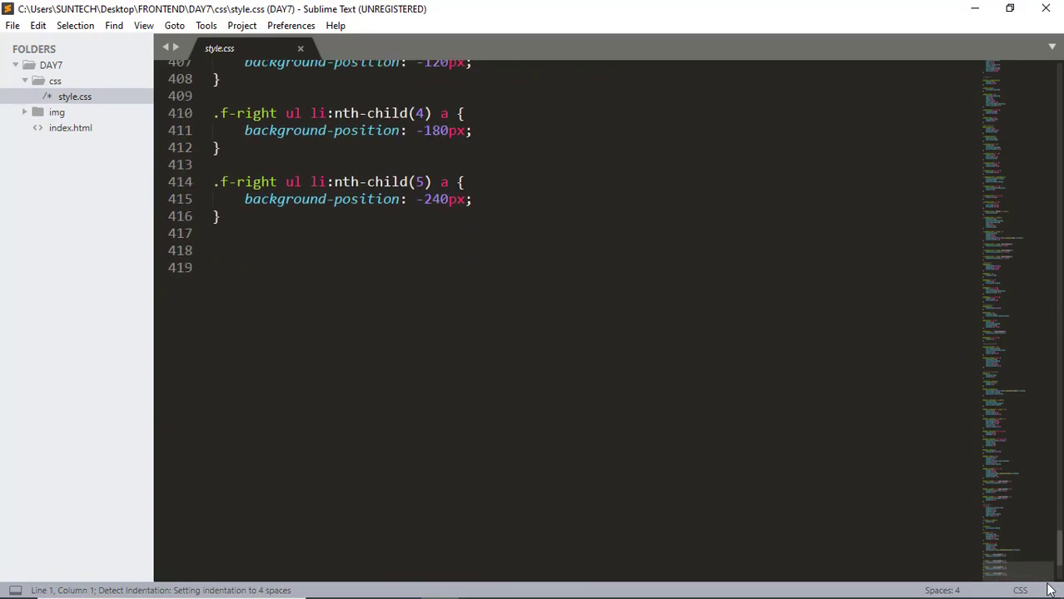
Insert an empty /* */ comment on line 419 of style.css.
left_click(536, 412)
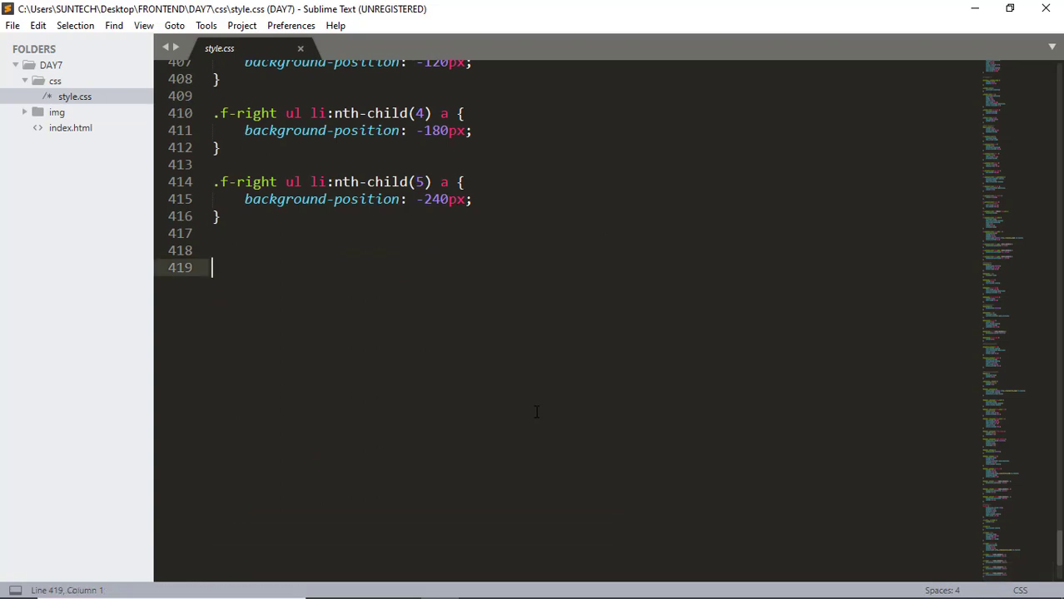
key("ctrl+slash")
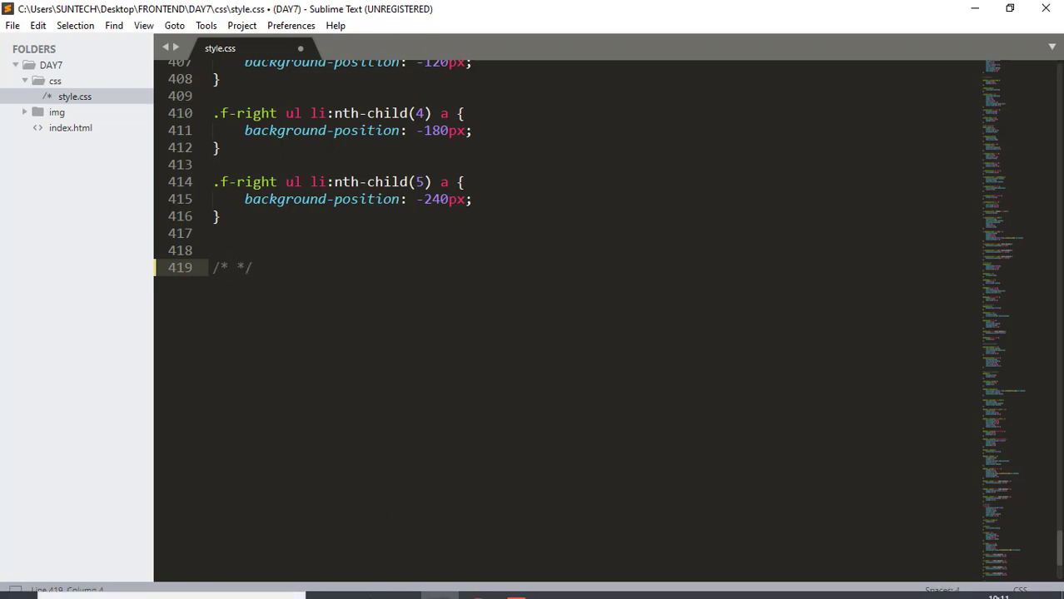
key("alt+Tab")
left_click(224, 294)
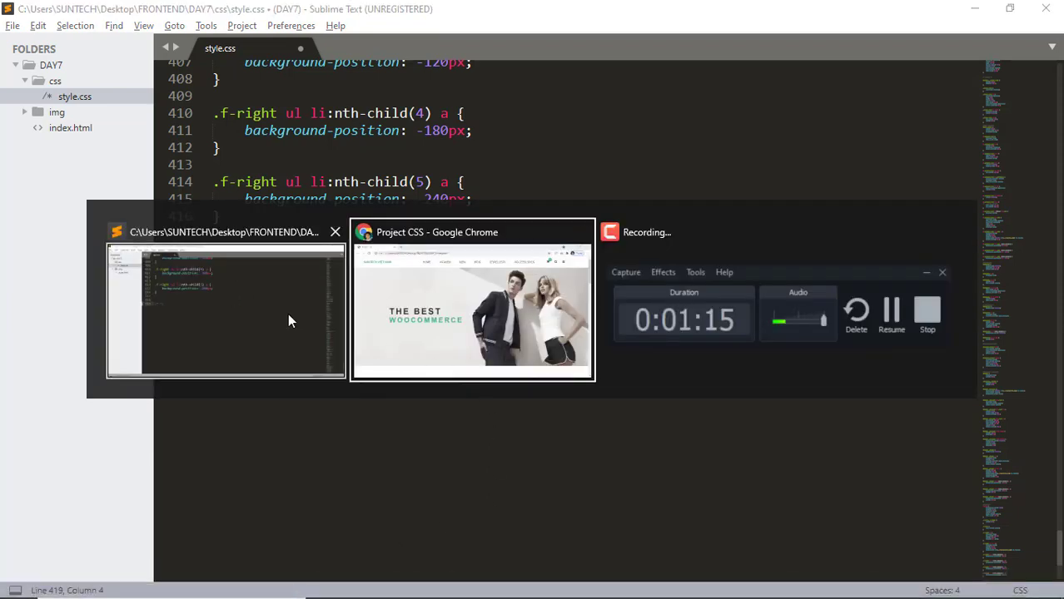
Inspect the Project CSS banner image with the device preview enabled.
left_click(392, 301)
right_click(325, 226)
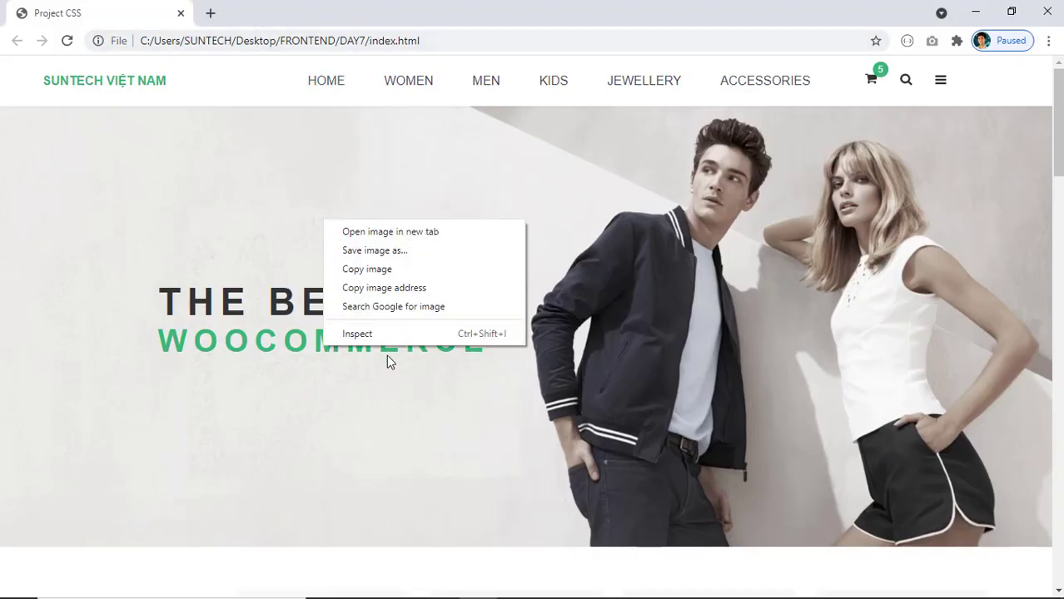
left_click(385, 333)
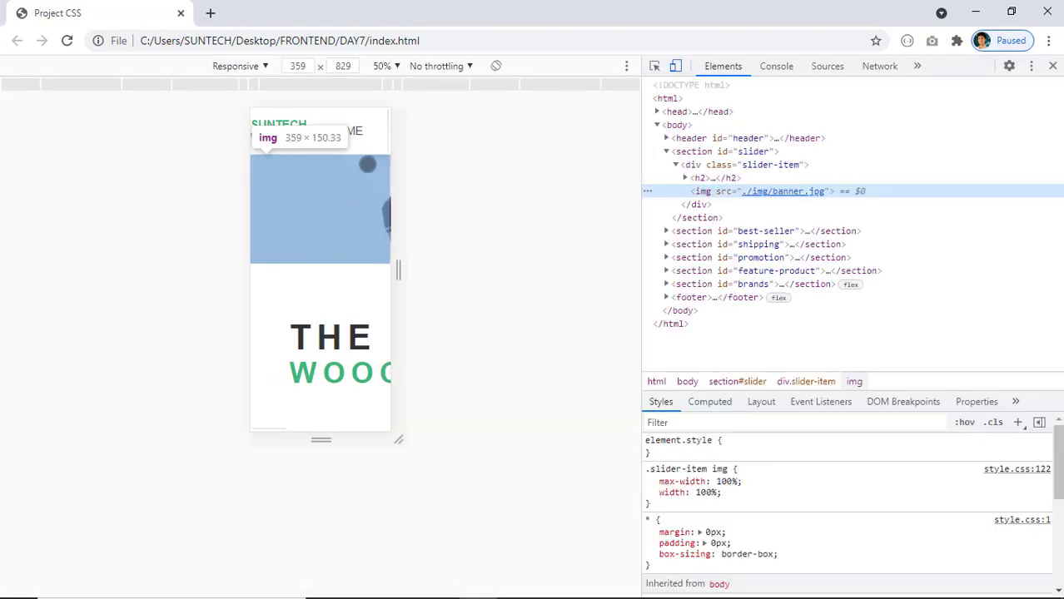
left_click(495, 68)
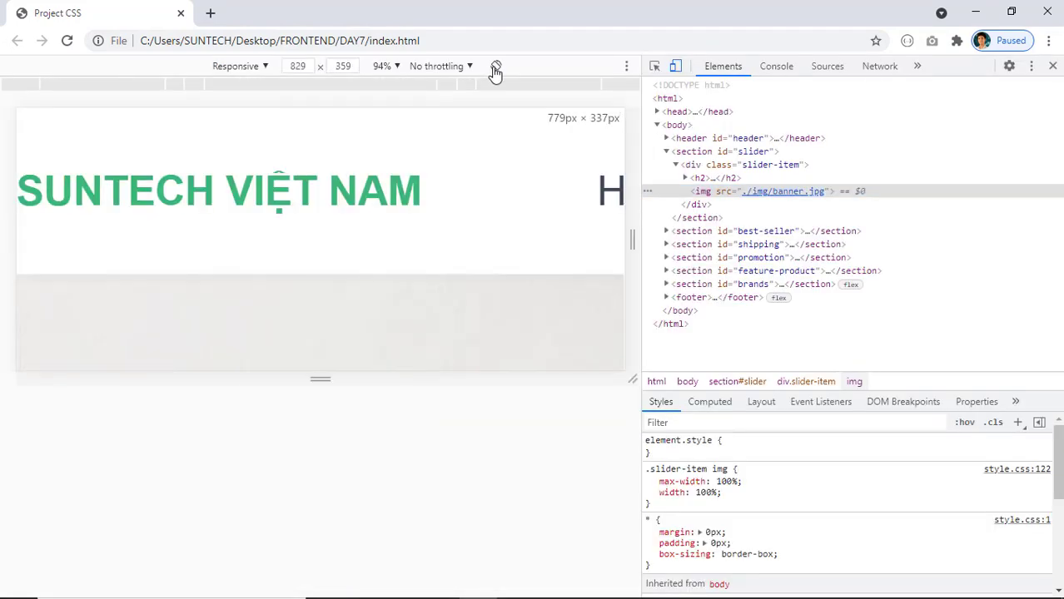
Emulate an iPhone 6/7/8 at 375×667, testing landscape and portrait orientations.
left_click(261, 68)
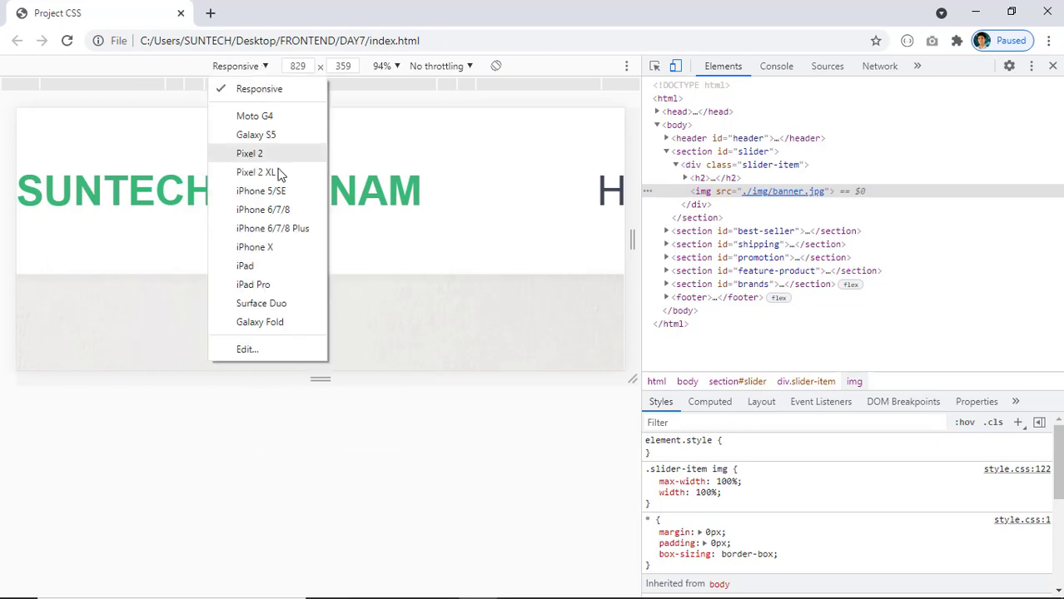
left_click(275, 210)
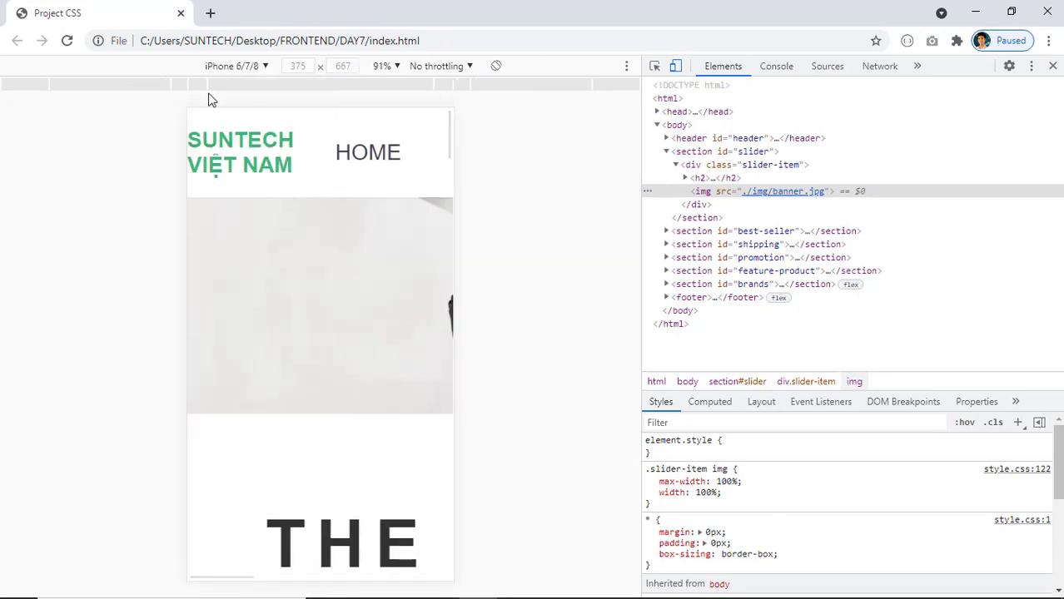
left_click(493, 69)
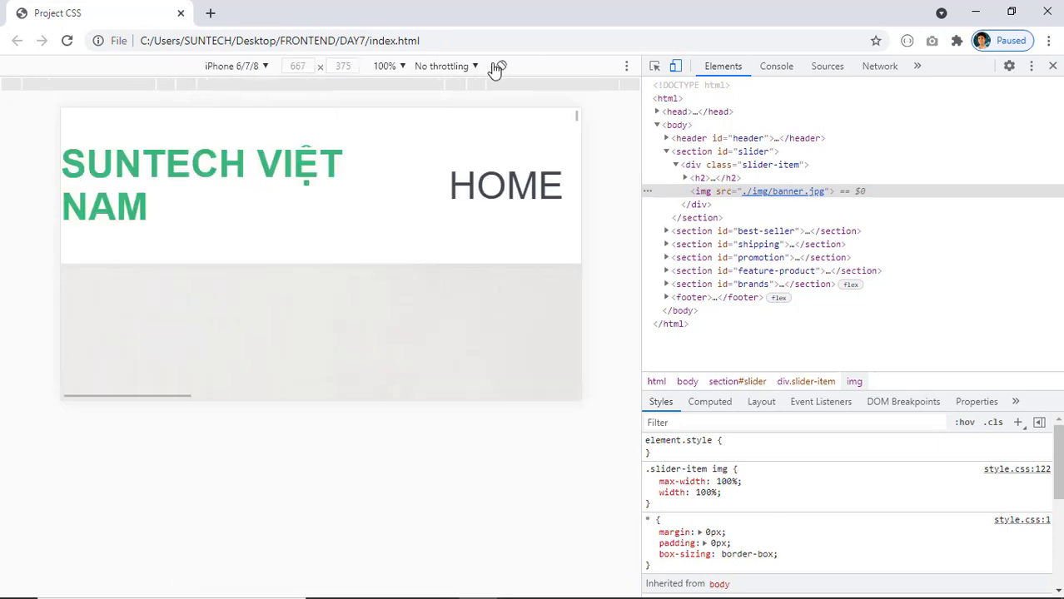
left_click(494, 68)
left_click(495, 68)
left_click(495, 68)
left_click(494, 69)
left_click(495, 68)
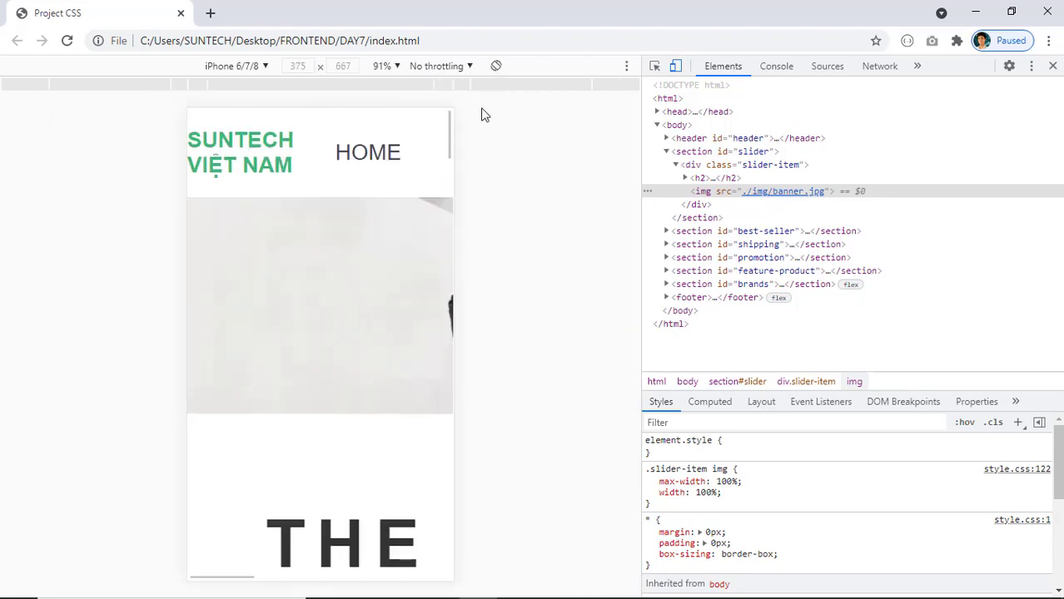
key("alt+Tab")
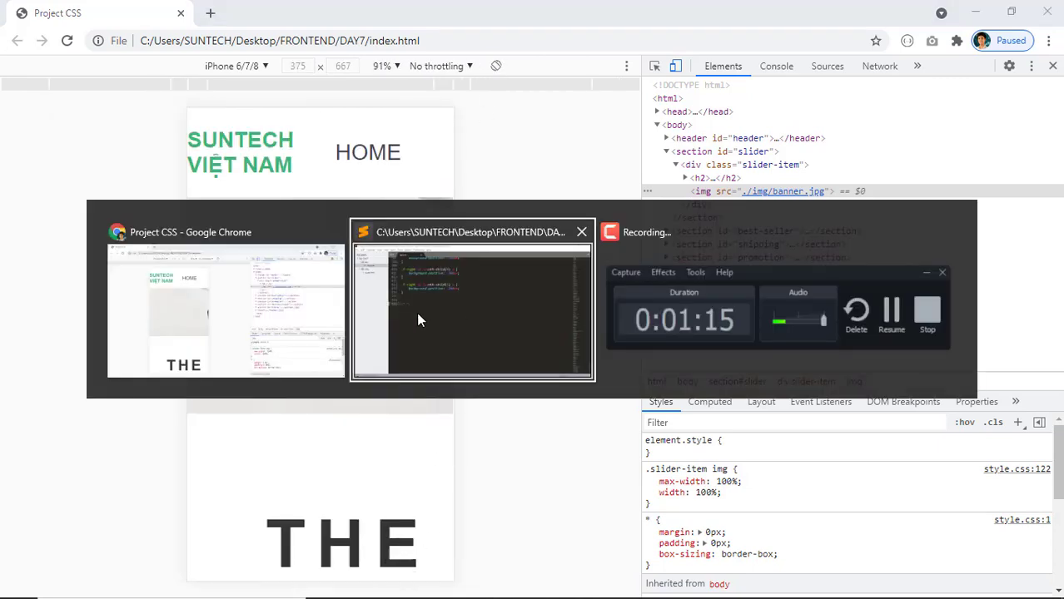
Type 'Start CSS Mobile' inside the line 419 comment and add blank lines below.
type("Star*/")
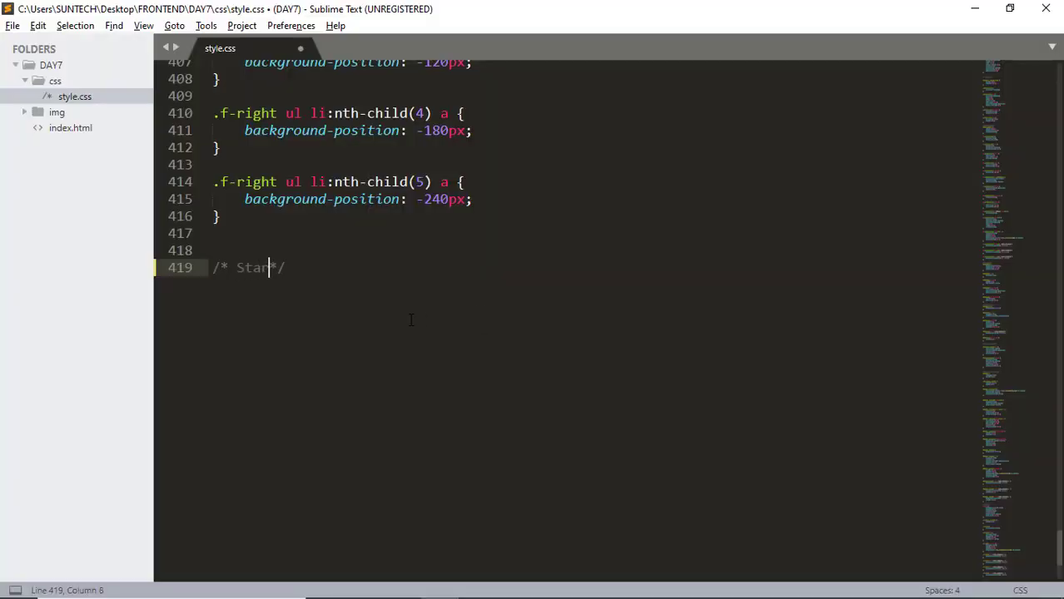
type("t ")
type("CSS ")
type("M")
type("obile")
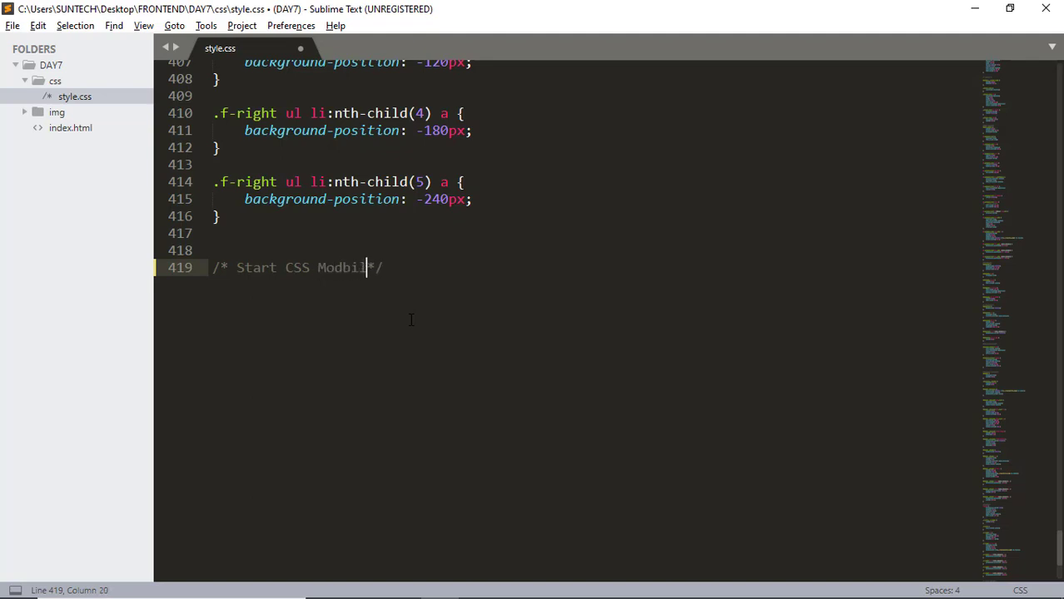
key("BackSpace")
key("BackSpace")
key("BackSpace")
key("BackSpace")
key("BackSpace")
type("bil")
type("e")
key("End")
key("Return")
key("Return")
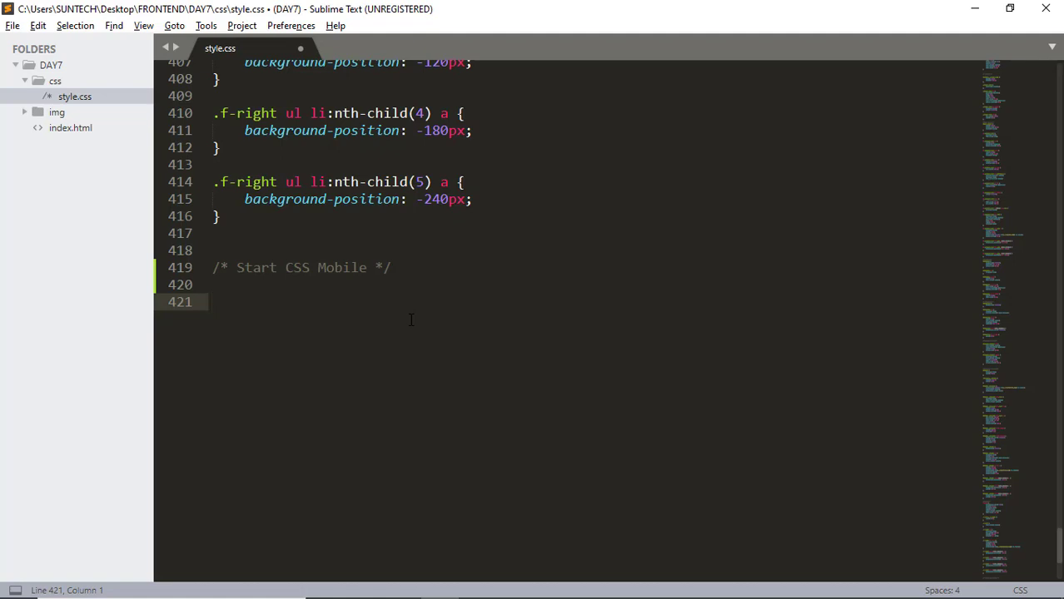
type("@m")
type("edia")
type("o")
key("BackSpace")
type("only ")
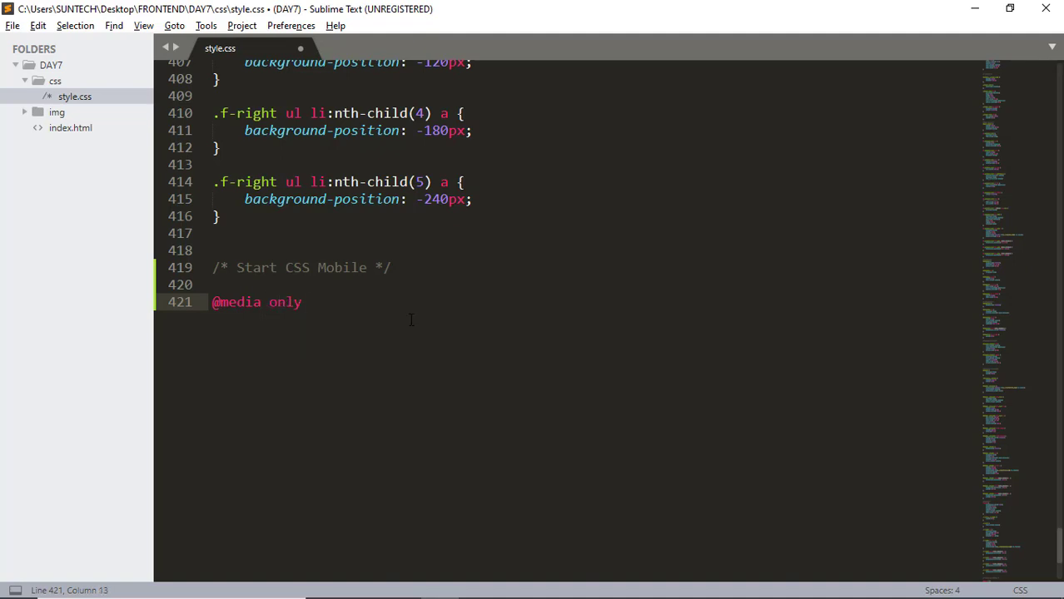
type("screen ")
type("and (")
type("m")
type("ax-wa")
key("BackSpace")
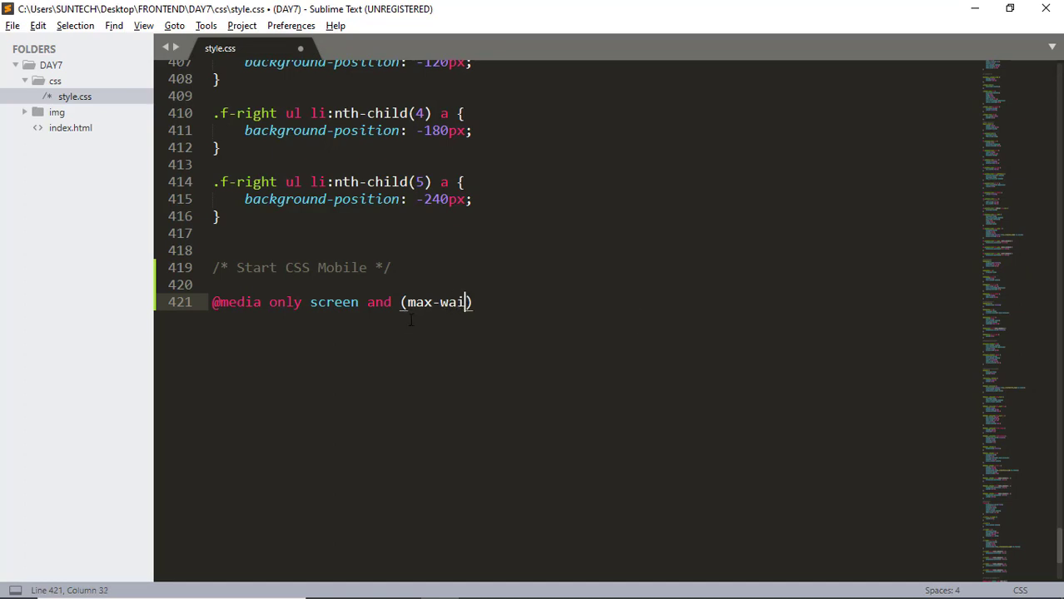
type("i")
key("Return")
type("12000")
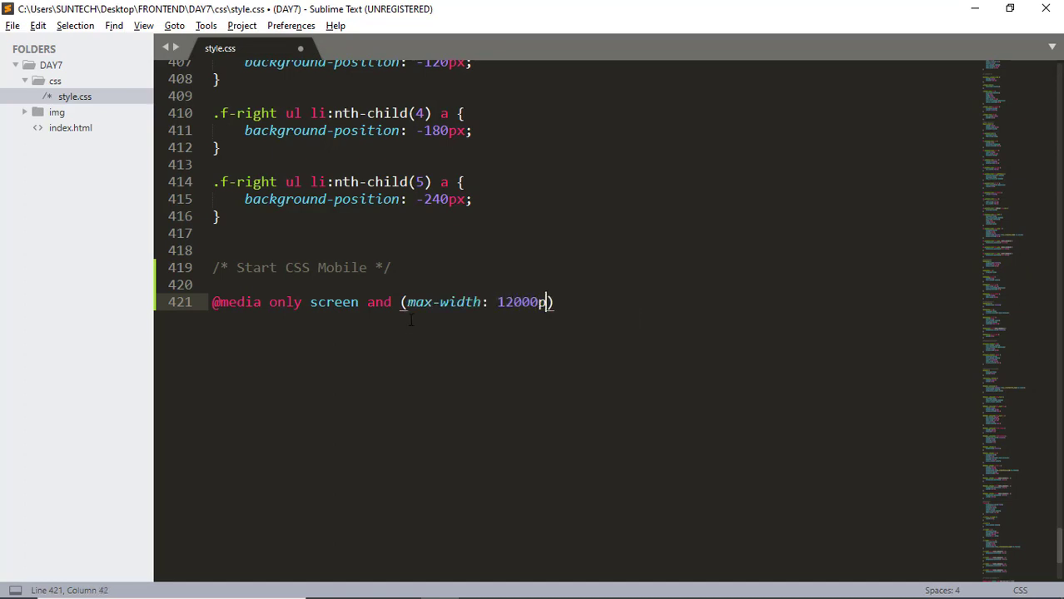
type("p")
key("BackSpace")
key("BackSpace")
type("px")
key("Right")
Give the 1200px rule a body containing /* Your code CSS */, followed by blank lines.
type("{")
key("Return")
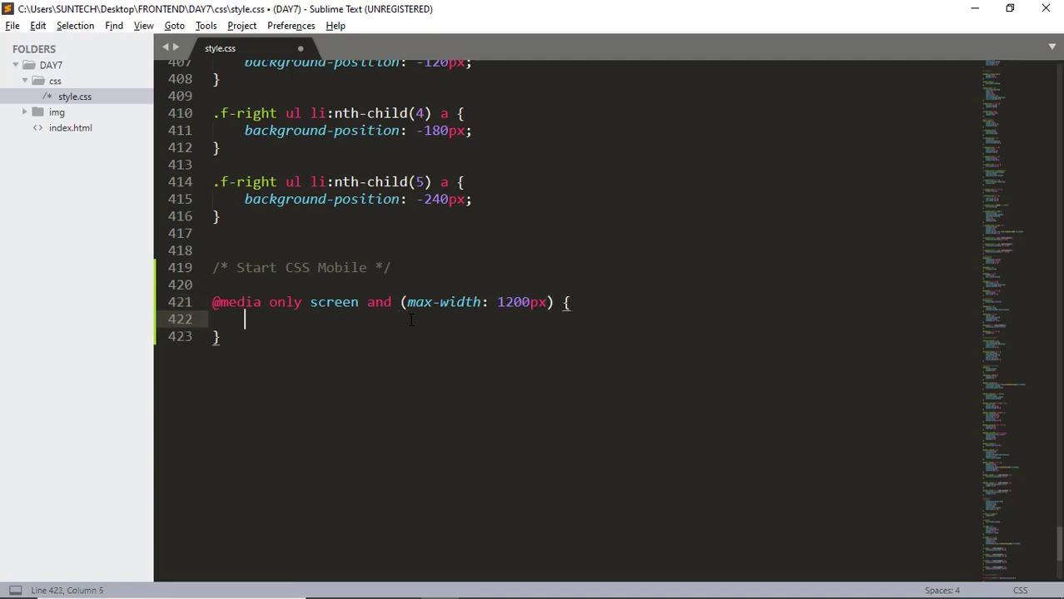
type("/*/")
key("BackSpace")
type("*/*/")
key("Left")
key("Left")
type("Your c")
type("ode CS")
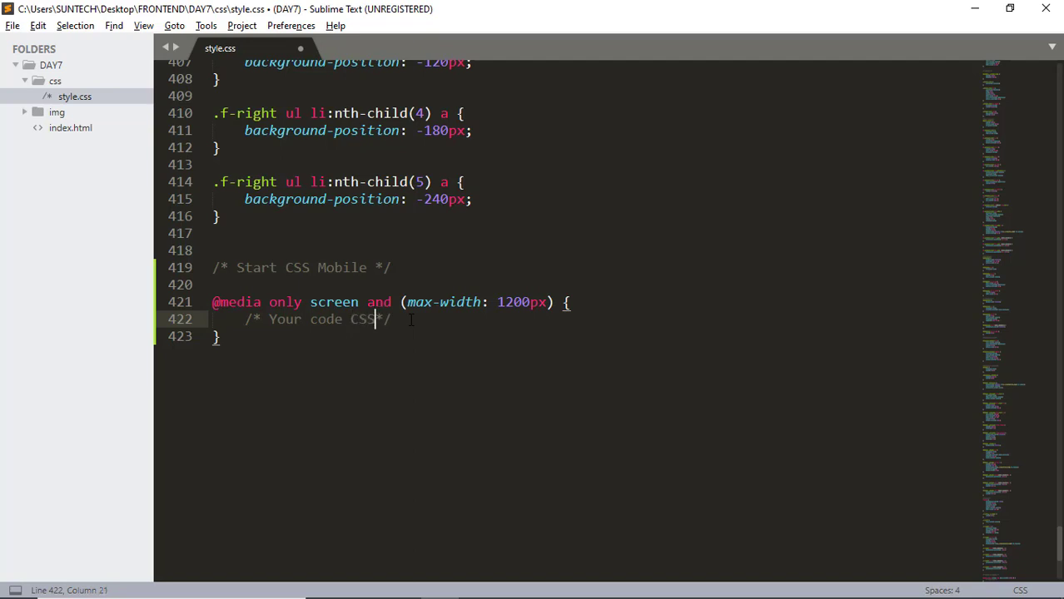
type("S")
key("Down")
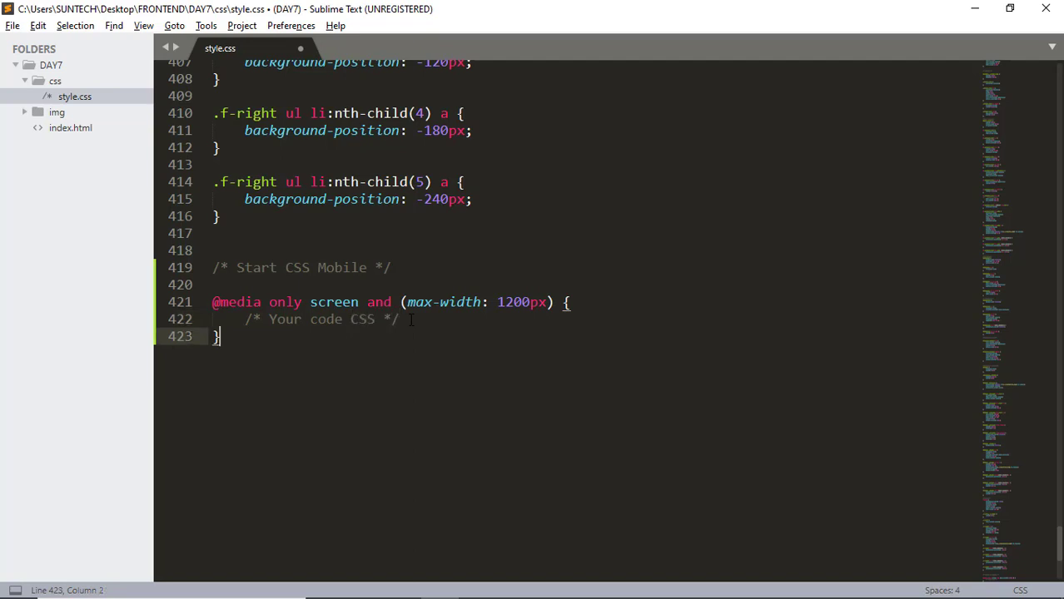
key("Return")
key("Return")
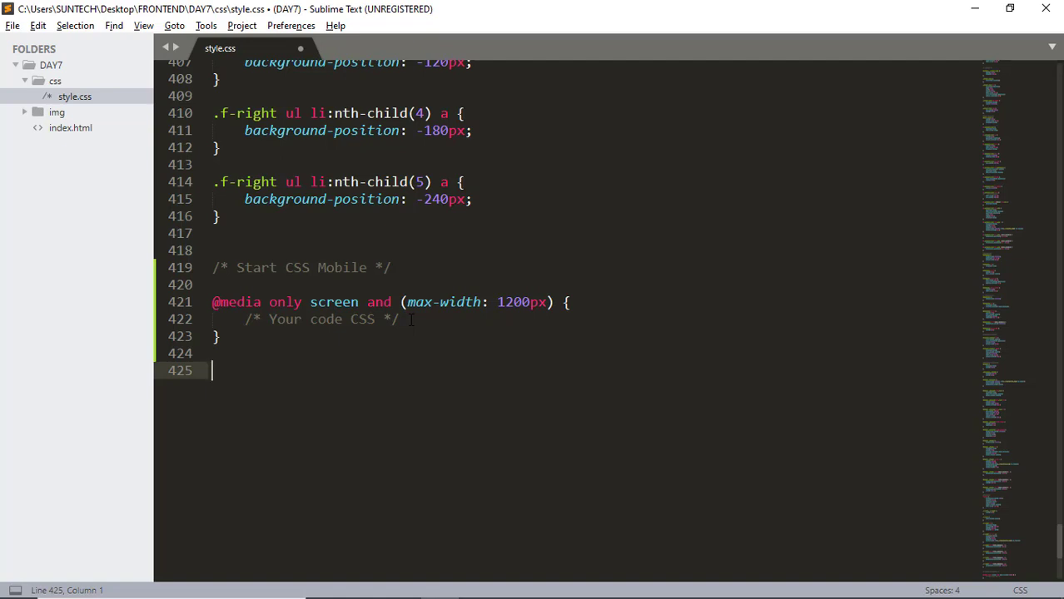
type("@media")
type(" only")
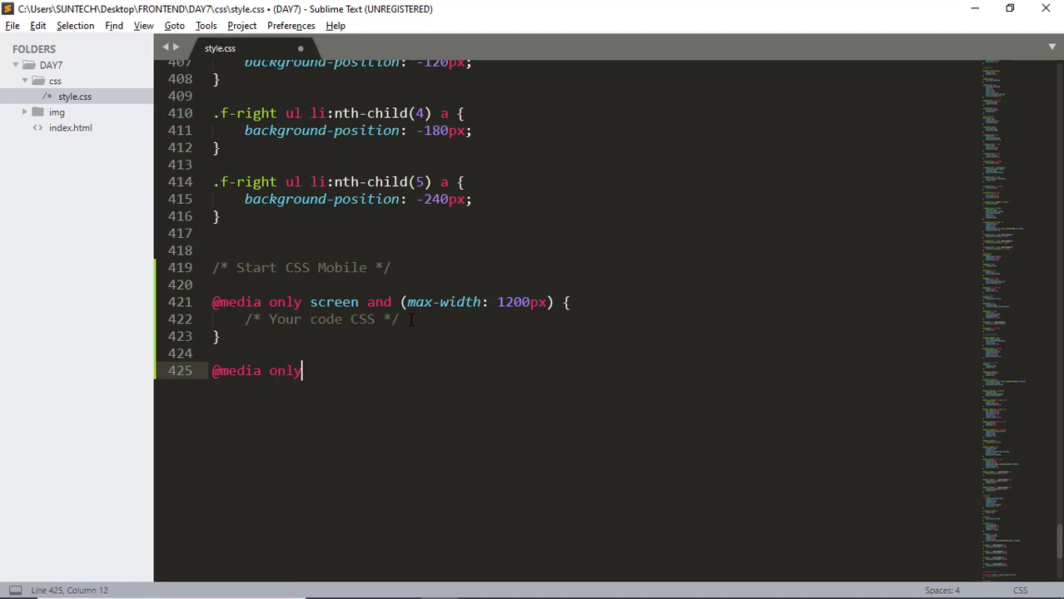
type(" screen ")
type("and (,")
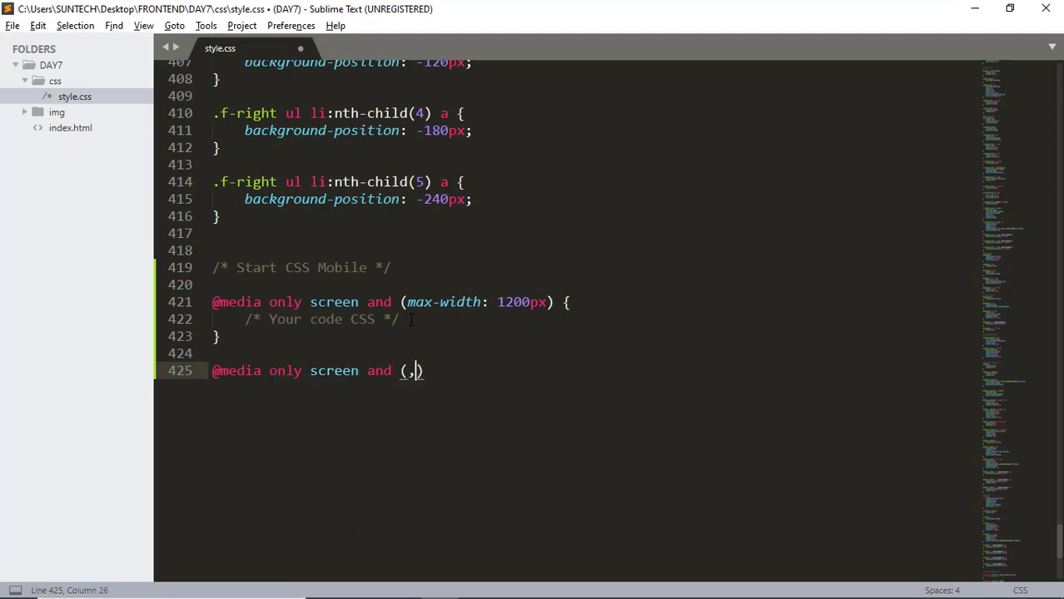
key("BackSpace")
type("max-u")
key("BackSpace")
type("w")
key("Return")
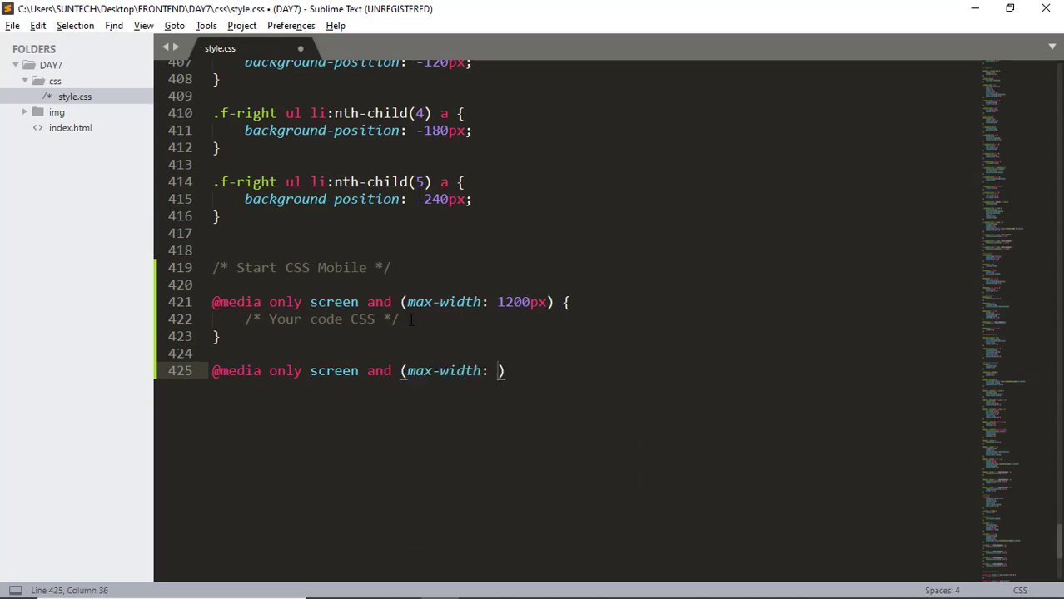
type("9")
type("96")
type("px")
key("Right")
type("{")
key("Return")
key("Down")
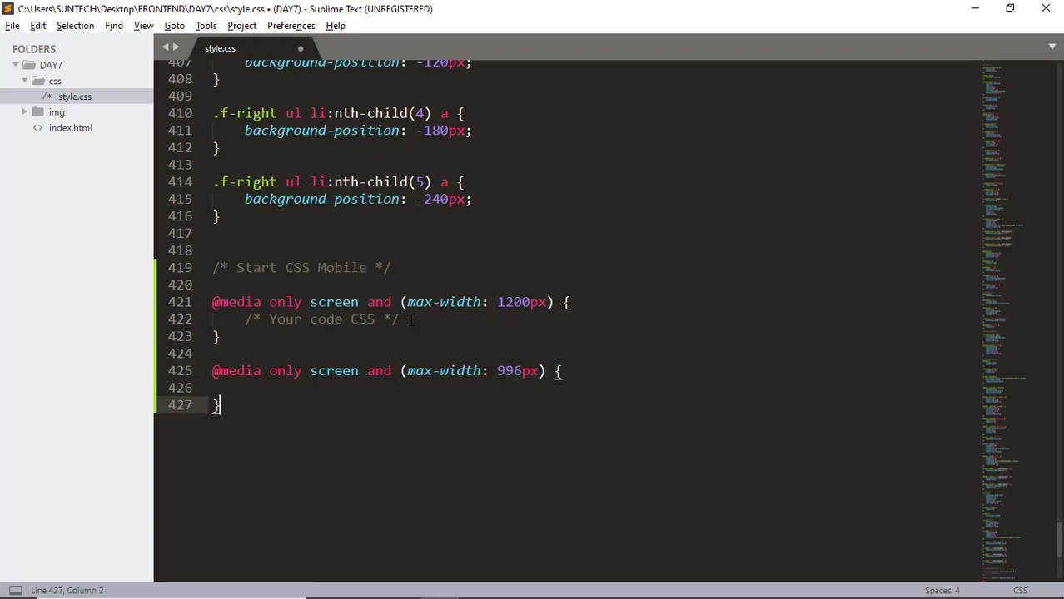
key("Return")
key("Return")
type("@m")
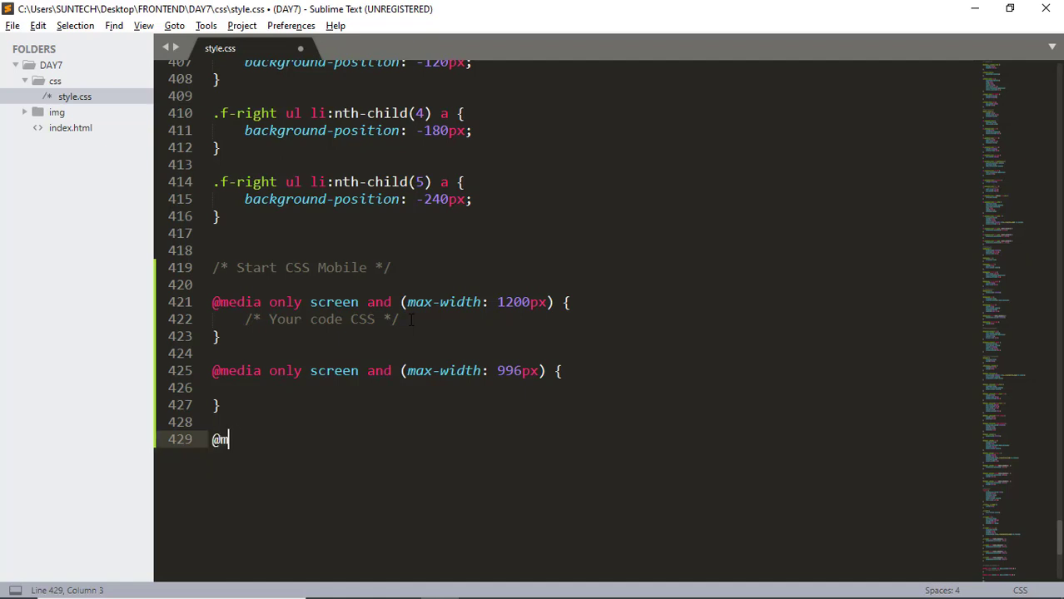
type("edia on")
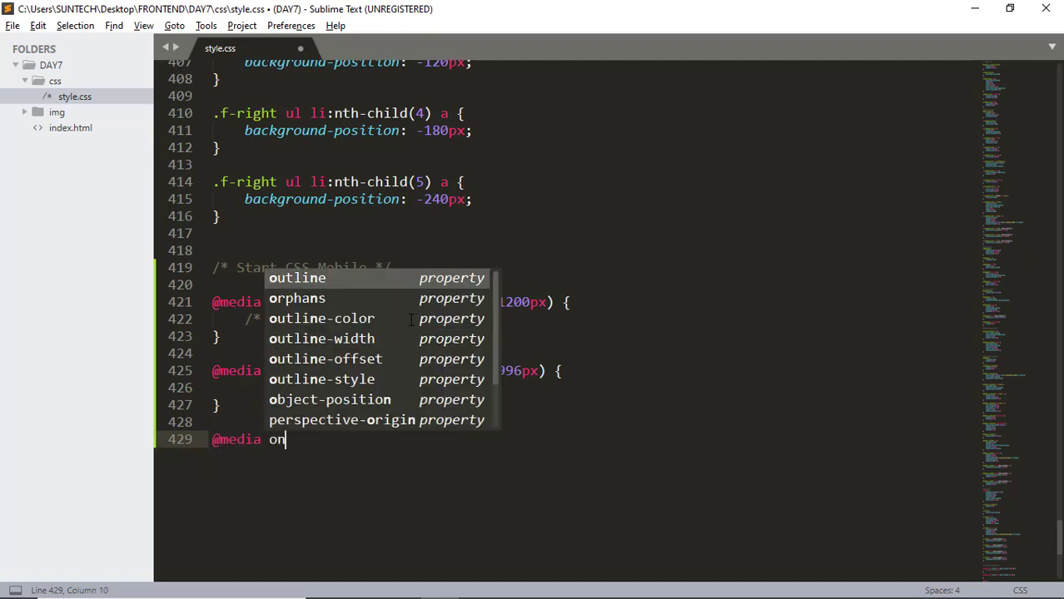
type("ly")
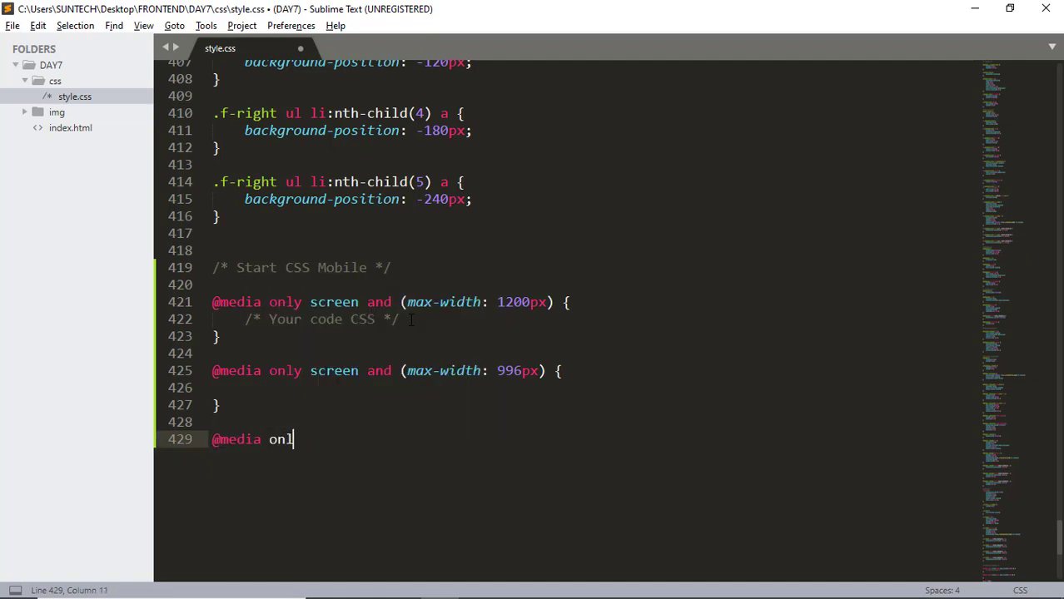
type(" s")
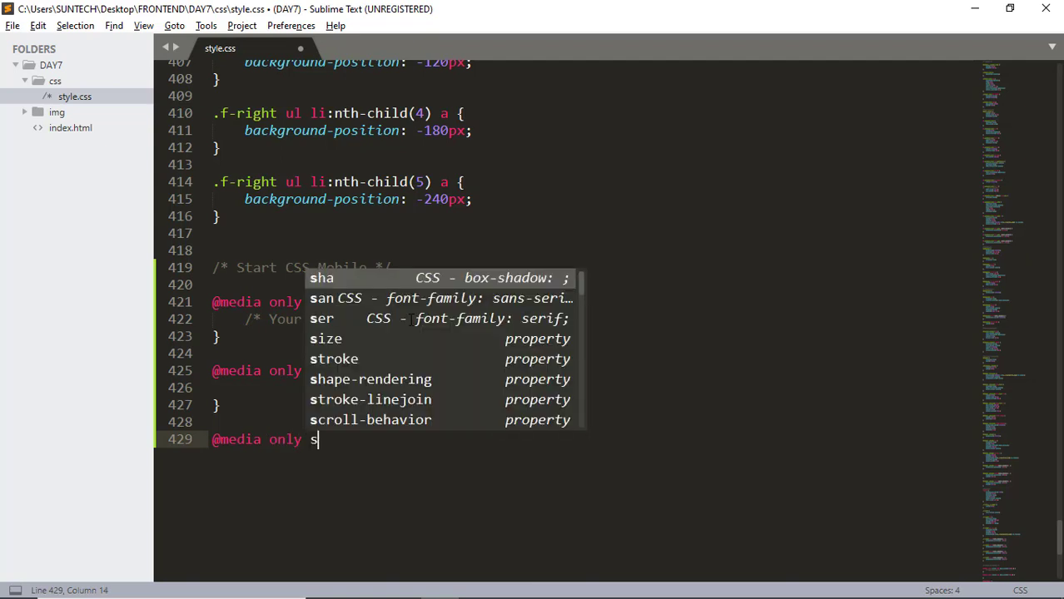
type("creen ")
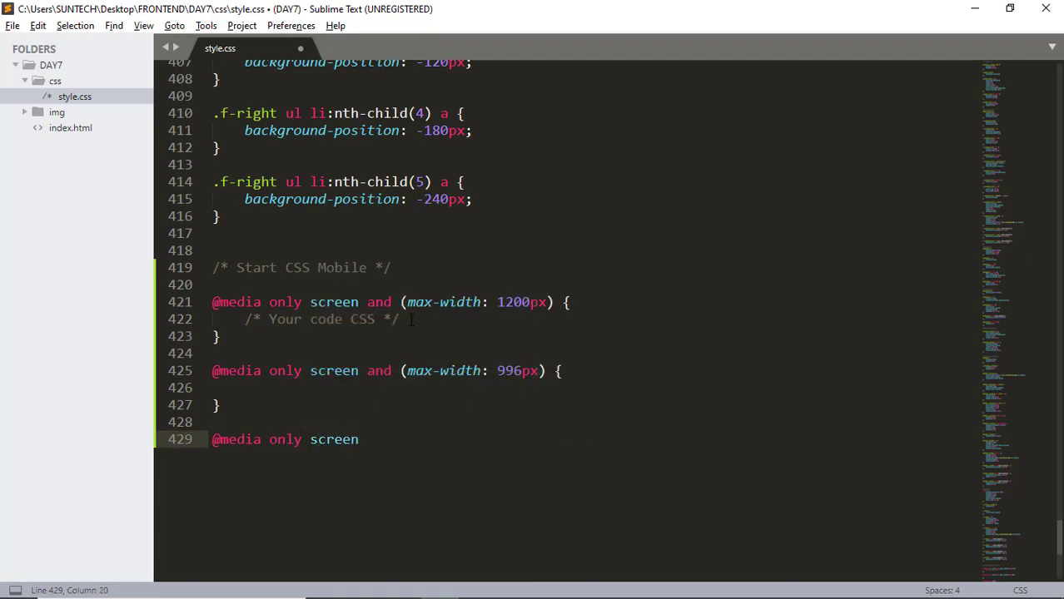
type("and (")
type("max-")
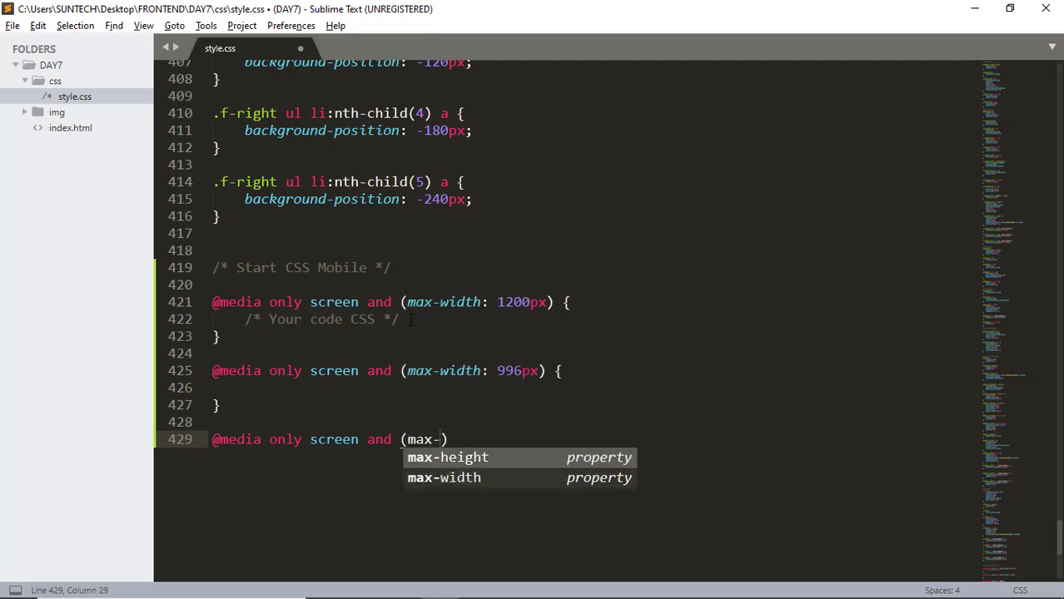
type("wi")
key("Tab")
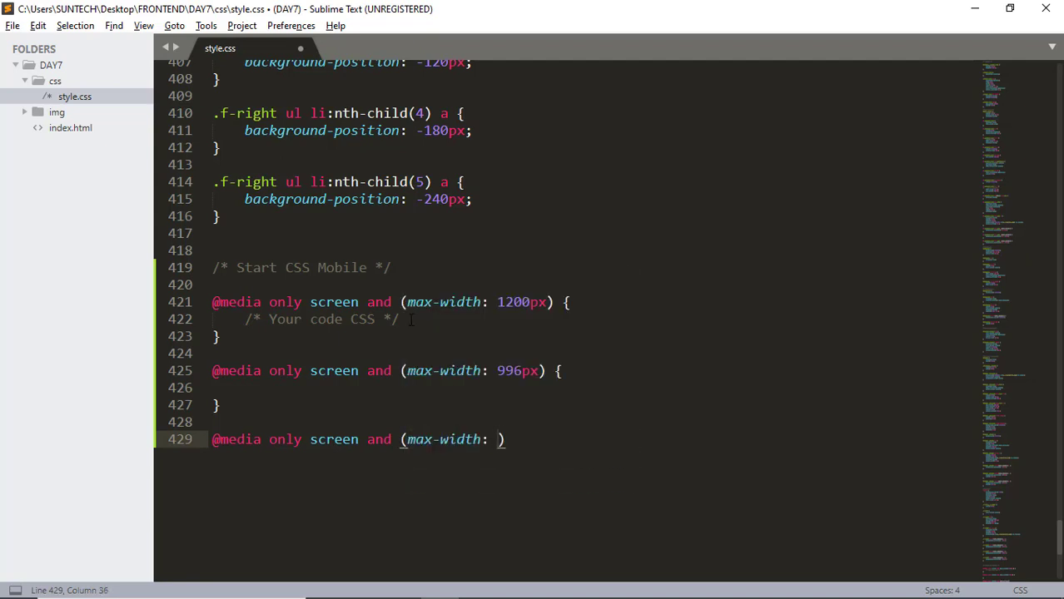
type("76")
type("8")
type("px) {")
key("Return")
key("Down")
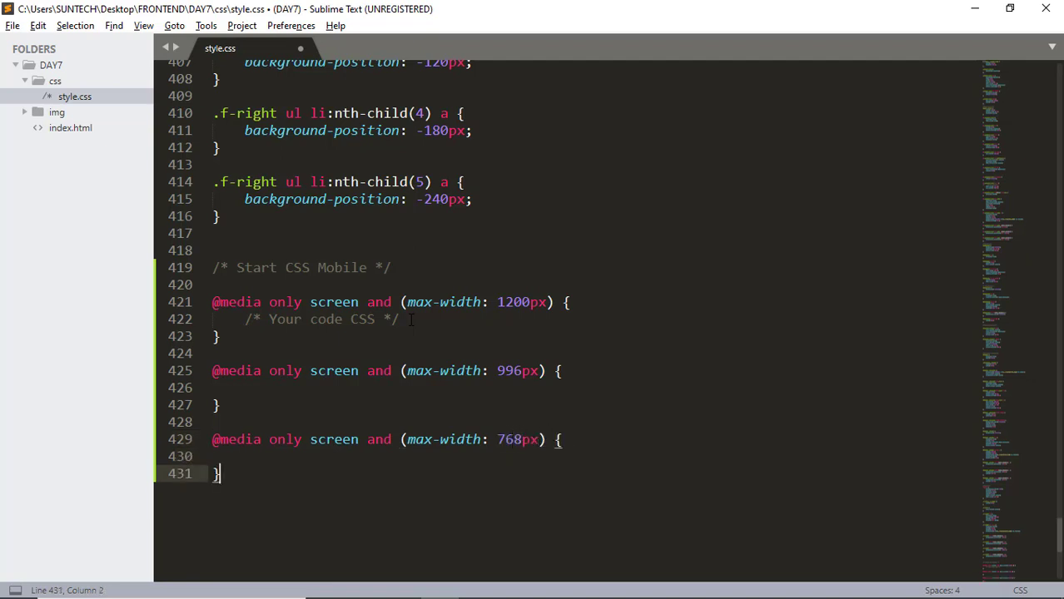
key("Return")
key("Return")
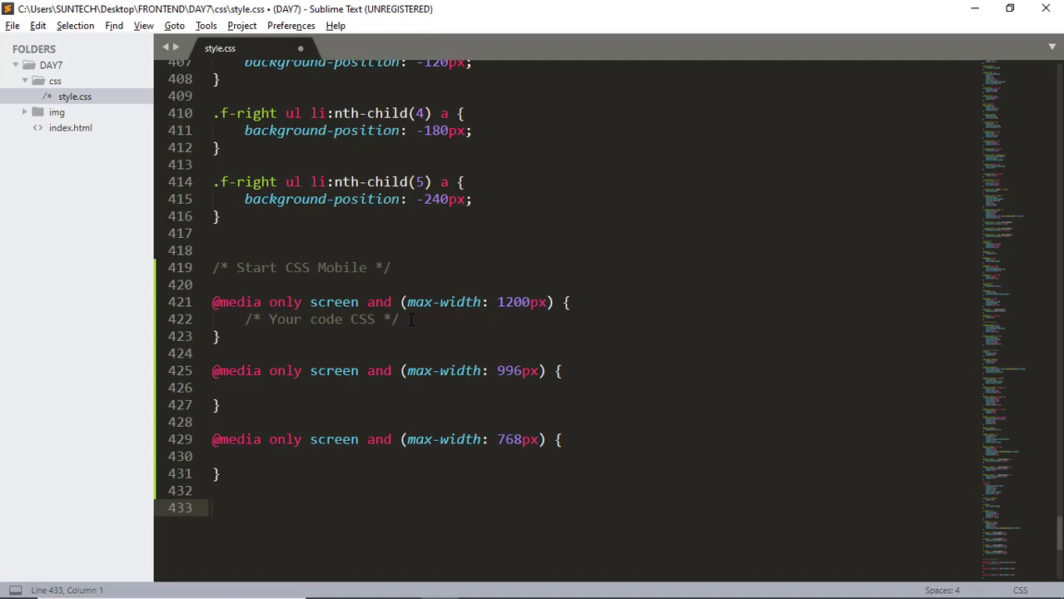
type("@med")
type("ia ")
type("only ")
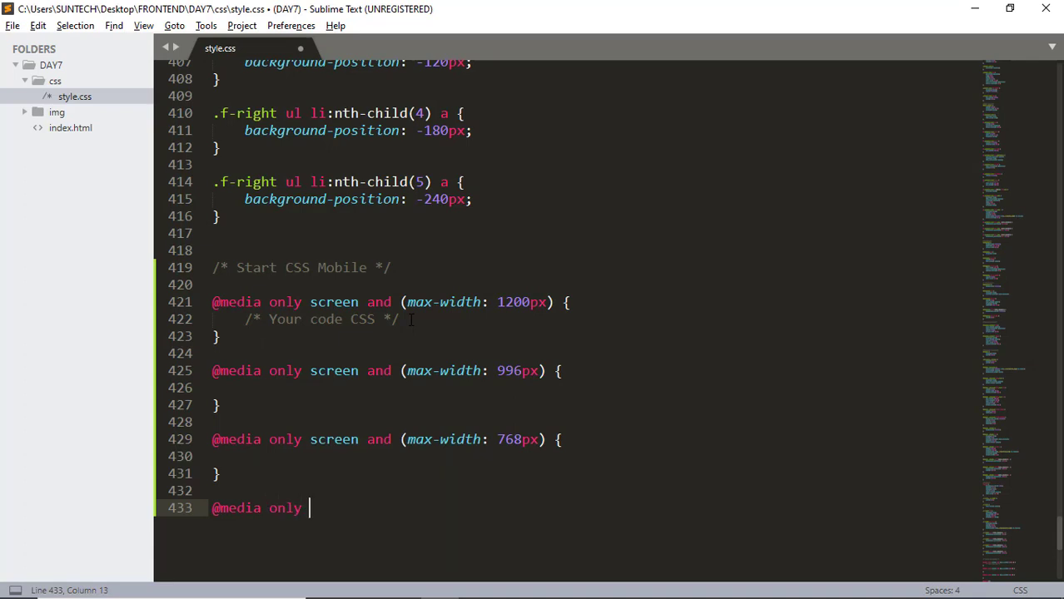
type("screen ")
type("and")
type(" m")
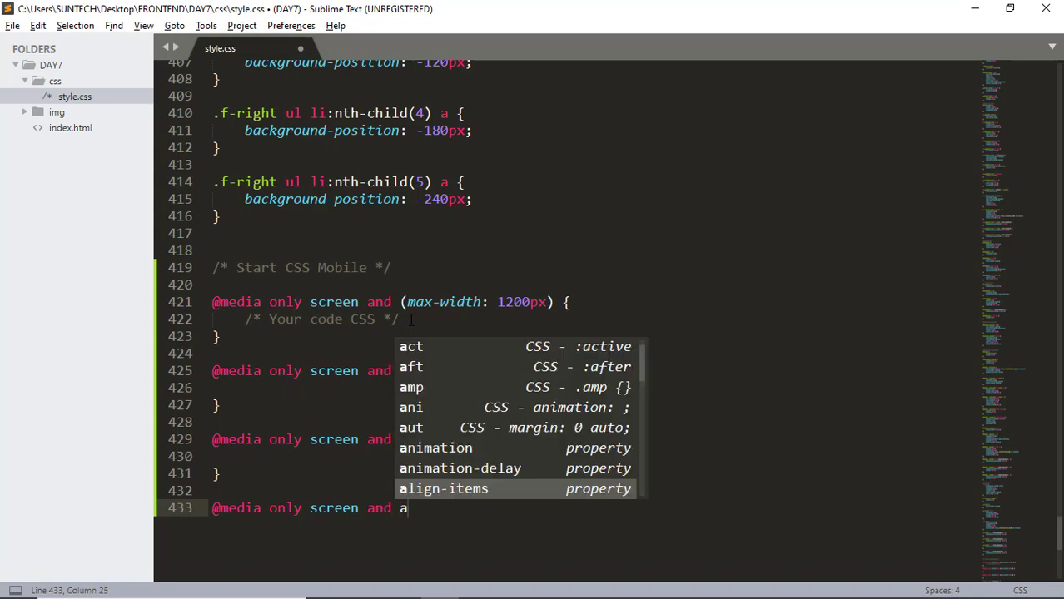
type("ax0")
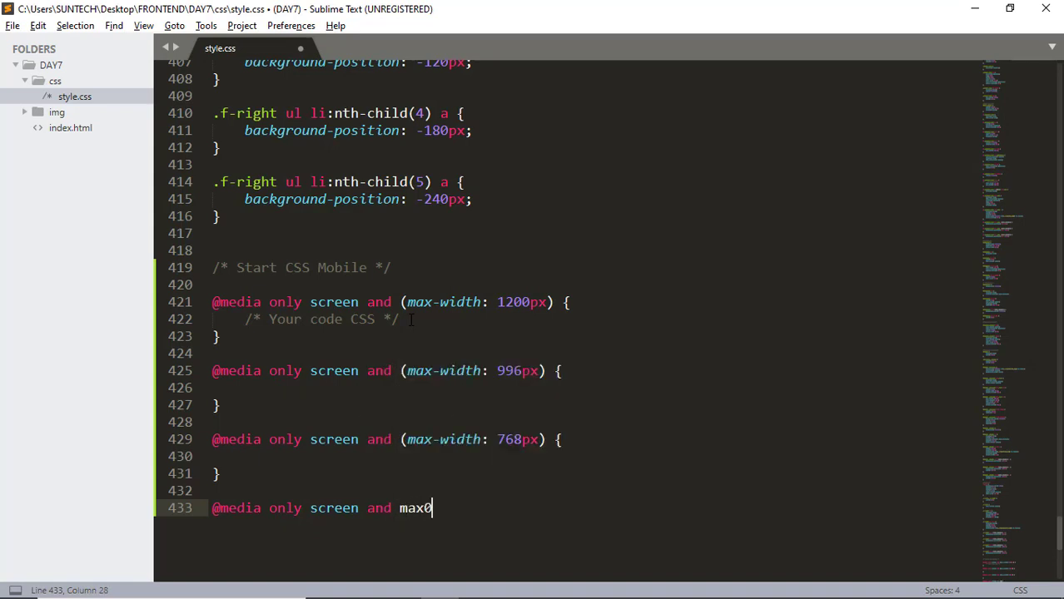
type("ww")
key("BackSpace")
key("BackSpace")
key("BackSpace")
key("BackSpace")
key("BackSpace")
key("BackSpace")
type("m")
key("BackSpace")
type("(ma")
type("x-")
key("Return")
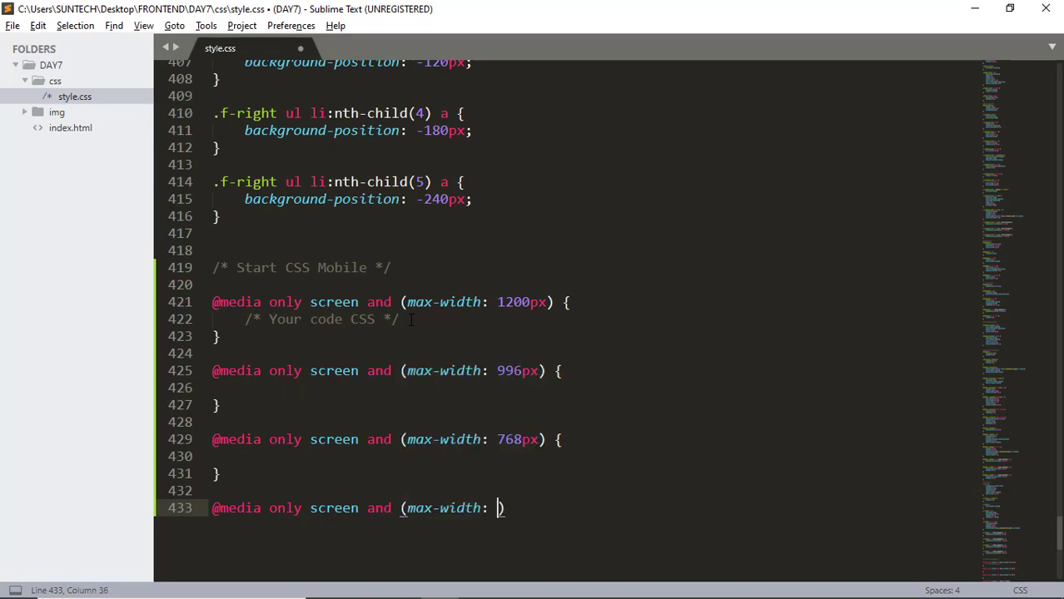
type("57")
key("BackSpace")
type("76px")
type(") {")
key("Return")
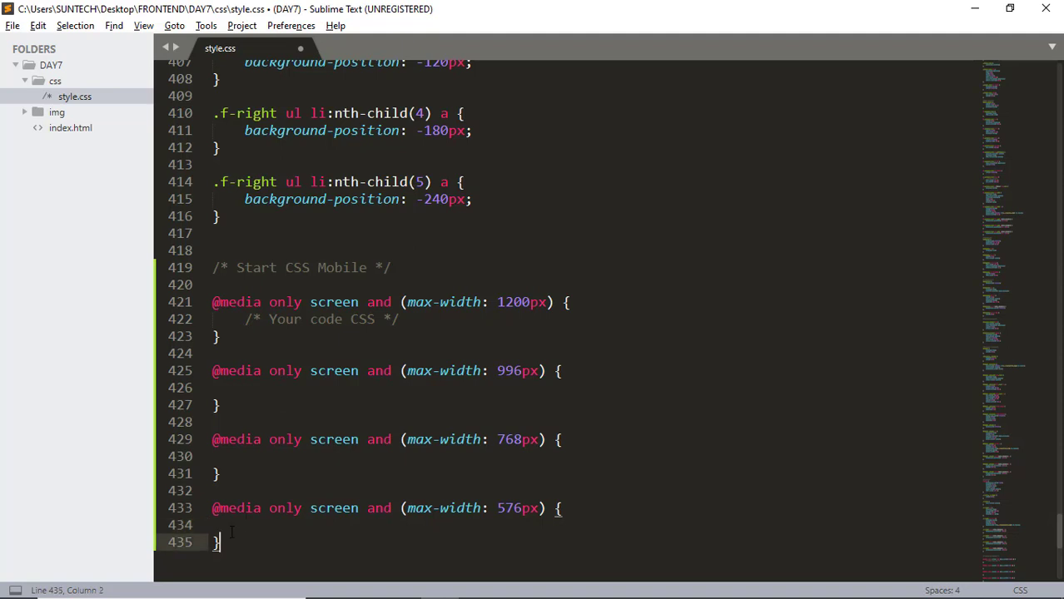
Duplicate the 576px media query below it and change the copy's width to 360px.
left_click_drag(279, 554, 212, 508)
key("ctrl+c")
left_click(282, 564)
key("Return")
key("Return")
key("ctrl+v")
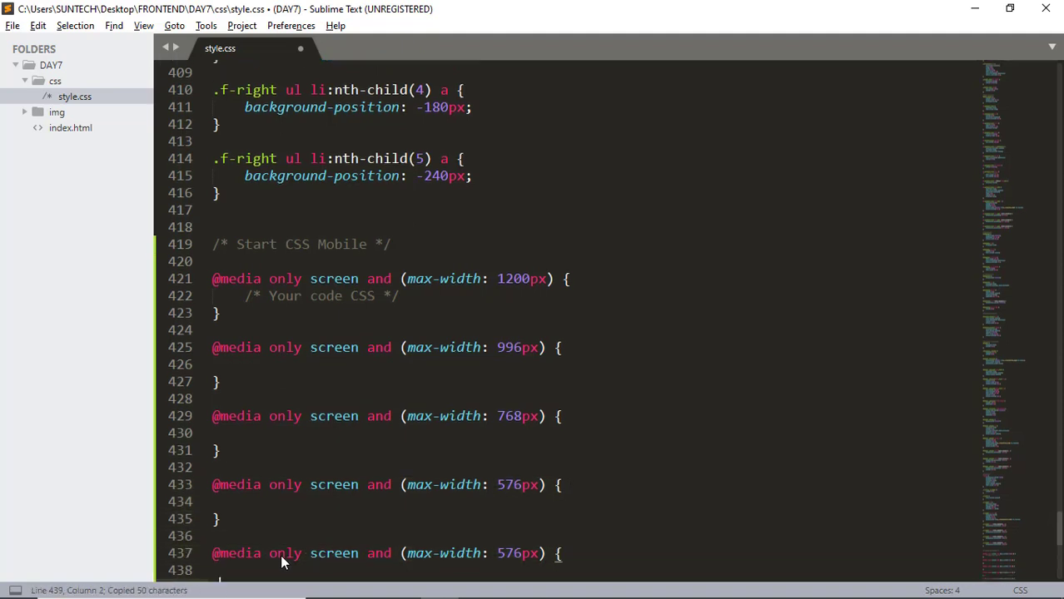
left_click(498, 540)
left_click_drag(497, 539, 521, 540)
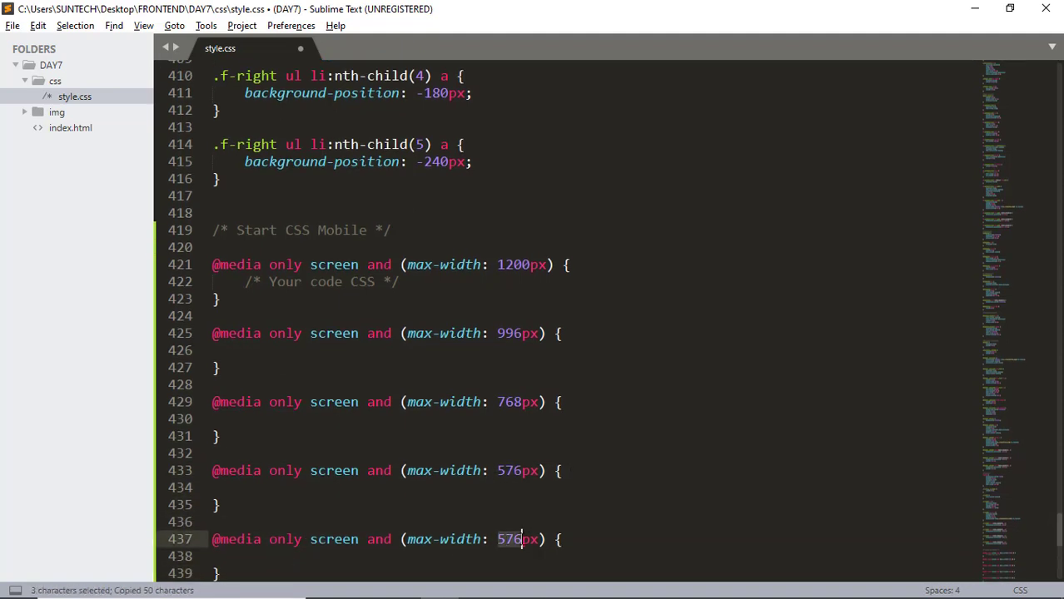
type("360")
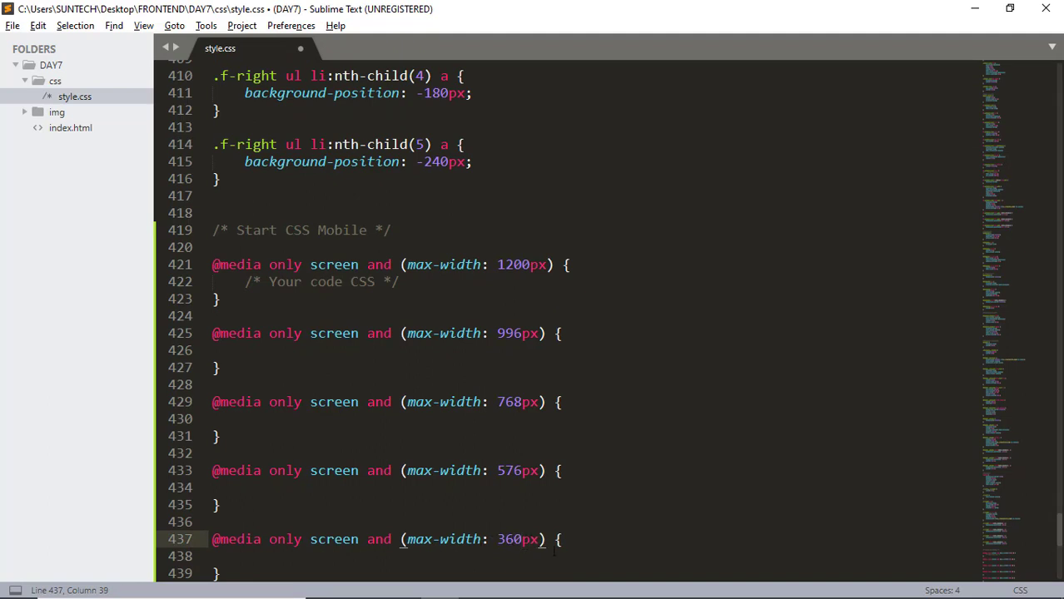
Save style.css and bring the Chrome page preview back to the front.
key("ctrl+s")
scroll(283, 529, "down", 2)
left_click_drag(221, 471, 190, 436)
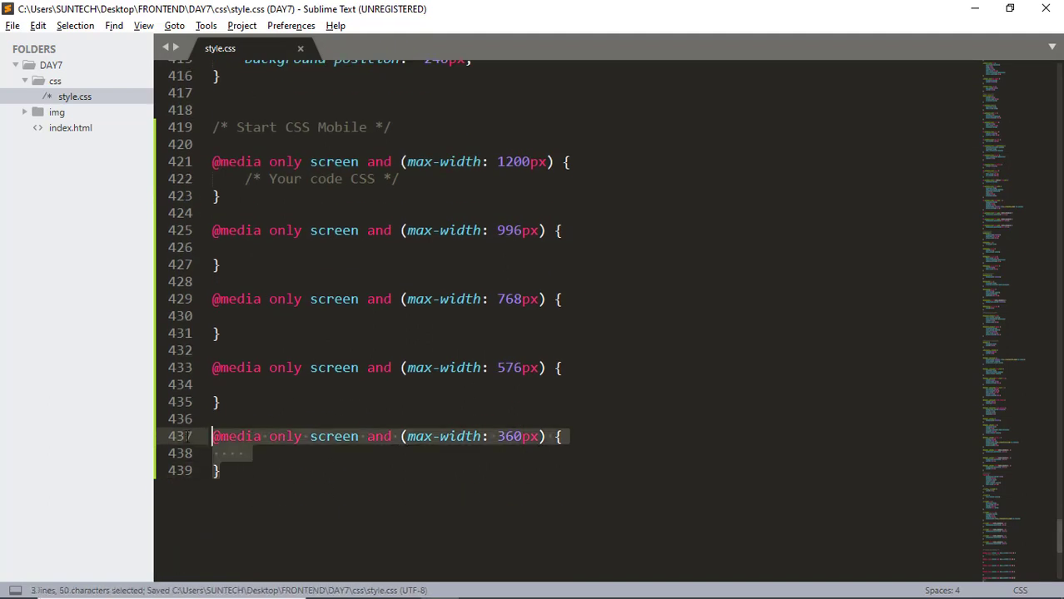
key("alt+Tab")
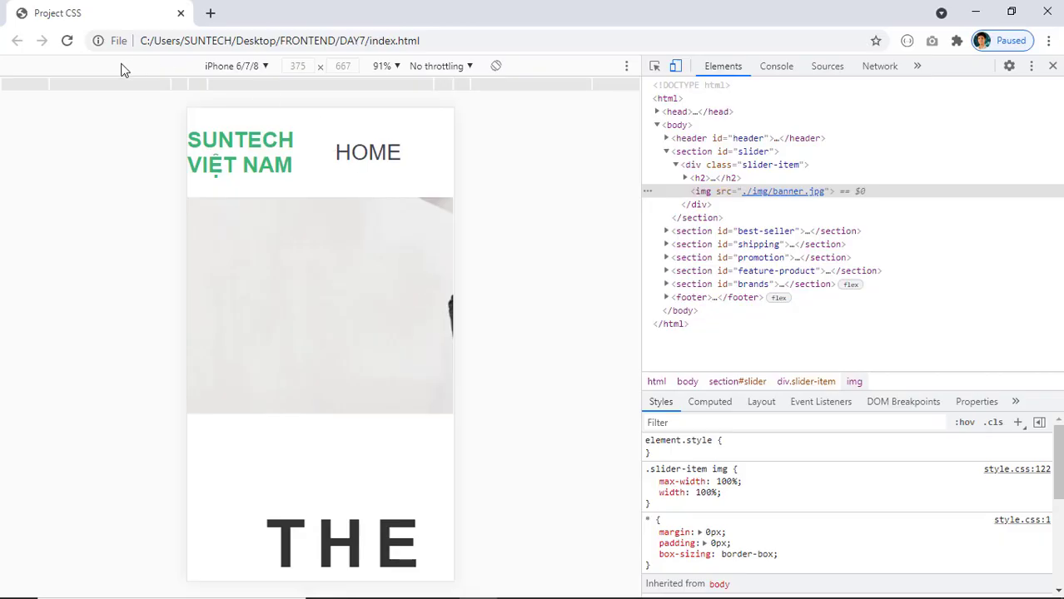
left_click(66, 41)
left_click(260, 67)
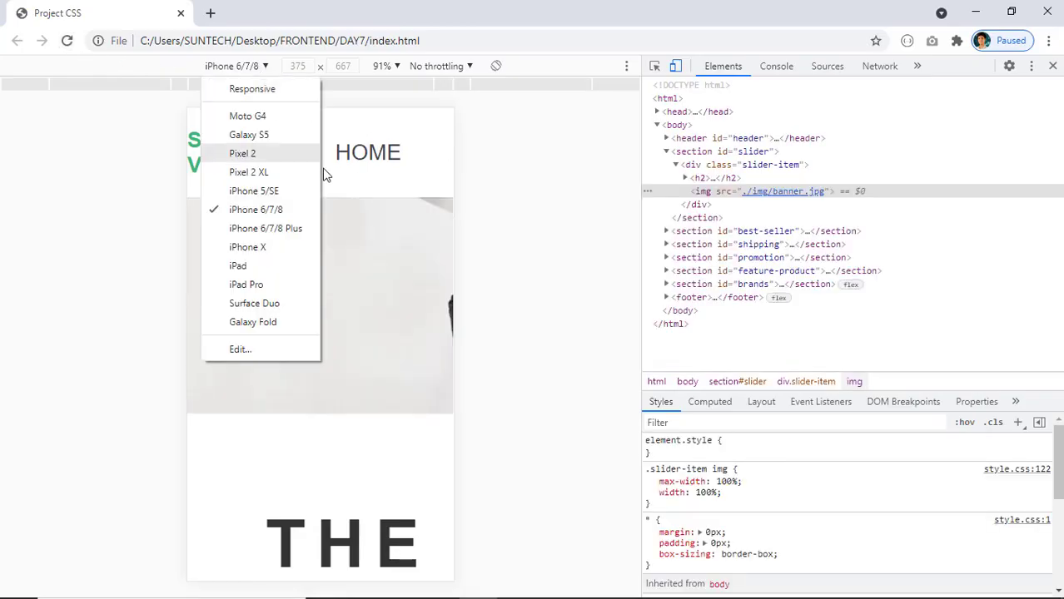
left_click(297, 213)
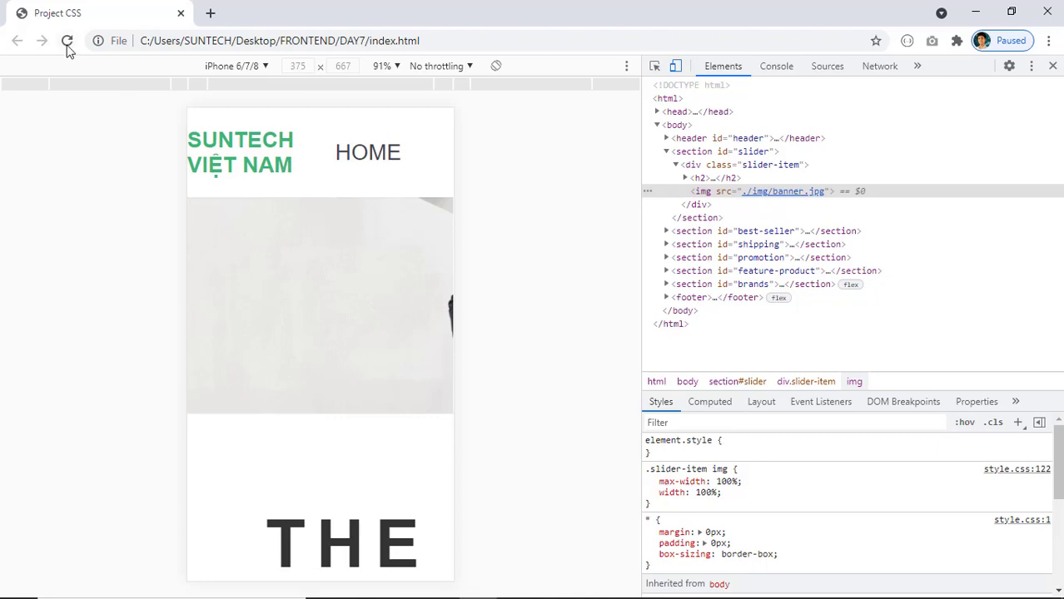
left_click(67, 40)
scroll(399, 197, "down", 3)
scroll(399, 187, "up", 1)
scroll(397, 189, "up", 1)
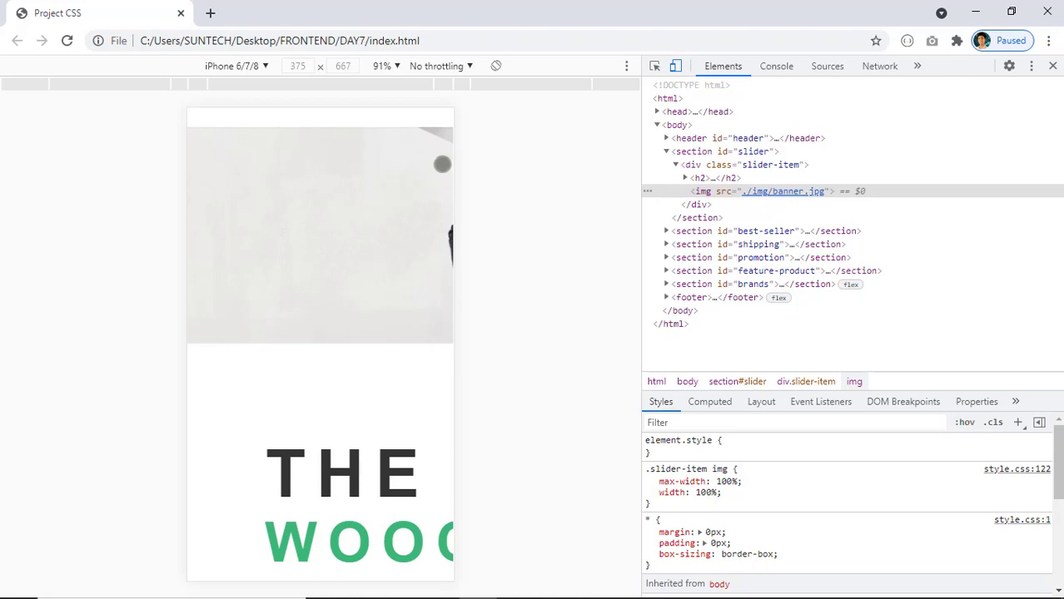
scroll(350, 229, "down", 4)
scroll(351, 229, "up", 5)
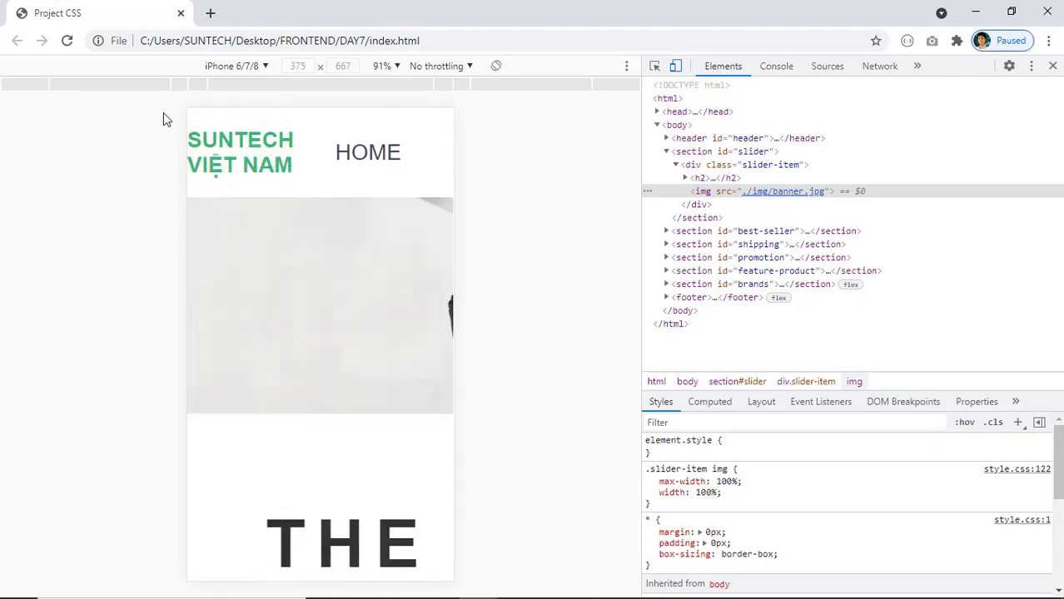
left_click(242, 120)
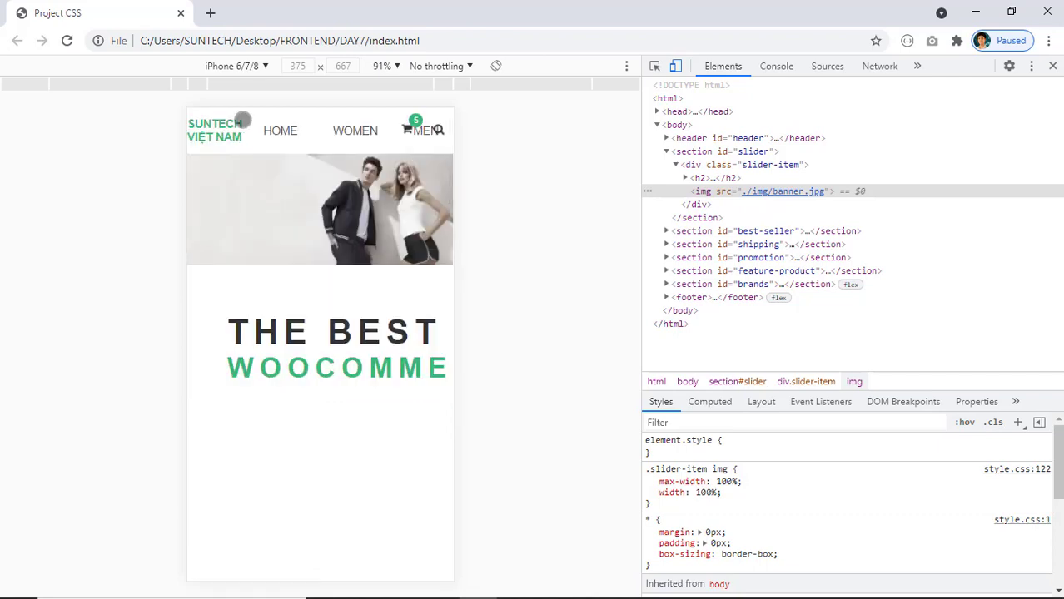
scroll(375, 364, "down", 2)
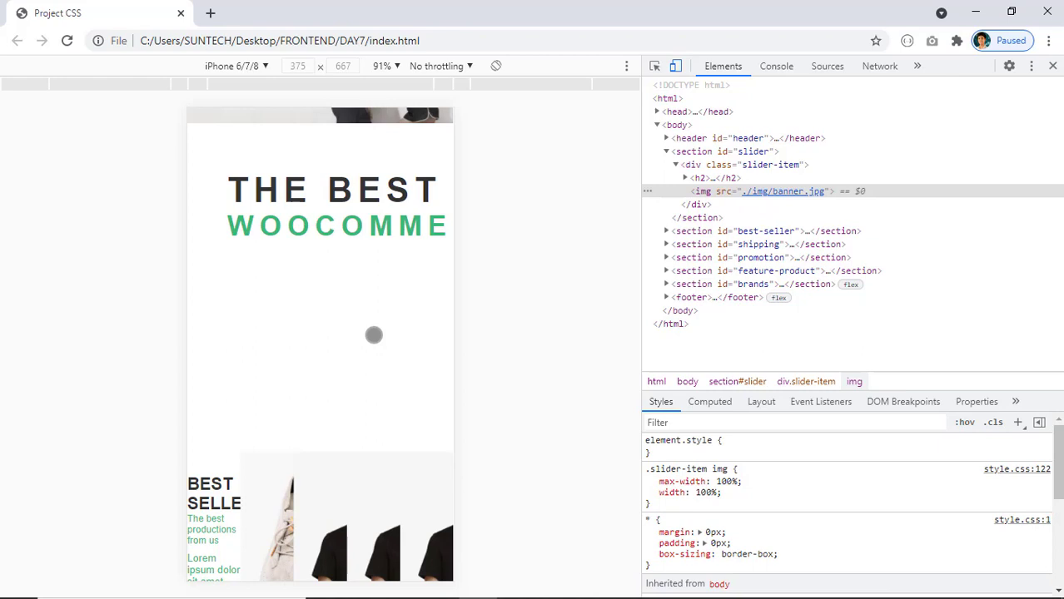
scroll(374, 334, "up", 2)
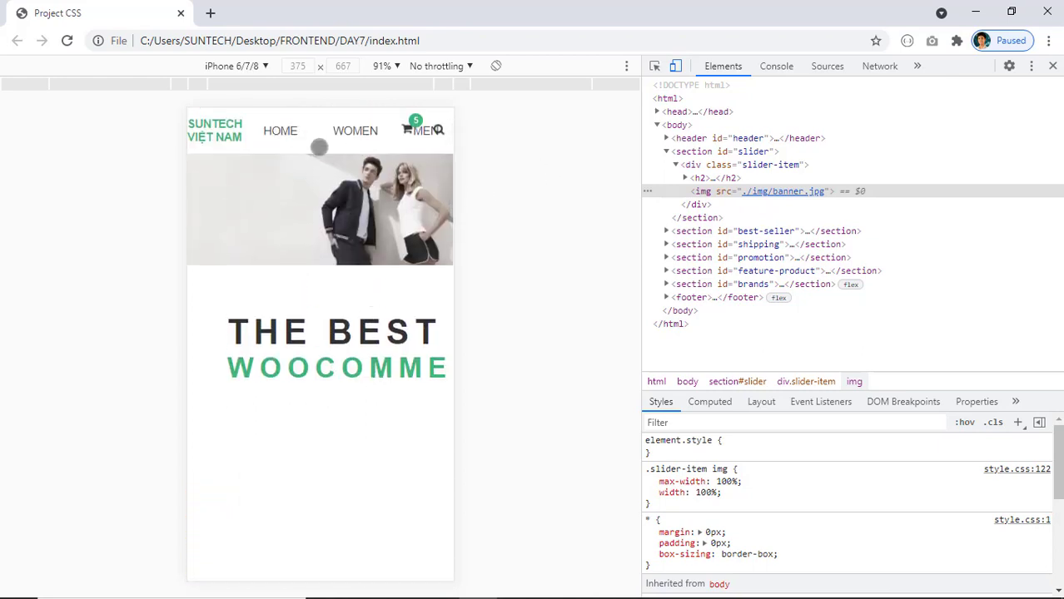
key("alt+Tab")
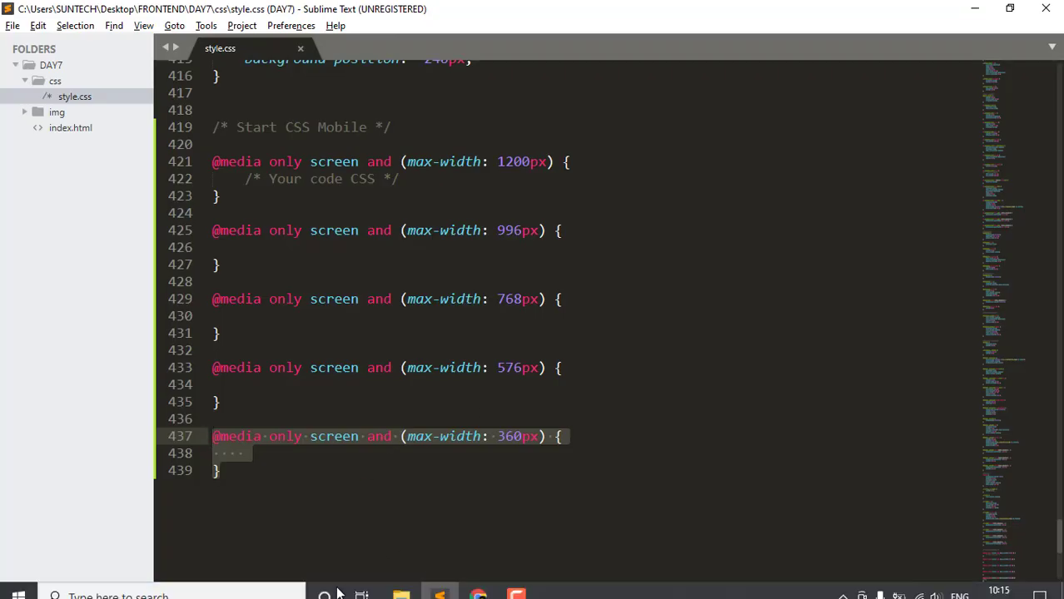
key("alt+Tab")
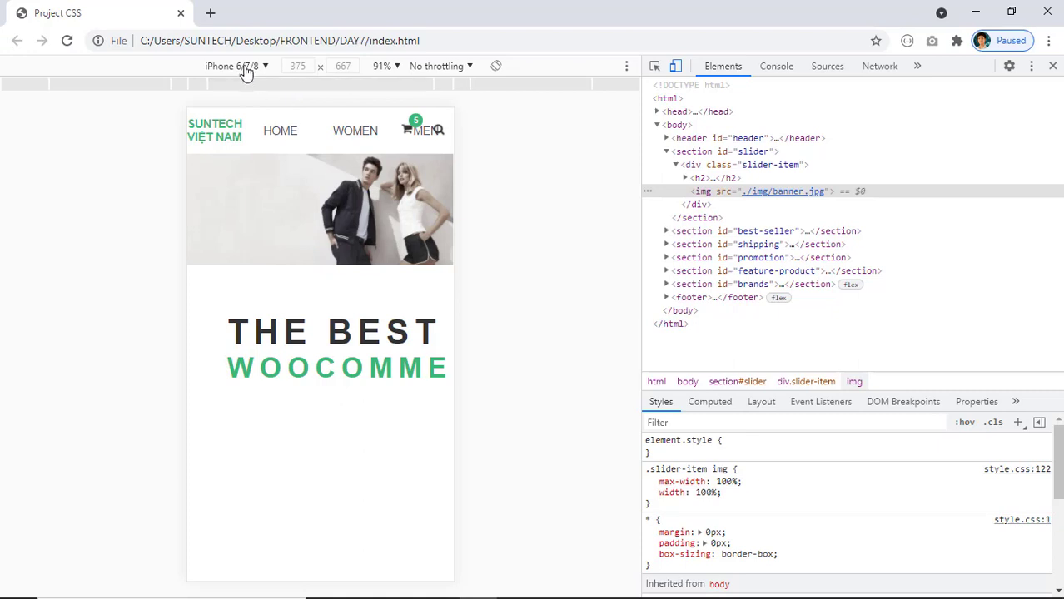
left_click(500, 67)
left_click(501, 67)
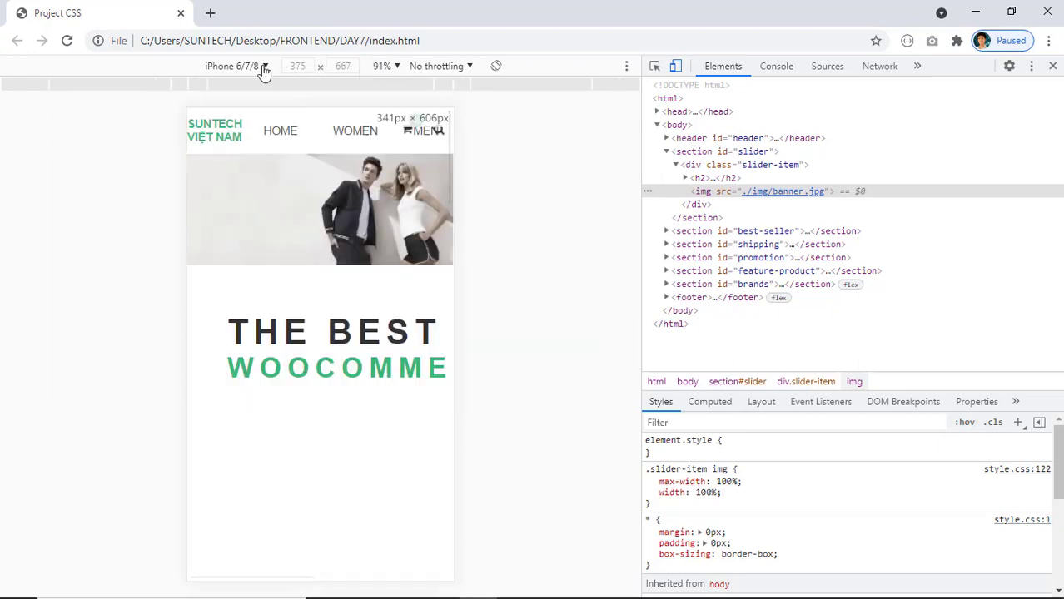
left_click(66, 41)
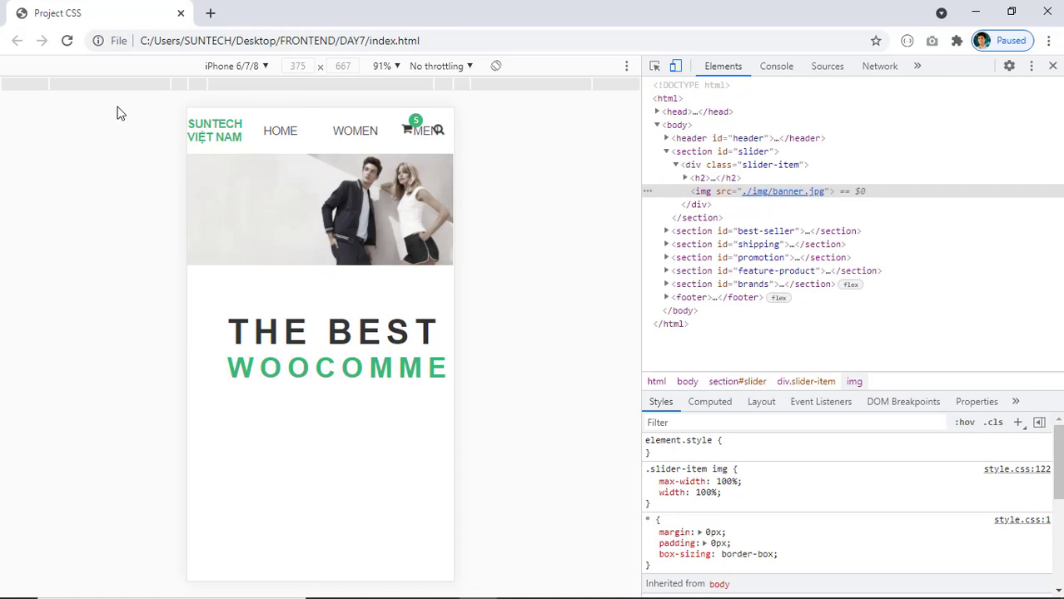
Add .menu { display: none; } inside the 576px media query and save style.css.
key("alt+Tab")
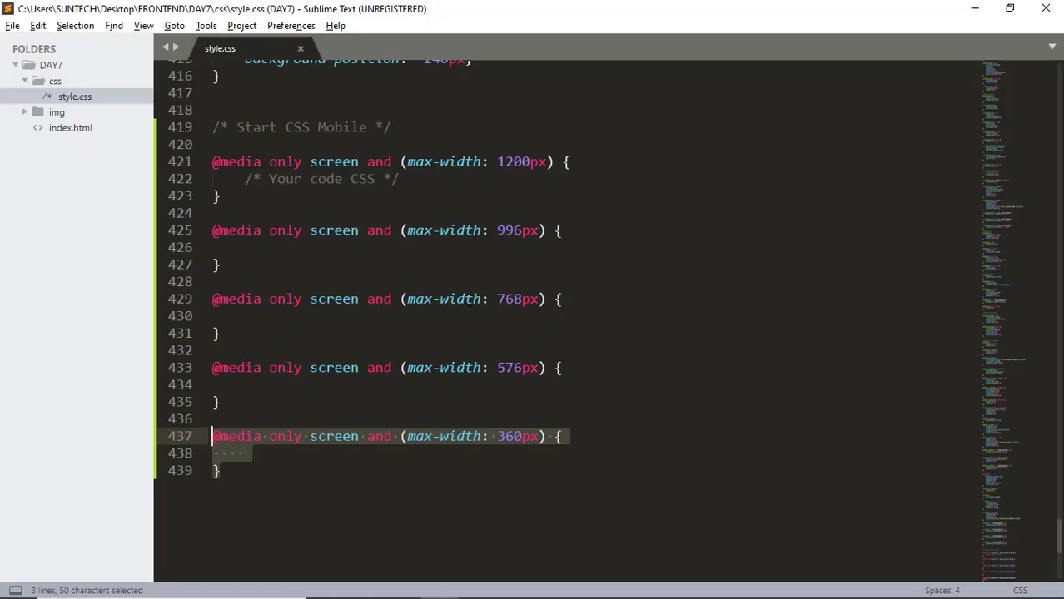
left_click(410, 382)
key("Tab")
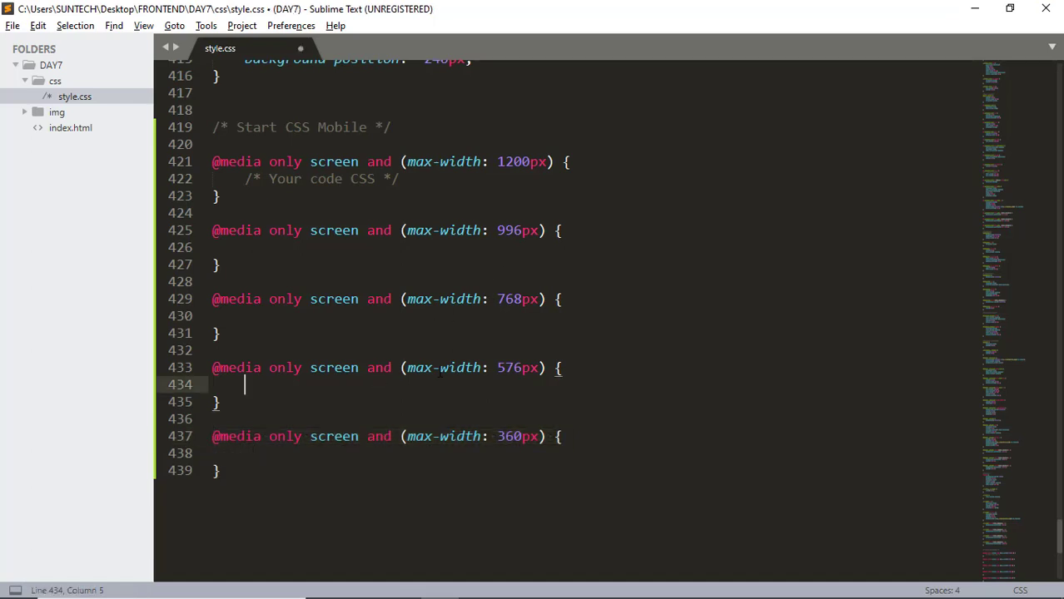
type(".menu {")
key("Return")
type("di")
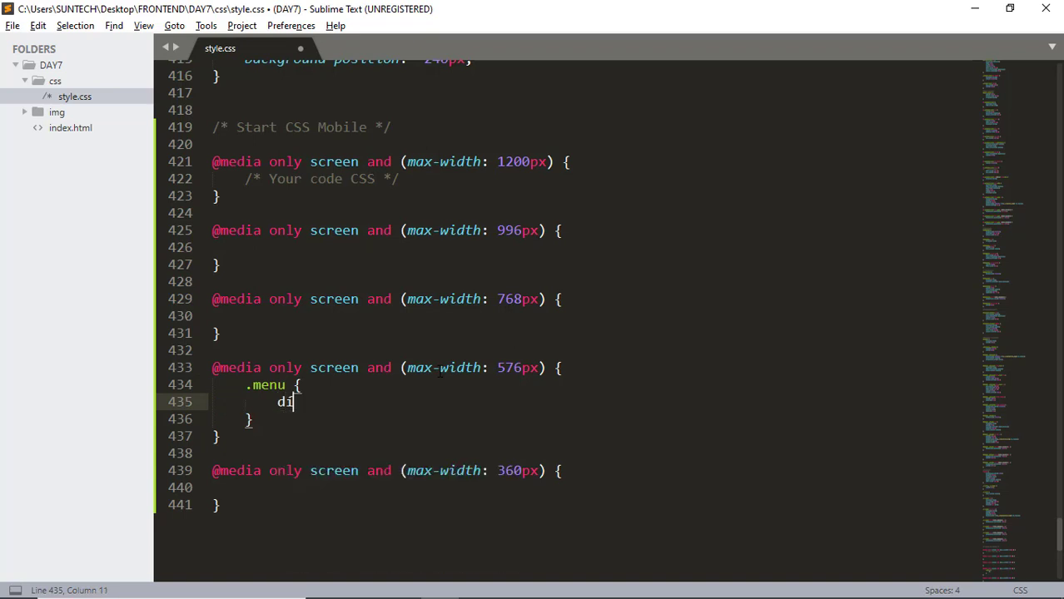
type("s")
key("Return")
type("non")
key("Return")
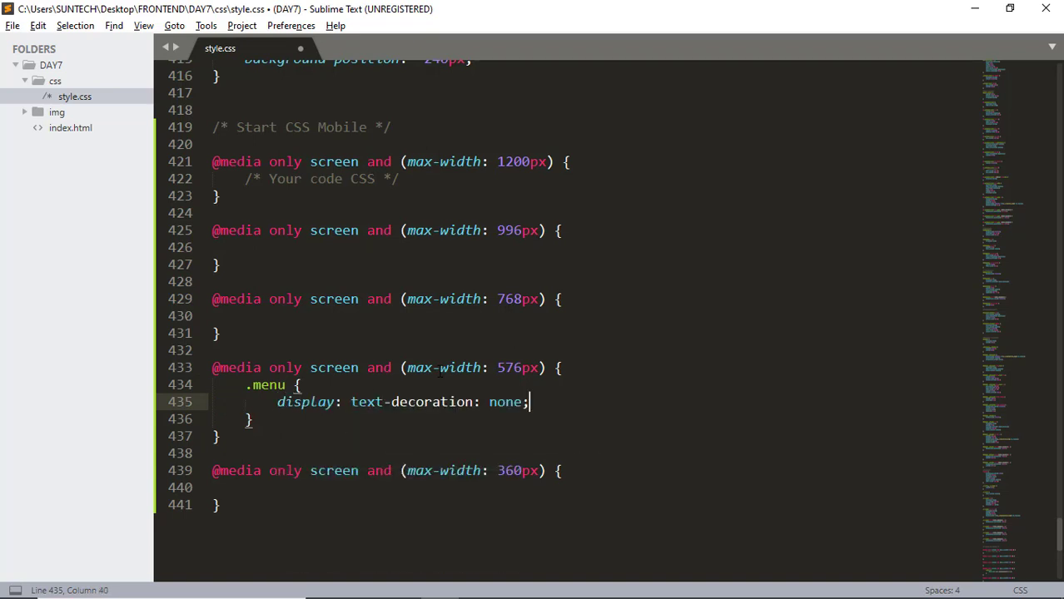
key("ctrl+z")
type("e;")
key("ctrl+s")
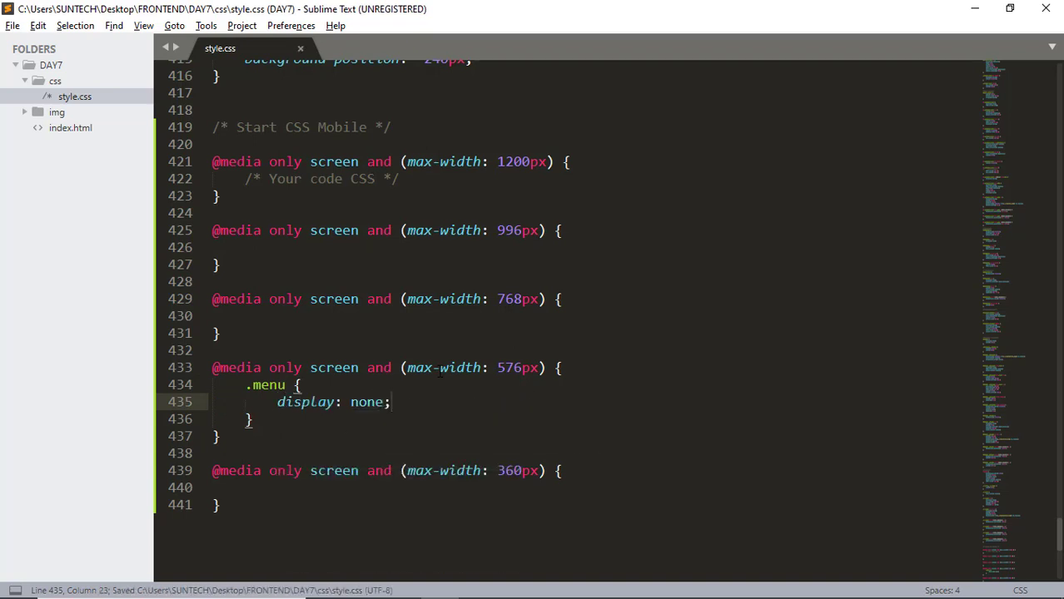
key("alt+Tab")
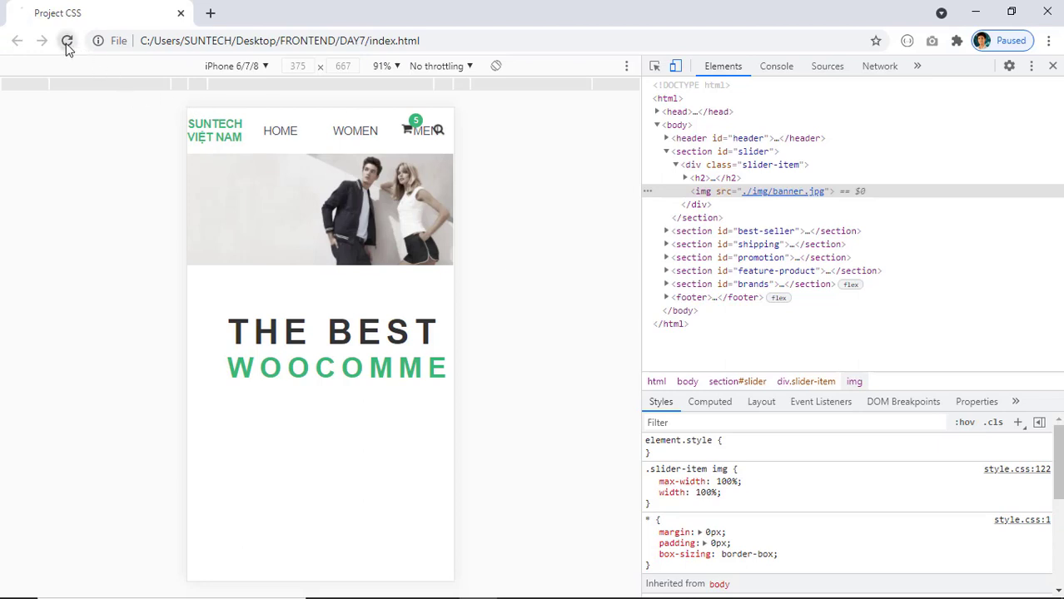
Reload the phone preview and inspect the header, logo and menu elements in DevTools.
left_click(67, 40)
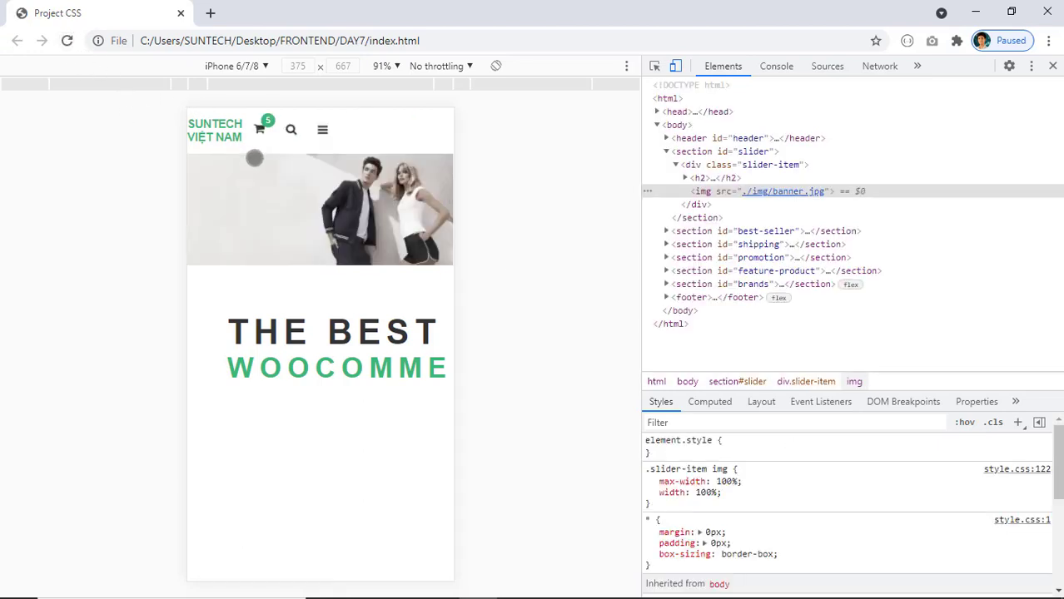
right_click(219, 137)
key("Escape")
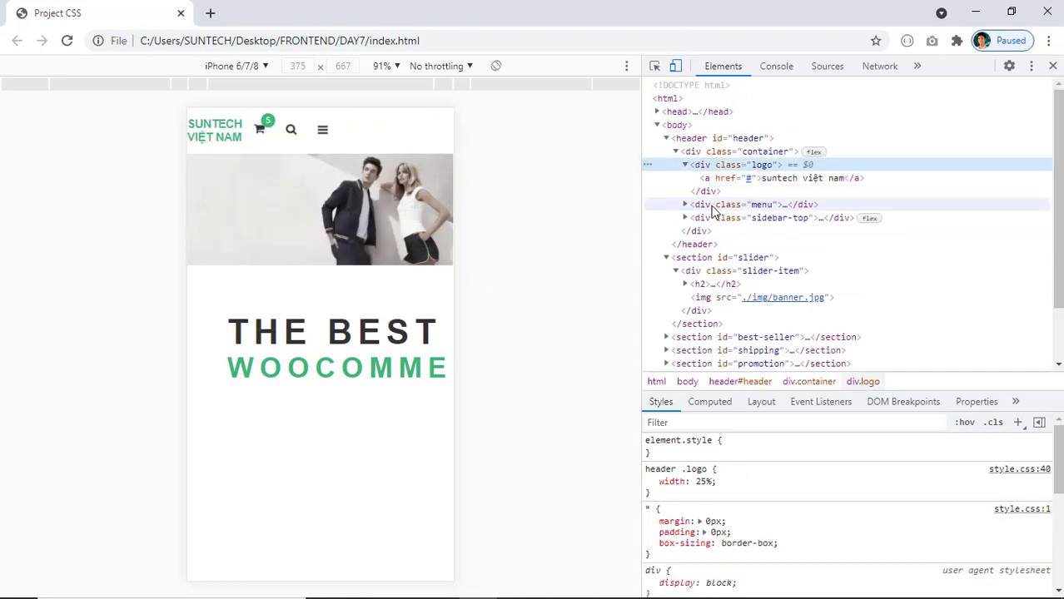
left_click(709, 218)
left_click(726, 170)
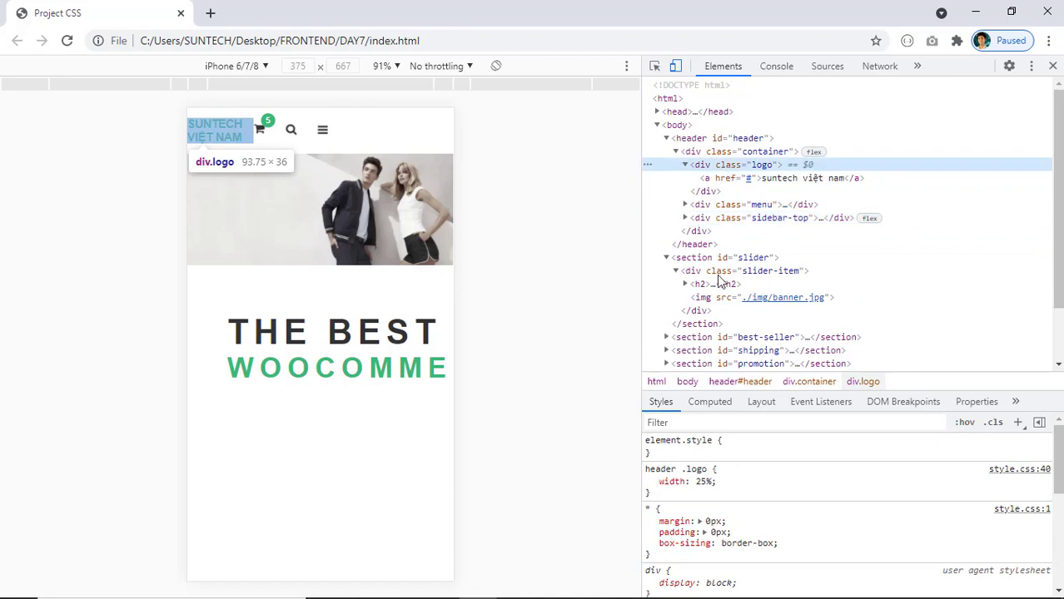
left_click(750, 219)
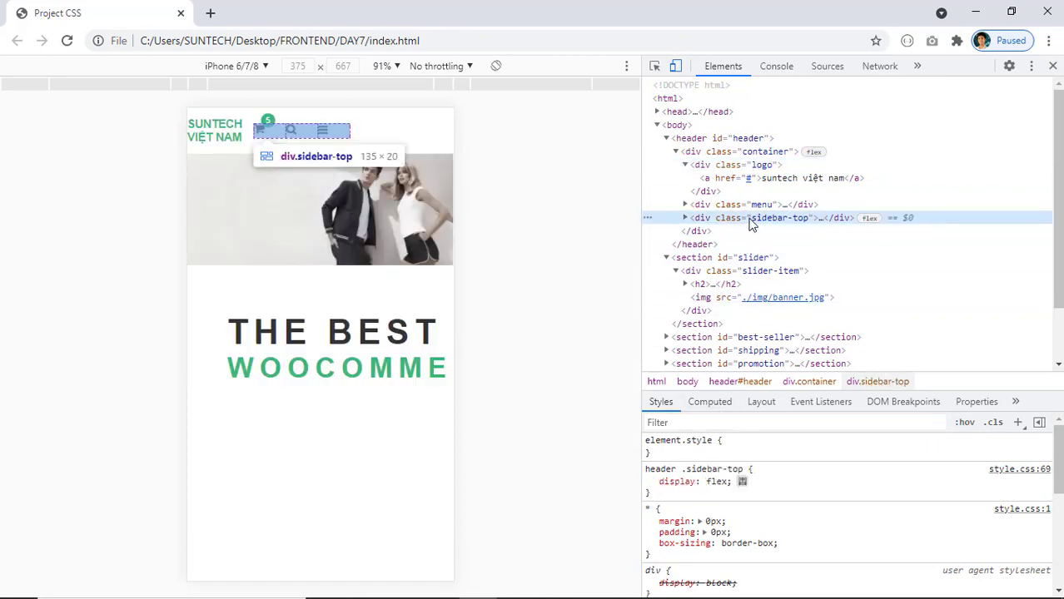
scroll(762, 454, "down", 2)
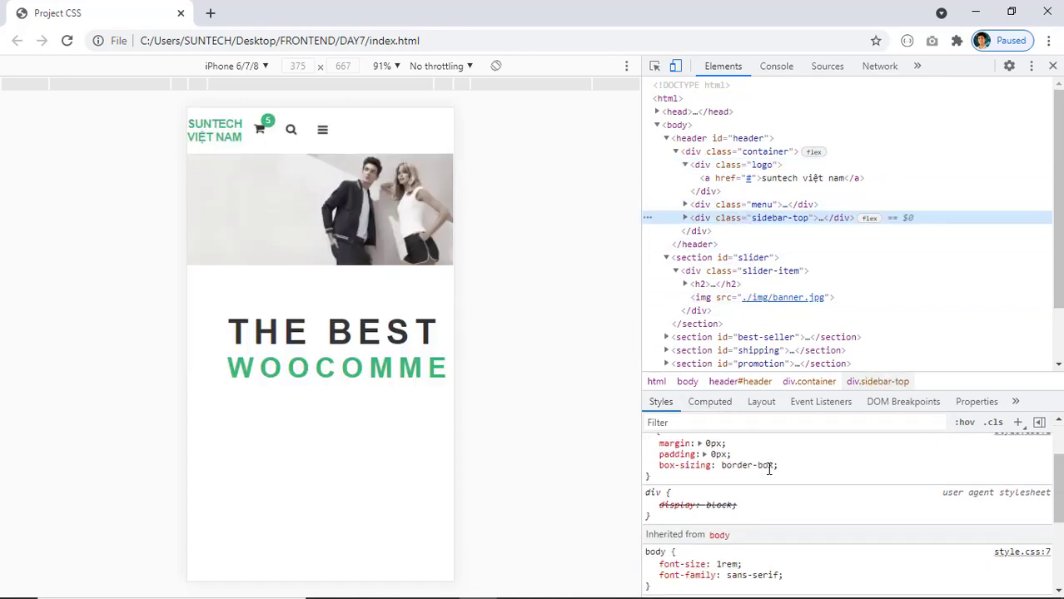
left_click(747, 206)
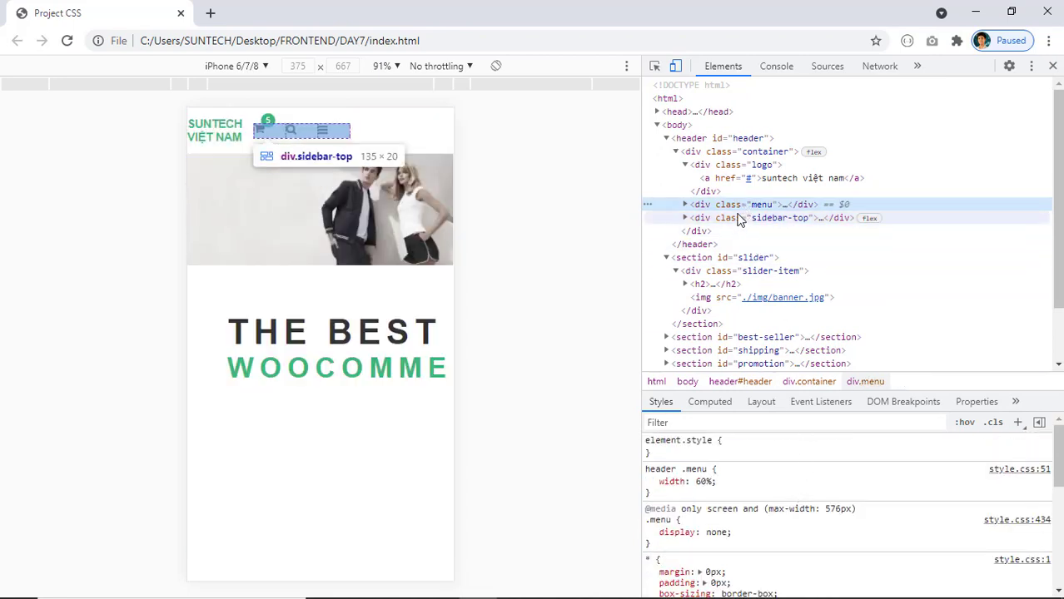
left_click(740, 157)
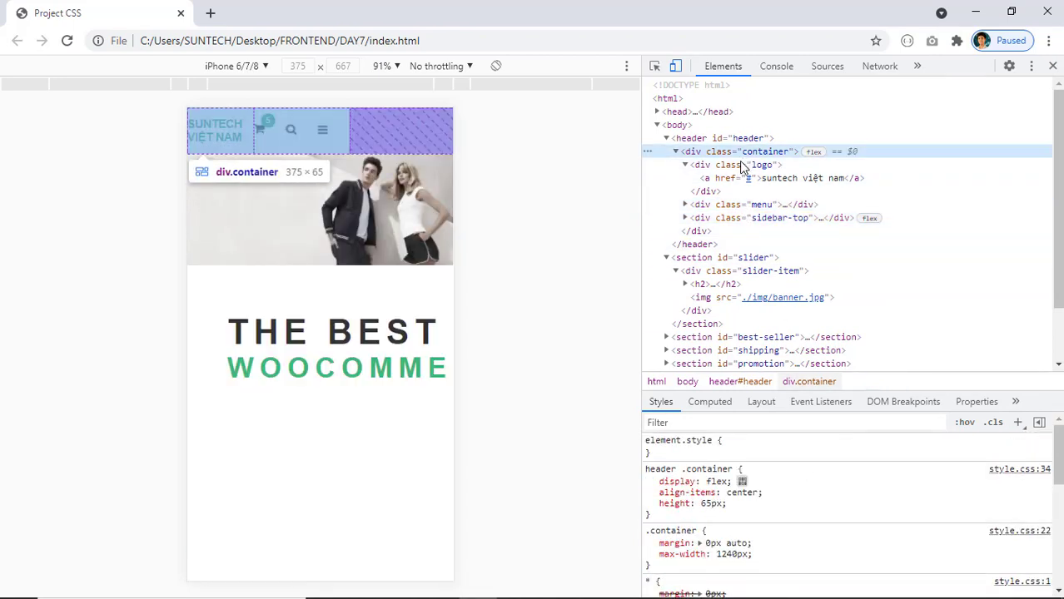
left_click(744, 165)
Live-edit the header .logo width from 25% to 75% in the Styles pane.
left_click(703, 482)
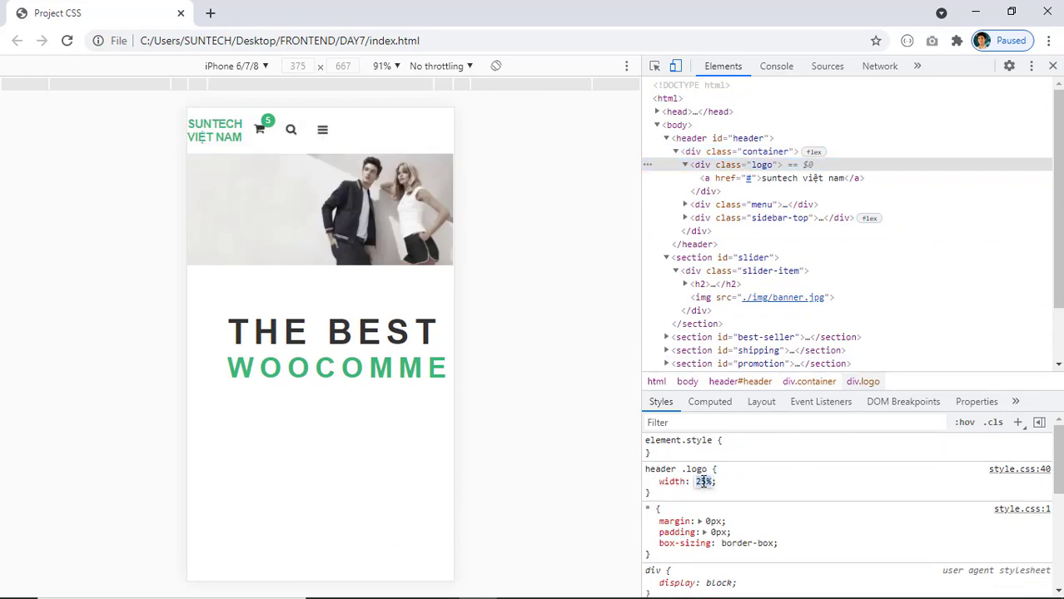
key("BackSpace")
type("7")
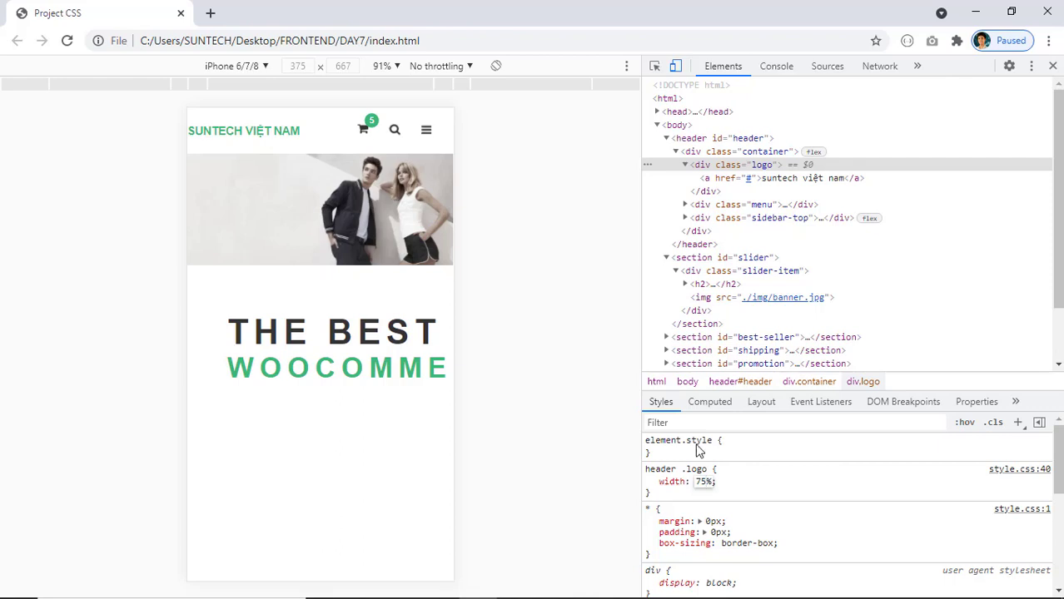
left_click(679, 470)
Add header .logo { width: 75%; } below the .menu rule in the 576px query and save.
key("alt+Tab")
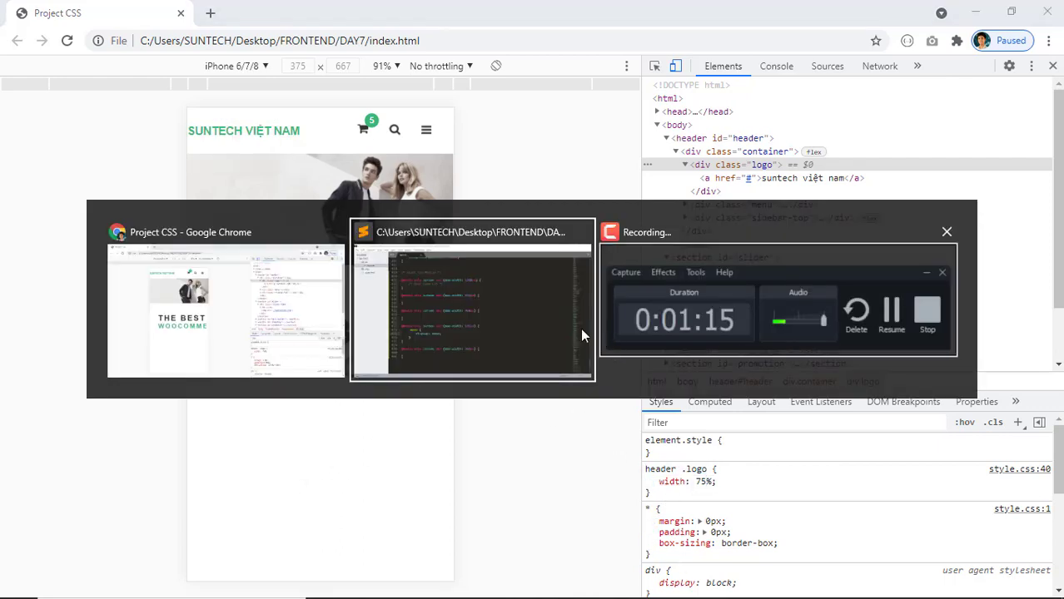
key("Down")
key("Return")
key("Return")
type("header .logo {")
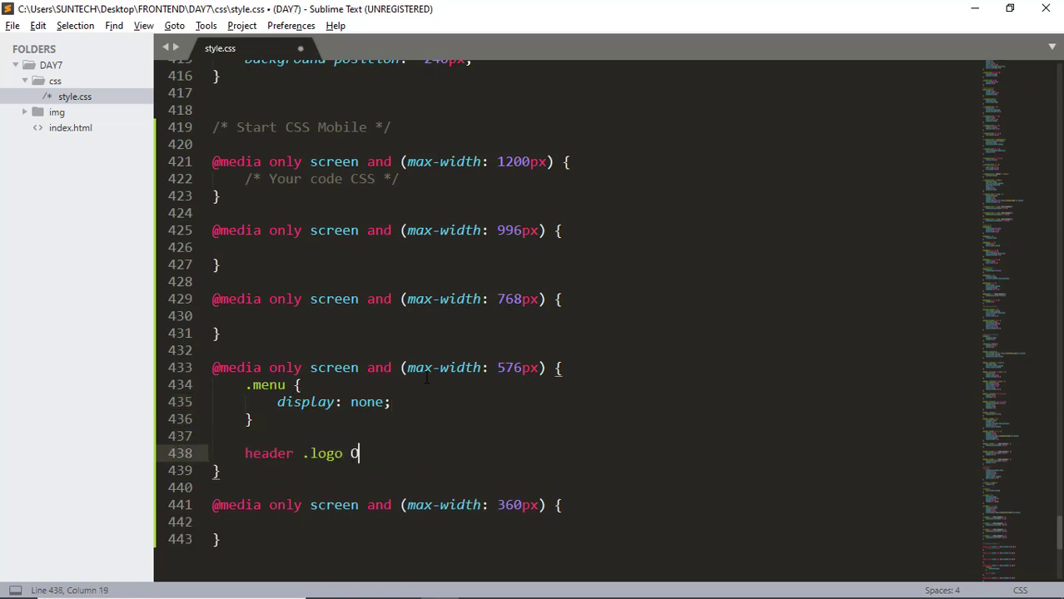
key("Return")
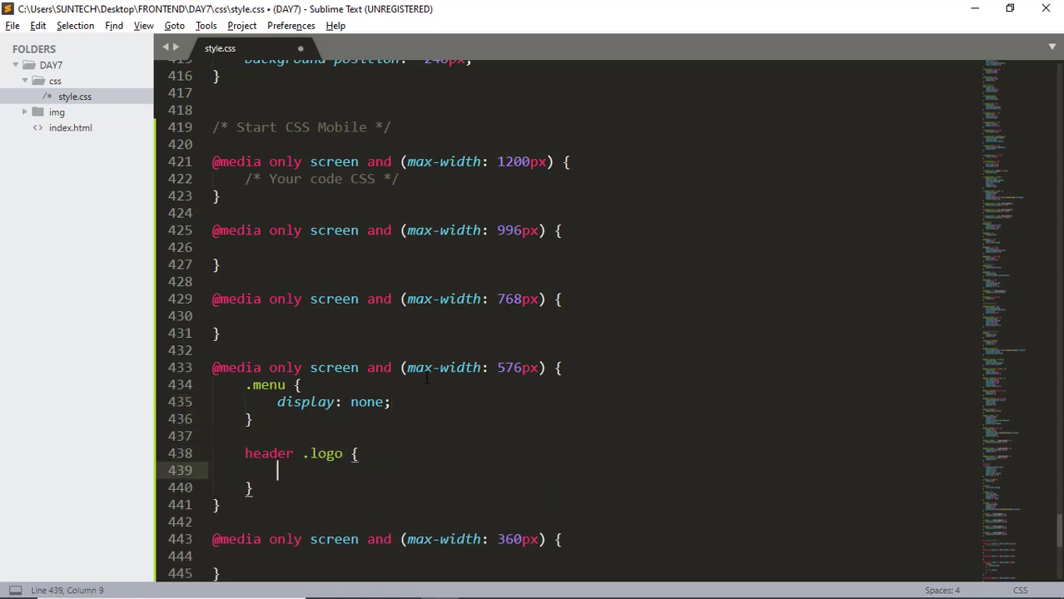
type("wi")
key("Return")
type(";")
key("Down")
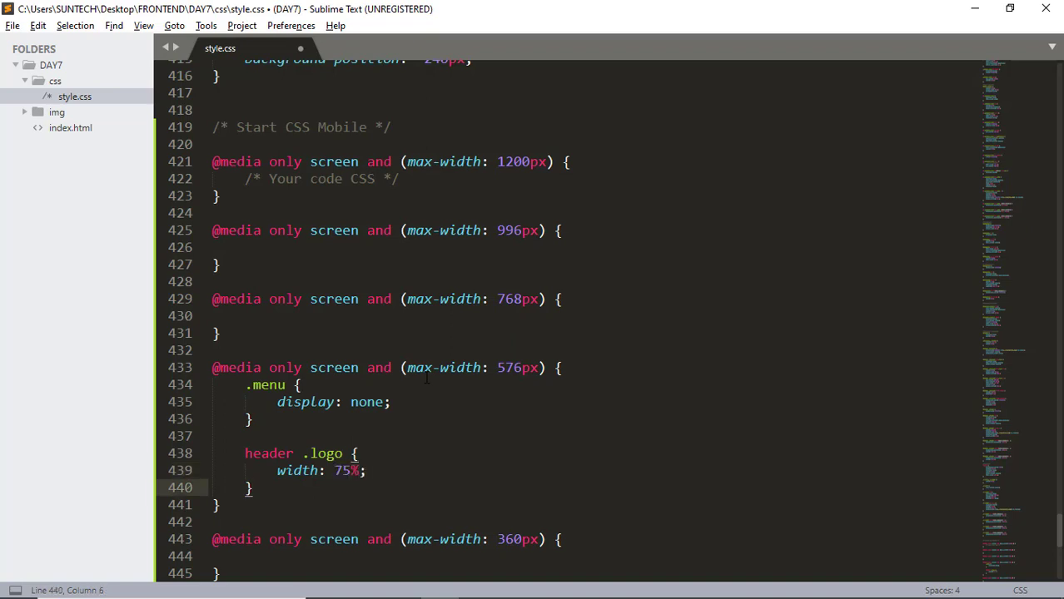
key("Return")
key("Return")
key("ctrl+s")
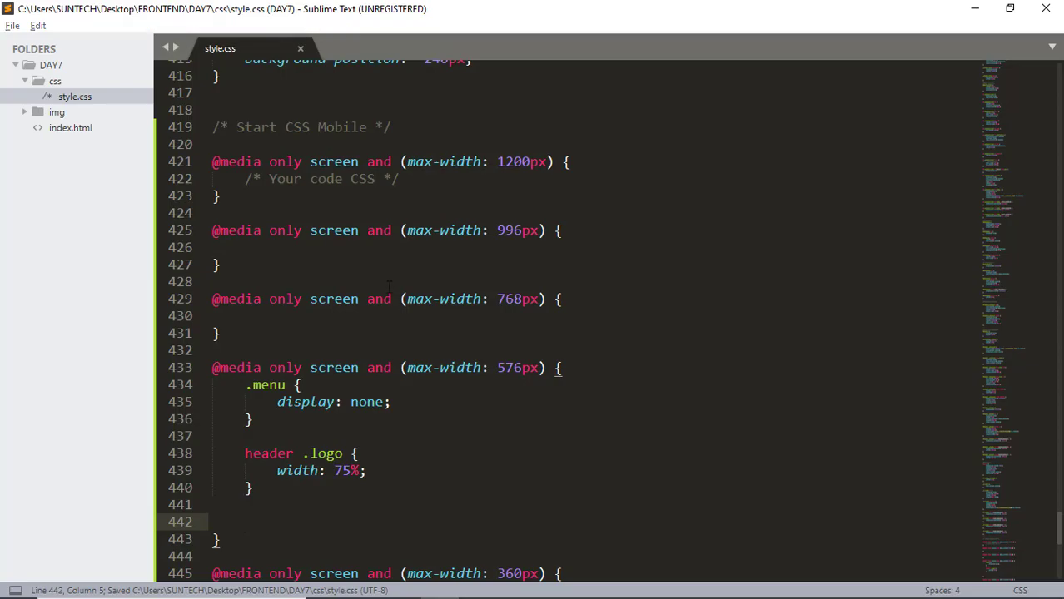
key("alt+Tab")
Reload the preview twice and inspect the SUNTECH VIỆT NAM logo link's styles.
left_click(68, 40)
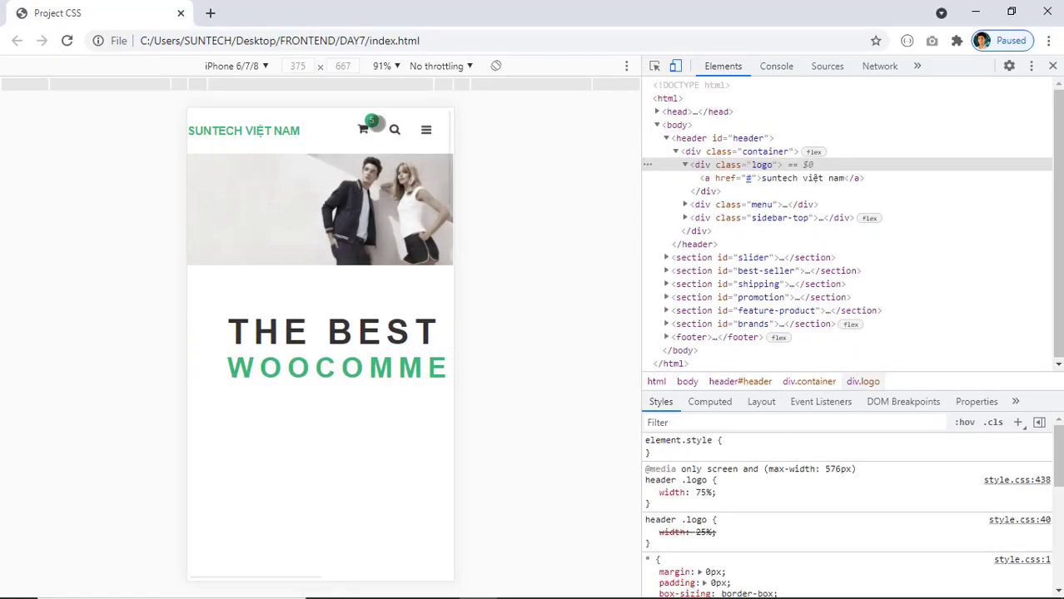
key("F5")
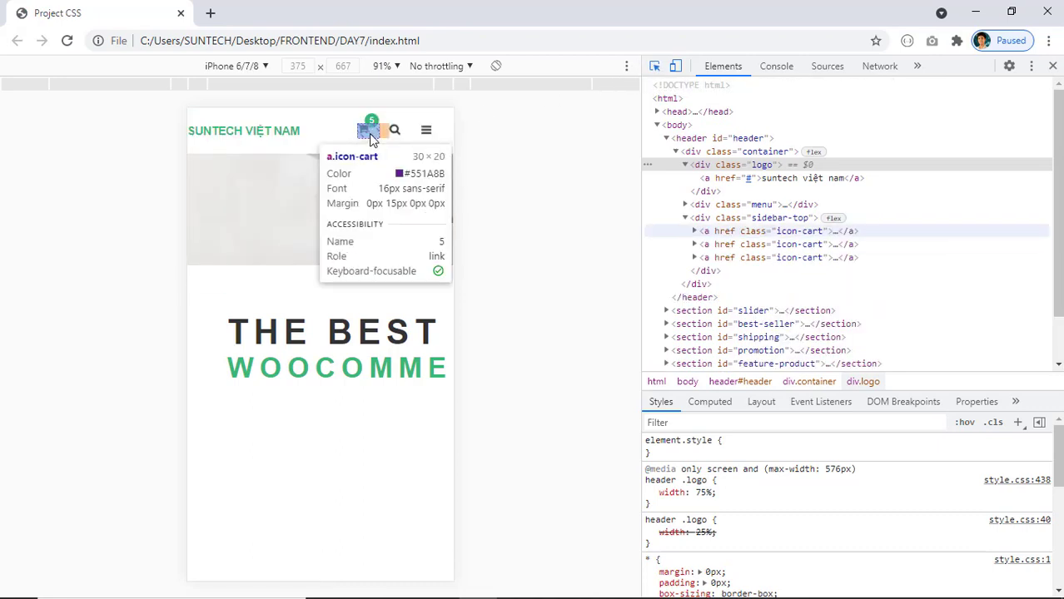
left_click(260, 128)
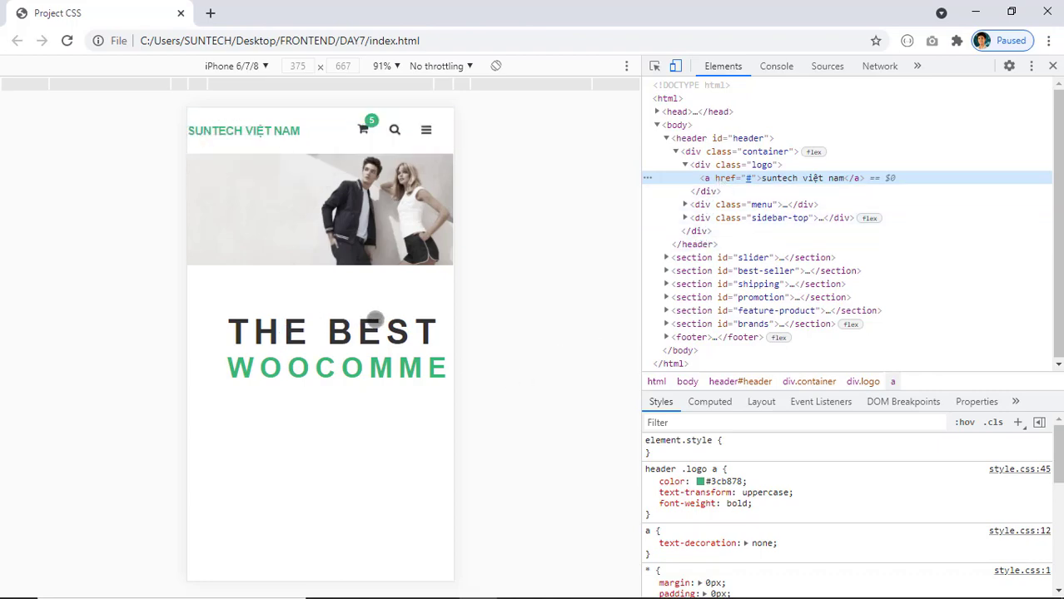
key("alt+Tab")
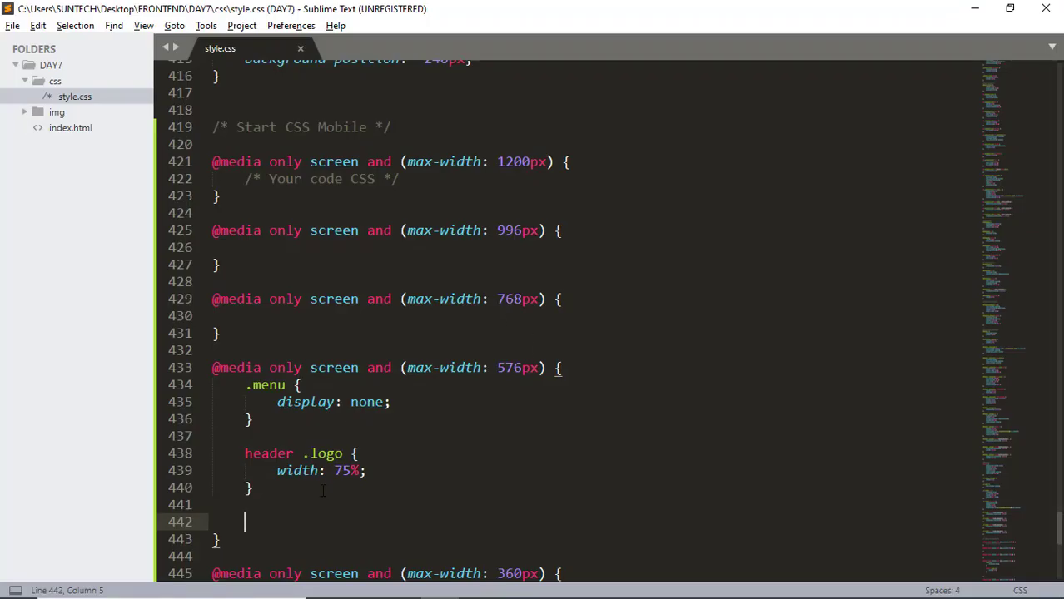
Copy the header .logo selector onto line 442 to create an empty header .logo a { } rule.
left_click_drag(351, 454, 245, 454)
key("ctrl+c")
left_click(268, 516)
key("ctrl+v")
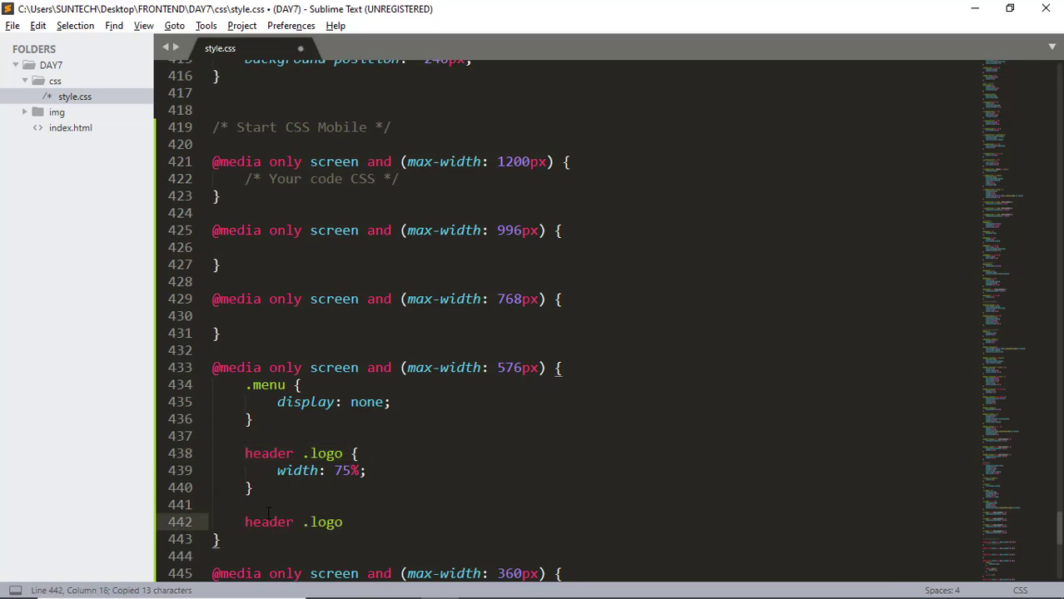
type("{")
key("Return")
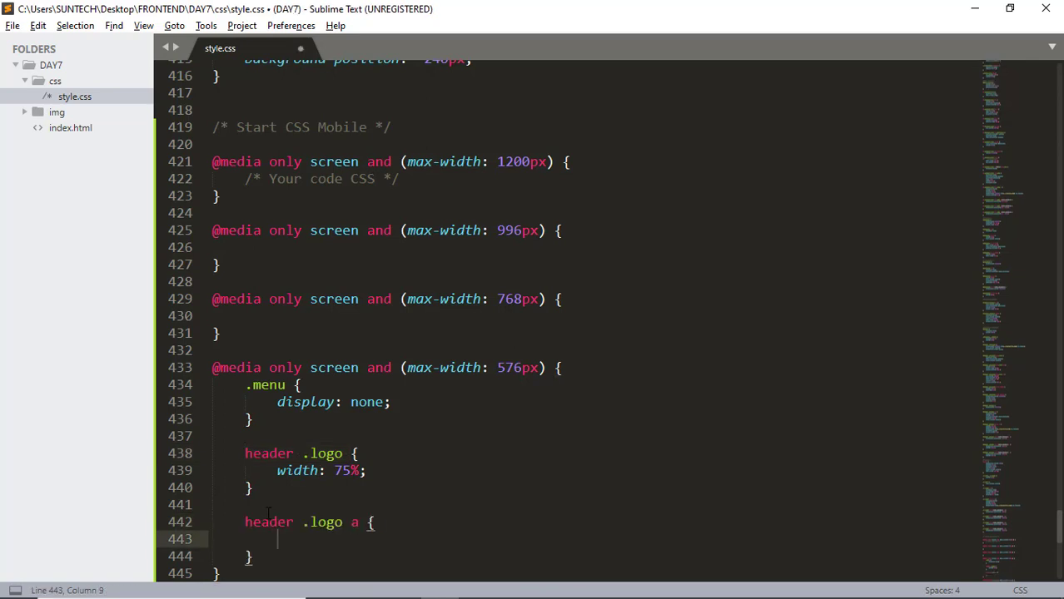
scroll(281, 565, "down", 3)
key("alt+Tab")
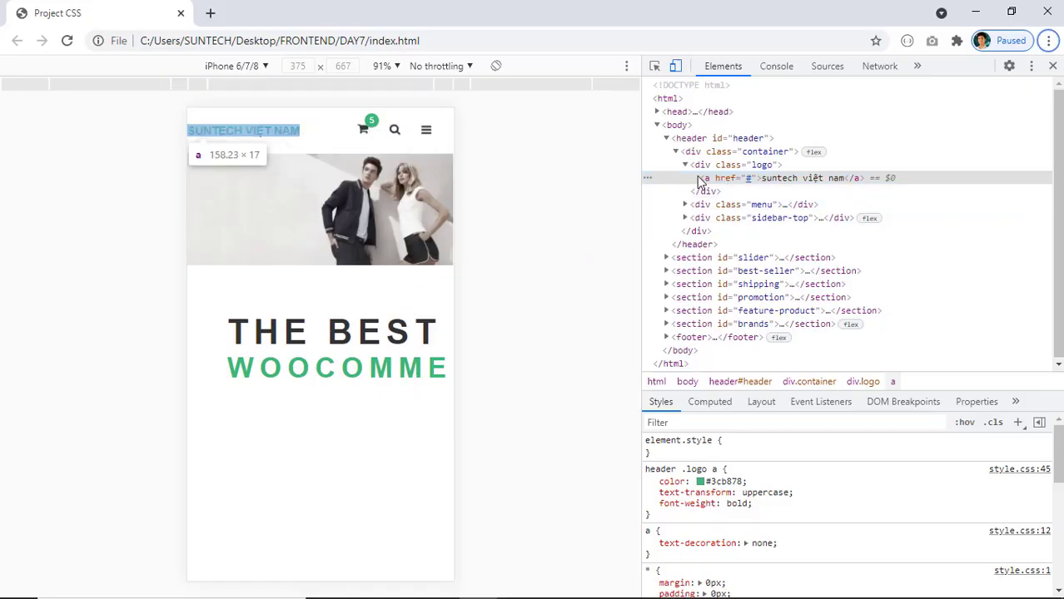
Zoom Chrome in and check that div.menu's styles show the 576px display: none rule.
key("ctrl+plus")
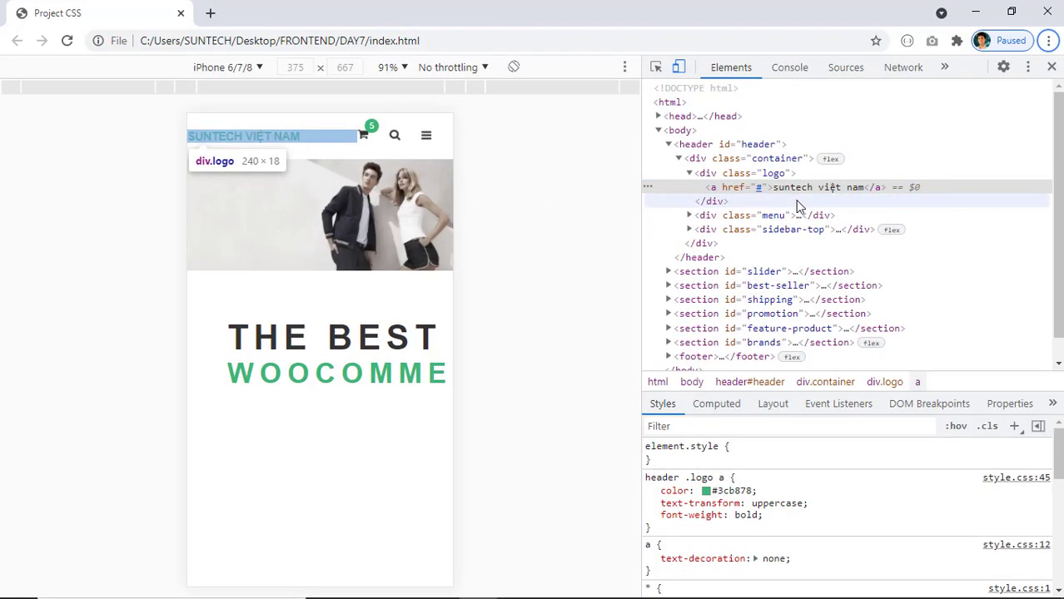
key("ctrl+plus")
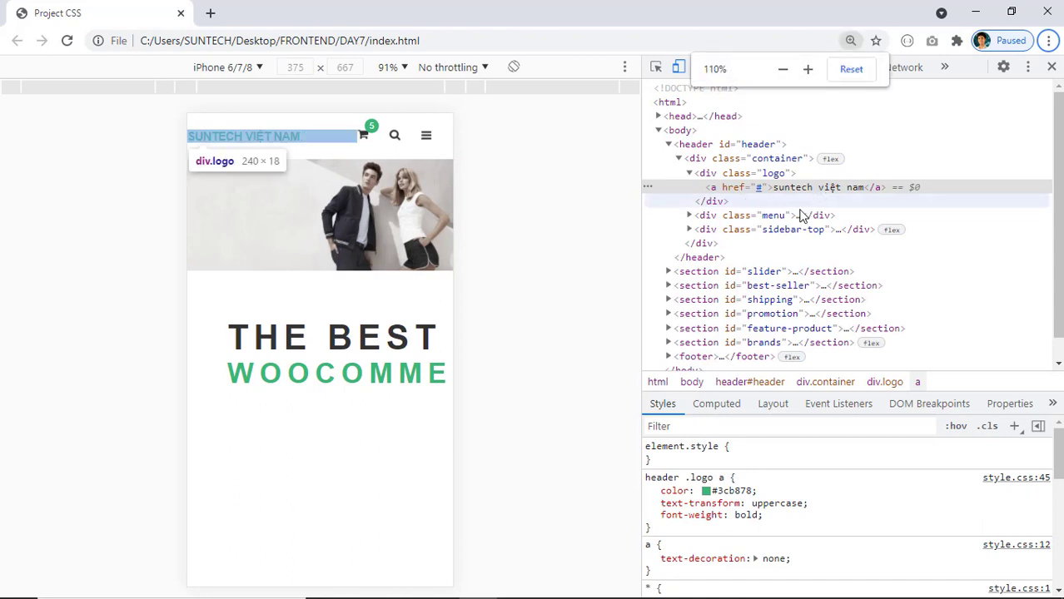
left_click(799, 215)
key("ctrl+plus")
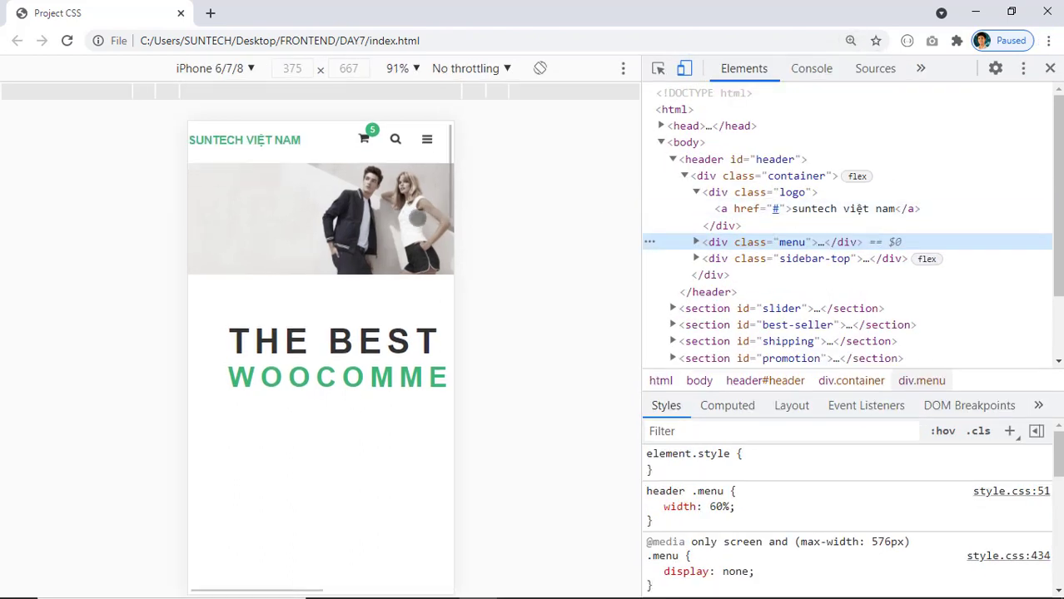
scroll(418, 218, "down", 1)
scroll(413, 219, "up", 2)
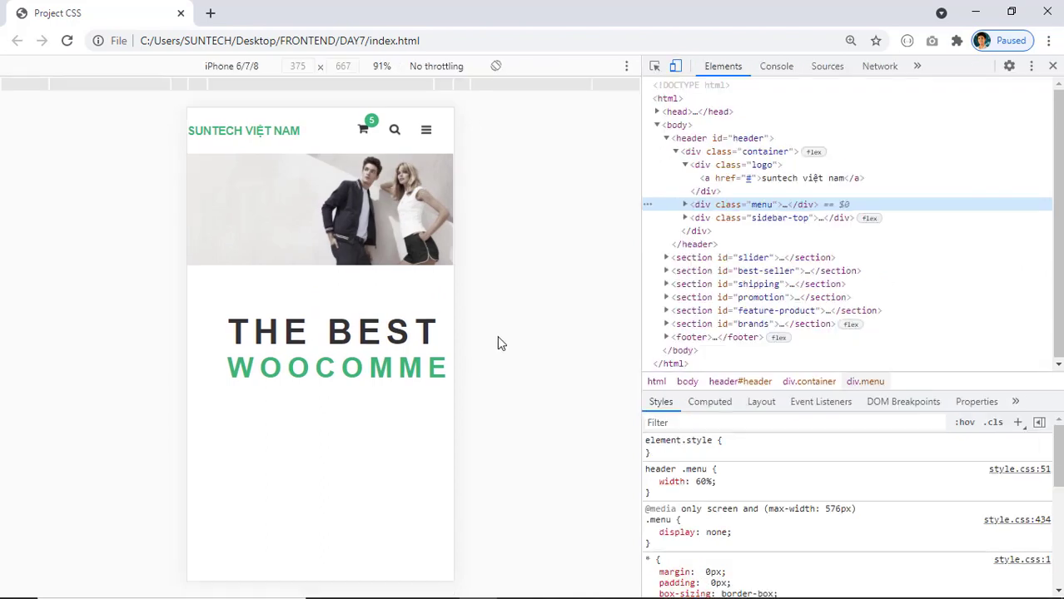
key("alt+Tab")
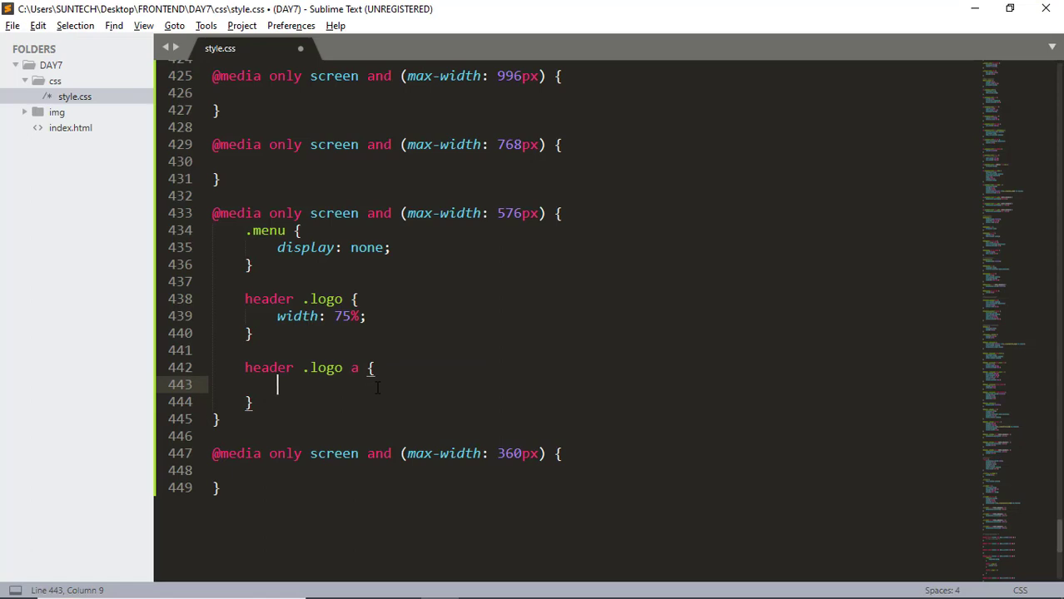
Give header .logo a font-size 1.3rem and text-indent 15px, then save style.css.
type("fo")
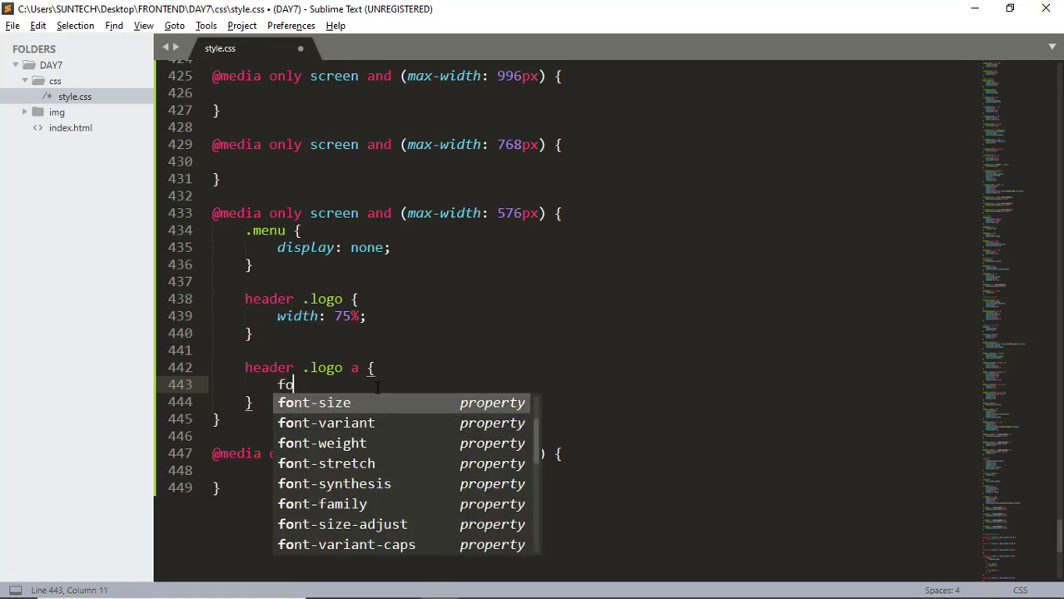
type("n")
key("Return")
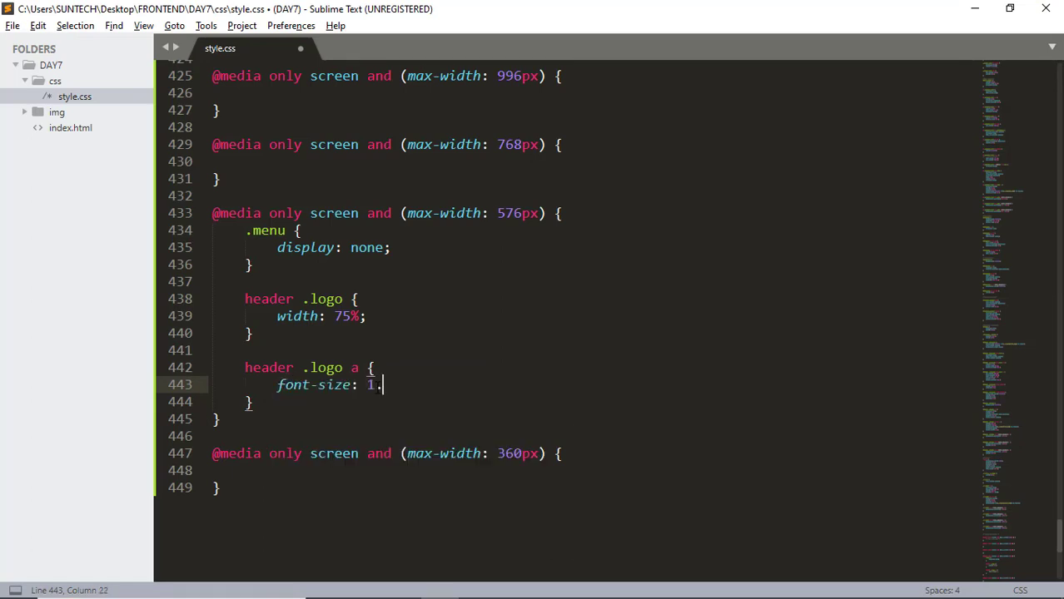
type("3rem")
type("em;")
key("Return")
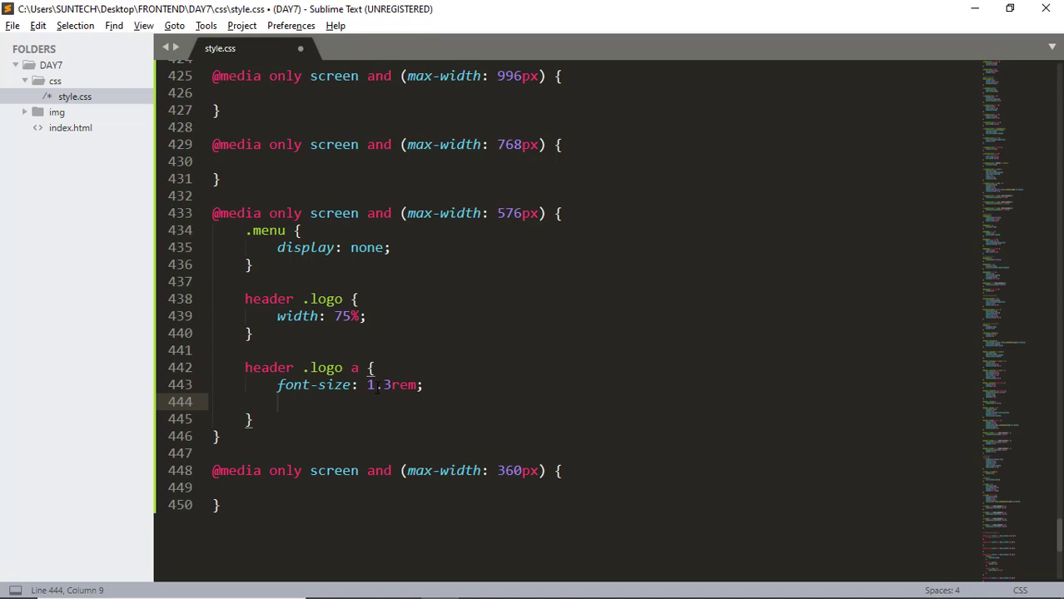
type("ju")
key("Tab")
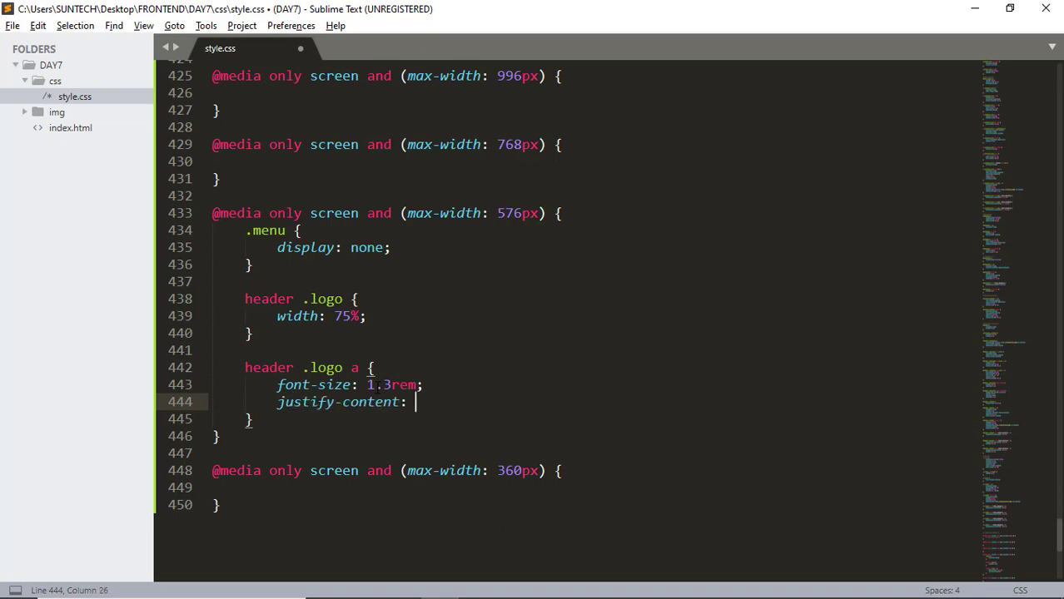
key("BackSpace")
key("BackSpace")
key("BackSpace")
key("BackSpace")
key("BackSpace")
key("BackSpace")
key("BackSpace")
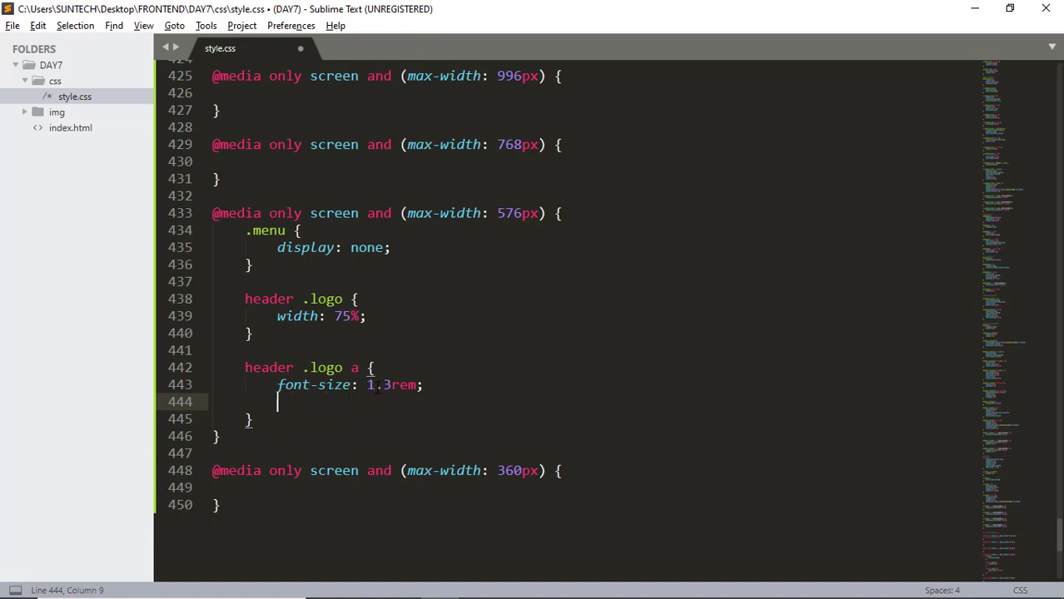
type("text-i")
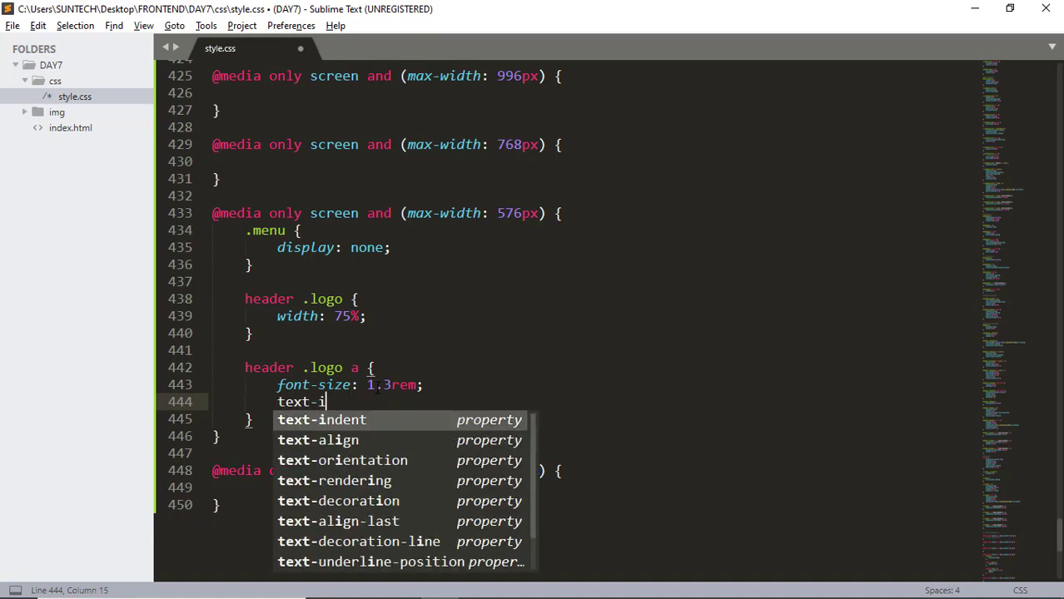
key("Tab")
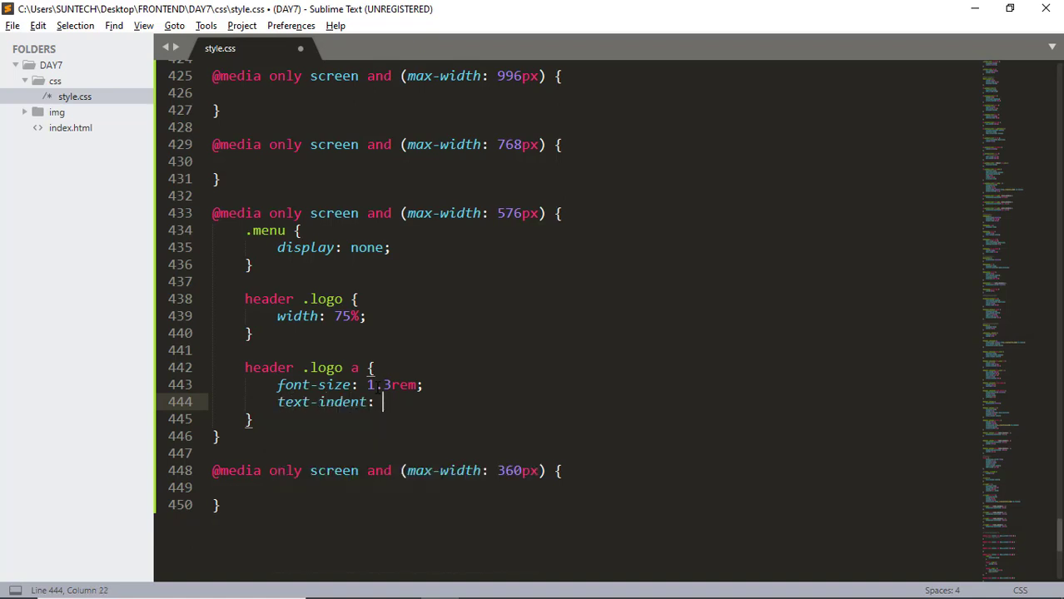
type("15px;")
key("ctrl+s")
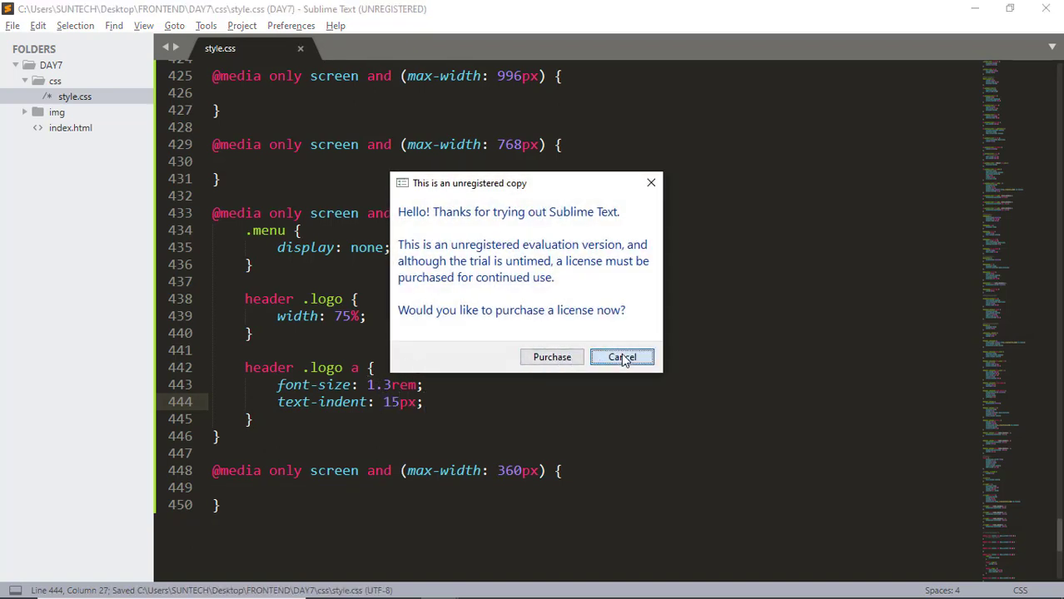
left_click(622, 356)
Reload the Chrome preview twice to see the new logo link styles.
key("alt+Tab")
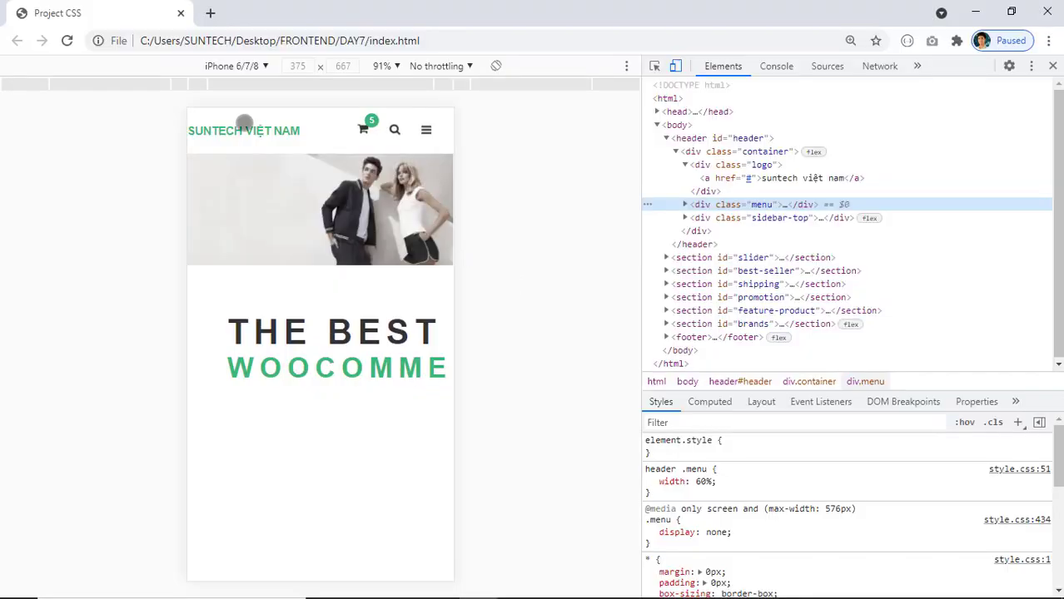
left_click(68, 41)
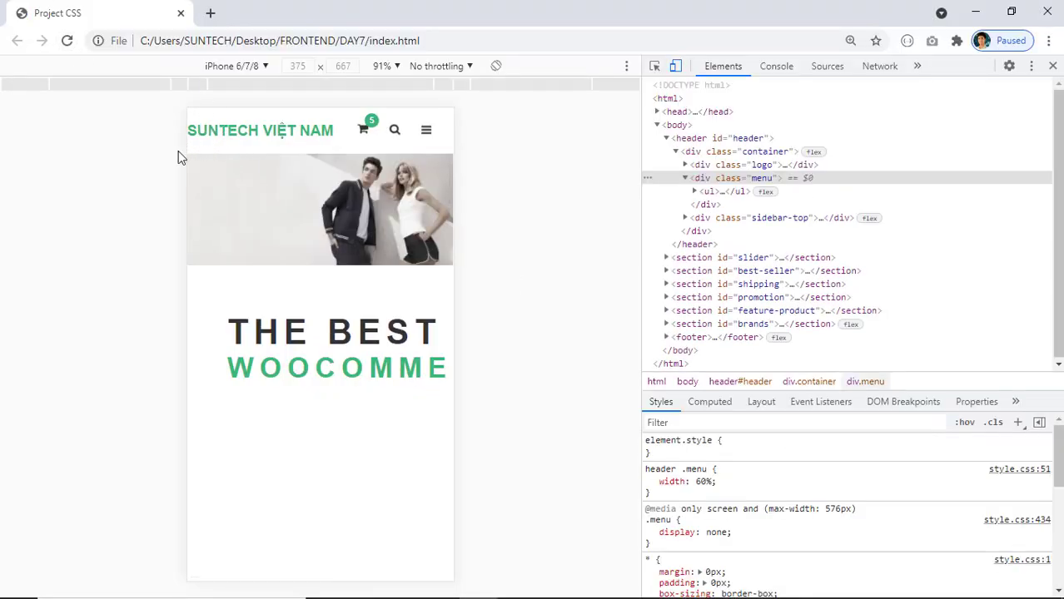
left_click(68, 41)
key("alt+Tab")
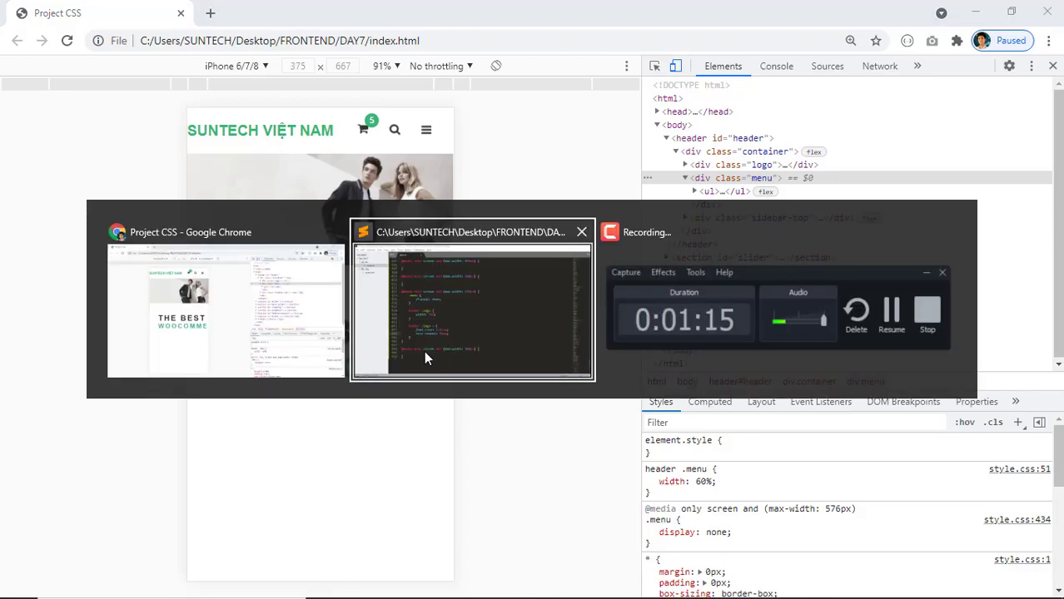
Delete the font-size line so header .logo a keeps only text-indent: 15px, and save.
left_click_drag(273, 402, 455, 403)
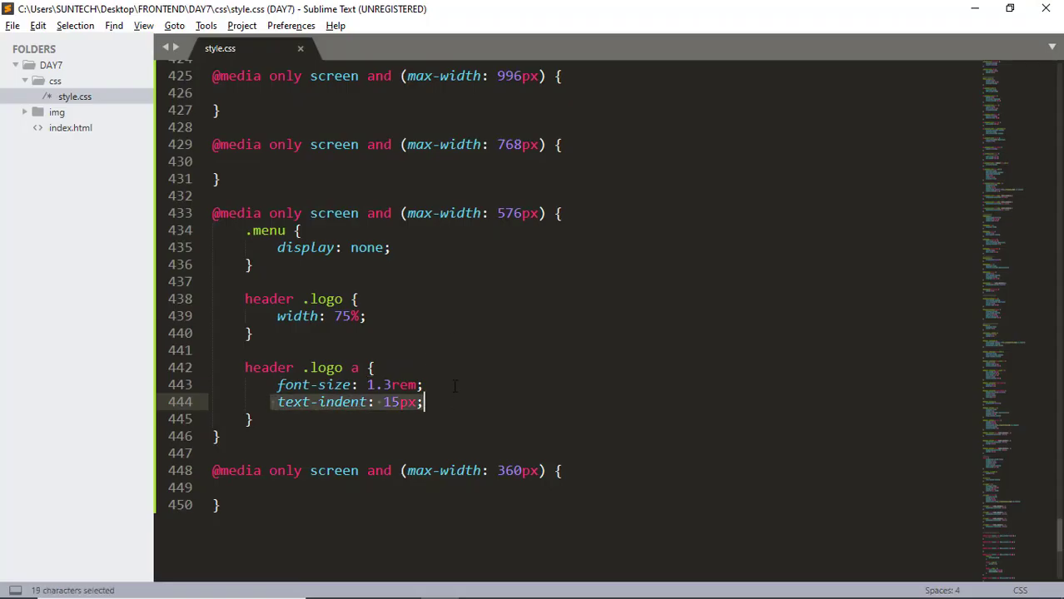
left_click(455, 386)
key("shift+Home")
key("BackSpace")
key("BackSpace")
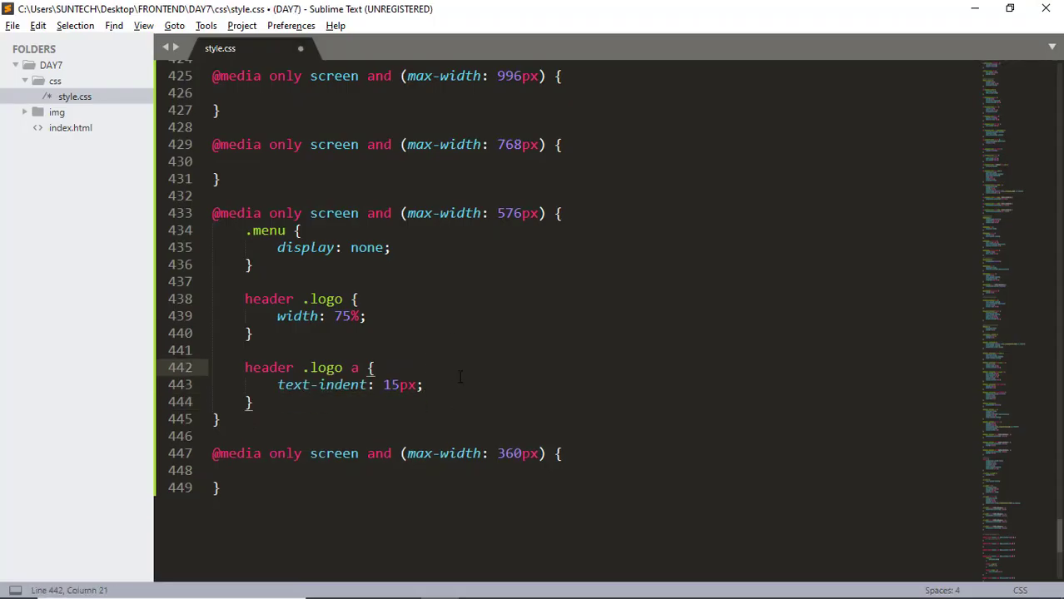
key("ctrl+s")
key("alt+Tab")
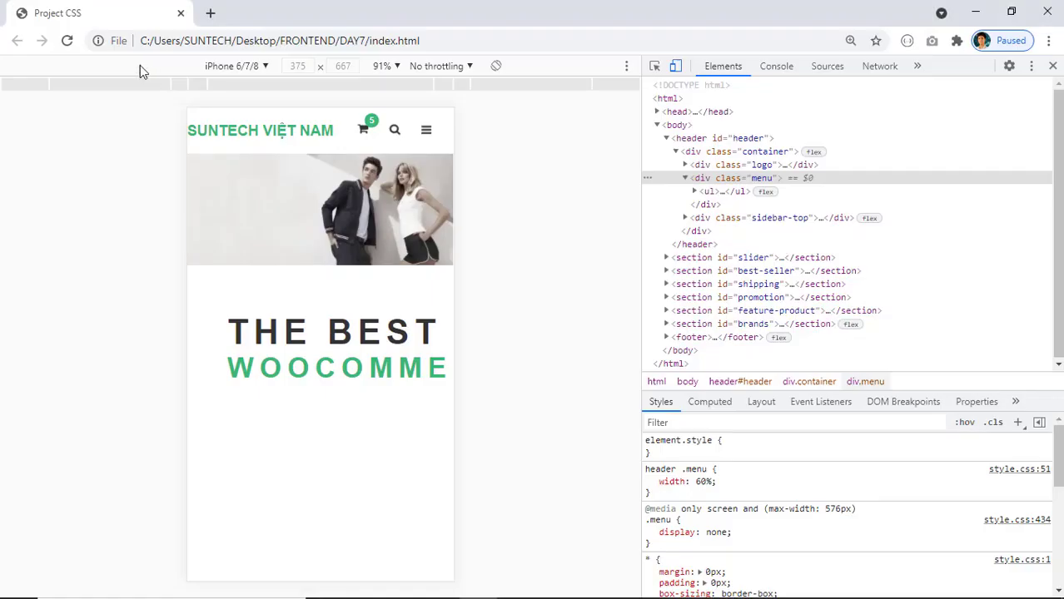
Reload and live-edit the logo link's text-indent to 16px in the Styles pane.
left_click(68, 40)
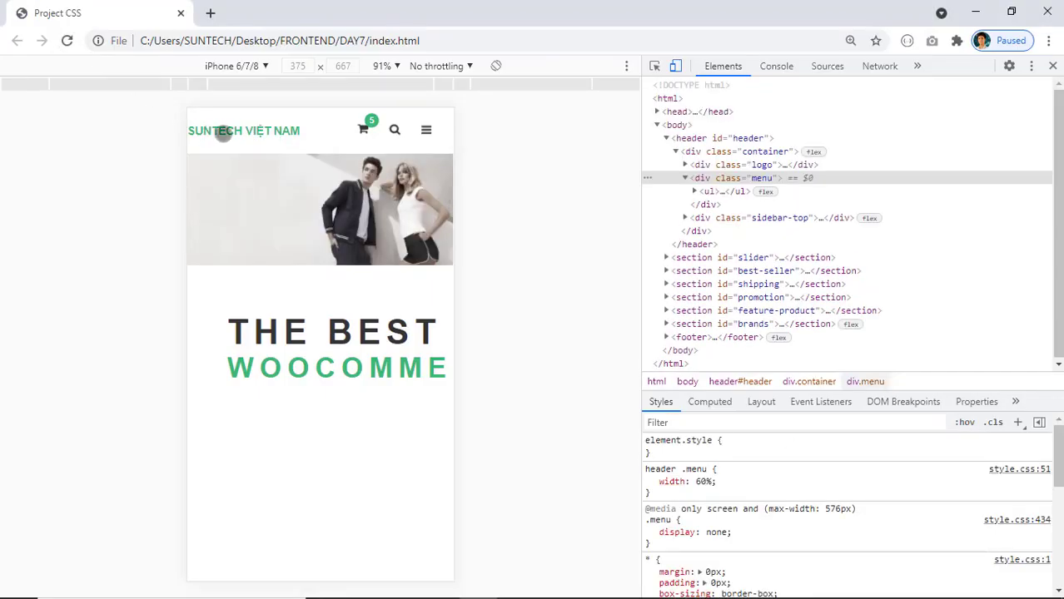
left_click(685, 164)
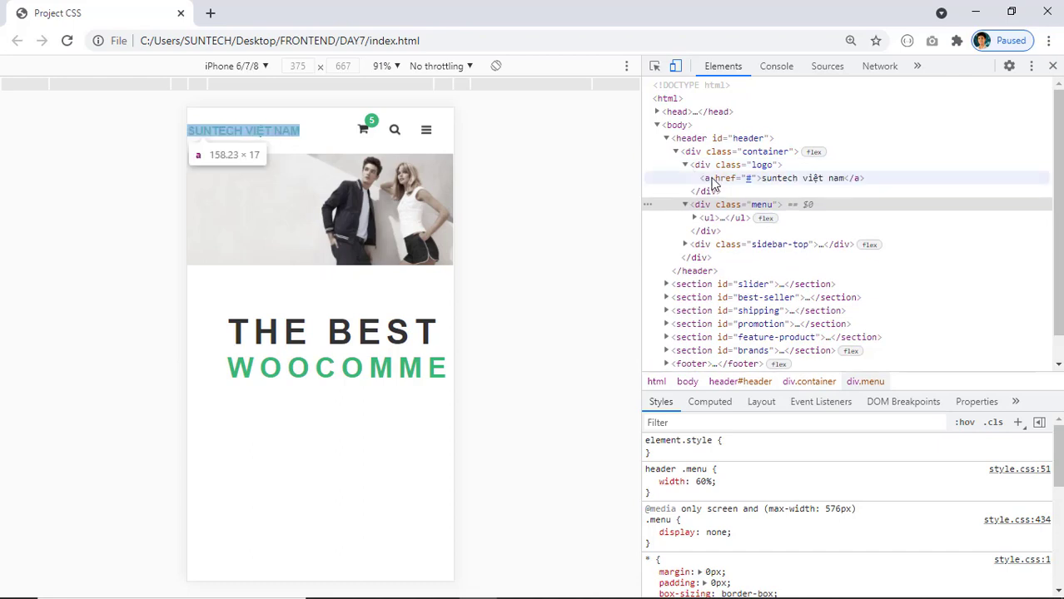
left_click(750, 179)
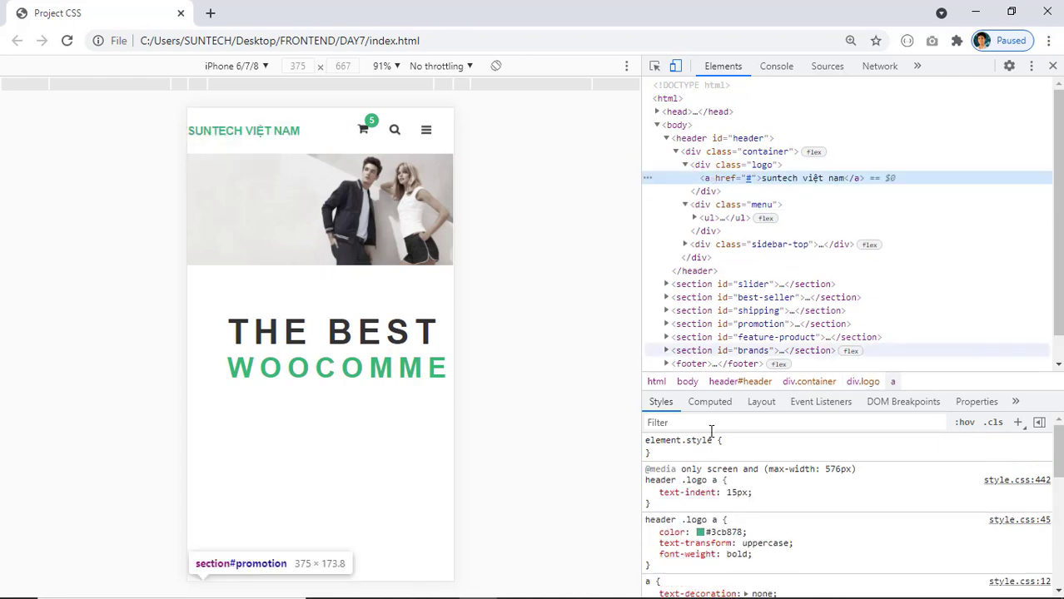
left_click(738, 493)
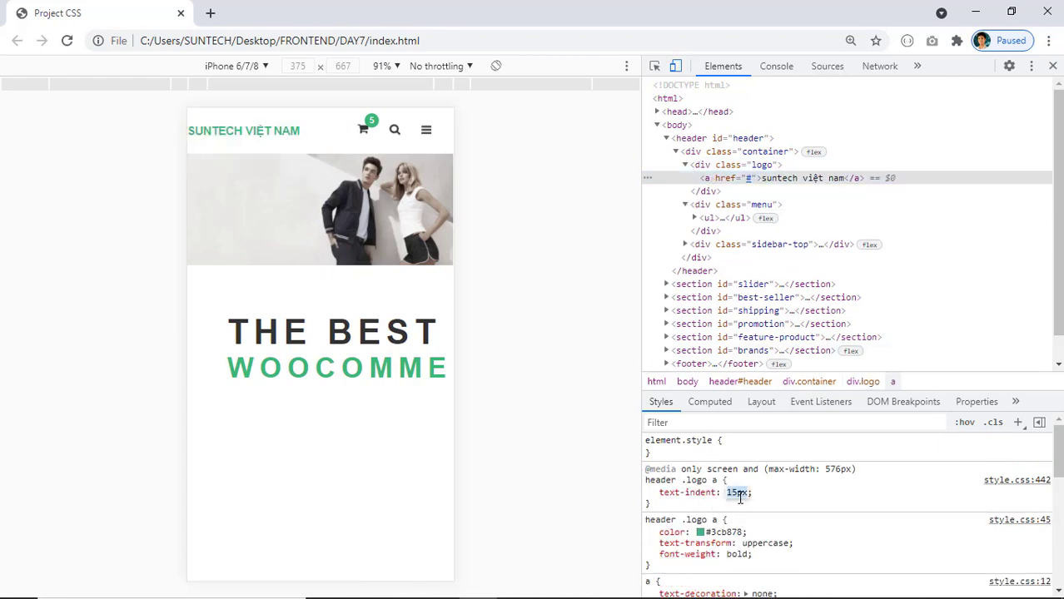
left_click(757, 183)
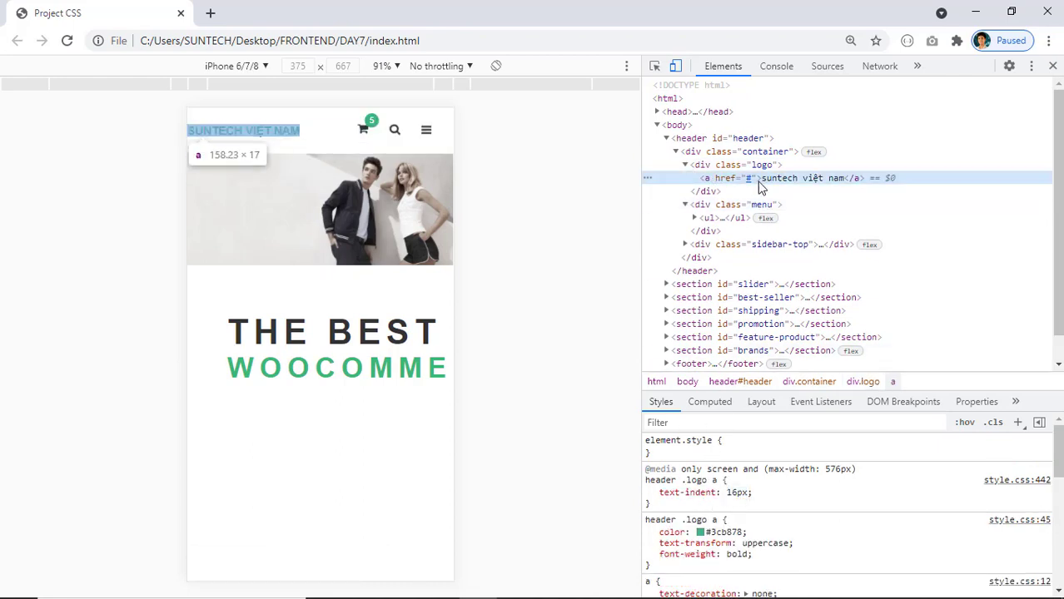
Add display: block to the header .logo a rule in the Styles pane.
left_click(679, 505)
type("display: ")
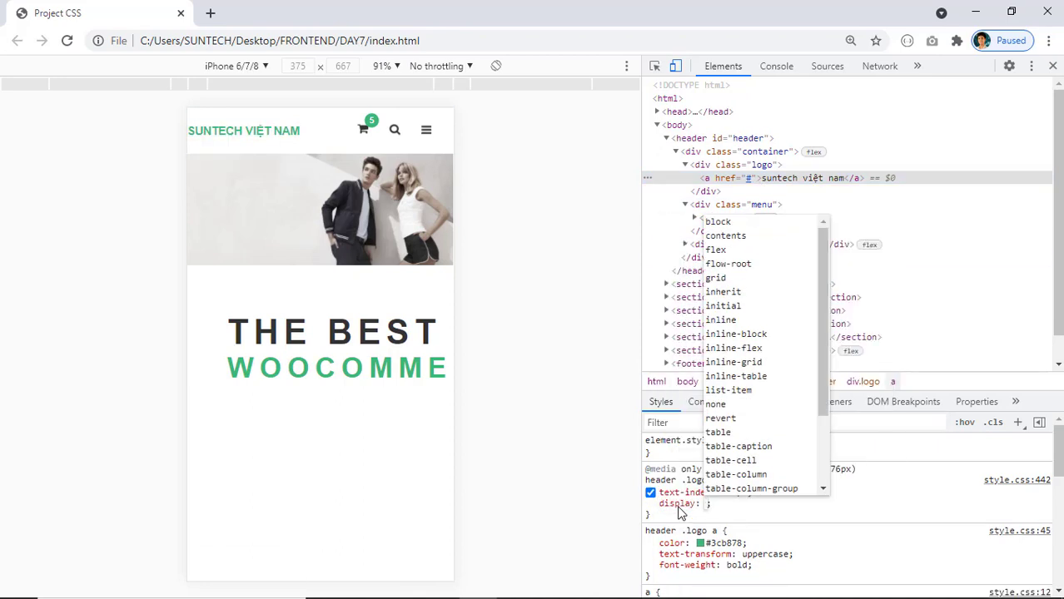
type("b")
key("Return")
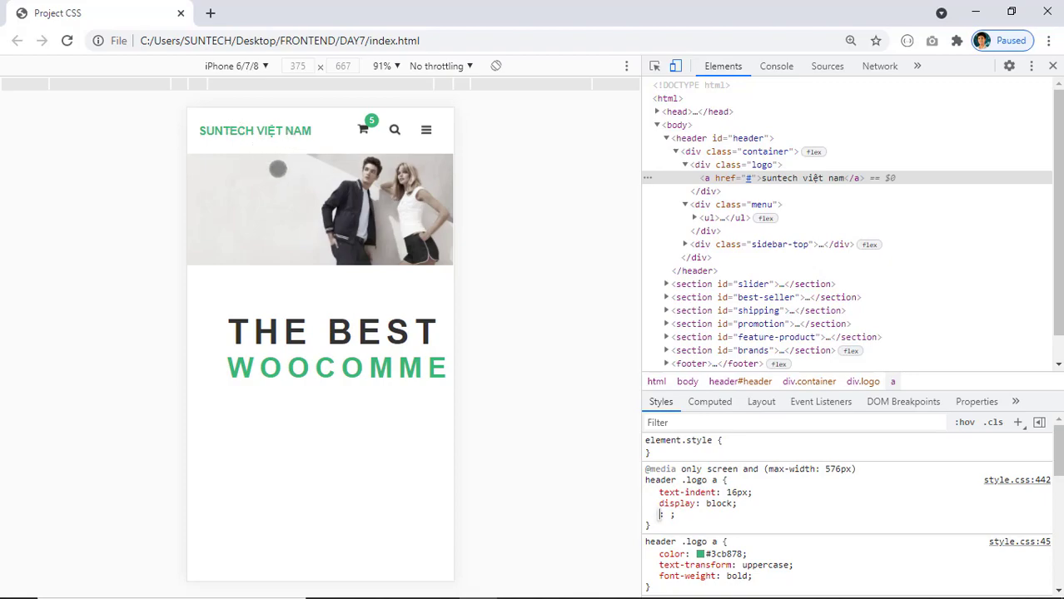
key("alt+Tab")
Insert display: block above text-indent in header .logo a and save style.css.
left_click(390, 383)
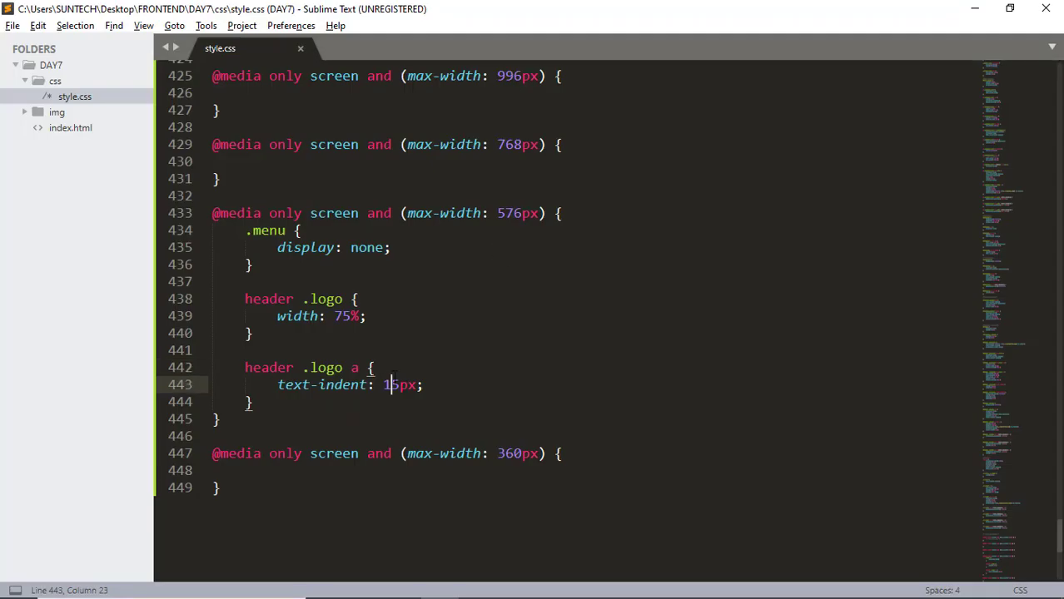
left_click(392, 376)
key("Return")
type("dis")
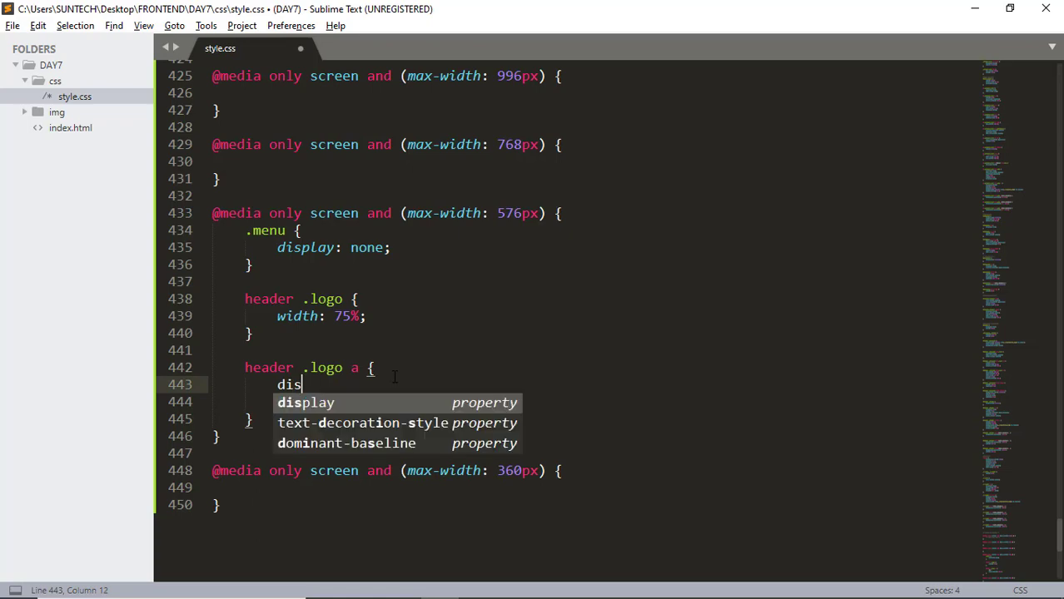
key("Return")
type("bl")
key("Return")
key("ctrl+s")
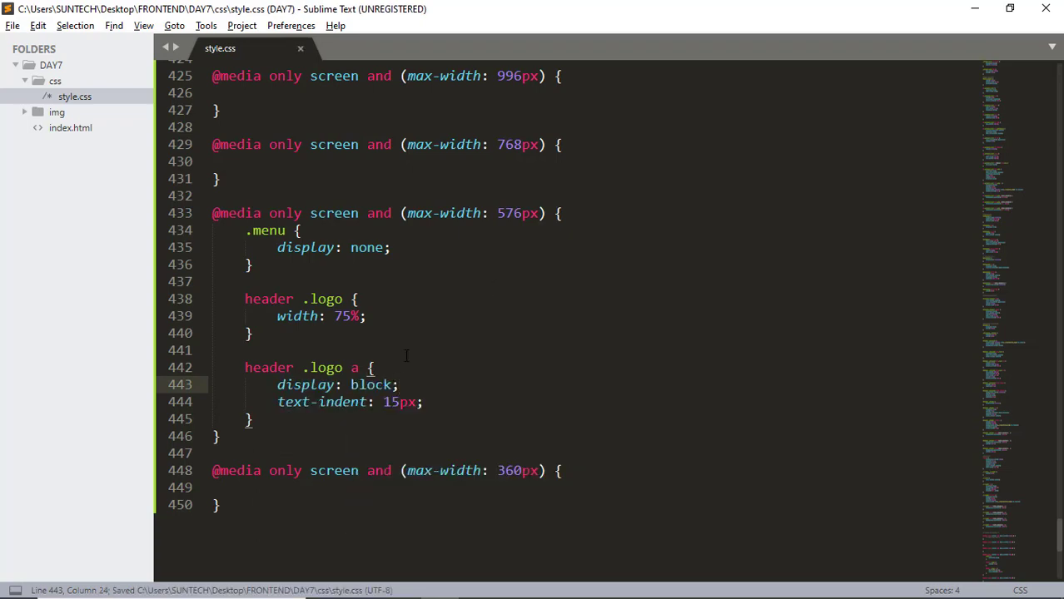
Reload the Chrome phone preview and check whether the page overflows sideways.
key("alt+Tab")
left_click(67, 39)
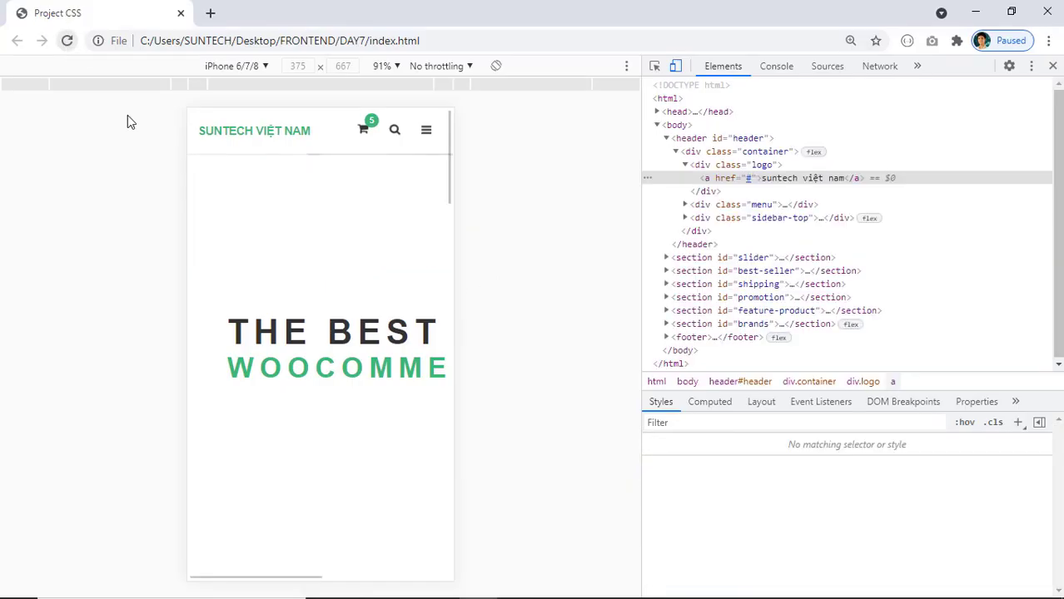
left_click_drag(230, 159, 195, 209)
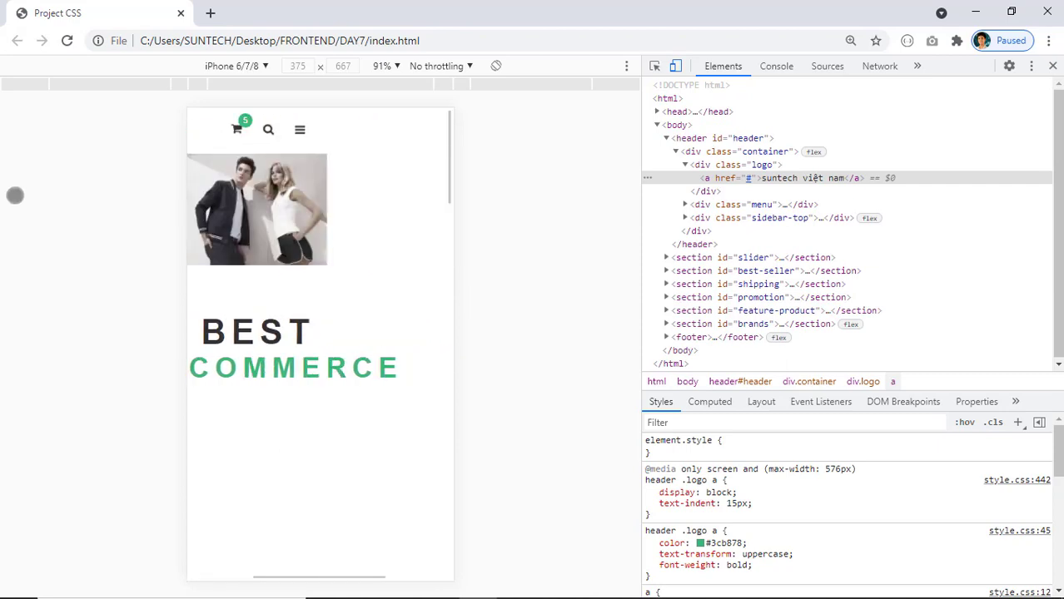
left_click_drag(277, 277, 347, 277)
mouse_move(336, 273)
left_mouse_down()
mouse_move(145, 254)
mouse_move(304, 276)
mouse_move(158, 264)
mouse_move(295, 266)
mouse_move(137, 268)
mouse_move(248, 262)
mouse_move(48, 254)
mouse_move(304, 261)
left_mouse_up()
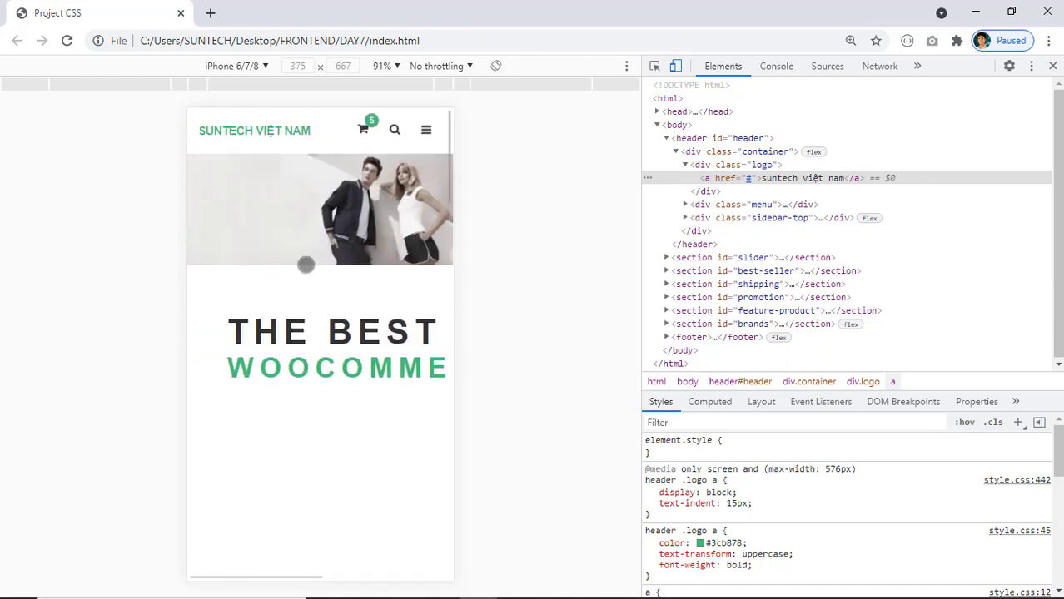
Inspect the banner image and then the slider heading on the page in DevTools.
left_click(654, 66)
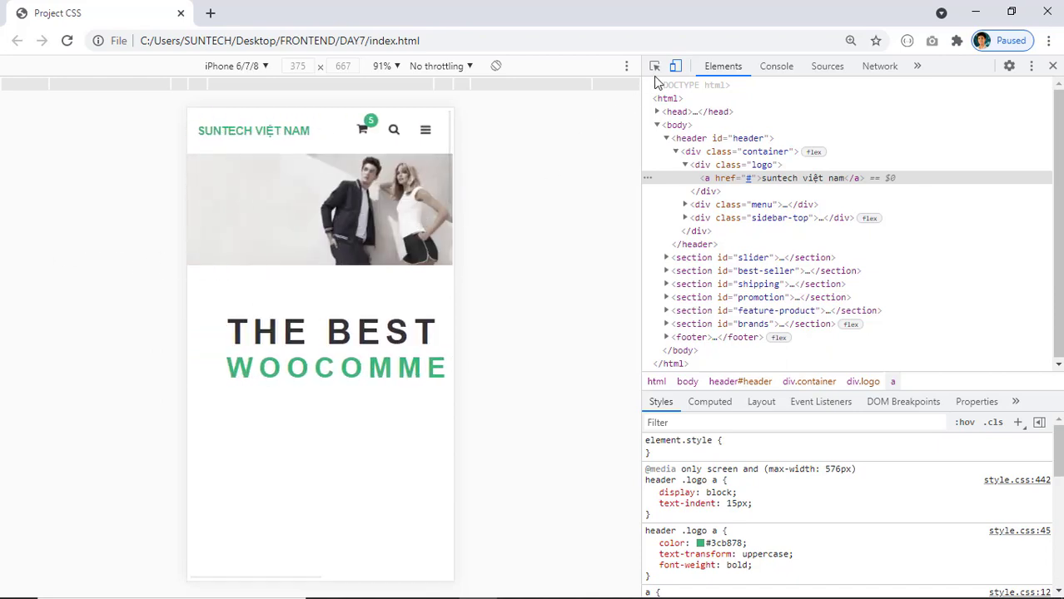
left_click(359, 214)
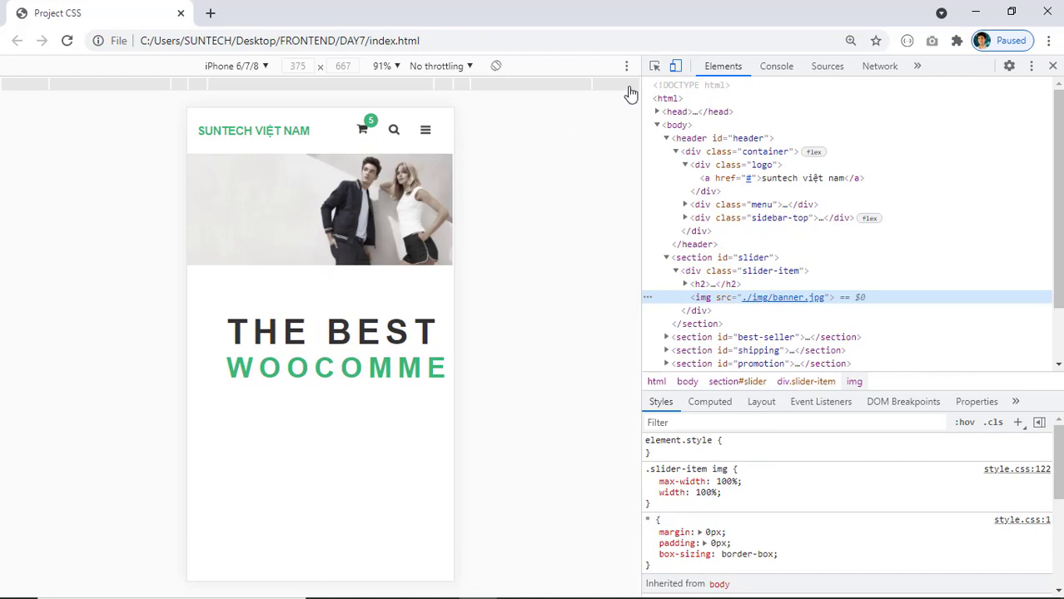
left_click_drag(300, 203, 233, 202)
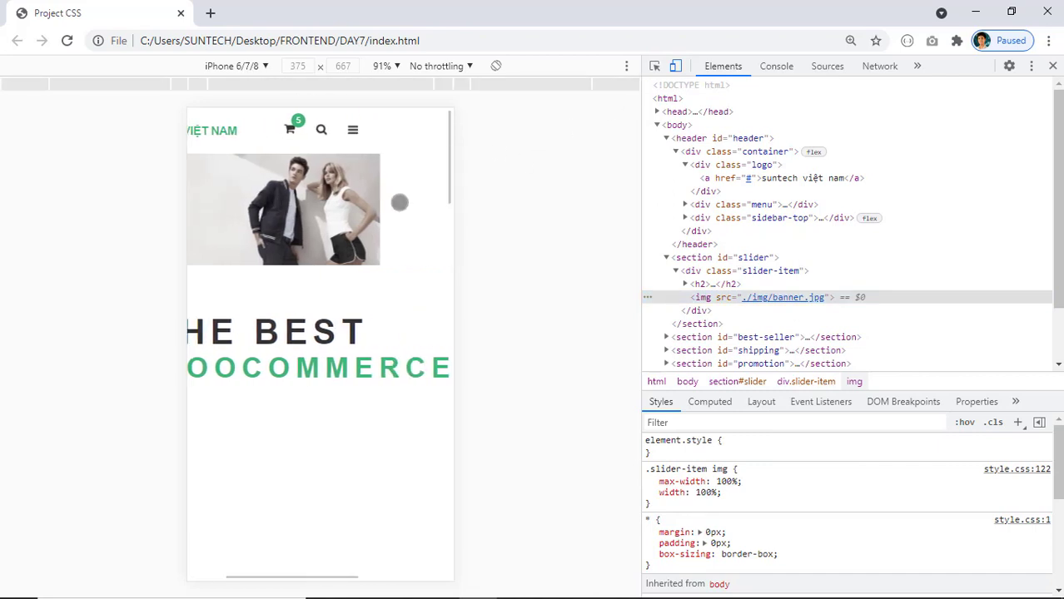
left_click_drag(399, 203, 466, 203)
left_click(654, 66)
left_click(422, 301)
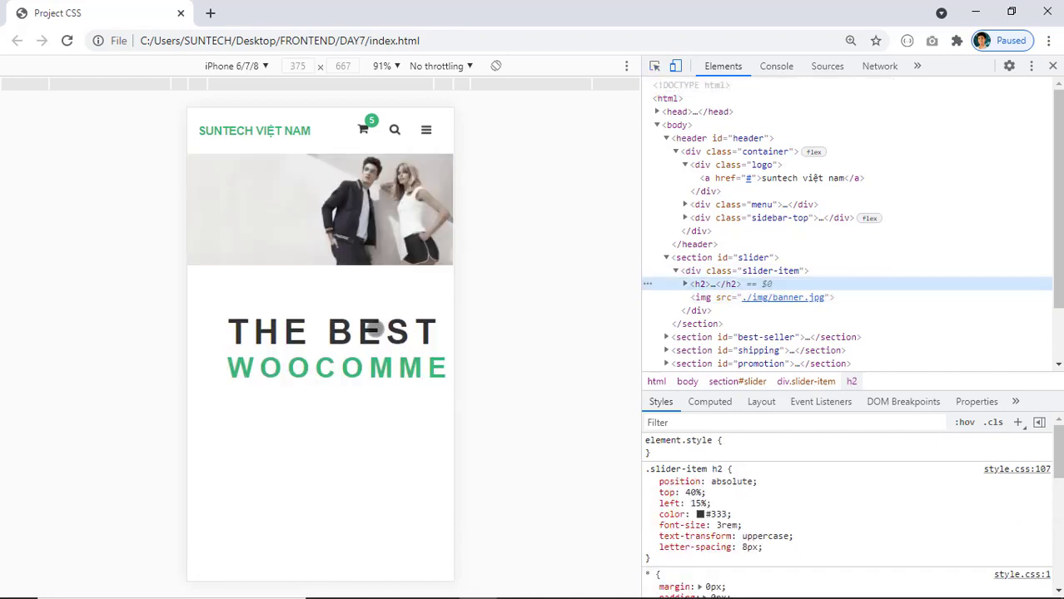
Select the .slider-item h2 rule and switch off its top 40% and left 15% offsets.
left_click(715, 257)
left_click(703, 272)
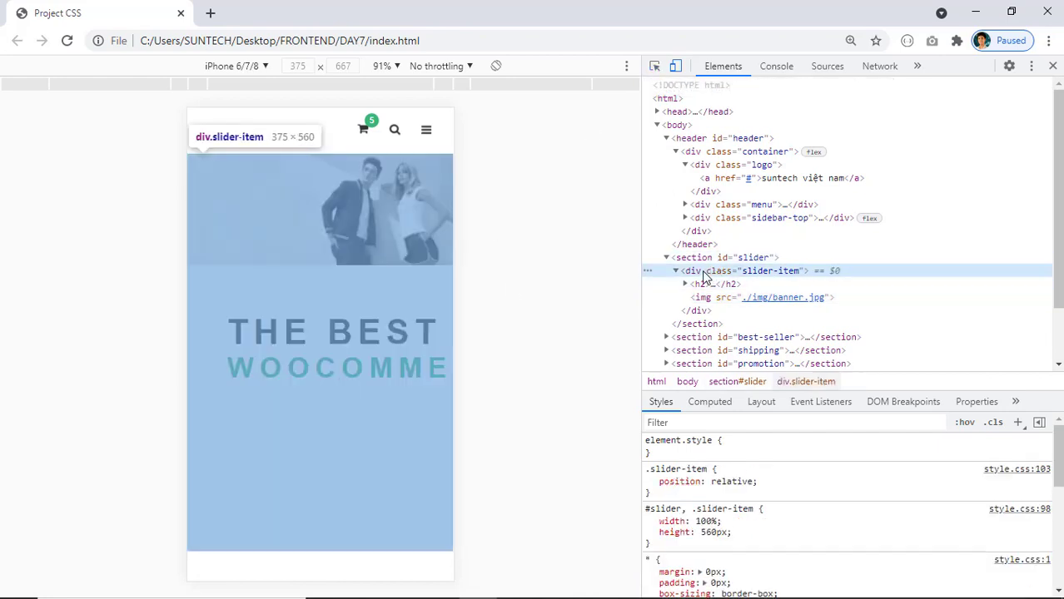
mouse_move(654, 530)
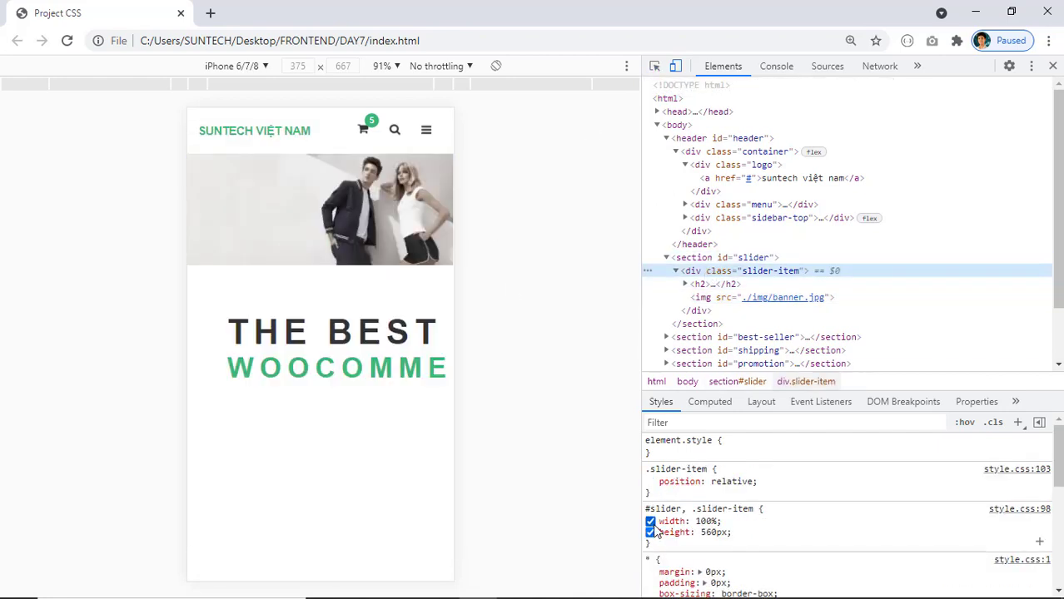
left_click(699, 285)
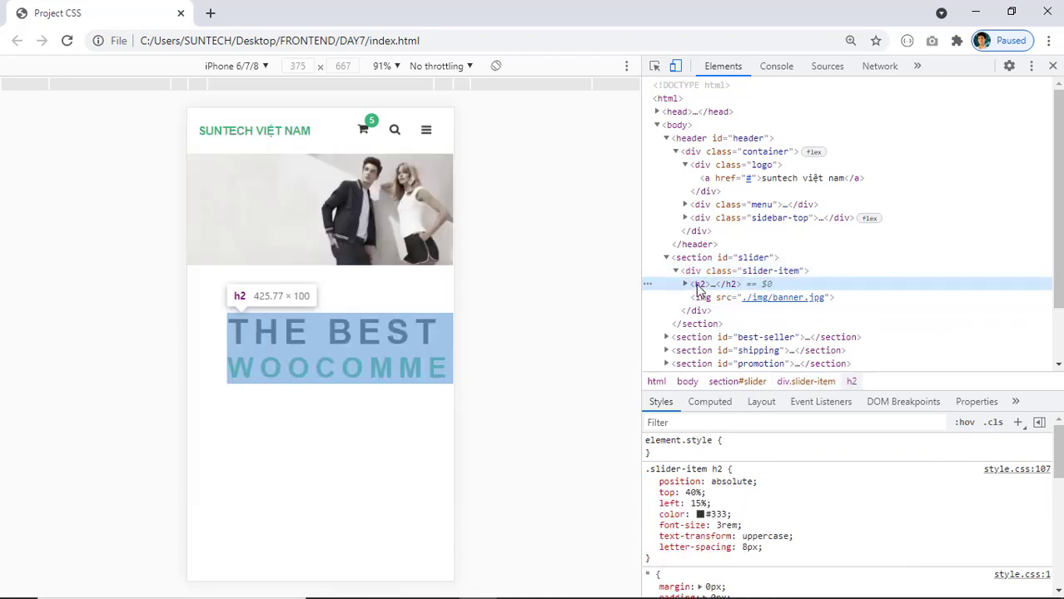
left_click(650, 492)
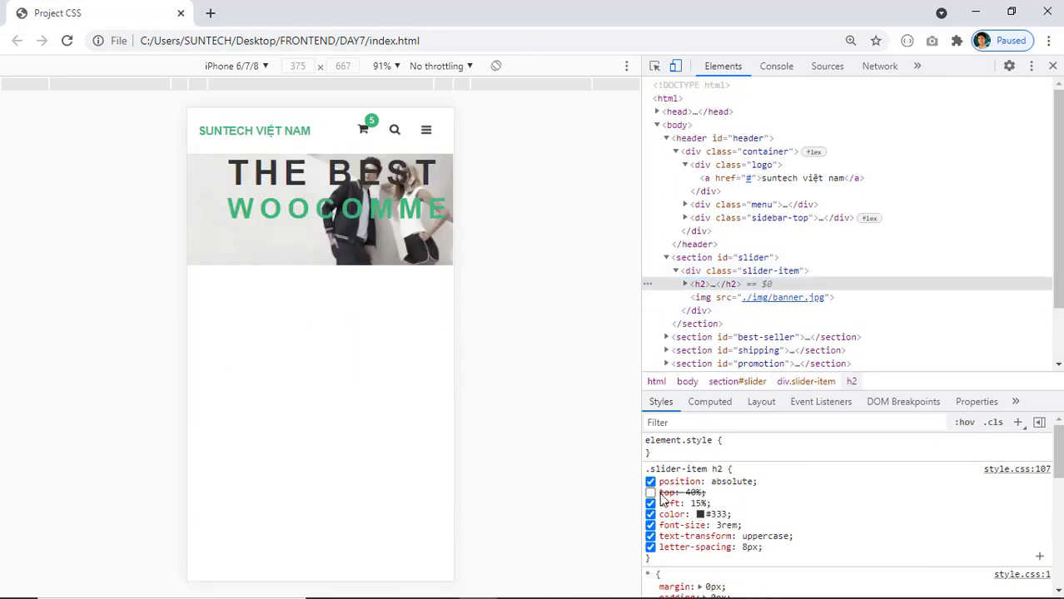
left_click(650, 504)
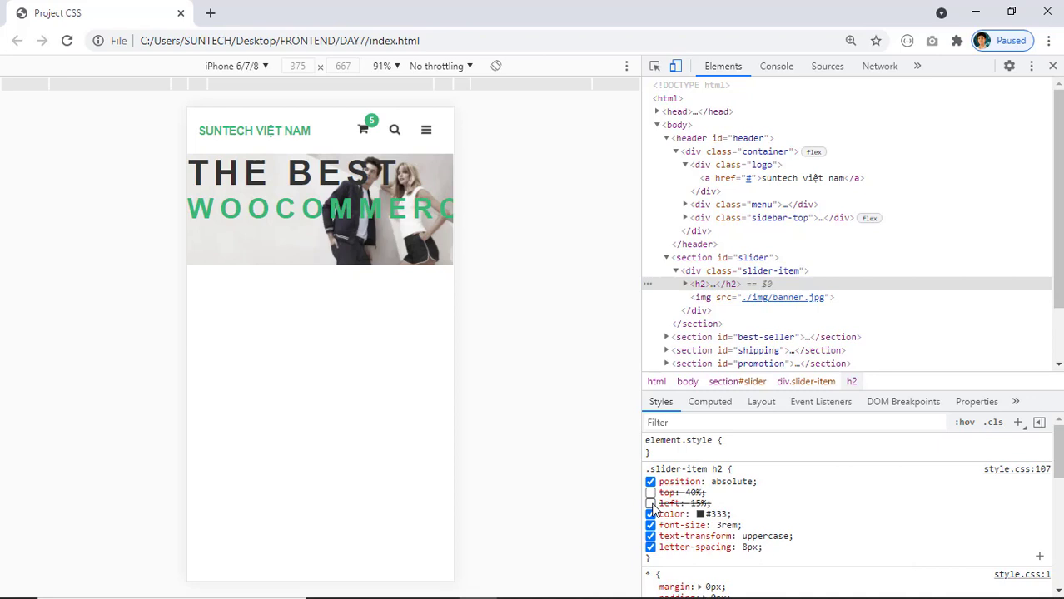
left_click(684, 470)
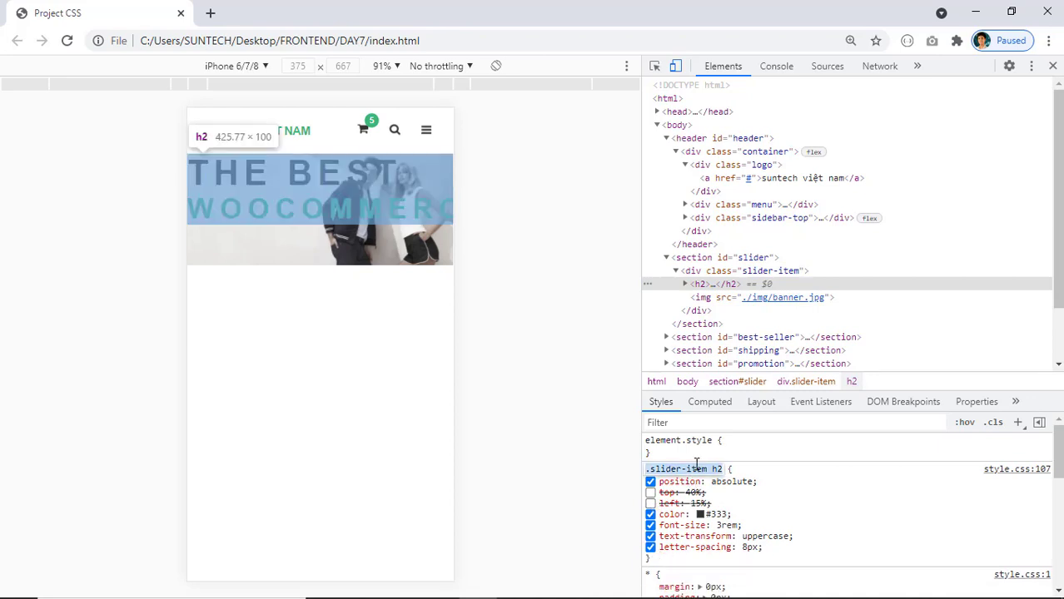
key("alt+Tab")
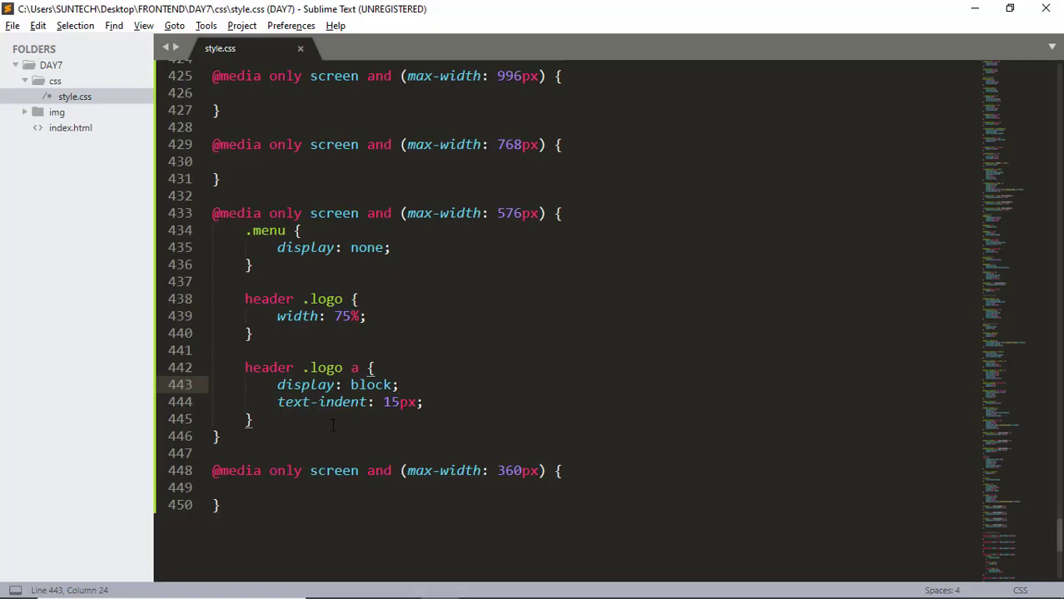
Start a .slider-item h2 rule below the logo link rule with top and left 0px.
left_click(332, 426)
key("Return")
key("Return")
type(".slider-item h2 {")
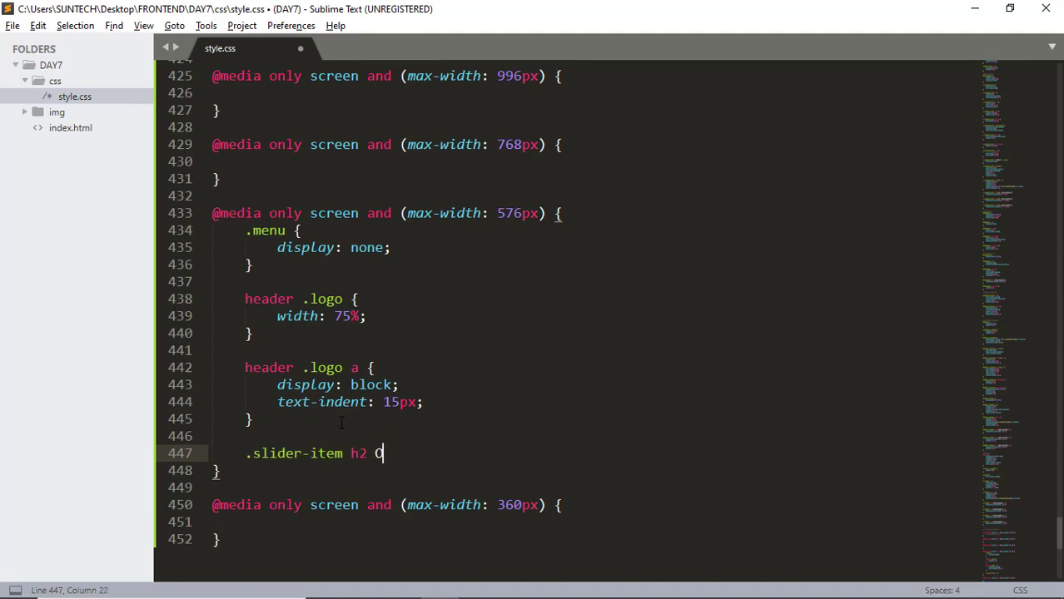
key("Return")
type("top")
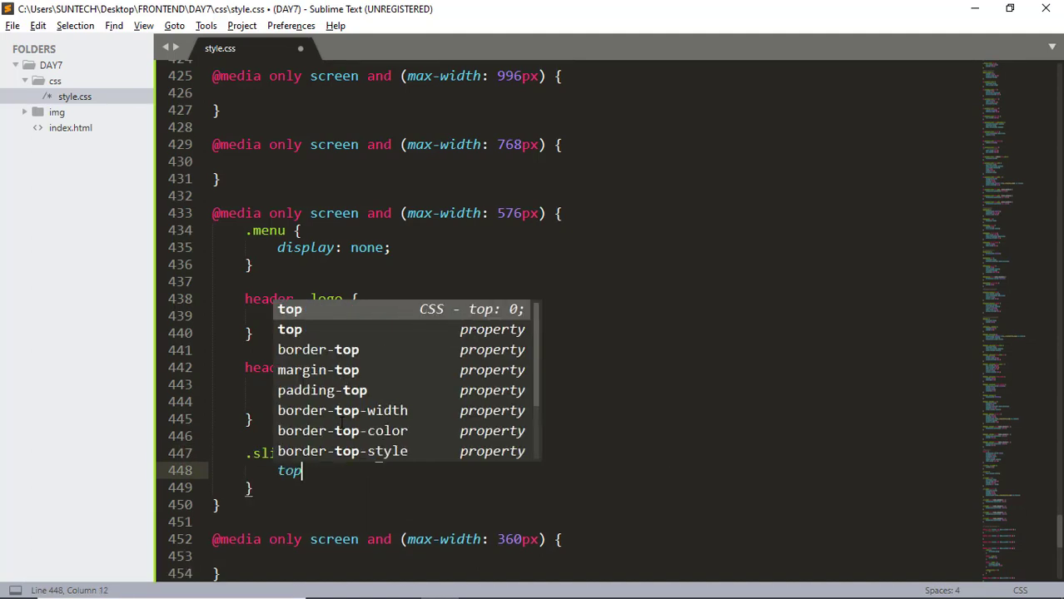
key("Return")
type("0px;")
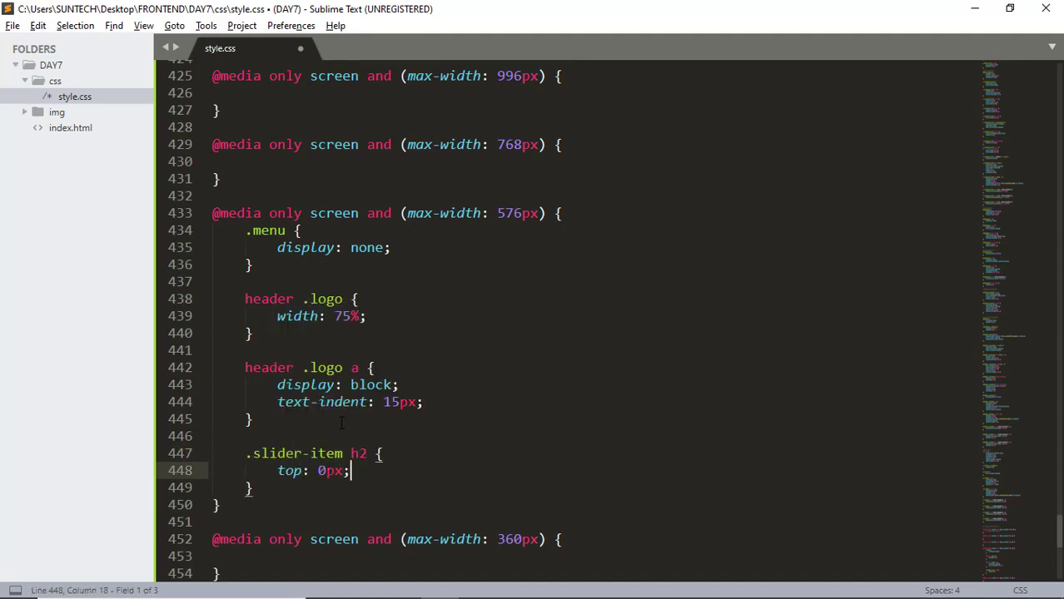
key("Return")
type("le")
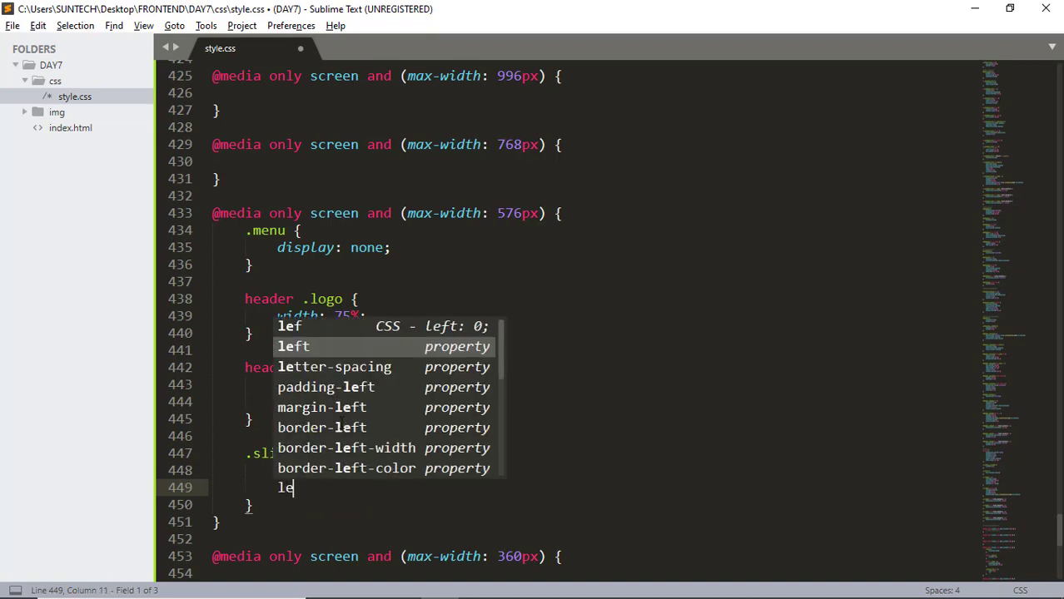
key("Return")
type("0px")
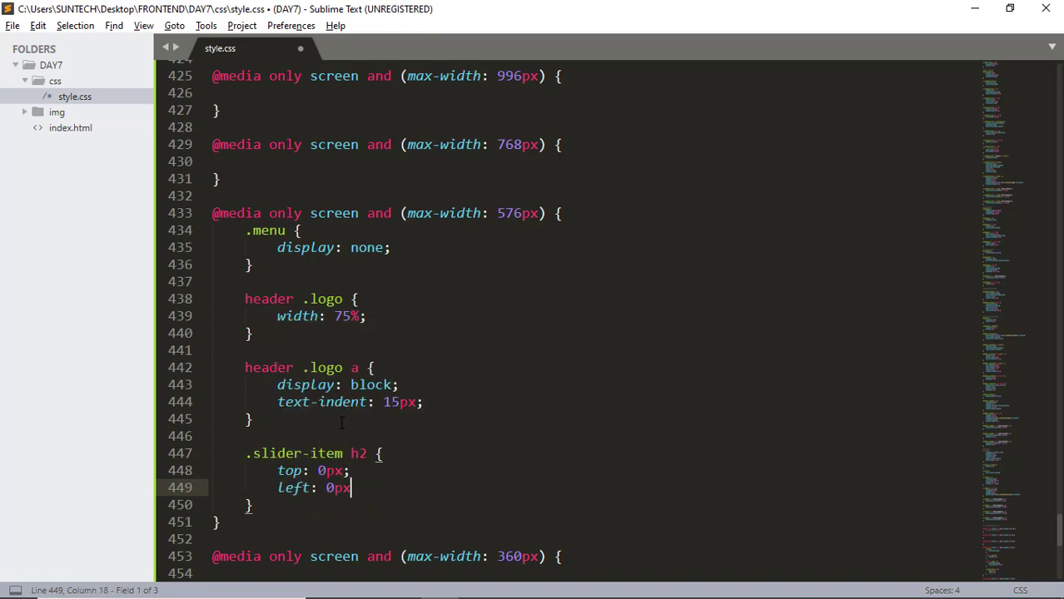
type(";")
key("Return")
Add font-size 1rem to the heading rule and save style.css.
type("font")
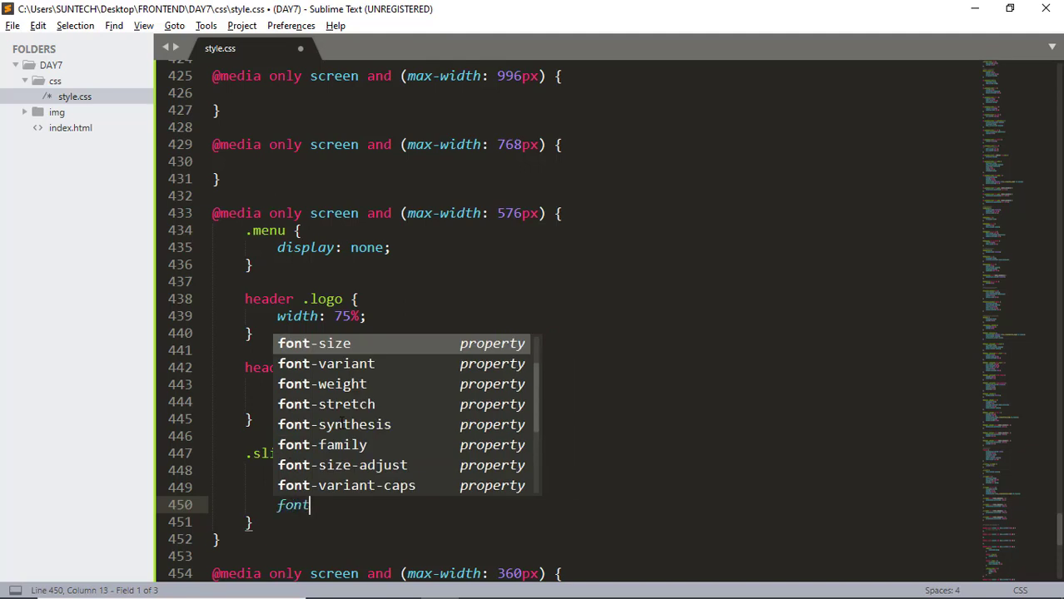
key("Return")
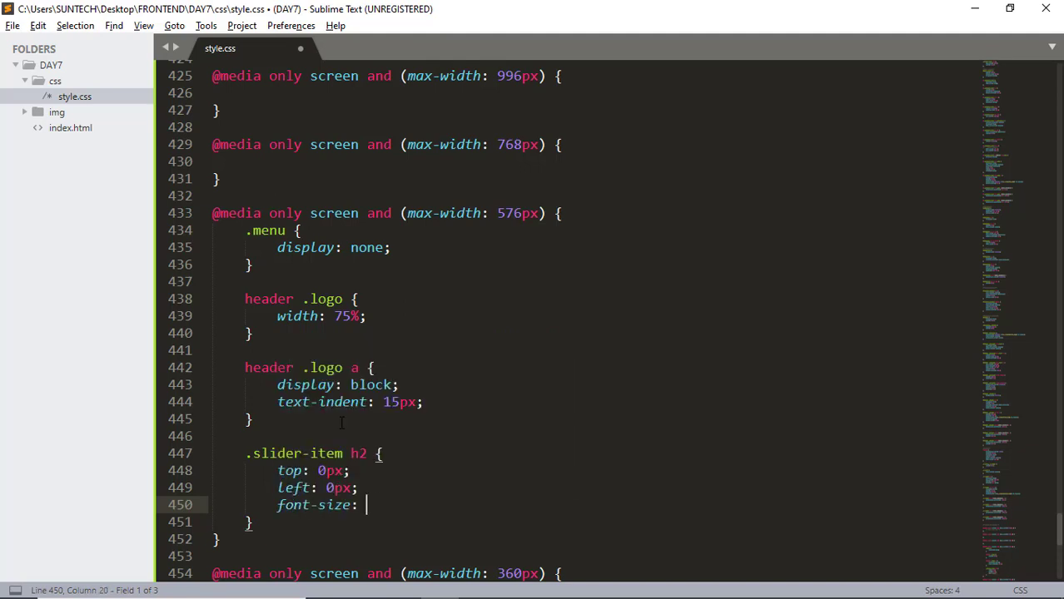
type("em")
key("ctrl+s")
type(";")
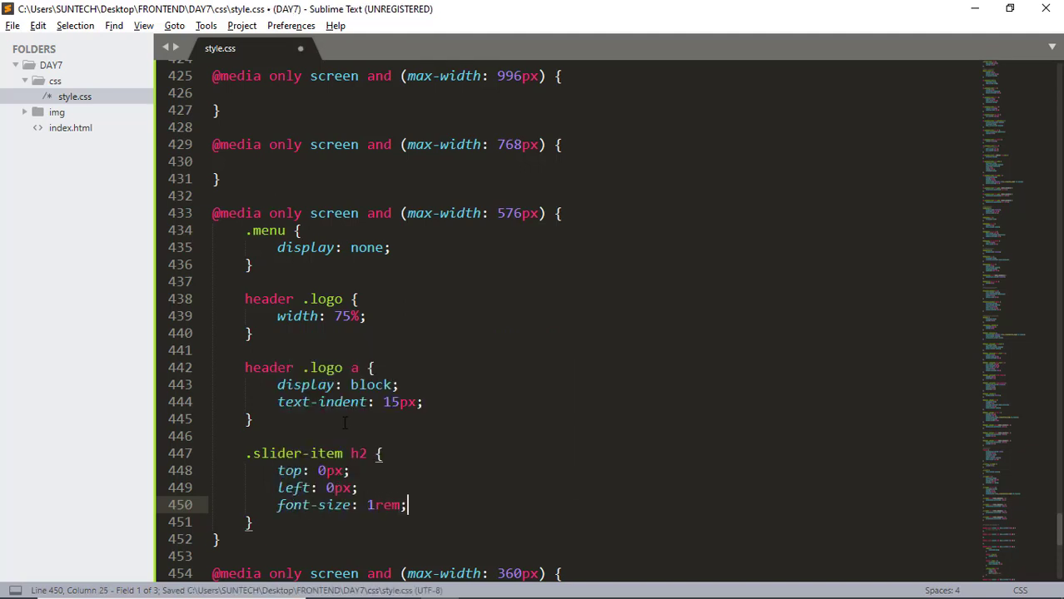
key("ctrl+s")
key("alt+Tab")
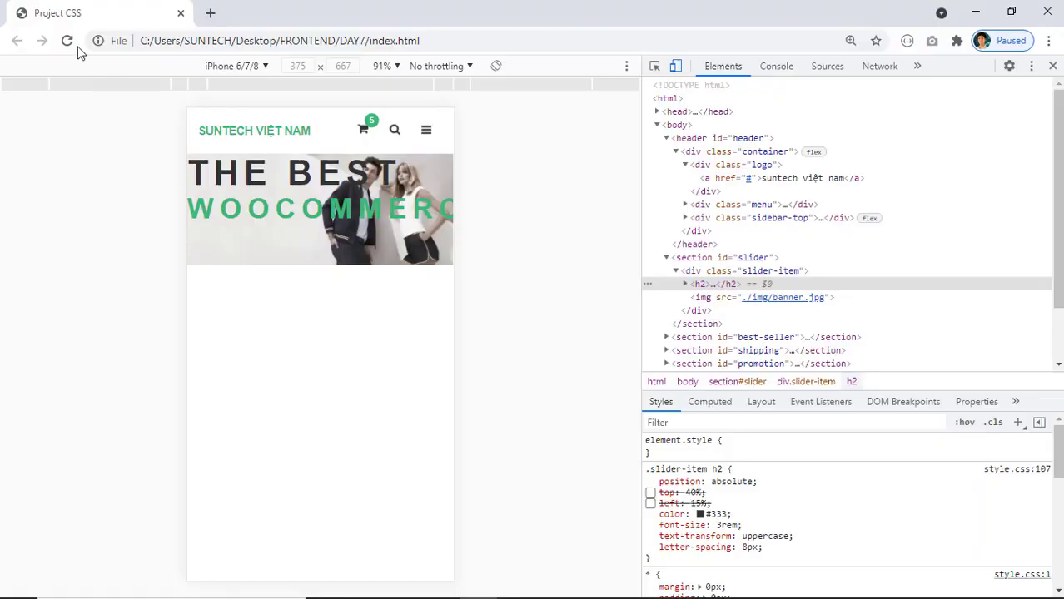
Reload the page and lower the mobile heading's font-size to 1.1rem in DevTools.
left_click(67, 41)
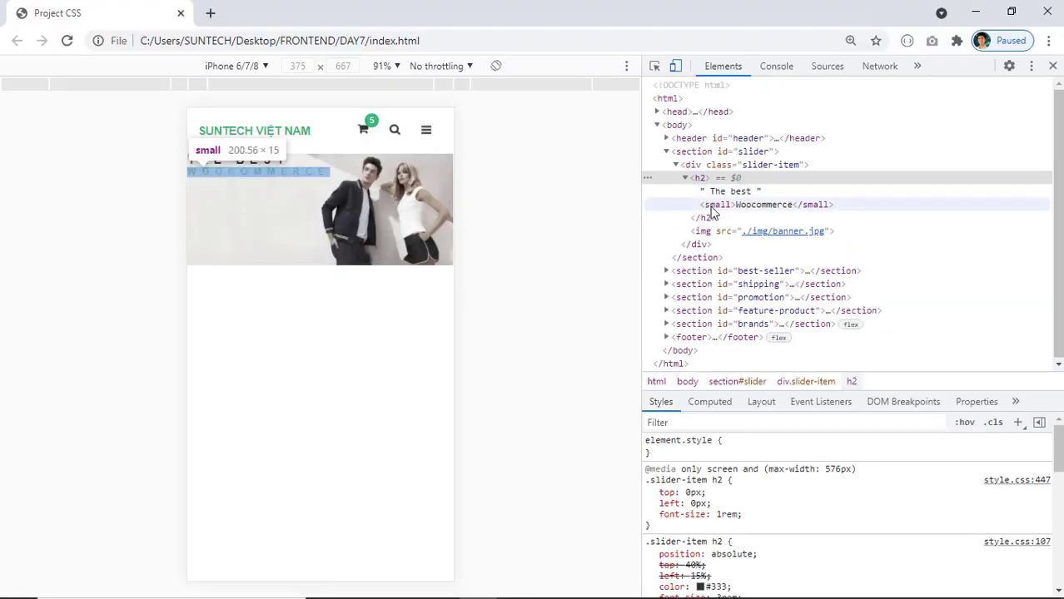
mouse_move(712, 502)
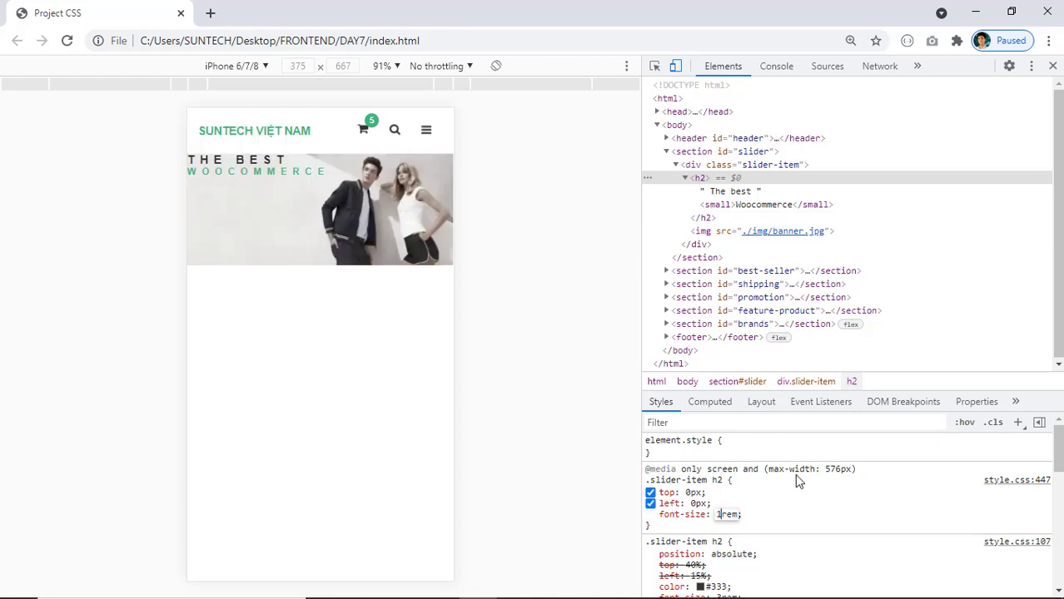
type("1.2rem")
key("BackSpace")
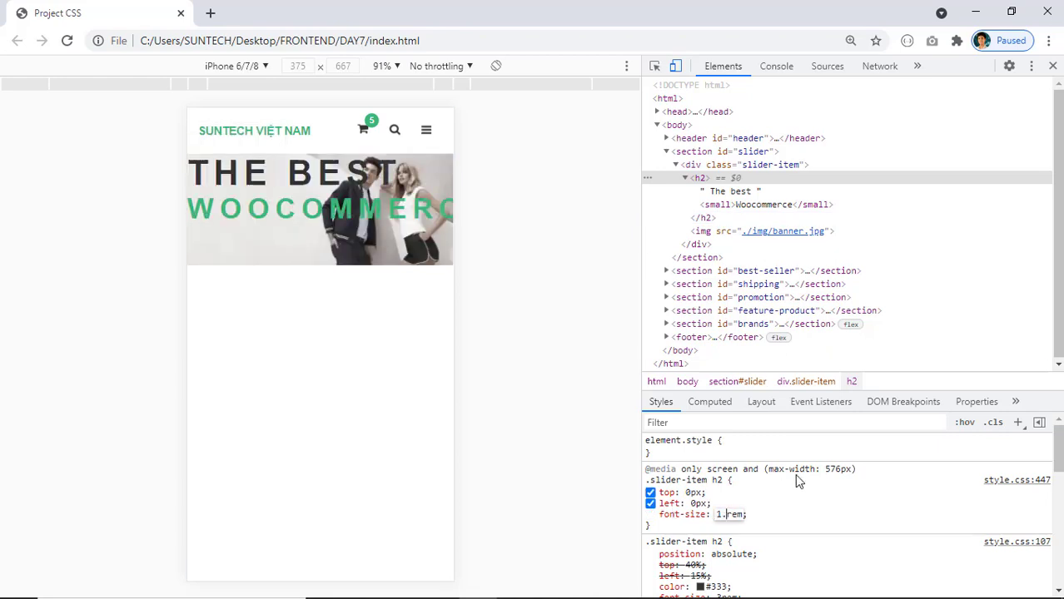
type("1")
key("Return")
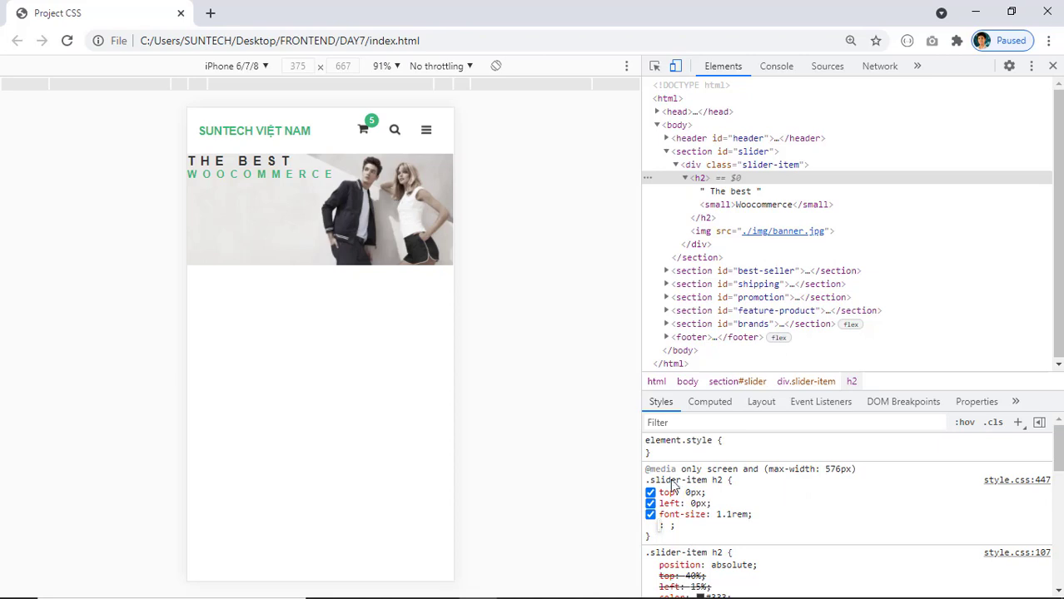
Change the heading's top offset to 20% so it sits lower on the banner.
left_click(693, 492)
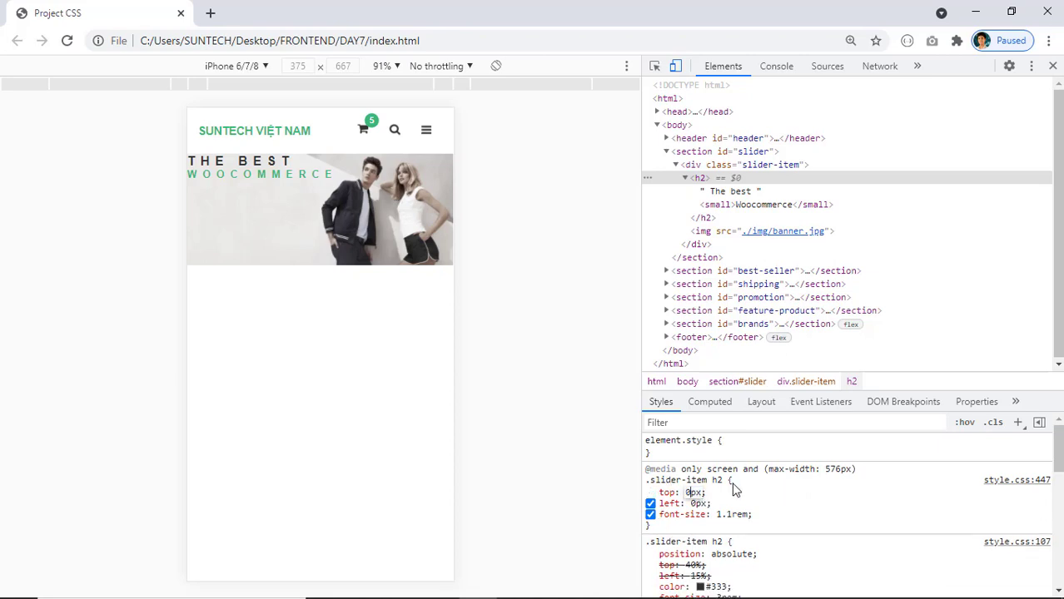
key("BackSpace")
type("2")
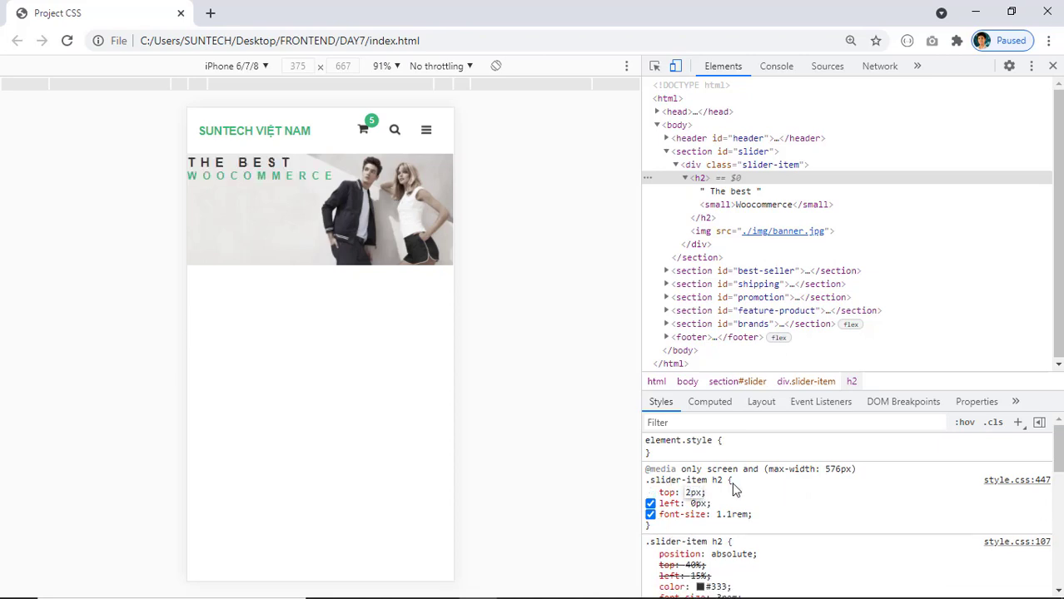
type("0%")
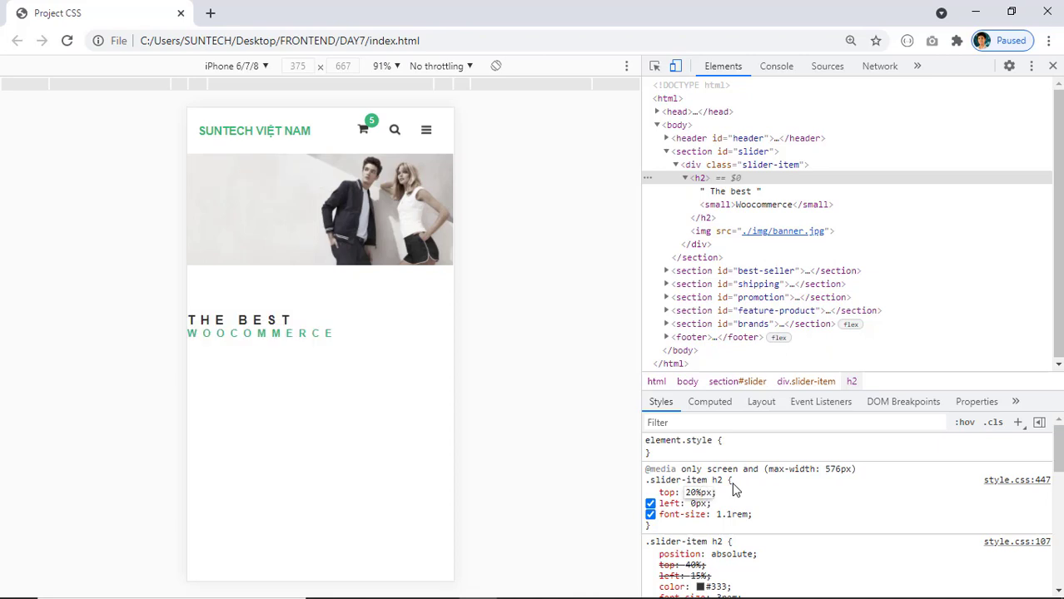
key("Return")
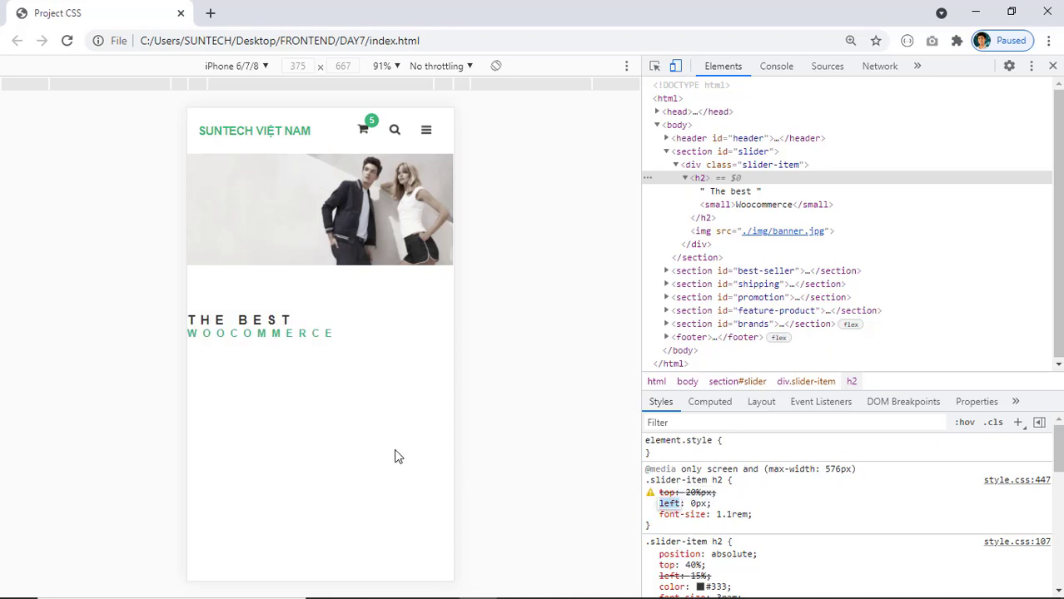
left_click(712, 493)
key("BackSpace")
key("BackSpace")
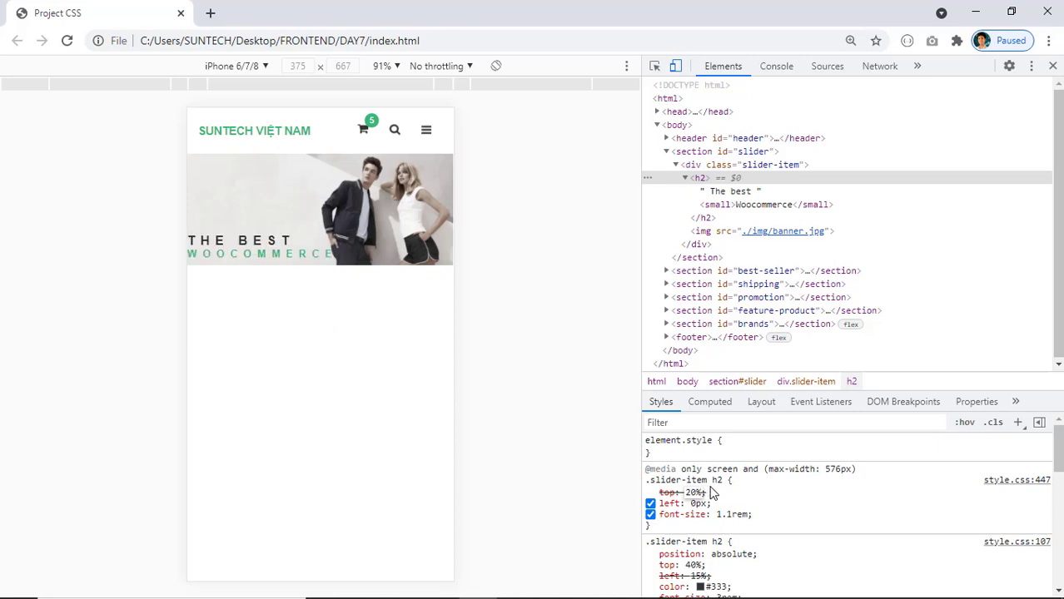
key("Tab")
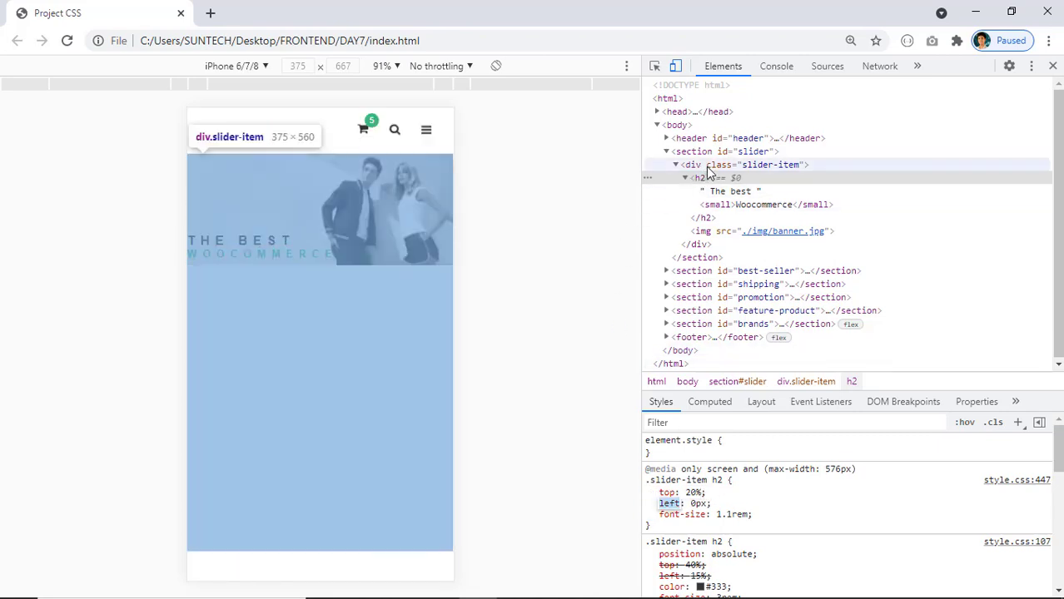
Change #slider, .slider-item height from 560px to auto in DevTools and copy its selector.
left_click(708, 167)
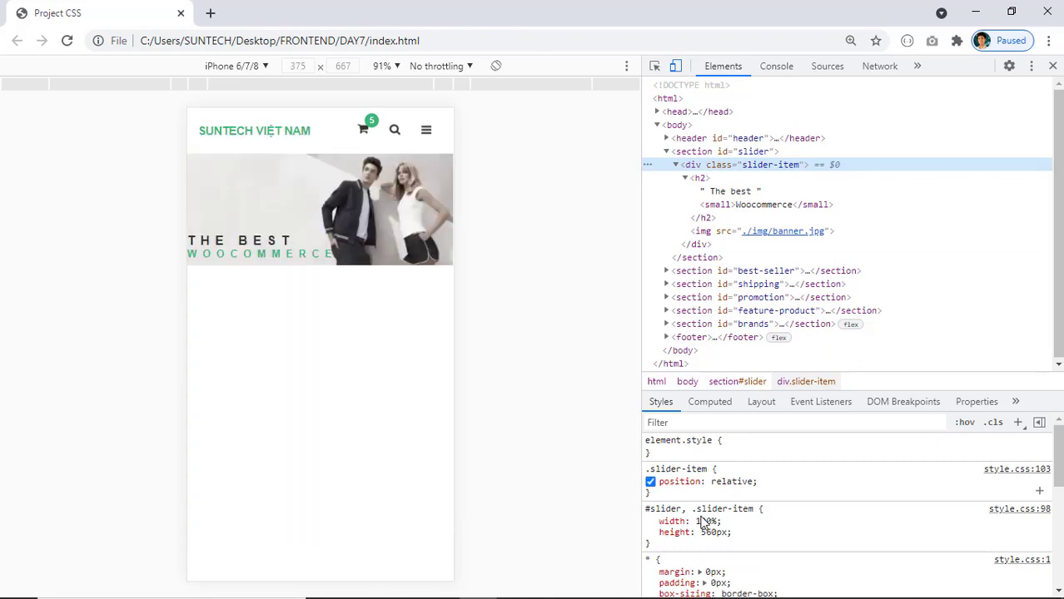
left_click(708, 533)
type("auto")
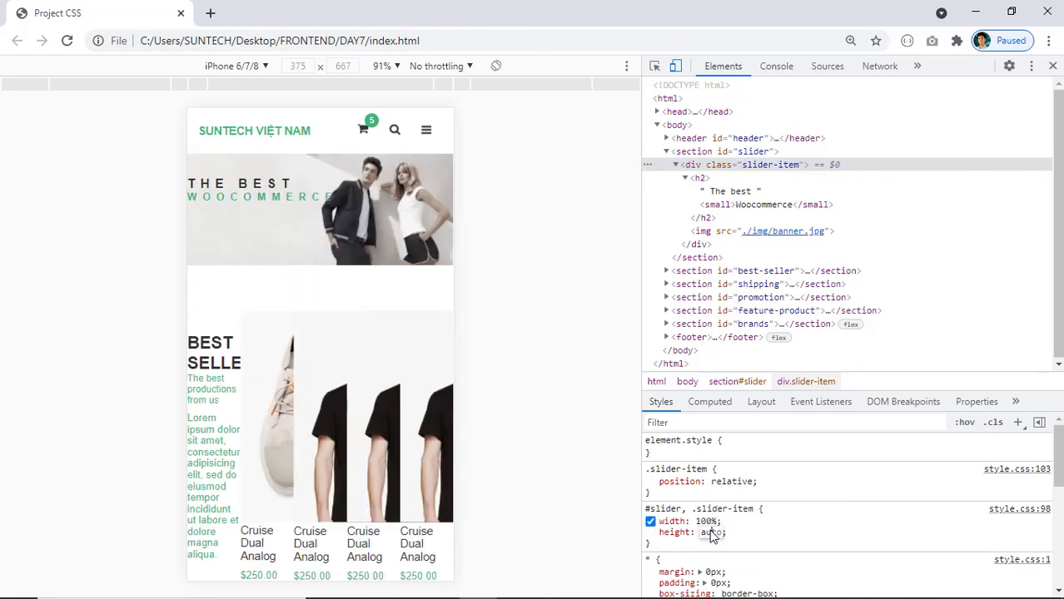
key("Tab")
left_click(740, 510)
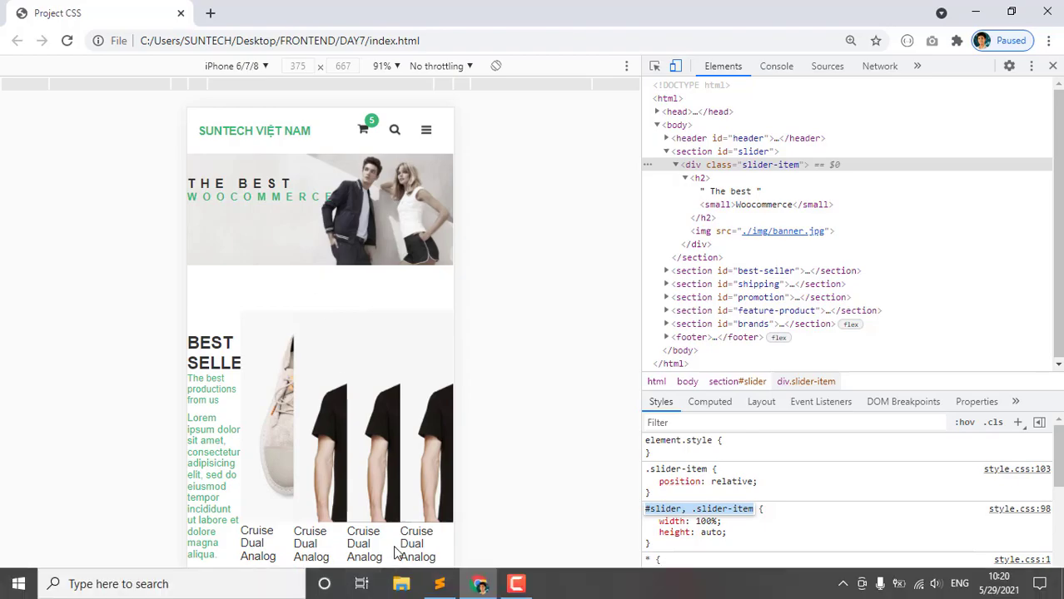
left_click(361, 585)
Paste the #slider, .slider-item selector with braces below the header .logo a rule.
scroll(318, 428, "down", 1)
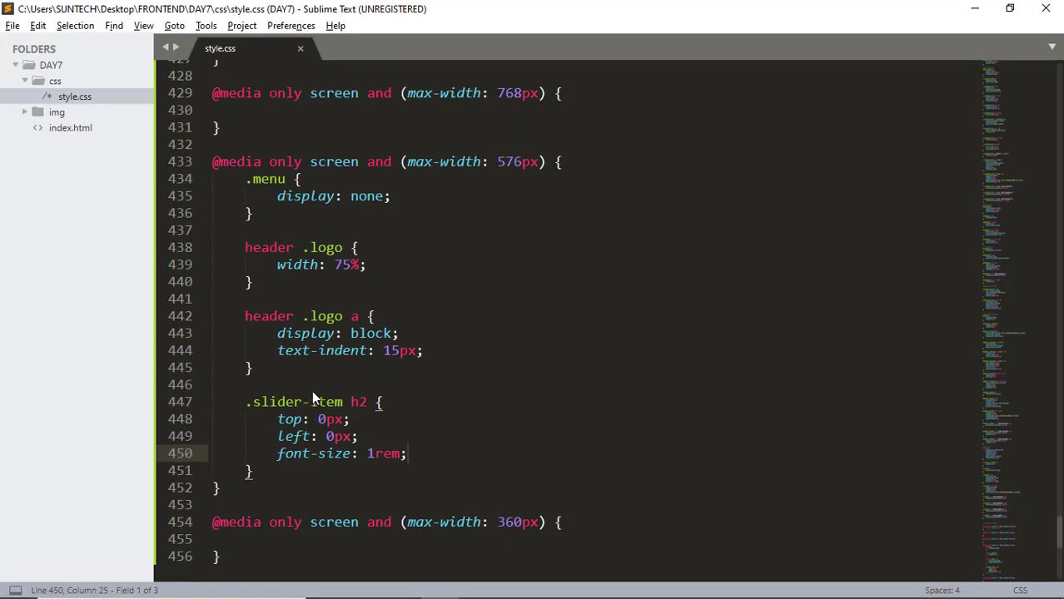
left_click(312, 390)
key("Return")
type("#slider, .slider-item")
type("{")
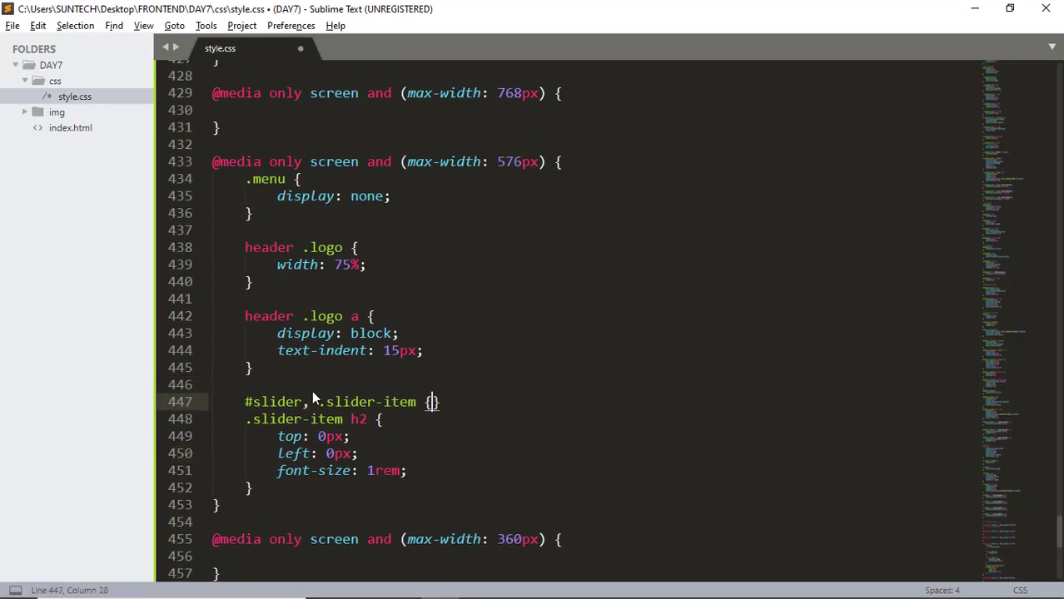
key("Return")
key("Down")
key("Down")
key("Up")
key("Up")
key("Tab")
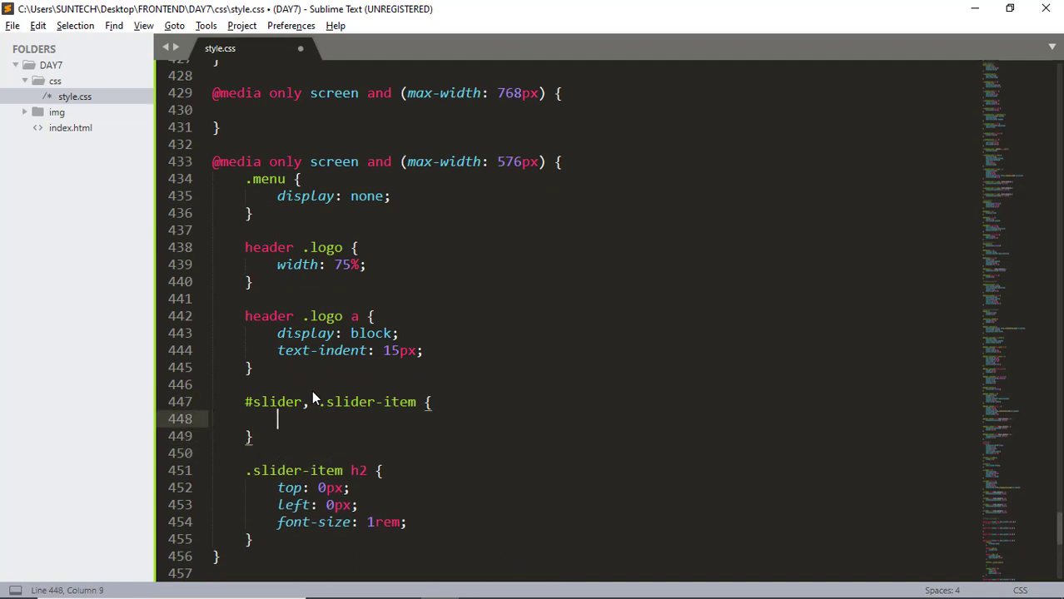
Give the rule height: auto, save style.css, and reload the page in Chrome.
type("he")
key("Tab")
type("auto;")
key("ctrl+s")
key("alt+Tab")
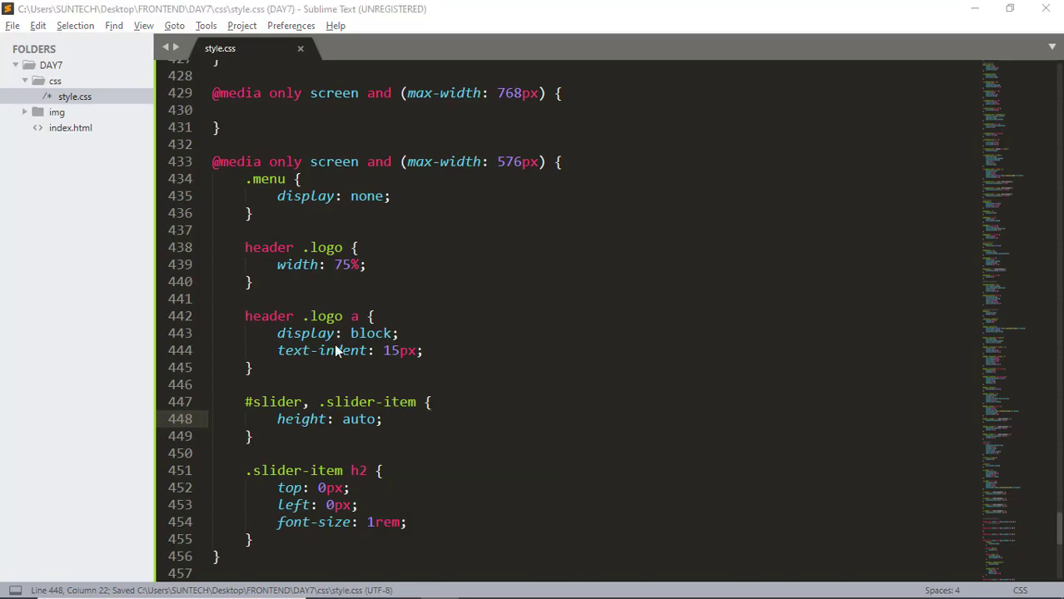
left_click(70, 45)
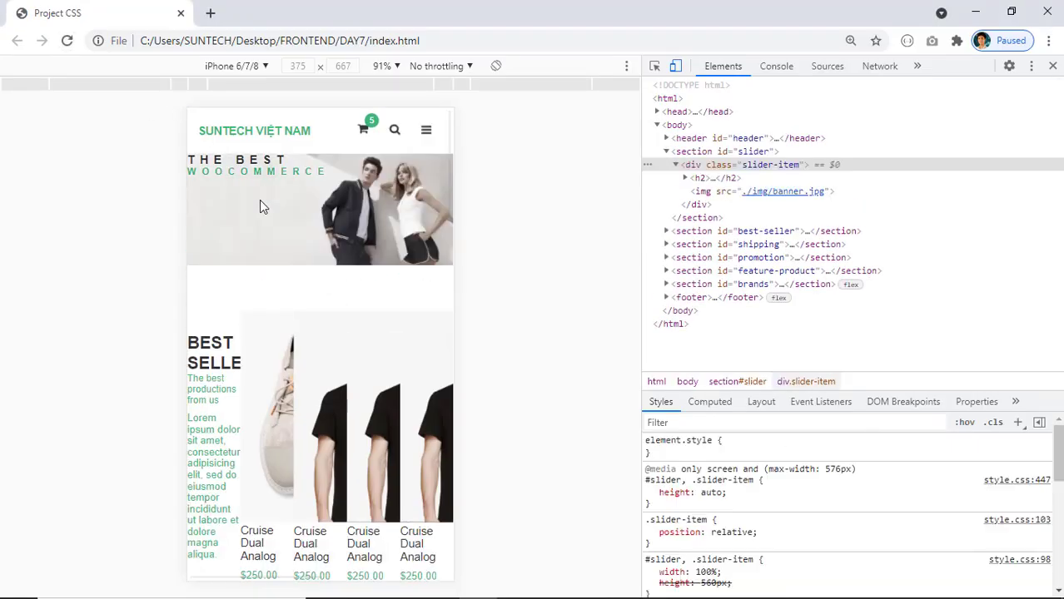
Pick the banner heading h2 and open its 576px mobile rule in DevTools.
left_click(703, 177)
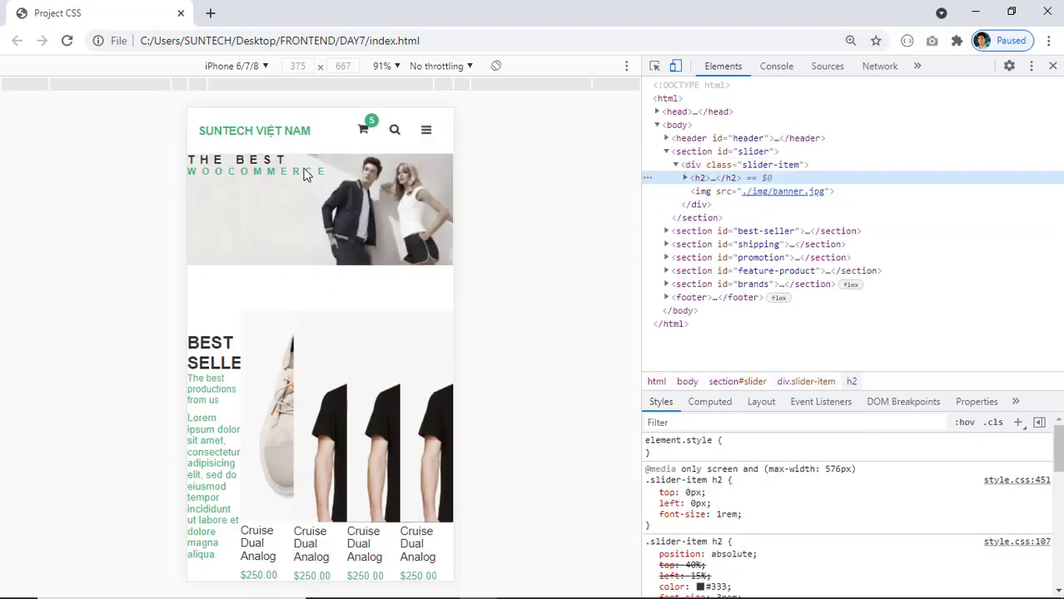
left_click(690, 170)
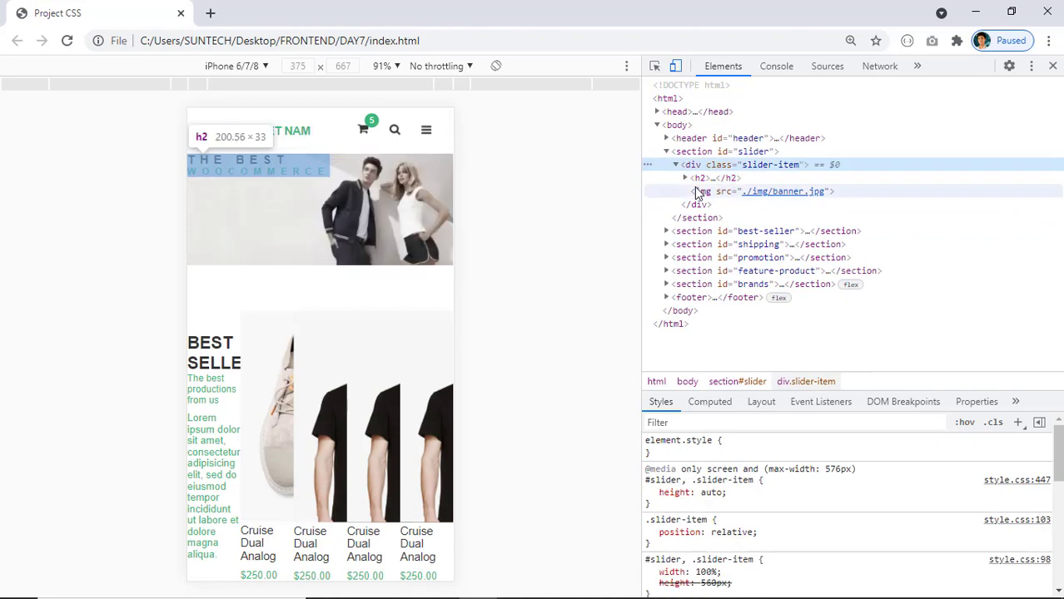
left_click(257, 171)
left_click(655, 66)
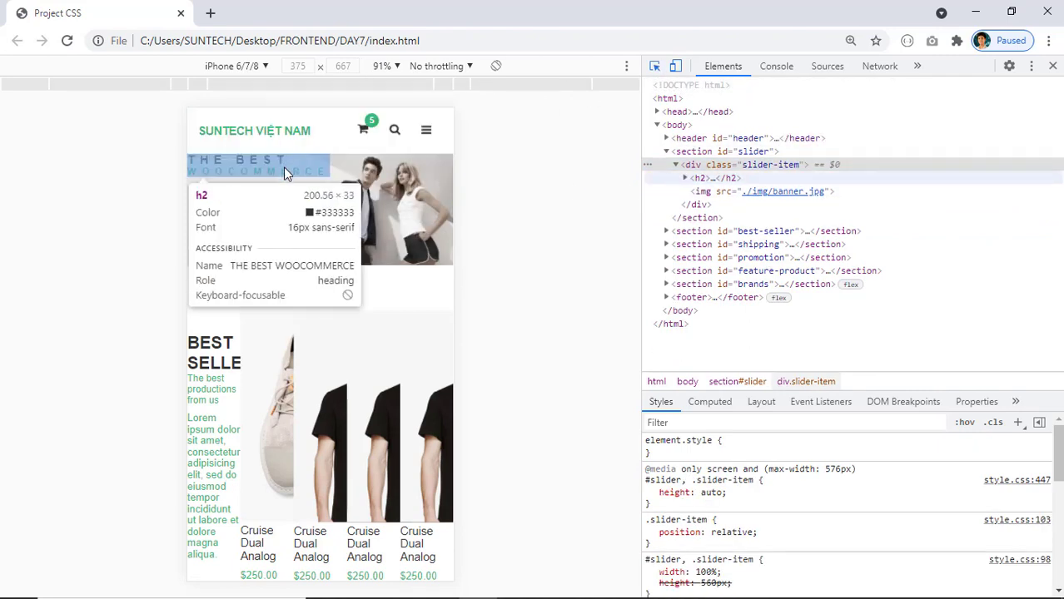
left_click(280, 171)
left_click(704, 178)
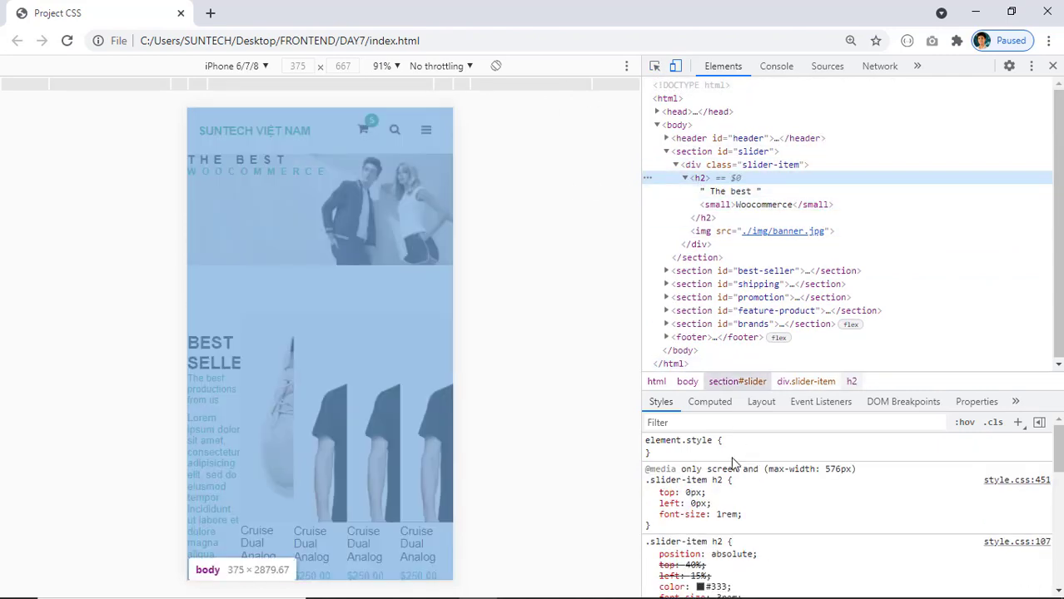
left_click(718, 525)
Nudge the heading's top offset down and its left offset right with arrow keys.
left_click(693, 492)
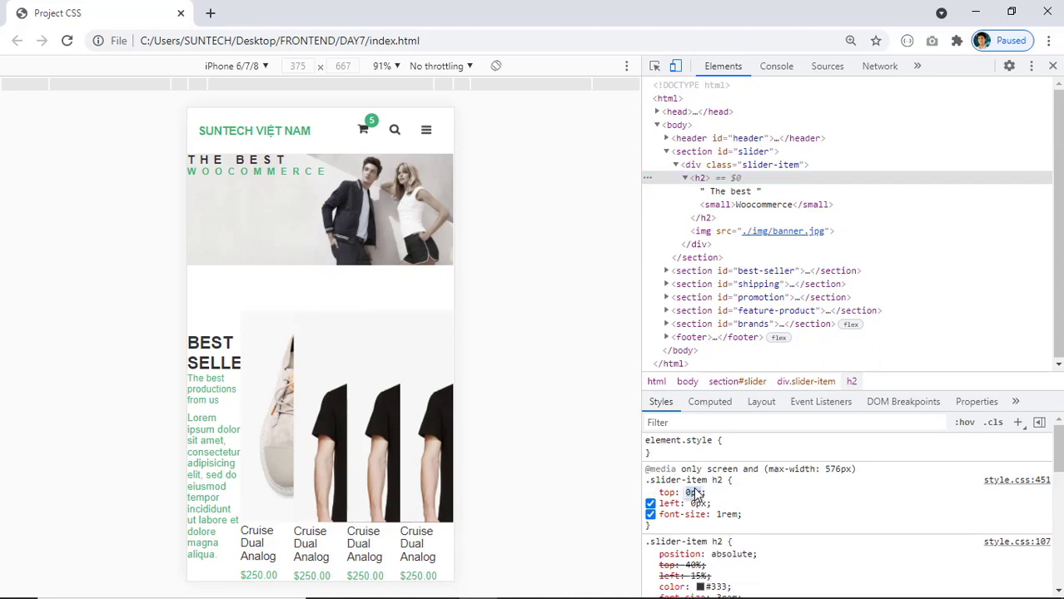
key("Up")
key("Up")
key("Up")
key("Up")
key("Up")
key("Up")
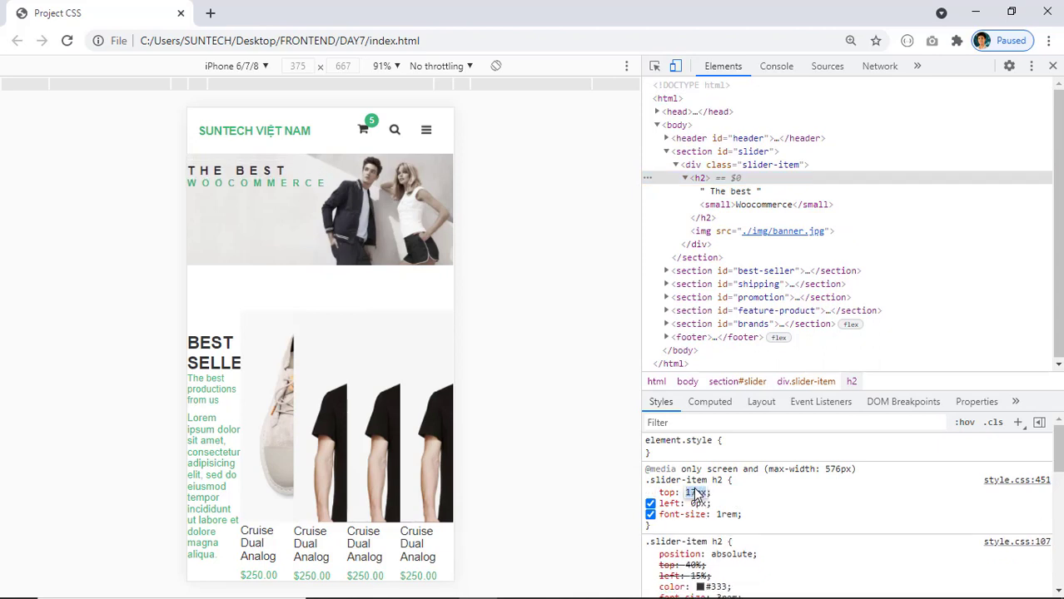
key("Up")
key("Up")
key("Up")
key("Up")
key("Up")
key("Up")
key("Up")
key("Up")
key("Up")
key("Up")
key("Up")
key("Up")
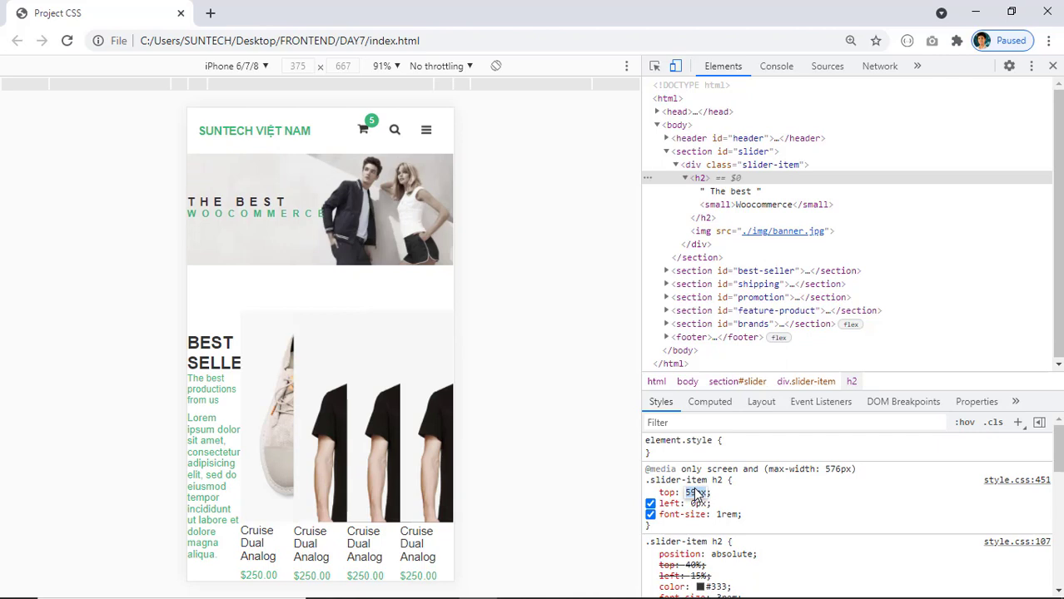
key("Tab")
key("Up")
key("Up")
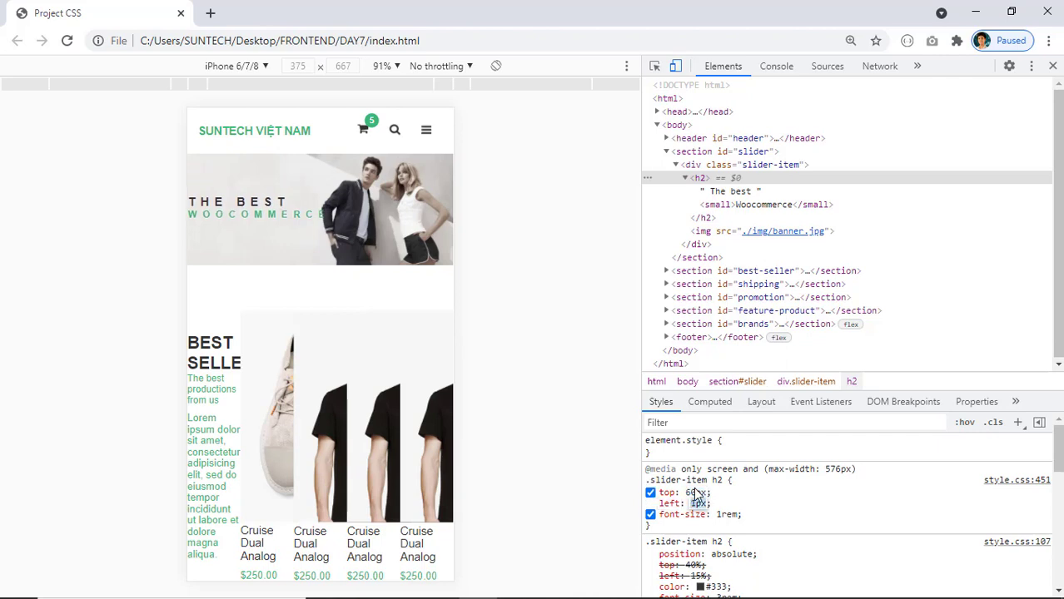
key("Up")
key("Up")
key("Up")
key("Up")
key("Up")
key("Up")
key("Up")
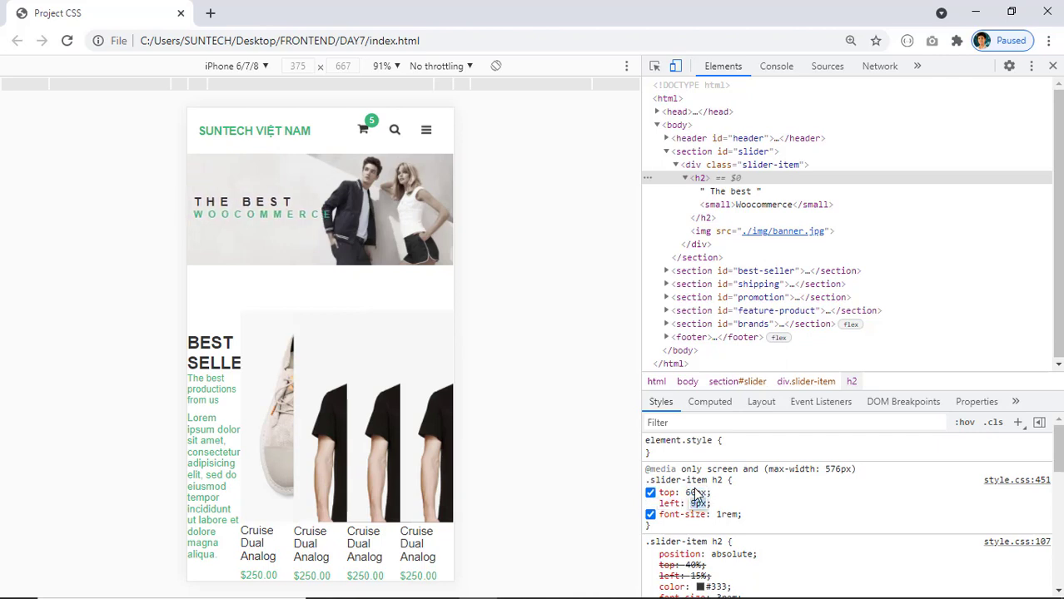
key("Tab")
Add 3px letter-spacing, enlarge font-size to 1.2rem, and fine-tune top to 55px.
key("Tab")
key("Tab")
type("l")
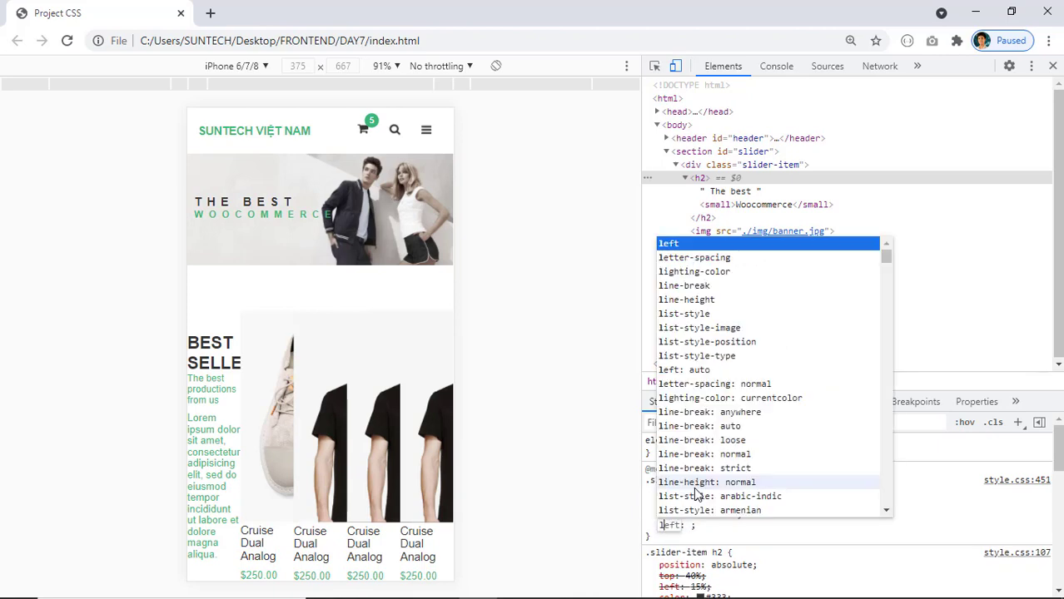
type("ett")
key("Tab")
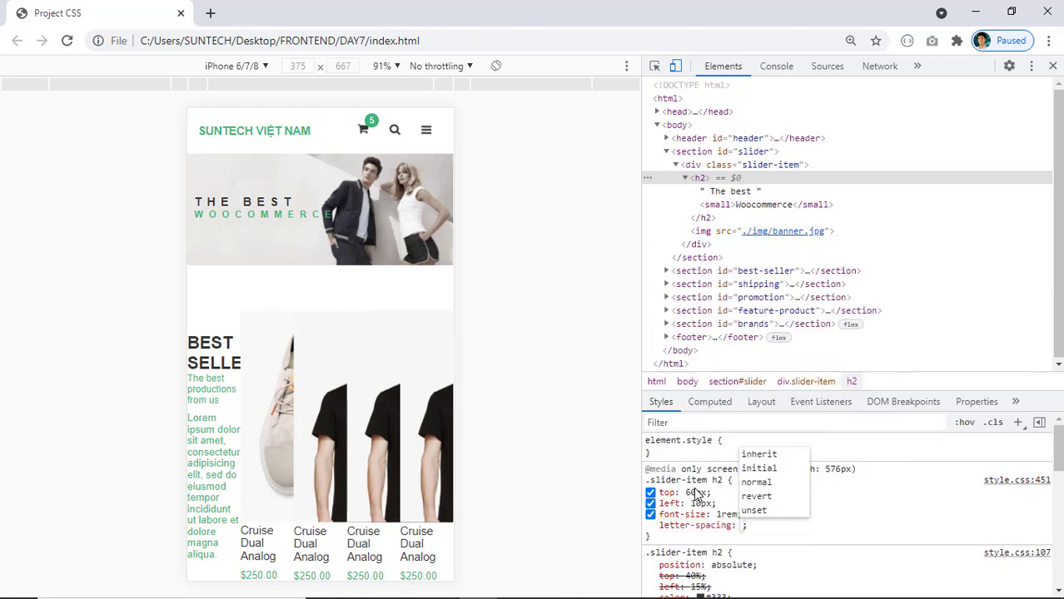
type("6px")
key("Up")
key("Up")
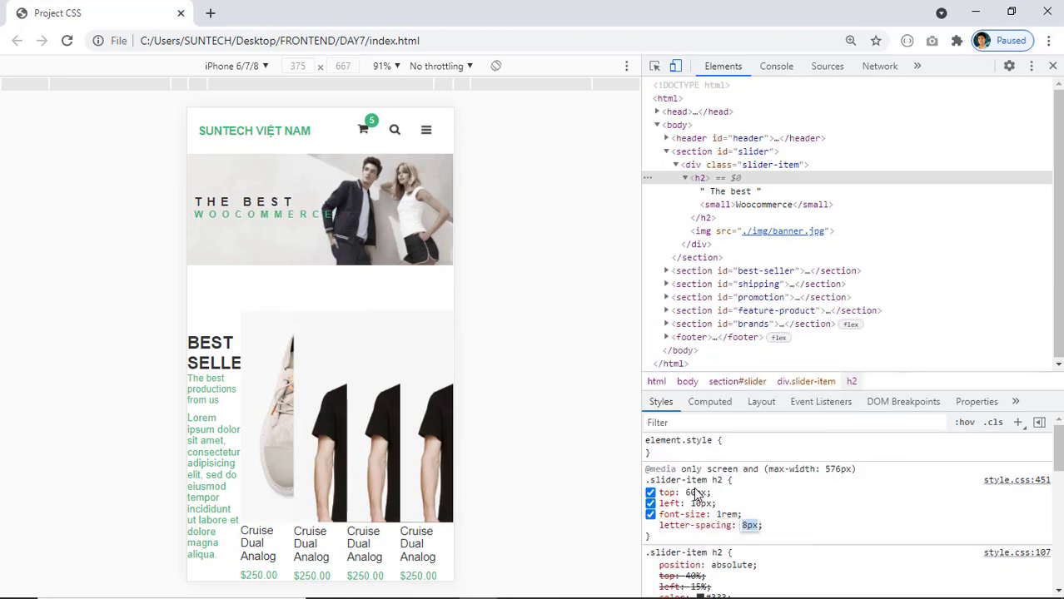
key("Down")
key("Down")
key("Down")
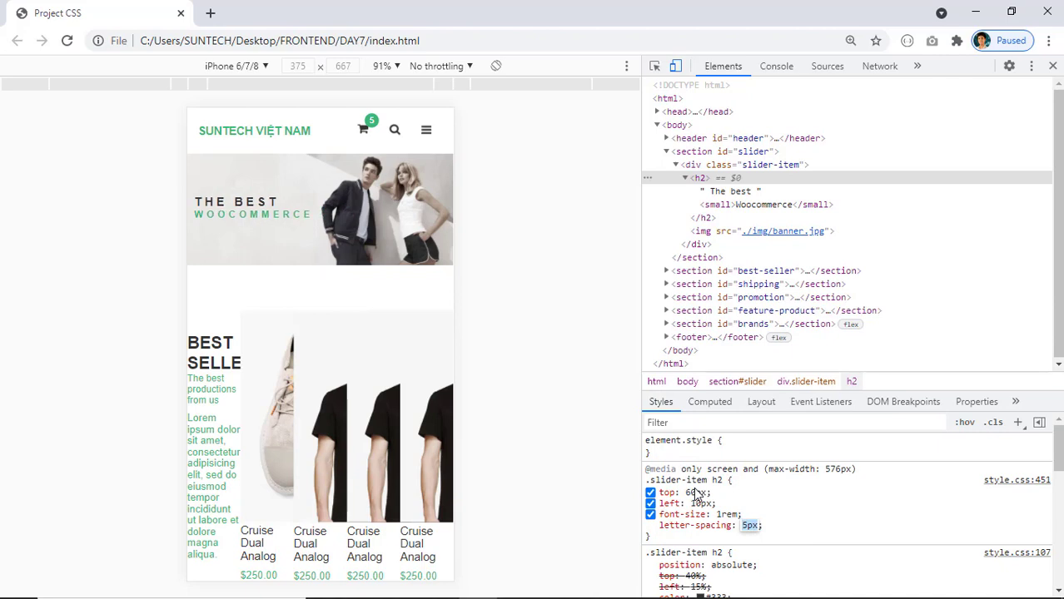
left_click(727, 515)
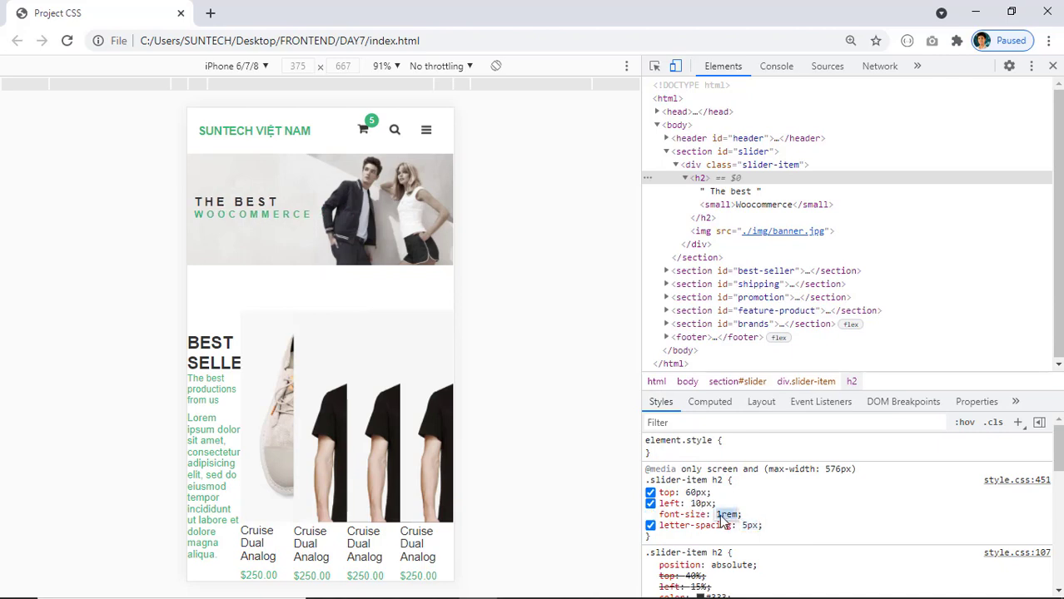
key("alt+Up")
key("alt+Up")
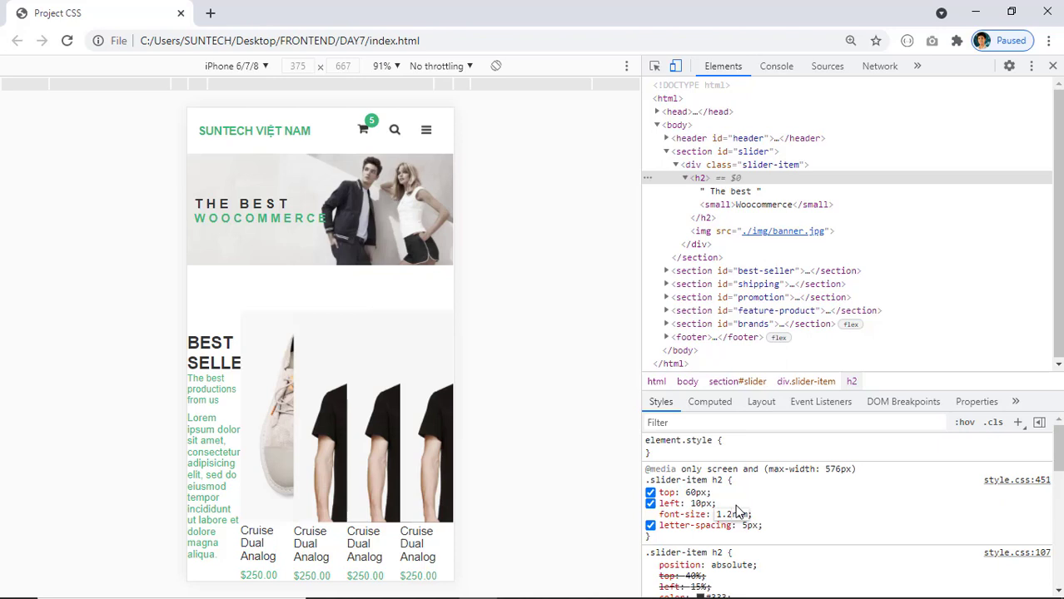
key("Tab")
key("Tab")
key("Down")
key("Down")
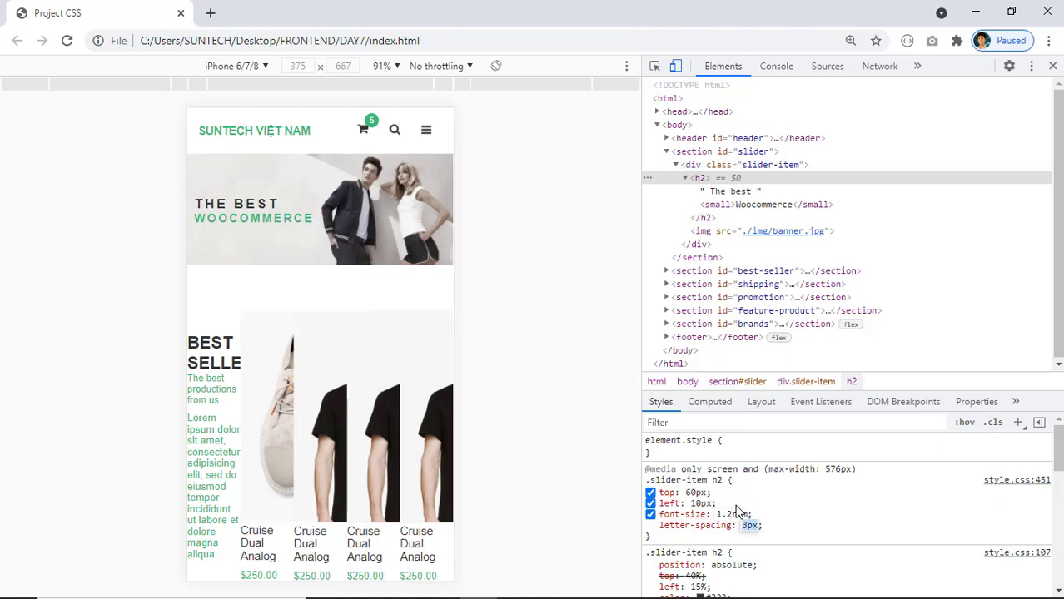
left_click(695, 493)
key("Down")
key("Down")
key("Down")
key("Down")
key("Down")
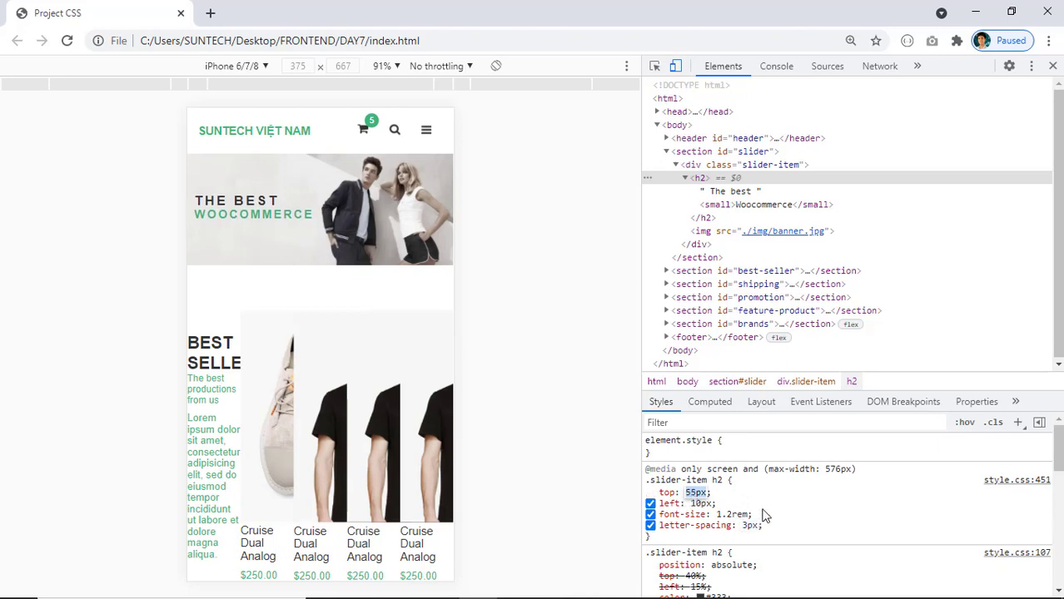
Replace style.css's .slider-item h2 declarations with the four tuned ones, save, and reload Chrome.
left_click_drag(770, 526, 664, 497)
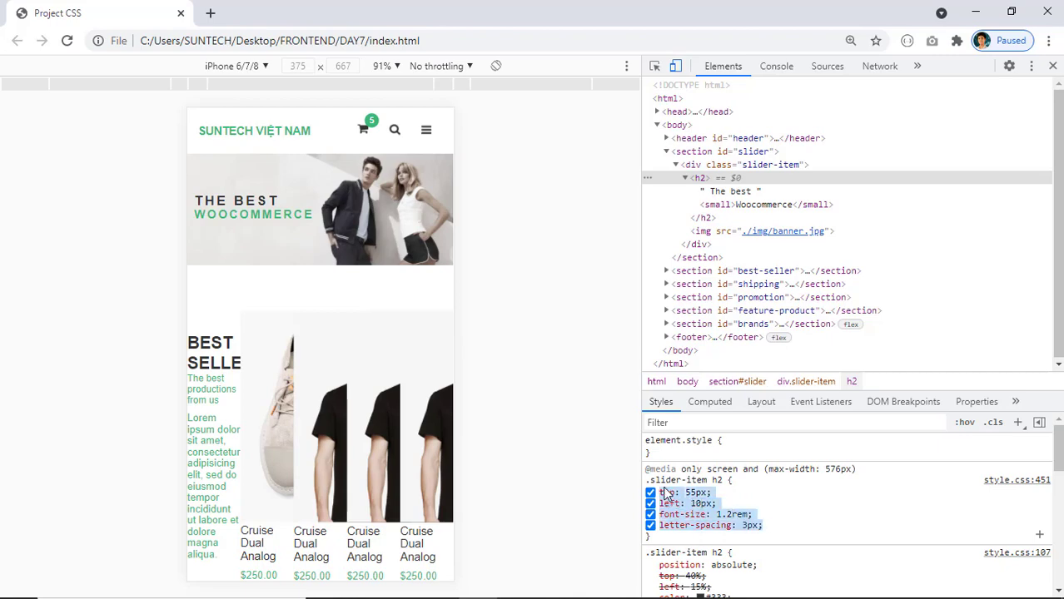
key("alt+Tab")
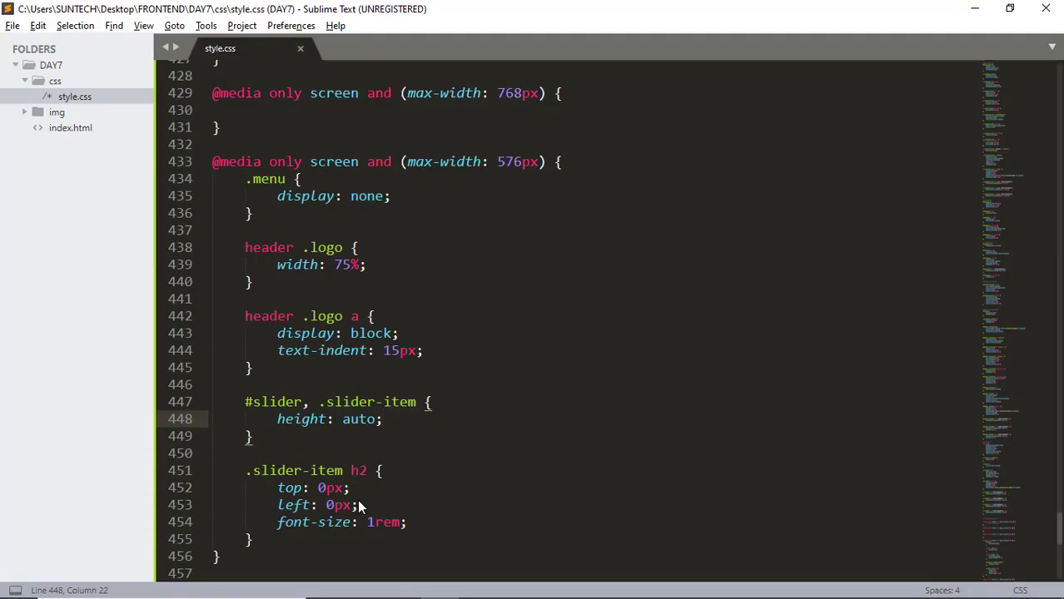
left_click_drag(408, 522, 277, 488)
type("top: 55px;     left: 10px;     font-size: 1.2rem;     letter-spacing: 3px;")
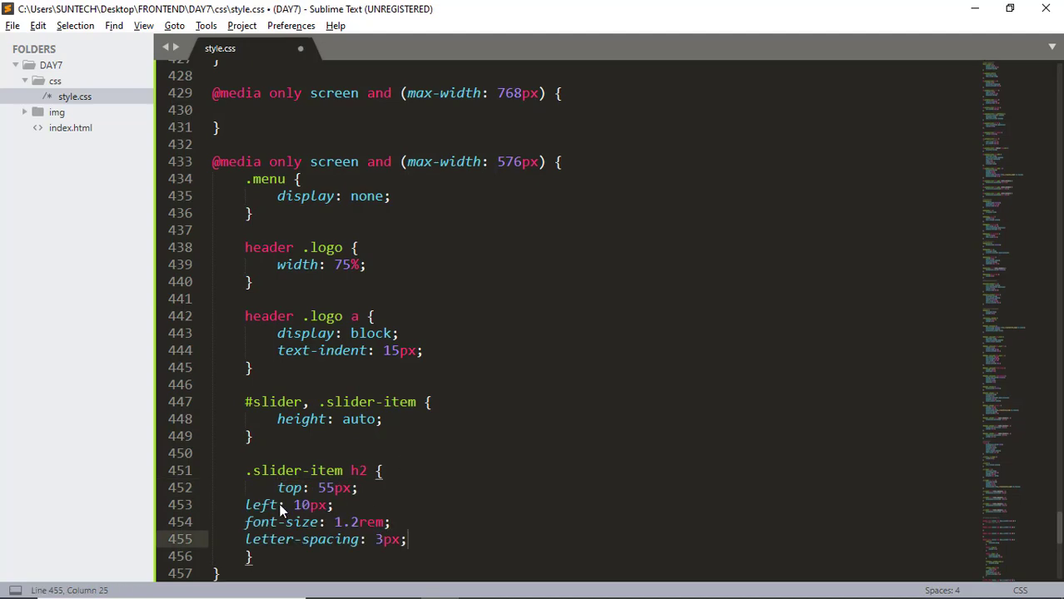
key("shift+Up")
key("shift+Up")
key("shift+Home")
key("Tab")
key("ctrl+s")
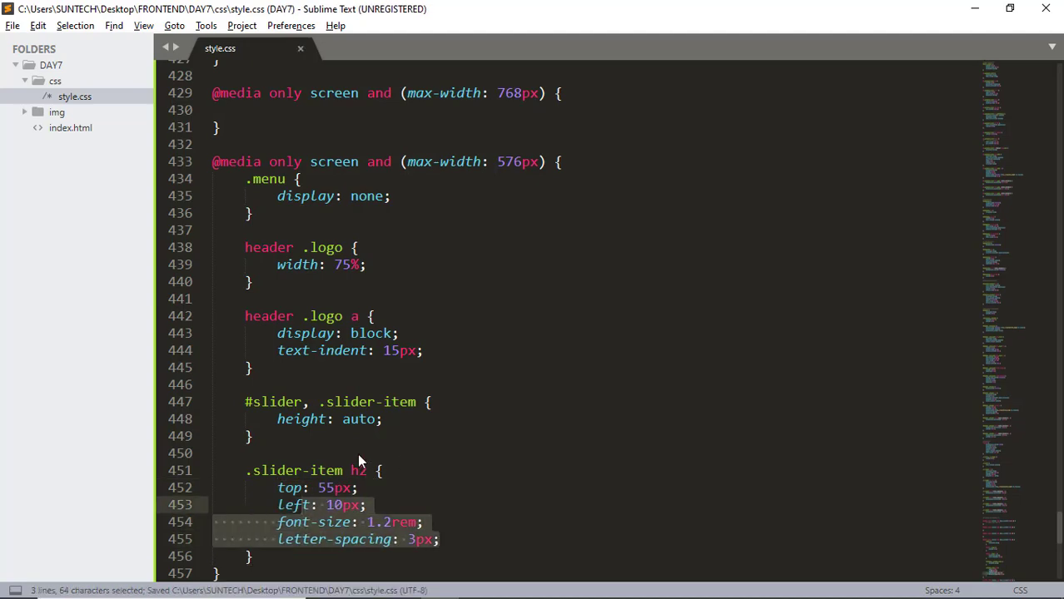
key("alt+Tab")
left_click(66, 40)
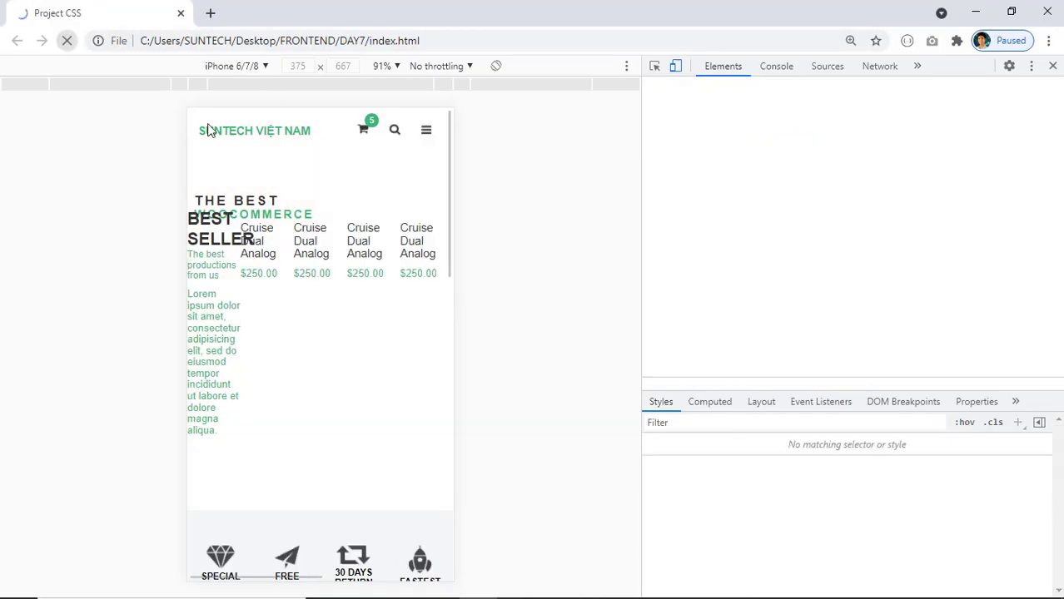
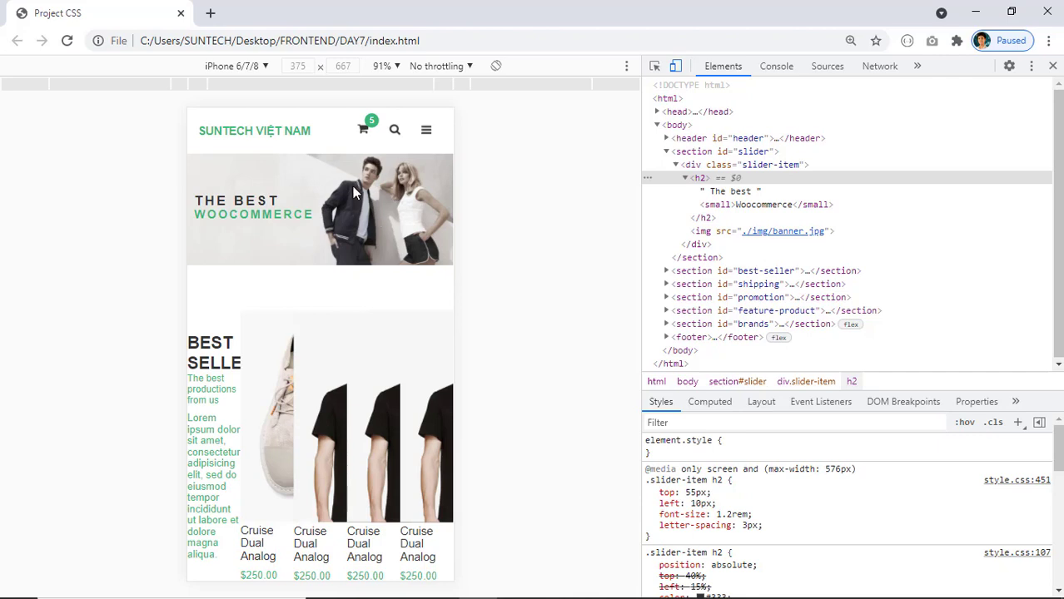
Inspect the BEST SELLER item and change the ul.product-list li width from 20% to 50%.
left_click(654, 66)
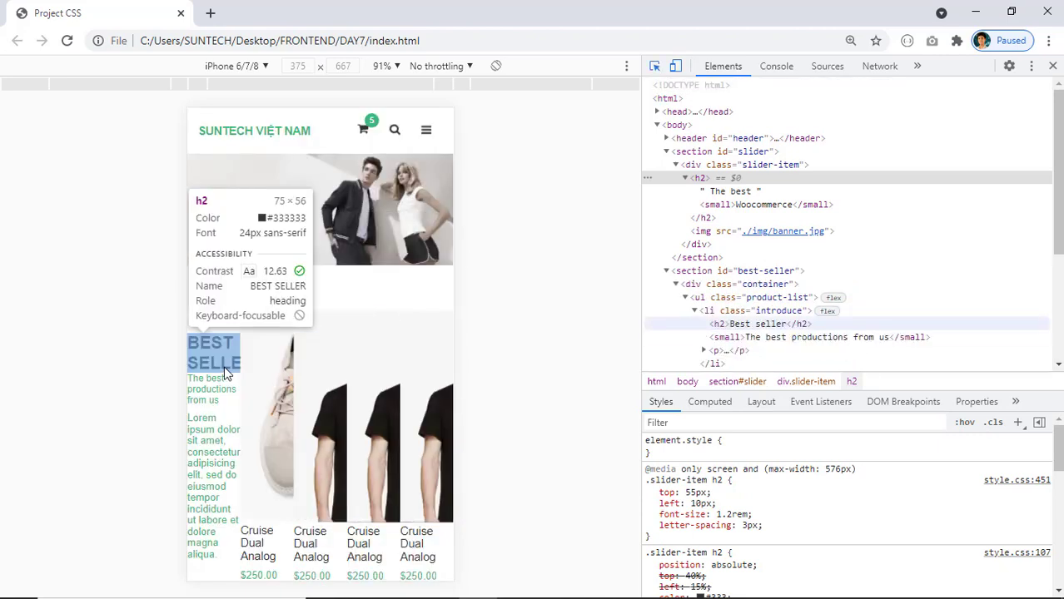
left_click(214, 352)
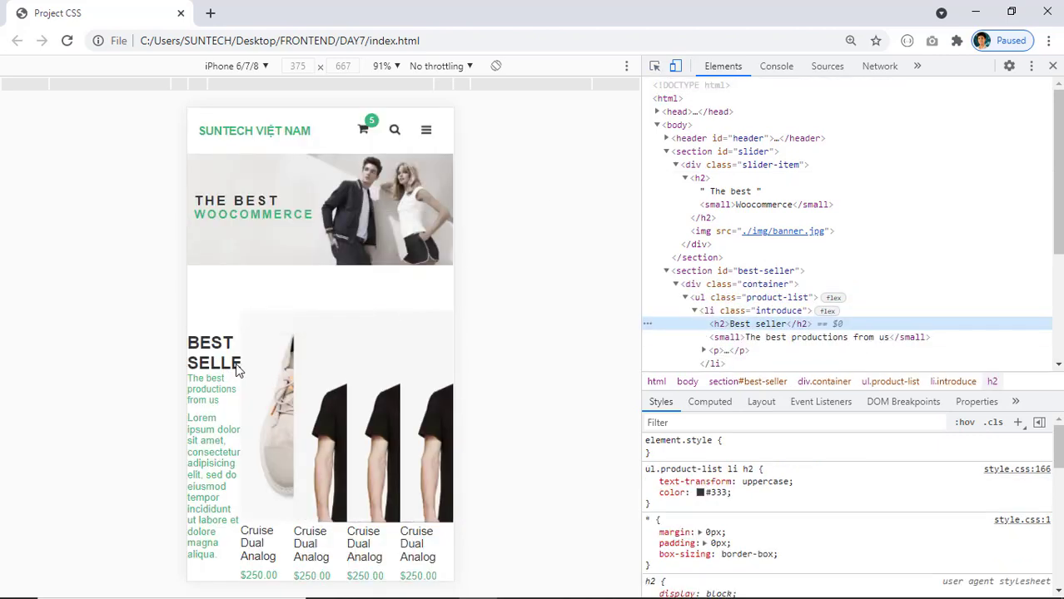
left_click(708, 312)
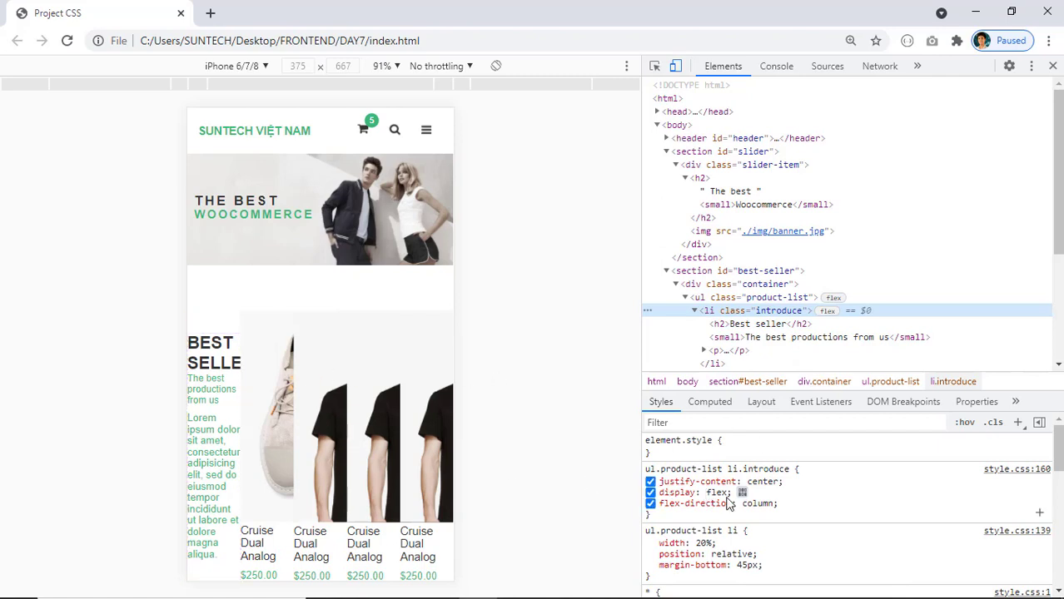
left_click(707, 533)
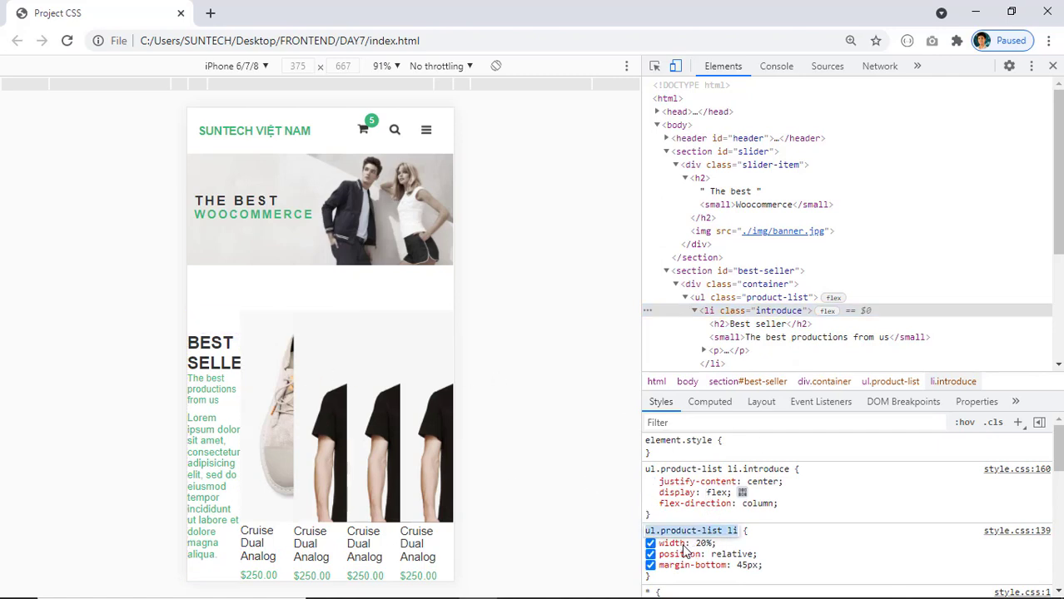
left_click(704, 543)
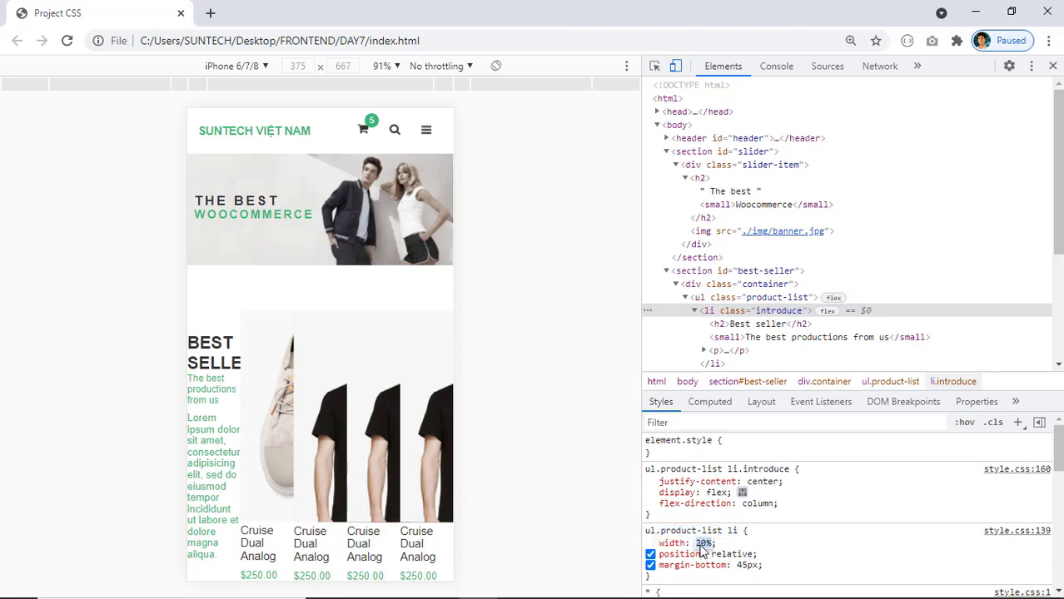
type("50")
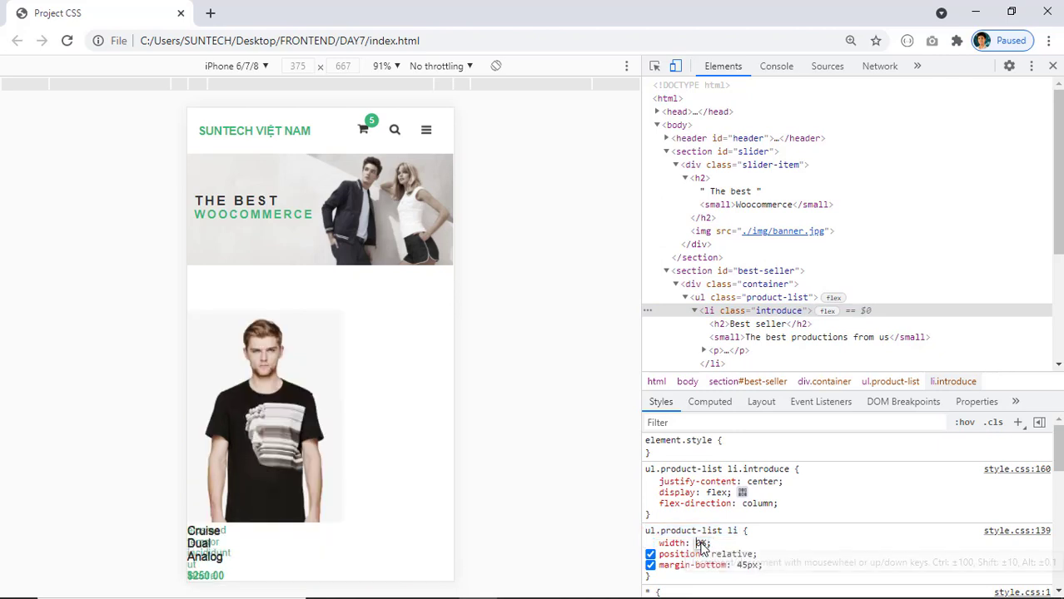
type("%")
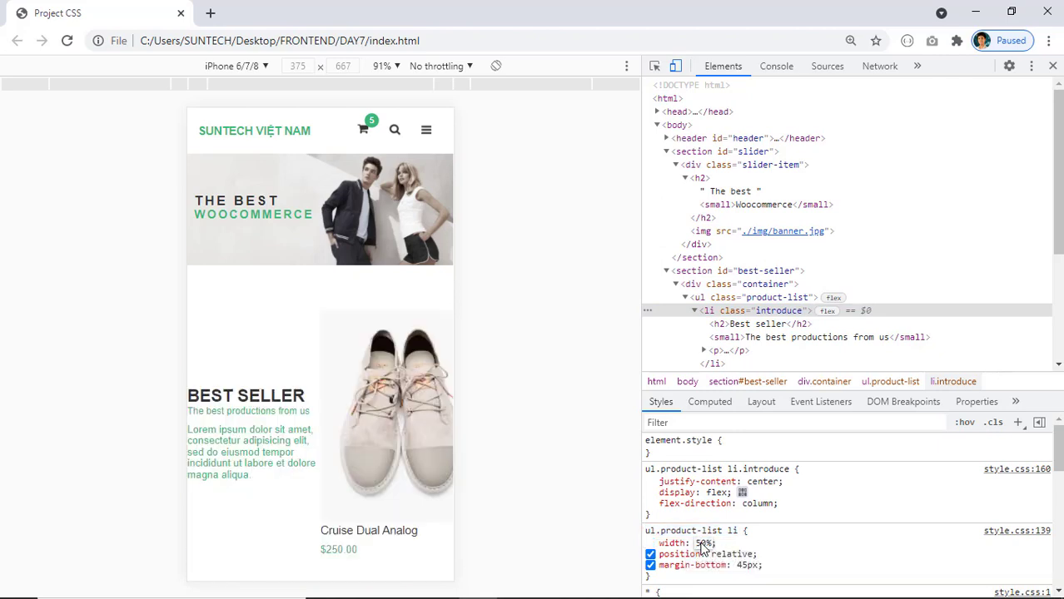
Review the Styles pane and select the ul.product-list li.introduce and ul.product-list li selectors.
left_click_drag(421, 478, 247, 424)
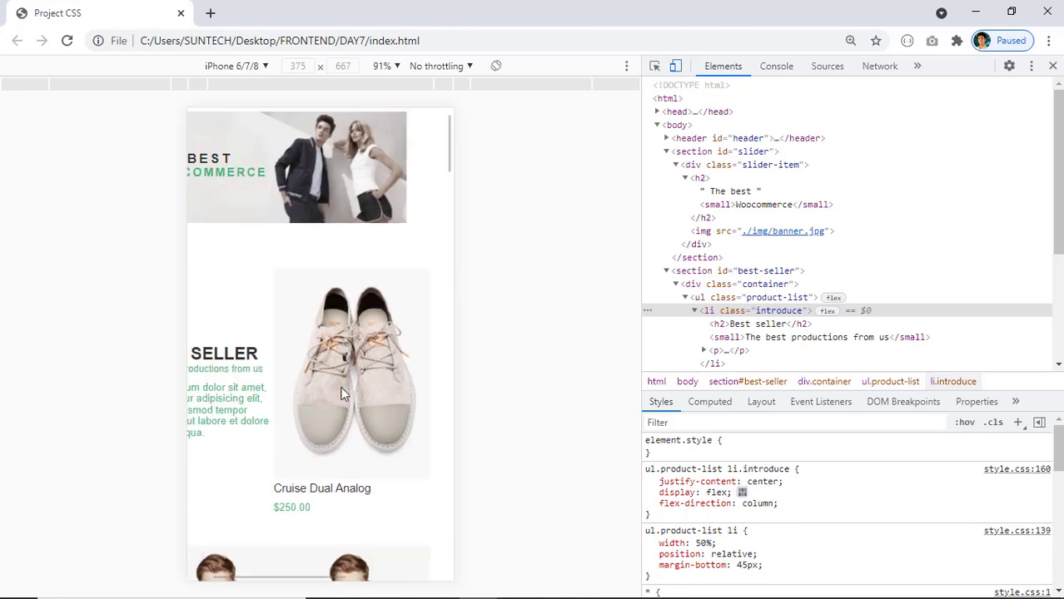
scroll(341, 394, "down", 2)
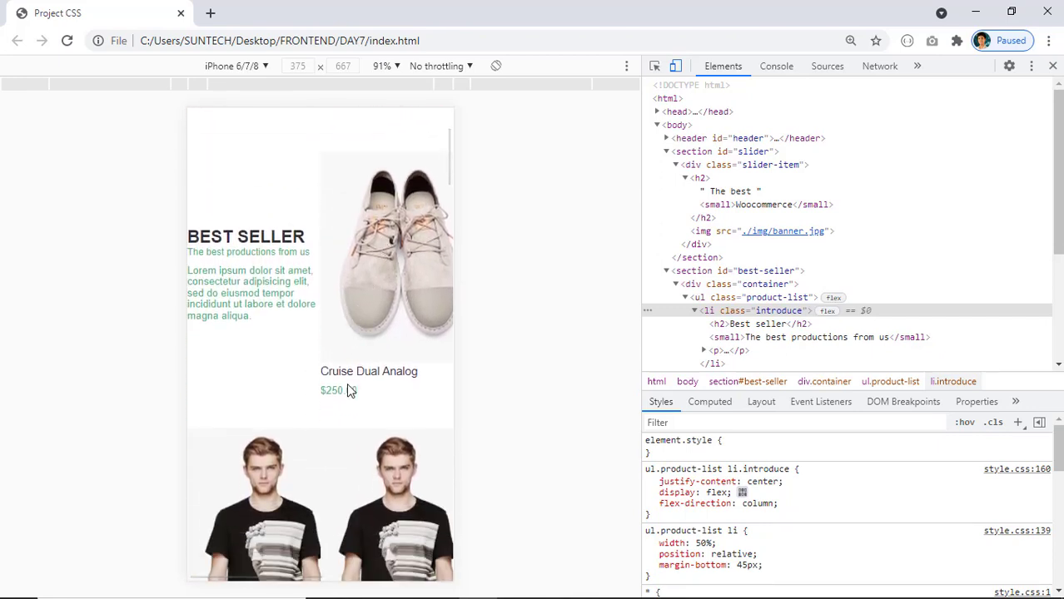
scroll(350, 374, "down", 1)
scroll(354, 364, "down", 2)
scroll(353, 333, "down", 2)
scroll(350, 296, "up", 10)
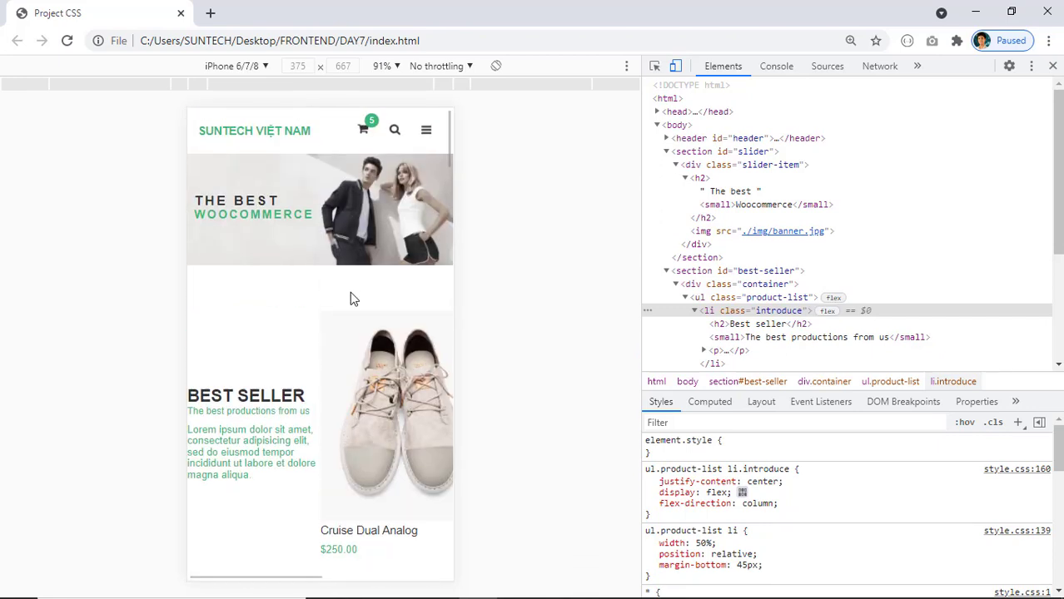
scroll(352, 357, "down", 1)
scroll(356, 271, "down", 1)
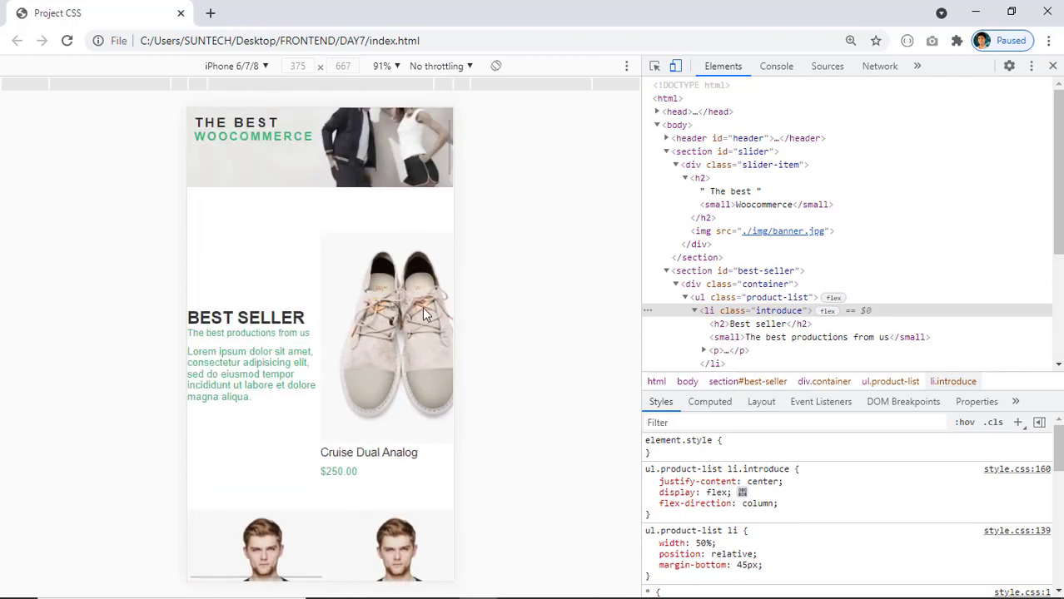
left_click(718, 469)
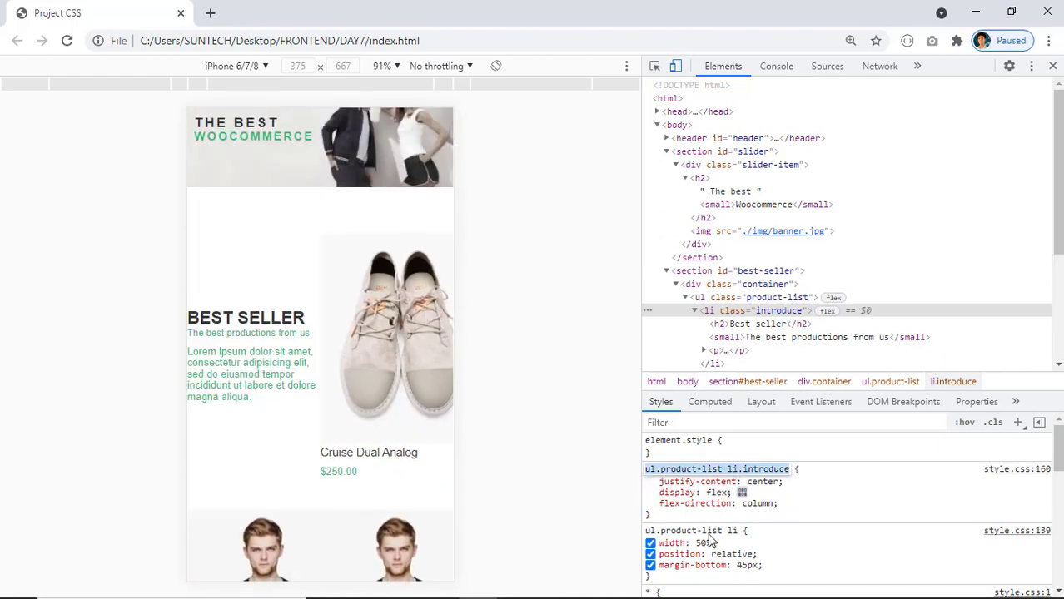
left_click(703, 531)
key("alt+Tab")
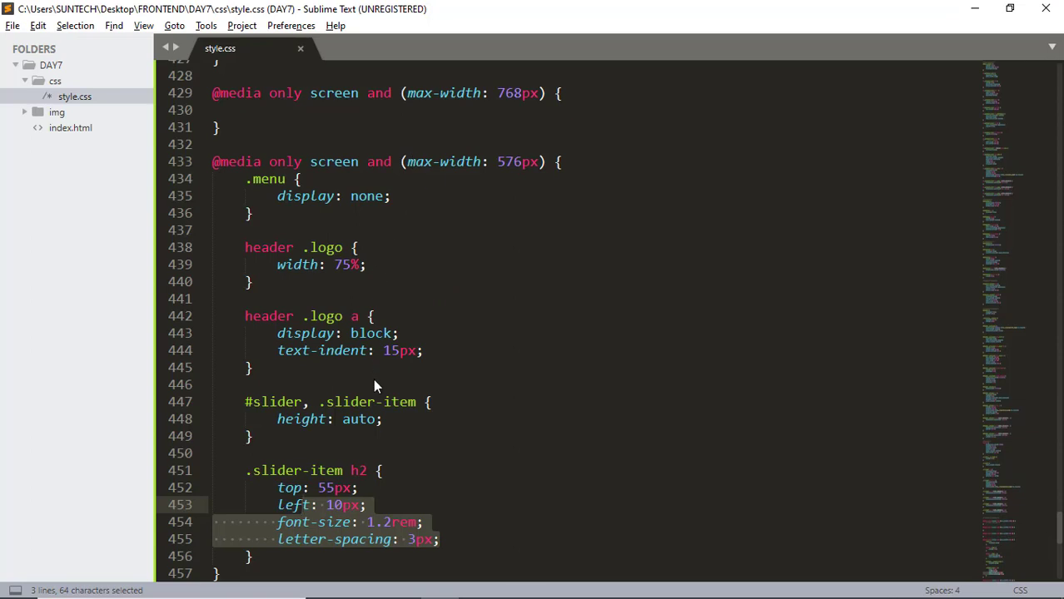
Add ul.product-list li { width: 50%; } after the .slider-item h2 rule, save, and reload Chrome.
scroll(374, 386, "down", 2)
left_click(278, 451)
key("Return")
key("Return")
type("ul.product-list li ")
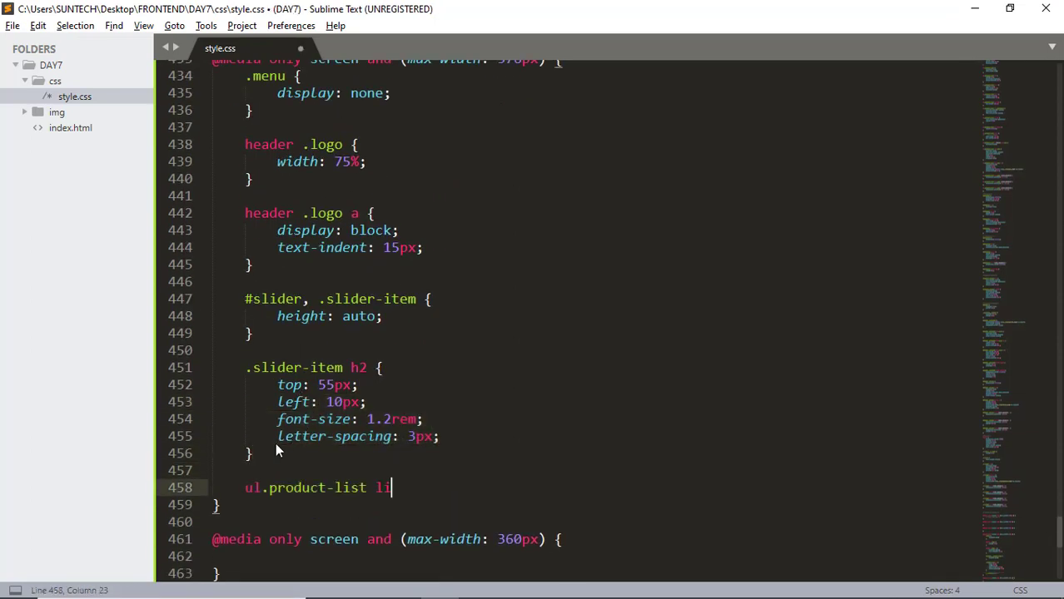
type("{")
key("Return")
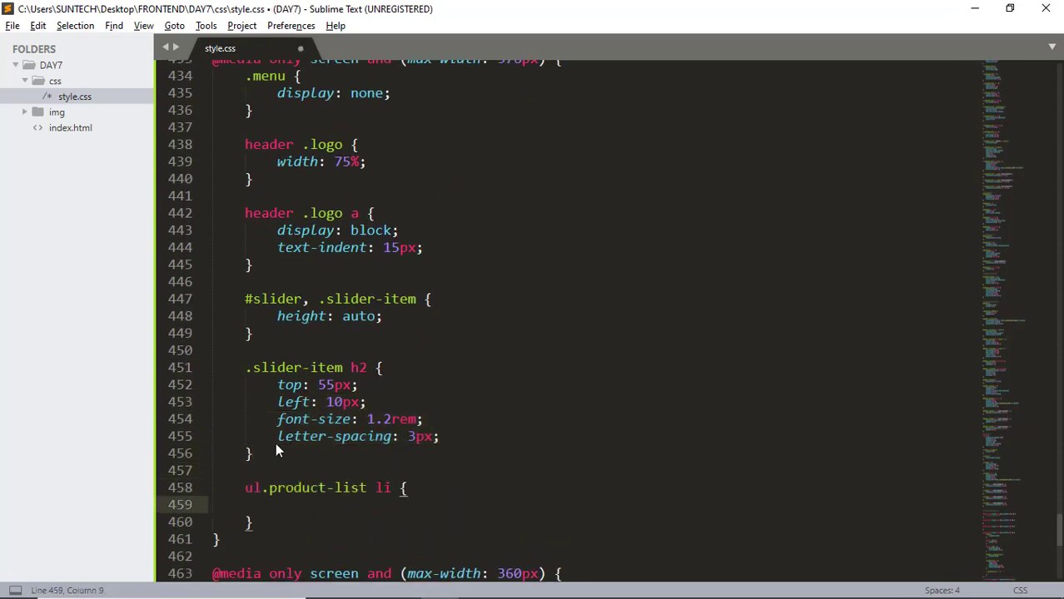
type("w")
key("Down")
key("Down")
key("Return")
type("50%")
type(";")
key("ctrl+s")
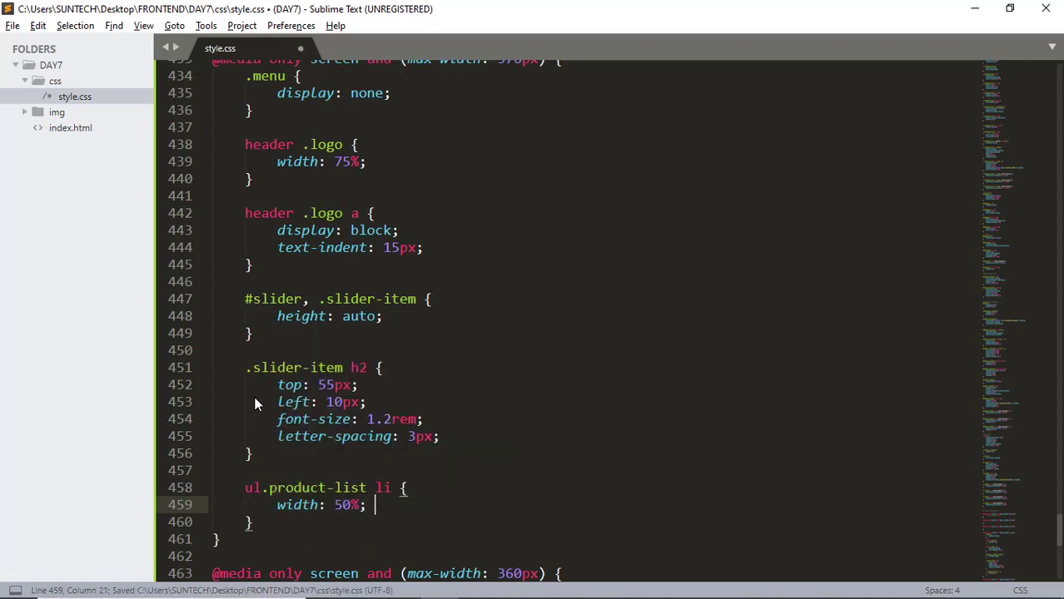
key("alt+Tab")
key("ctrl+r")
Check the two-per-row layout and the li.introduce rule, then place the caret on line 457 in style.css.
scroll(283, 292, "down", 5)
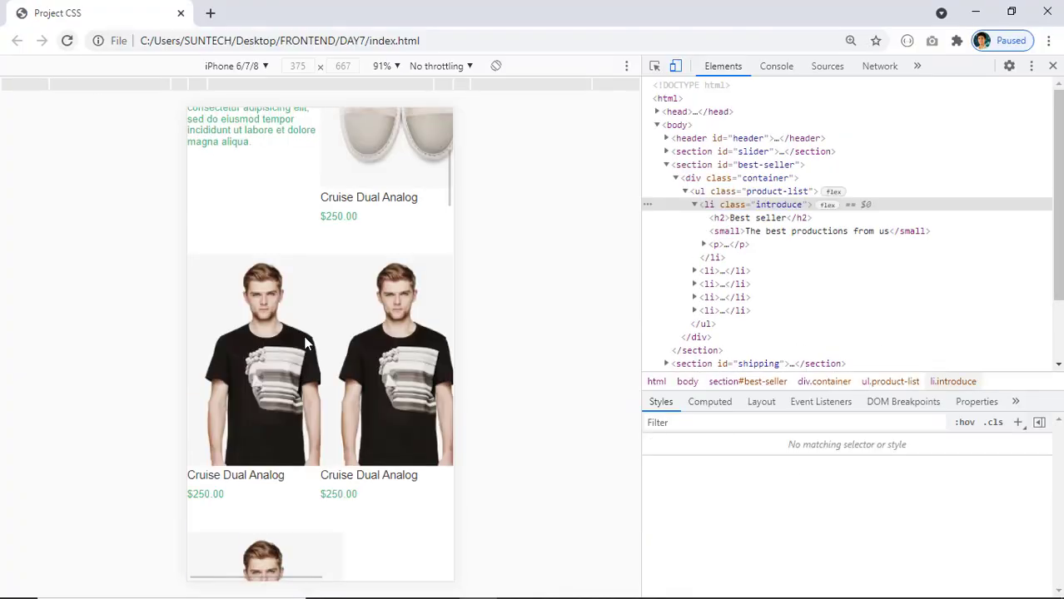
scroll(316, 342, "up", 3)
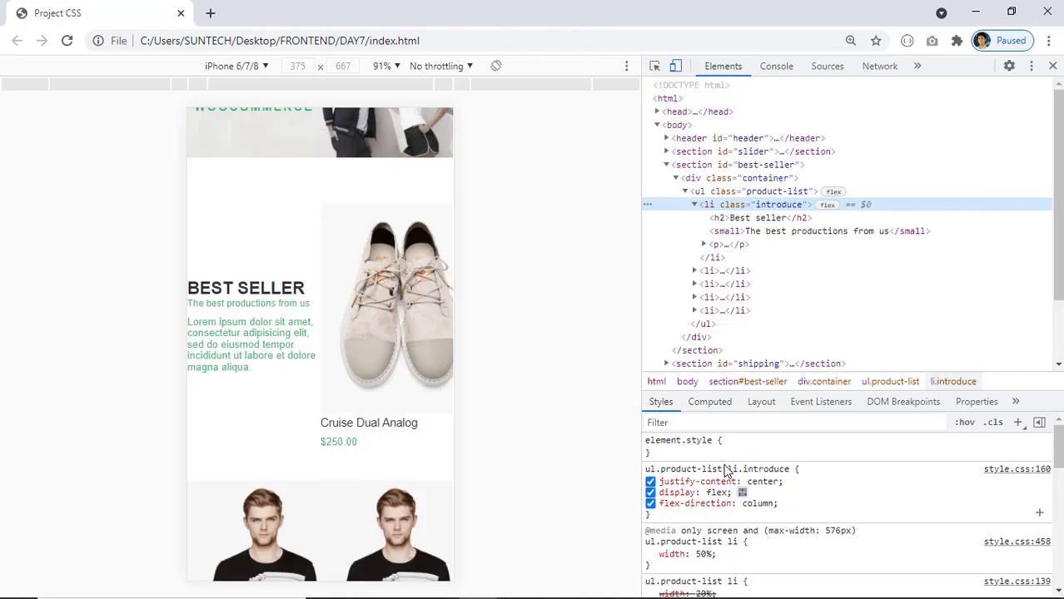
left_click(723, 470)
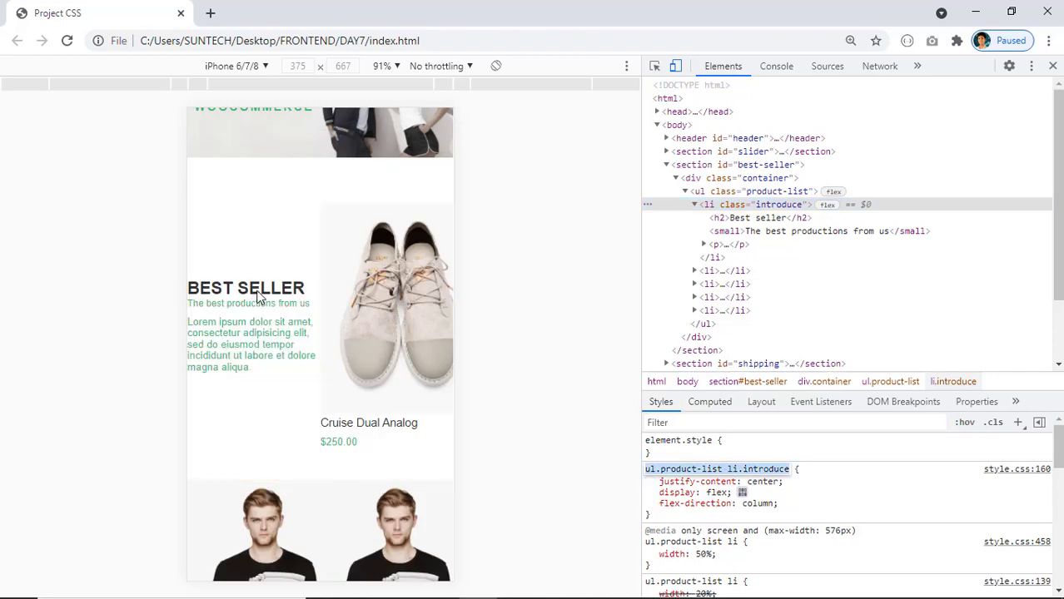
key("alt+Tab")
left_click(317, 467)
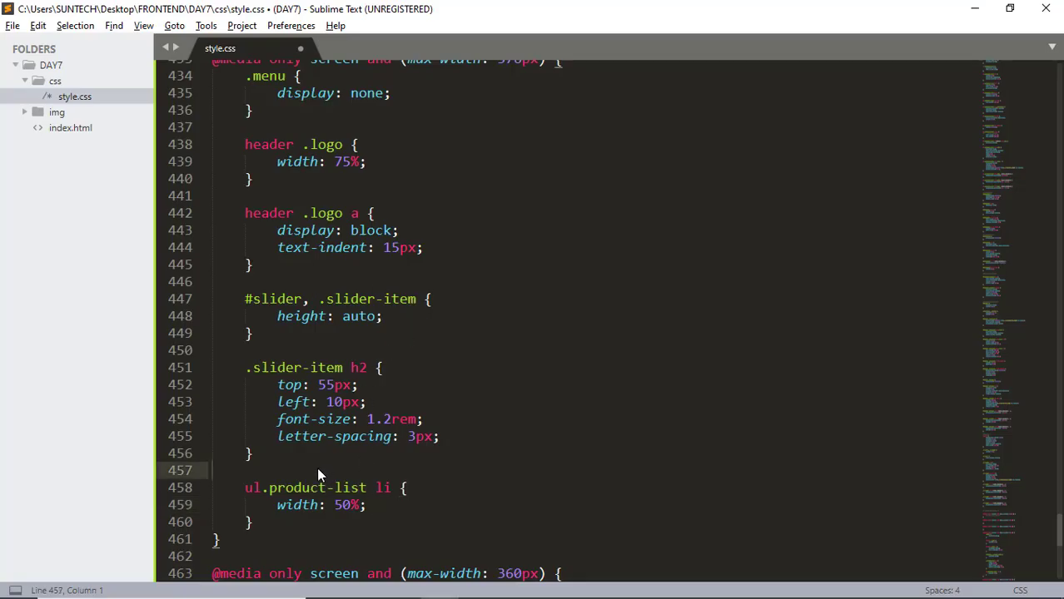
Paste in a ul.product-list li.introduce rule with width: 100% and save style.css.
key("Return")
type("ul.product-list li.introduce")
type("{")
key("Return")
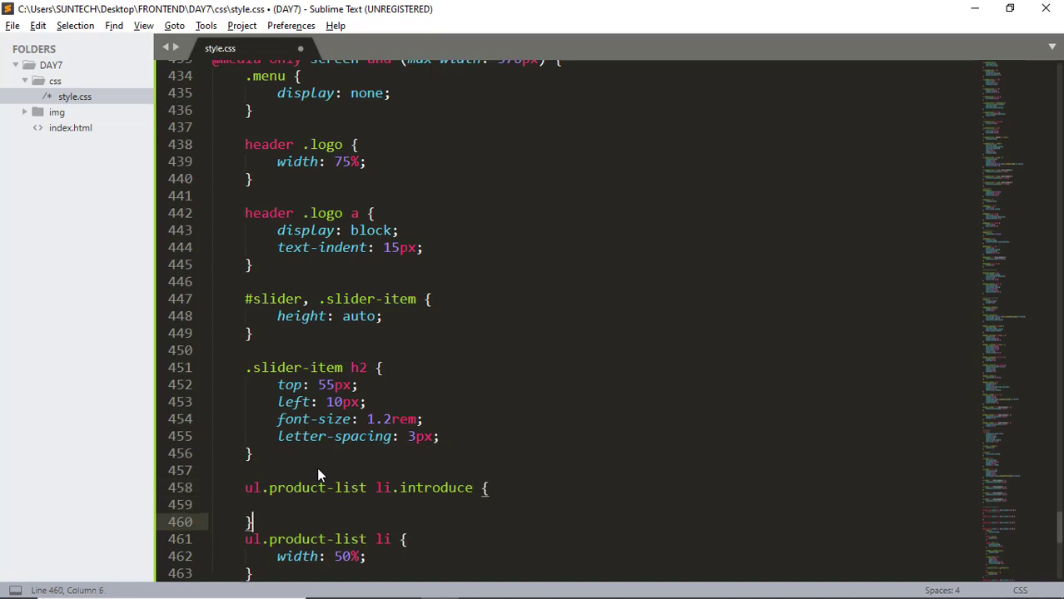
key("Down")
key("End")
key("Return")
key("Up")
key("Up")
type("wi")
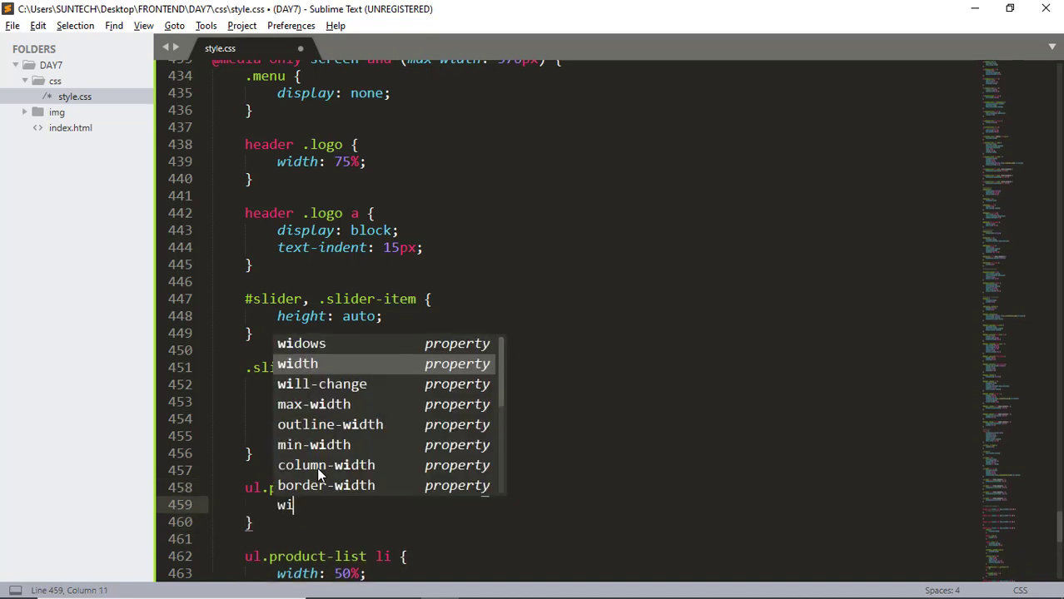
key("Return")
type("100%;")
key("ctrl+s")
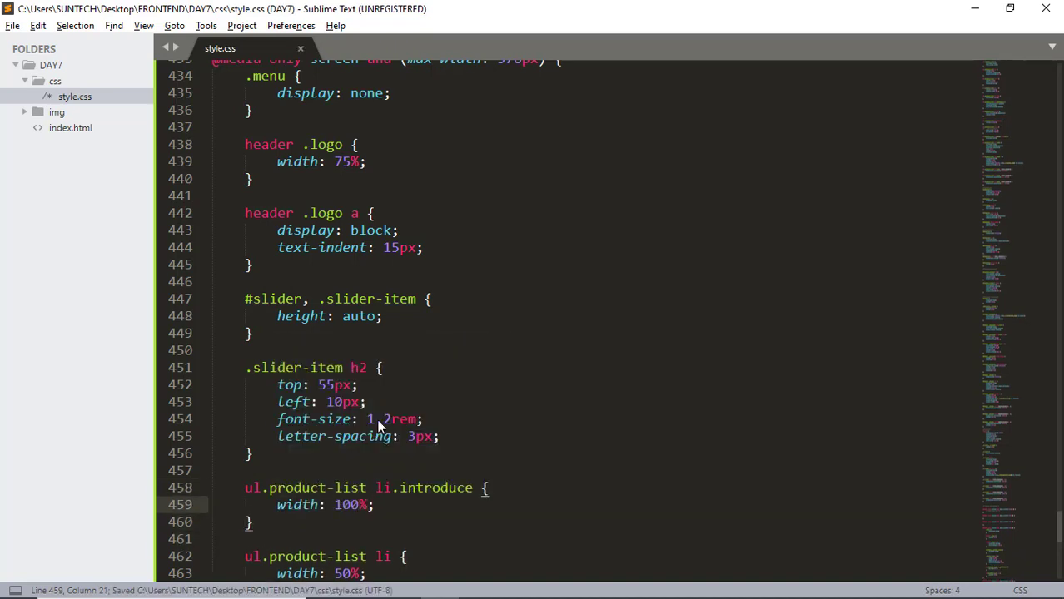
key("alt+Tab")
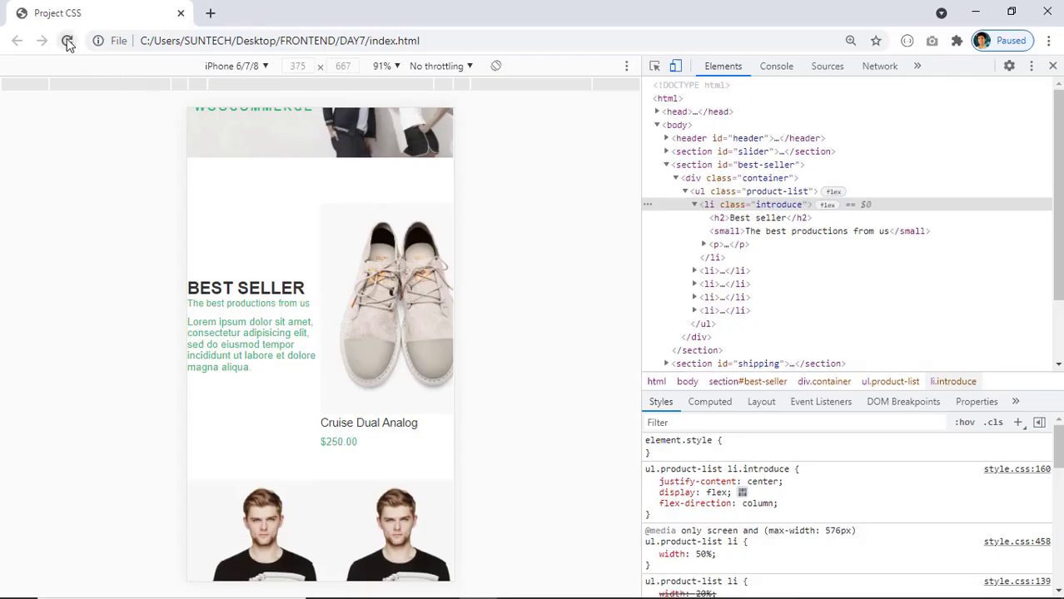
Reload, then add justify-content: center to the 576px ul.product-list li.introduce rule.
left_click(66, 40)
scroll(250, 241, "down", 1)
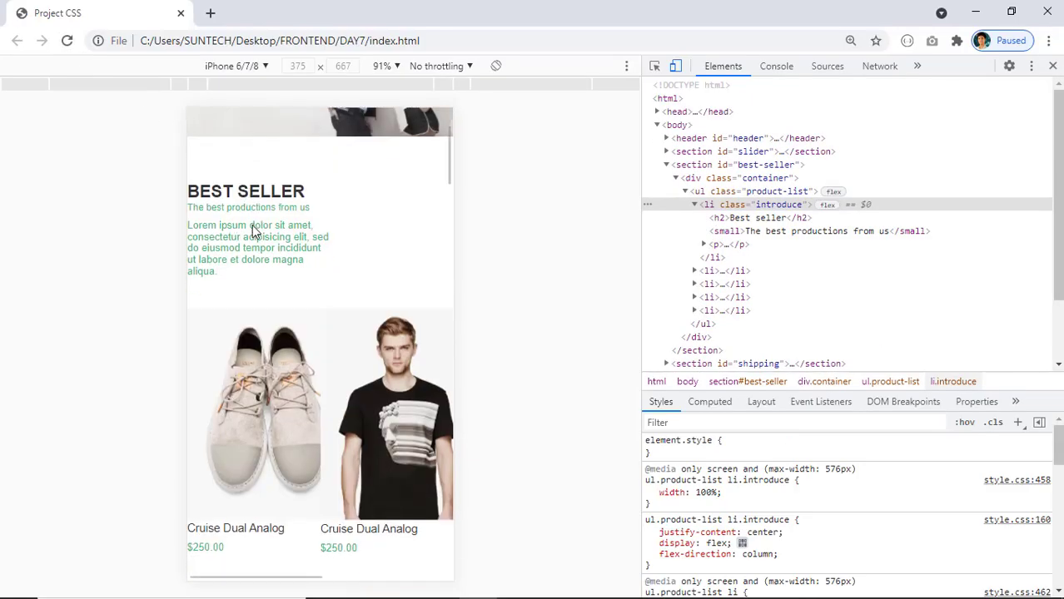
scroll(285, 213, "down", 1)
scroll(308, 239, "up", 1)
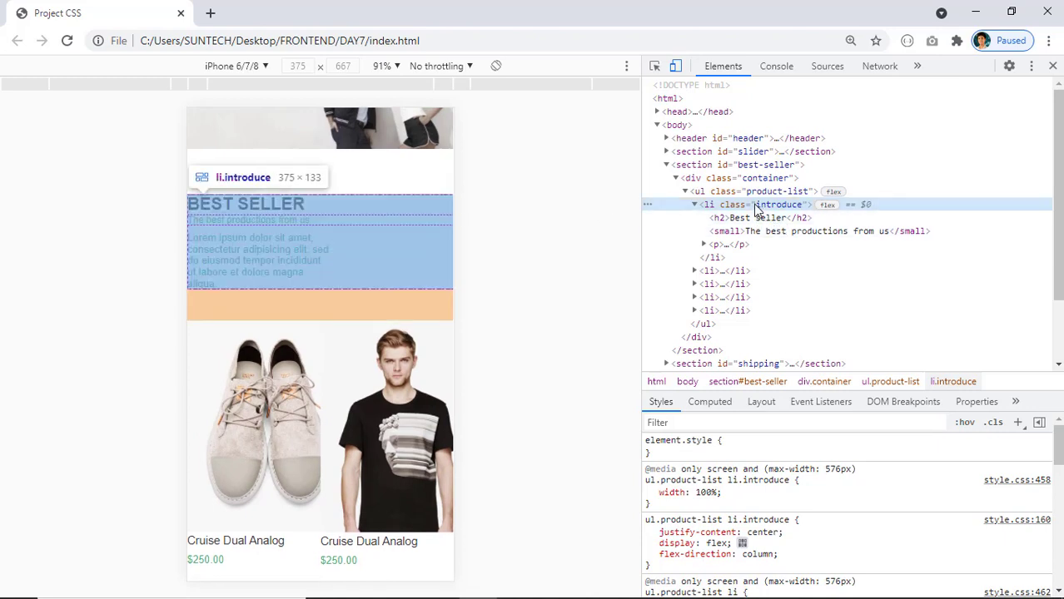
mouse_move(689, 493)
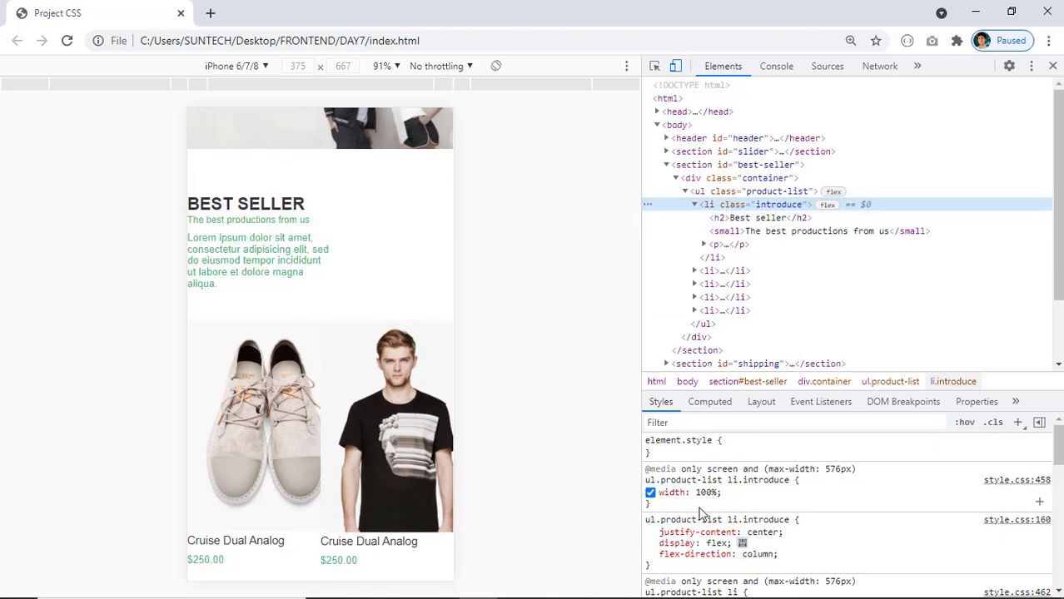
left_click(700, 509)
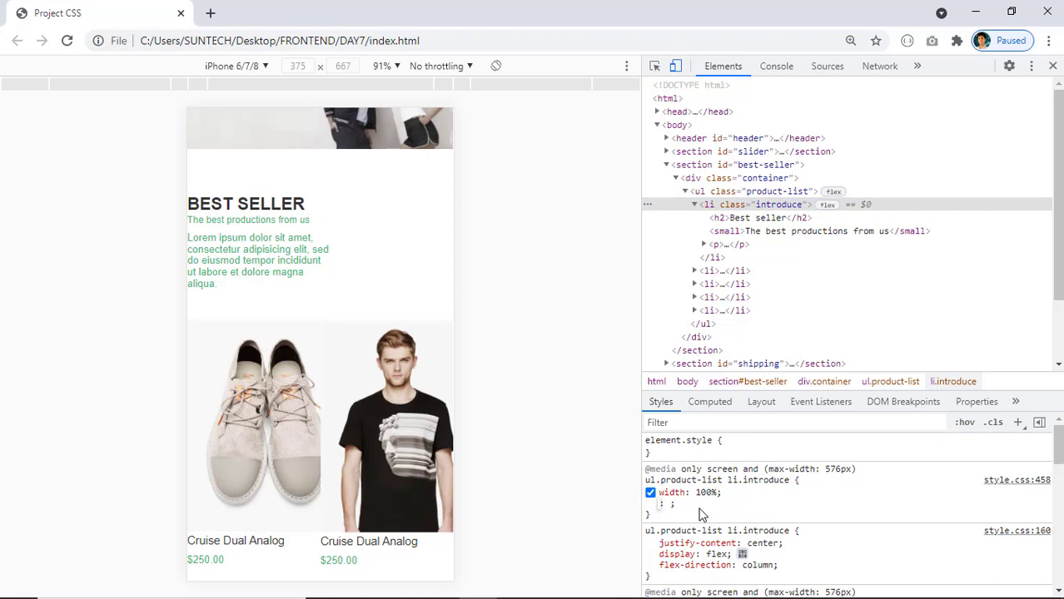
type("ju")
key("Tab")
type("c")
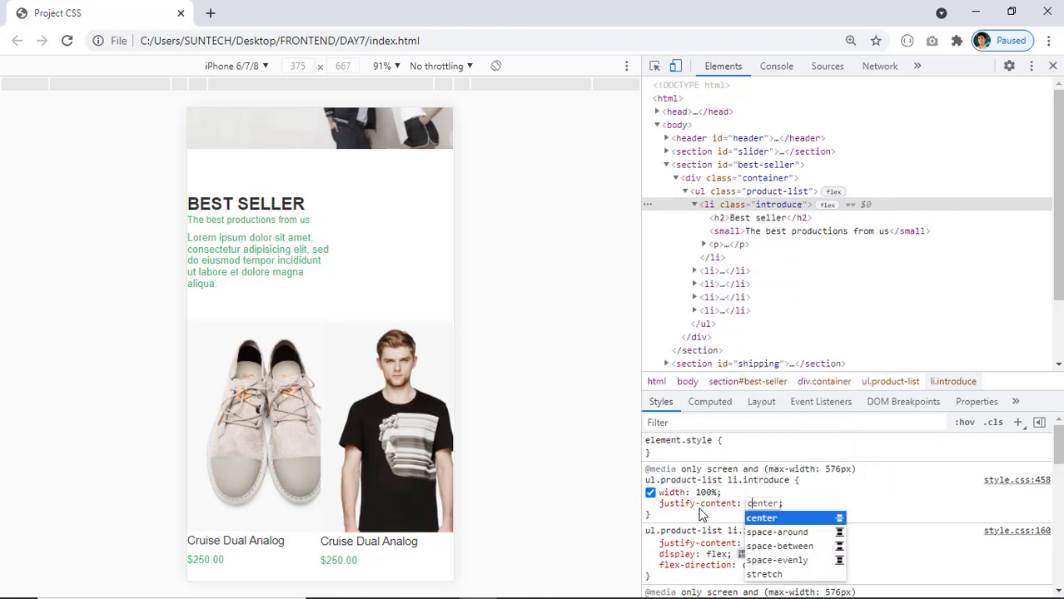
key("Return")
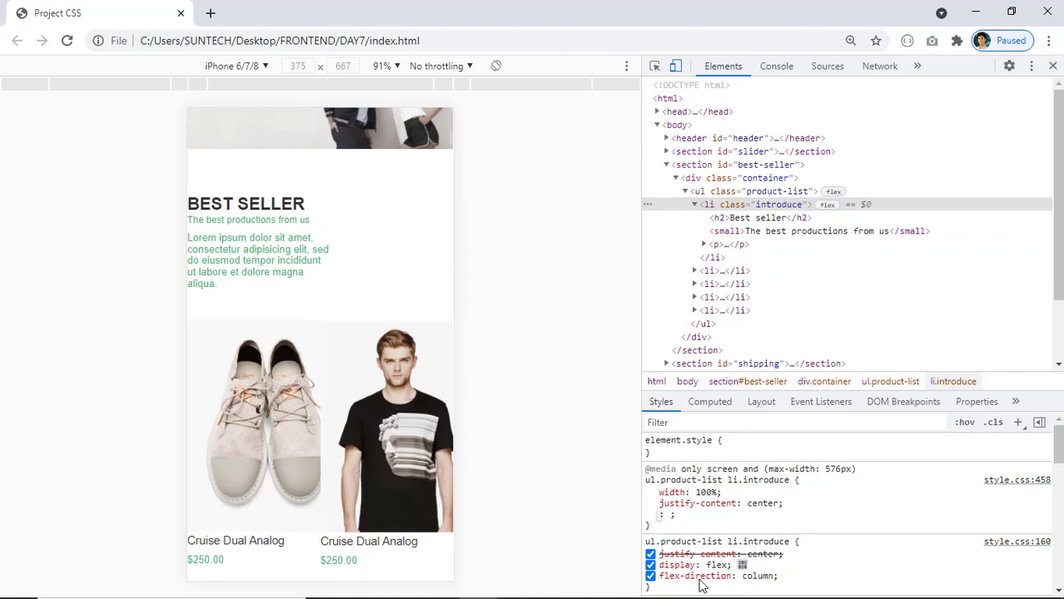
Replace justify-content with align-items: center in the mobile li.introduce rule in DevTools.
left_click(725, 505)
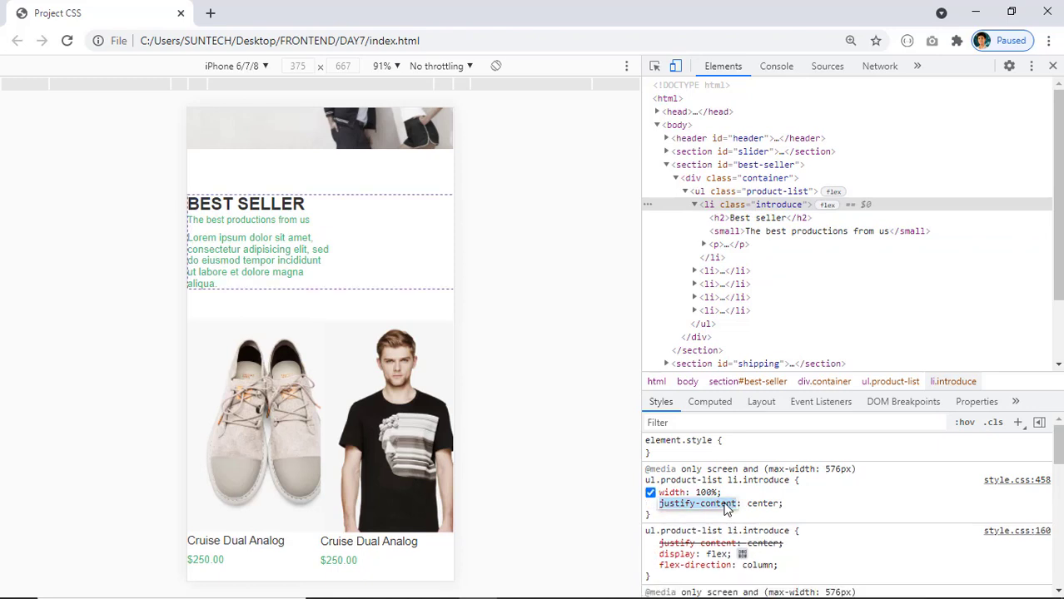
type("align-items")
key("Return")
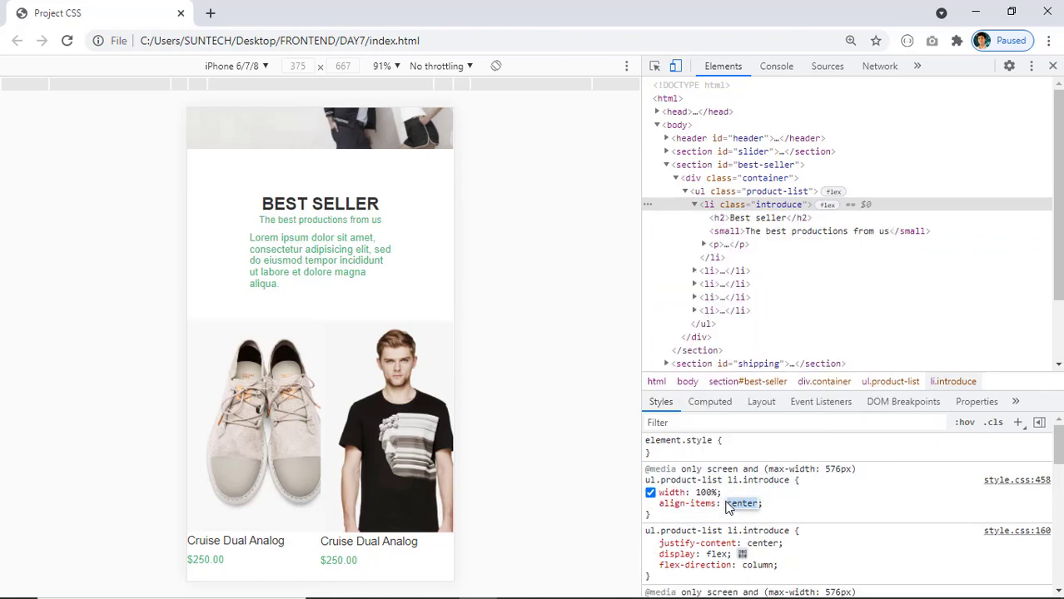
key("Return")
key("Escape")
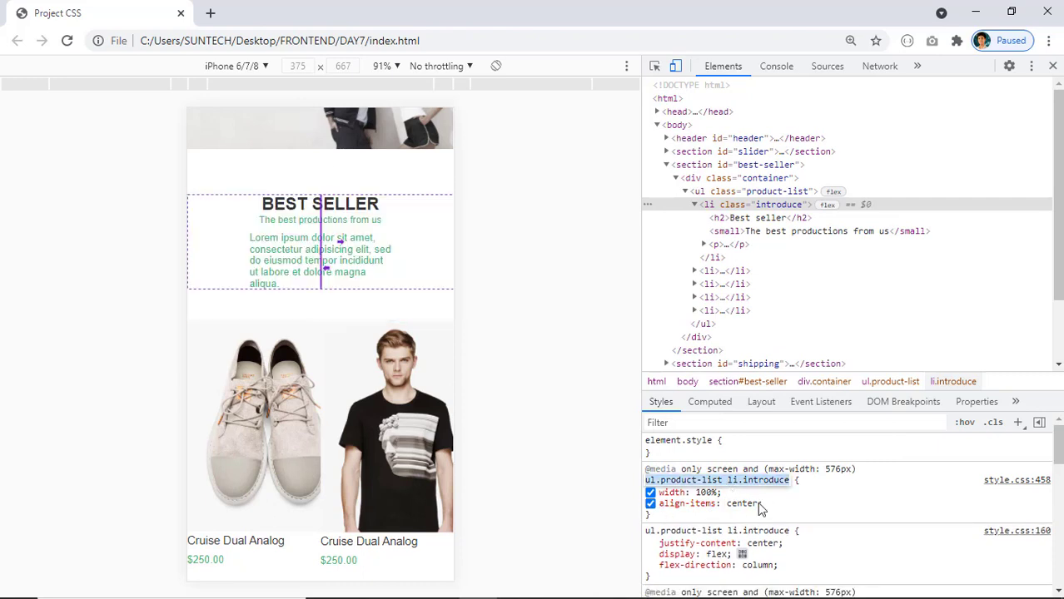
left_click_drag(762, 504, 659, 492)
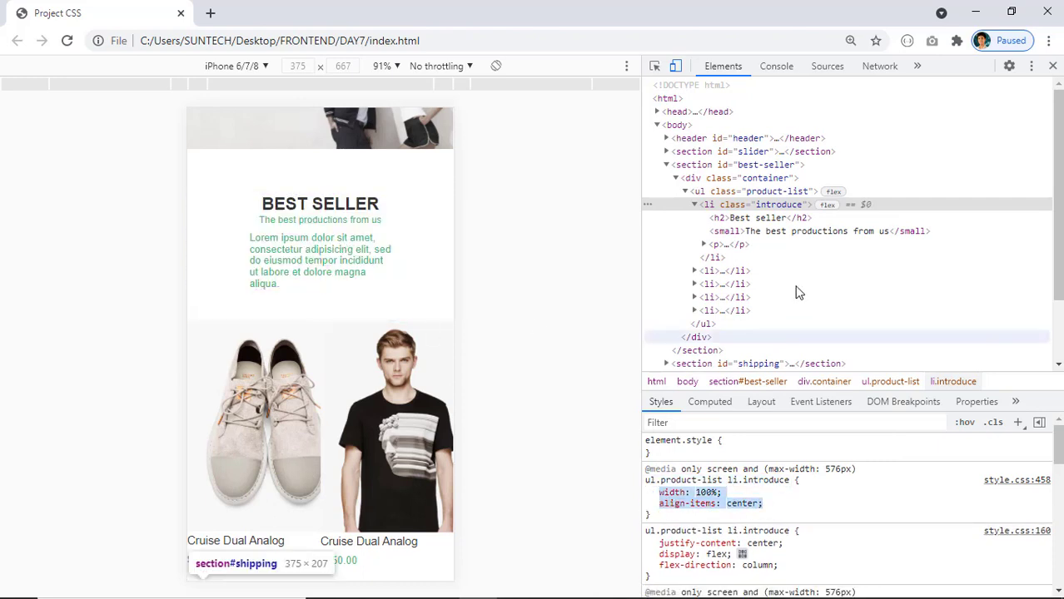
Inspect the subtitle, heading and intro paragraph, examining the paragraph's 200px max-width.
left_click(752, 232)
left_click(741, 219)
left_click(745, 232)
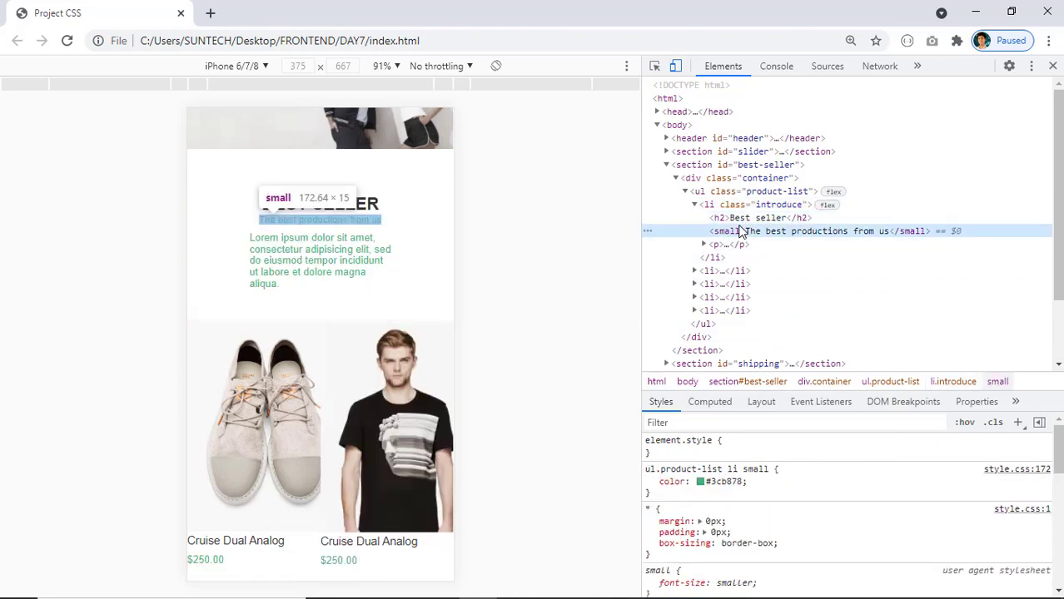
left_click(741, 219)
left_click(742, 205)
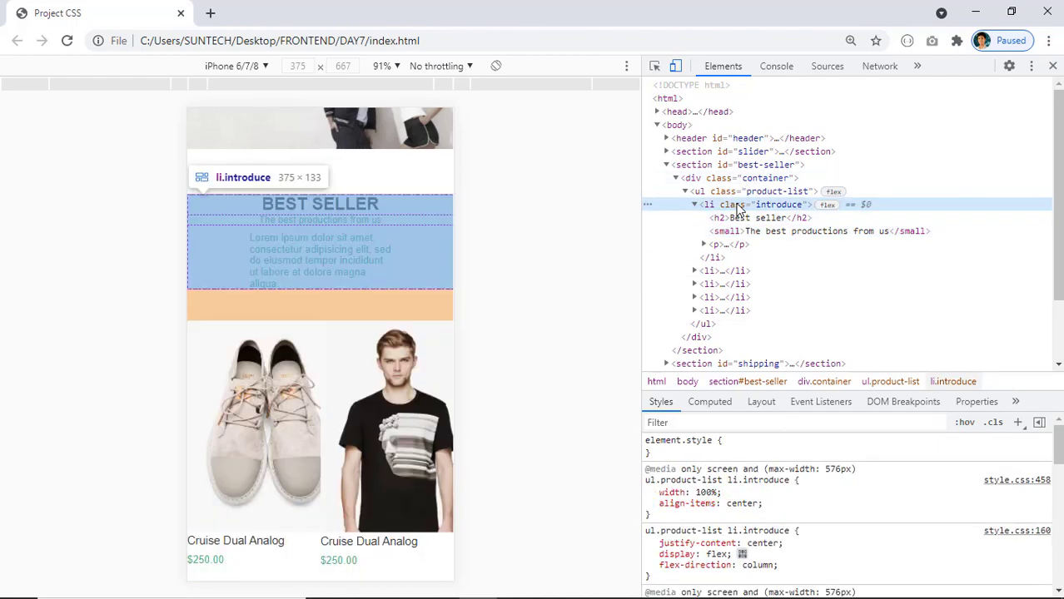
left_click(727, 244)
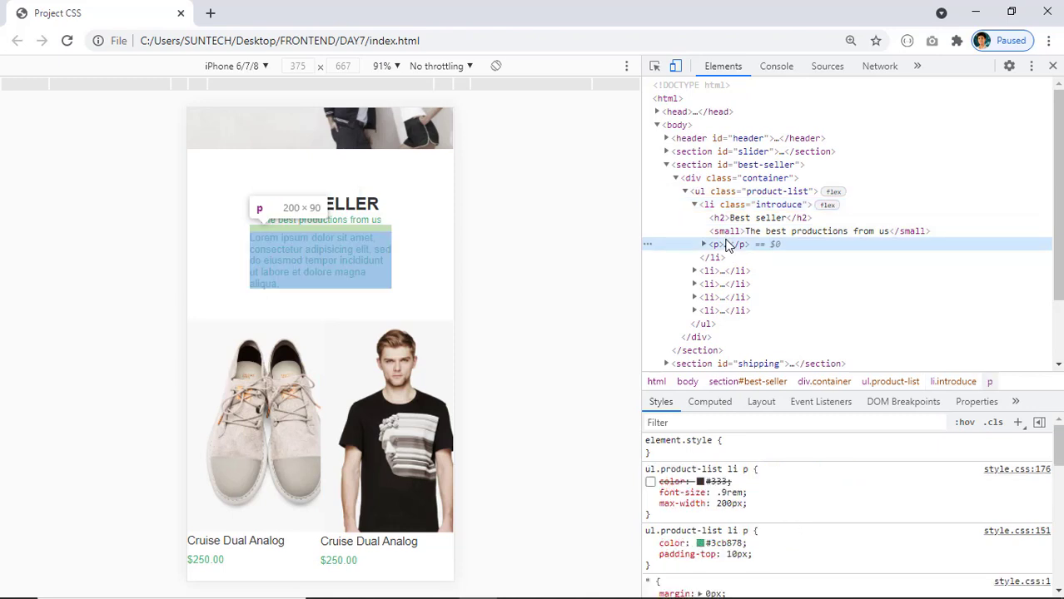
left_click(726, 504)
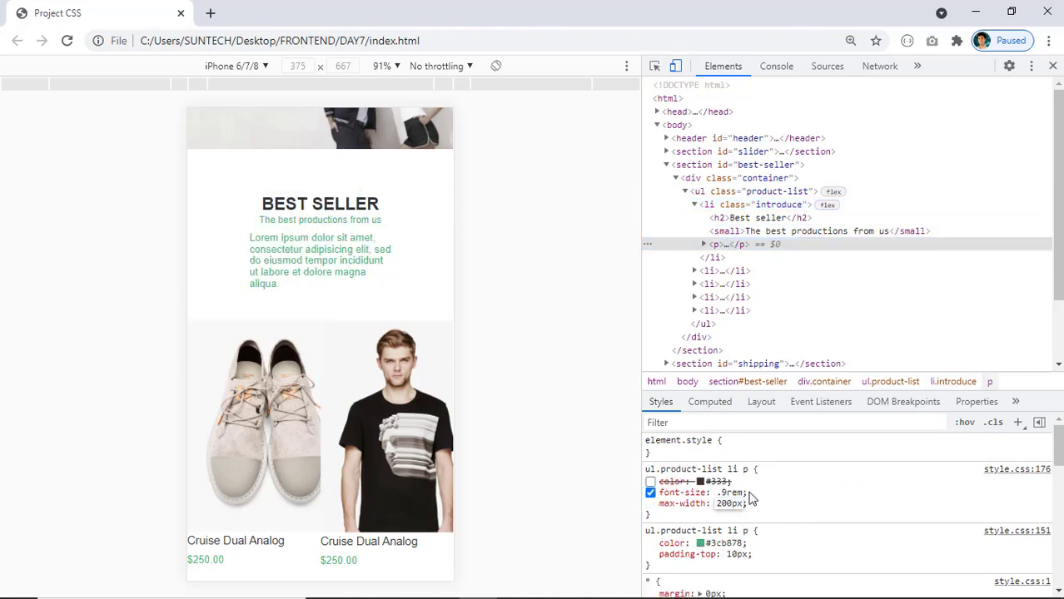
key("ctrl+a")
left_click(744, 205)
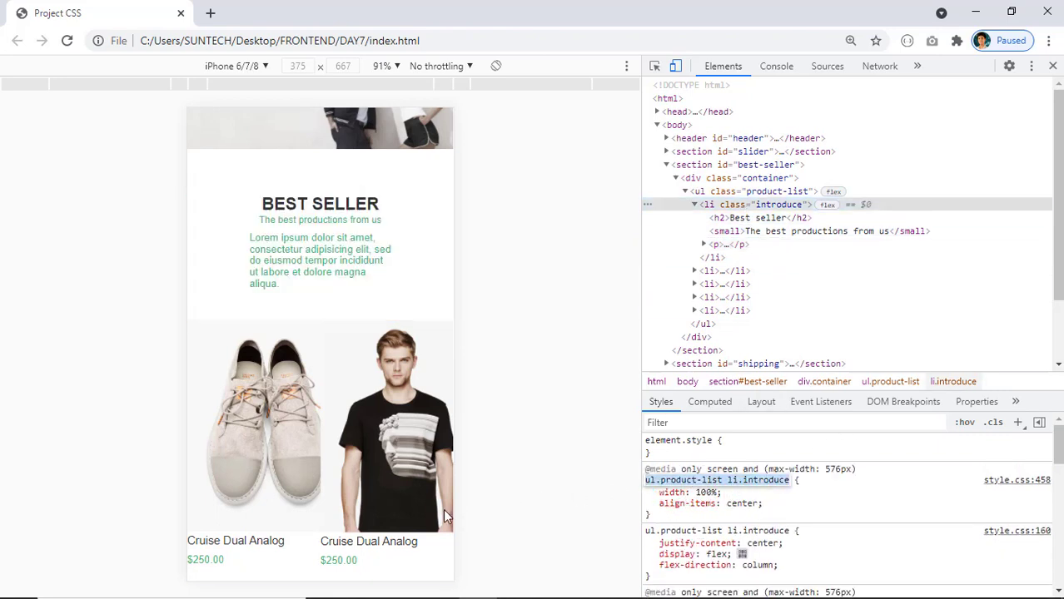
Add align-items: center under width: 100% in style.css's li.introduce rule and save.
key("alt+Tab")
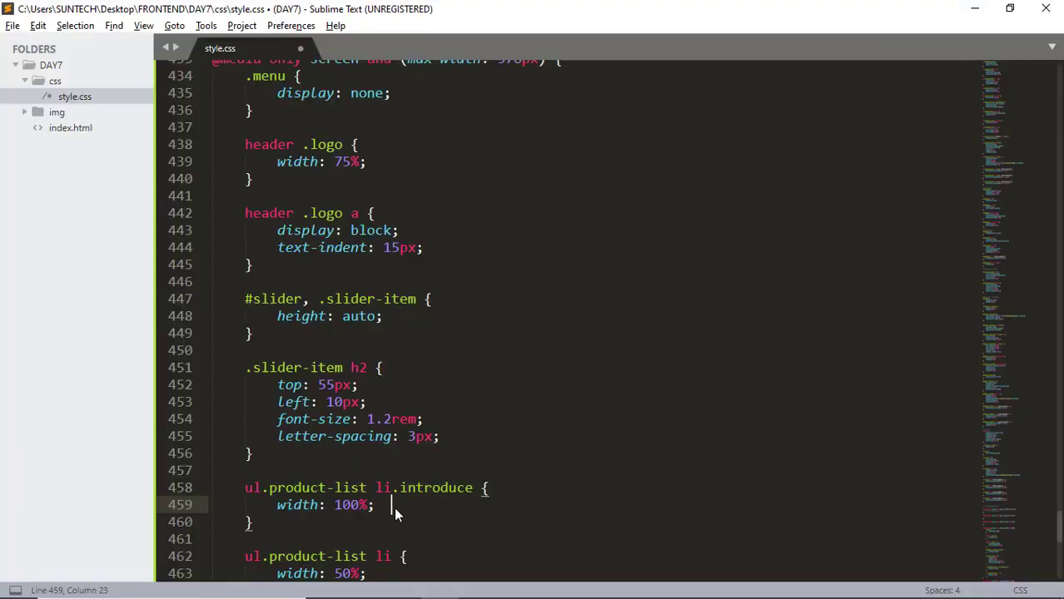
left_click(393, 507)
key("BackSpace")
key("BackSpace")
key("Return")
type("j")
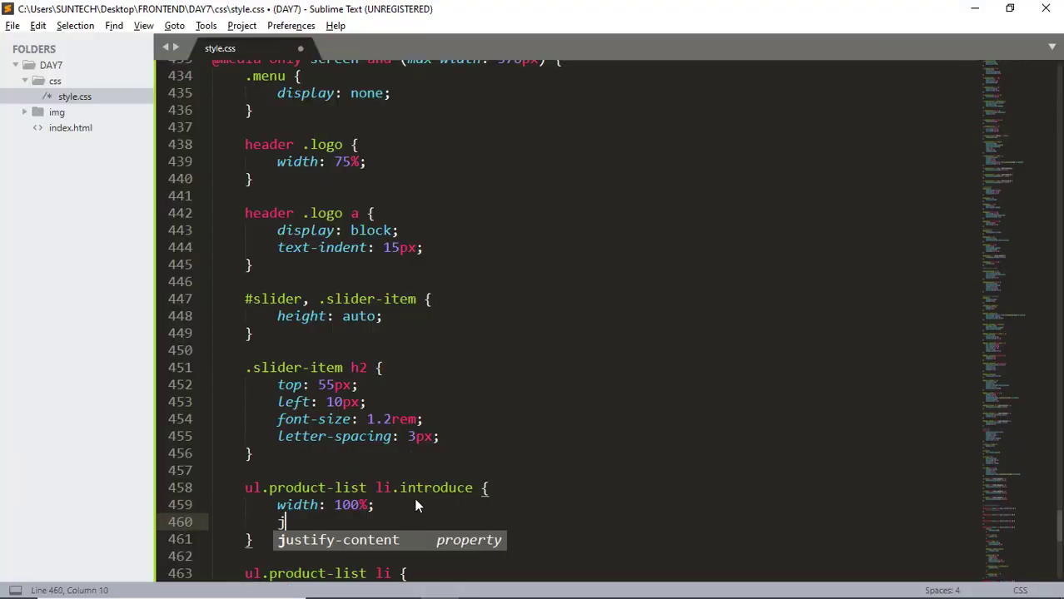
key("BackSpace")
type("ali")
key("Return")
type("co")
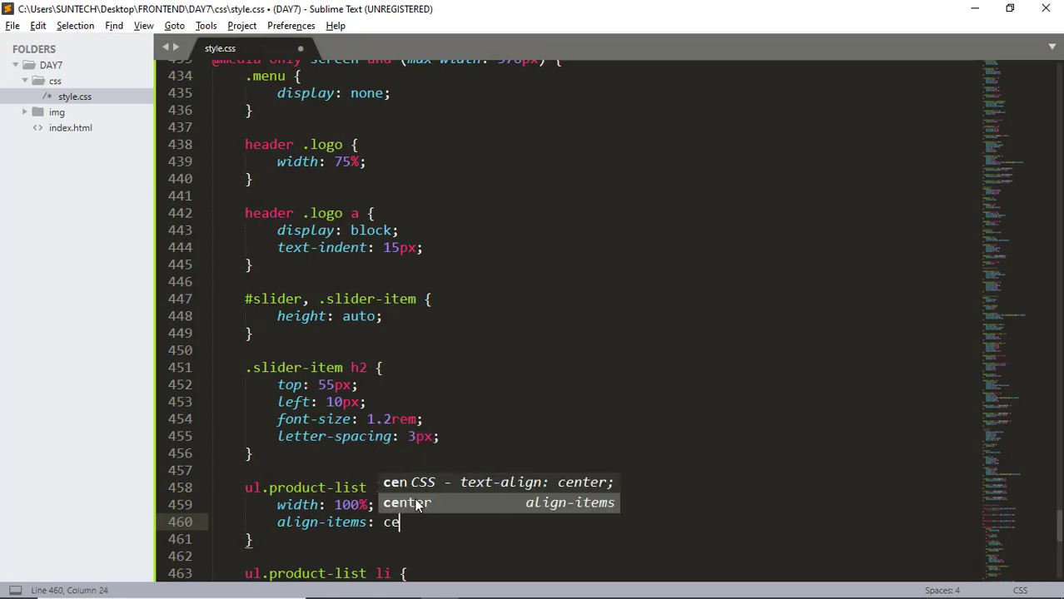
key("Return")
key("ctrl+s")
key("alt+Tab")
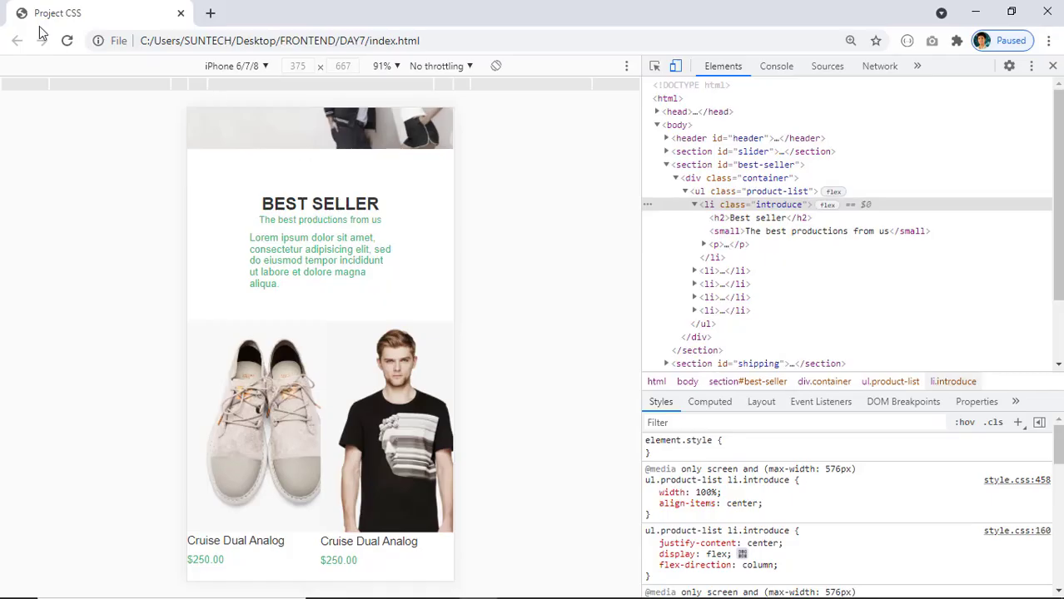
Reload, inspect the intro paragraph, and toggle its 200px max-width off and on to compare.
left_click(67, 40)
left_click(722, 244)
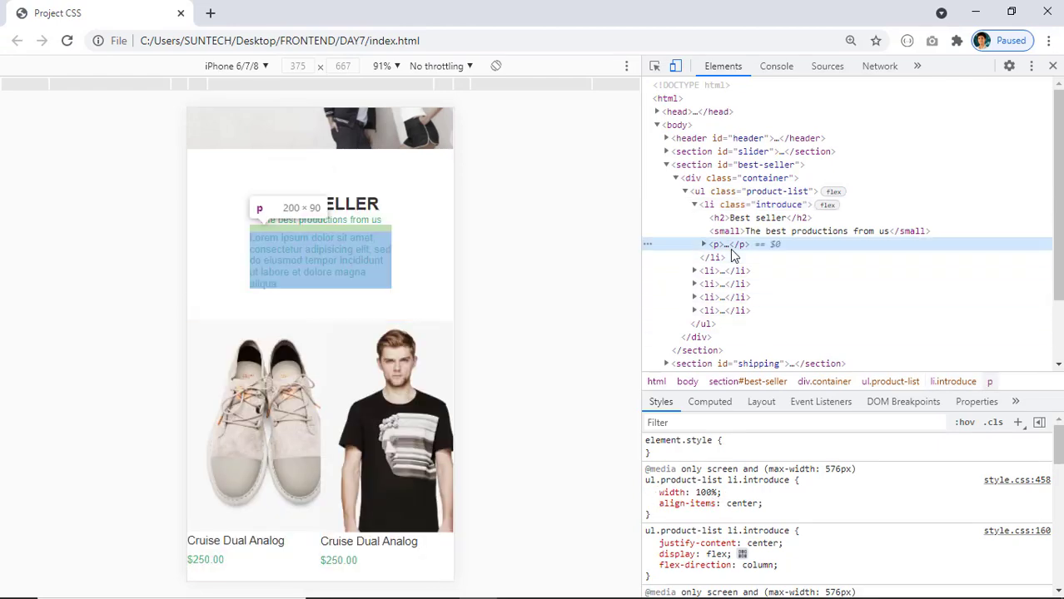
double_click(716, 469)
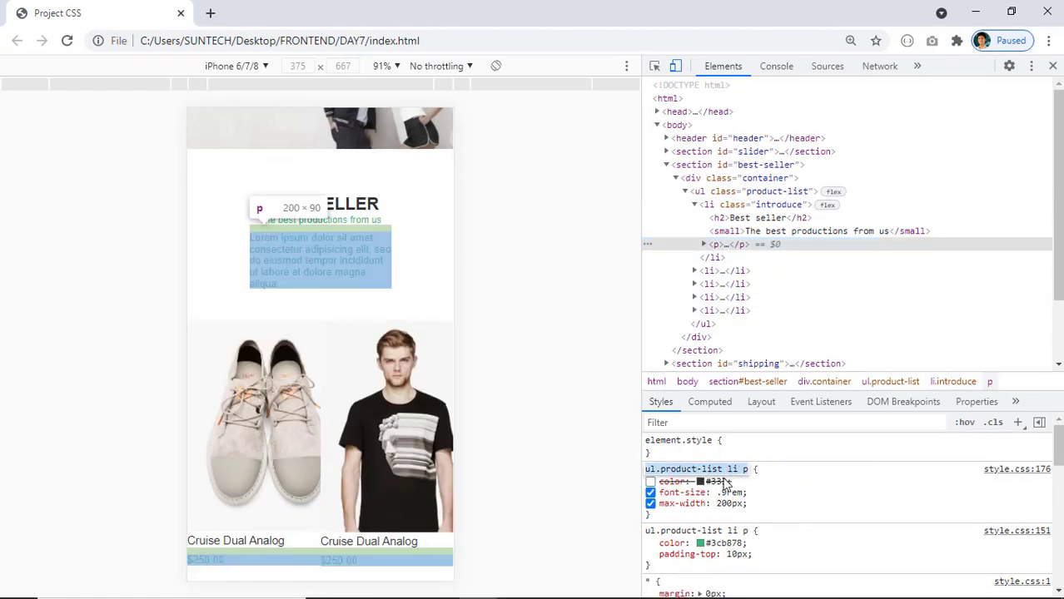
double_click(716, 531)
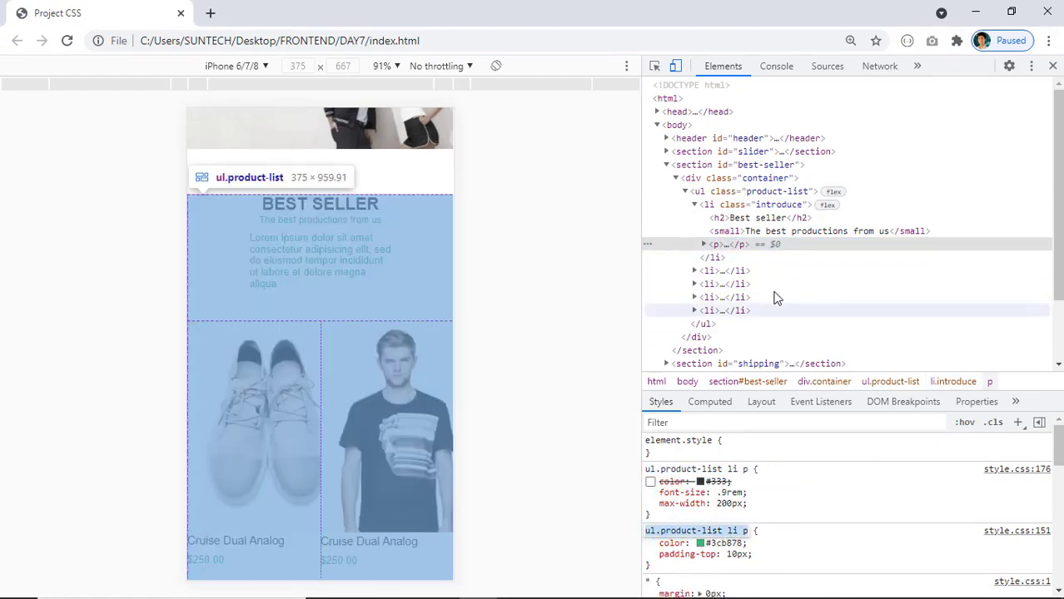
key("Escape")
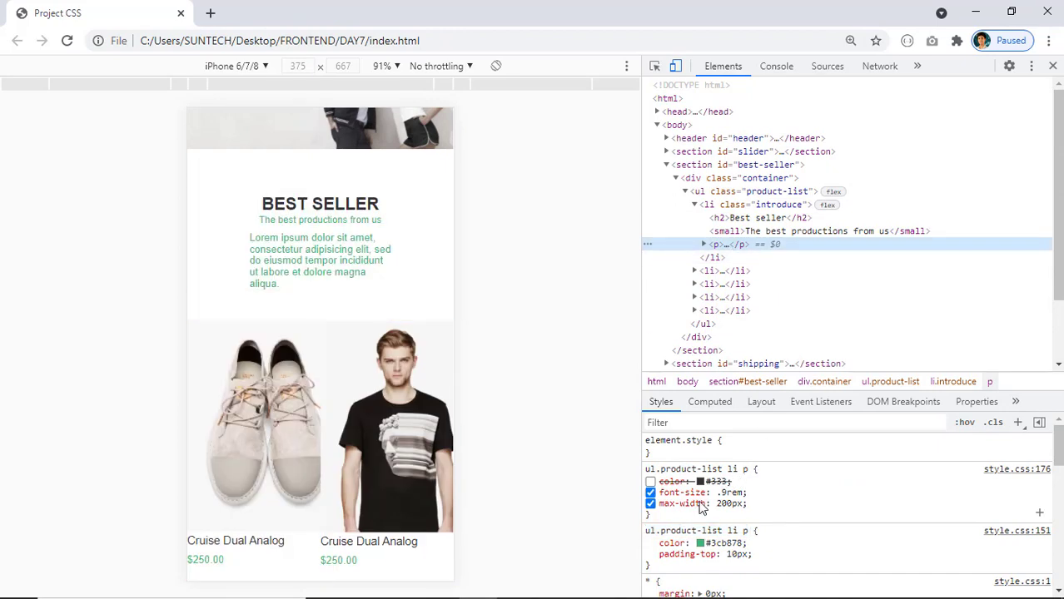
left_click(650, 503)
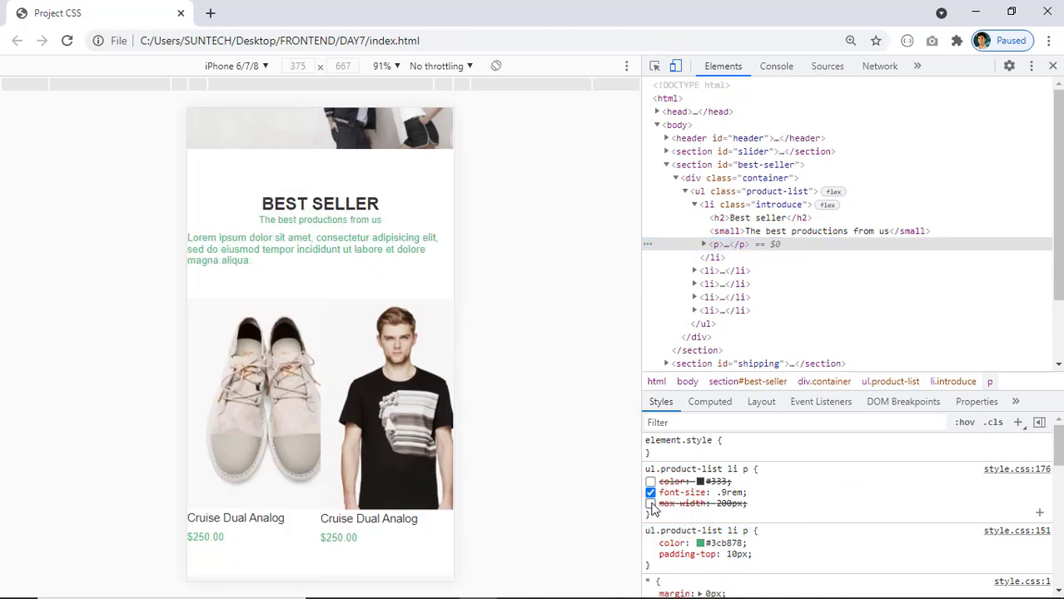
left_click(650, 504)
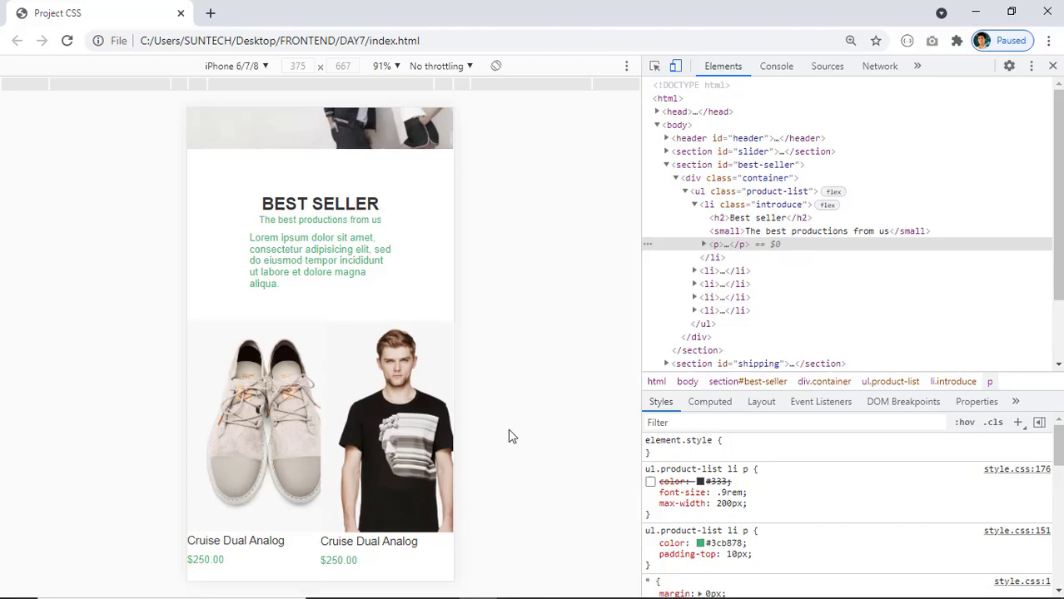
key("alt+Tab")
Add a mobile ul.product-list li p rule with max-width: 70%, save, and reload Chrome.
left_click(314, 543)
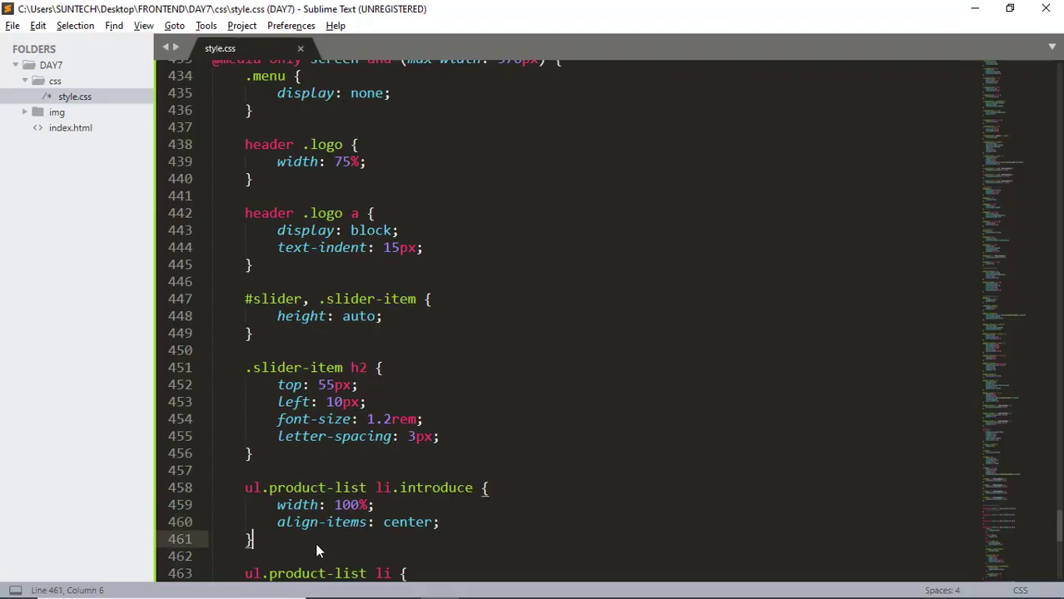
key("Down")
key("Down")
key("End")
key("BackSpace")
type("p {")
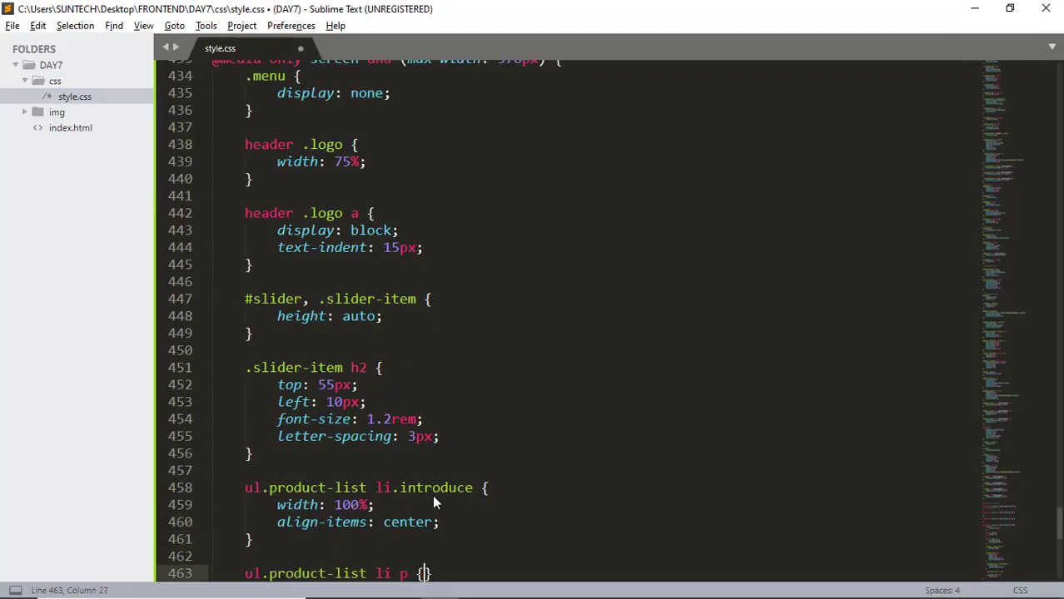
key("Return")
type("max")
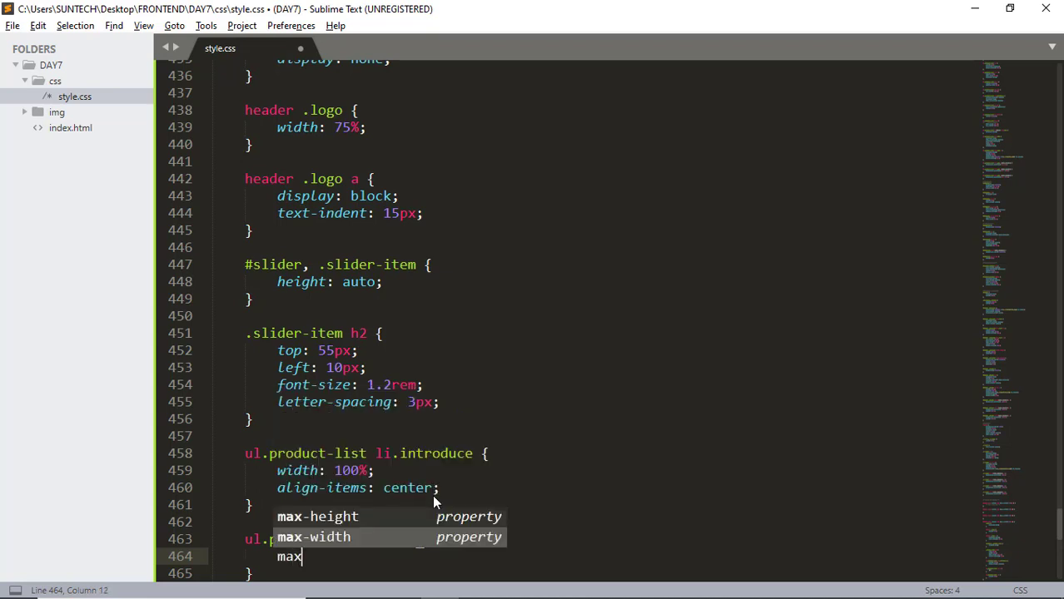
key("Return")
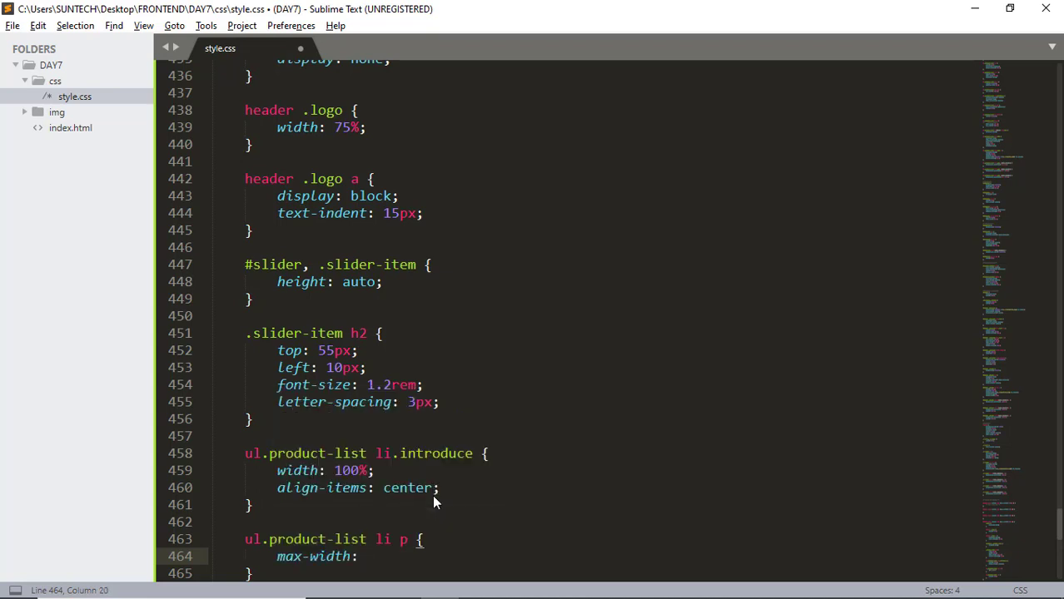
type("70%;")
key("ctrl+s")
key("alt+Tab")
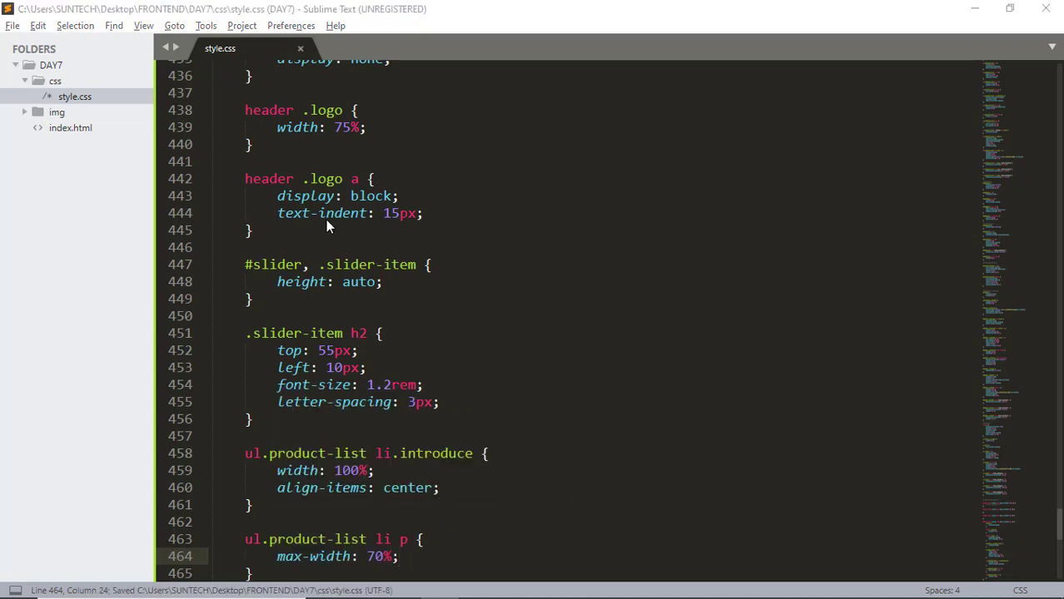
left_click(70, 42)
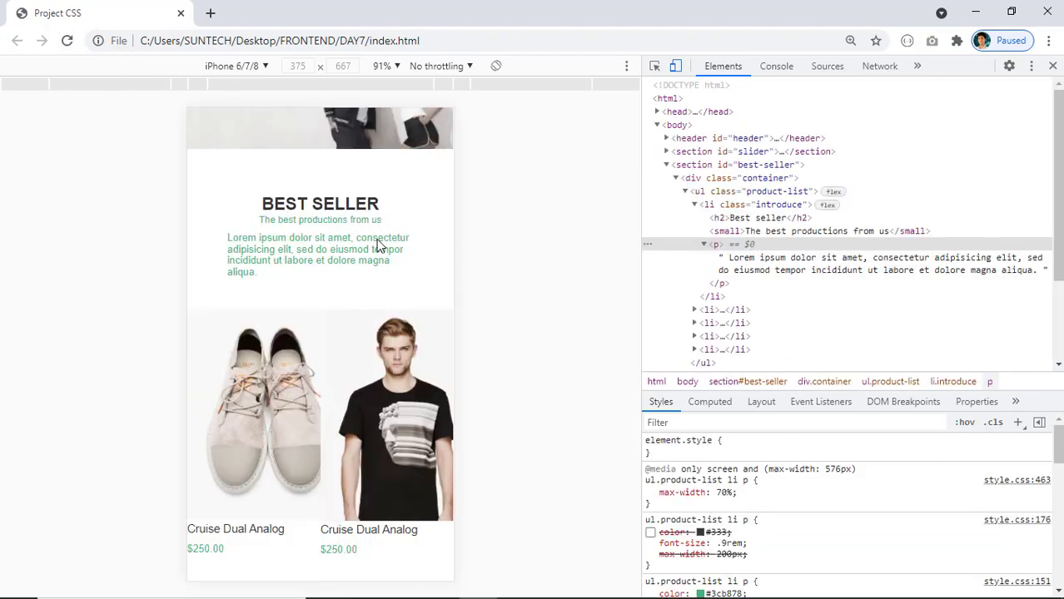
Change the paragraph's max-width to 80%, save, and reload the page.
key("alt+Tab")
double_click(375, 556)
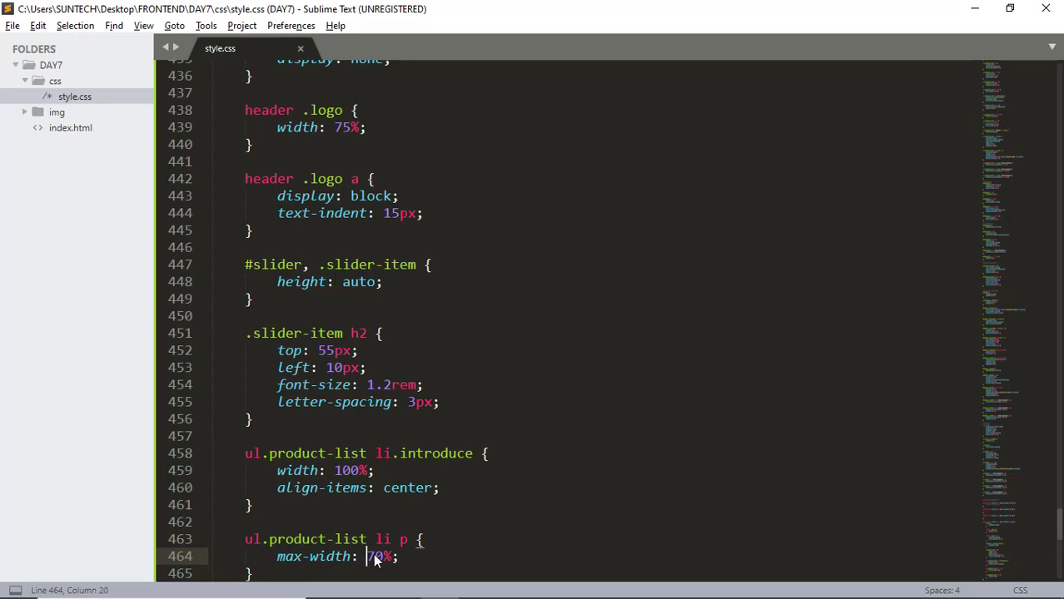
type("80")
key("ctrl+s")
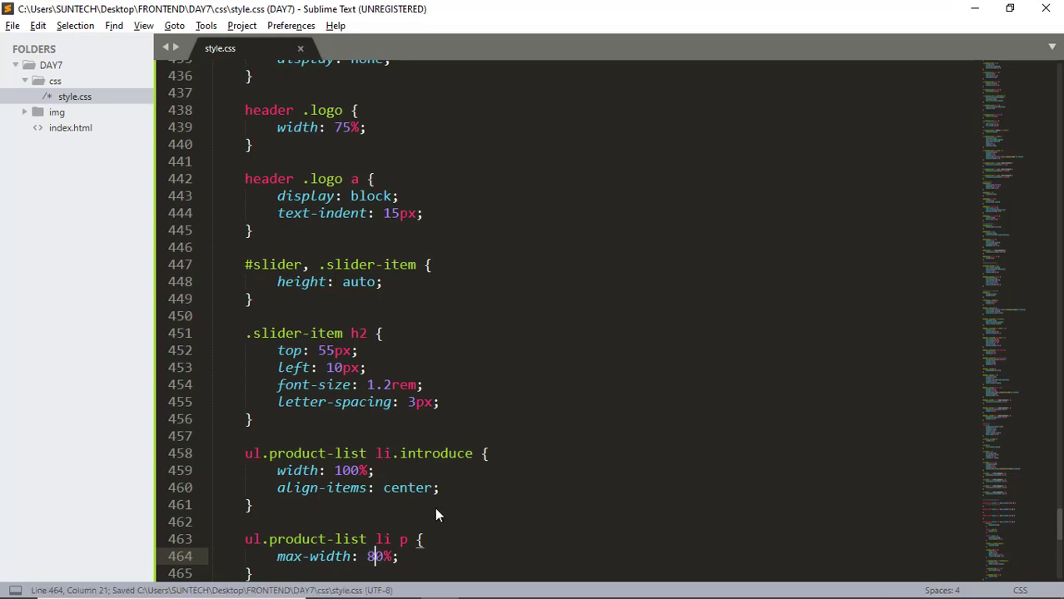
key("alt+Tab")
left_click(67, 41)
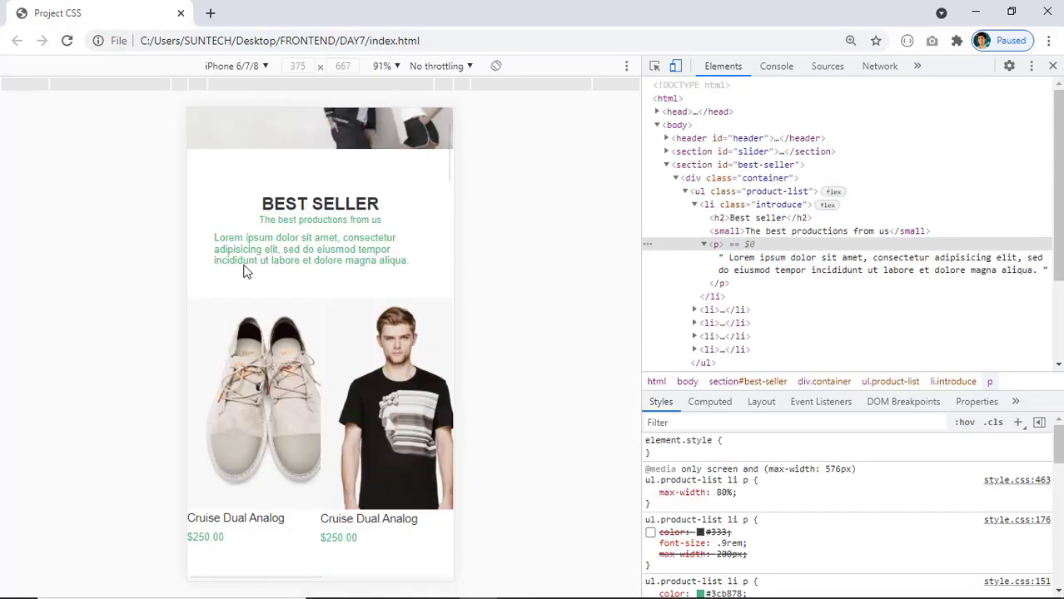
Inspect the intro paragraph and add text-align: center to its mobile ul.product-list li p rule.
left_click(731, 232)
left_click(733, 218)
left_click(729, 231)
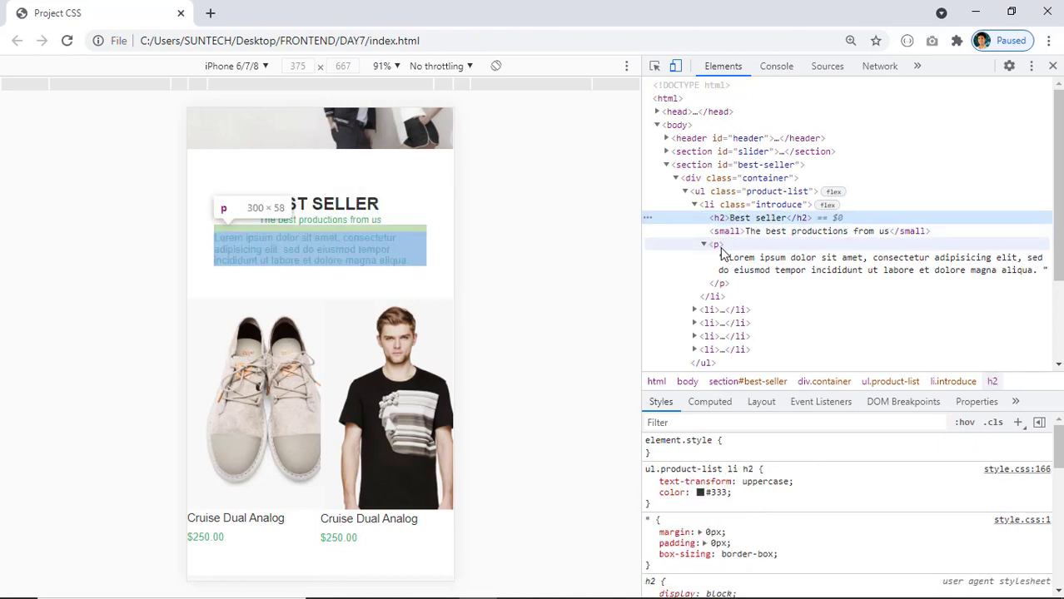
left_click(716, 245)
left_click(696, 506)
type("text-align")
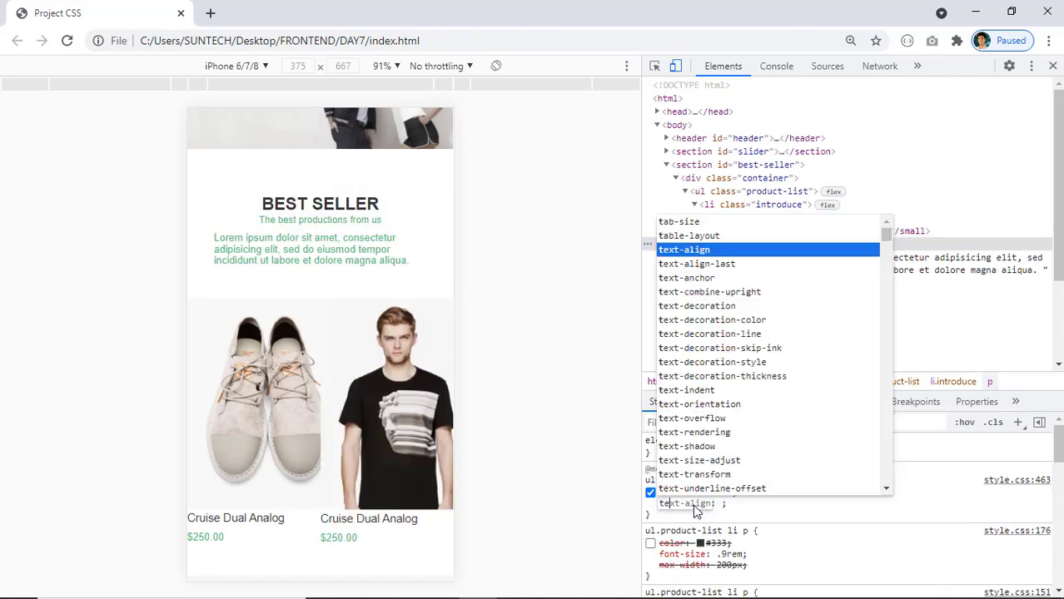
key("Return")
type("c")
key("Return")
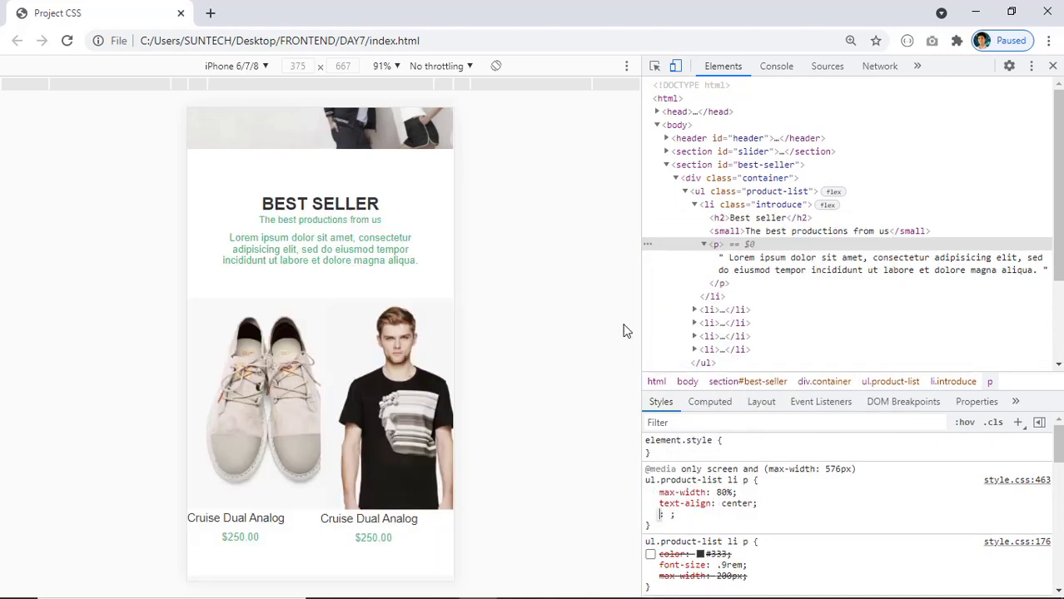
key("alt+Tab")
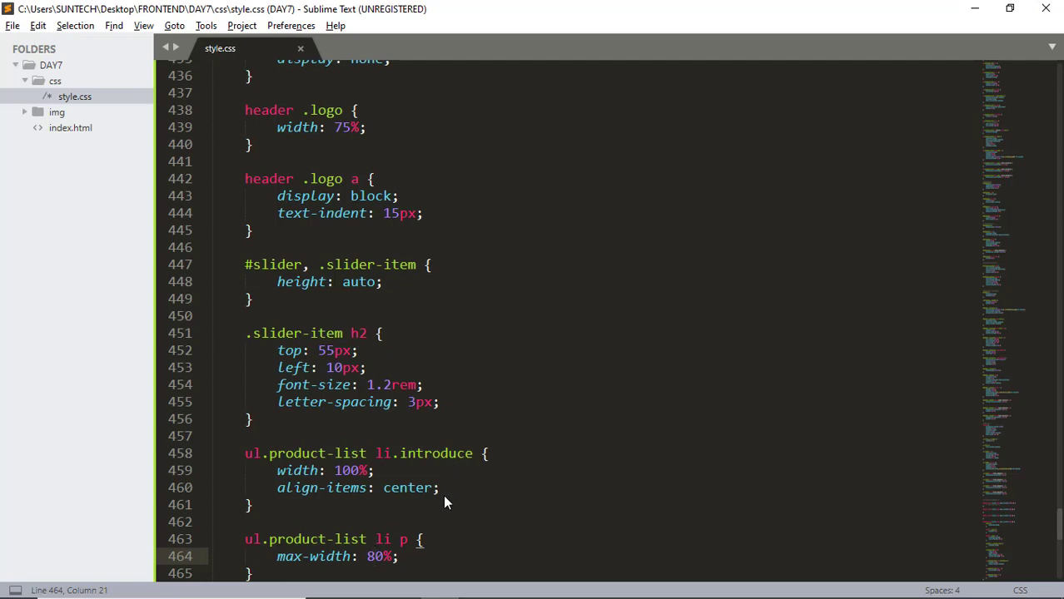
Add text-align: center below max-width in ul.product-list li p, save, and reload Chrome.
key("ctrl+Return")
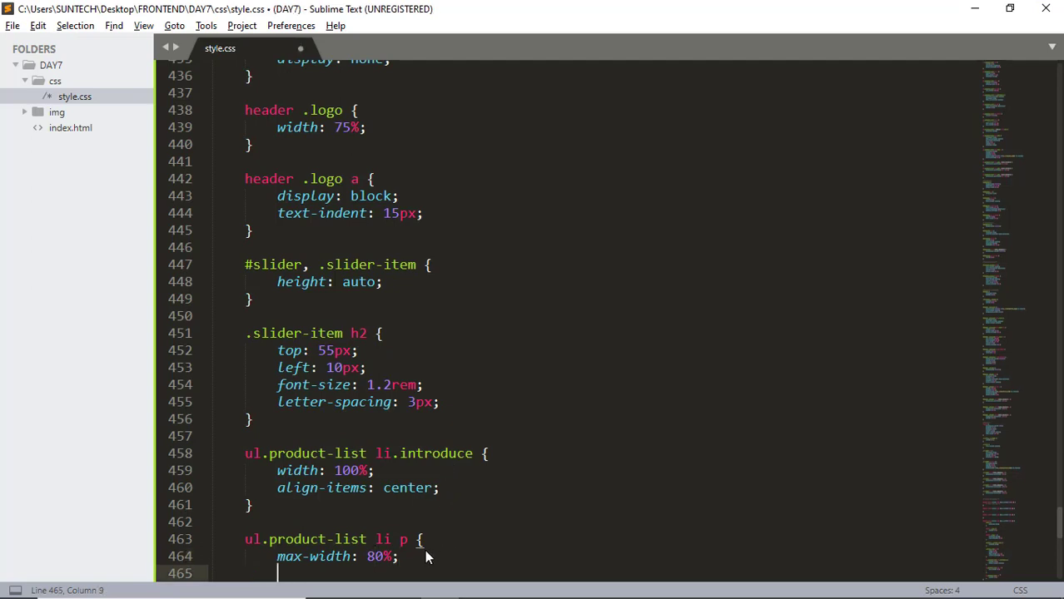
type("text")
key("Down")
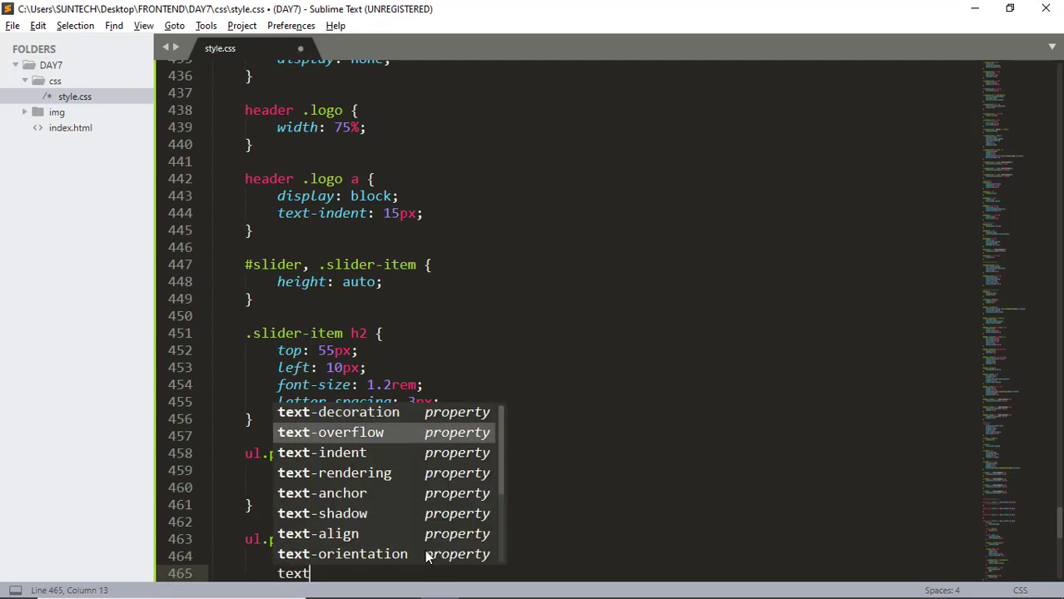
key("Down")
key("Down")
key("Down")
key("Down")
key("Down")
key("Return")
type("ce")
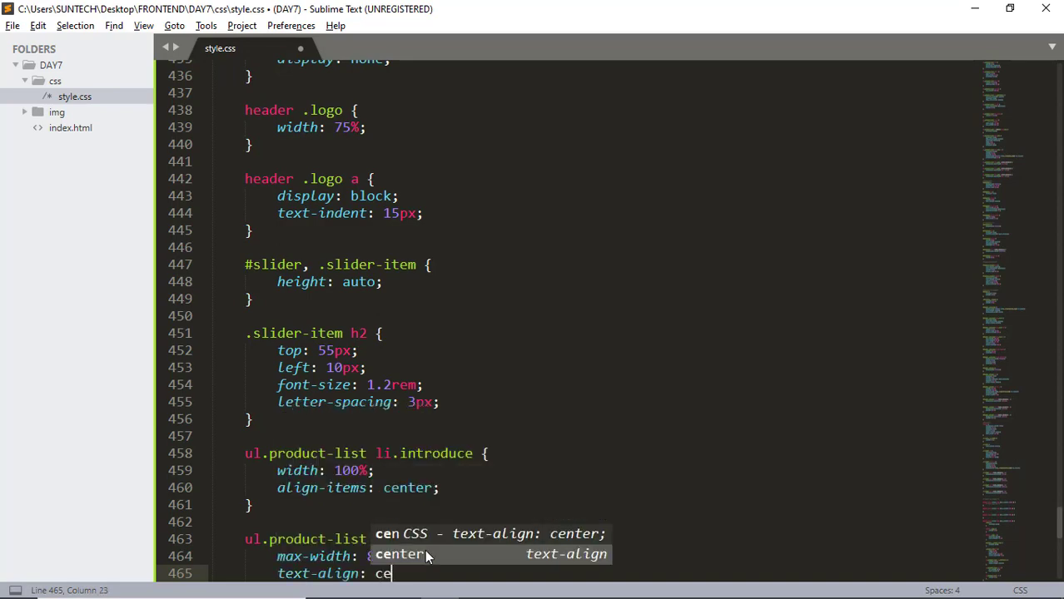
key("Return")
key("ctrl+s")
scroll(433, 437, "down", 3)
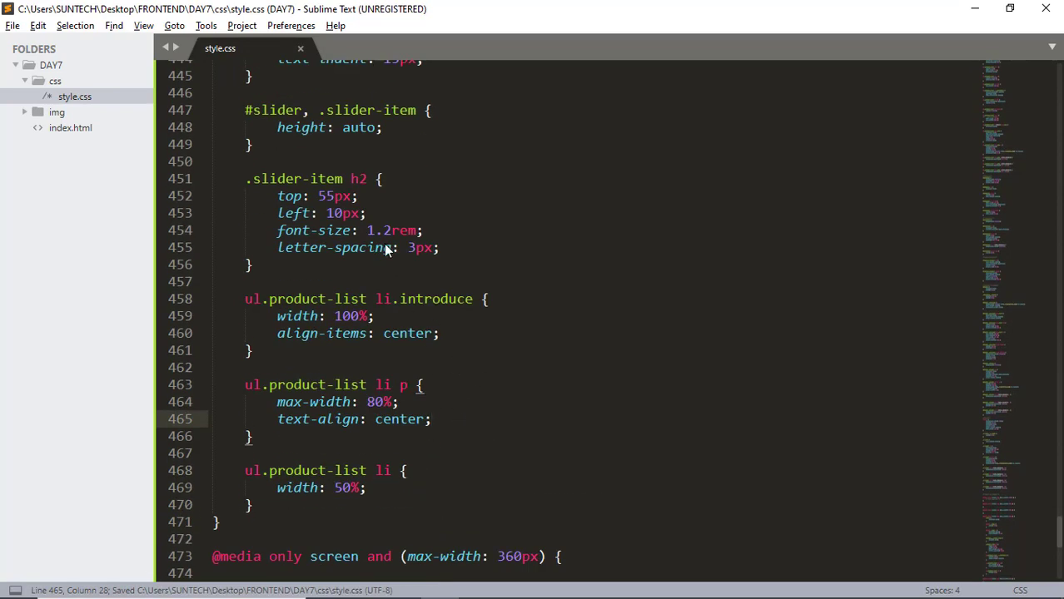
key("alt+Tab")
key("ctrl+r")
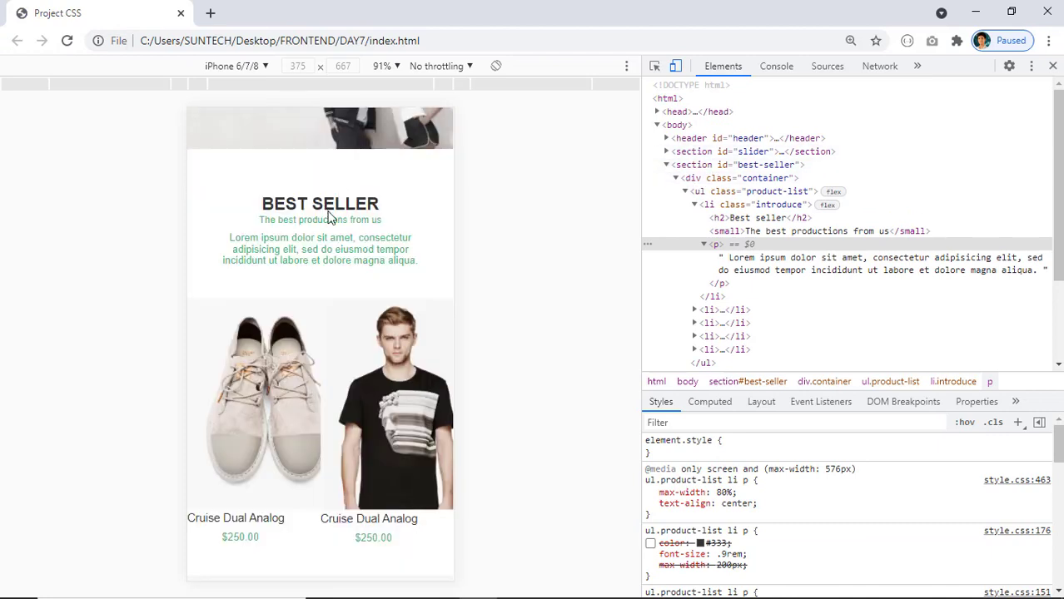
Select section#best-seller and trial a 20px top margin instead of 60px in Styles.
left_click(752, 194)
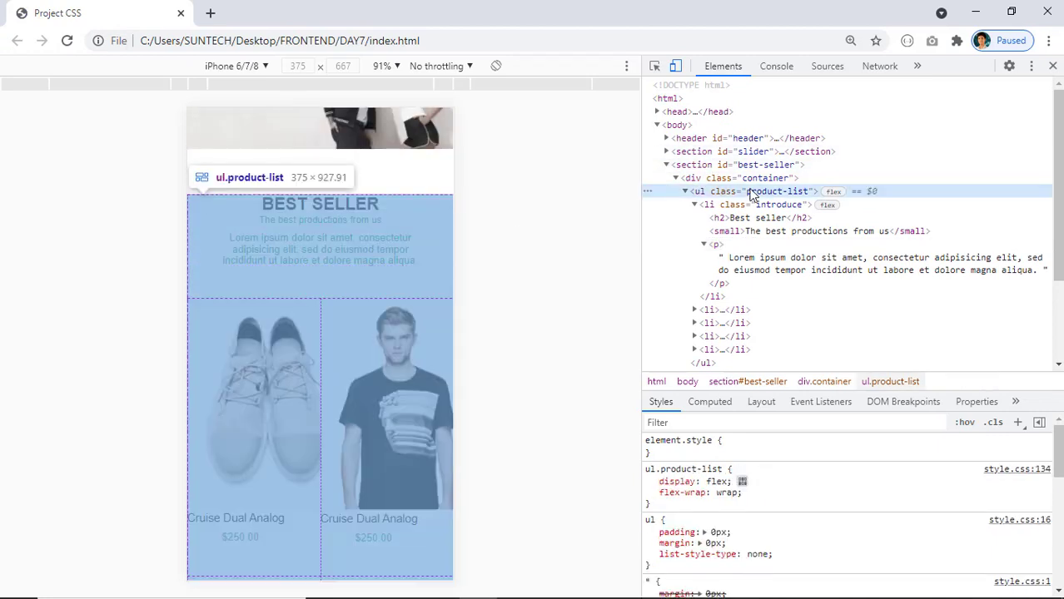
left_click(738, 180)
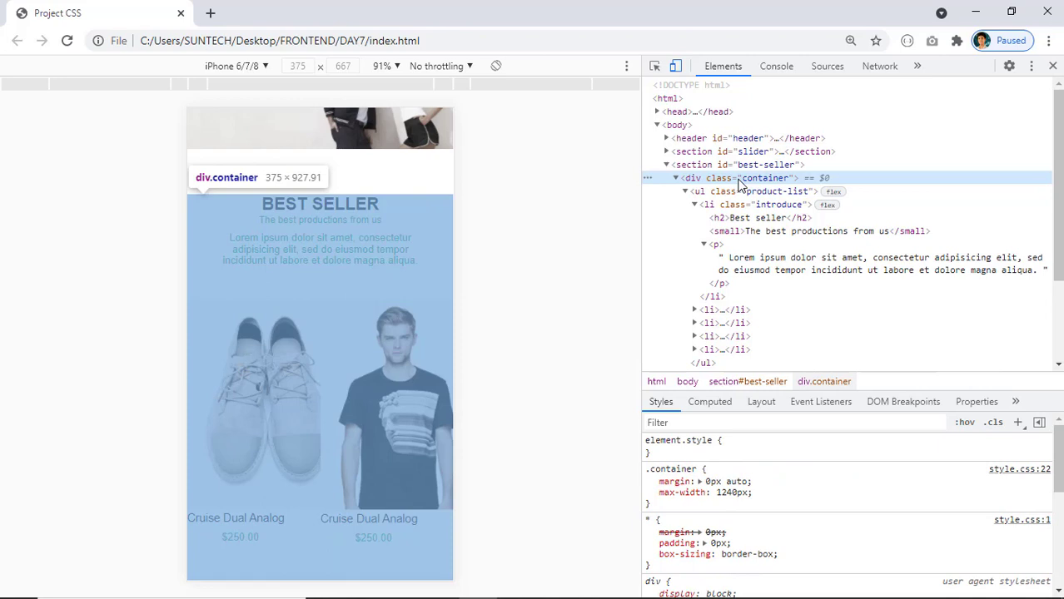
left_click(738, 166)
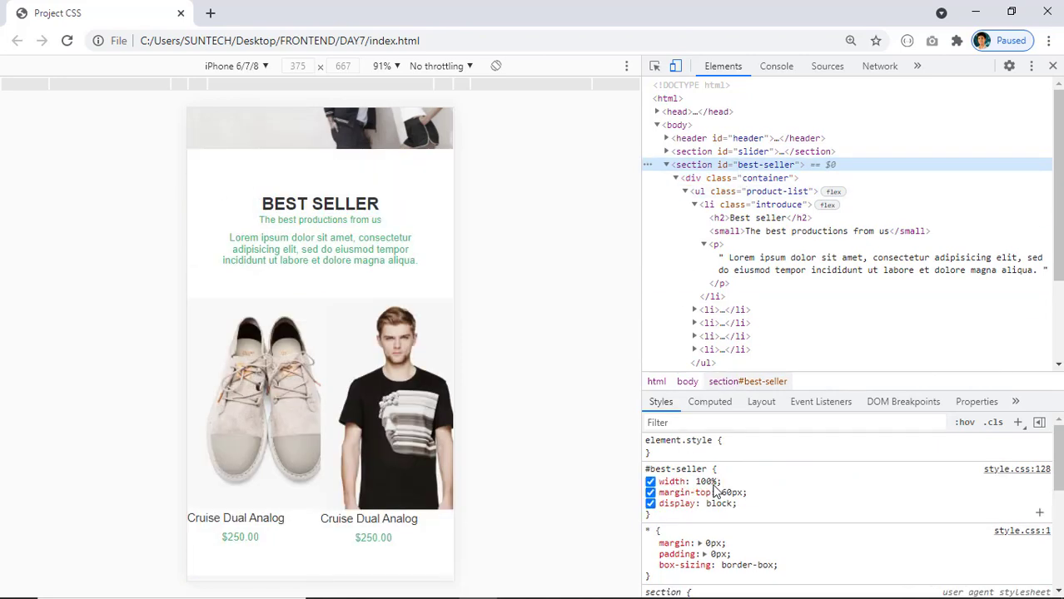
left_click(733, 493)
key("BackSpace")
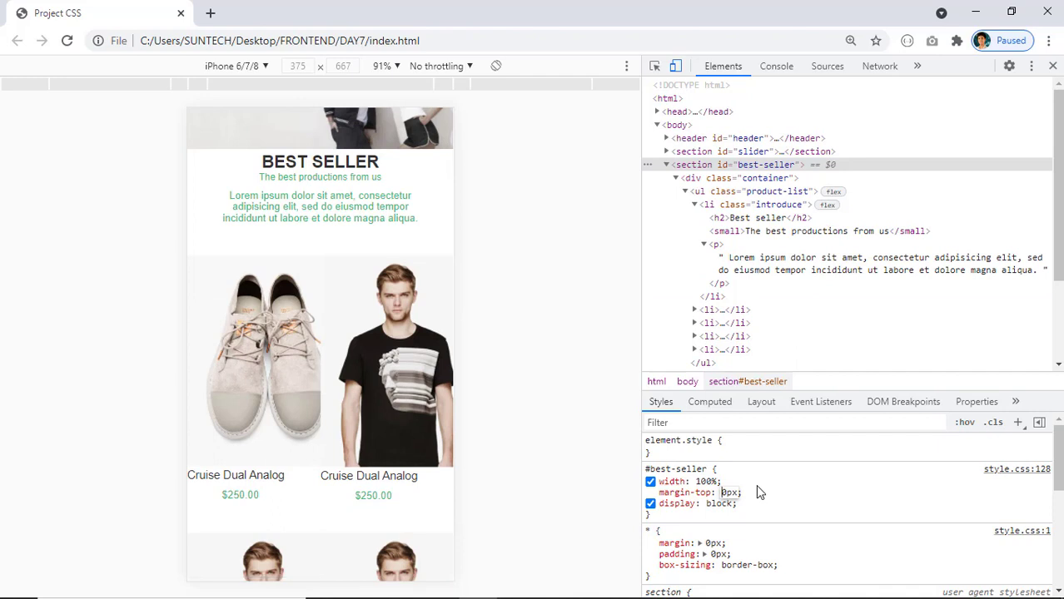
type("1")
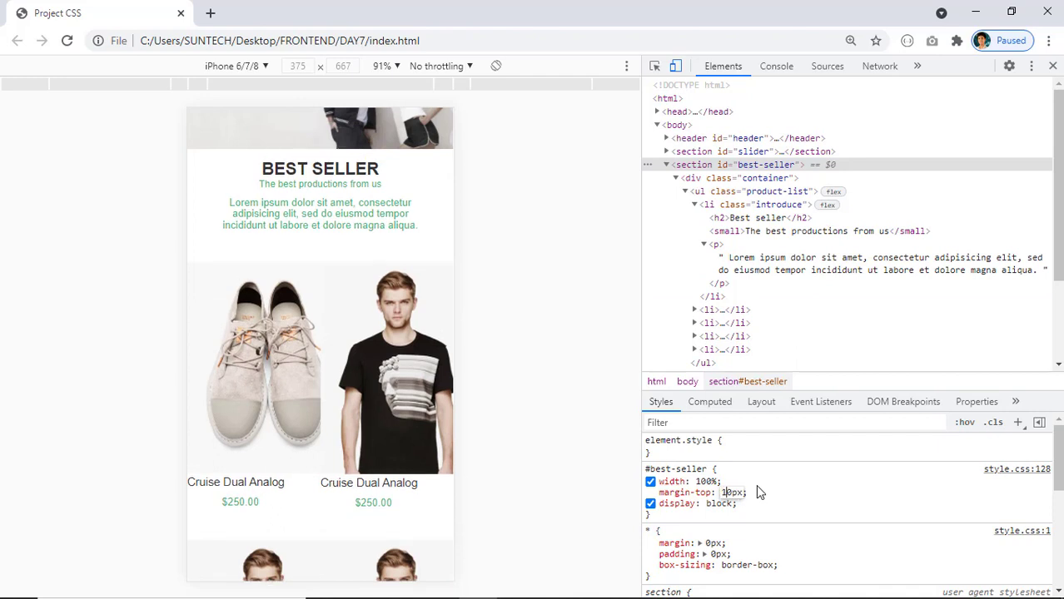
key("BackSpace")
type("2")
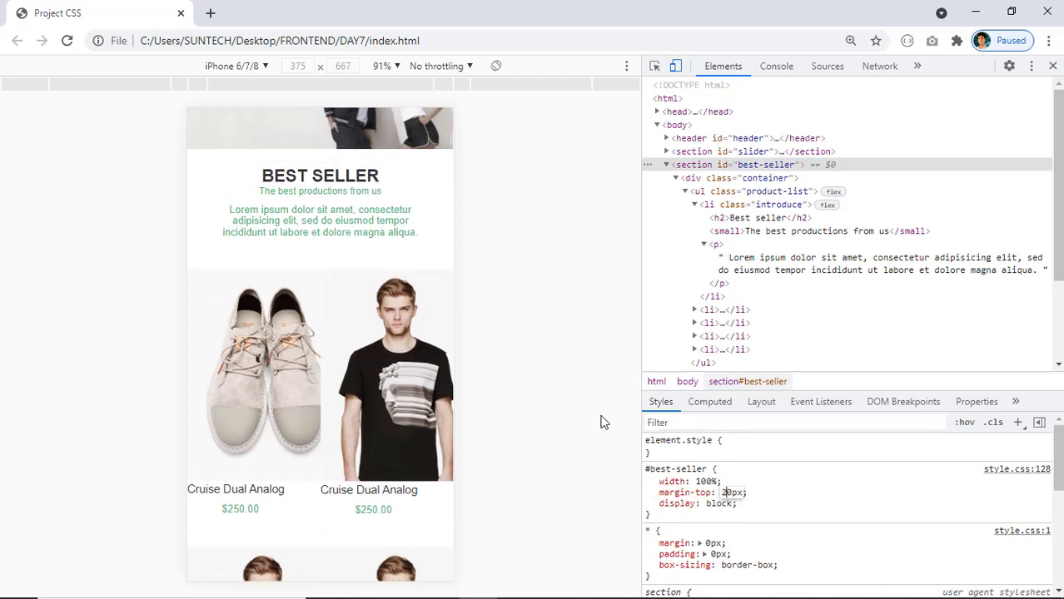
scroll(433, 336, "up", 2)
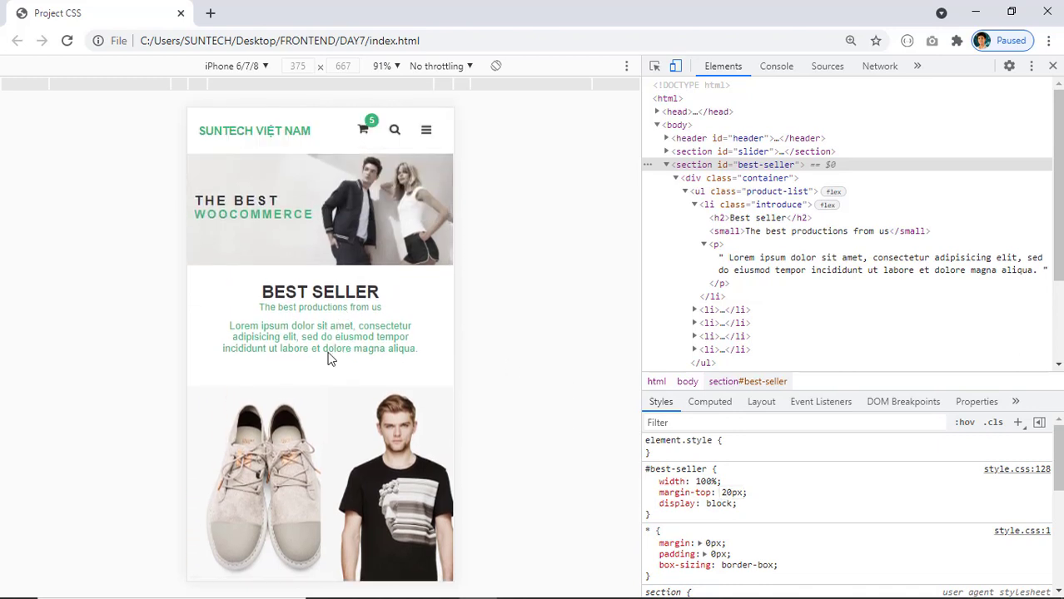
left_click(683, 468)
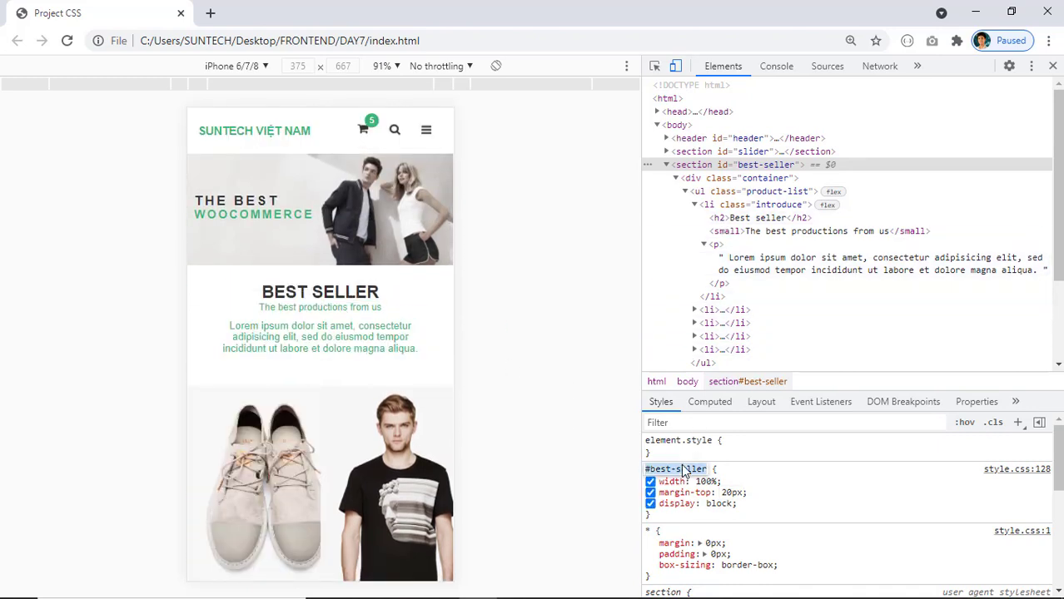
key("alt+Tab")
Add a mobile #best-seller { margin-top: 20px; } rule after .slider-item h2 and save style.css.
scroll(351, 258, "up", 2)
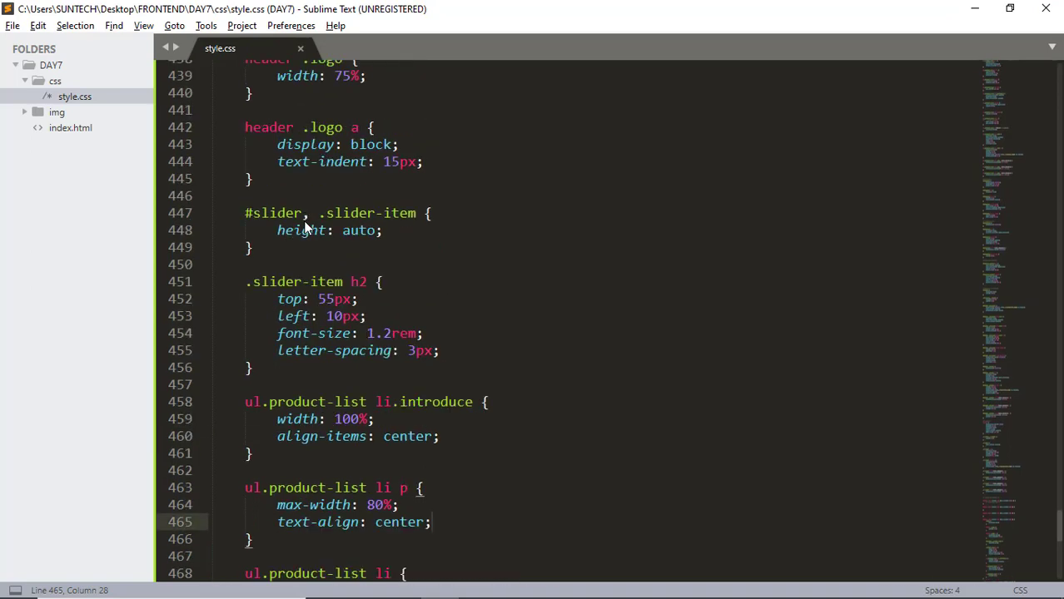
left_click(350, 366)
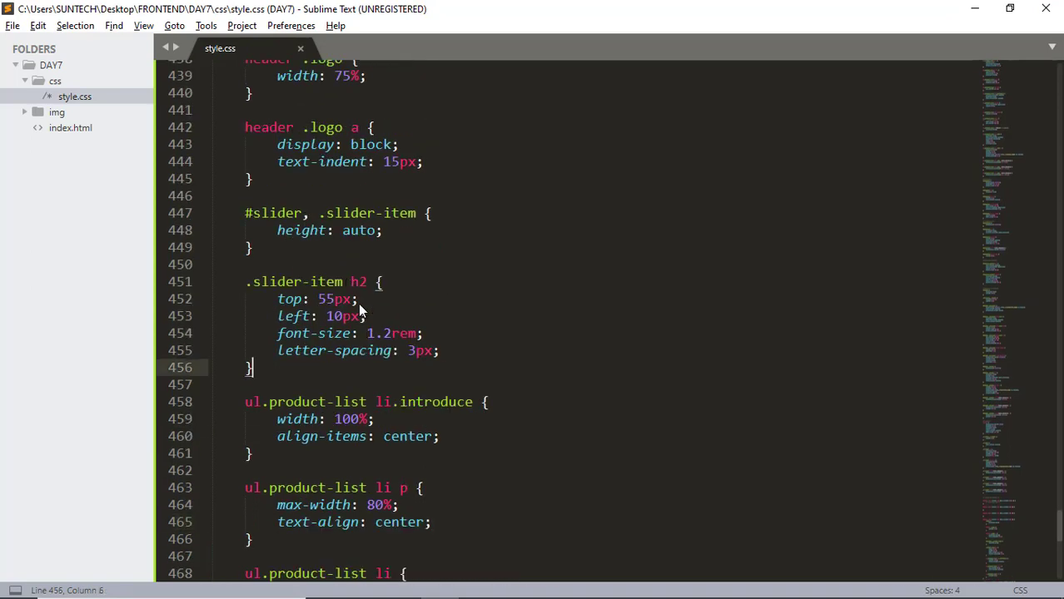
key("Return")
key("Return")
type("#best-seller {")
key("Return")
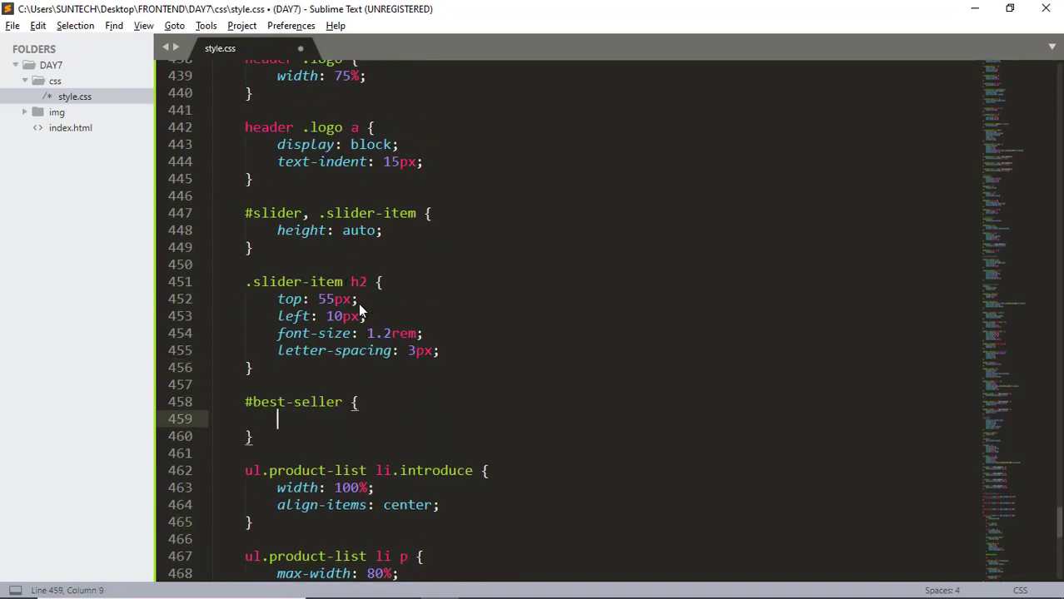
type("mar")
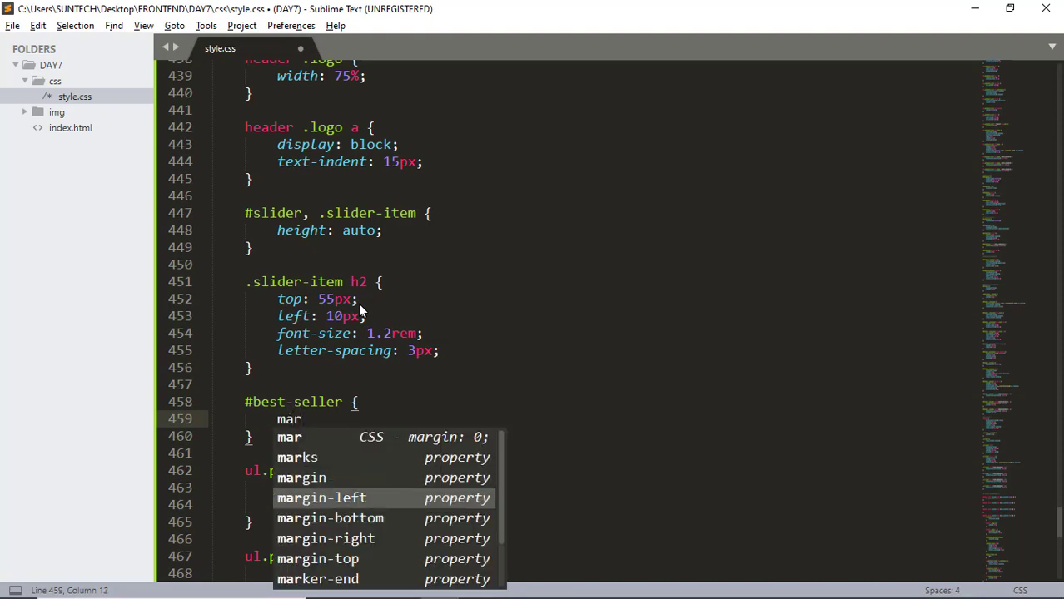
key("Down")
key("Down")
key("Down")
key("Return")
type("30px")
key("Tab")
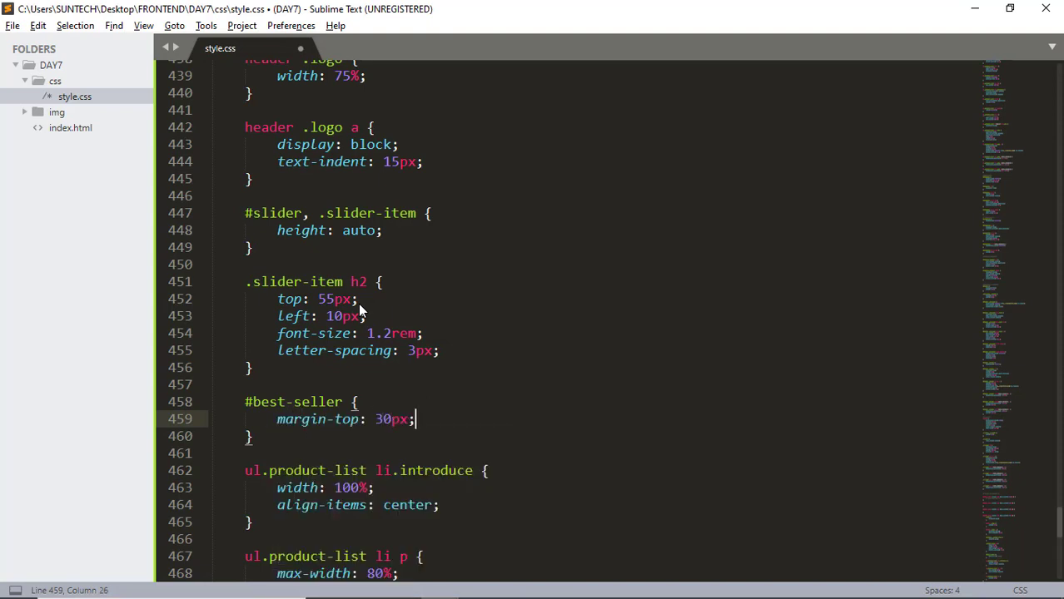
key("BackSpace")
key("BackSpace")
key("BackSpace")
key("BackSpace")
key("BackSpace")
type("20p")
type("x;")
key("ctrl+s")
Reload the preview and scroll through it to check the 20px gap above Best Seller.
key("alt+Tab")
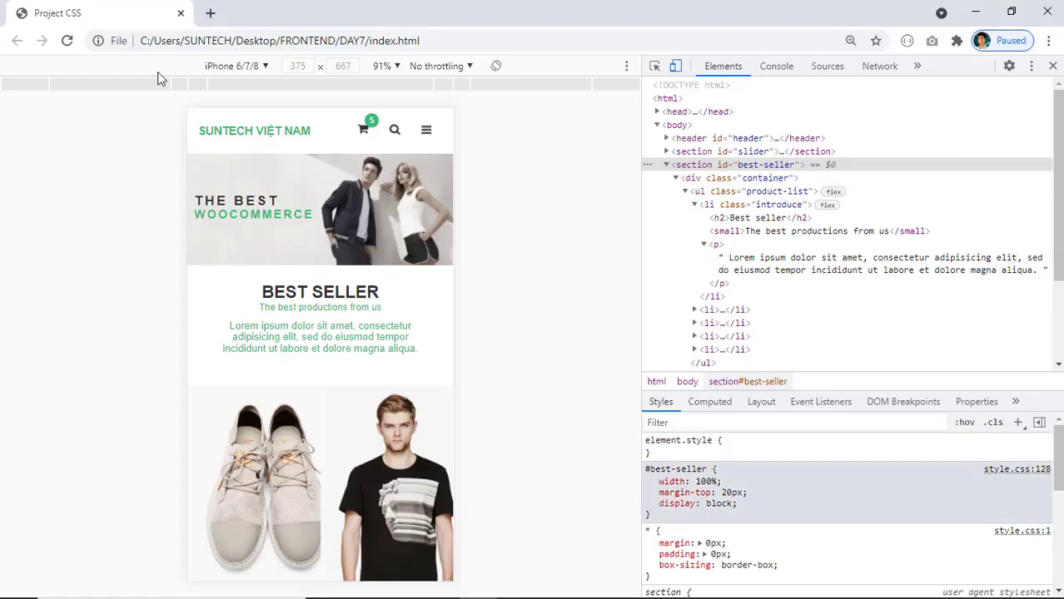
left_click(67, 40)
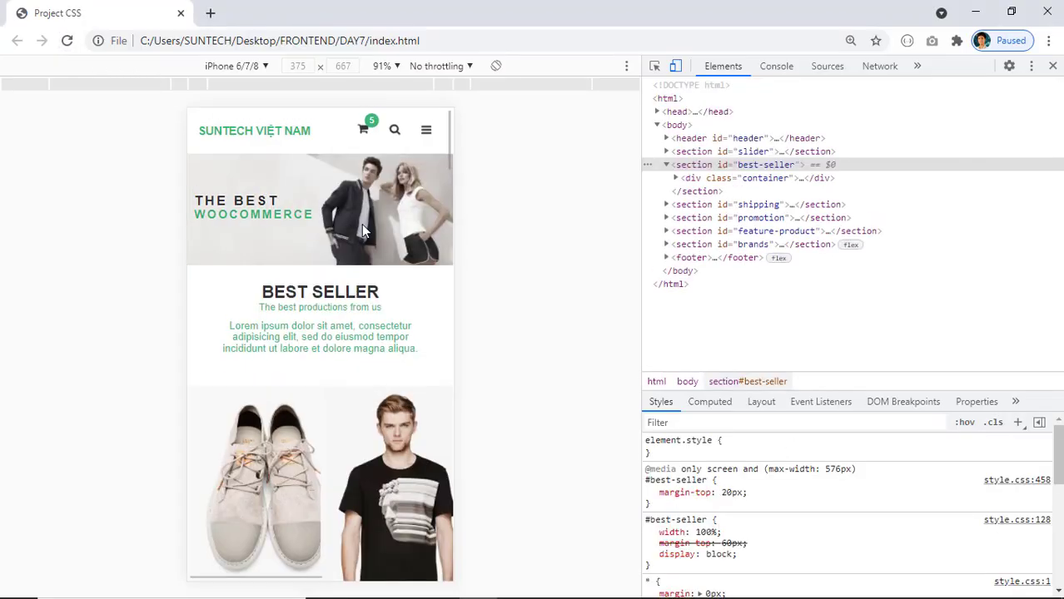
scroll(347, 213, "down", 1)
scroll(345, 207, "down", 1)
scroll(337, 196, "down", 1)
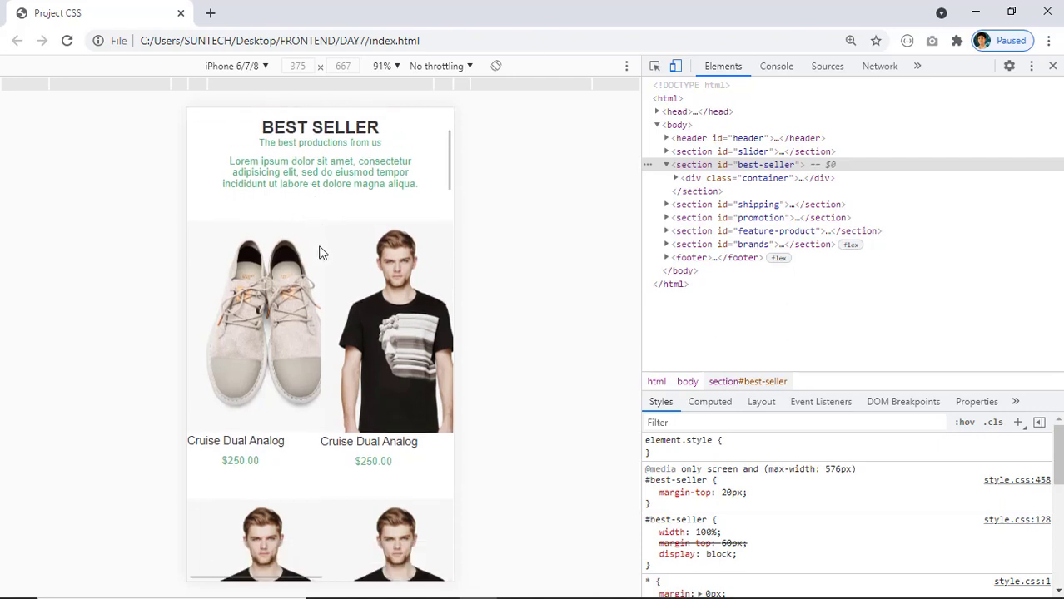
scroll(333, 208, "down", 1)
scroll(327, 249, "up", 2)
scroll(312, 225, "up", 1)
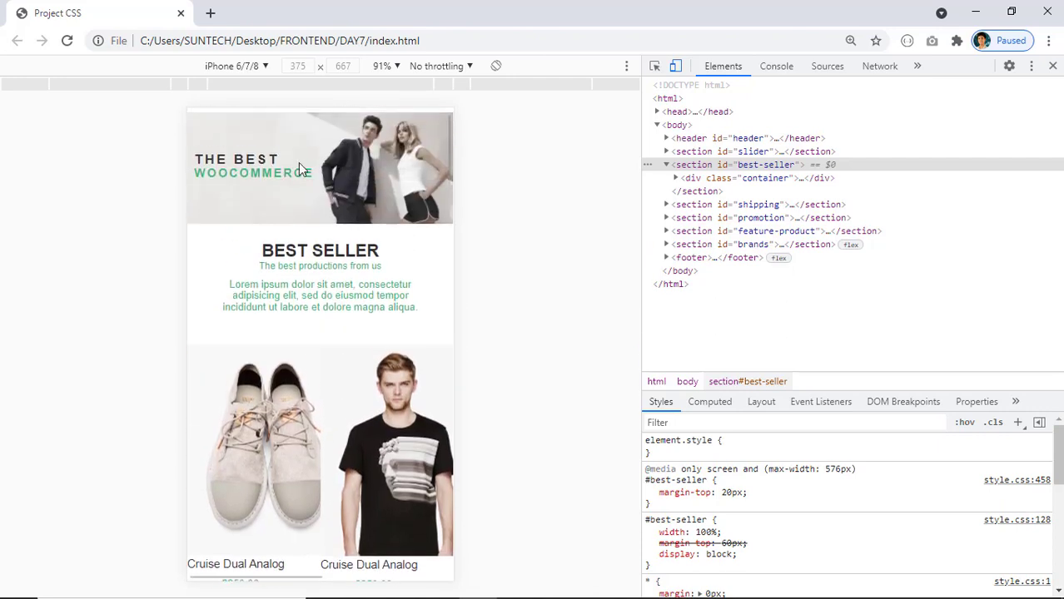
scroll(292, 155, "up", 1)
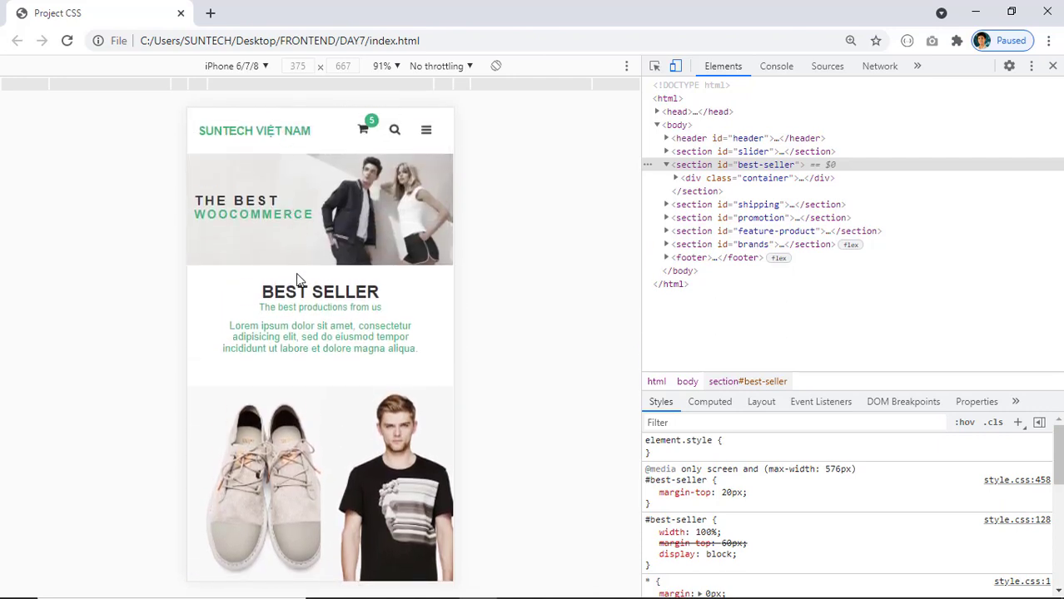
scroll(303, 279, "down", 1)
scroll(316, 221, "down", 1)
scroll(305, 224, "down", 1)
scroll(326, 152, "down", 2)
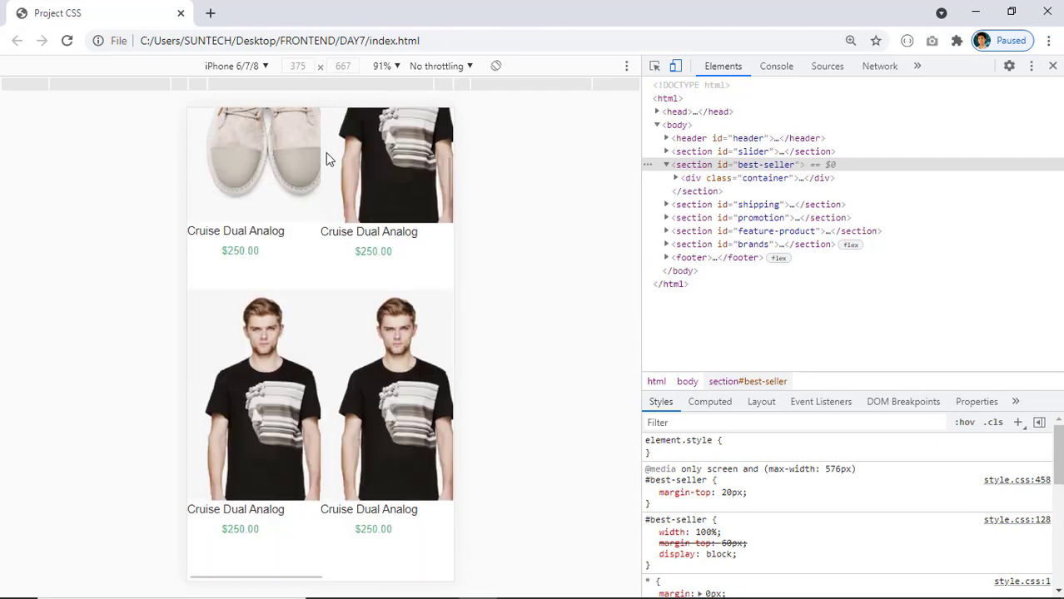
scroll(319, 188, "down", 1)
scroll(323, 194, "up", 2)
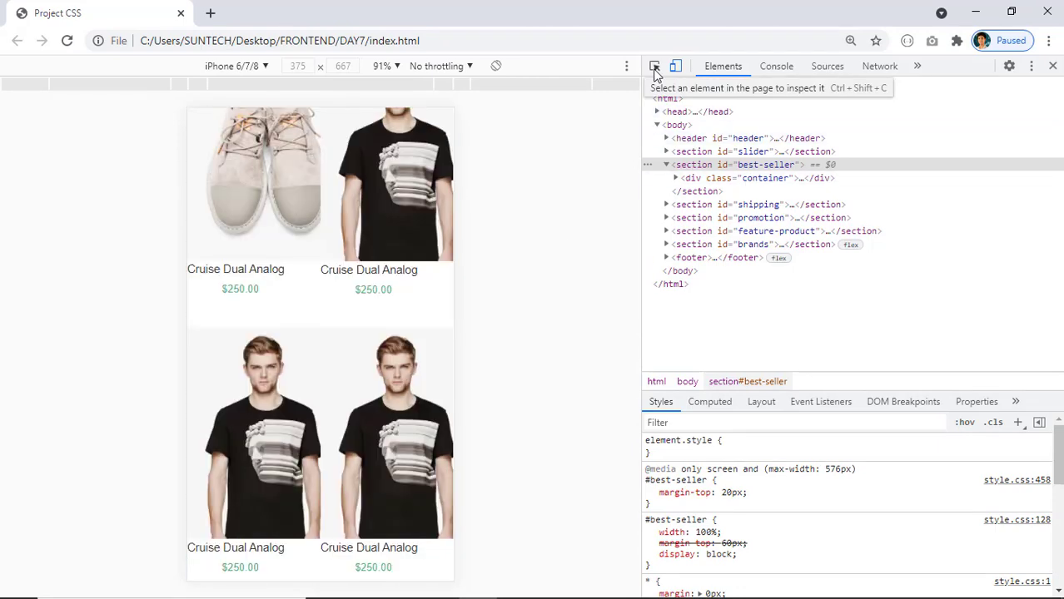
Pick the shoe product image and change its max-width from 220px to 100%.
left_click(655, 66)
left_click(287, 206)
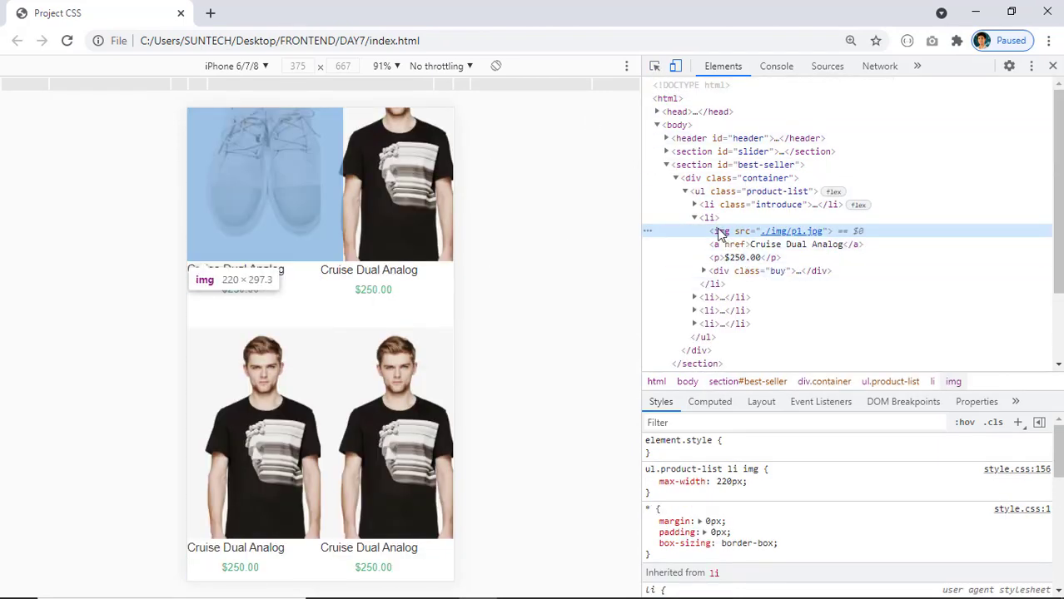
left_click(721, 487)
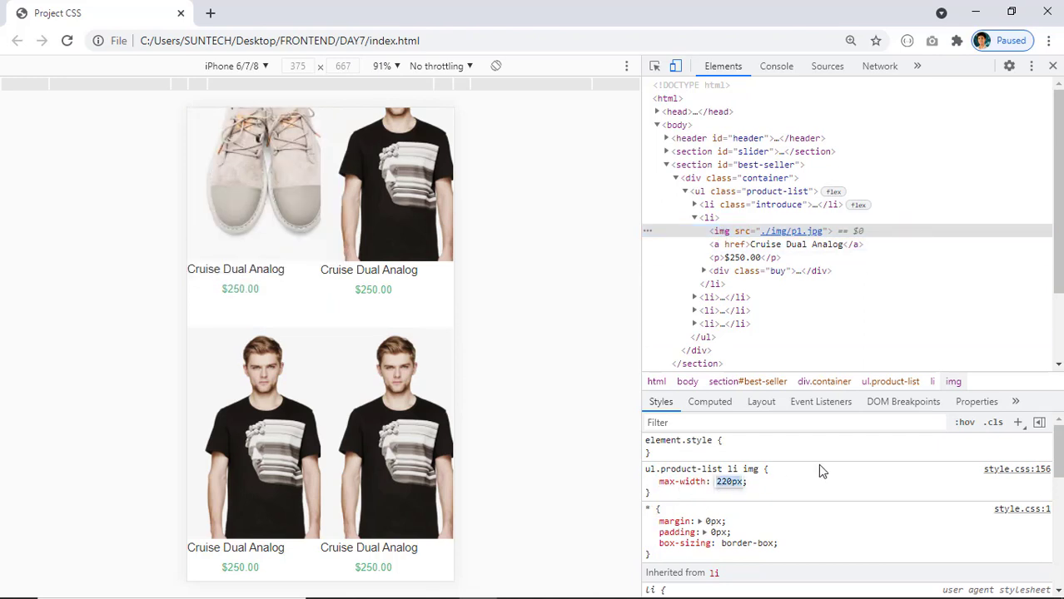
key("Down")
key("Down")
key("Down")
key("Down")
key("Down")
key("Down")
key("Down")
key("Down")
key("Down")
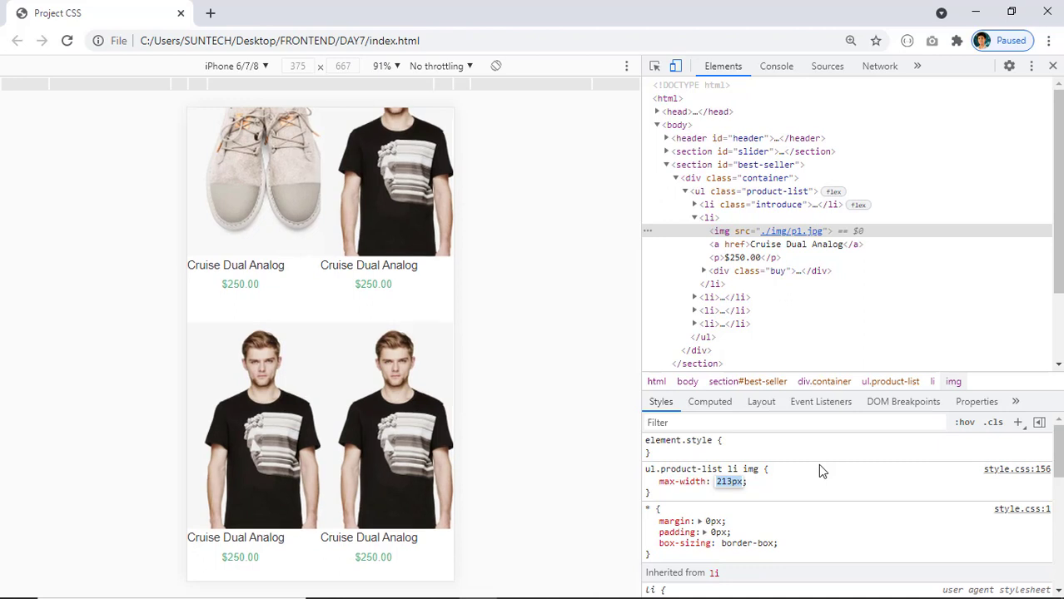
key("Down")
key("Down")
key("Down")
key("Down")
key("Down")
key("Down")
key("Down")
key("Down")
key("Down")
key("Down")
key("Down")
key("Down")
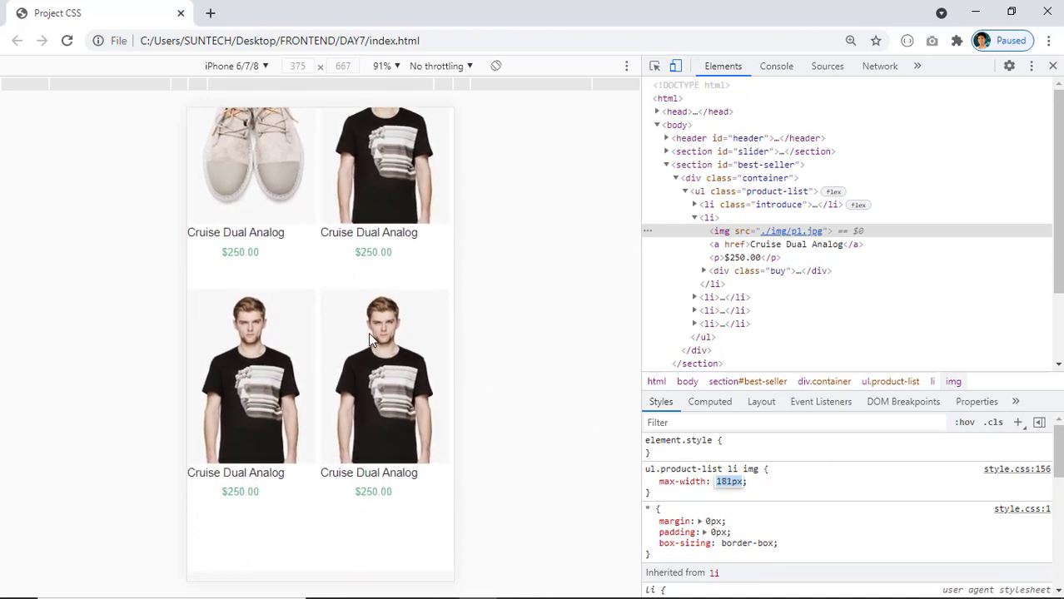
scroll(368, 333, "up", 1)
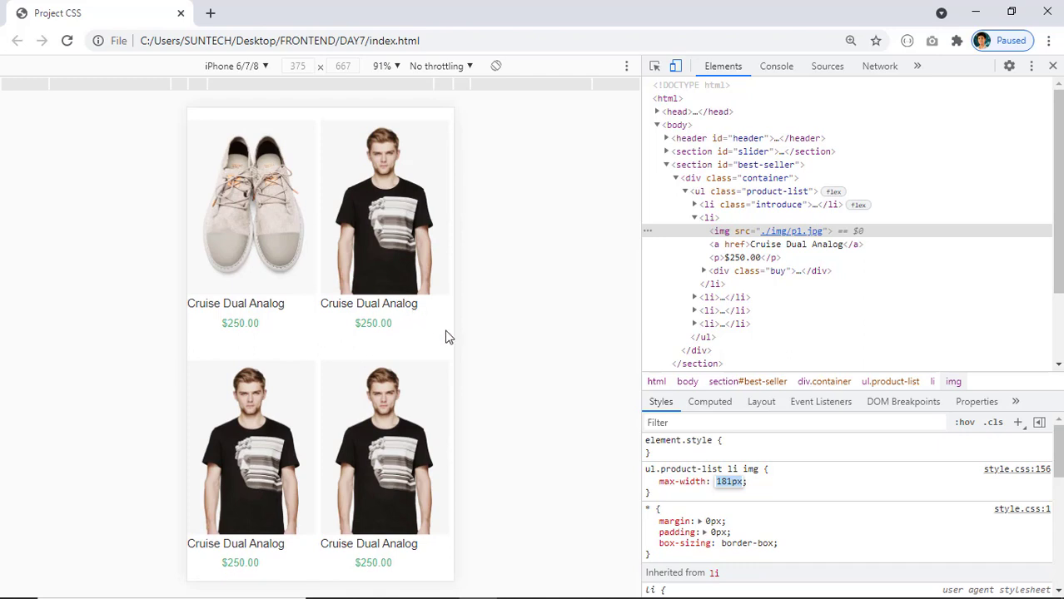
type("100%")
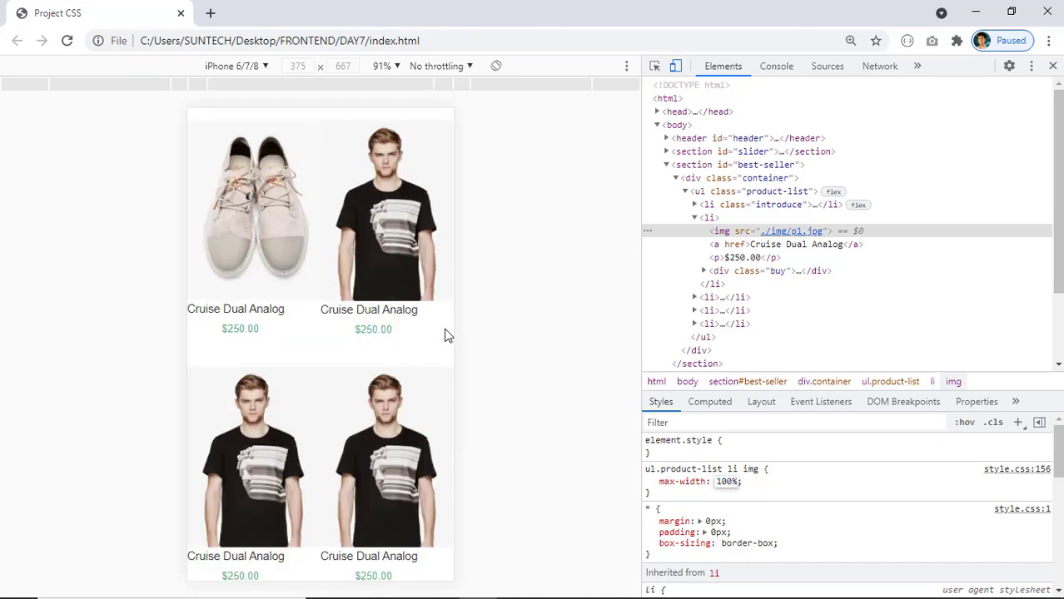
key("Return")
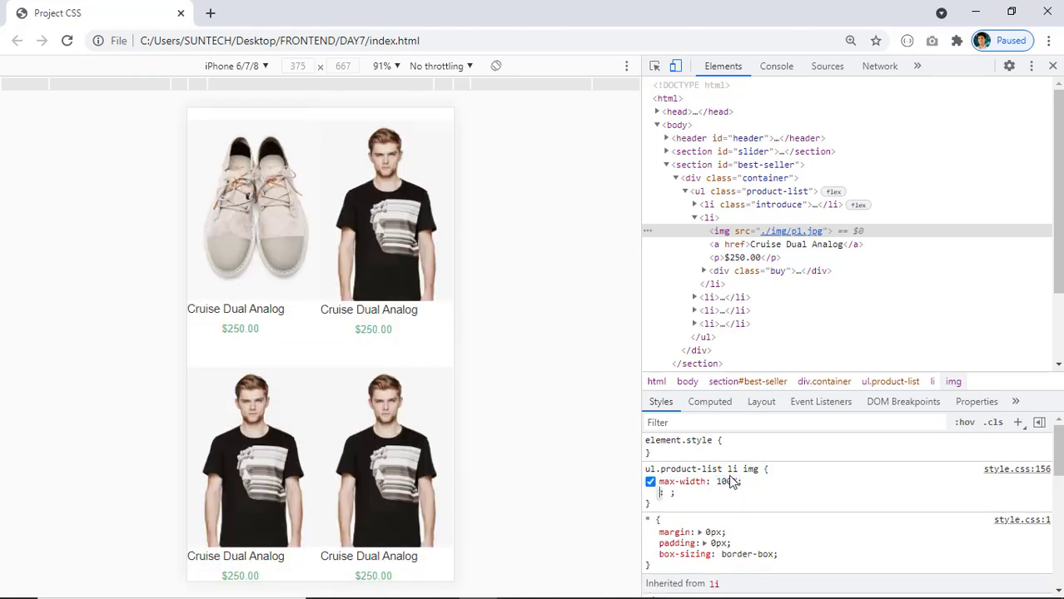
Add a mobile ul.product-list li img { max-width: 100%; } rule and save style.css.
key("alt+Tab")
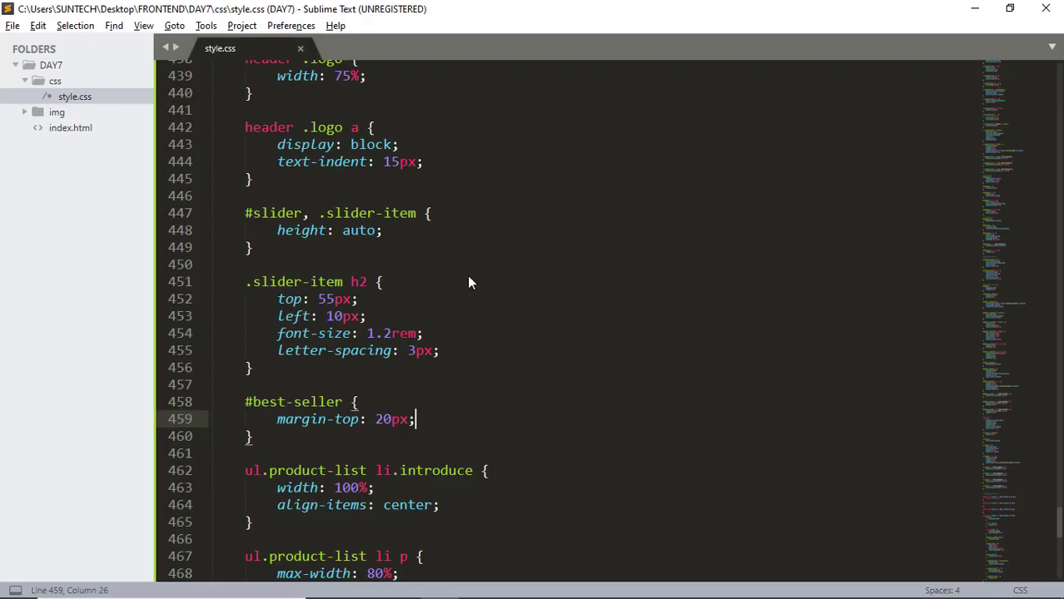
scroll(416, 308, "down", 4)
scroll(333, 358, "down", 2)
left_click(300, 371)
key("Down")
key("Return")
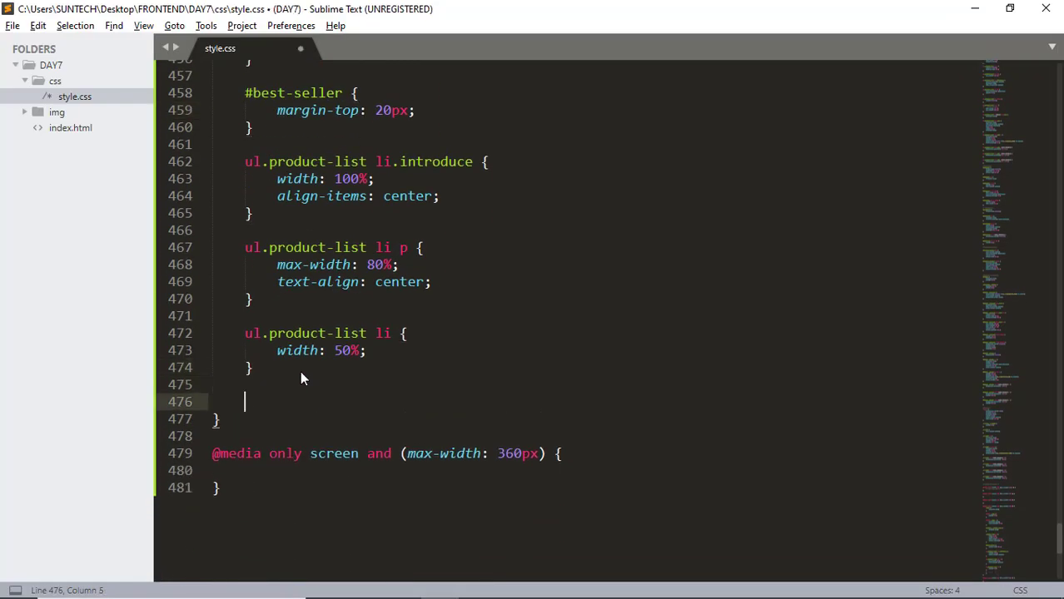
type("ul.product-list li img {")
key("Return")
type("ma")
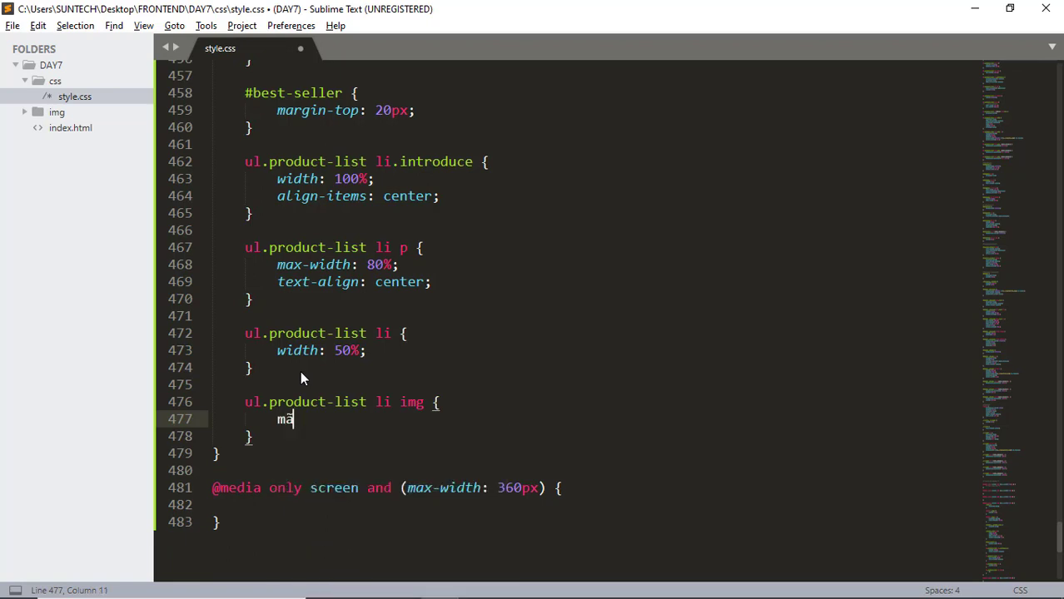
type("x")
key("Down")
key("Return")
type("100%;")
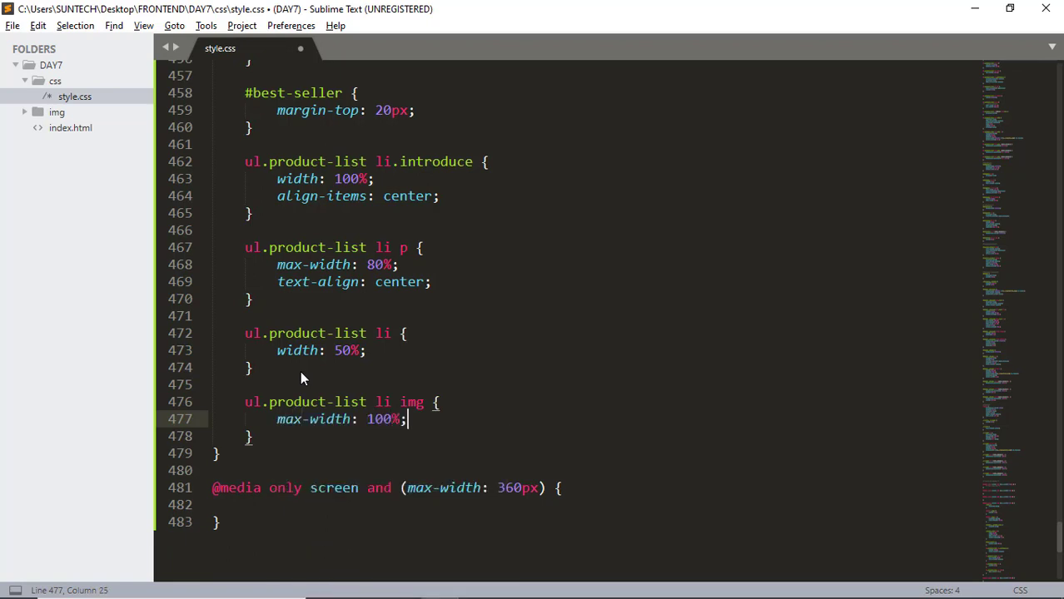
key("ctrl+s")
key("alt+Tab")
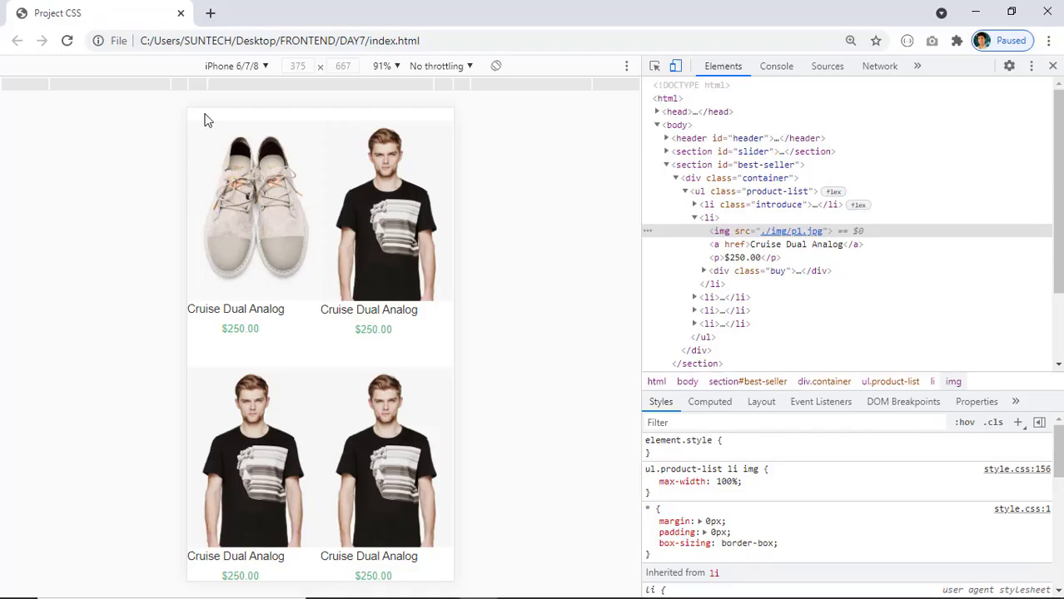
Reload, select a product list item, lower its width to 48% and add a 10px left margin.
left_click(67, 40)
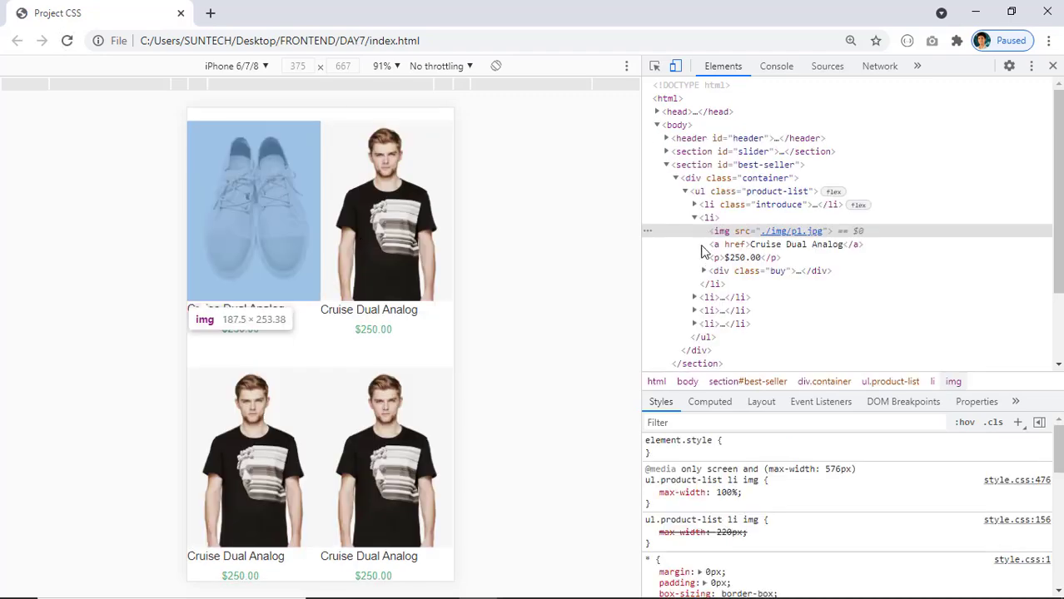
left_click(710, 219)
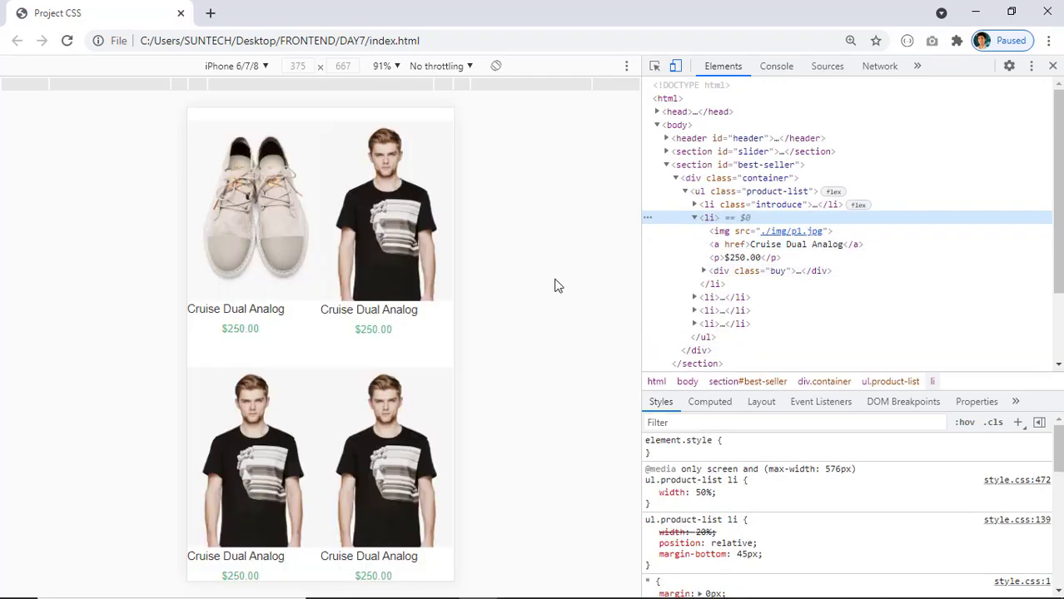
left_click(705, 492)
key("Down")
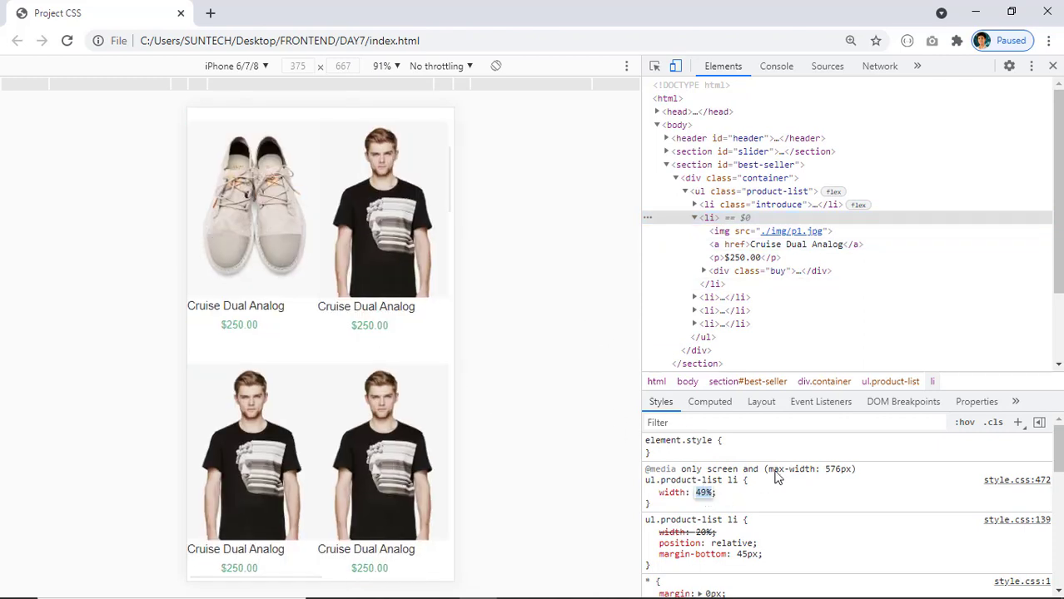
key("Down")
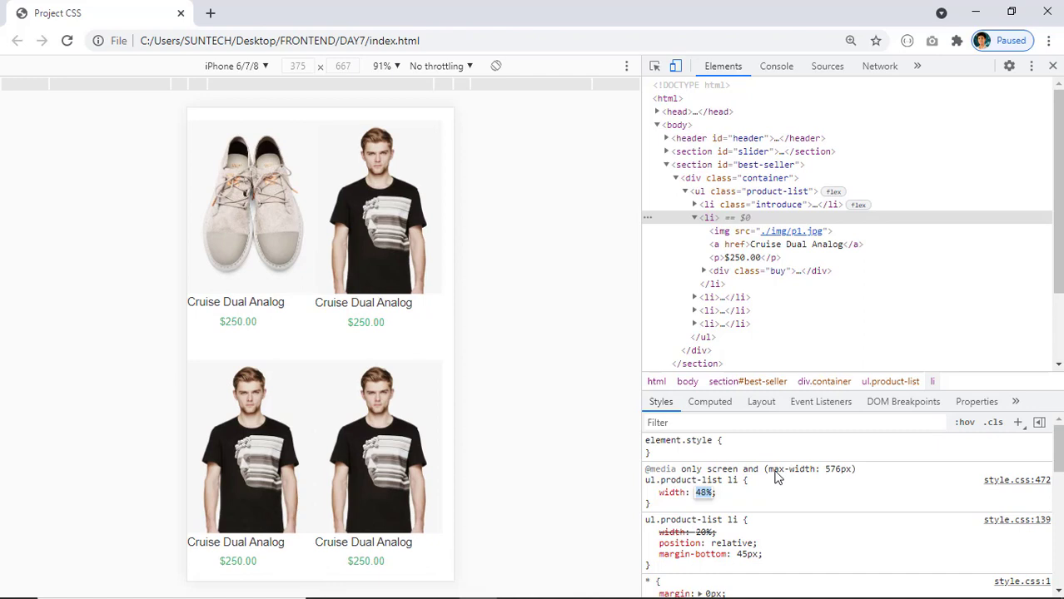
key("Return")
type("margin")
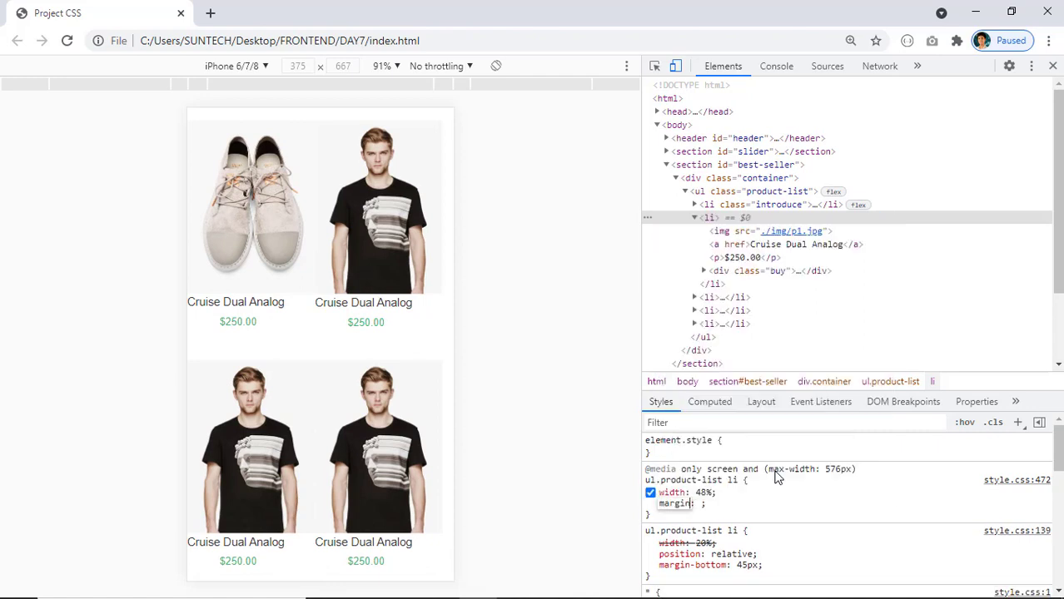
type("-left")
key("Tab")
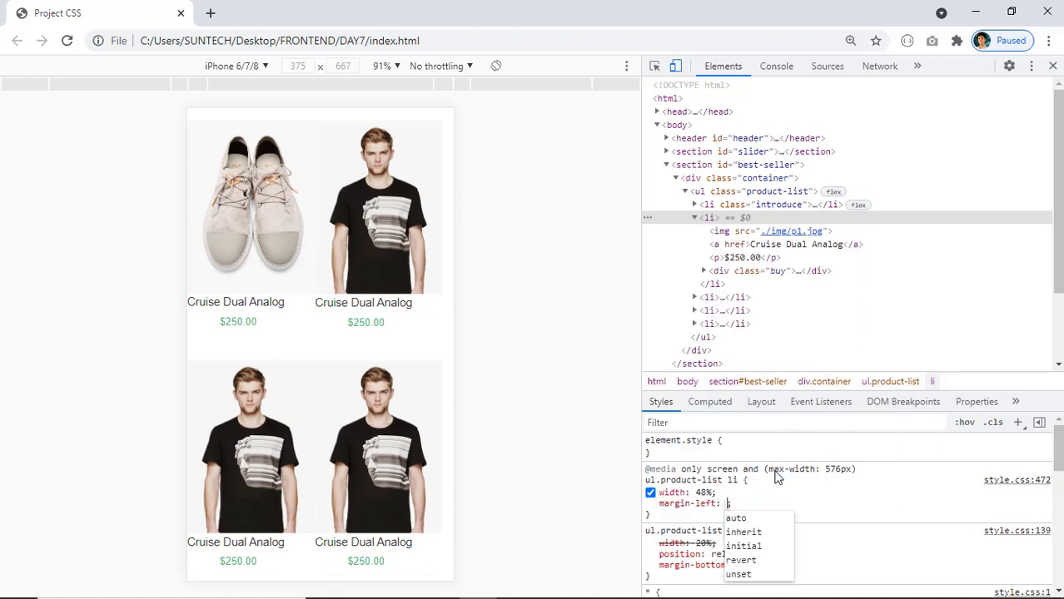
type("1")
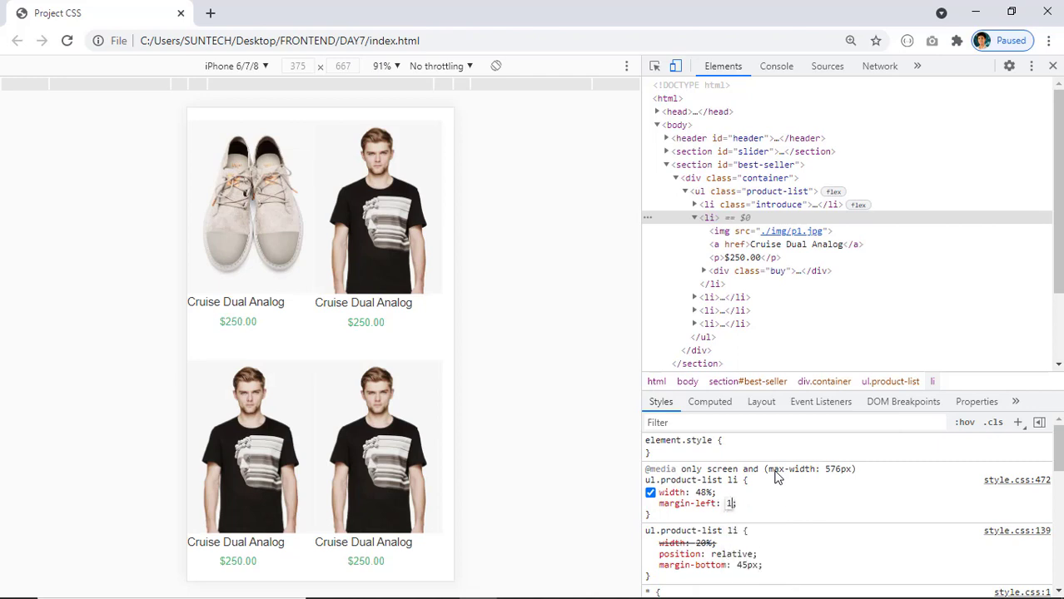
type("0px")
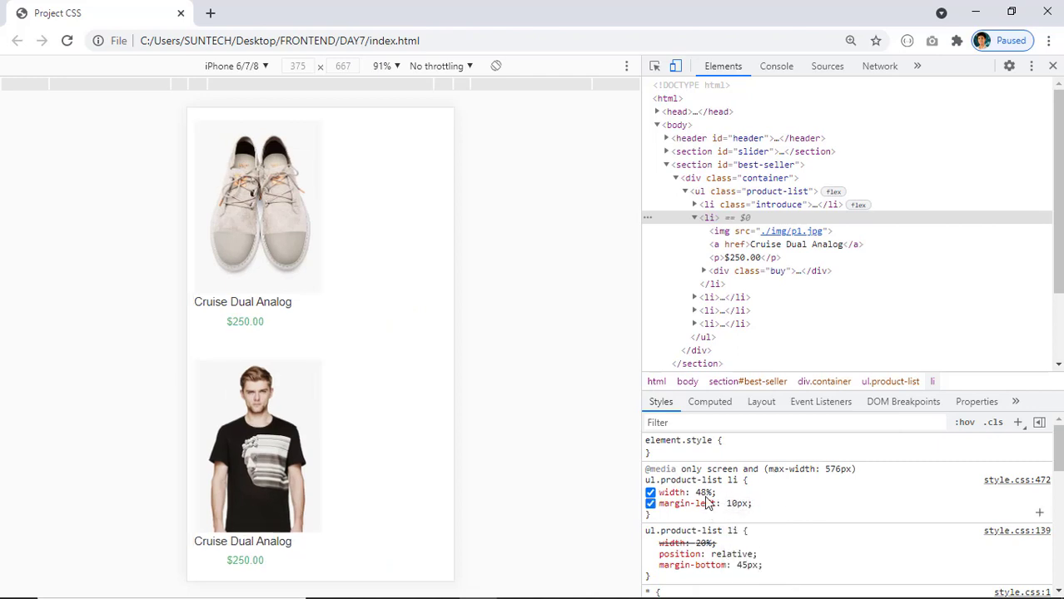
Fine-tune the items to reduce the left margin to 5px, keeping the width at 48%.
left_click(704, 493)
key("Down")
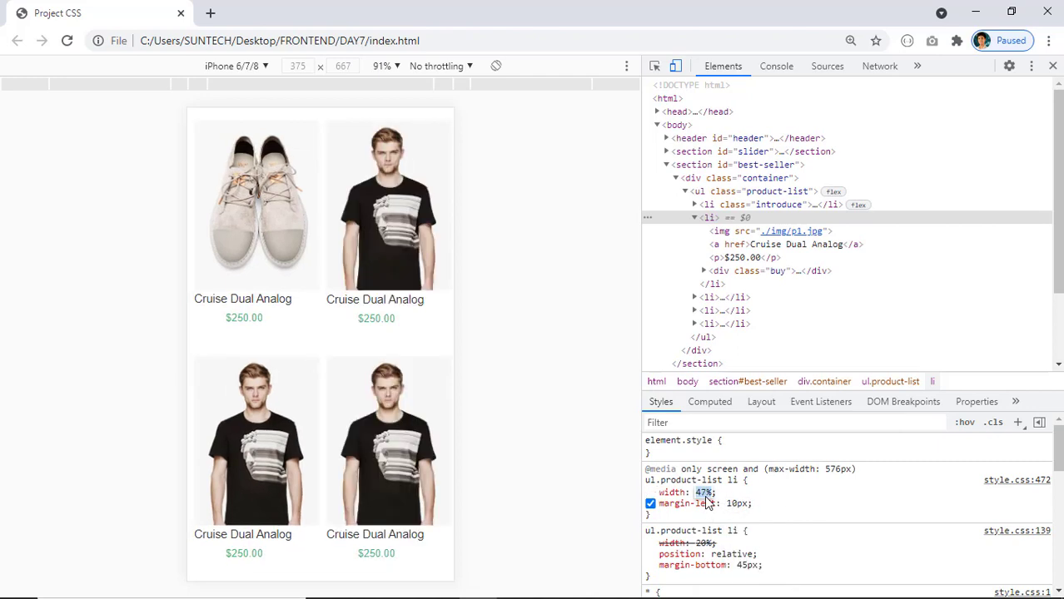
left_click(736, 503)
key("Down")
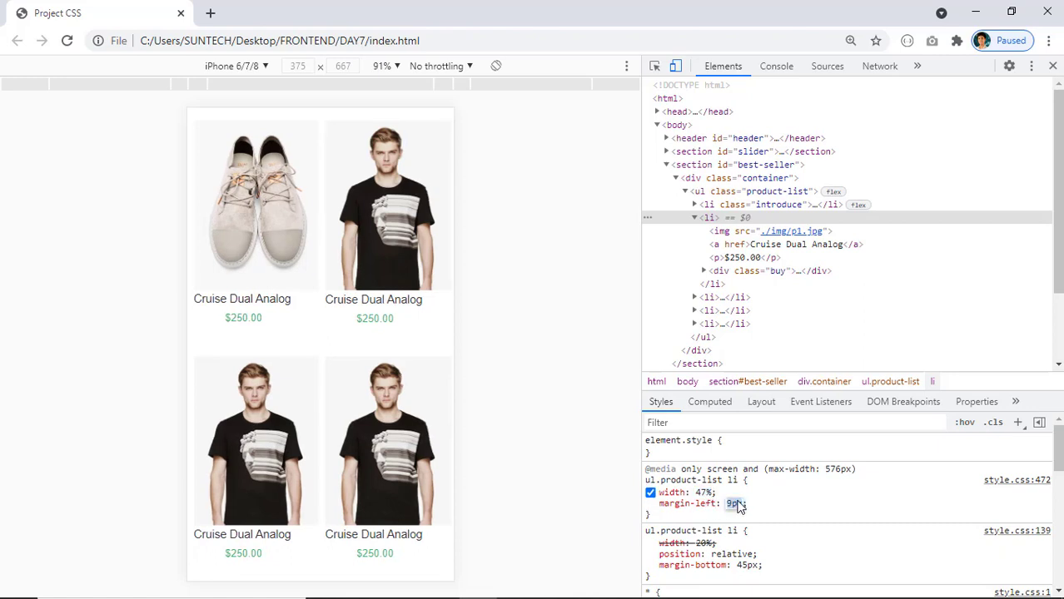
key("Down")
key("Down")
key("Down")
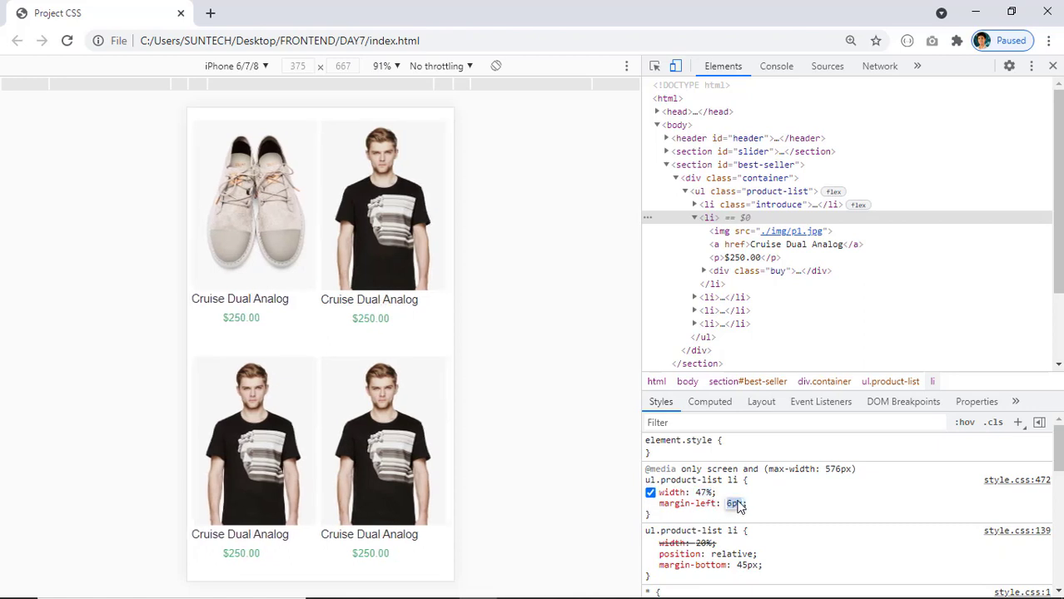
key("Down")
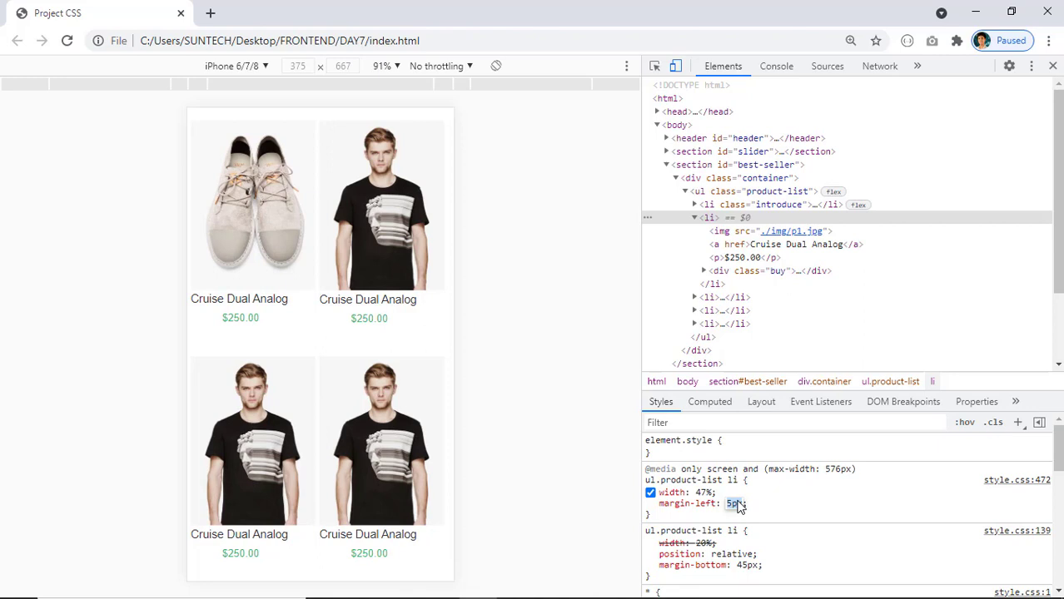
left_click(703, 493)
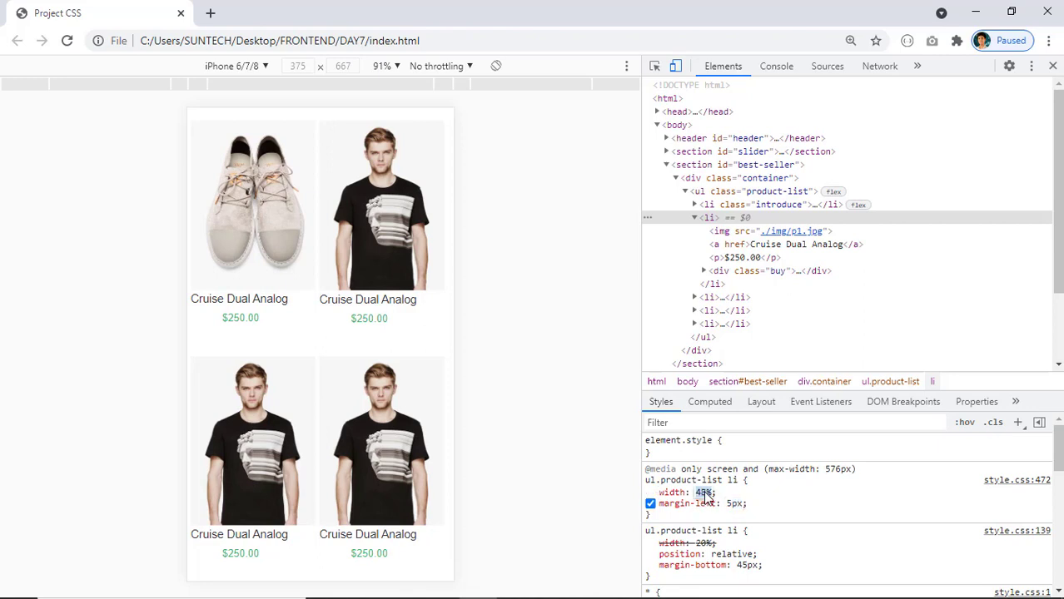
key("Up")
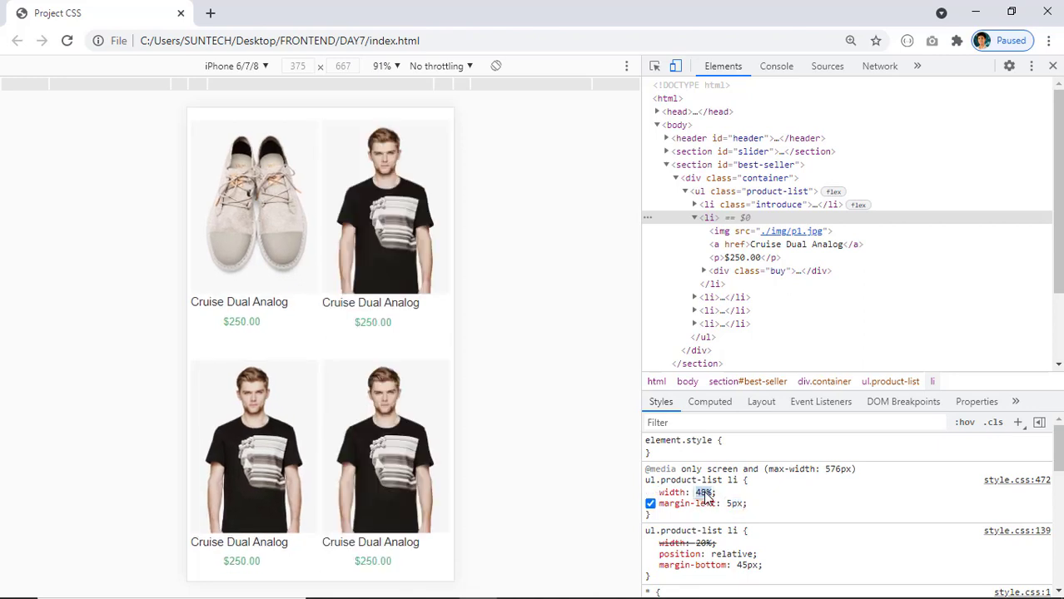
scroll(309, 309, "down", 3)
scroll(317, 275, "down", 1)
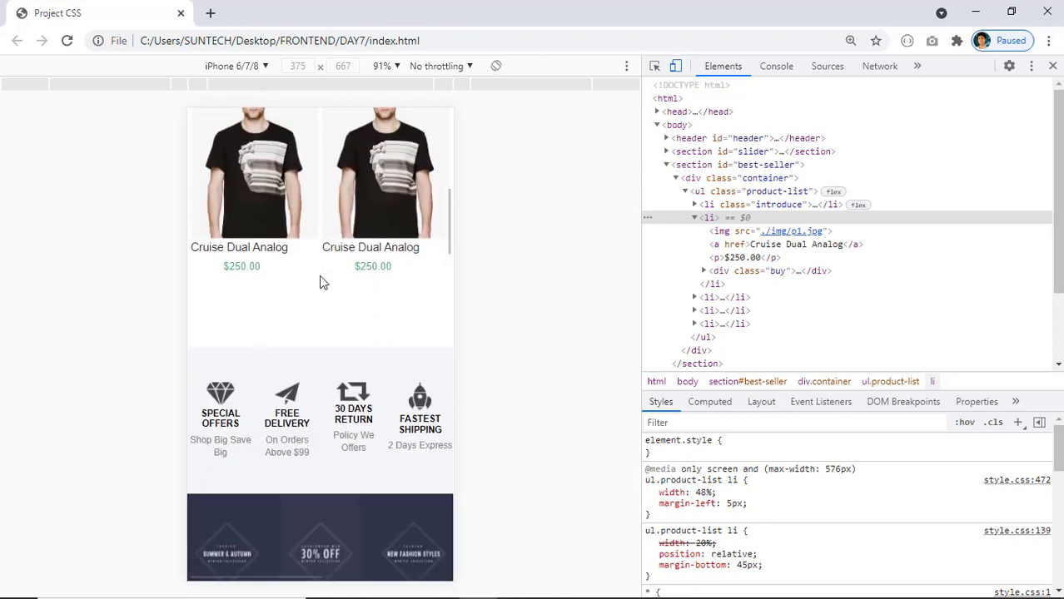
scroll(316, 283, "up", 5)
left_click(708, 532)
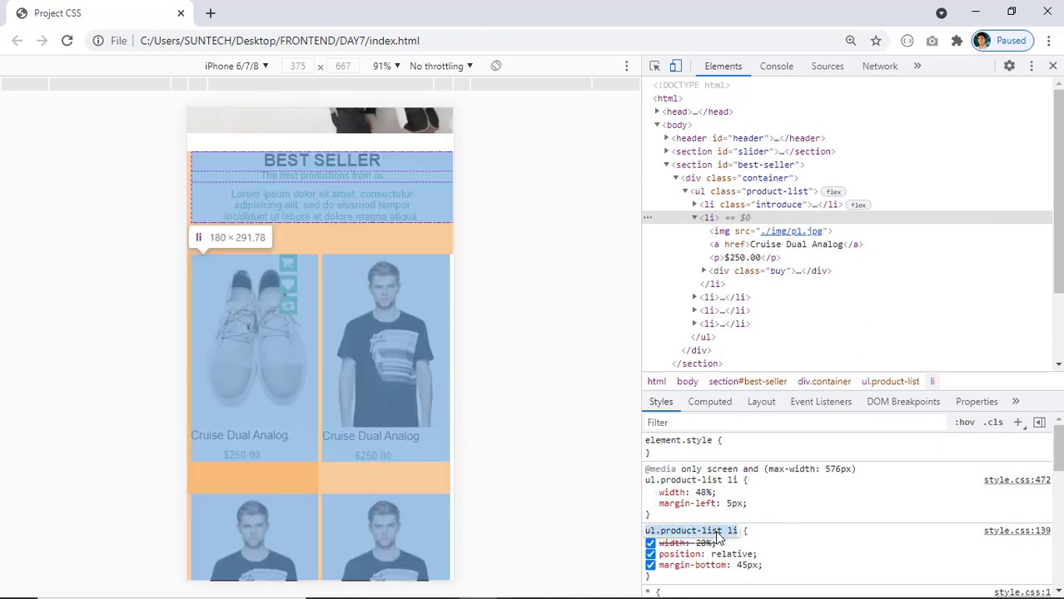
scroll(360, 274, "down", 1)
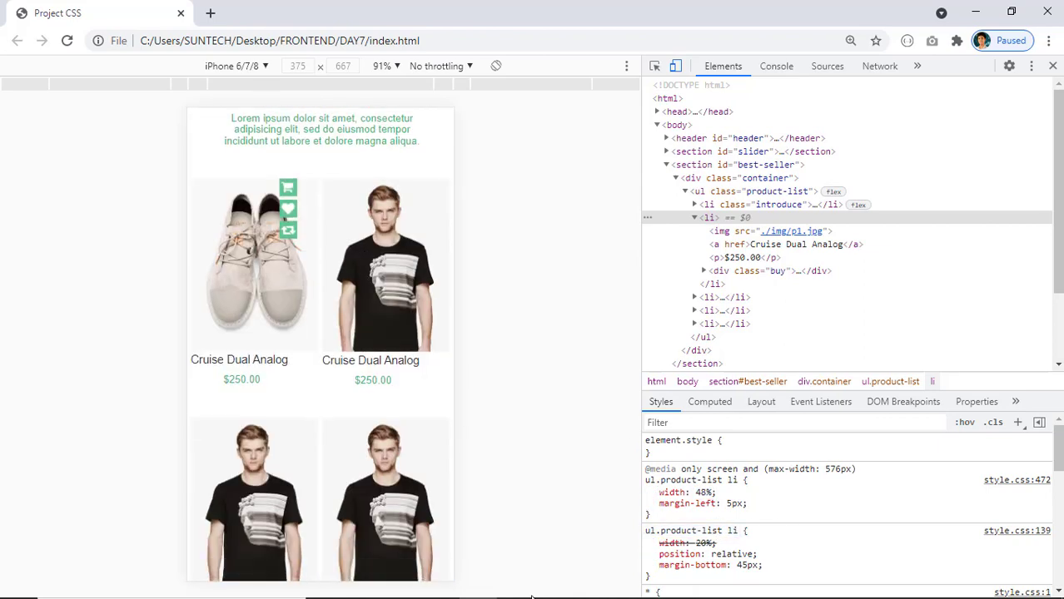
left_click(477, 593)
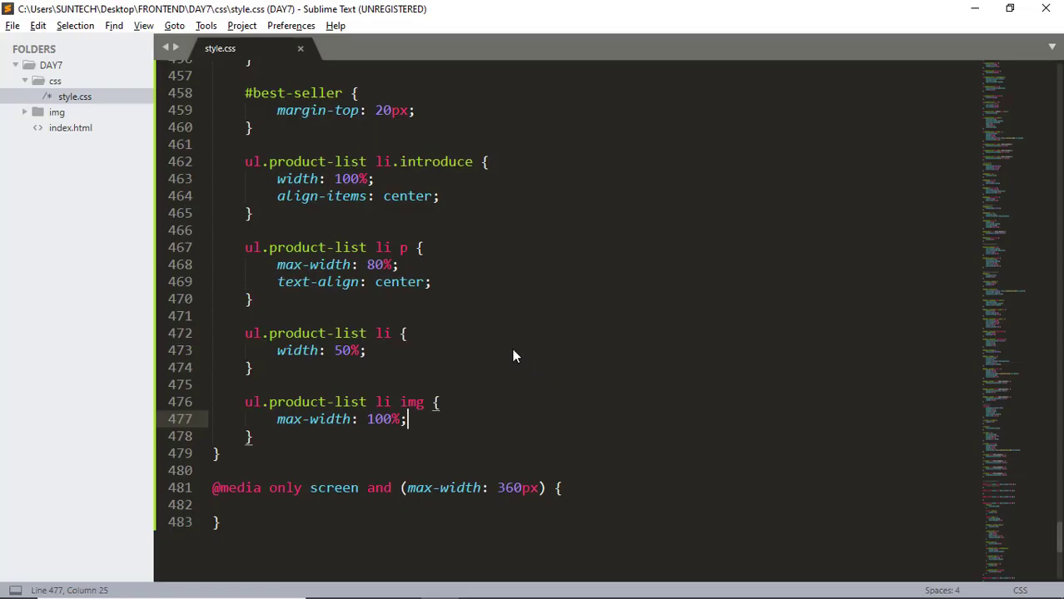
Create a mobile ul.product-list li rule with width: 48% and margin-left: 5px copied from DevTools, then save.
left_click(315, 440)
key("Return")
key("Return")
type("ul.product-list li")
type("{")
key("Return")
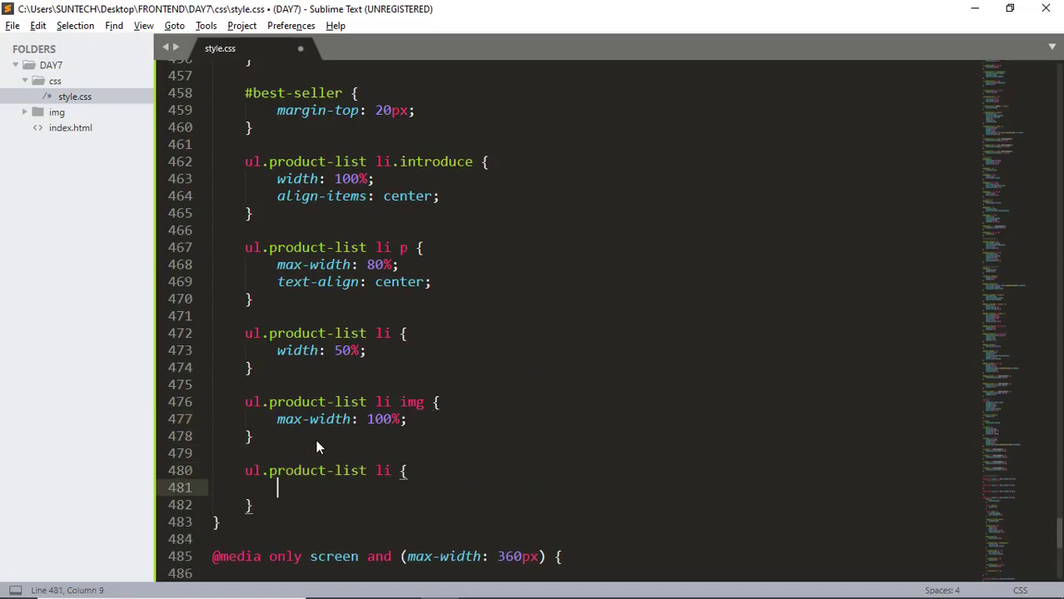
key("alt+Tab")
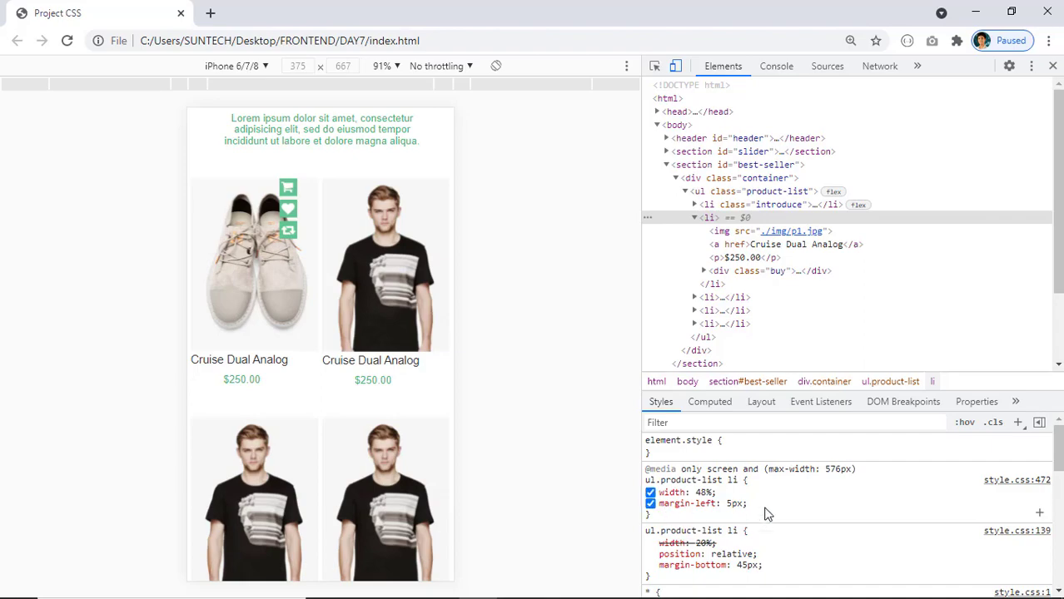
left_click_drag(748, 503, 658, 492)
key("ctrl+c")
key("alt+Tab")
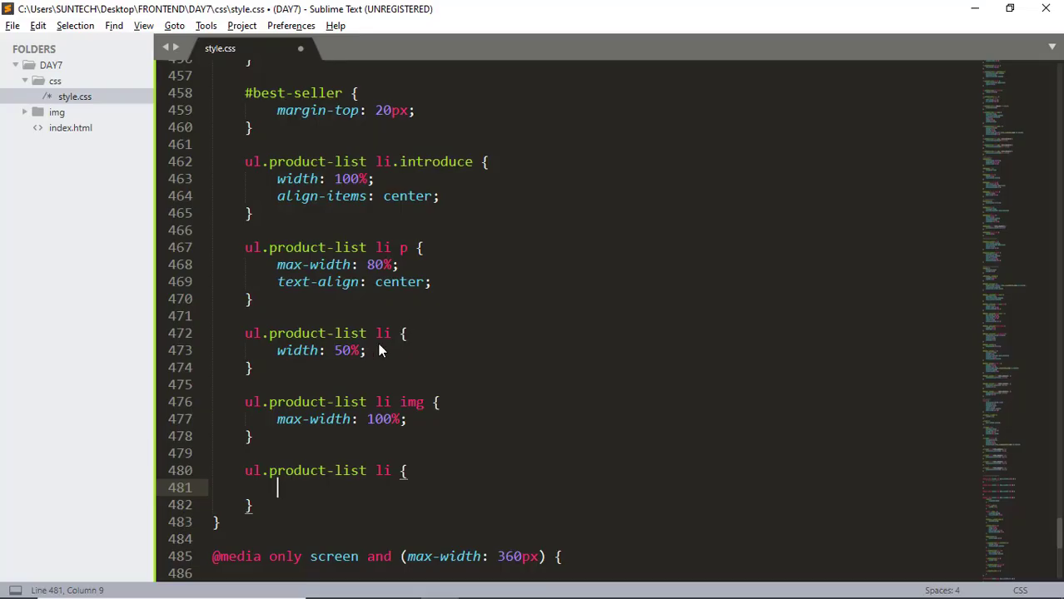
key("ctrl+v")
key("Home")
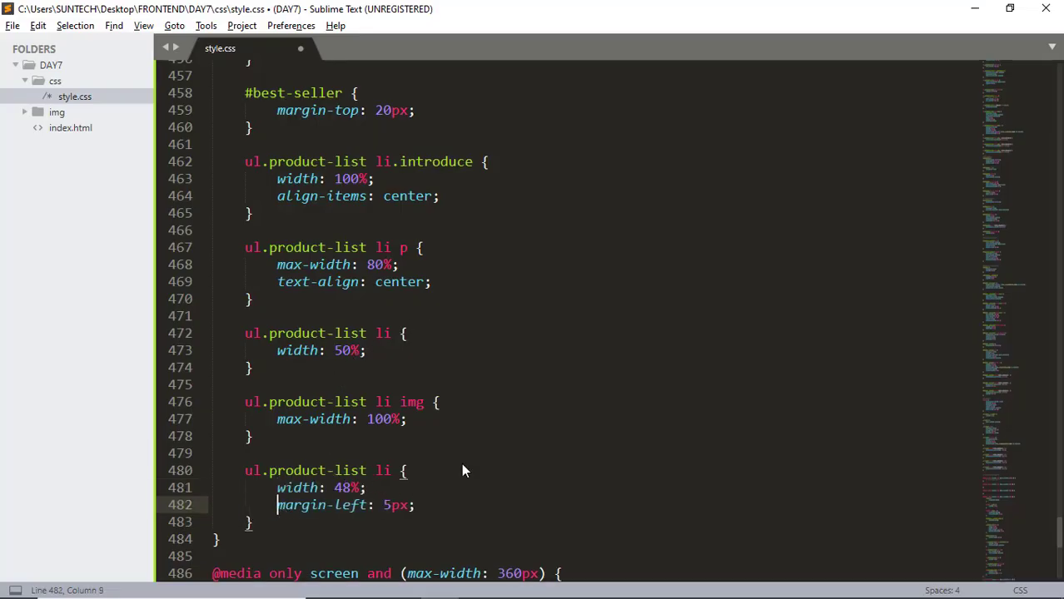
key("Tab")
key("ctrl+s")
key("alt+Tab")
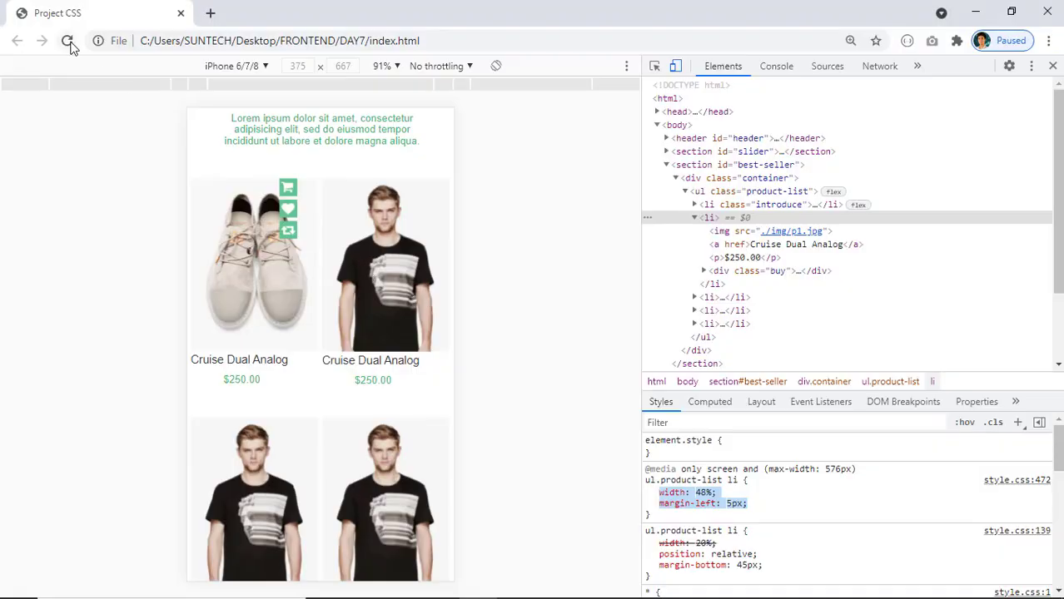
left_click(67, 40)
scroll(373, 333, "up", 2)
scroll(297, 250, "up", 2)
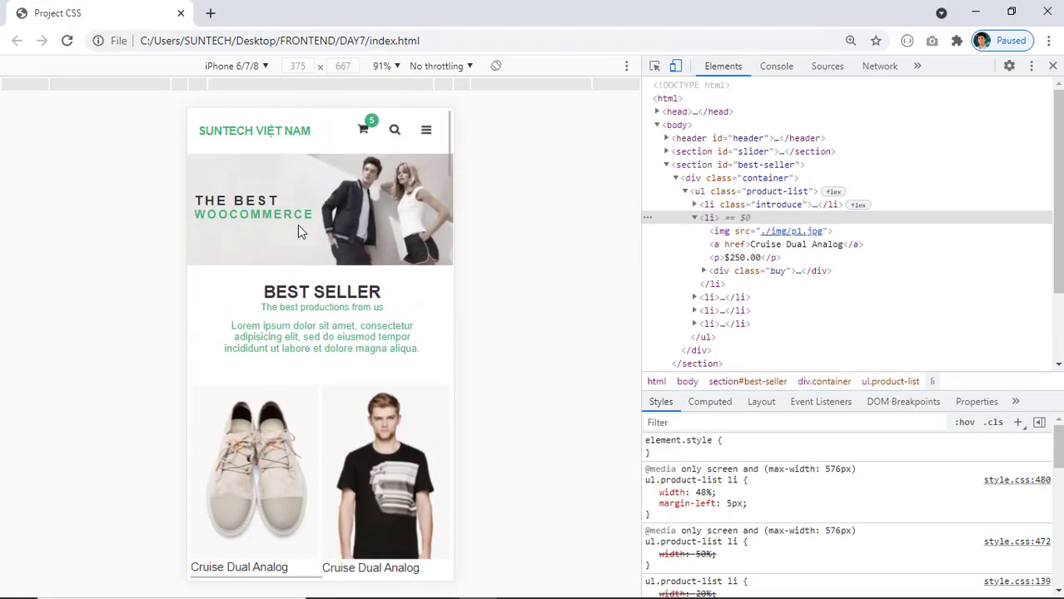
scroll(322, 312, "down", 1)
scroll(325, 275, "down", 2)
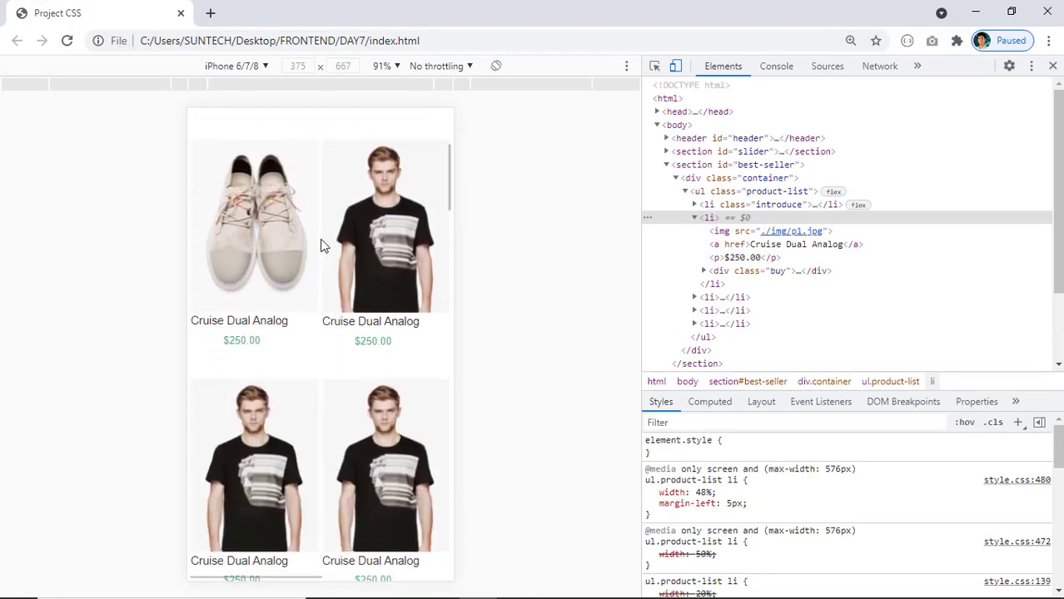
scroll(341, 233, "down", 1)
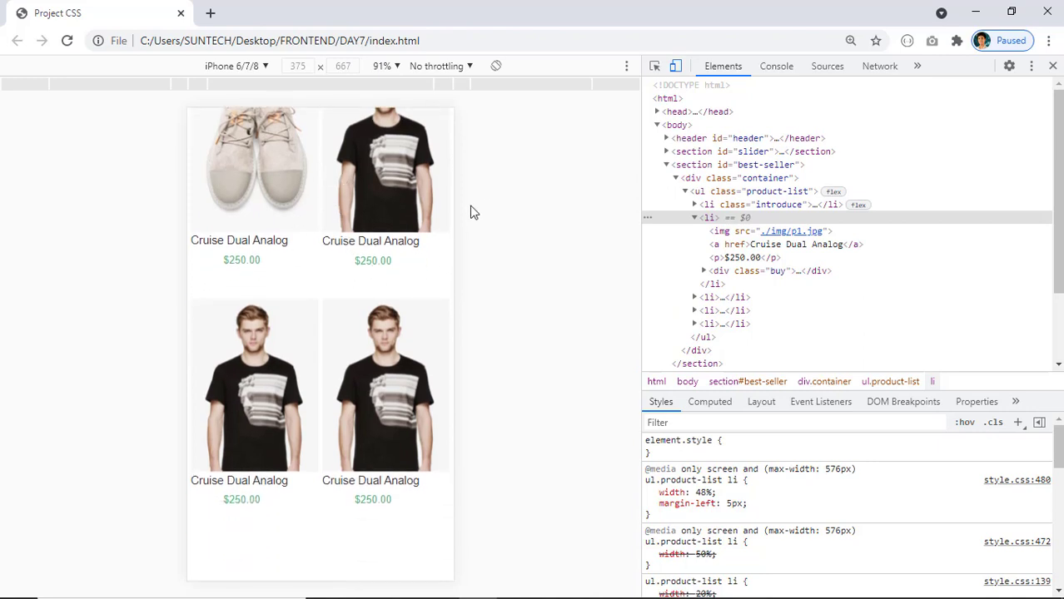
left_click(68, 41)
scroll(287, 241, "up", 2)
left_click(68, 41)
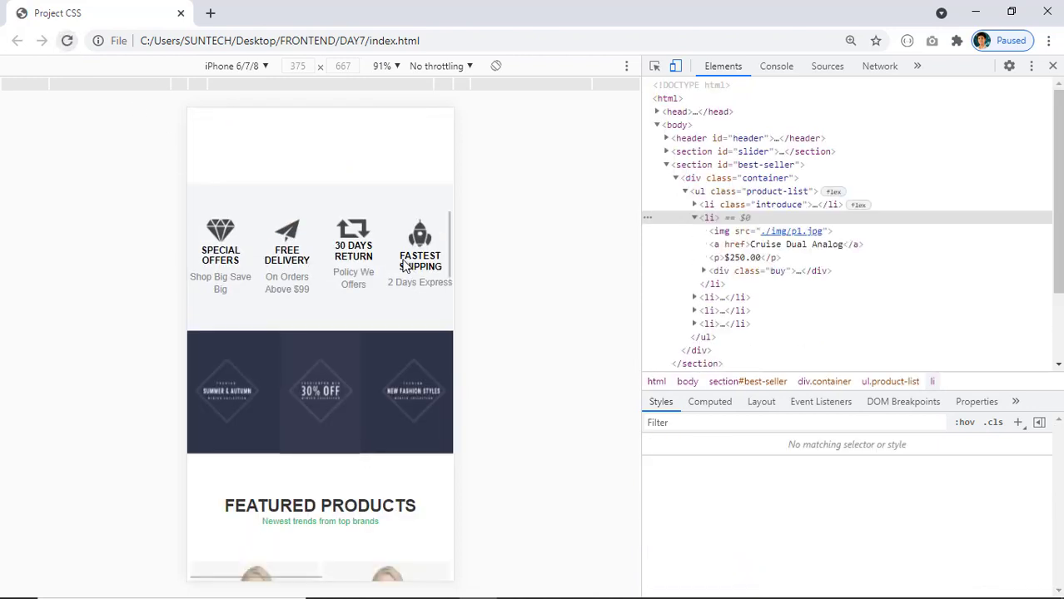
scroll(334, 217, "down", 2)
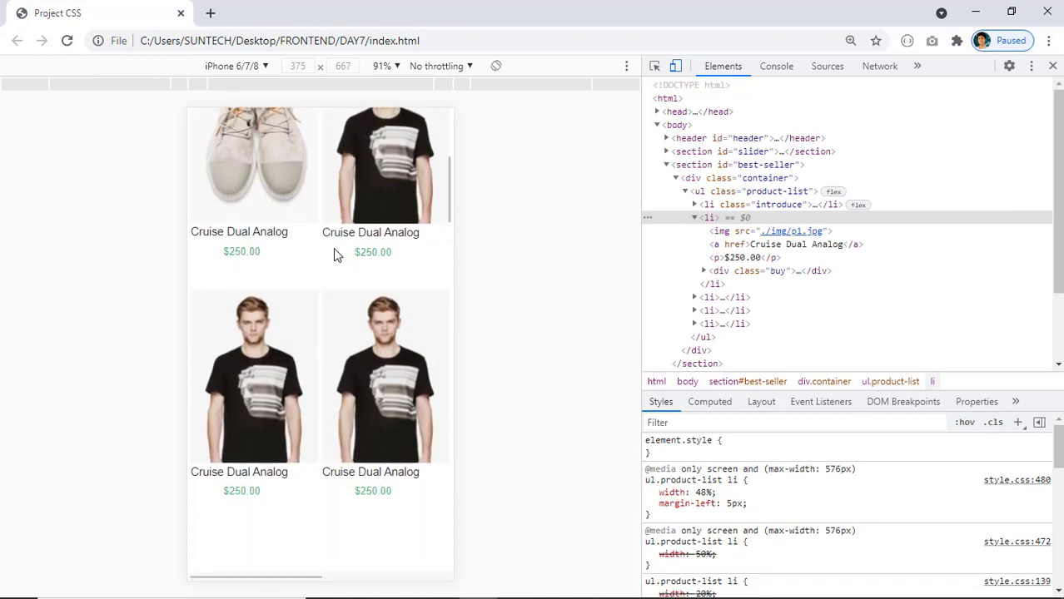
scroll(328, 237, "down", 2)
scroll(333, 333, "up", 3)
scroll(338, 358, "up", 2)
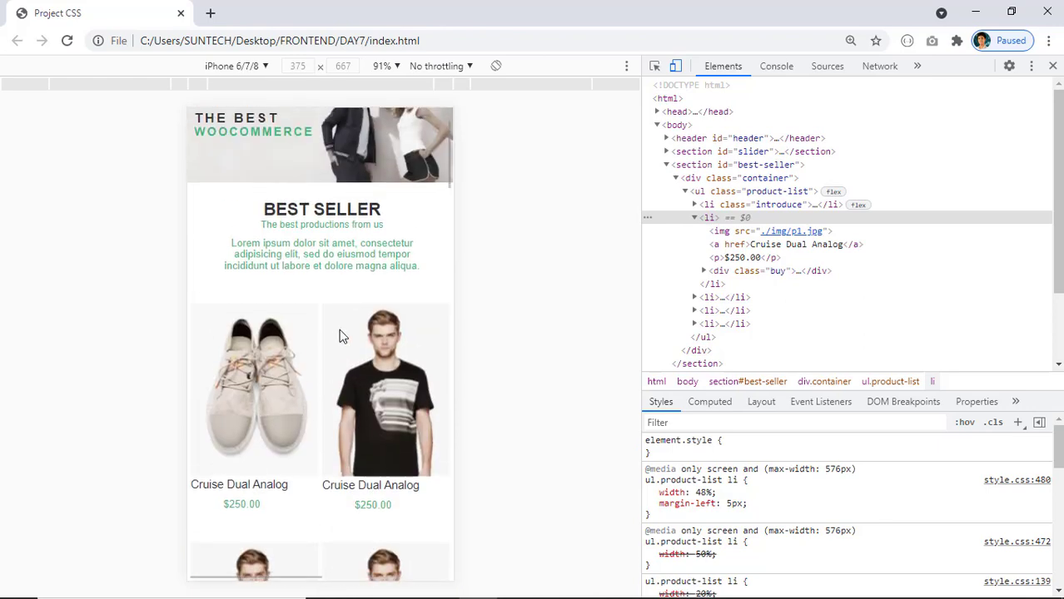
scroll(340, 291, "down", 1)
scroll(333, 275, "down", 1)
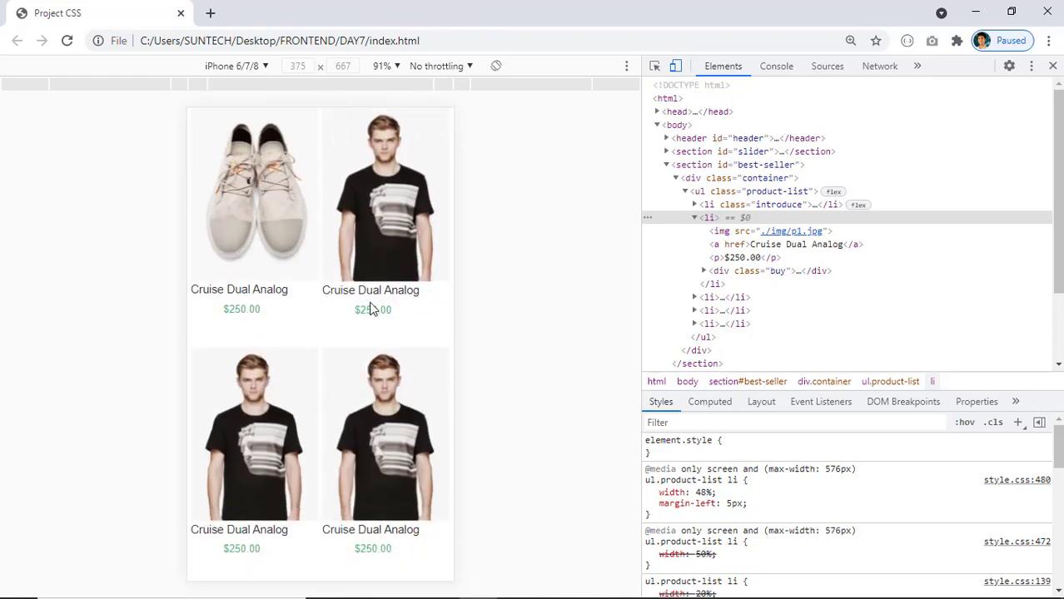
scroll(318, 287, "up", 2)
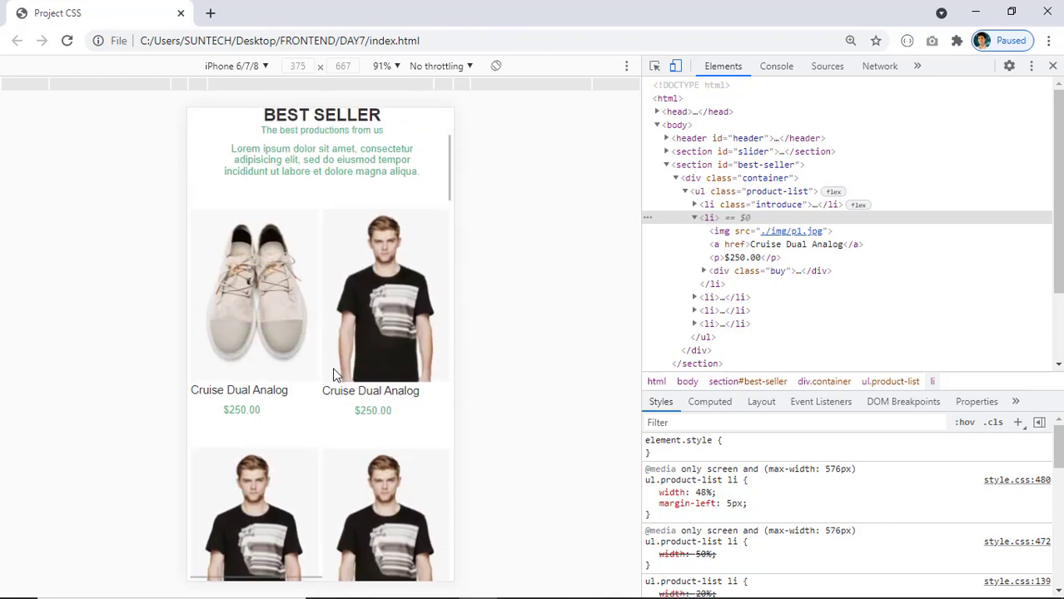
scroll(423, 342, "right", 2)
scroll(299, 300, "right", 3)
scroll(377, 380, "left", 3)
scroll(375, 383, "down", 4)
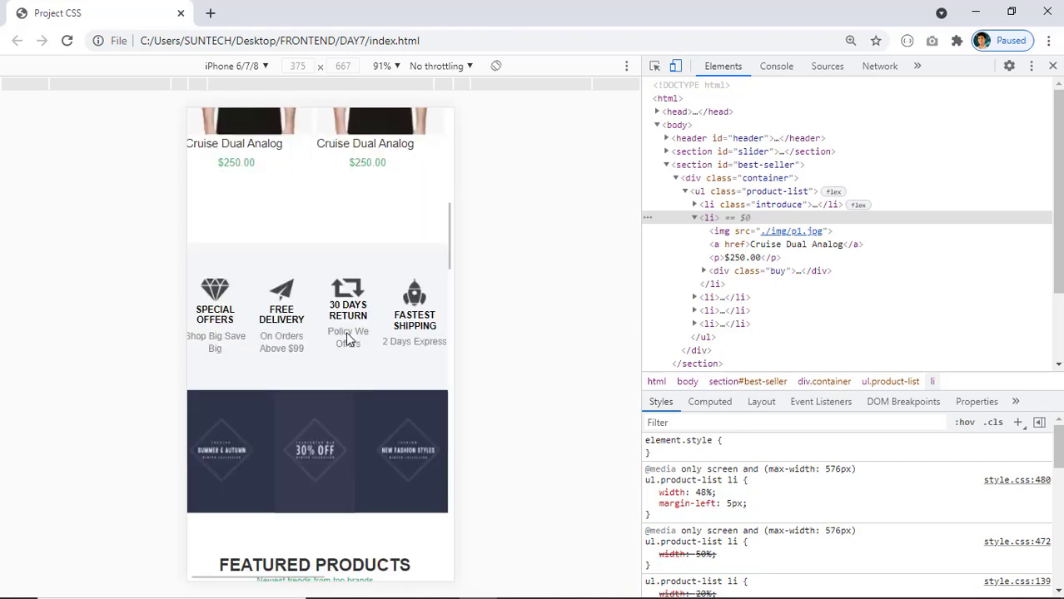
scroll(360, 388, "down", 1)
scroll(363, 287, "up", 2)
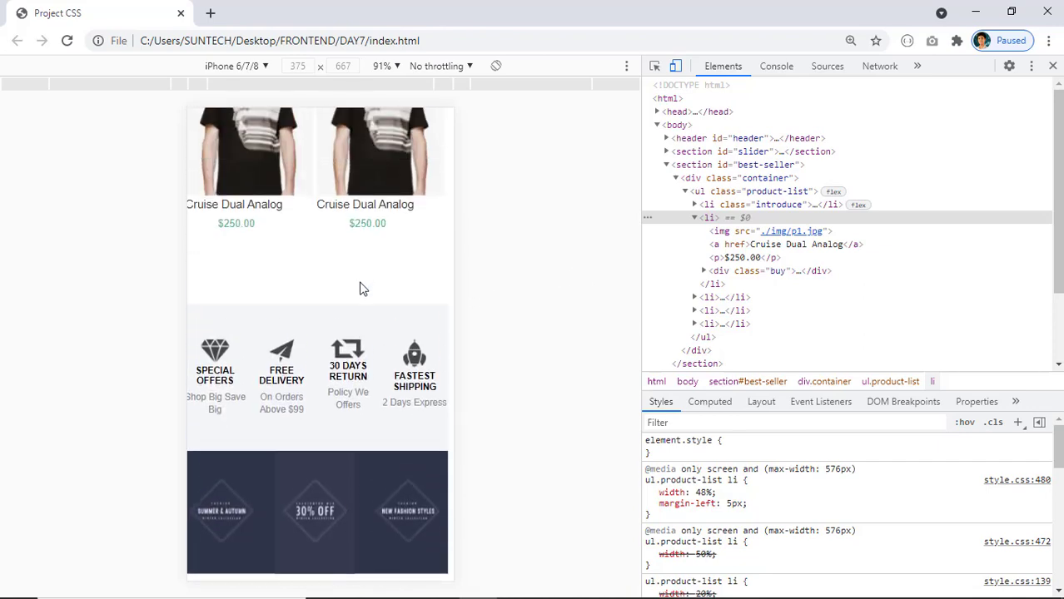
scroll(363, 295, "up", 1)
scroll(325, 250, "up", 1)
scroll(327, 246, "up", 1)
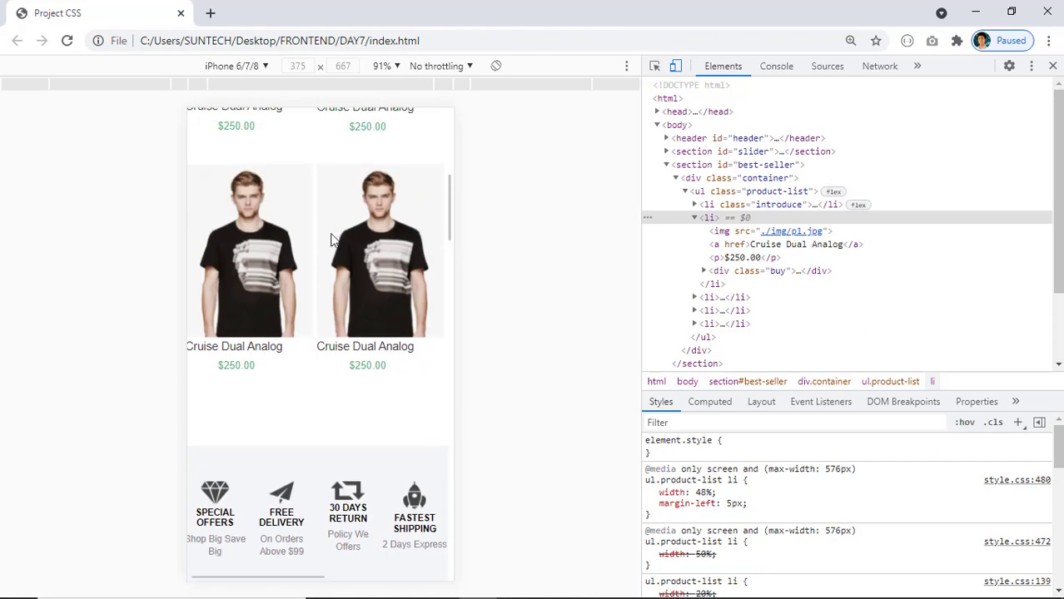
scroll(333, 266, "up", 1)
scroll(346, 333, "up", 2)
scroll(352, 367, "up", 1)
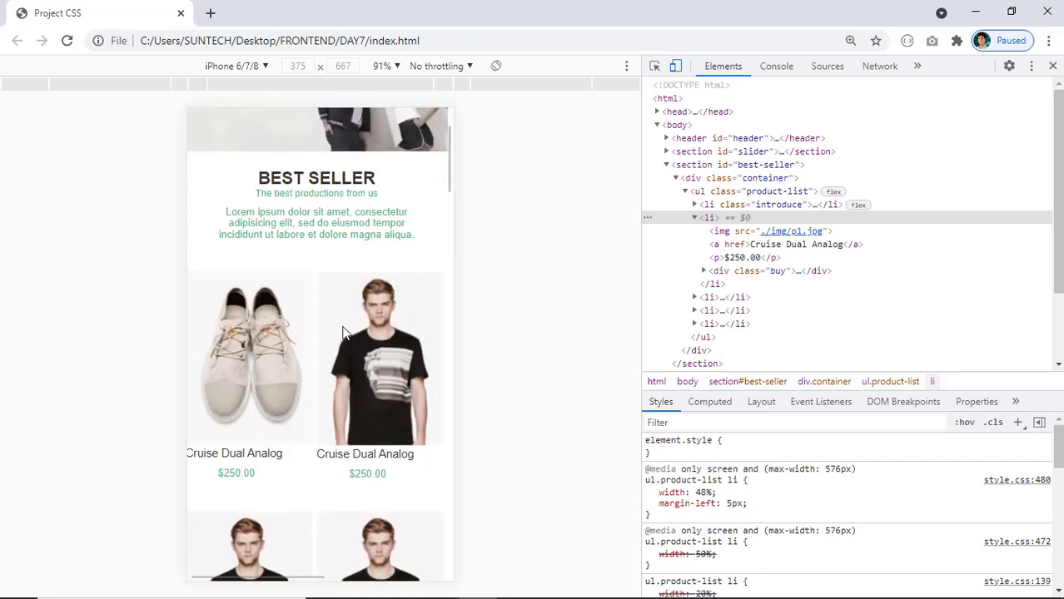
scroll(354, 374, "up", 2)
scroll(360, 291, "down", 7)
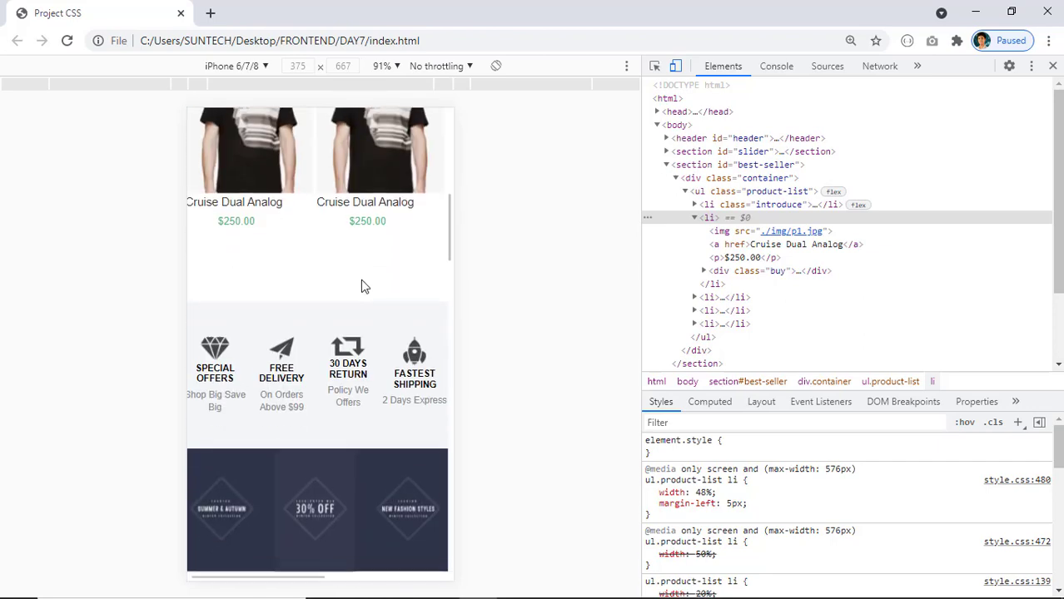
scroll(380, 241, "up", 2)
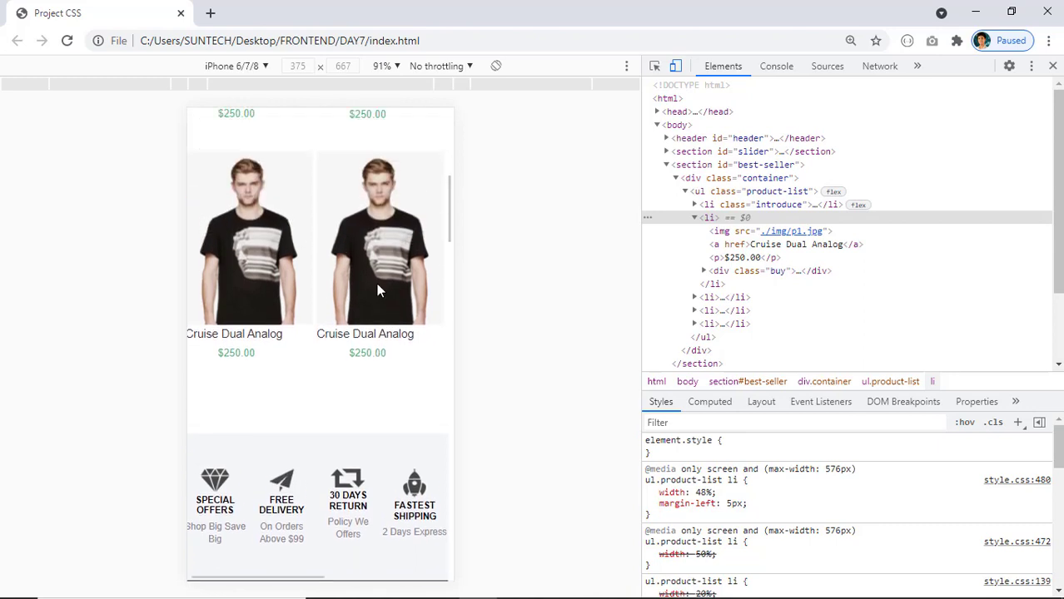
scroll(370, 266, "up", 1)
scroll(369, 278, "up", 1)
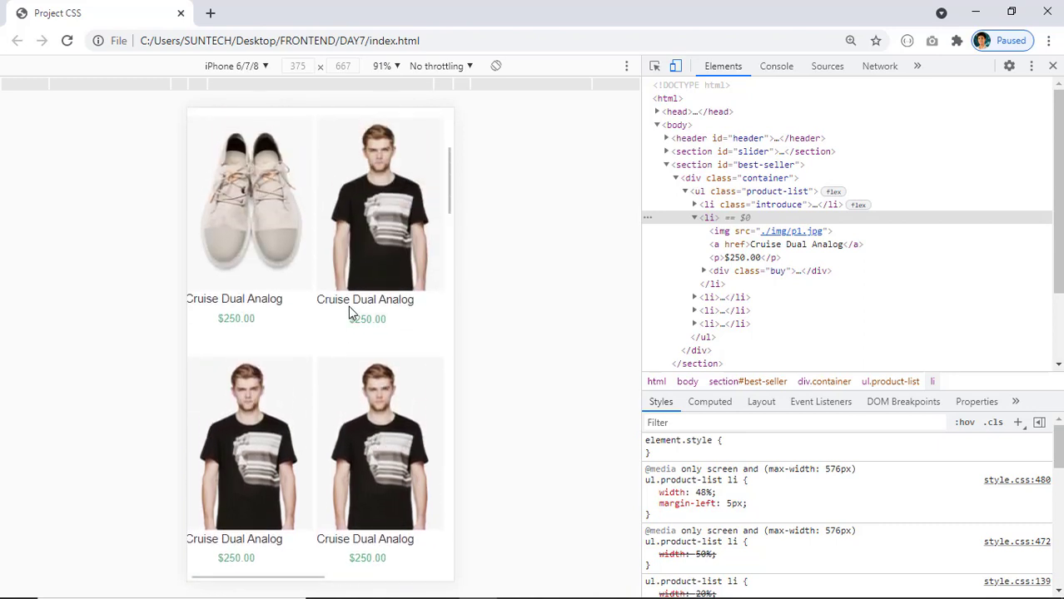
Reload, raise the items' left margin to 7px, re-enter width 48%, then disable the margin.
left_click(67, 40)
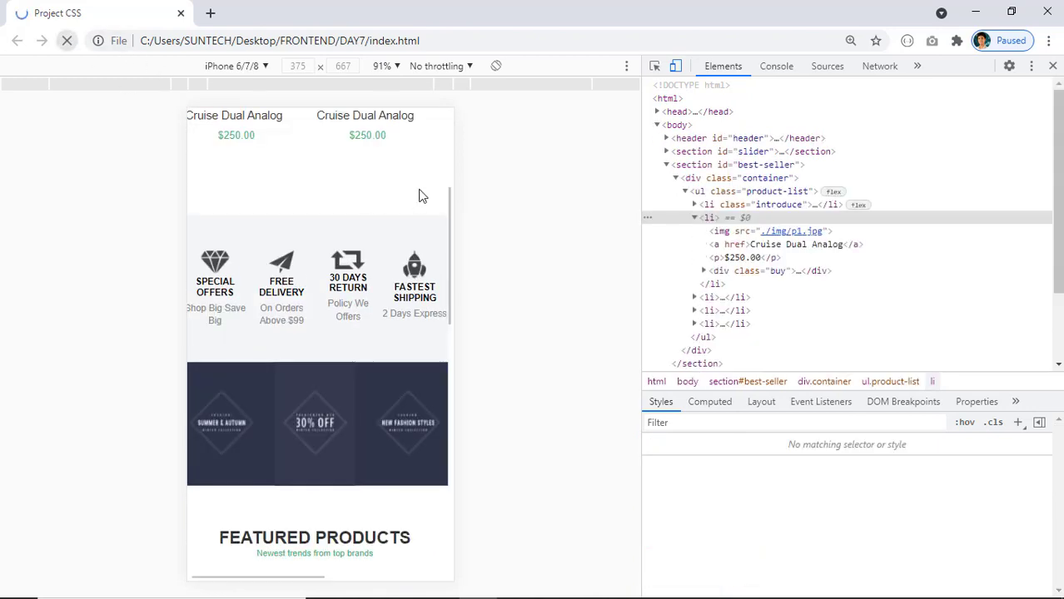
mouse_move(688, 498)
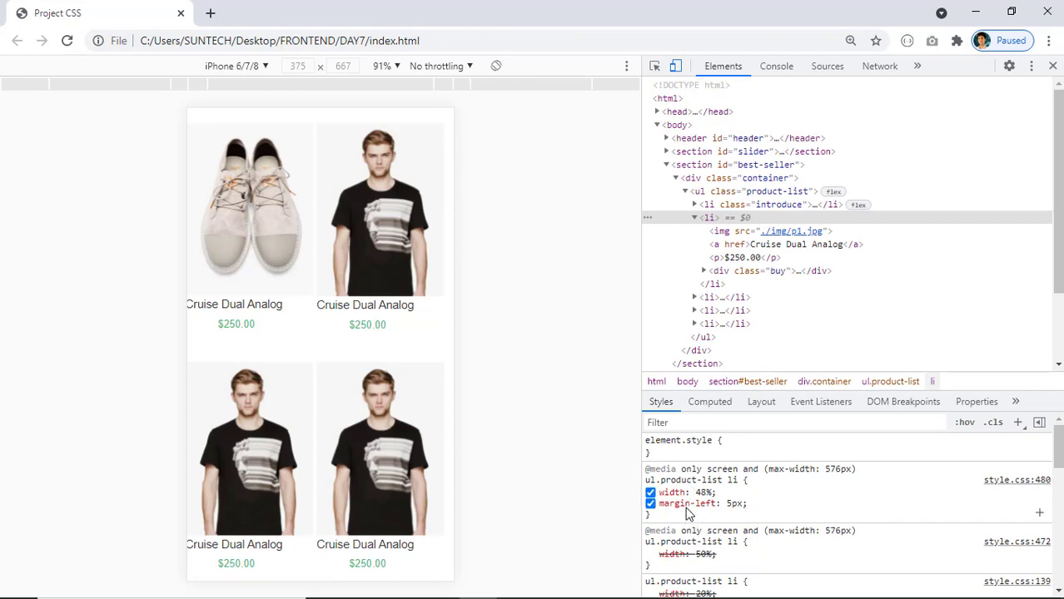
left_click(735, 506)
key("Up")
key("Up")
key("Up")
key("Down")
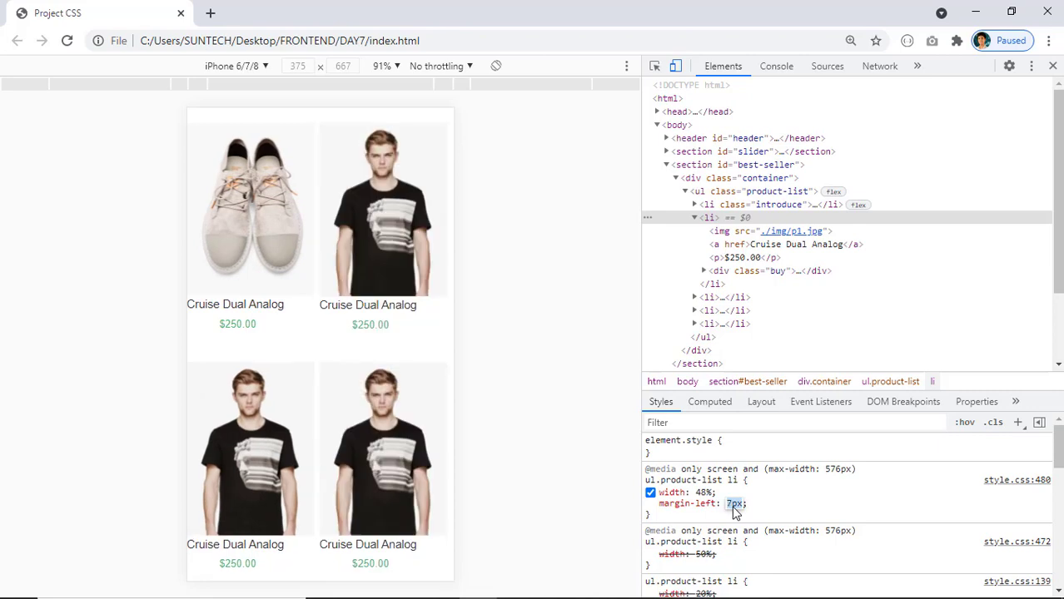
left_click(701, 493)
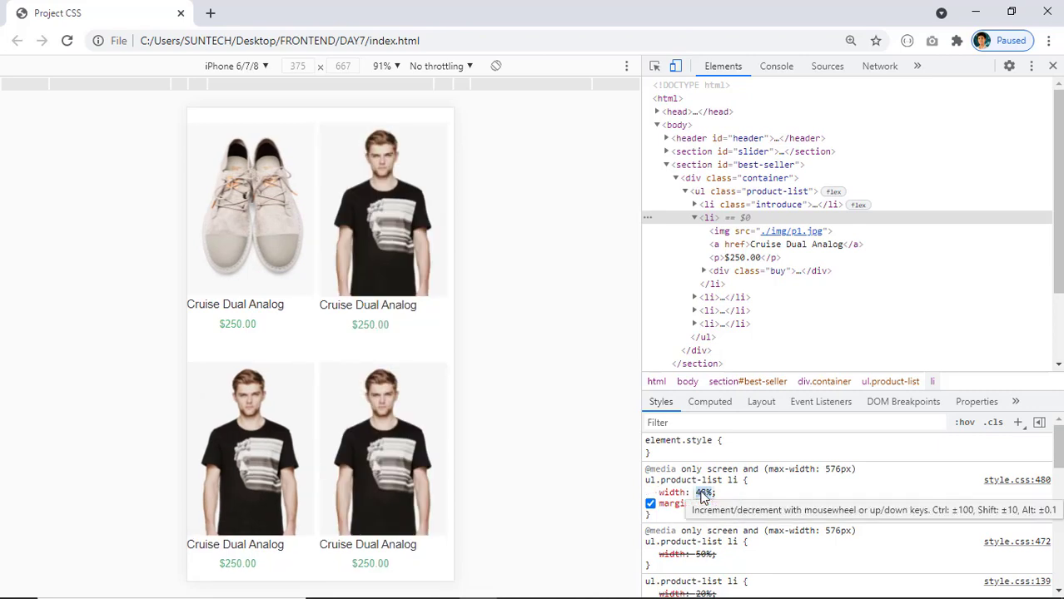
type("4")
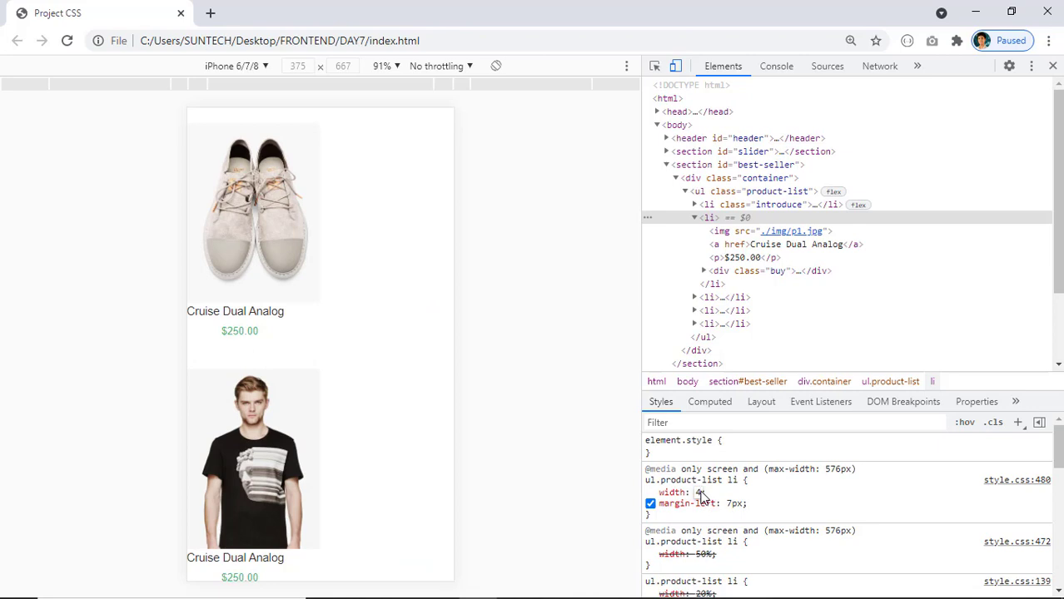
type("8%")
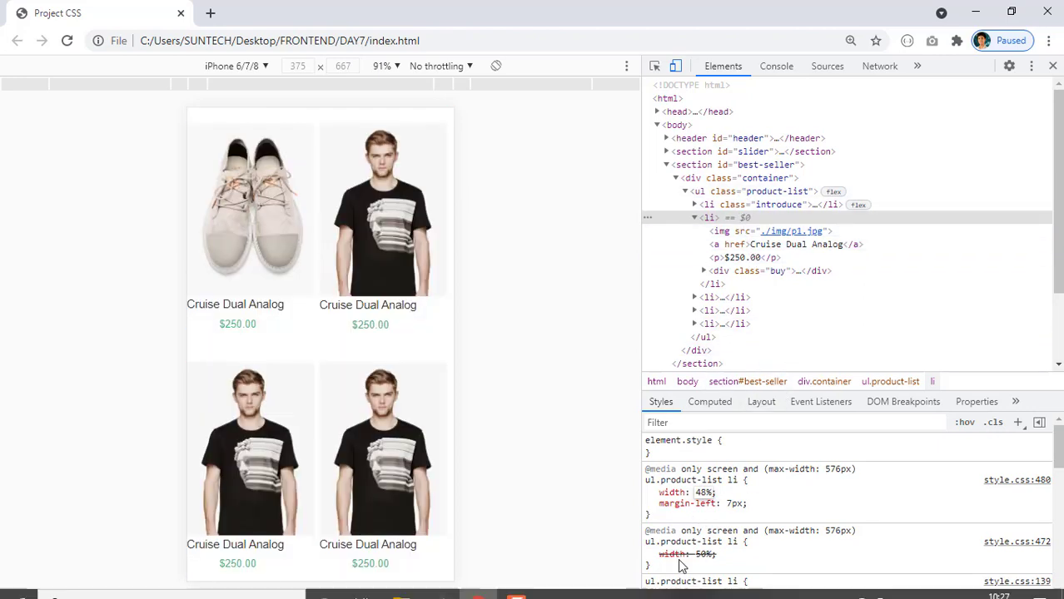
left_click(650, 504)
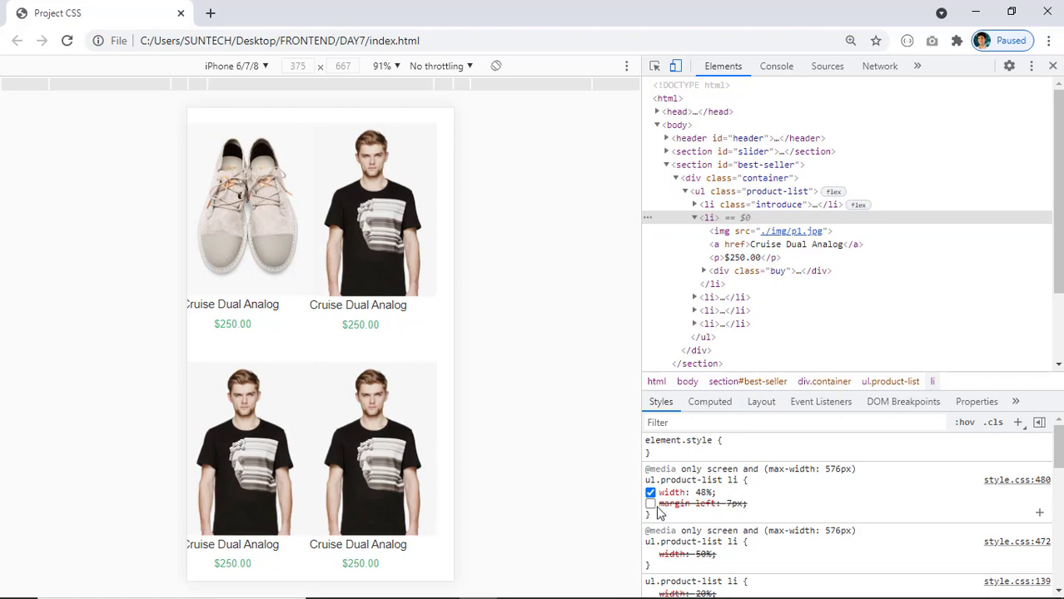
Add justify-content to ul.product-list, previewing space-between and space-evenly before committing space-around.
left_click(734, 194)
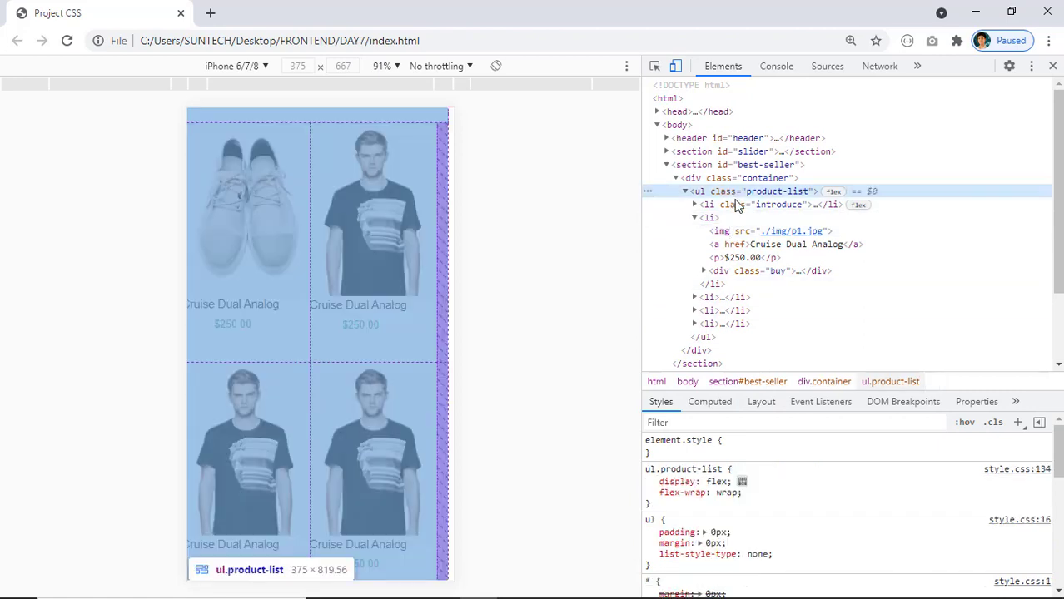
left_click(703, 509)
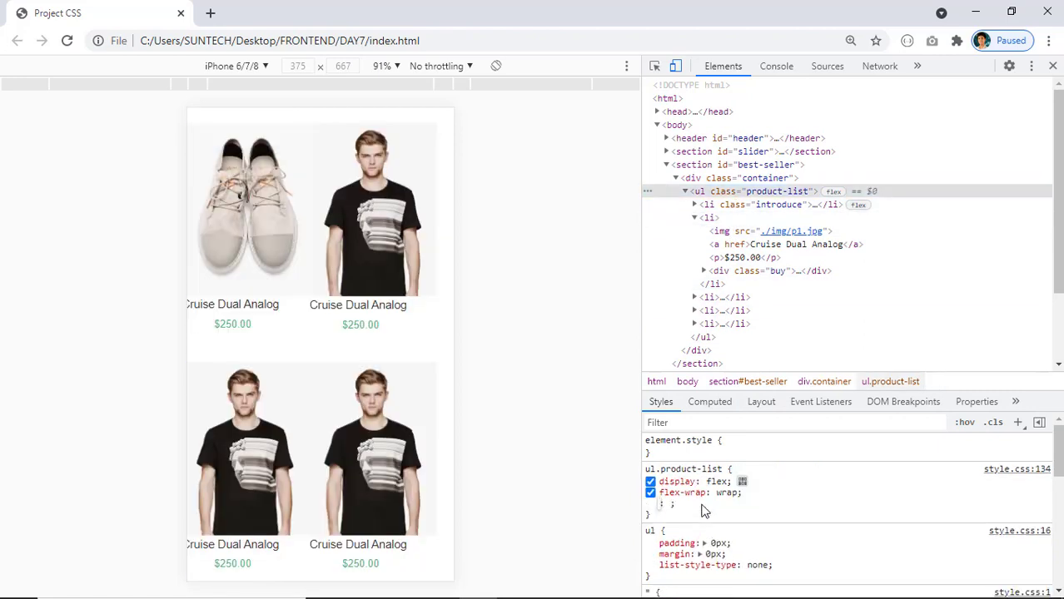
type("justify-content")
key("Tab")
type("s")
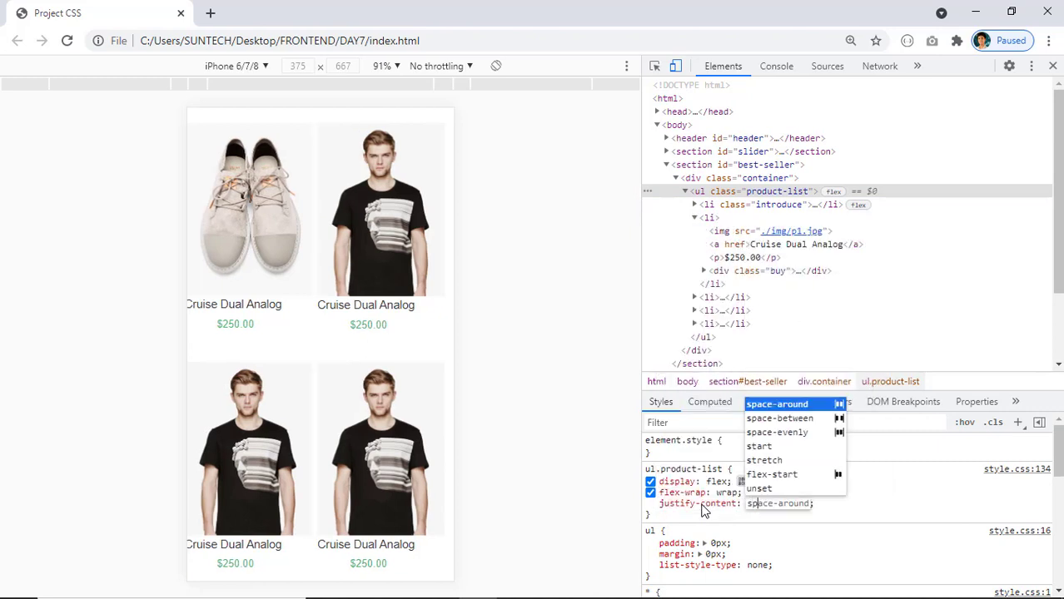
type("p")
key("Down")
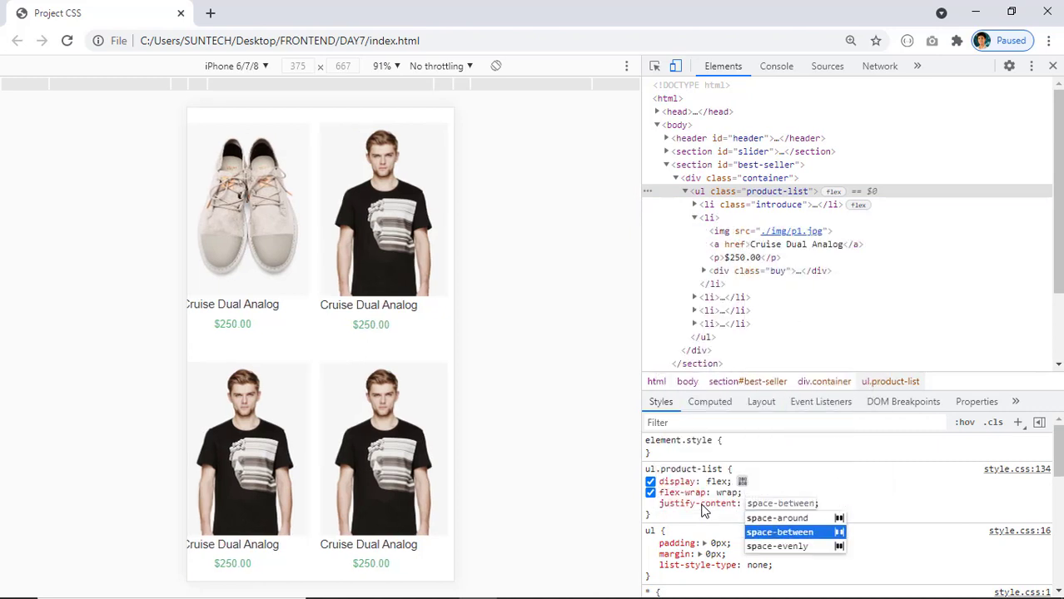
key("Down")
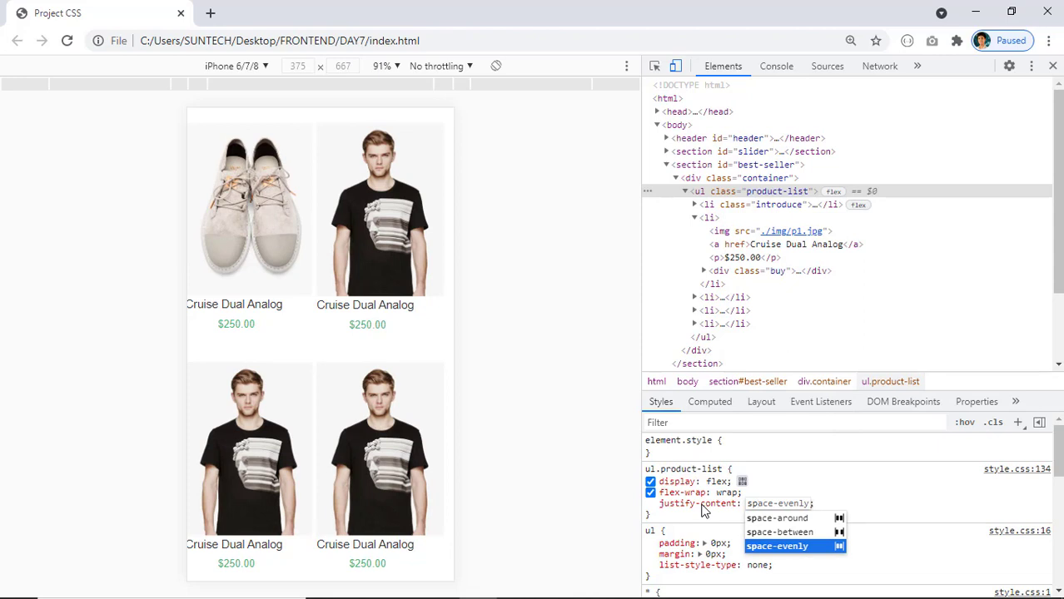
key("Up")
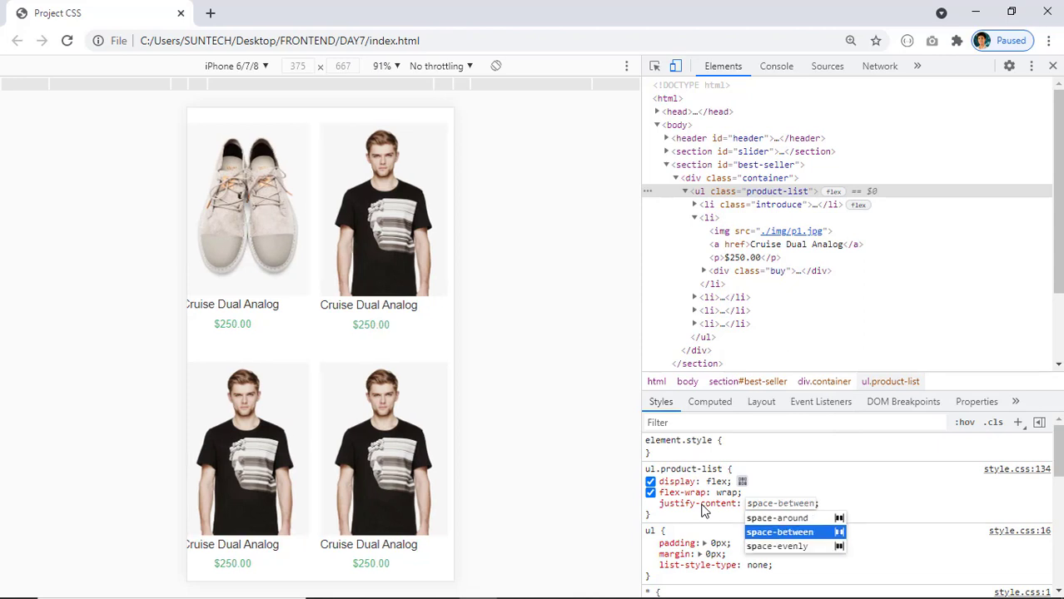
key("Up")
key("Return")
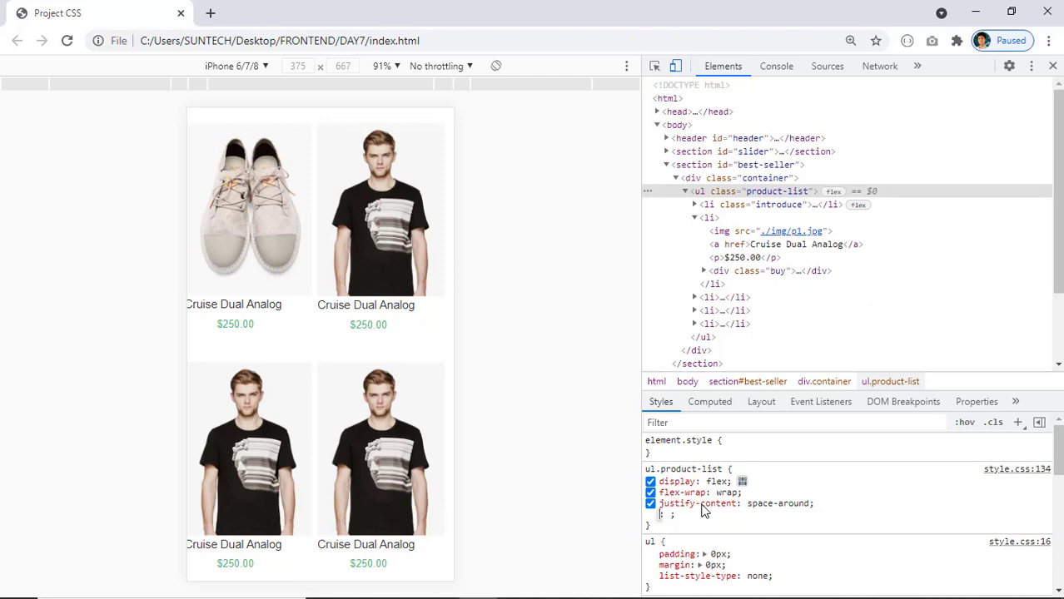
Change the product list's justify-content to flex-end and select the ul.product-list selector.
type("s")
key("BackSpace")
left_click(801, 505)
type("flex-end")
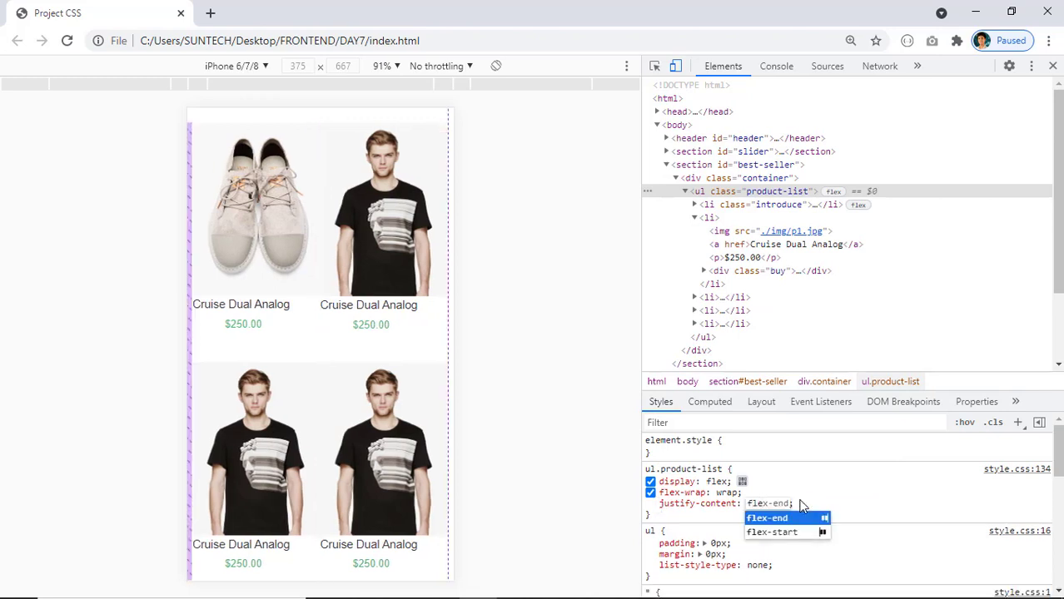
key("Return")
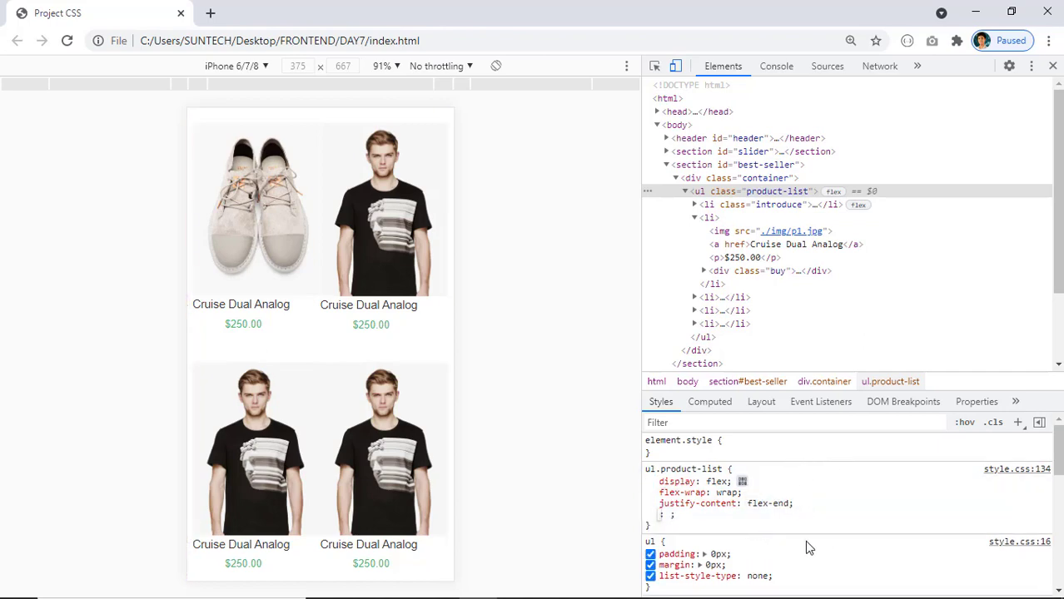
left_click(802, 533)
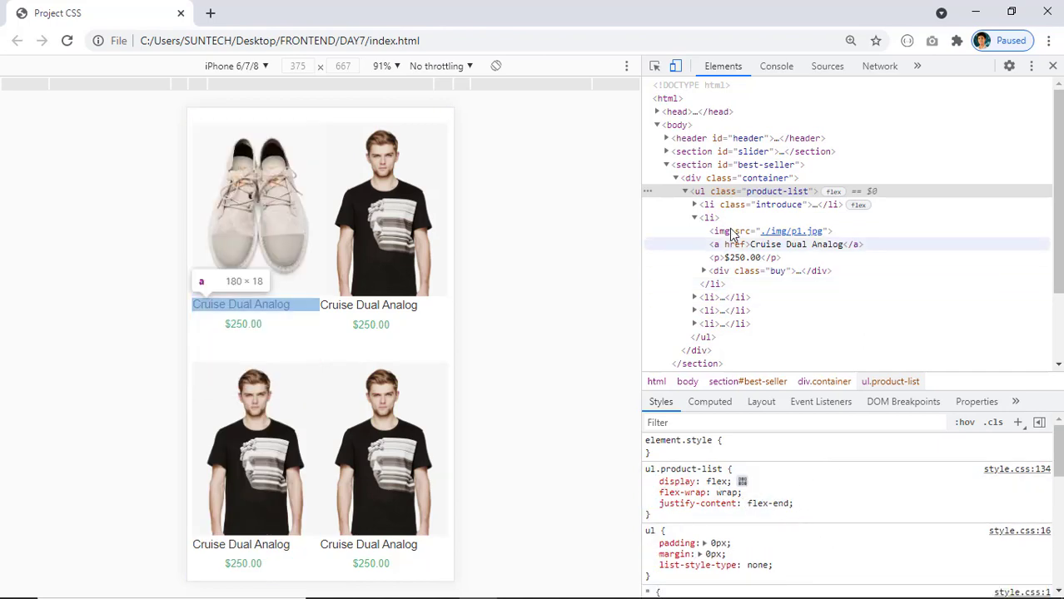
left_click(702, 471)
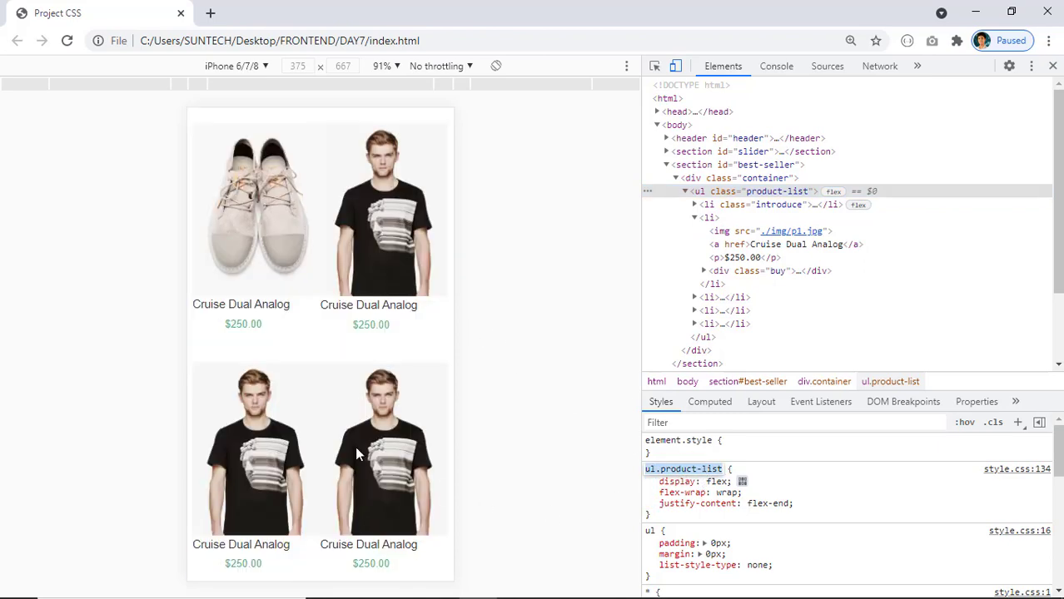
Add a ul.product-list { justify-content: flex-end; } rule in the 576px media query and save.
key("alt+Tab")
left_click(306, 448)
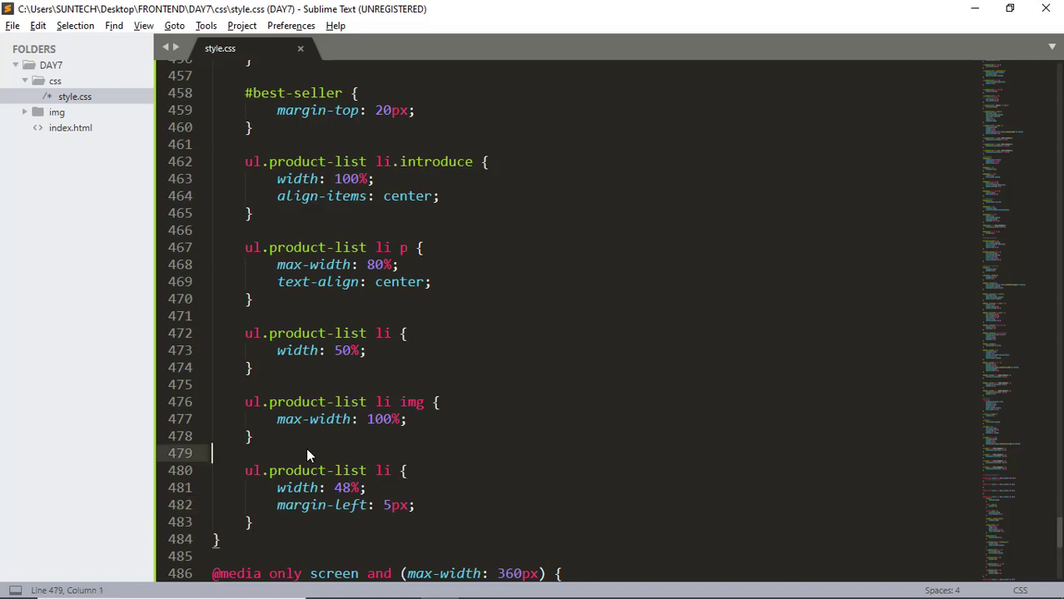
key("Return")
key("Tab")
type("ul.product-list {")
key("Return")
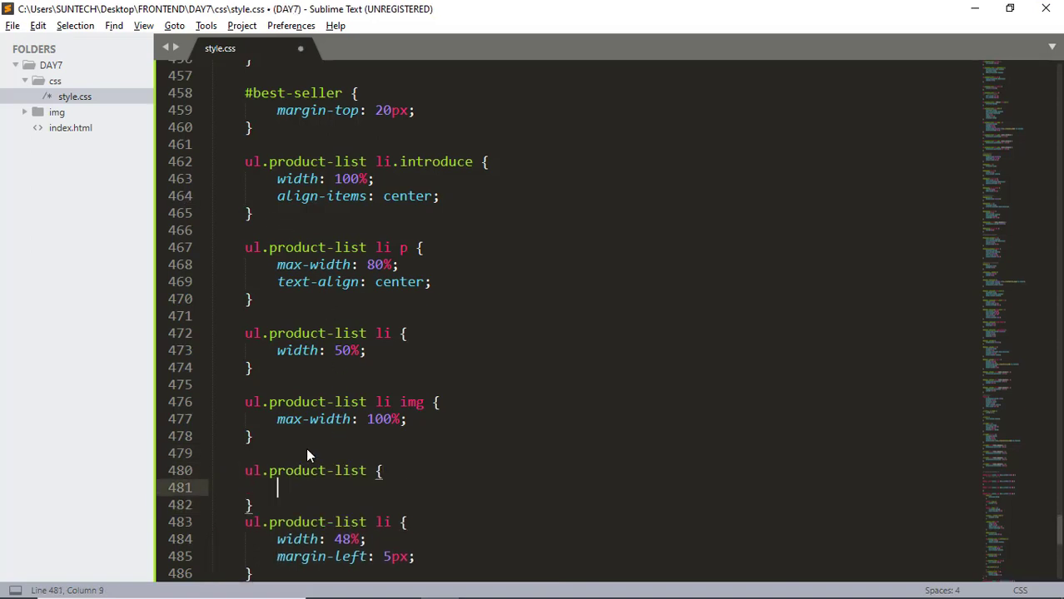
type("jus")
type("t")
key("Return")
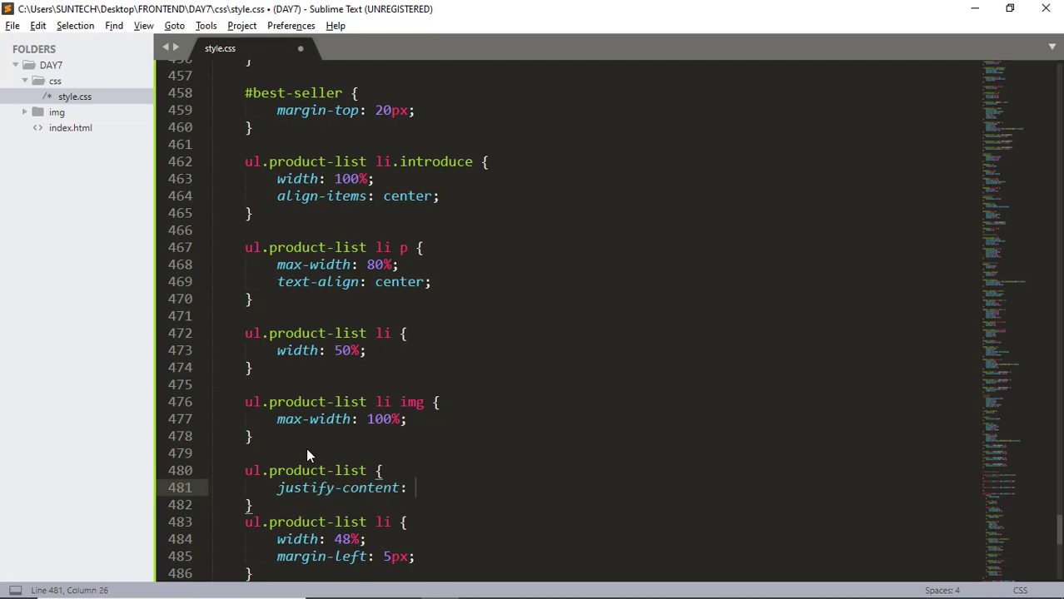
type("fle")
key("Return")
type(";")
key("Down")
key("Return")
key("ctrl+s")
key("alt+Tab")
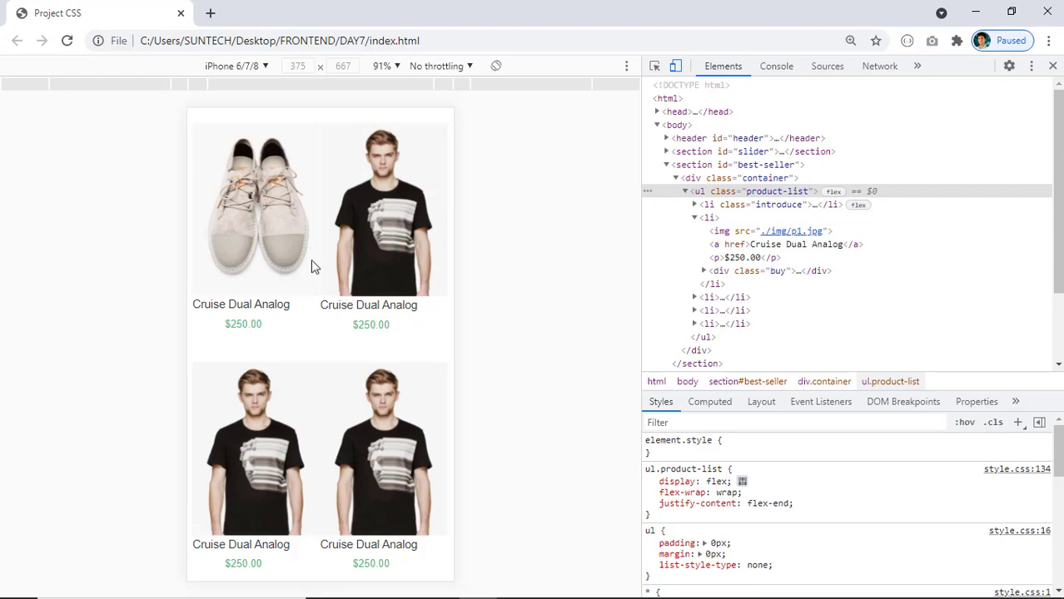
Reload the page and inspect the first Best Seller product item's styles.
left_click(67, 40)
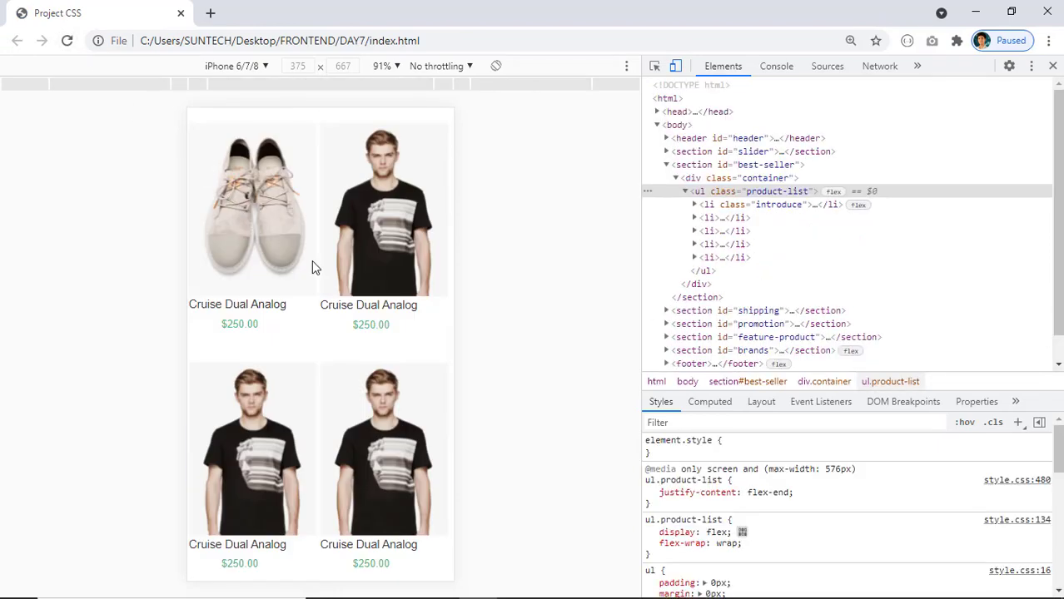
key("ctrl+r")
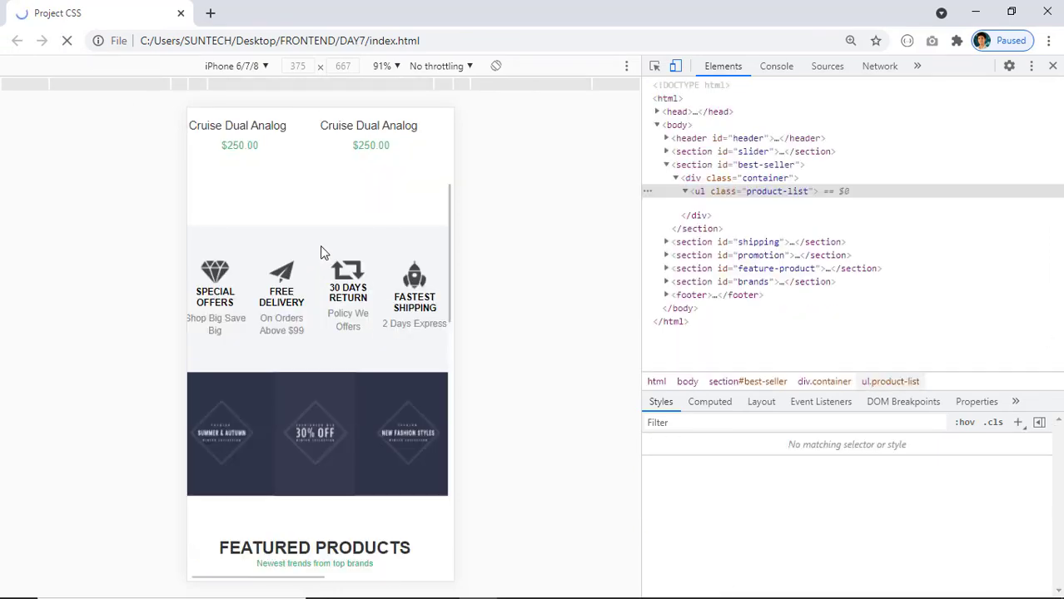
mouse_move(723, 217)
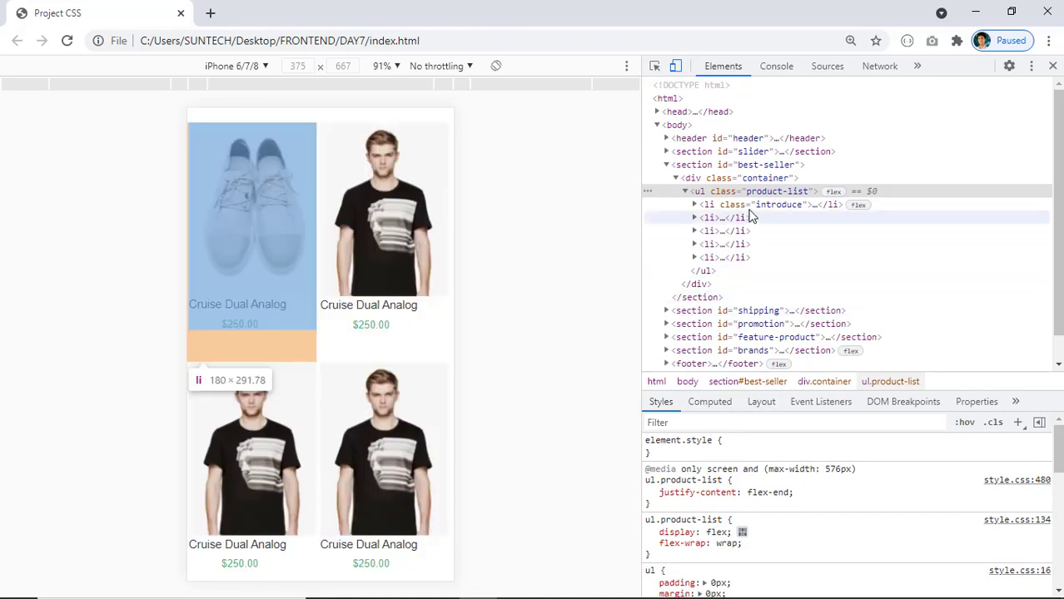
left_click(757, 206)
left_click(731, 218)
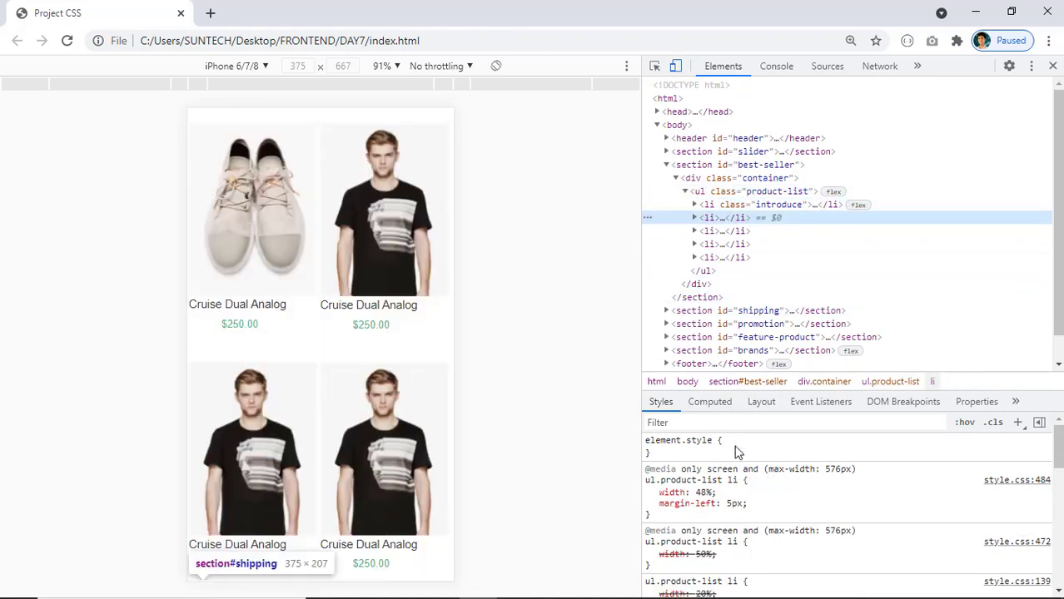
Delete the margin-left: 5px line from the mobile product item rule in style.css and save.
key("alt+Tab")
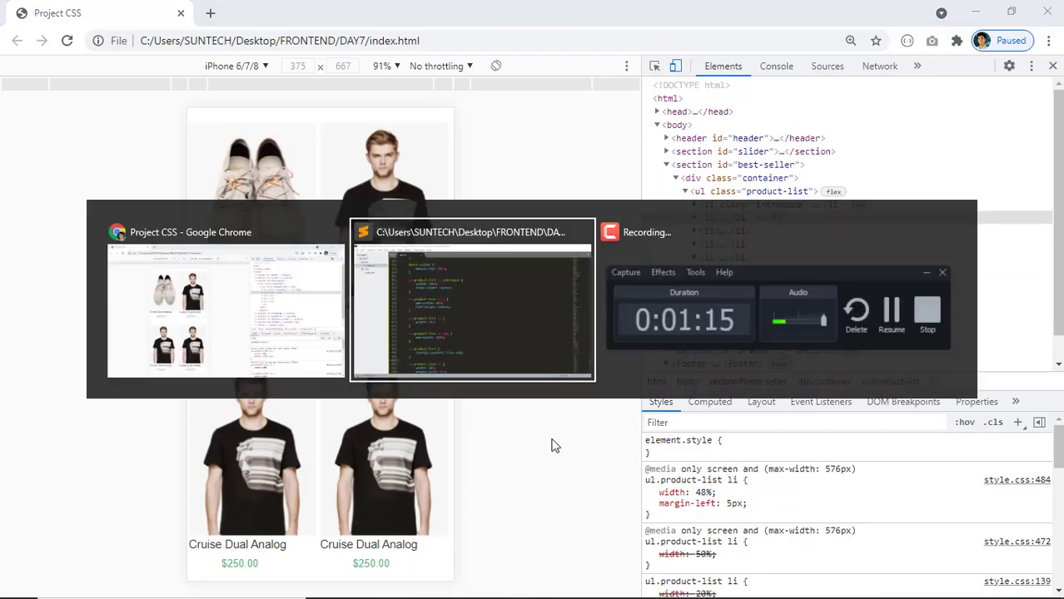
scroll(381, 540, "down", 2)
left_click(344, 446)
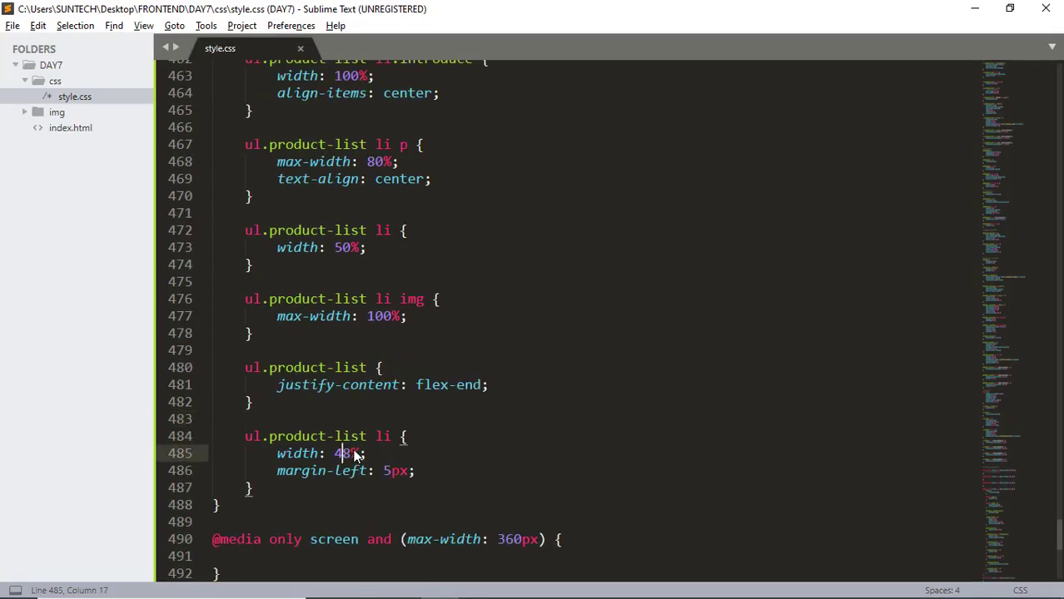
double_click(345, 450)
key("shift+Home")
key("BackSpace")
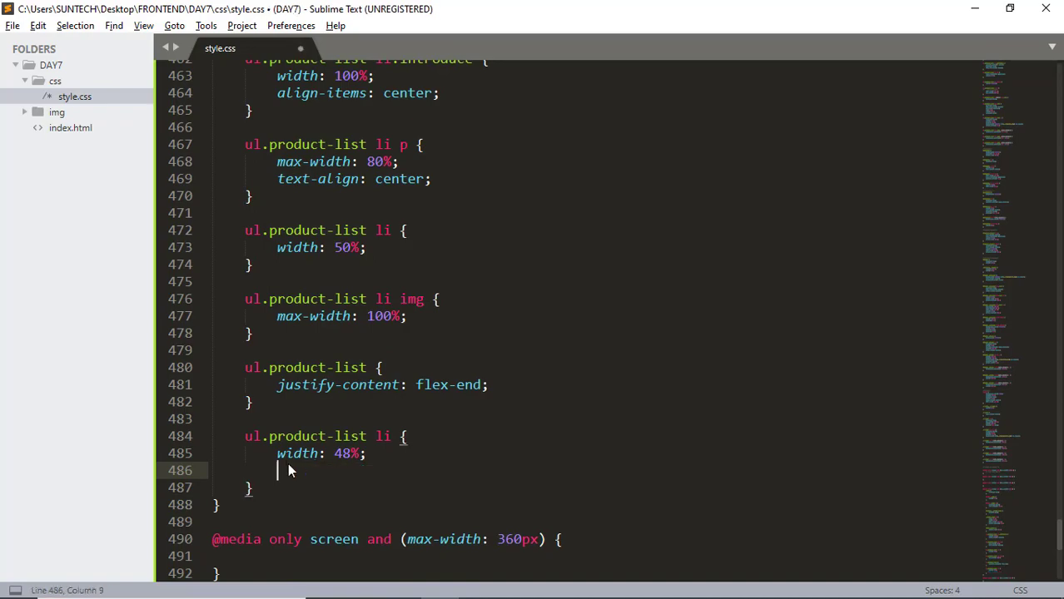
key("BackSpace")
key("BackSpace")
key("ctrl+s")
Reload the page and nudge the first product item's width from 48% to 49% in Styles.
key("alt+Tab")
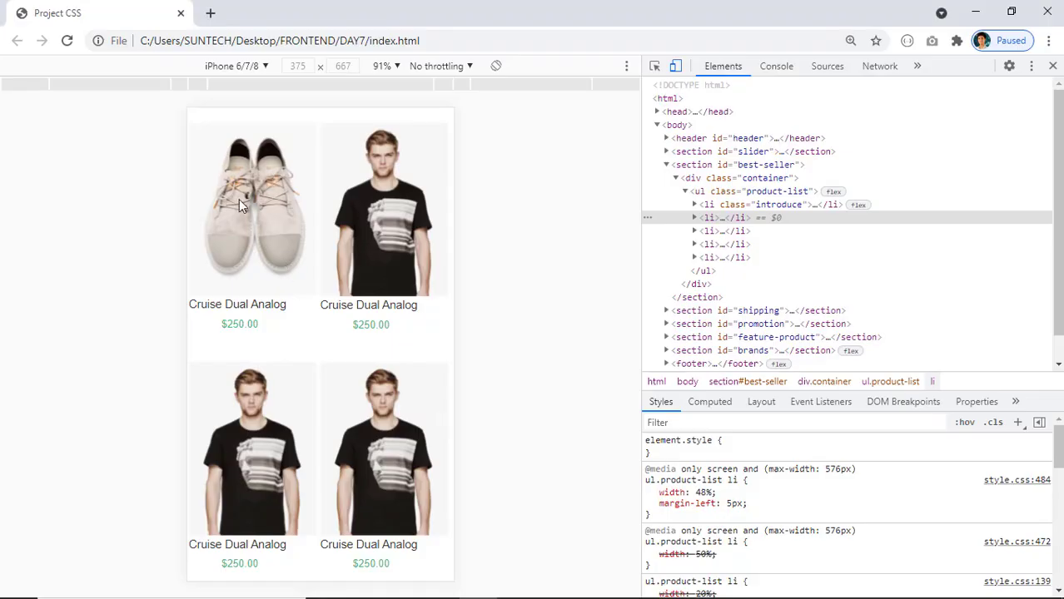
left_click(67, 41)
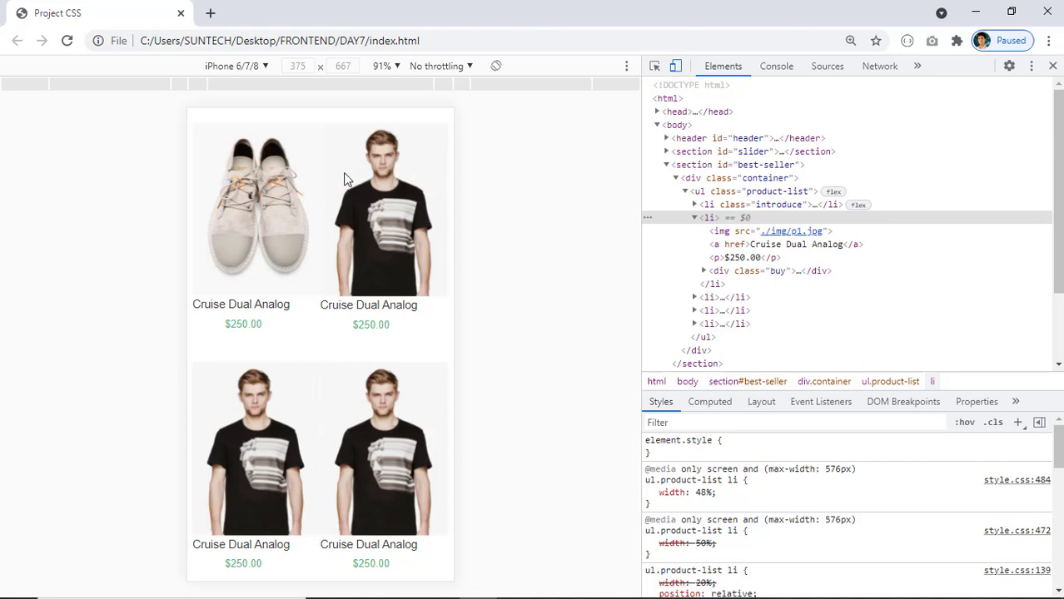
left_click(734, 208)
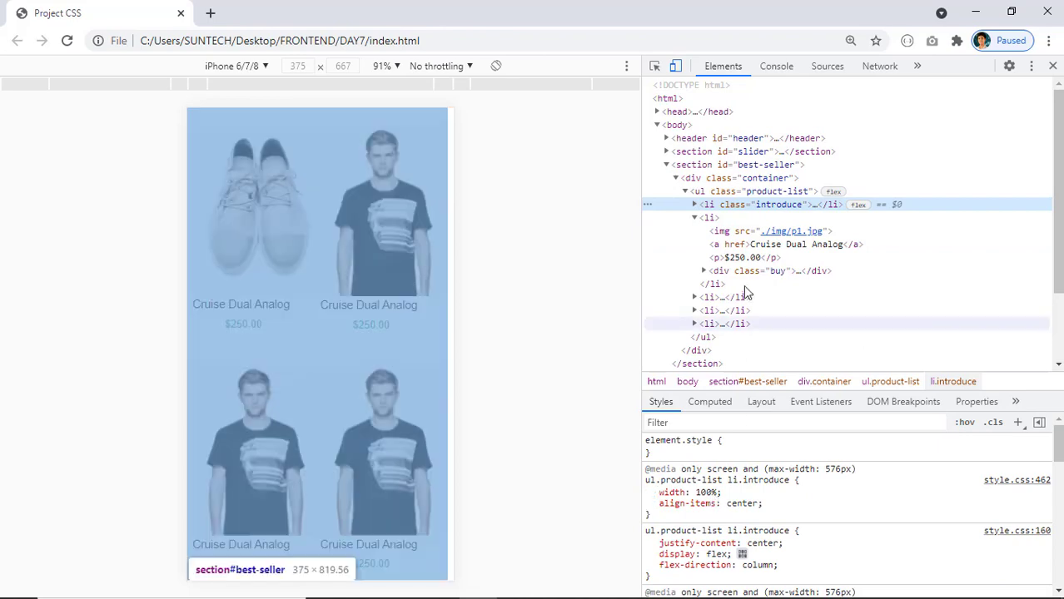
left_click(732, 298)
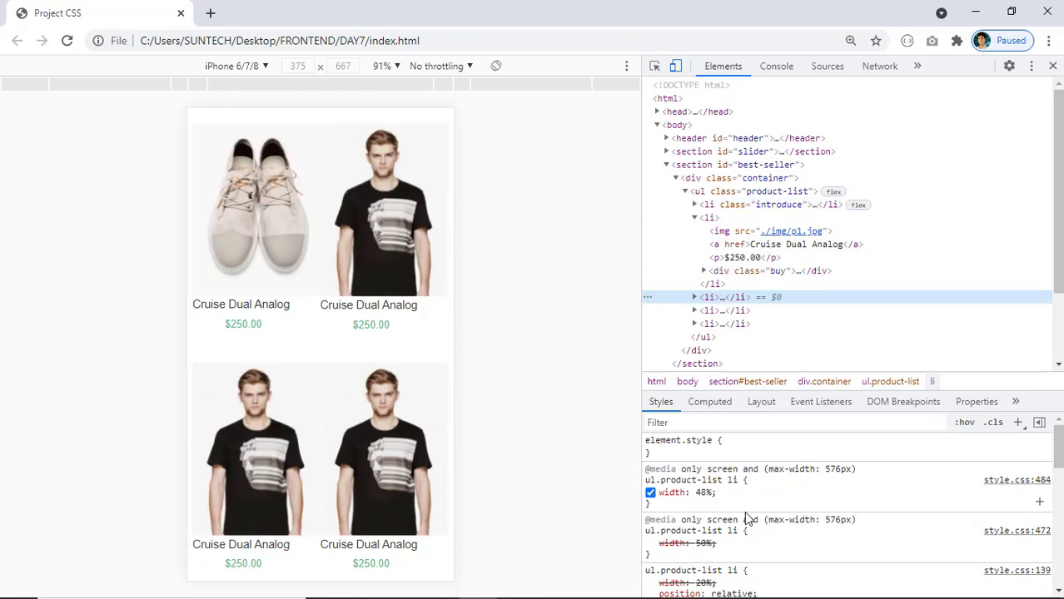
left_click(704, 492)
key("Up")
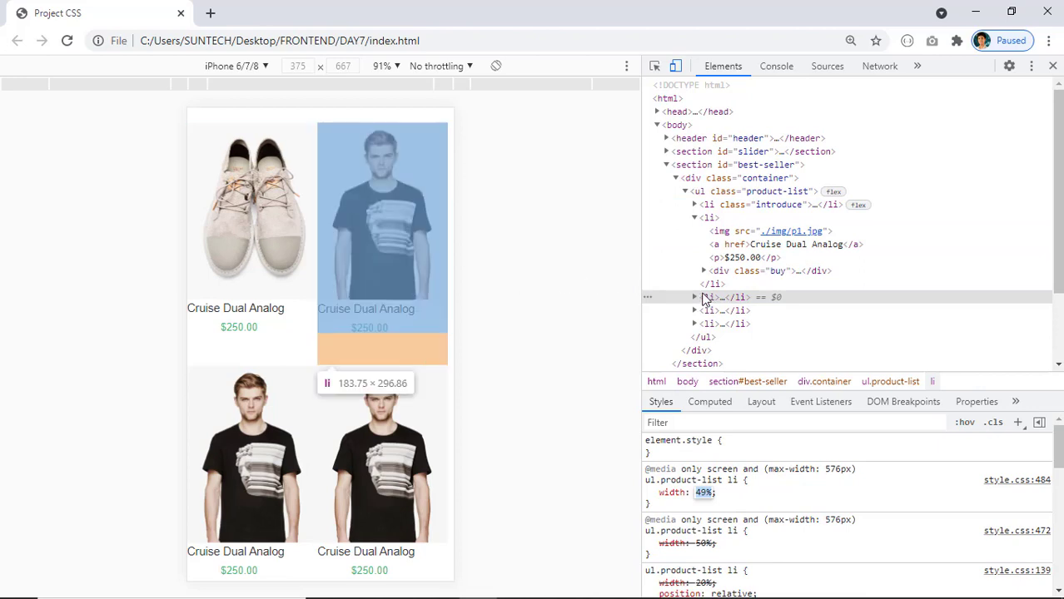
Lower the first product image's max-width slightly below 100%.
left_click(723, 194)
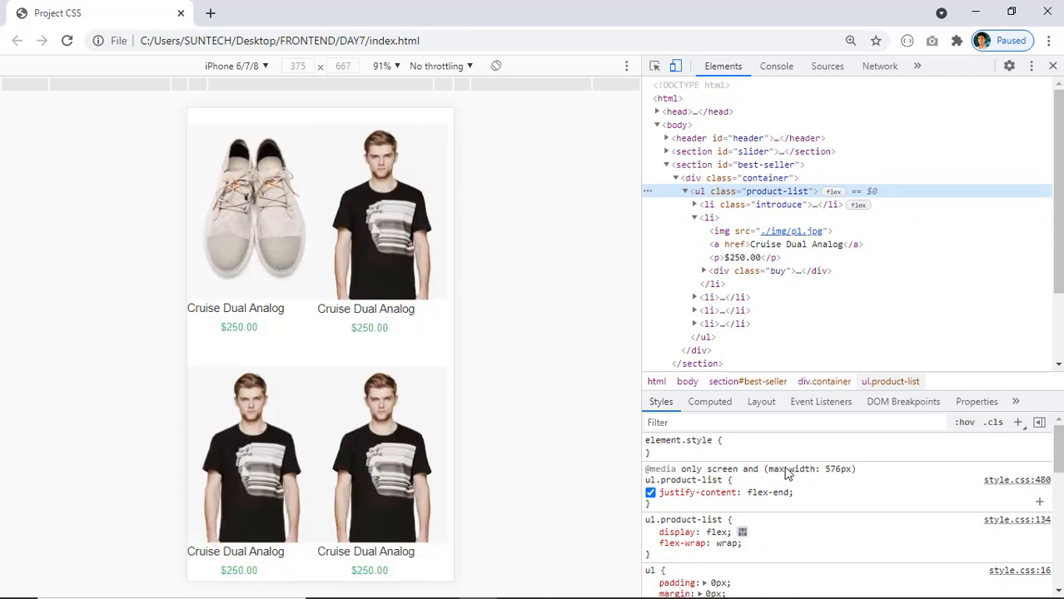
left_click(745, 228)
left_click(729, 493)
key("Down")
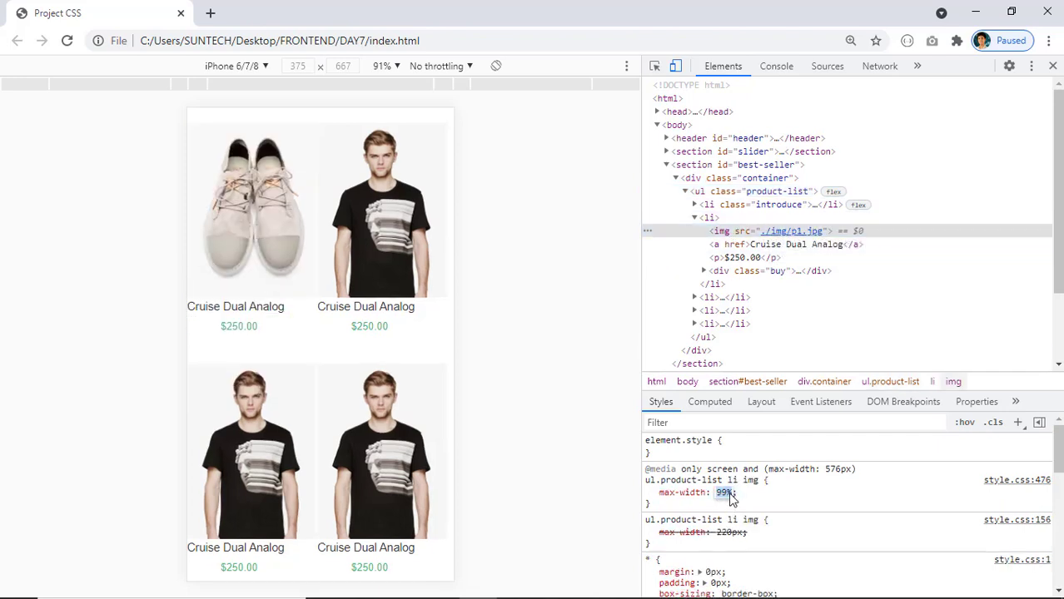
key("Down")
key("Down")
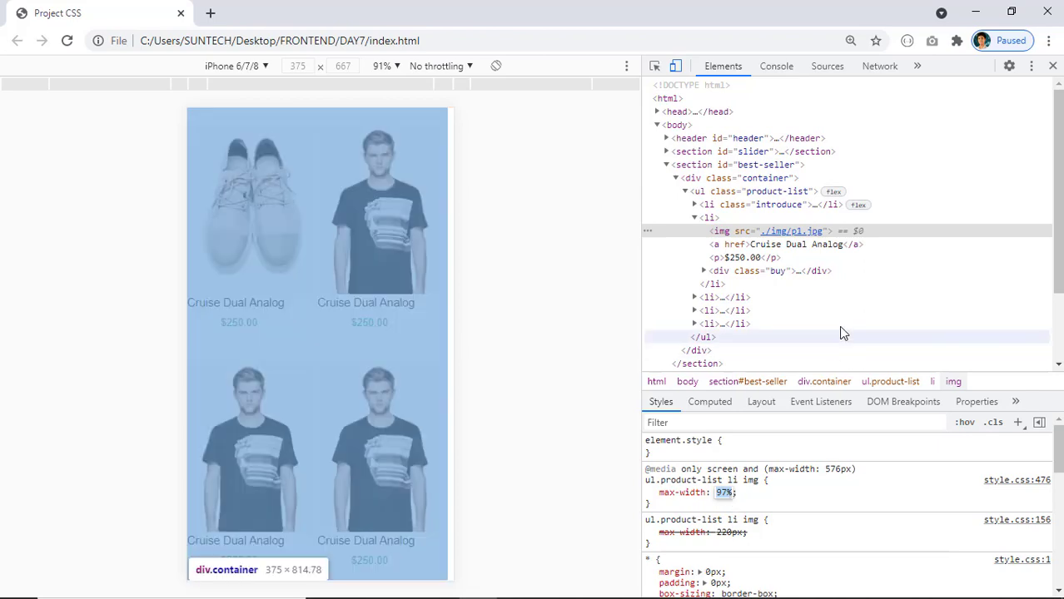
Raise the product item width to 50% and commit it.
left_click(729, 297)
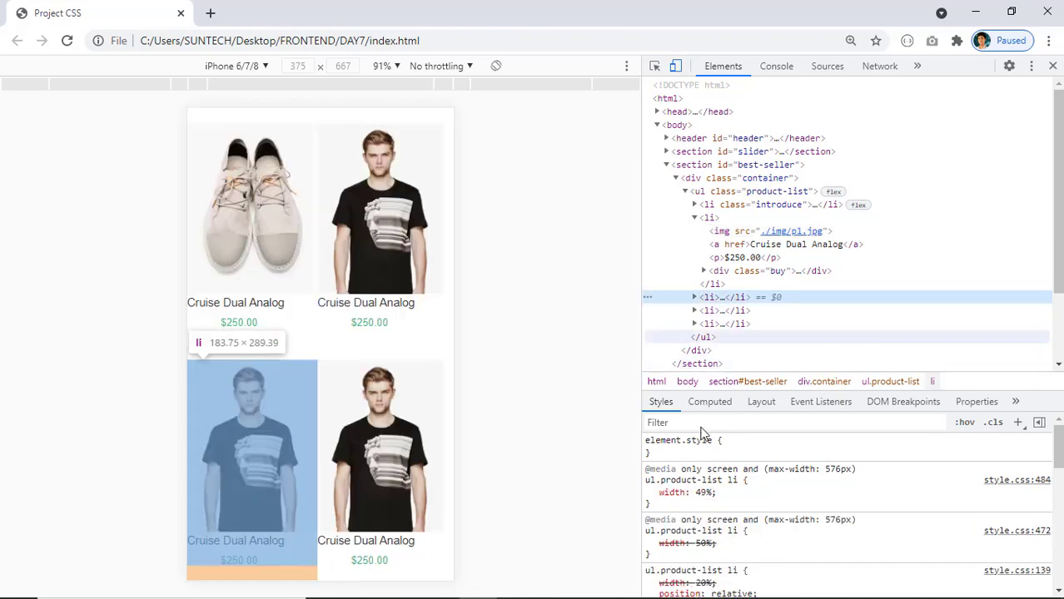
left_click(705, 493)
key("Up")
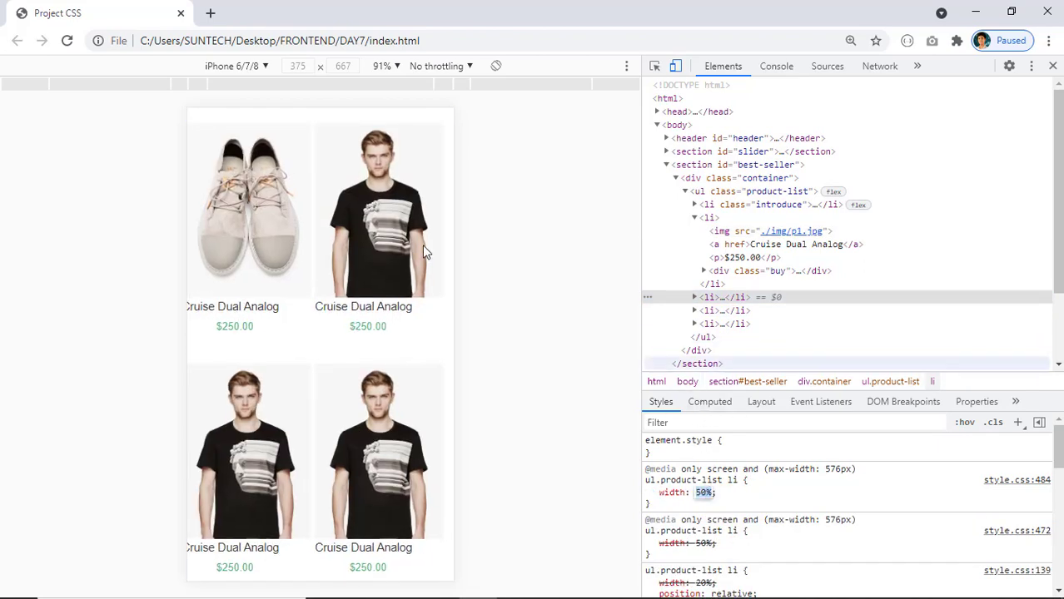
left_click(324, 248)
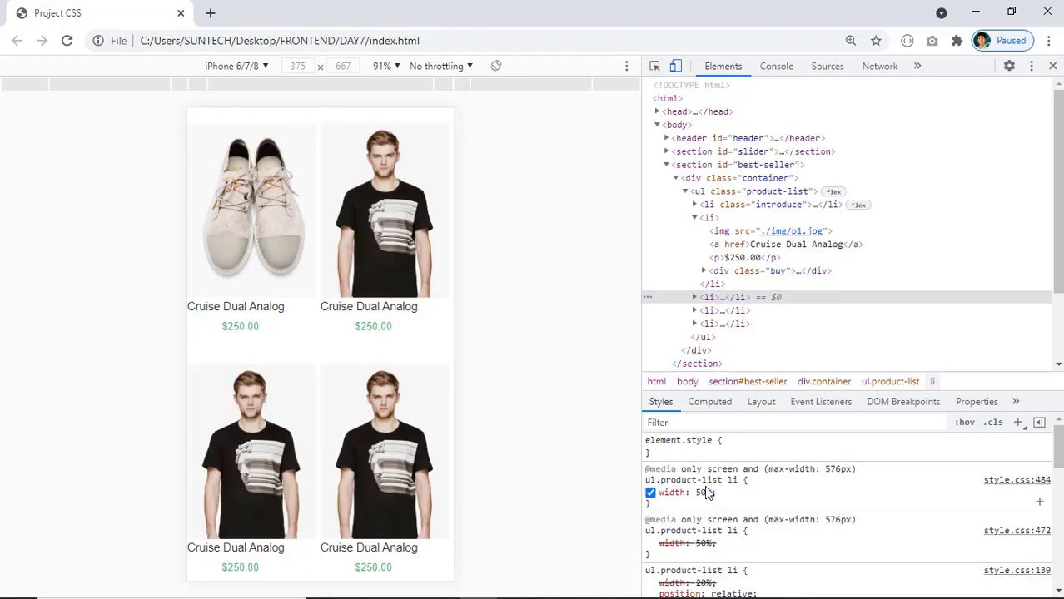
left_click(714, 481)
Change the mobile product item width from 48% to 50% in style.css and save.
key("alt+Tab")
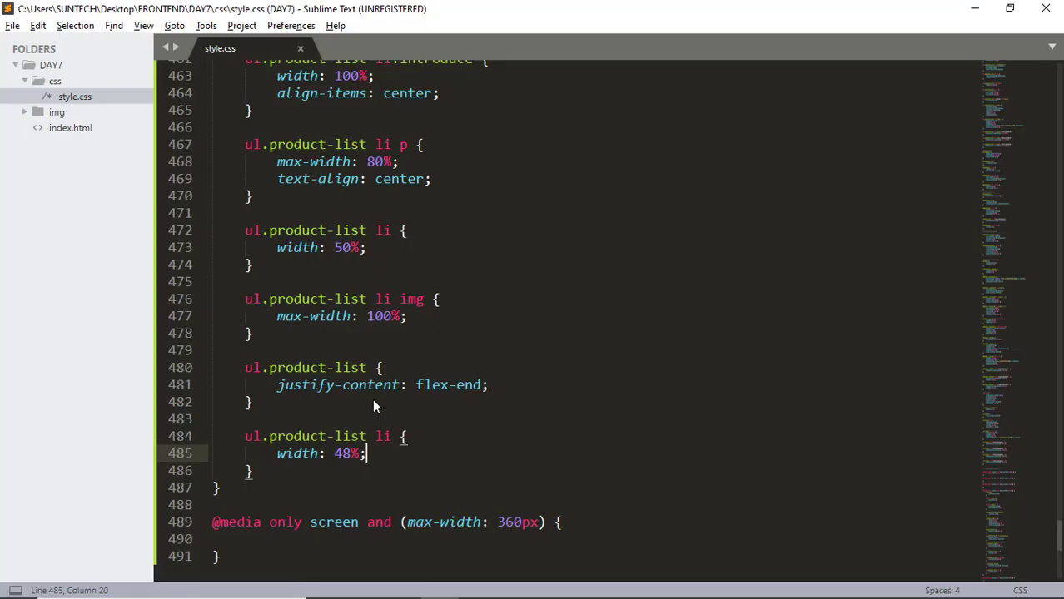
double_click(342, 454)
type("50")
key("ctrl+s")
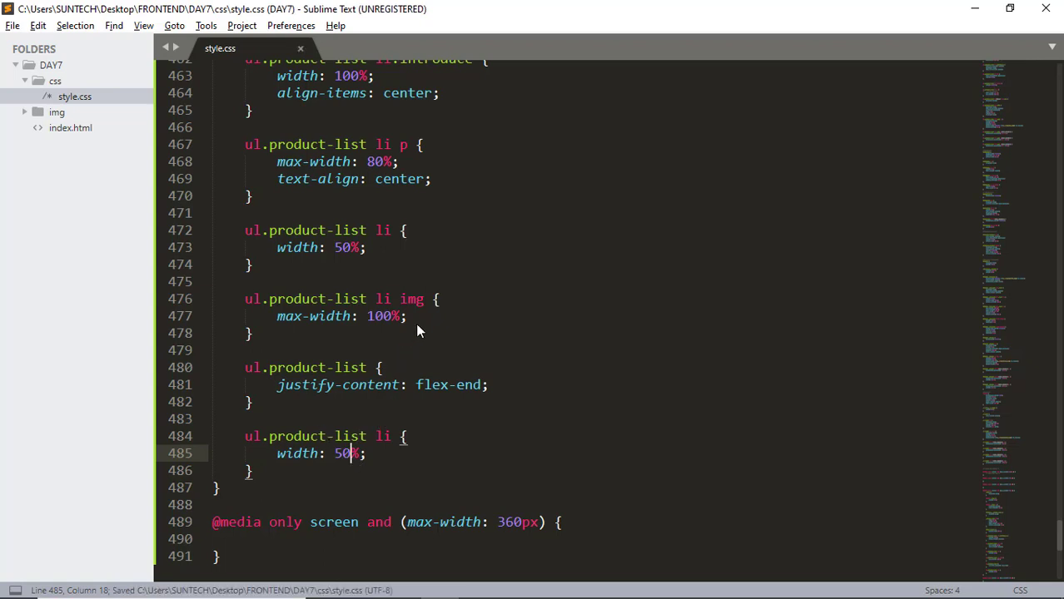
Set the product image max-width from 100% to 98% and save style.css.
left_click(418, 321)
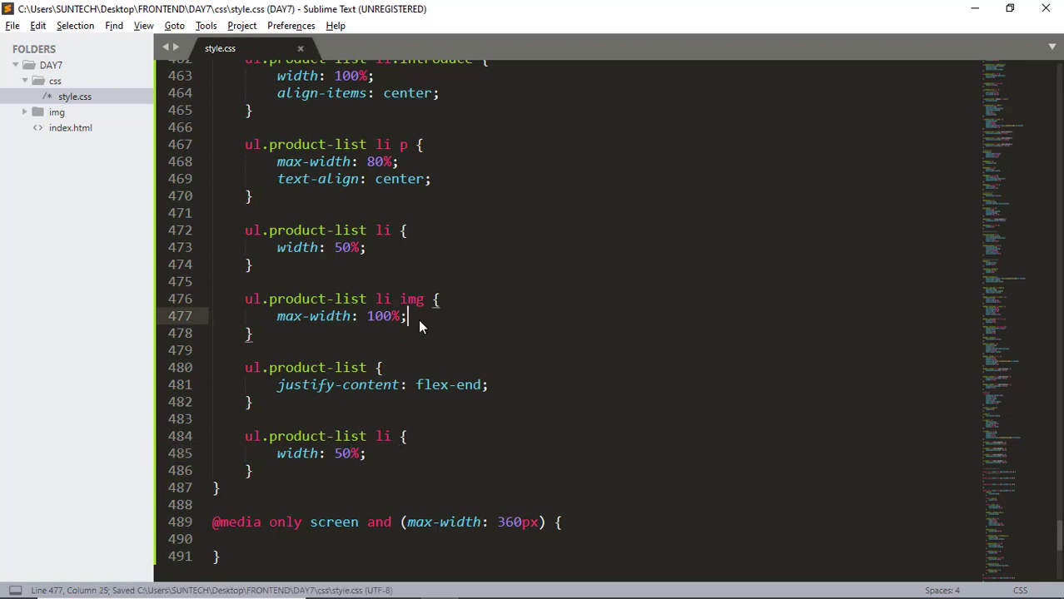
double_click(367, 317)
type("90")
key("ctrl+s")
key("alt+Tab")
Reload the page and try space-around for the product list's justify-content in Styles.
left_click(67, 40)
mouse_move(250, 208)
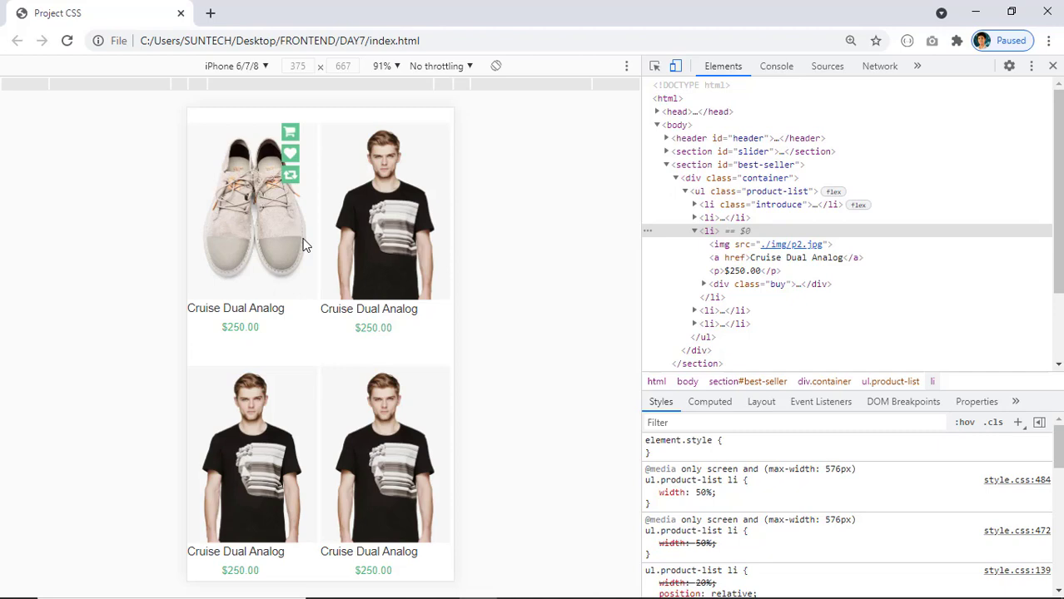
right_click(304, 244)
left_click(730, 198)
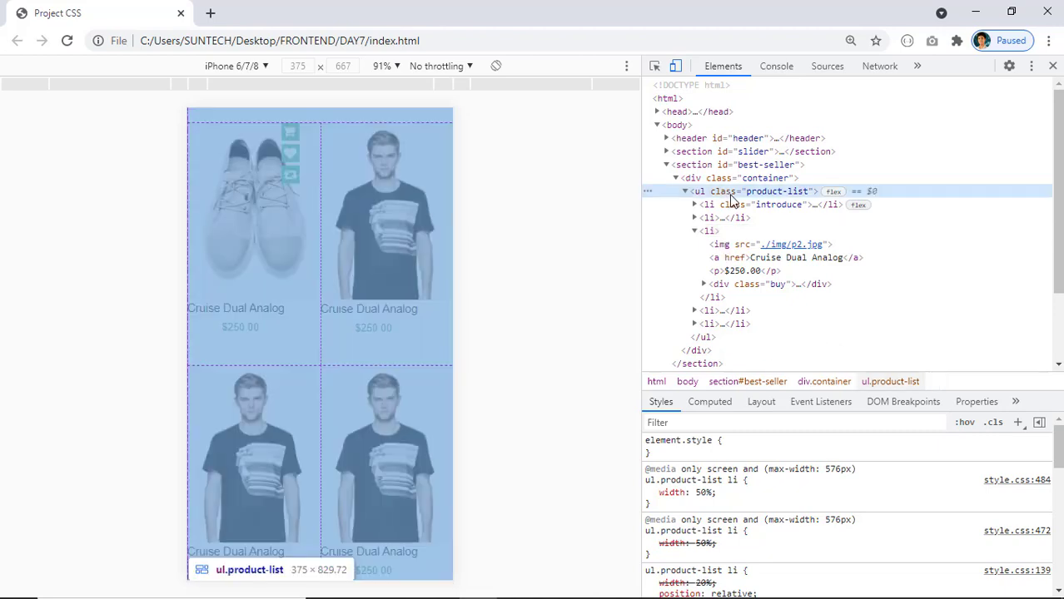
left_click(758, 493)
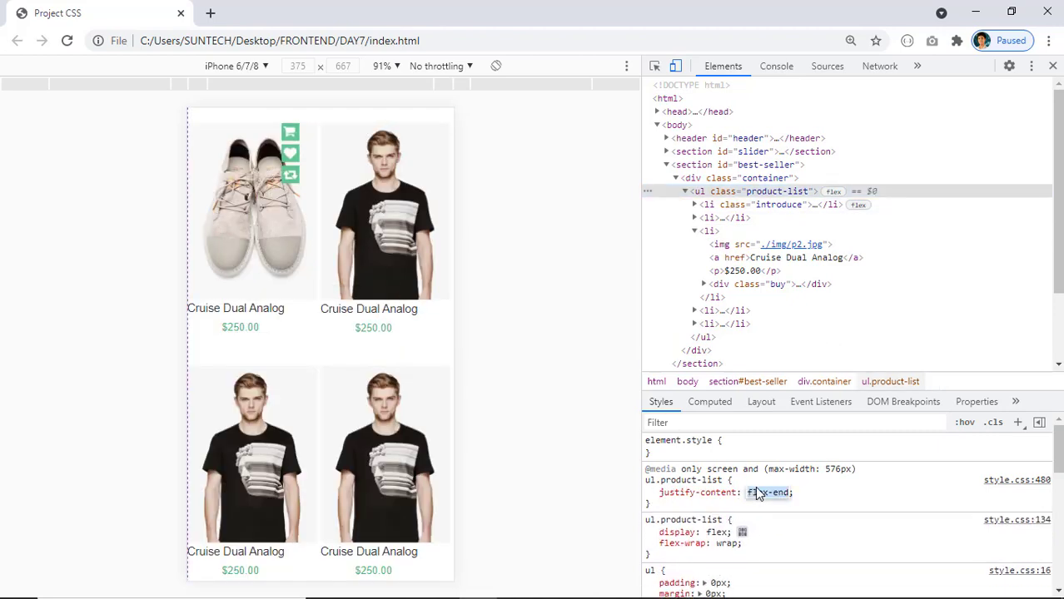
type("spac")
key("Down")
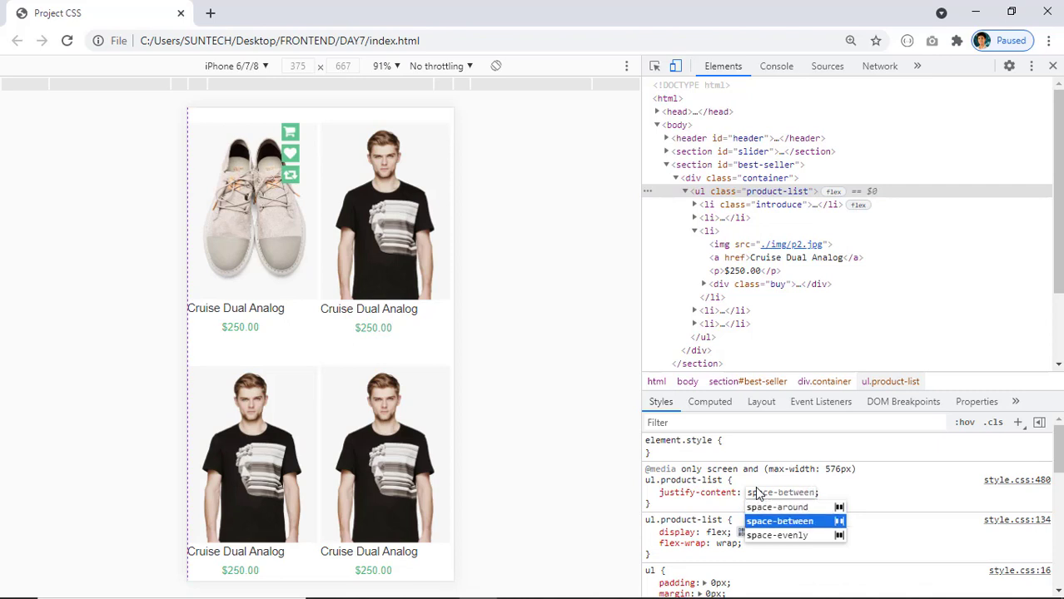
key("Down")
key("Down")
key("Up")
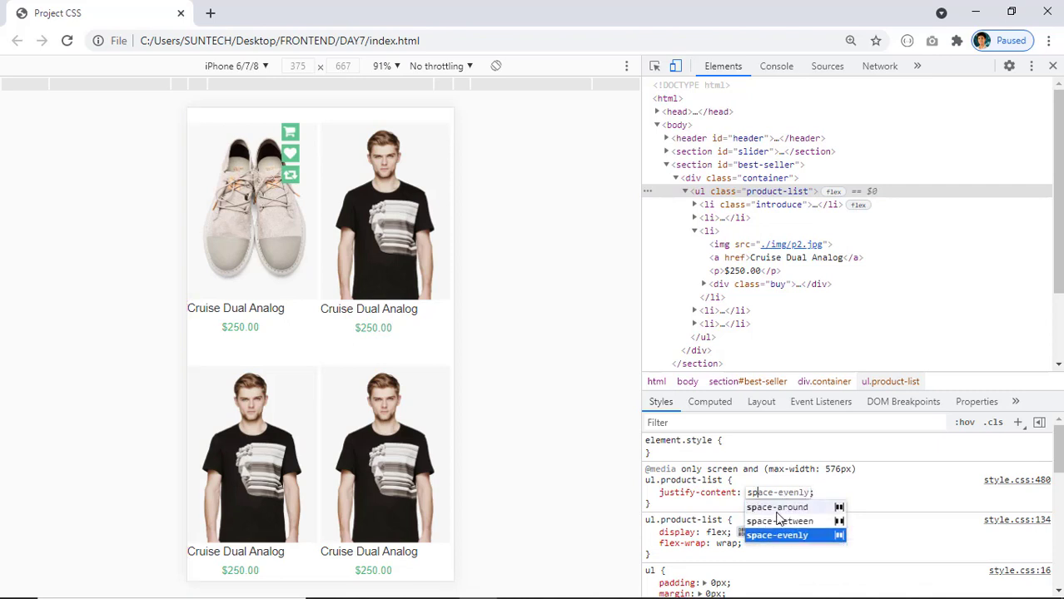
left_click(777, 507)
scroll(349, 242, "right", 2)
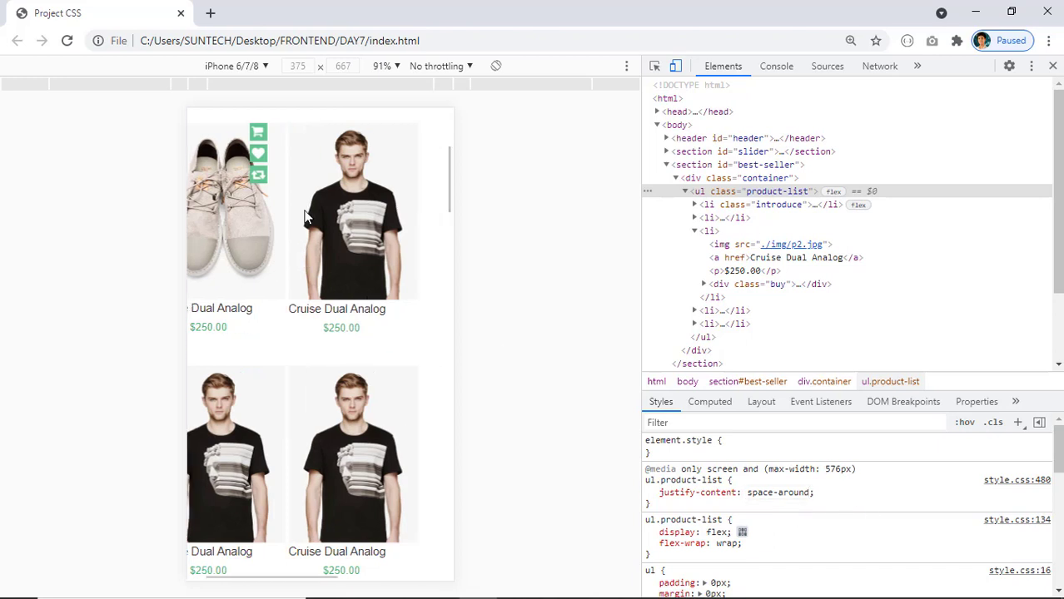
scroll(371, 226, "left", 2)
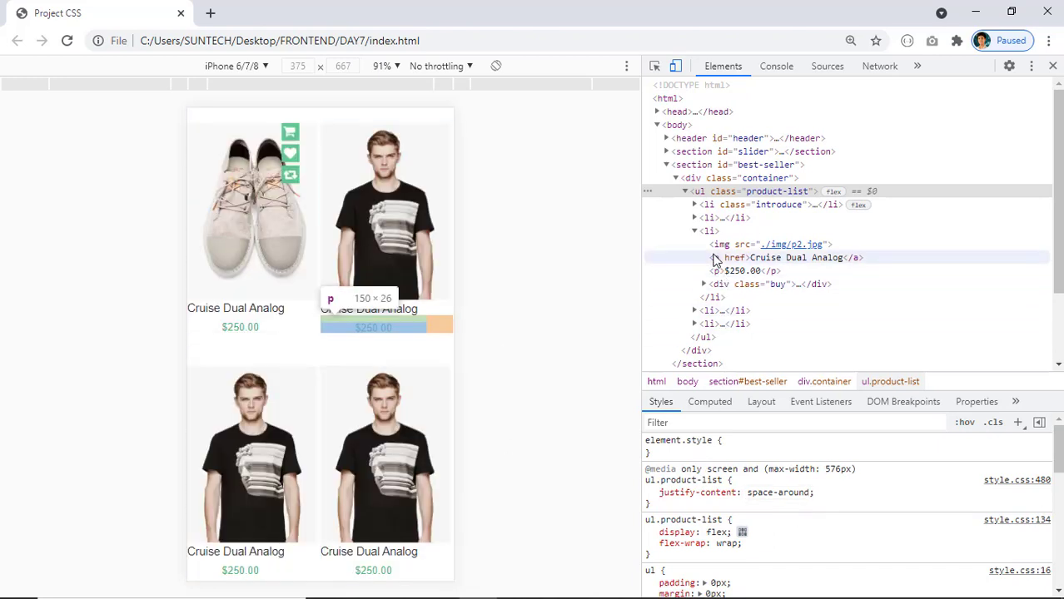
Inspect a product image and its parent item to check the 98% max-width rule.
left_click(721, 246)
left_click(708, 234)
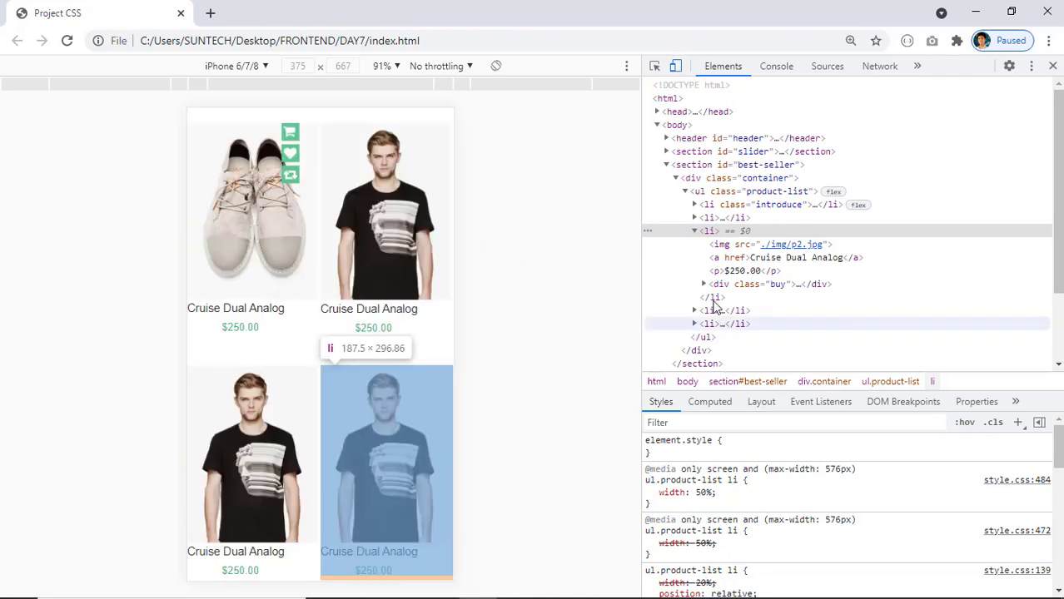
left_click(721, 246)
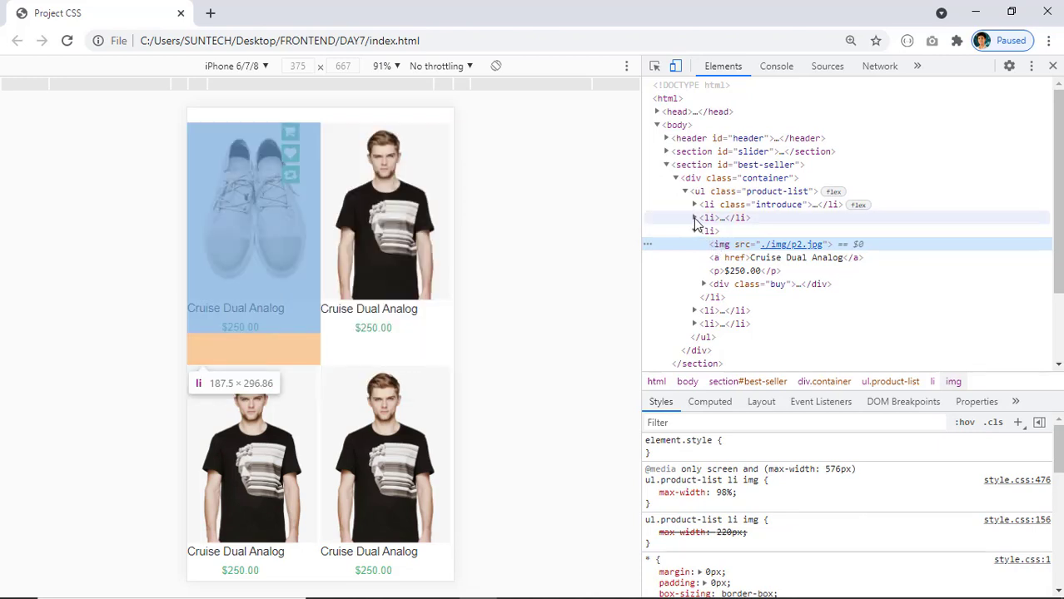
Add text-align: center to the mobile ul.product-list li rule and copy the declaration.
left_click(694, 219)
left_click(718, 231)
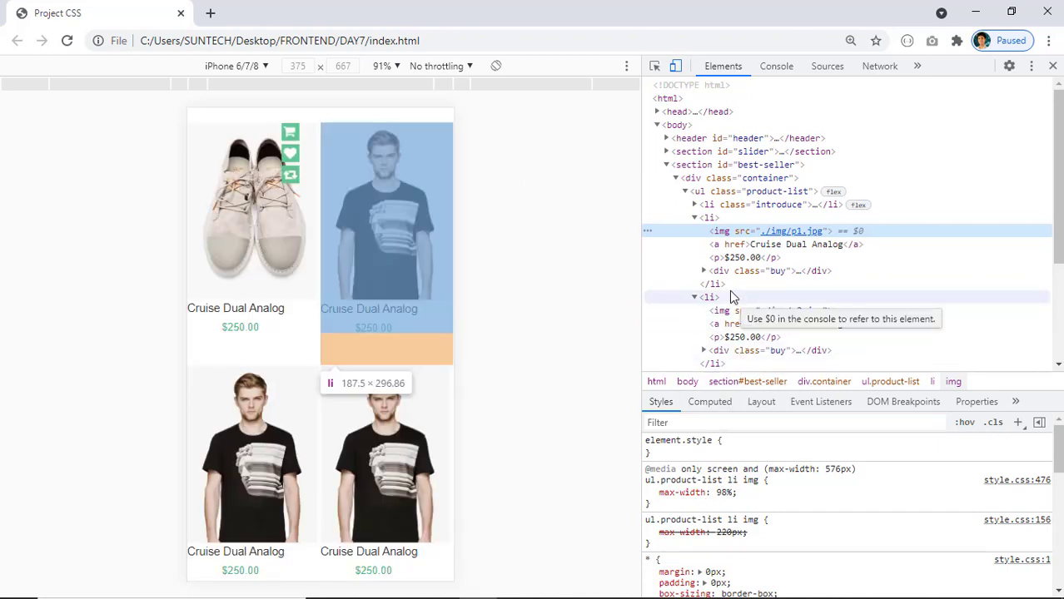
left_click(715, 223)
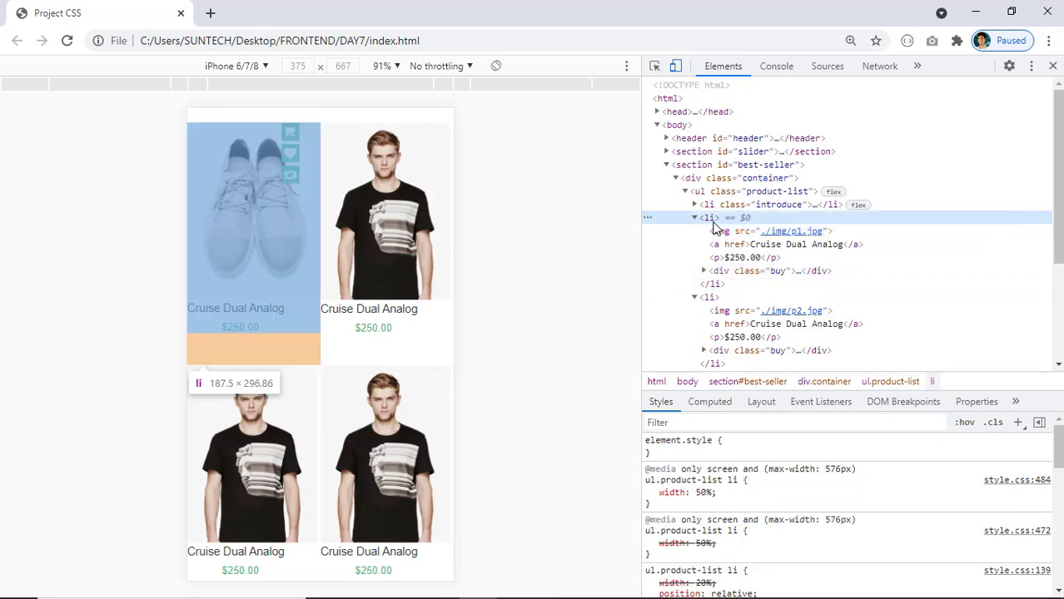
mouse_move(687, 492)
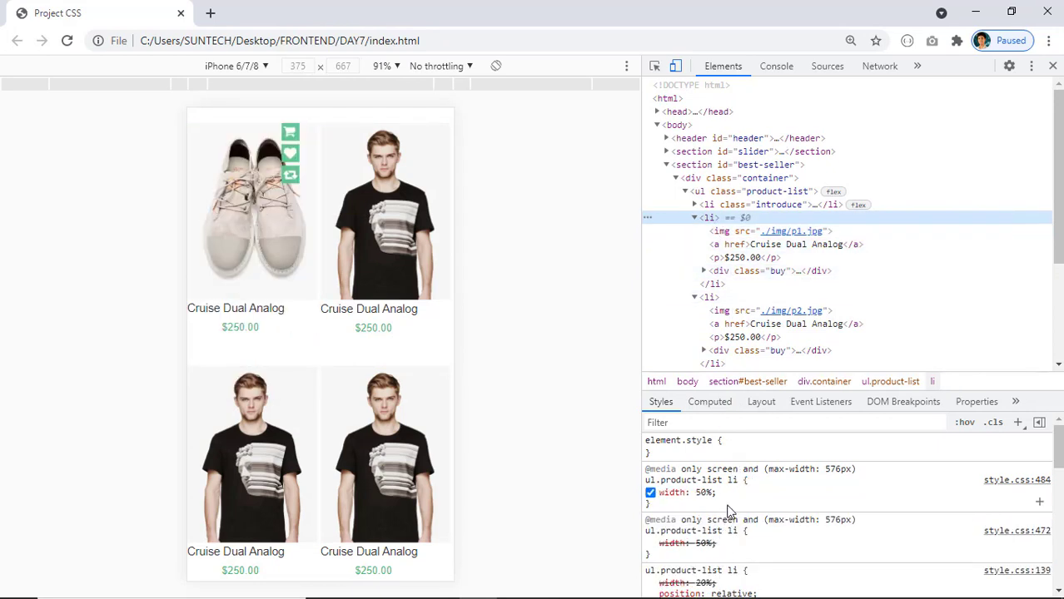
left_click(726, 505)
type("text-align: ")
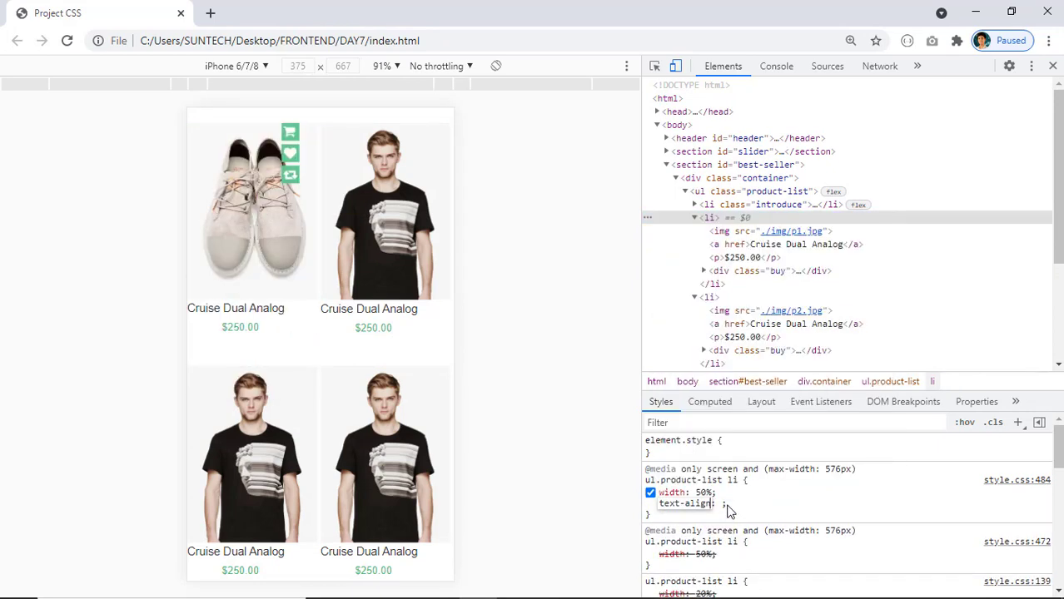
type("center")
key("Return")
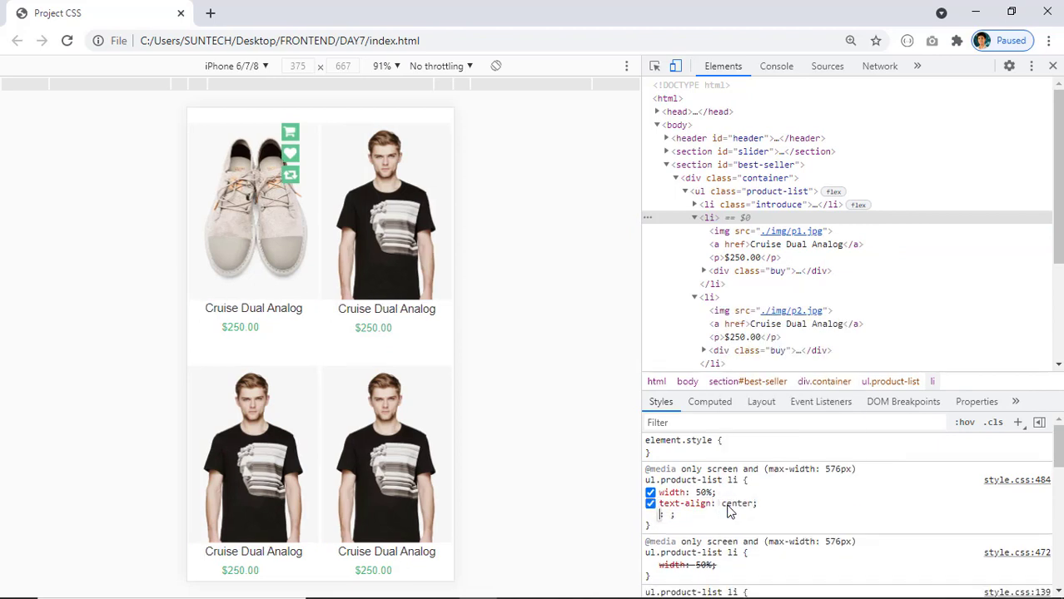
left_click_drag(757, 505, 660, 514)
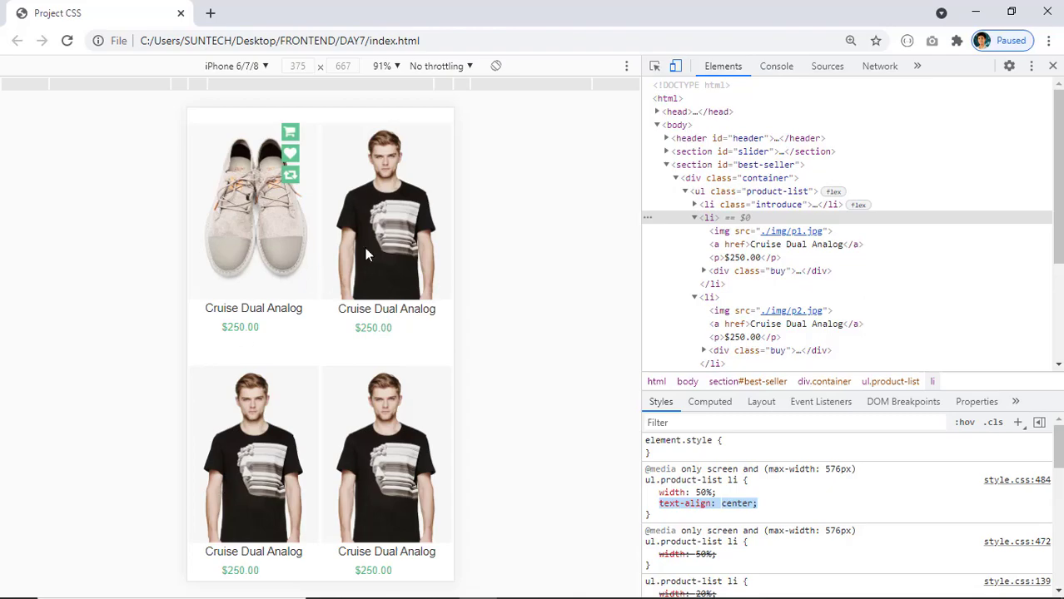
key("alt+Tab")
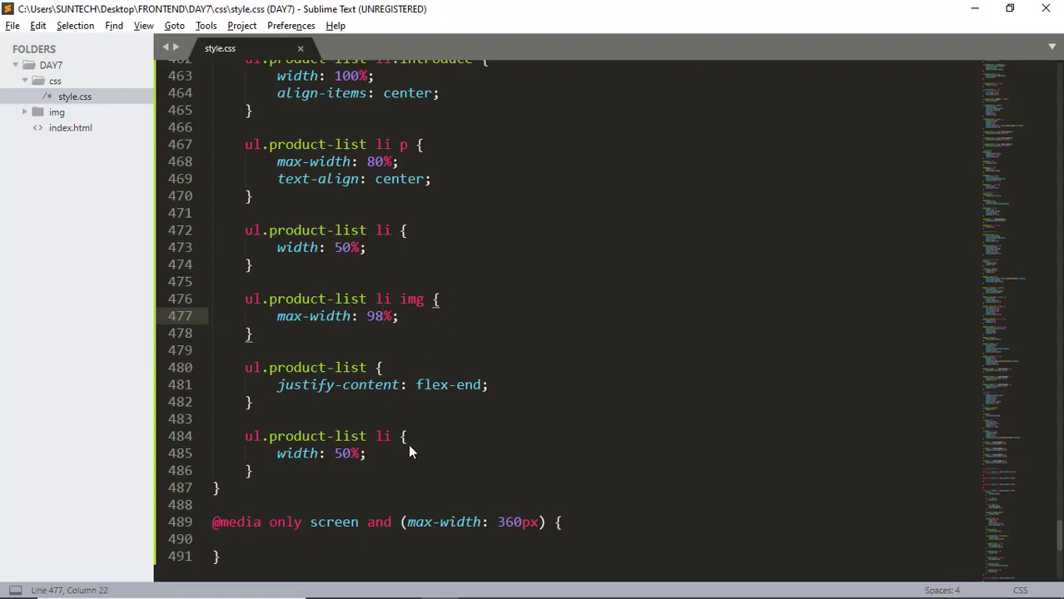
Add text-align: center; below width: 50% in style.css, save, and reload Chrome.
left_click(408, 453)
key("Return")
type("text-align: center;")
key("ctrl+s")
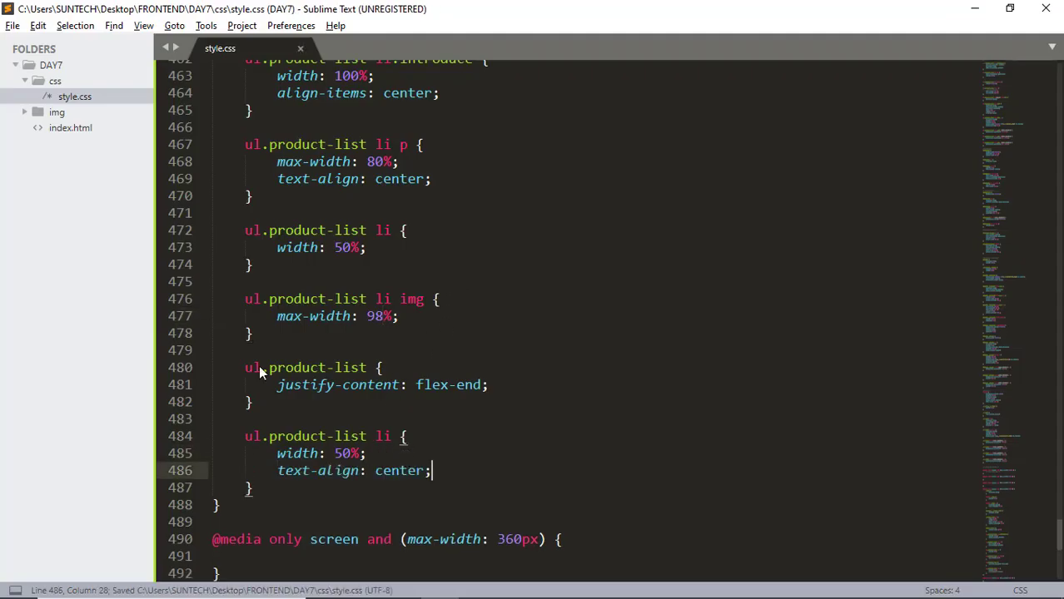
key("alt+Tab")
left_click(70, 43)
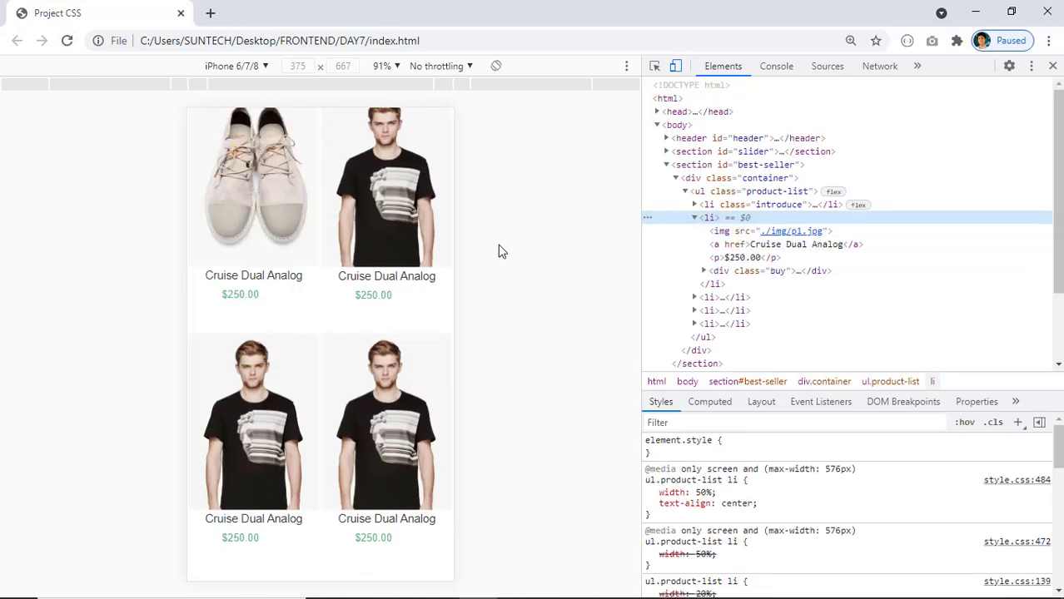
Change the second product item's margin-bottom from 45px to 25px in Styles.
left_click(724, 218)
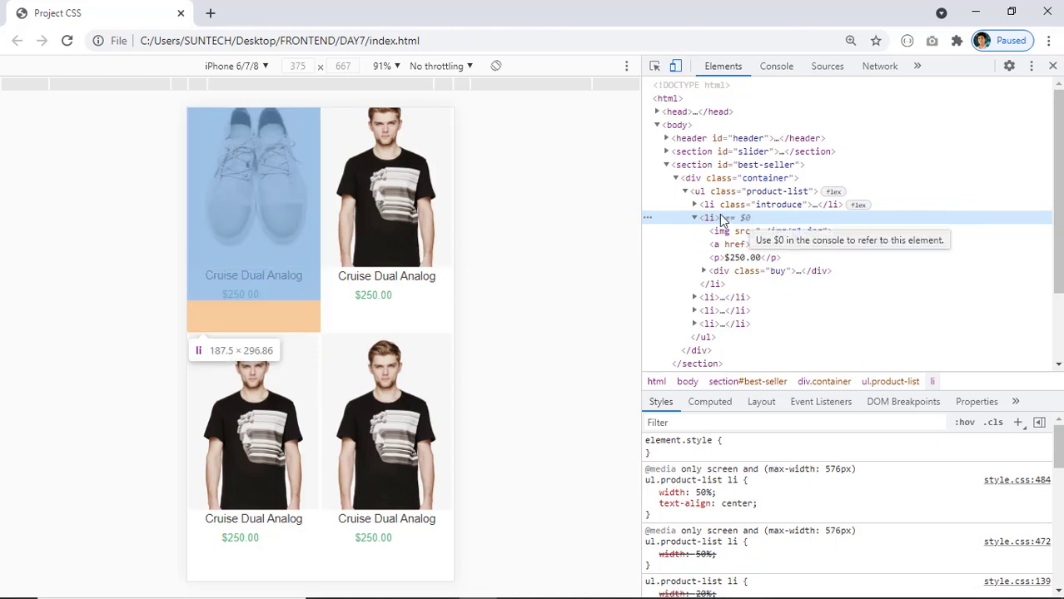
scroll(751, 366, "down", 3)
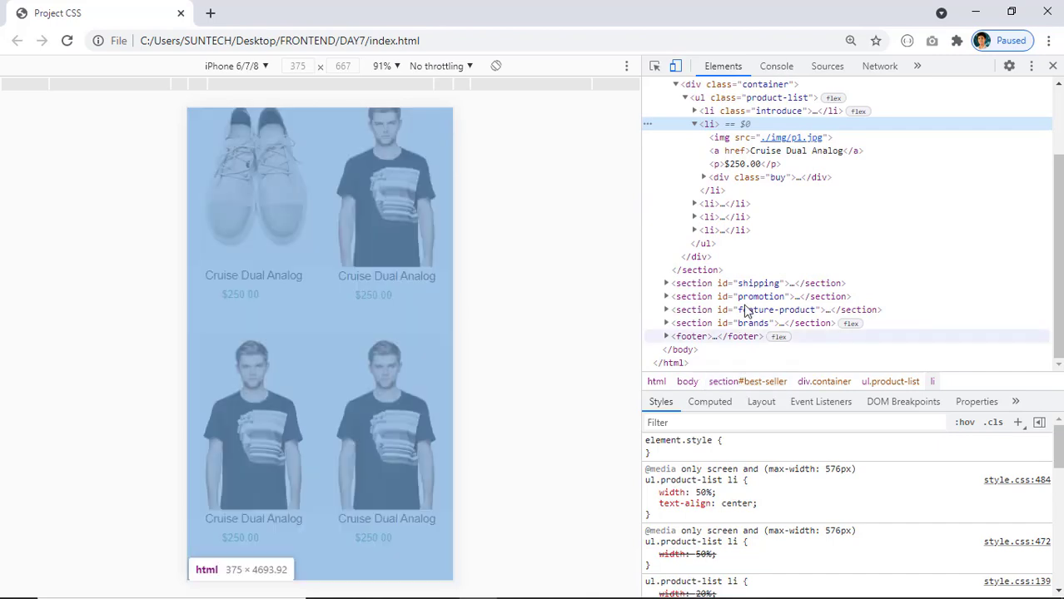
left_click(723, 204)
scroll(795, 512, "down", 1)
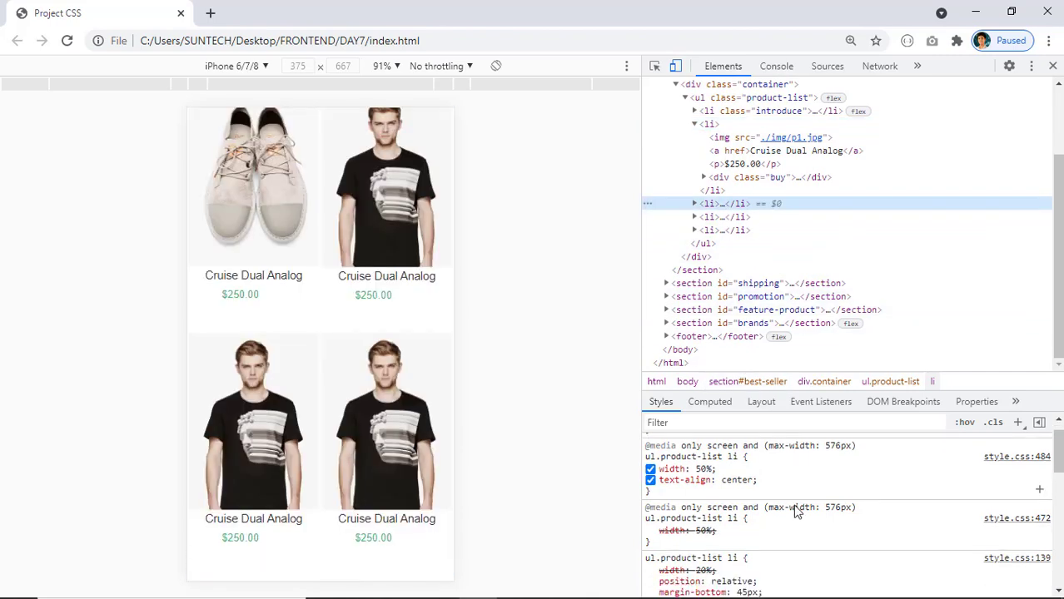
scroll(795, 511, "down", 3)
left_click(746, 462)
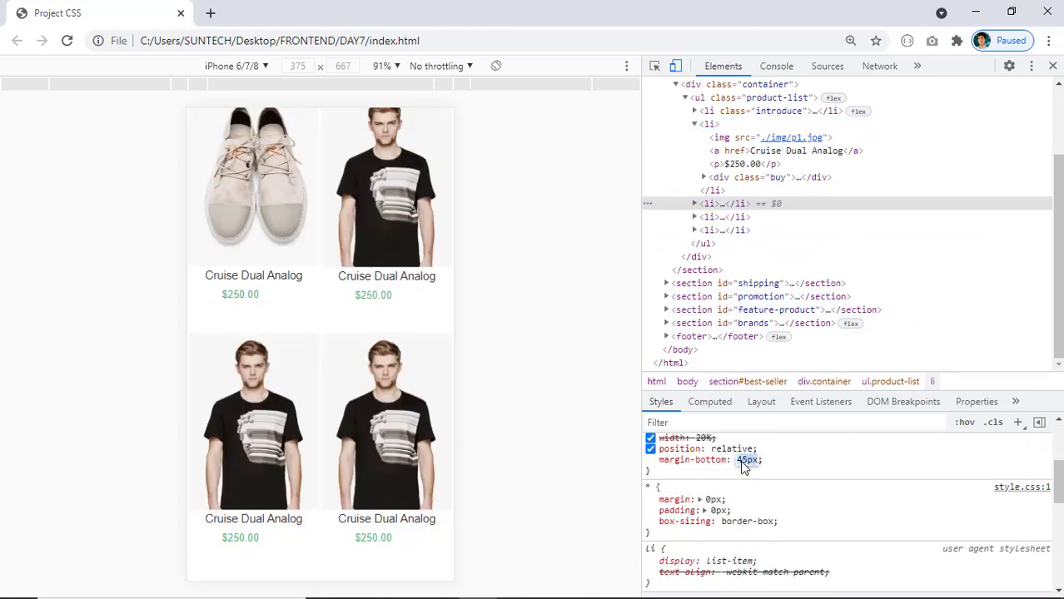
type("25px")
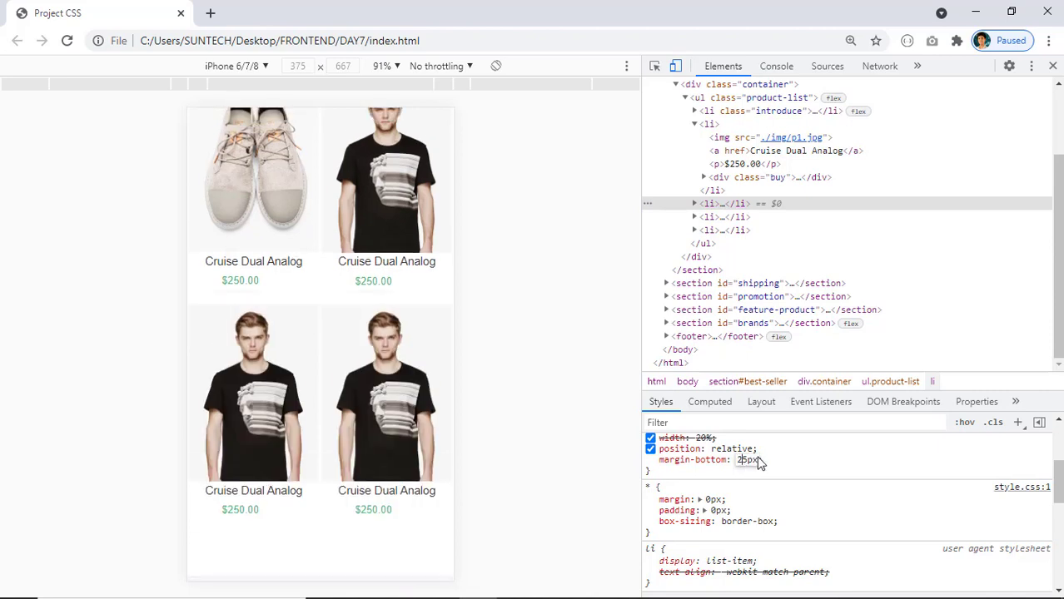
left_click(837, 470)
scroll(735, 458, "up", 2)
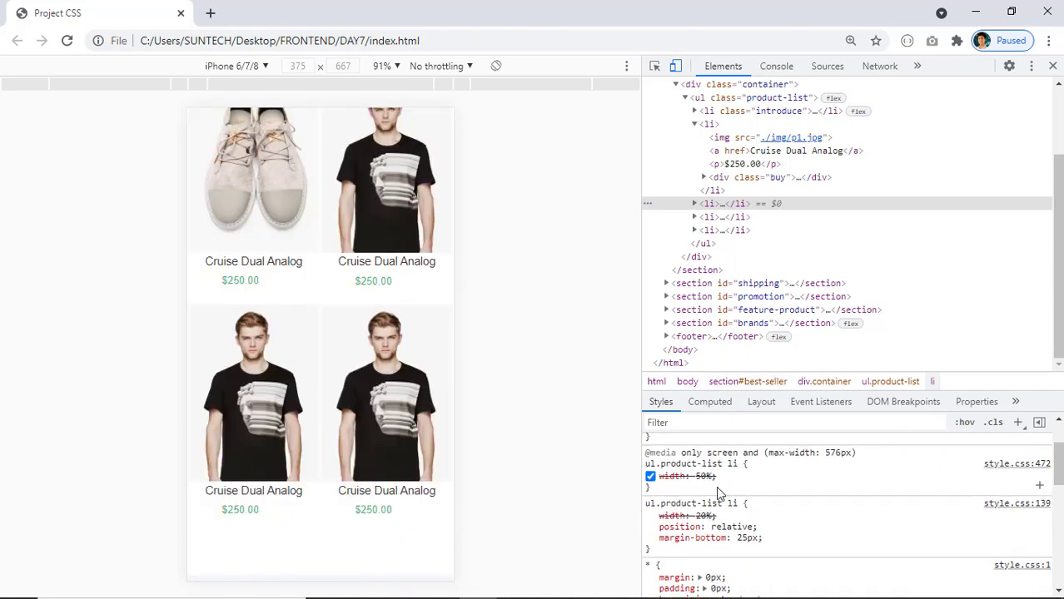
scroll(433, 299, "up", 2)
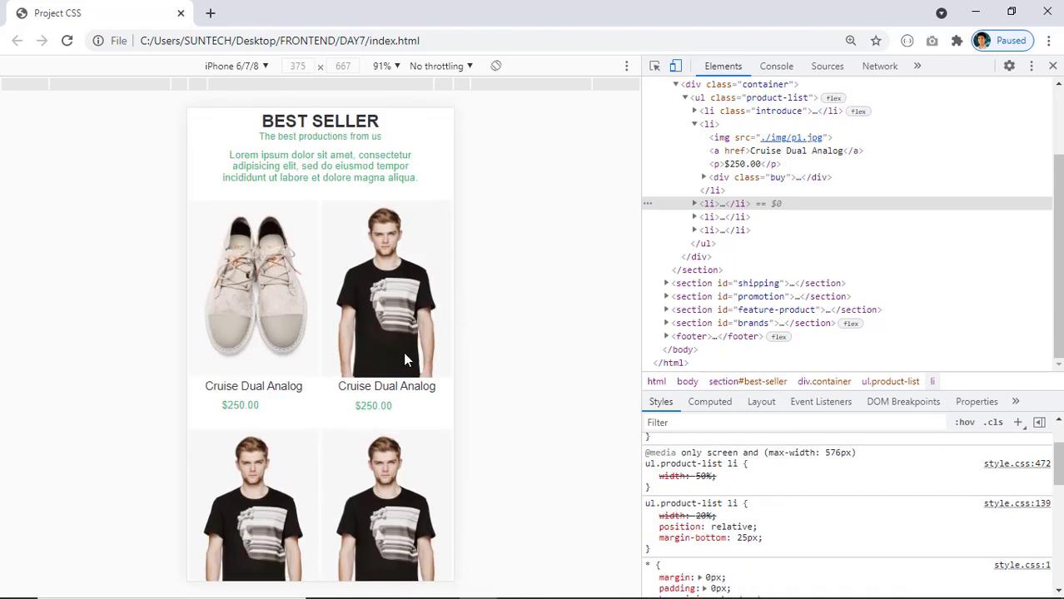
Add margin-bottom: 25px; to the mobile product item rule in style.css and save.
key("alt+Tab")
key("Return")
type("ma")
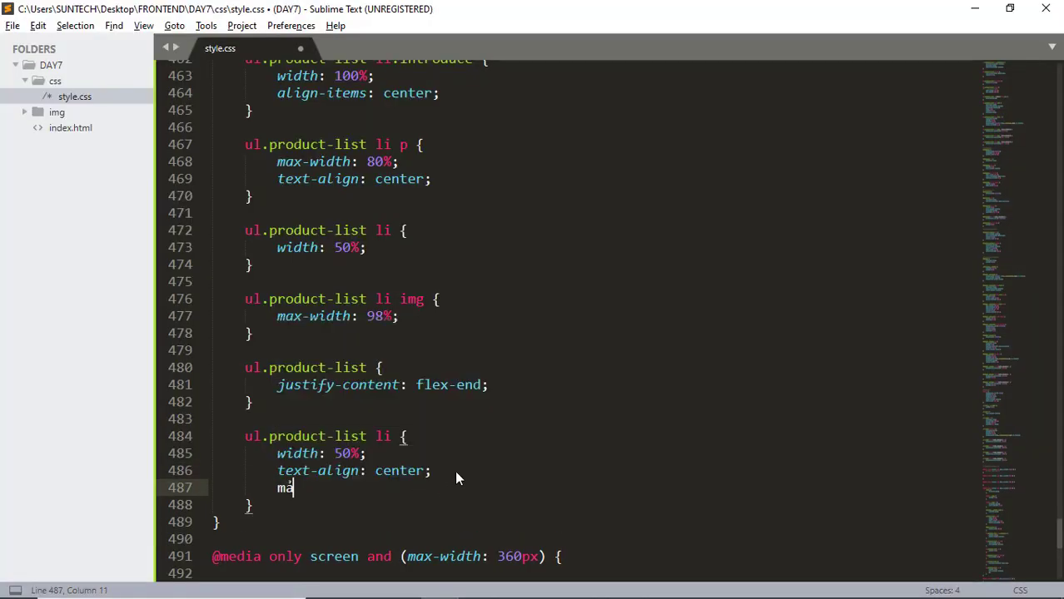
type("r")
key("Up")
key("Up")
key("Return")
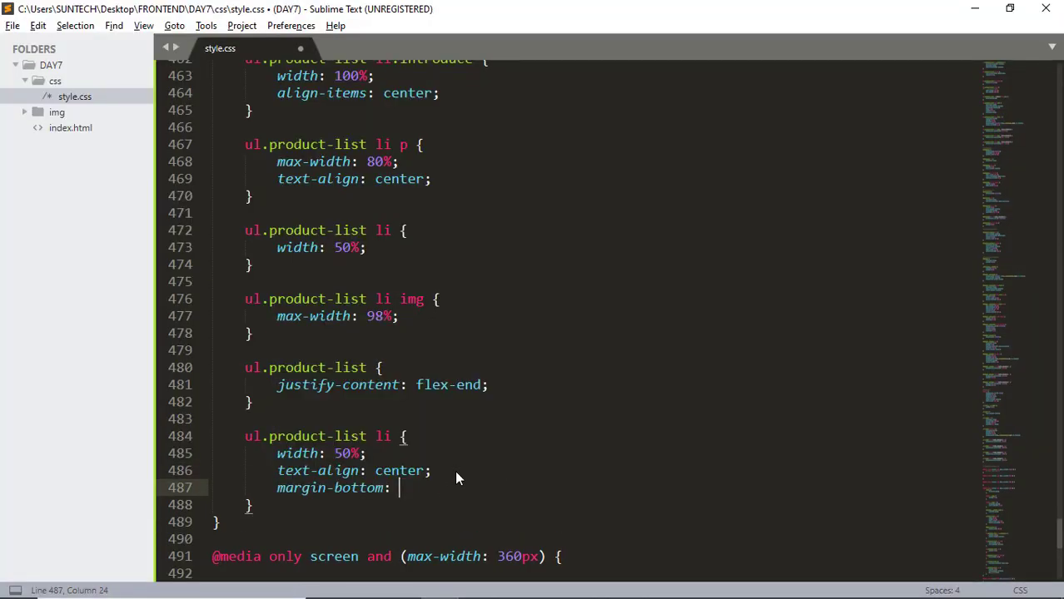
type("25px;")
key("ctrl+s")
key("alt+Tab")
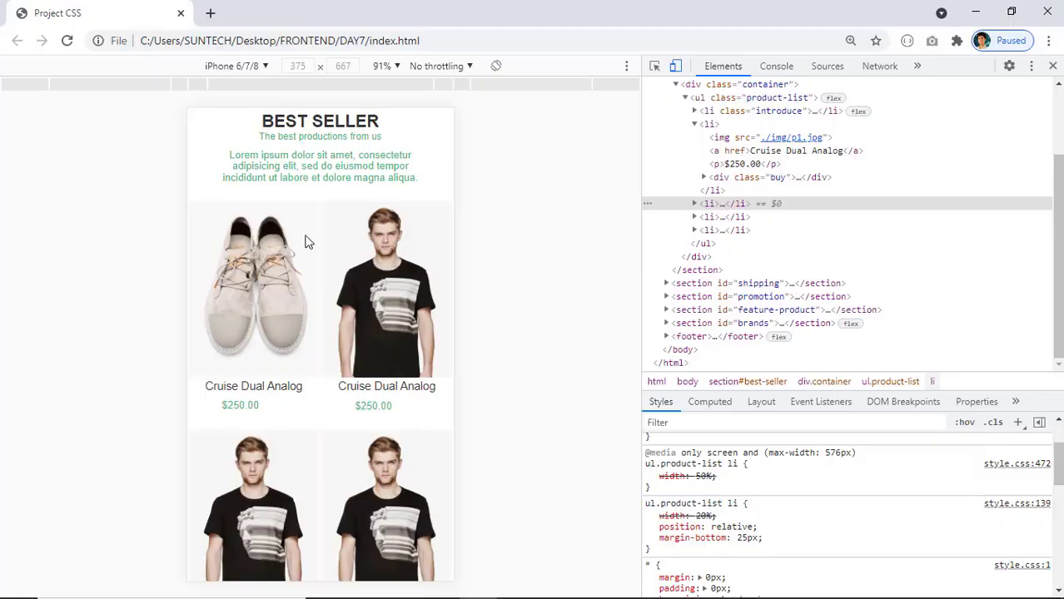
left_click(74, 45)
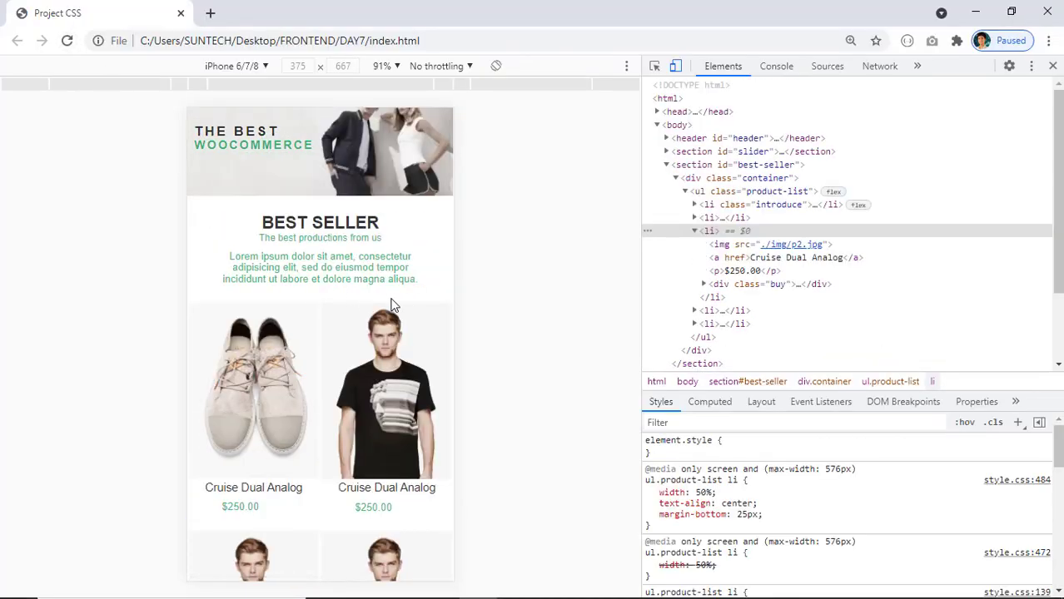
scroll(392, 309, "down", 2)
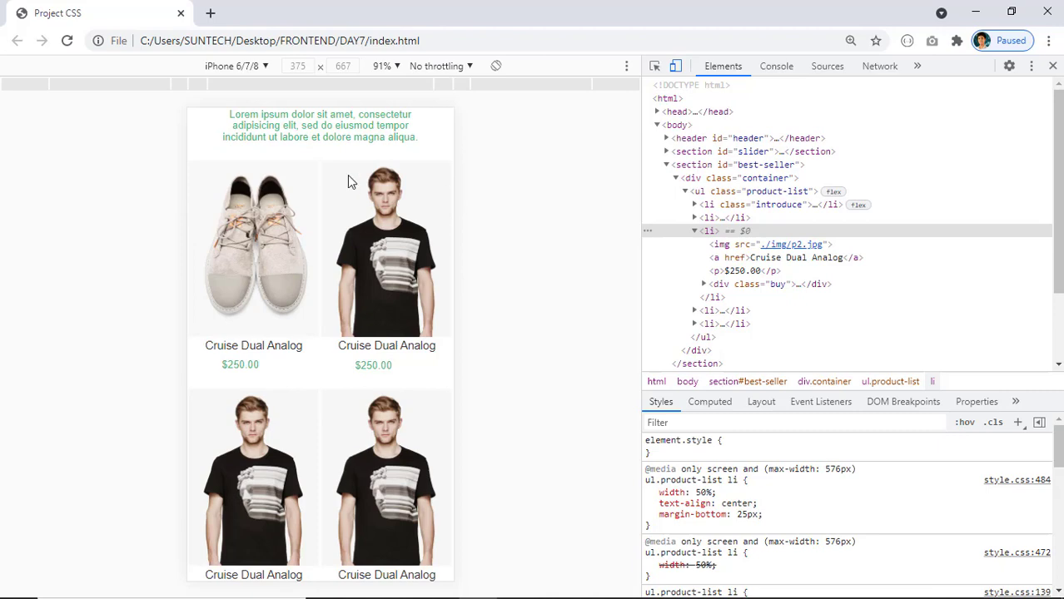
left_click(66, 40)
scroll(325, 242, "down", 1)
scroll(324, 241, "down", 2)
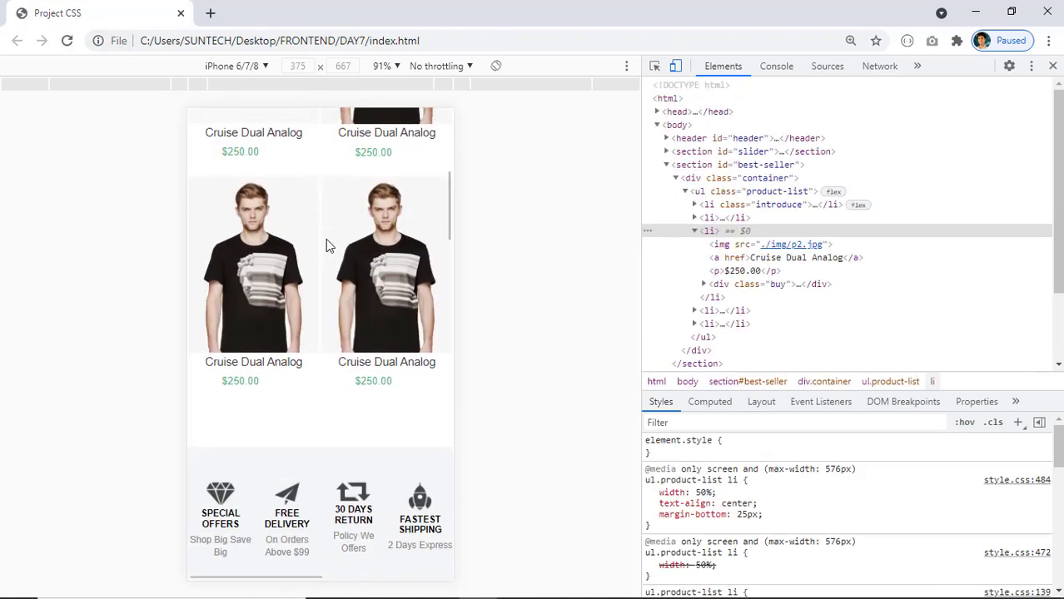
scroll(325, 241, "up", 3)
scroll(324, 242, "up", 1)
scroll(329, 241, "up", 1)
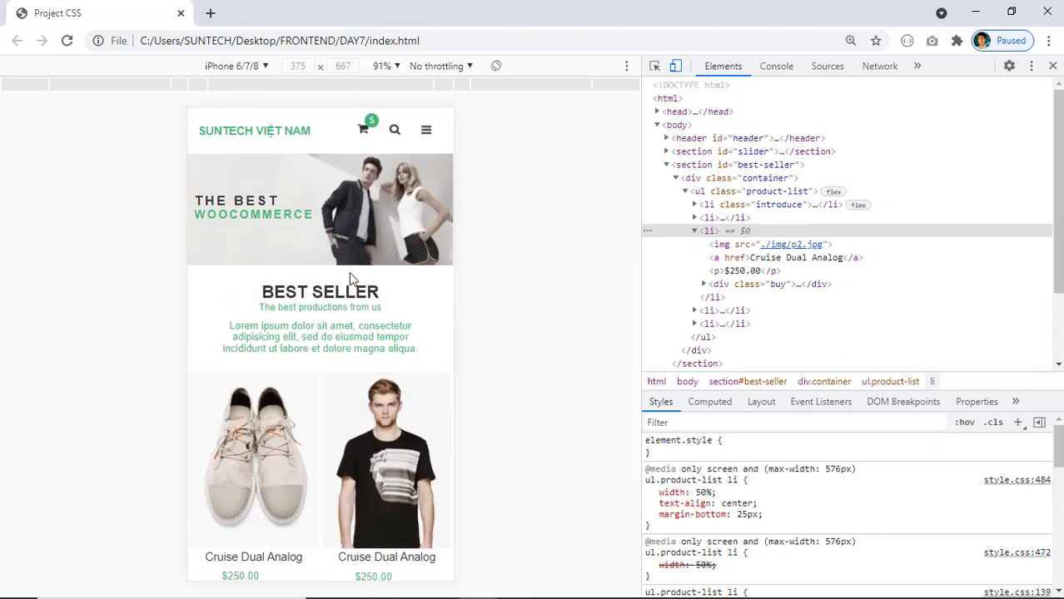
scroll(329, 250, "down", 3)
scroll(337, 243, "down", 2)
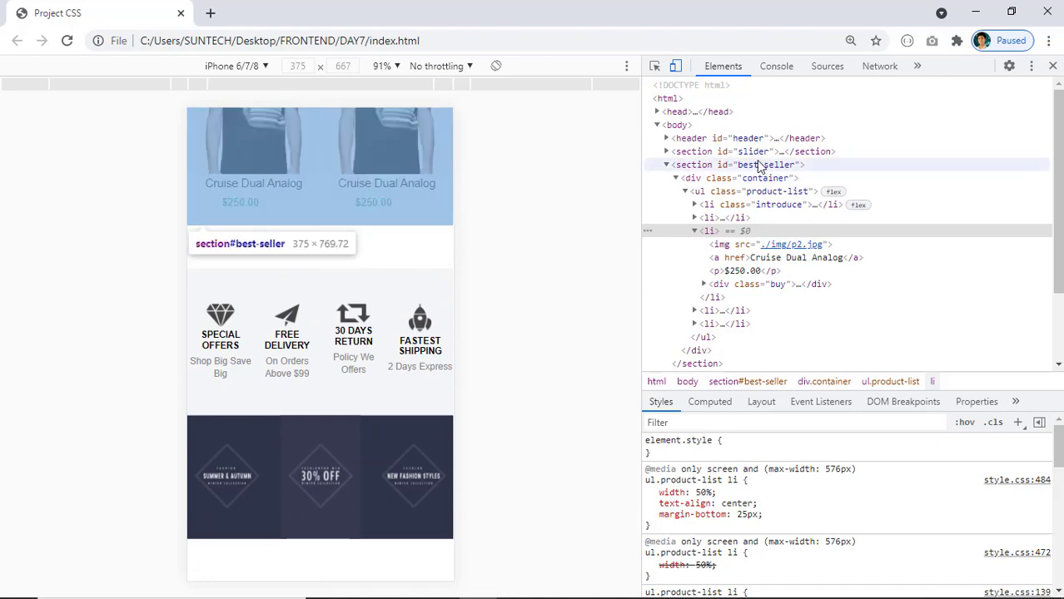
Select the shipping features ul inside the #shipping section in the Elements tree.
left_click(684, 191)
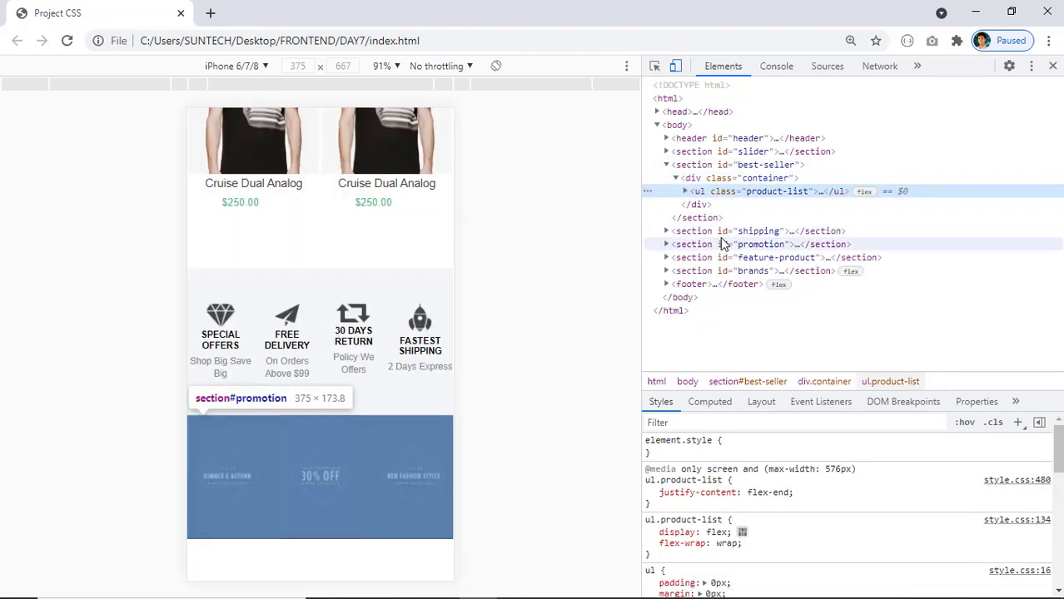
left_click(723, 231)
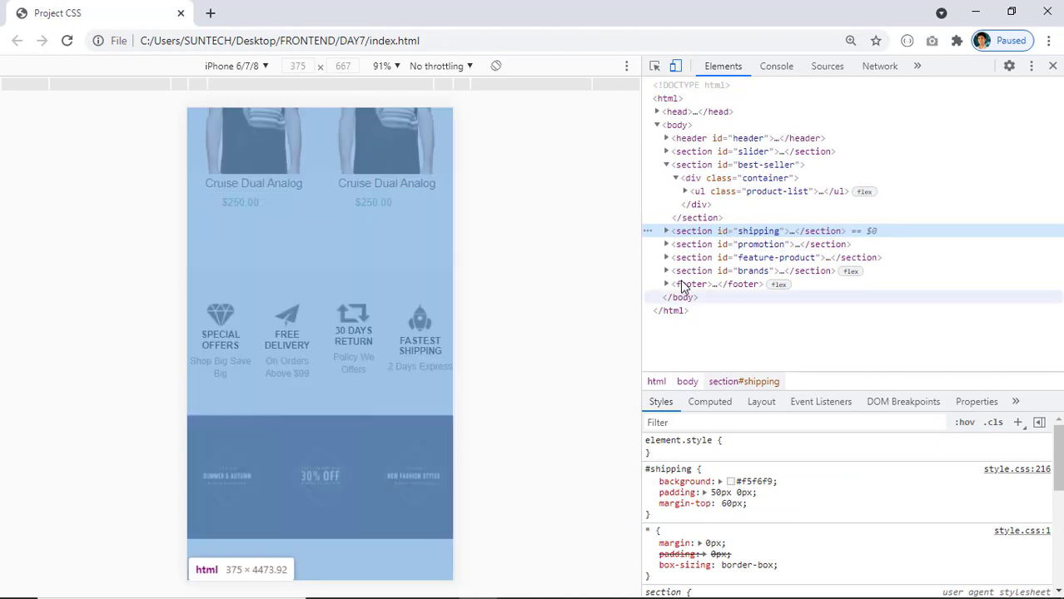
left_click(667, 231)
left_click(687, 243)
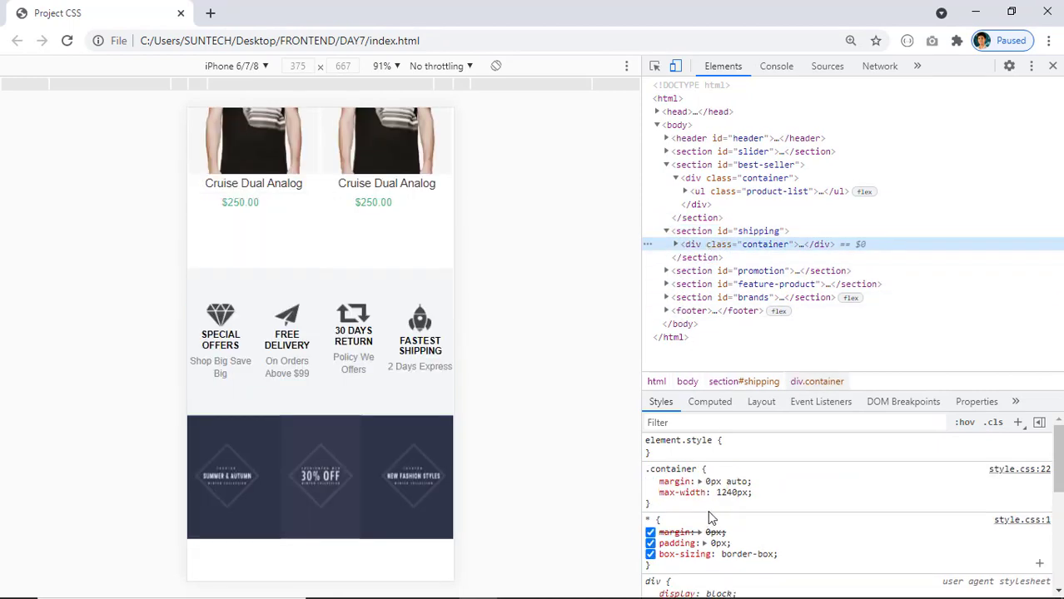
left_click(675, 244)
left_click(703, 258)
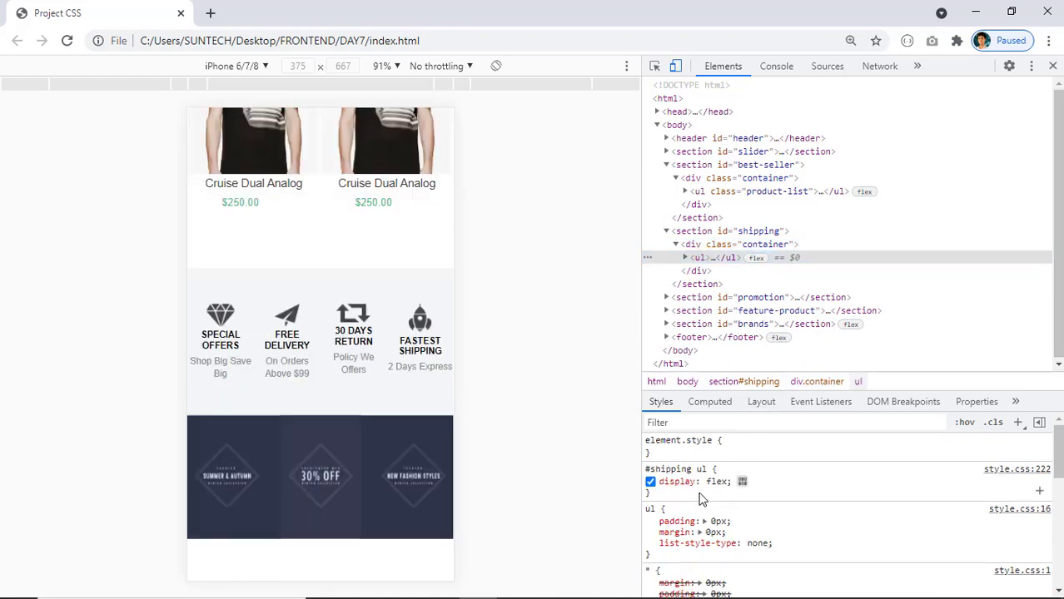
Add flex-direction: column to the #shipping ul rule in Styles.
left_click(699, 498)
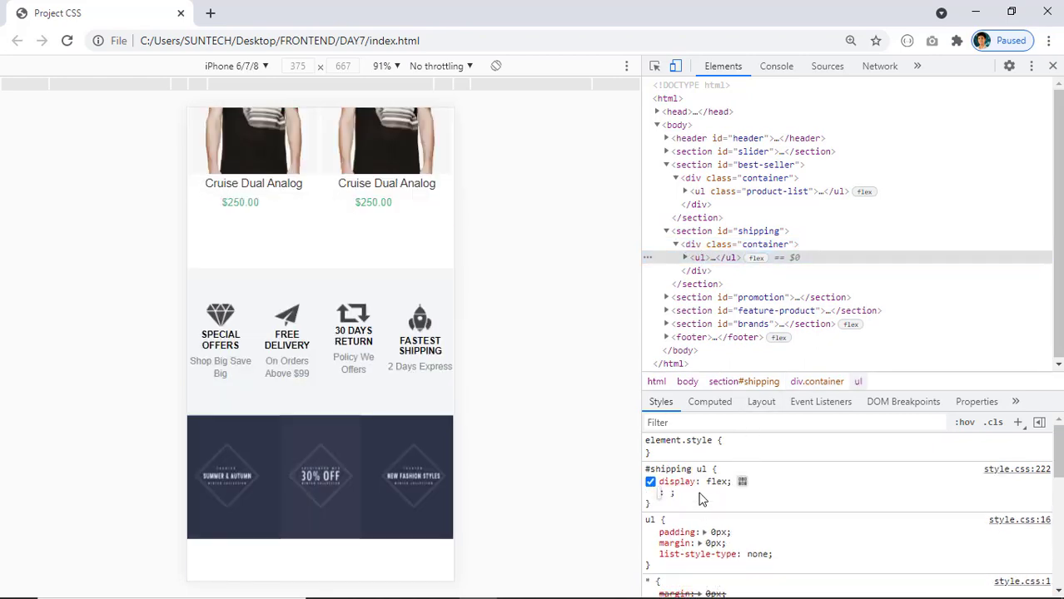
type("fl")
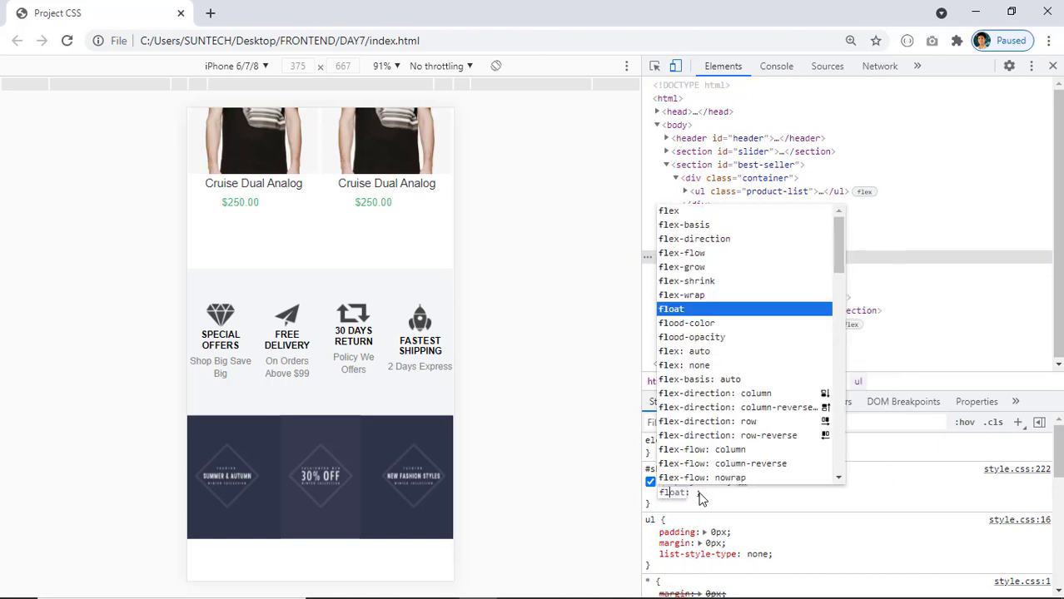
type("ex")
key("Down")
key("Down")
key("Tab")
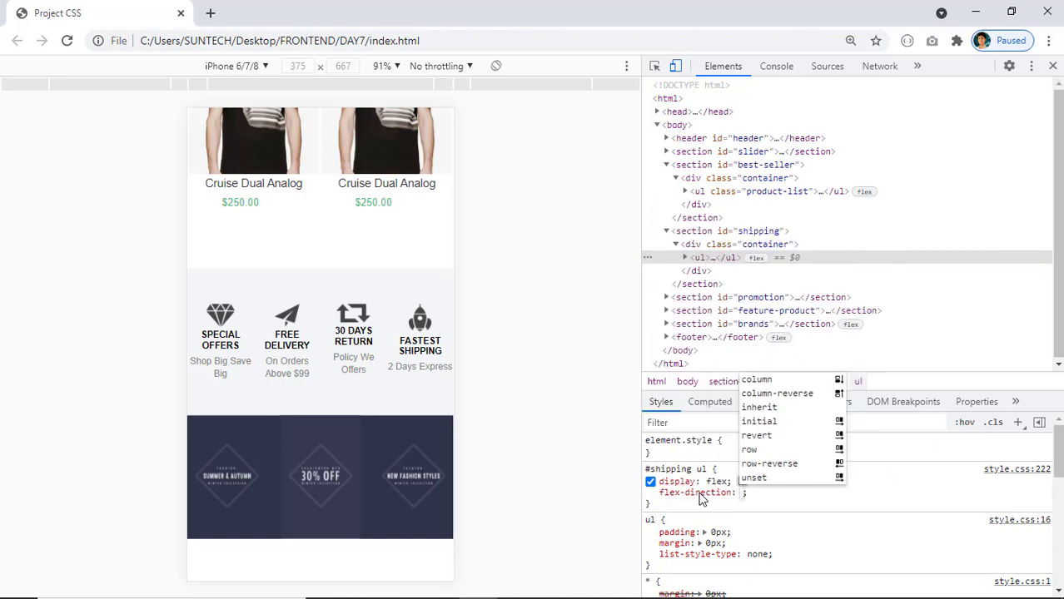
type("column")
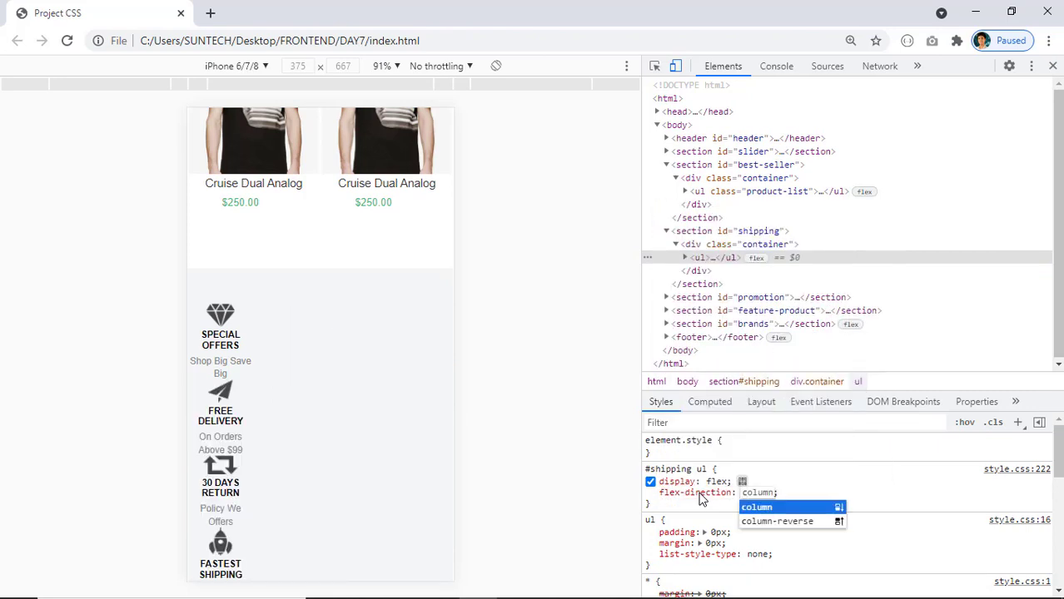
key("Return")
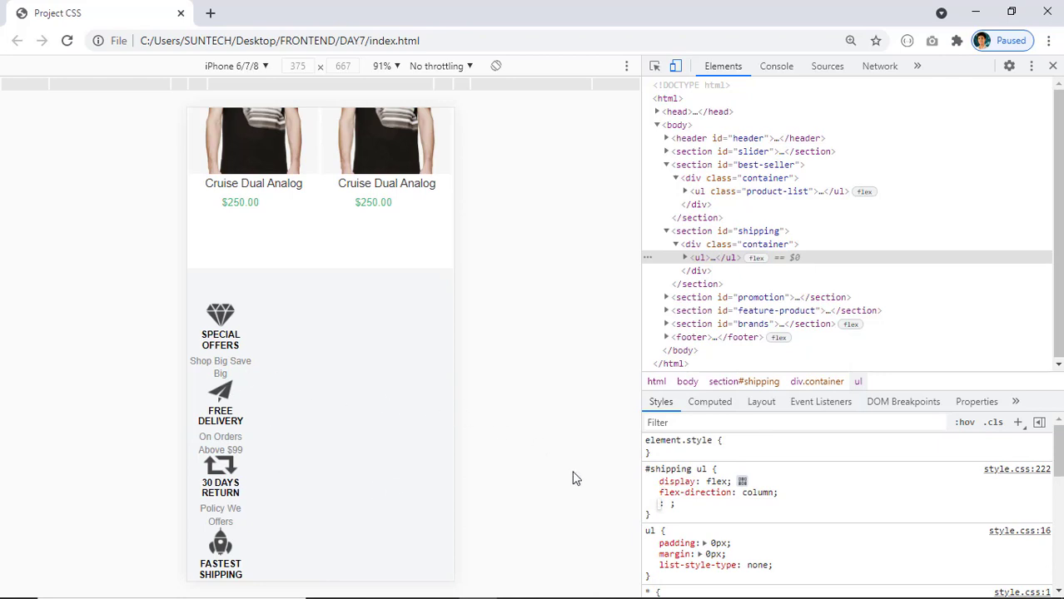
left_click(676, 403)
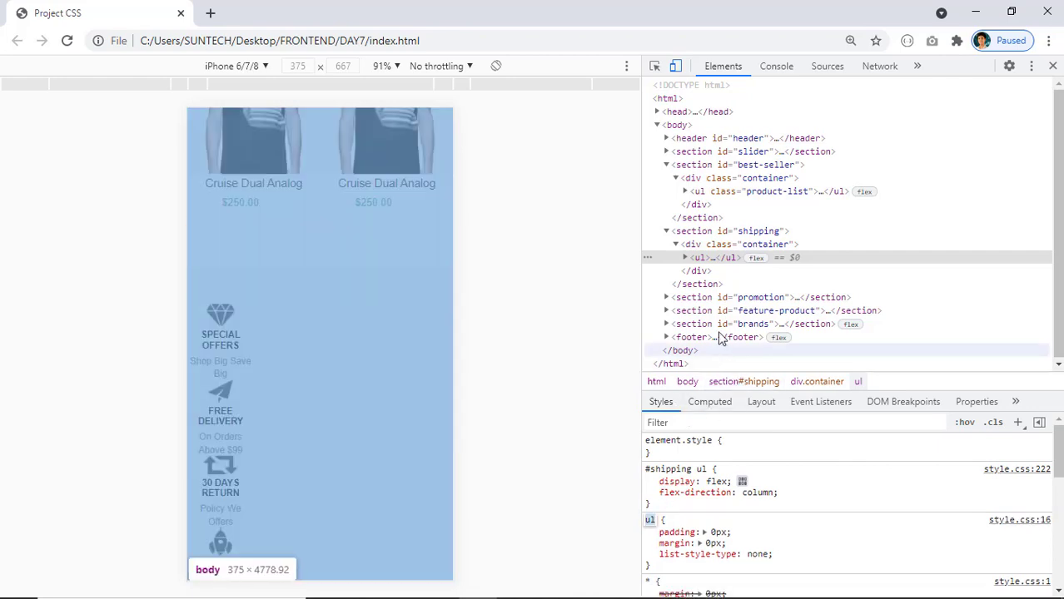
Change the first shipping item's width from 25% to 50% in the #shipping ul li rule.
left_click(685, 258)
left_click(706, 272)
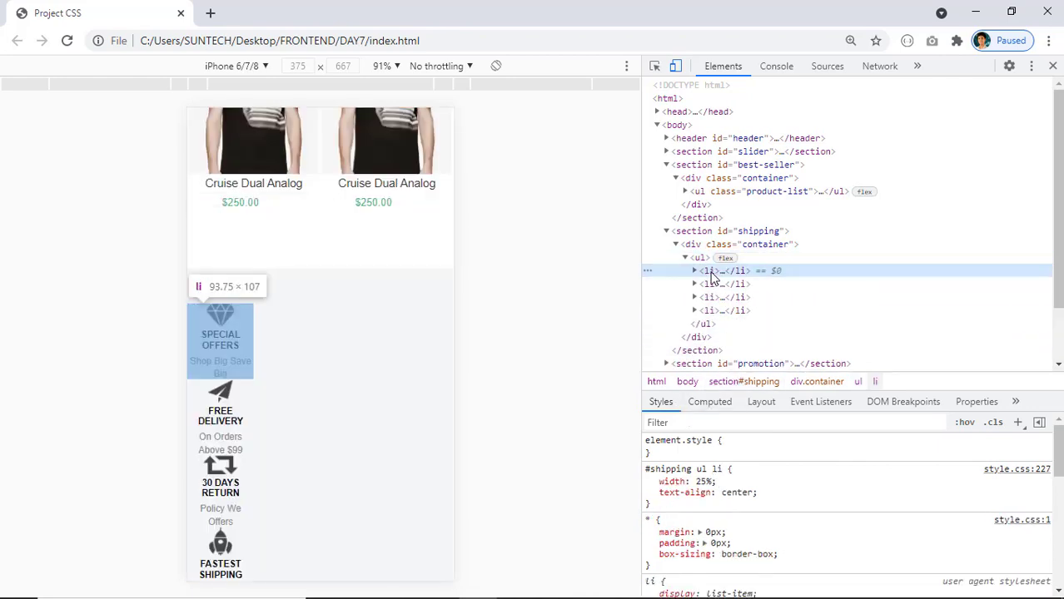
left_click(705, 483)
type("5")
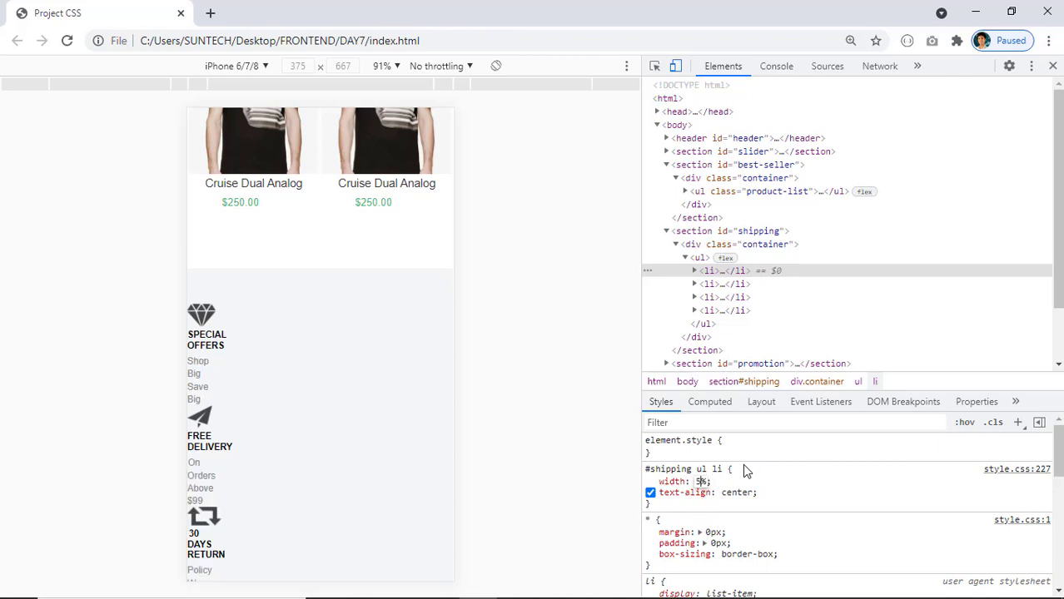
type("0")
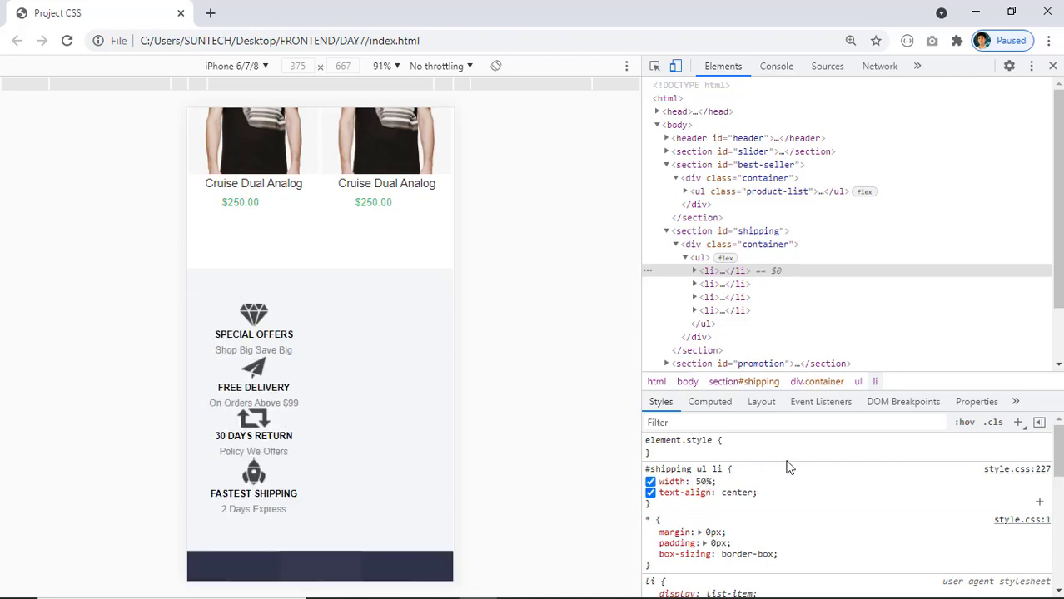
left_click(714, 246)
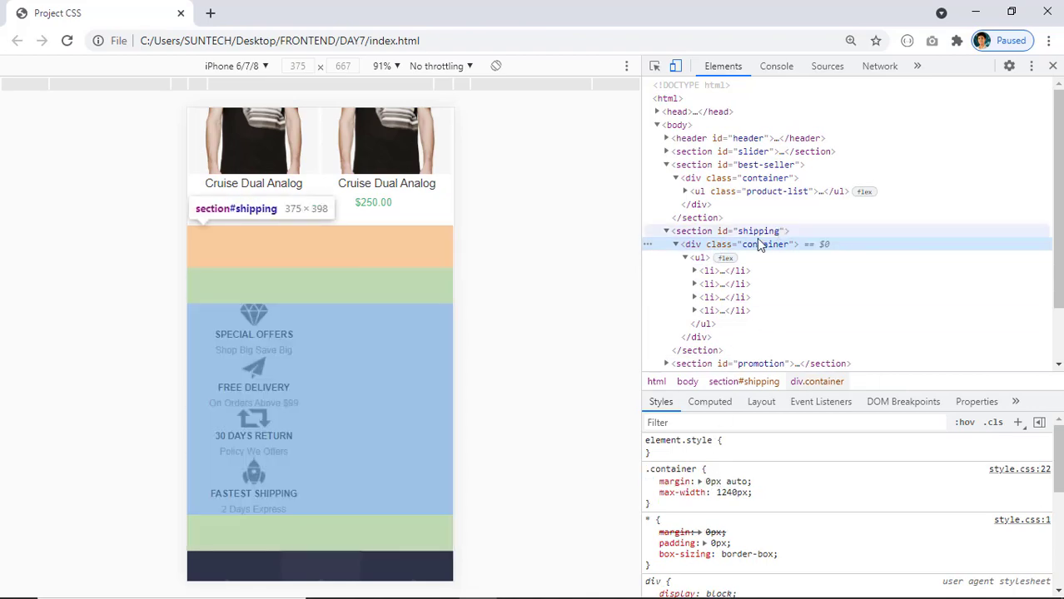
left_click(699, 257)
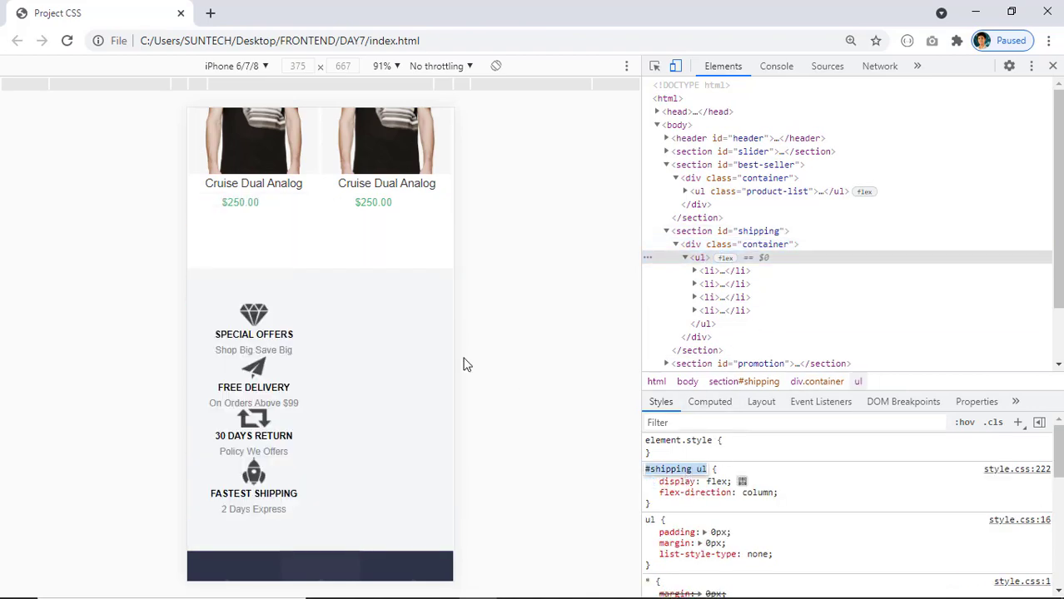
key("alt+Tab")
Start an empty #shipping ul { } rule below the product-list rules in style.css.
scroll(336, 457, "down", 3)
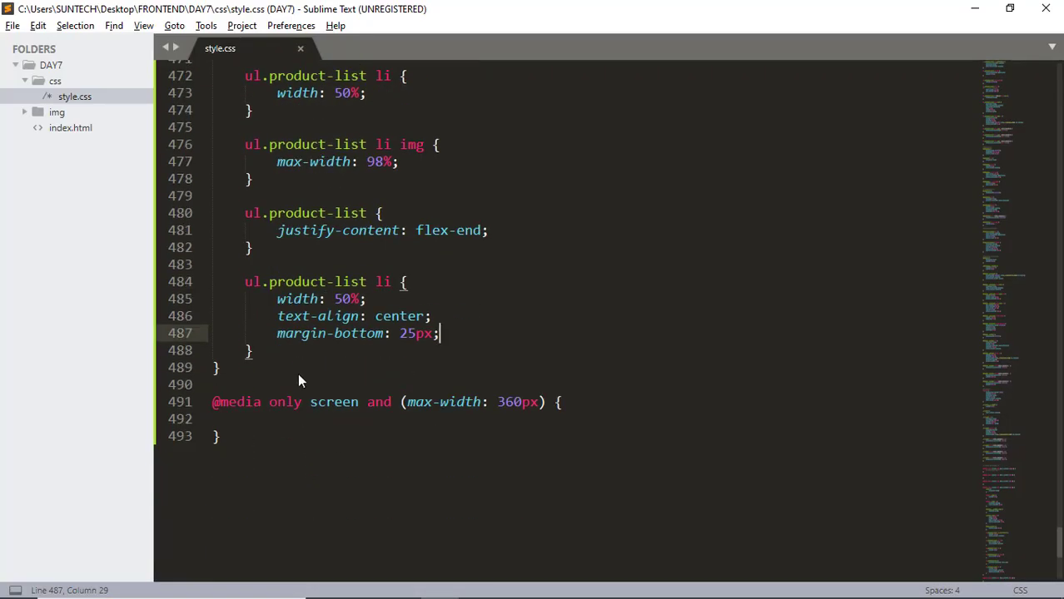
left_click(303, 351)
key("Return")
key("Return")
key("ctrl+slash")
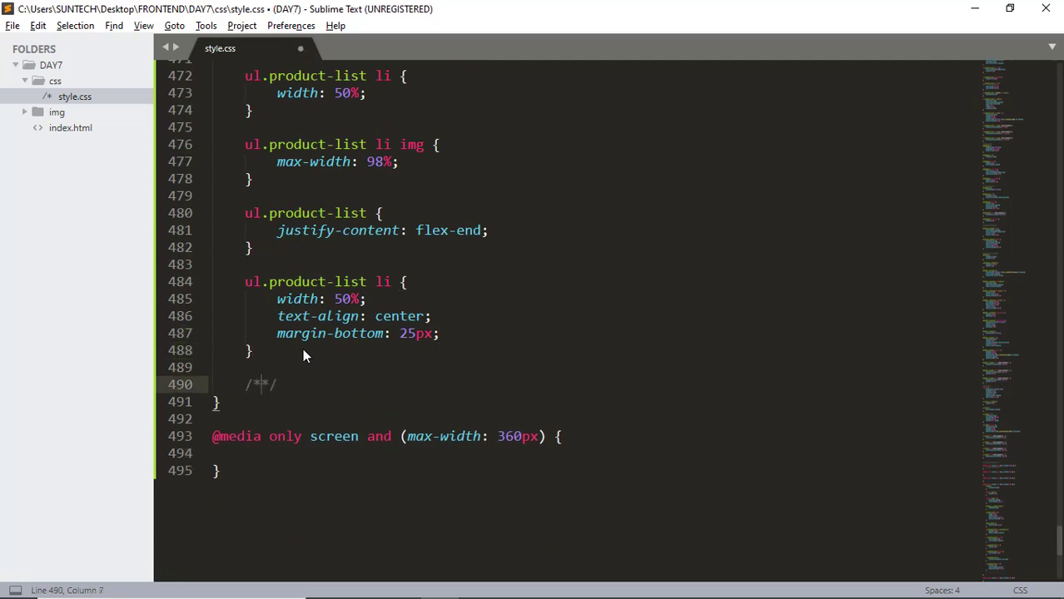
type("Shipping")
key("End")
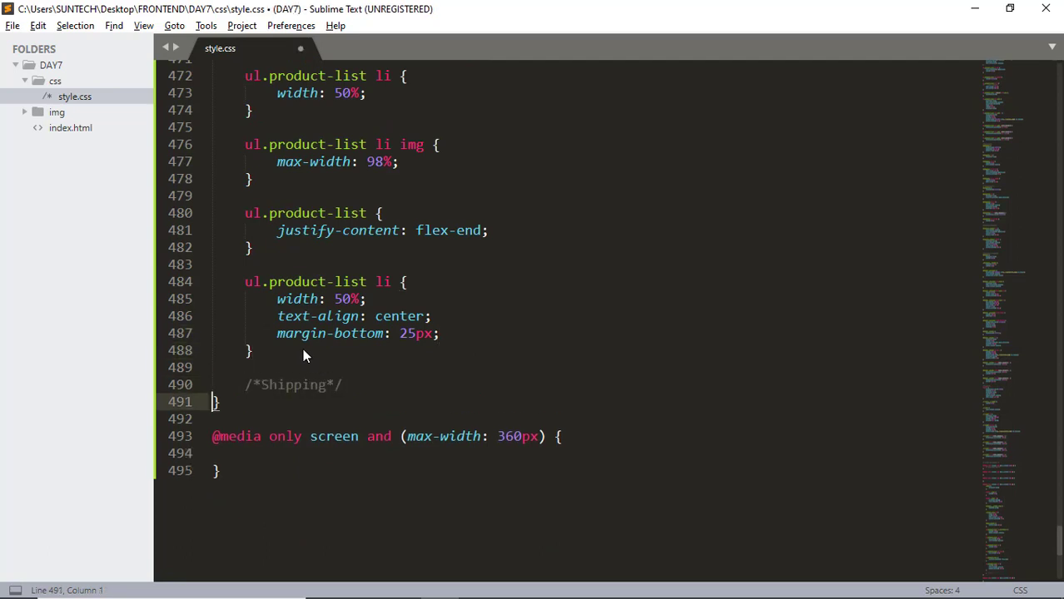
key("Return")
key("Return")
type("#shipping ul ")
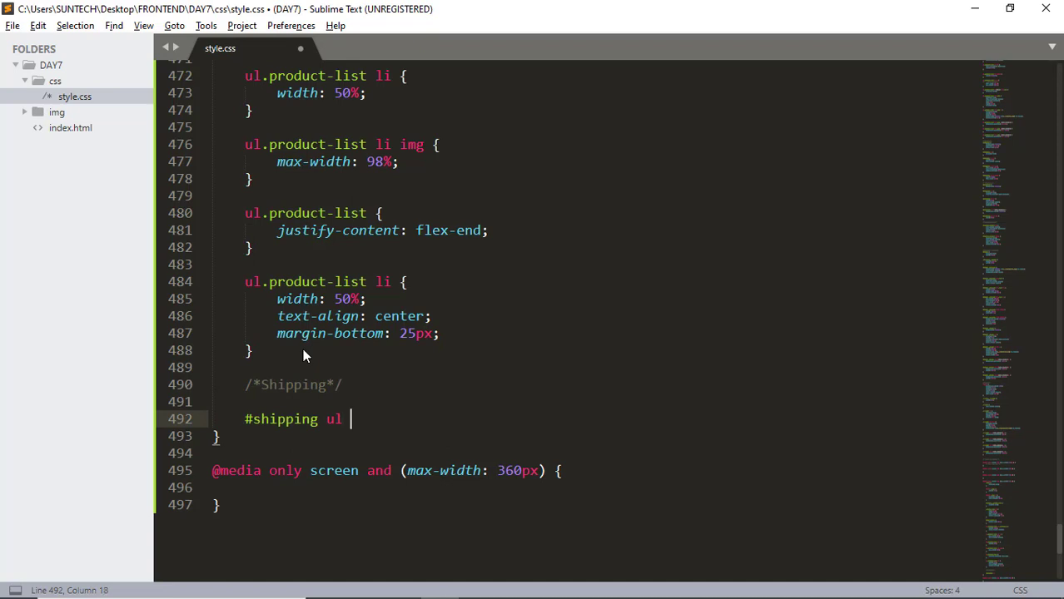
type("{")
key("Return")
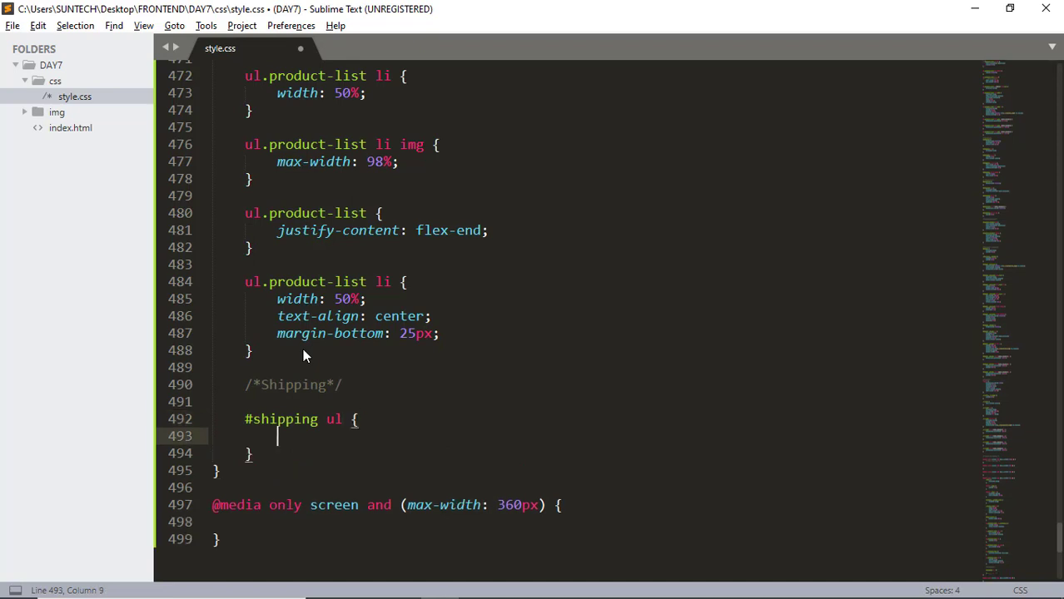
key("BackSpace")
key("BackSpace")
key("BackSpace")
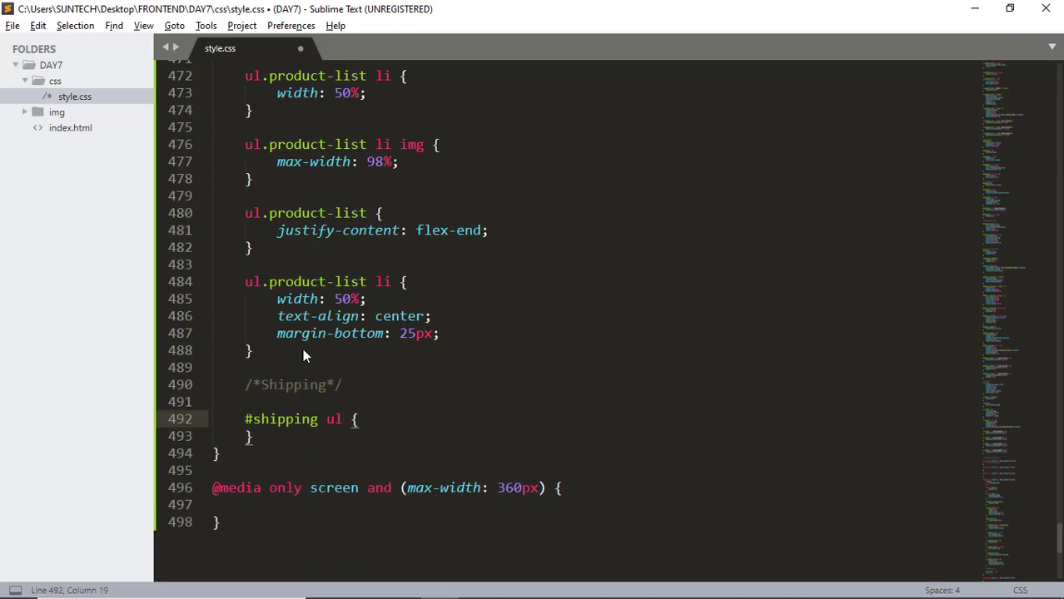
key("Return")
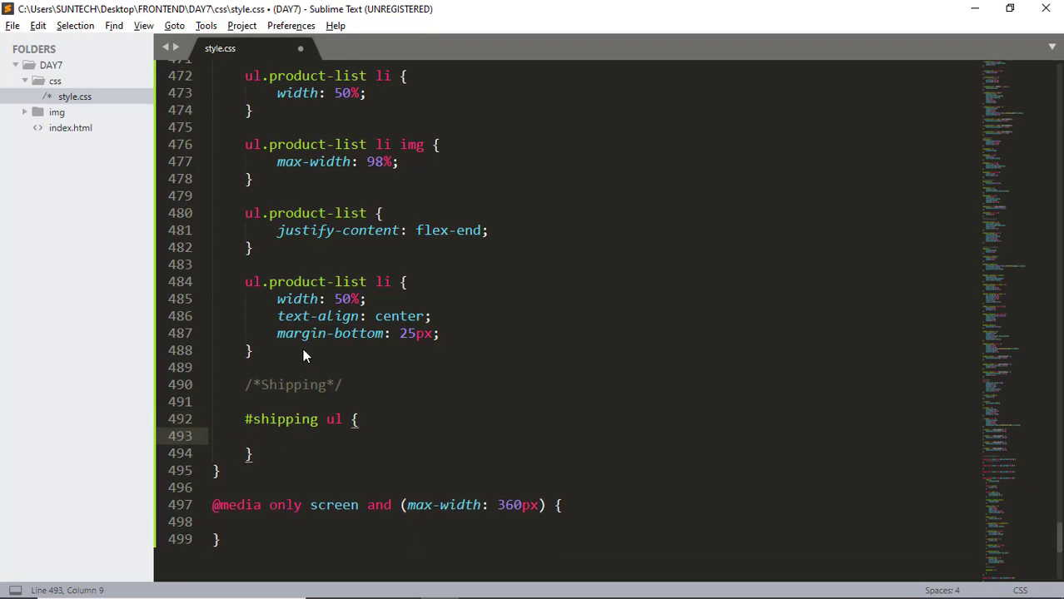
key("Up")
key("Up")
key("Up")
key("Down")
key("BackSpace")
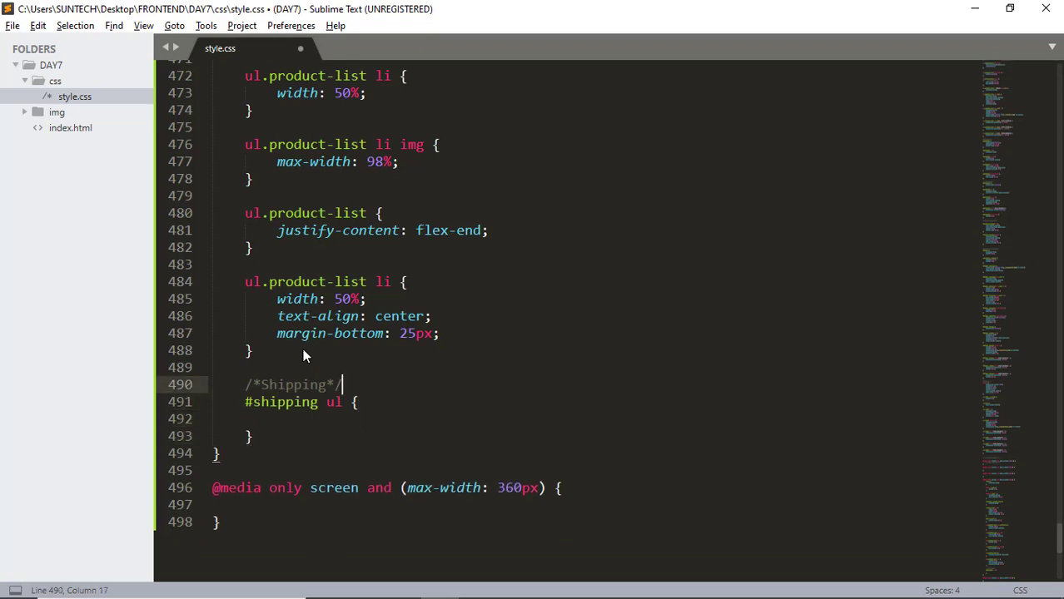
key("shift+Home")
key("BackSpace")
key("BackSpace")
key("BackSpace")
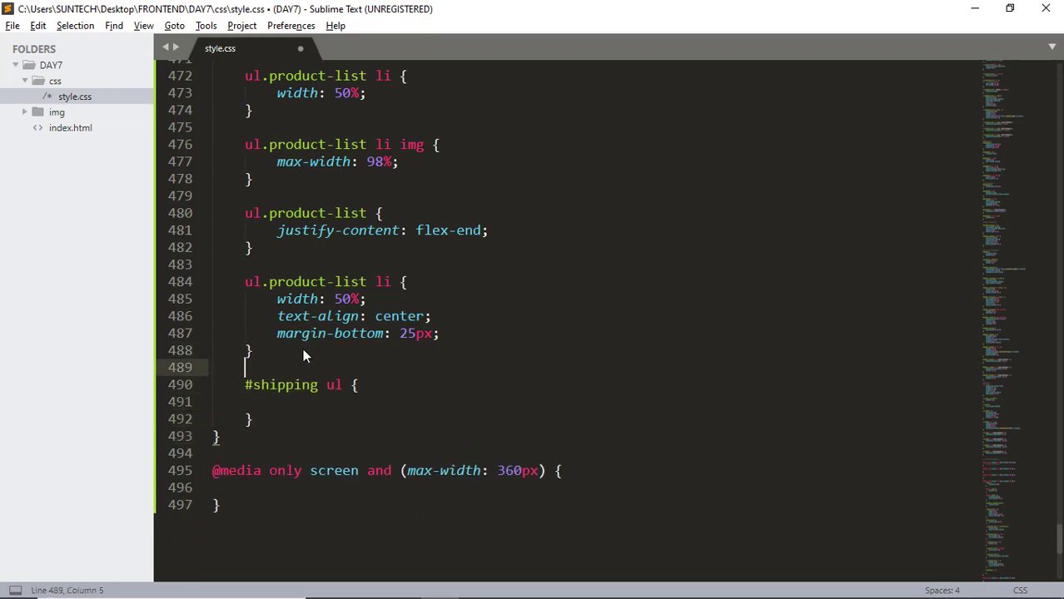
Add flex-direction: column to the #shipping ul rule and save.
left_click(310, 405)
type("#shipping ul")
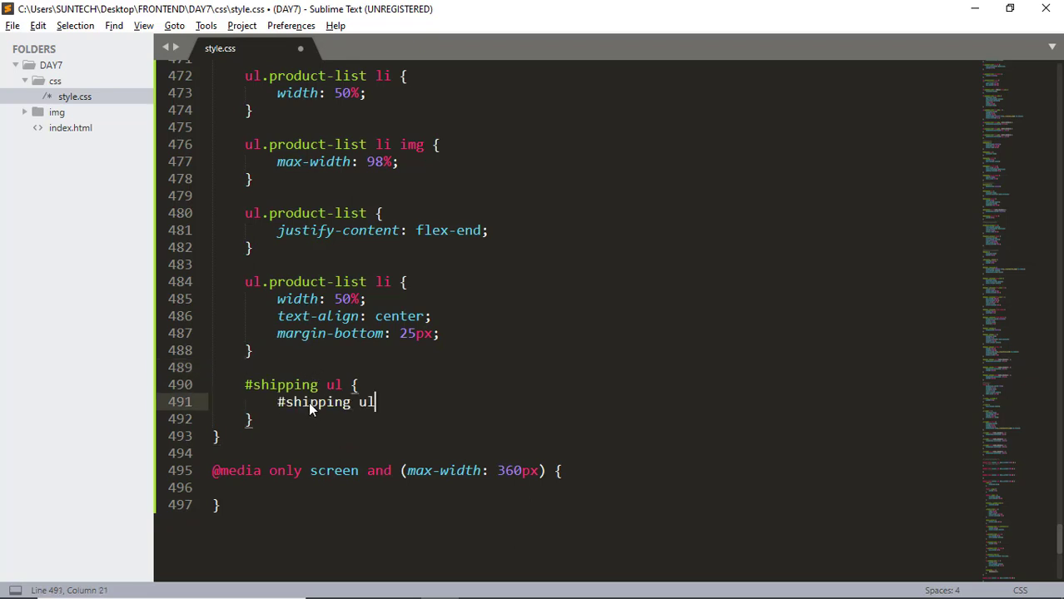
key("ctrl+z")
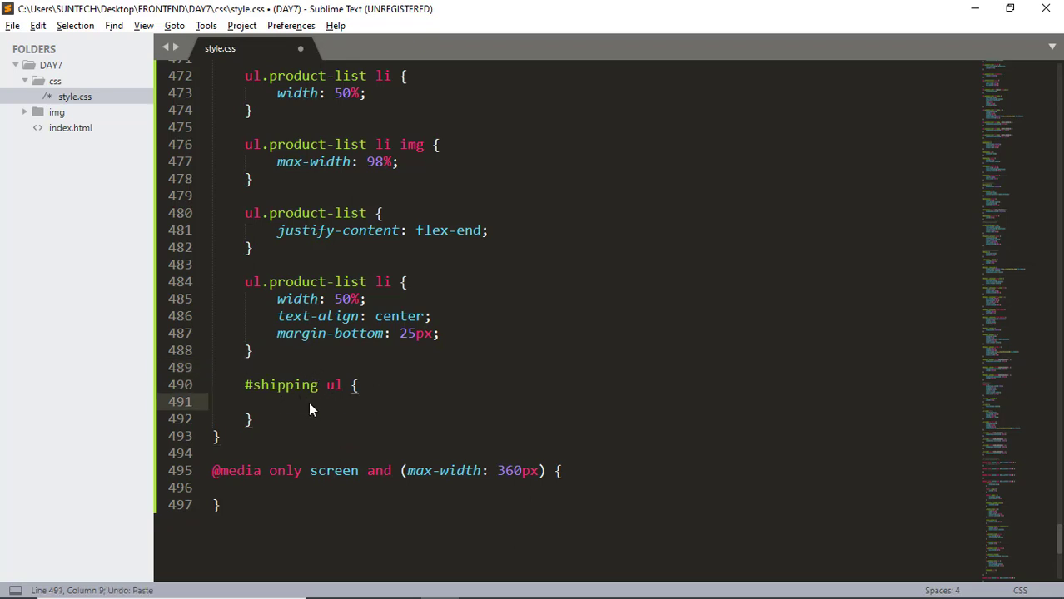
type("flex-")
key("Down")
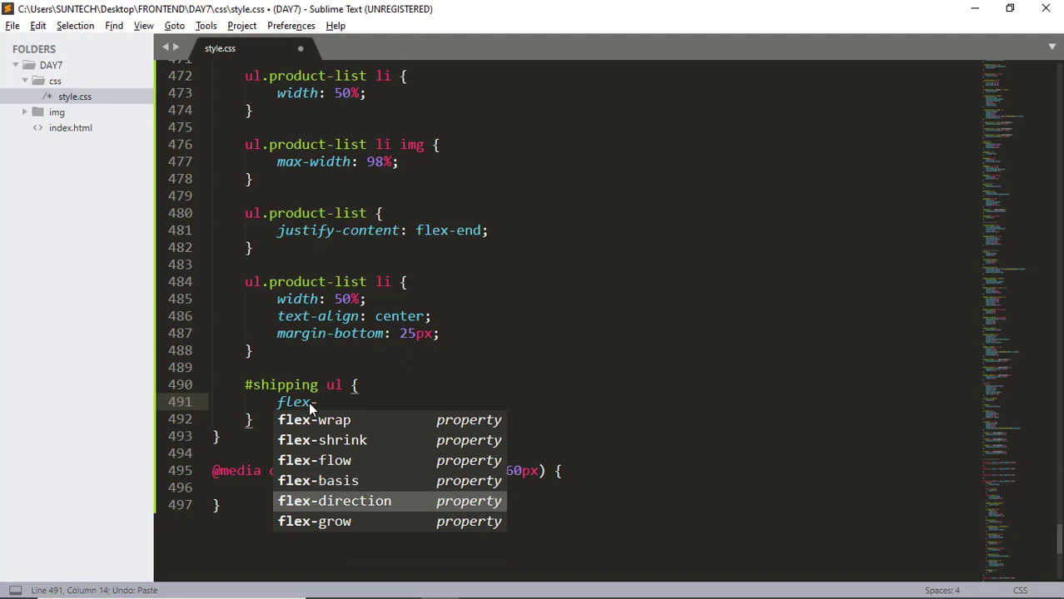
key("Return")
type("col")
key("Return")
key("ctrl+s")
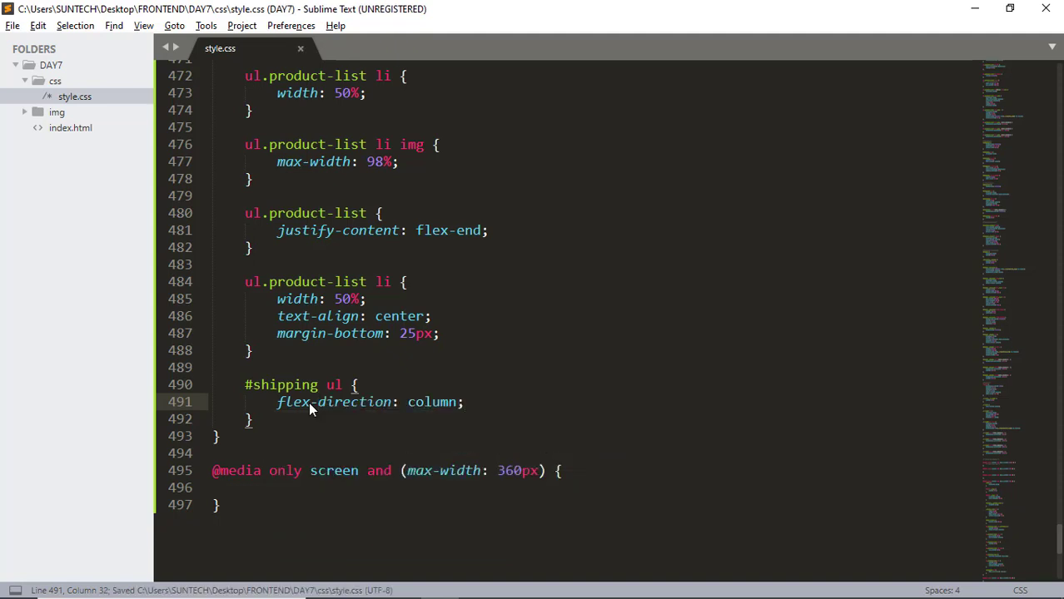
Copy the #shipping ul selector to open an empty #shipping ul li rule below.
left_click_drag(334, 386, 254, 388)
key("ctrl+c")
left_click(265, 413)
key("Return")
key("Return")
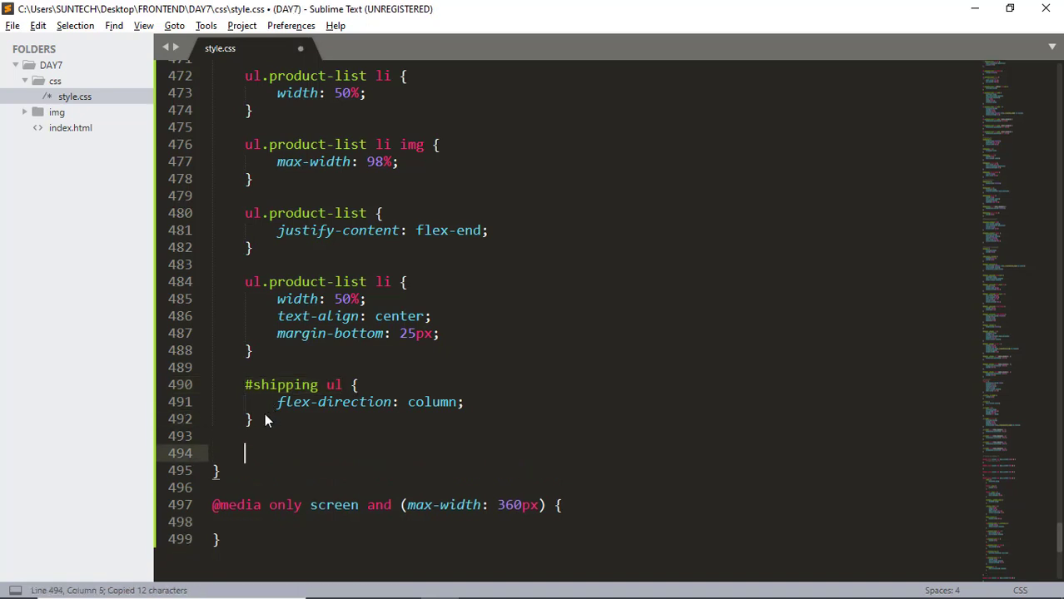
key("ctrl+v")
type("{")
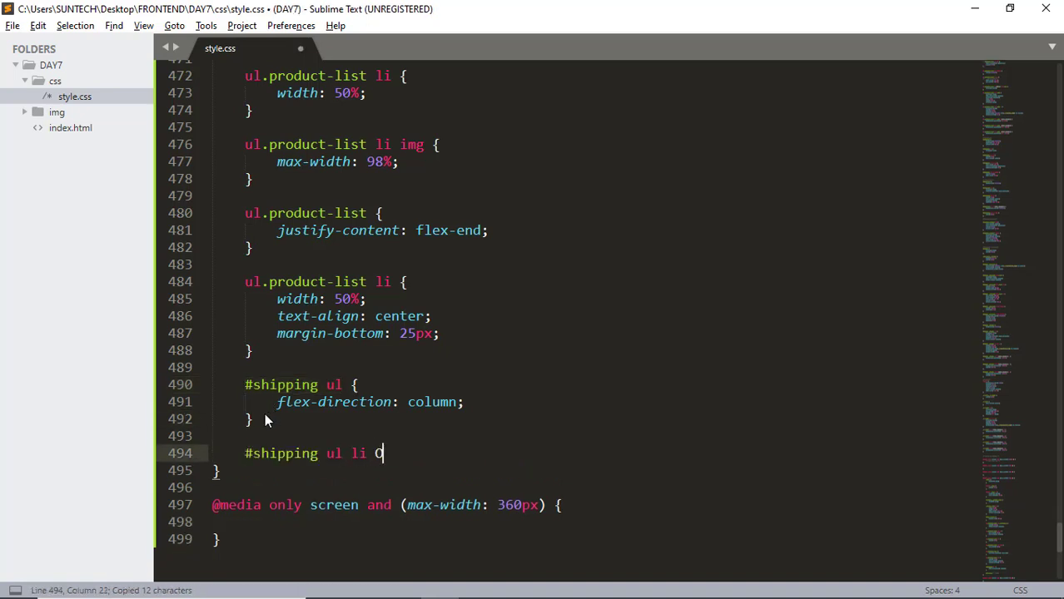
key("Return")
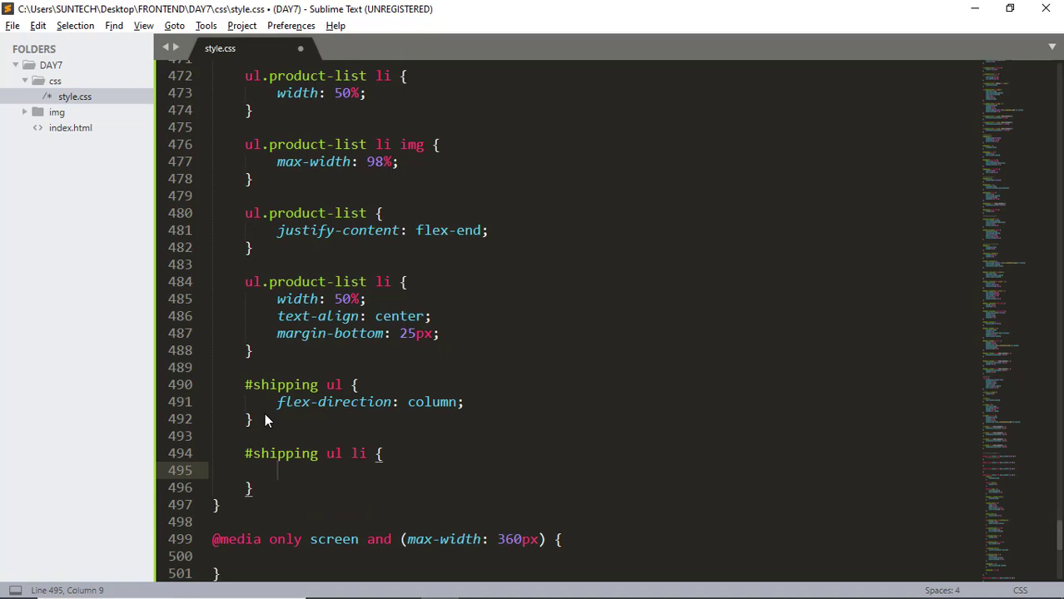
Add width: 50%; to the #shipping ul li rule on line 495 and save style.css.
type("w")
key("Return")
type("50")
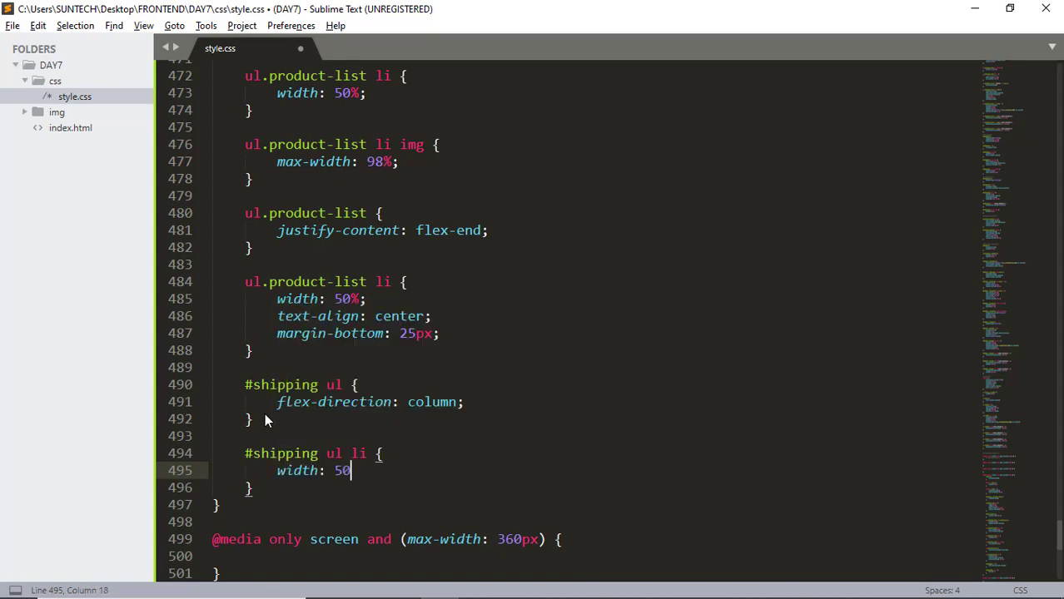
type("%;")
key("ctrl+s")
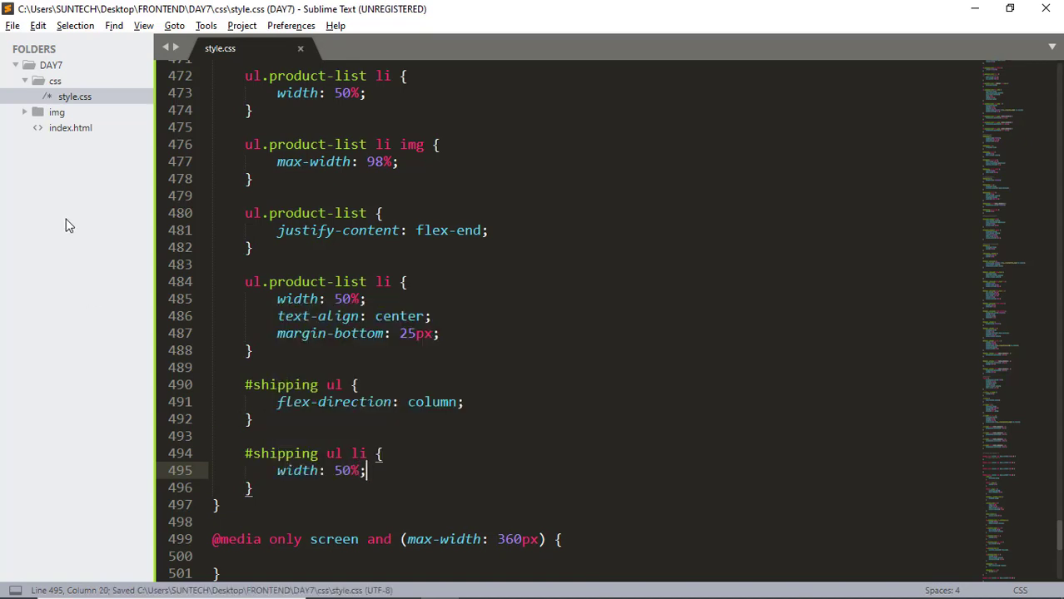
key("alt+Tab")
Reload the preview and select the #shipping ul list container in DevTools.
left_click(67, 40)
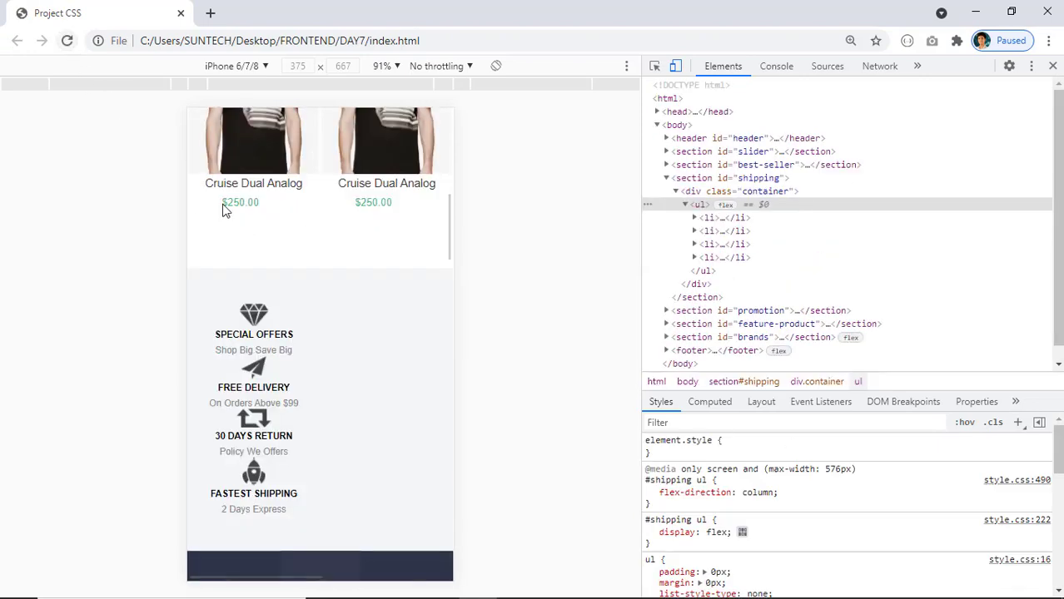
left_click(691, 217)
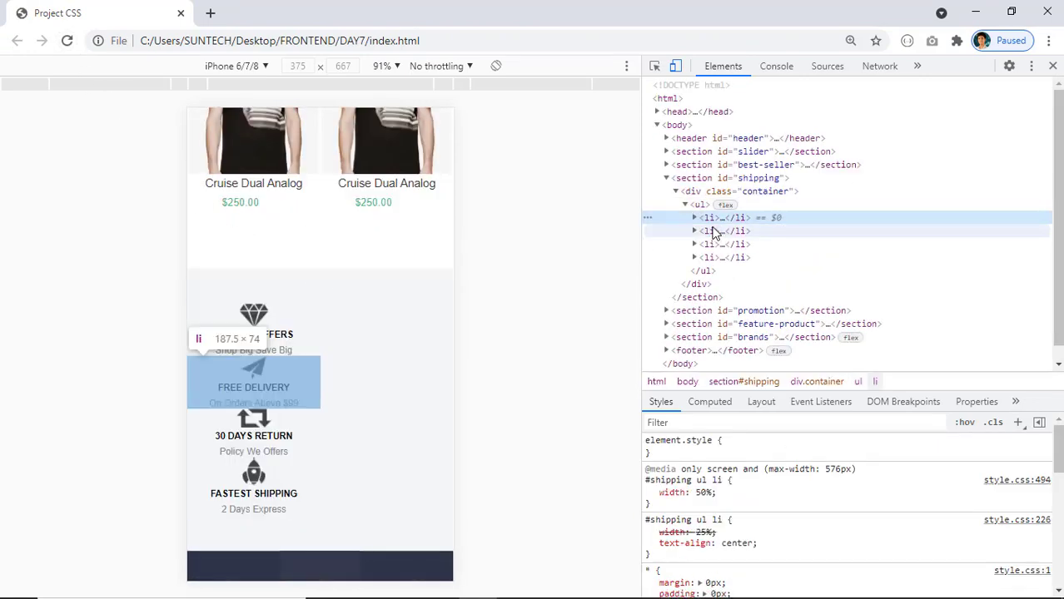
left_click(695, 218)
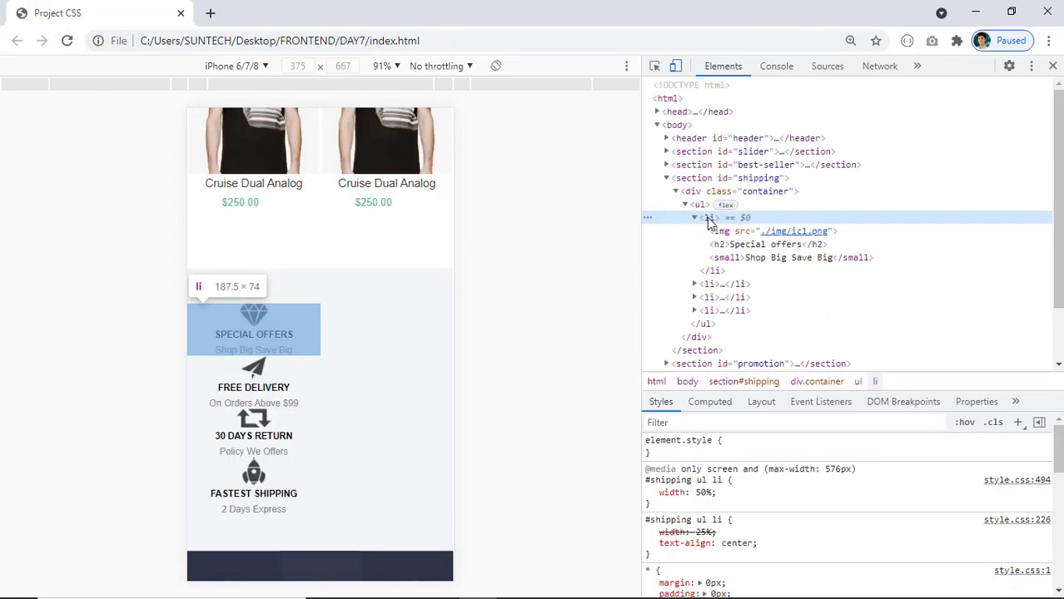
scroll(814, 502, "down", 1)
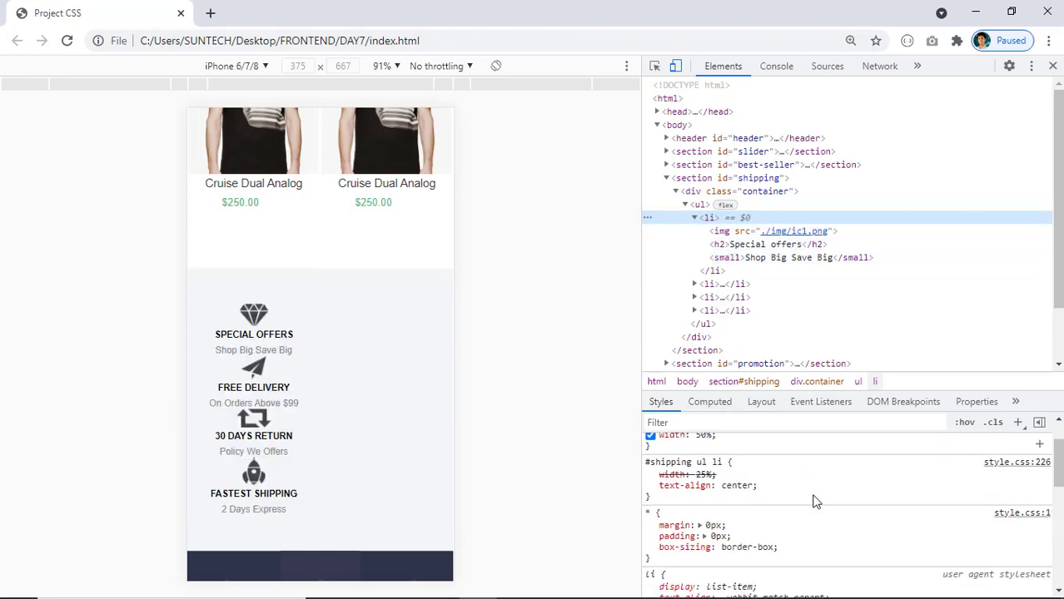
scroll(808, 503, "up", 1)
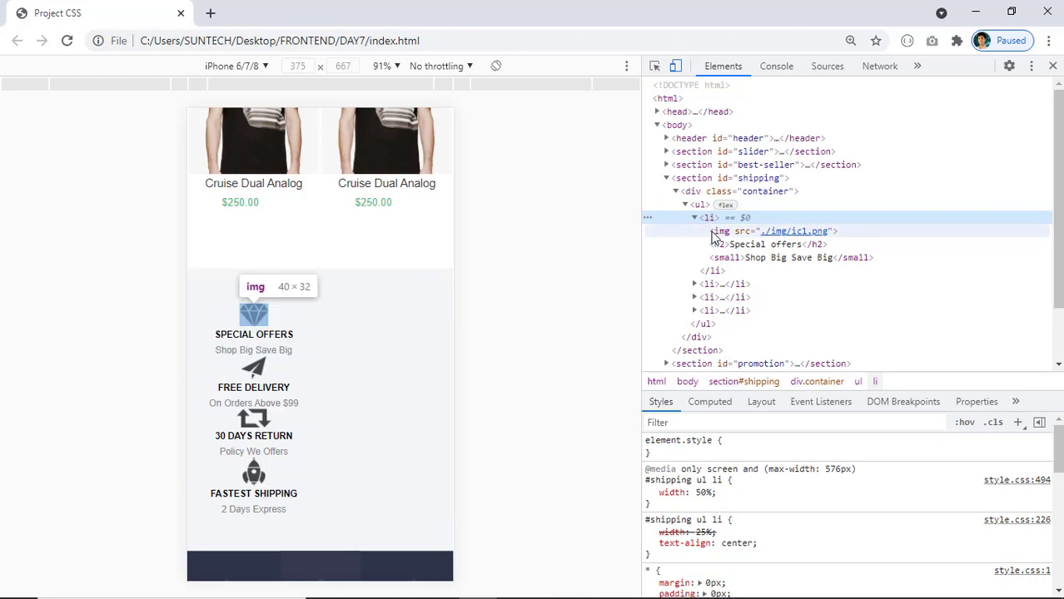
left_click(697, 205)
Add display: flex !important to the #shipping ul rule.
left_click(699, 509)
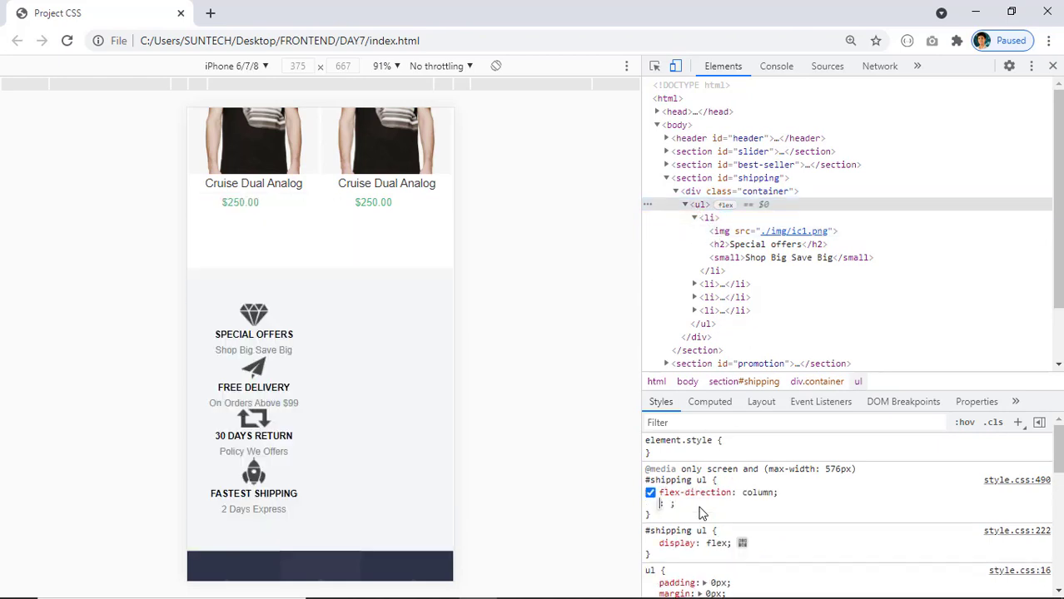
type("d")
key("Tab")
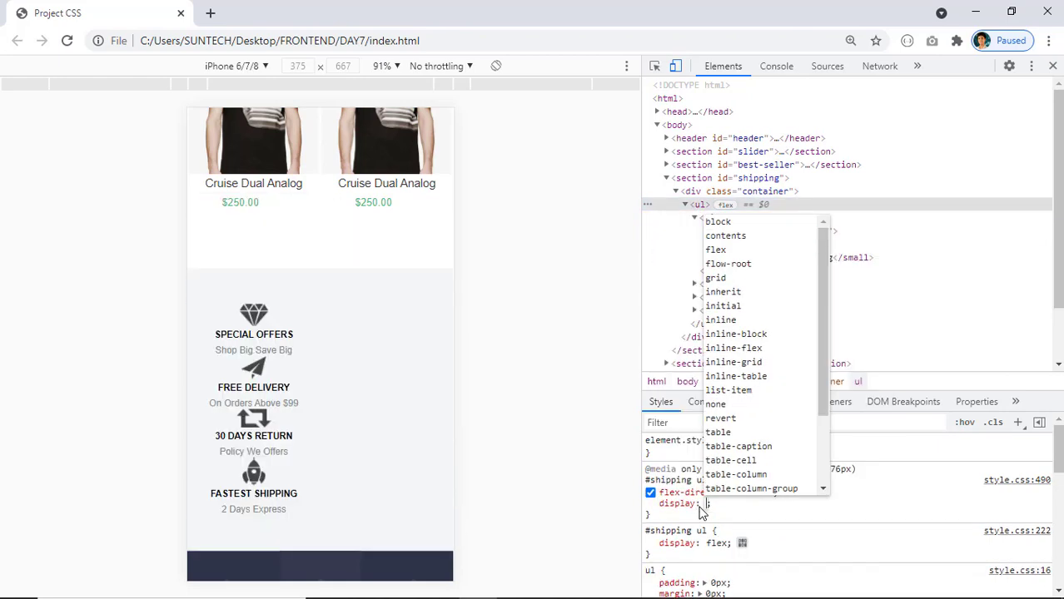
type("flex")
key("Return")
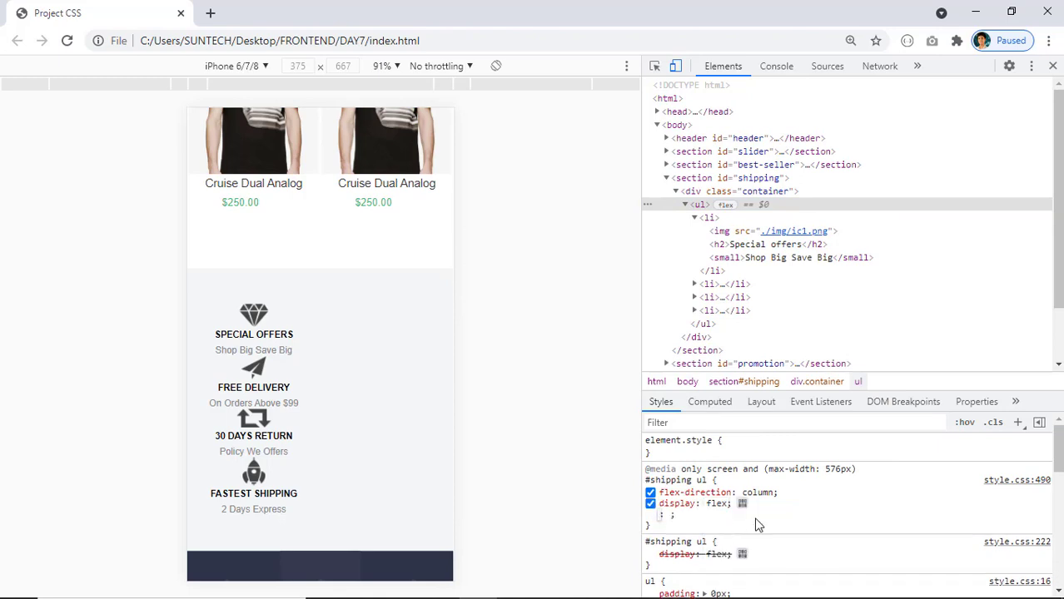
key("Escape")
left_click(716, 504)
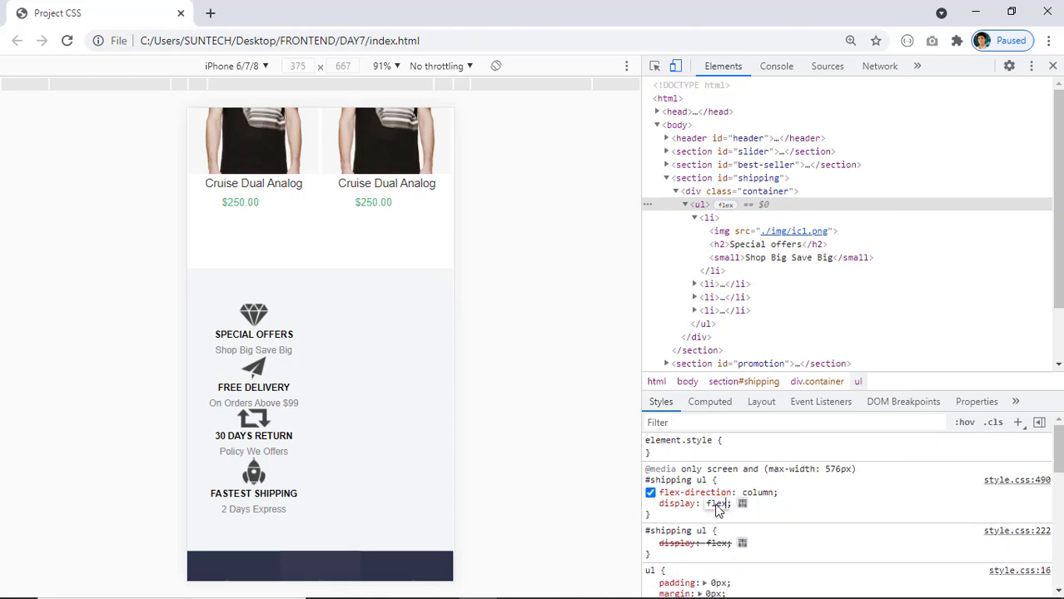
type("!im")
key("Return")
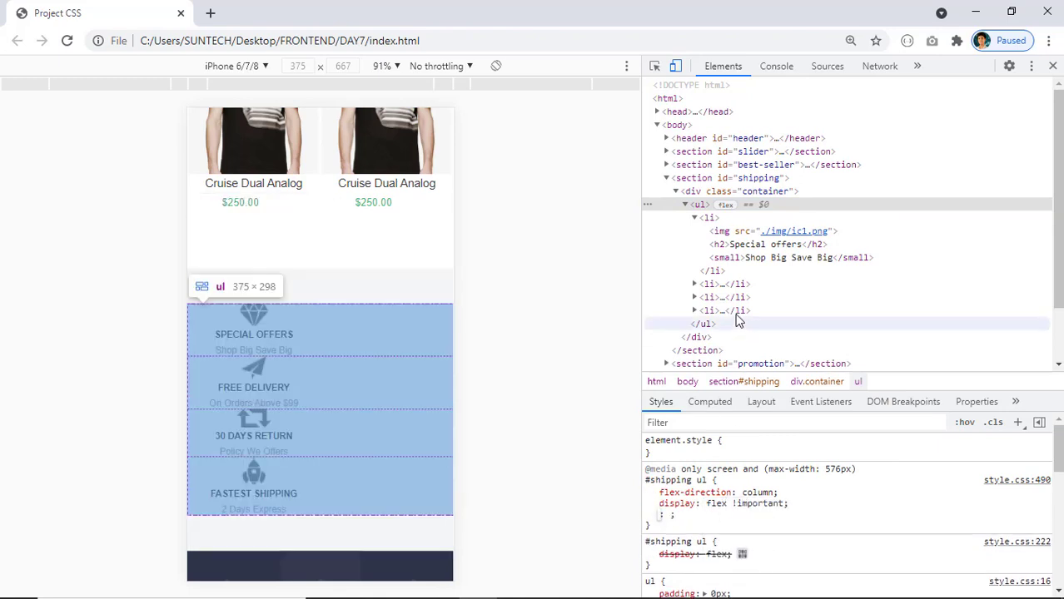
Nudge the first shipping item's width down, then set it back to 50%.
left_click(708, 219)
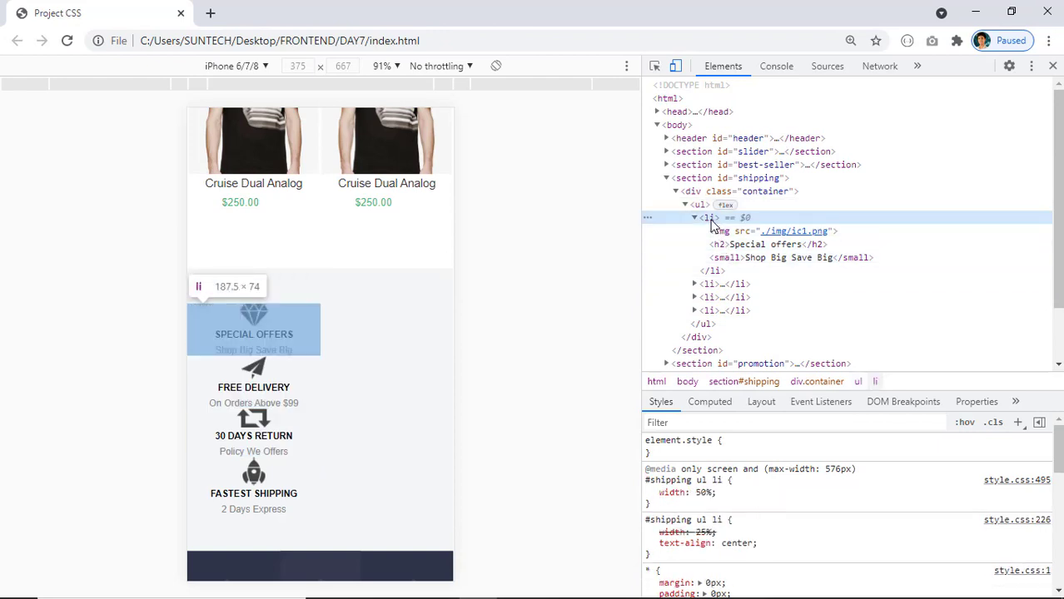
left_click(704, 493)
key("Down")
key("Down")
key("Down")
key("Down")
key("Down")
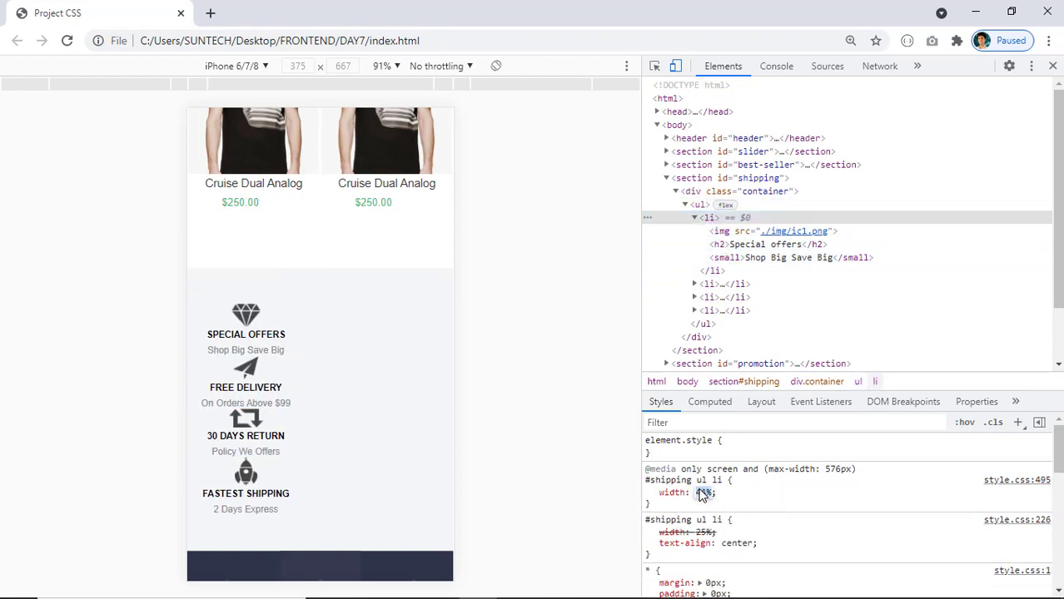
key("Down")
key("Down")
key("Down")
key("Down")
key("Down")
key("Down")
key("Down")
key("Down")
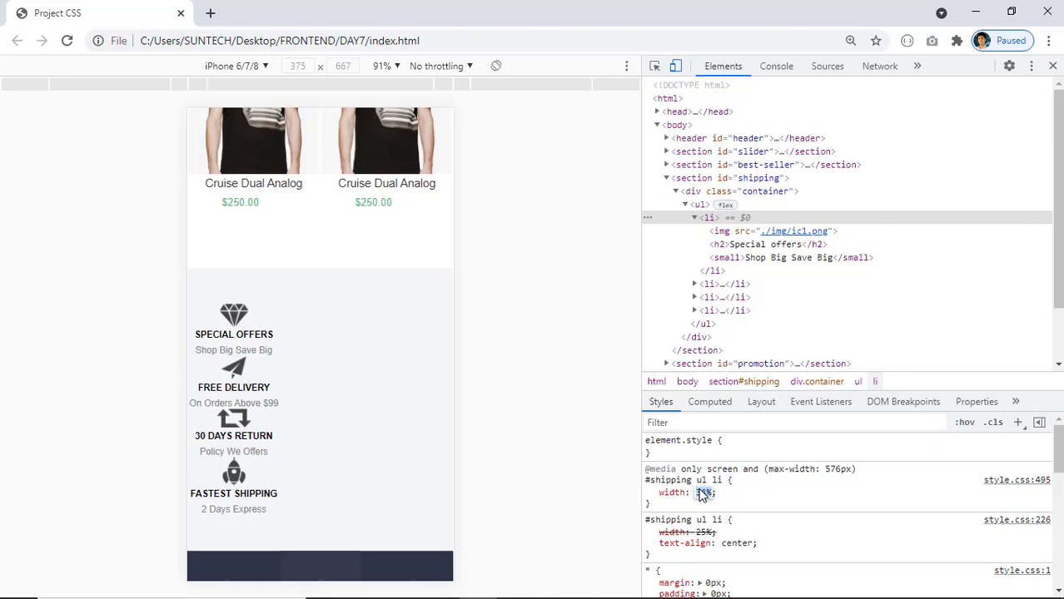
key("Down")
key("Down")
key("Down")
type("50%")
key("Return")
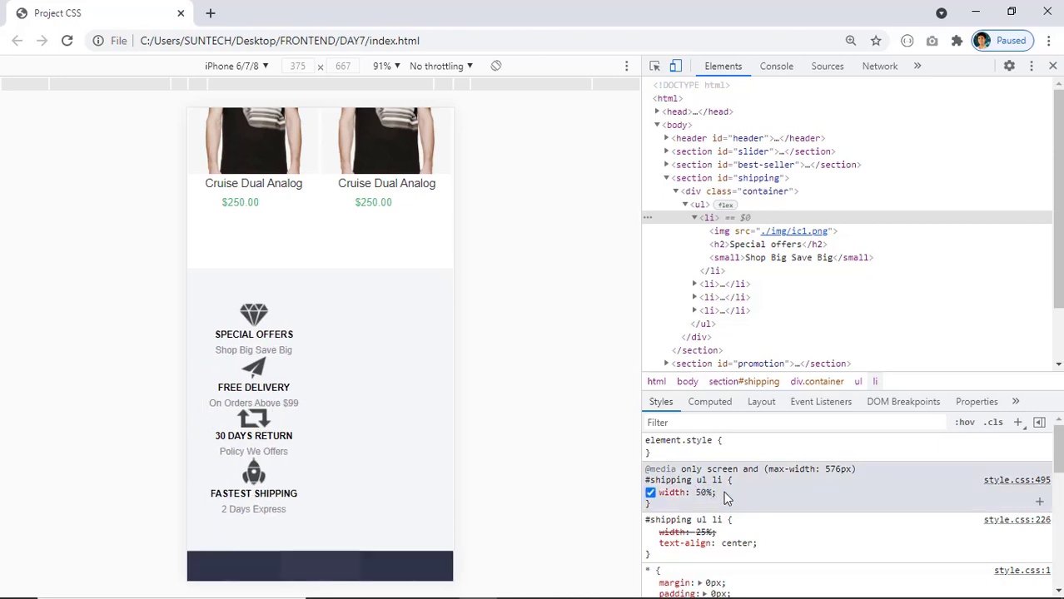
Change the list's flex-direction to row and add flex-wrap: wrap.
left_click(699, 205)
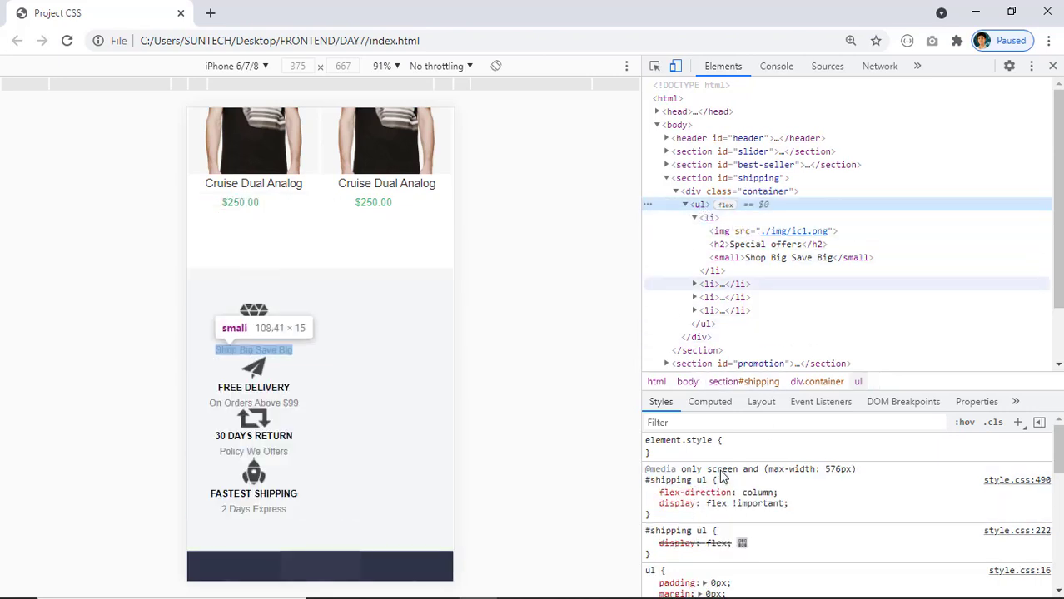
left_click(754, 495)
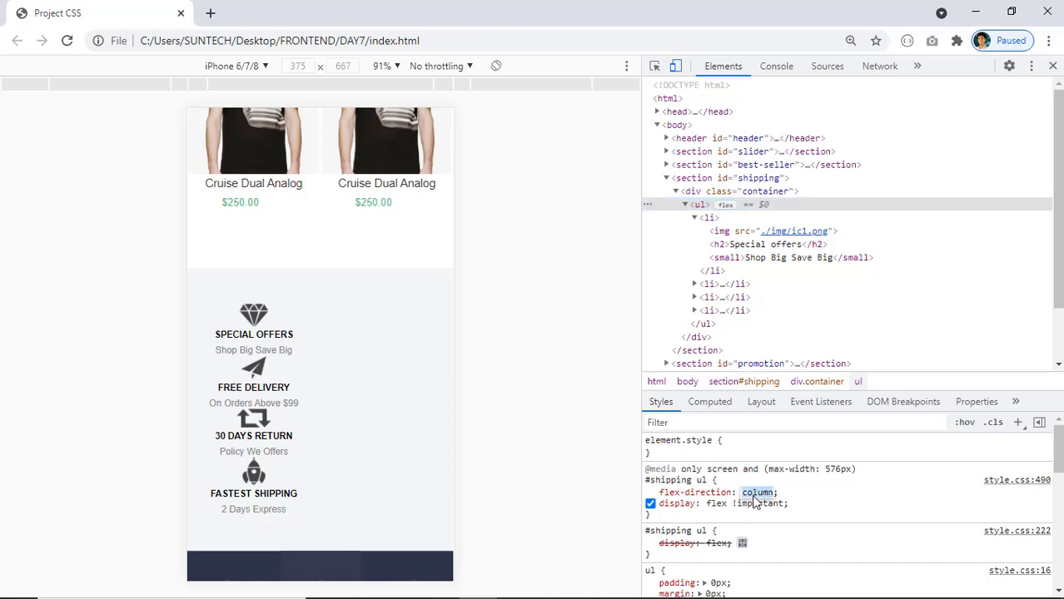
type("row")
key("Return")
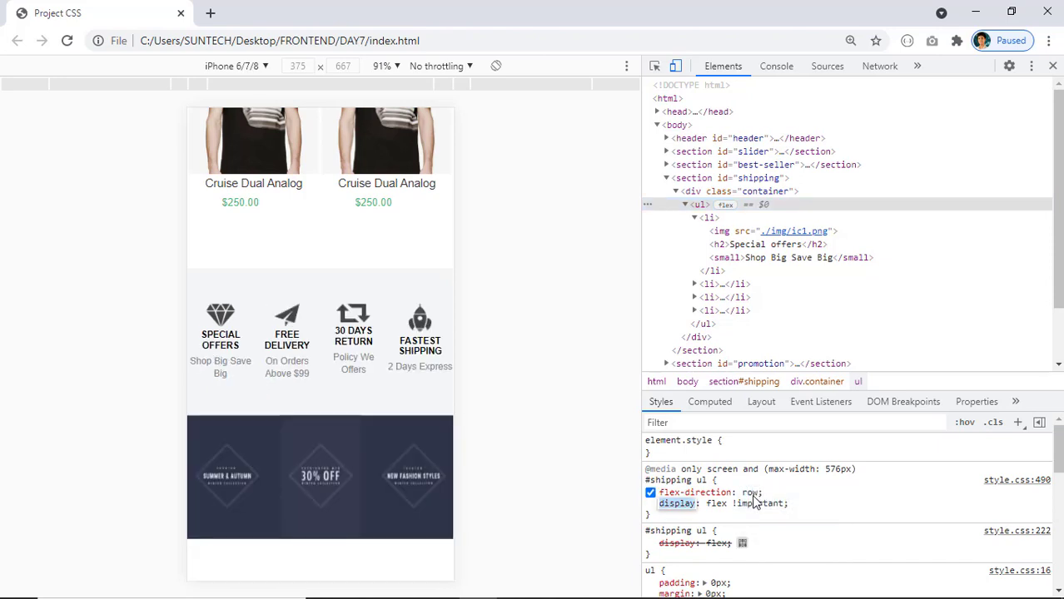
key("Return")
key("Return")
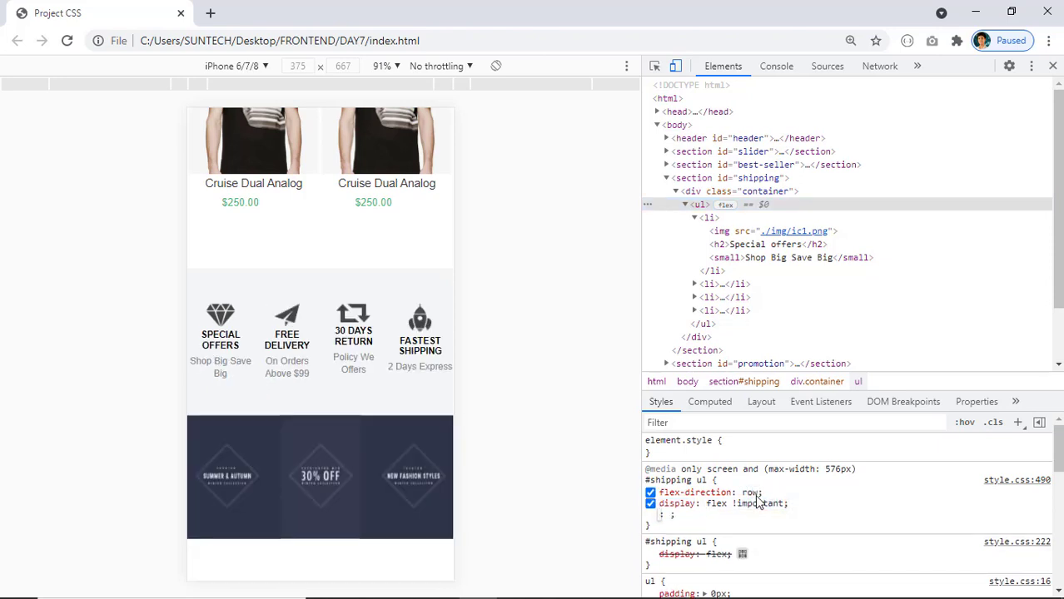
type("flex")
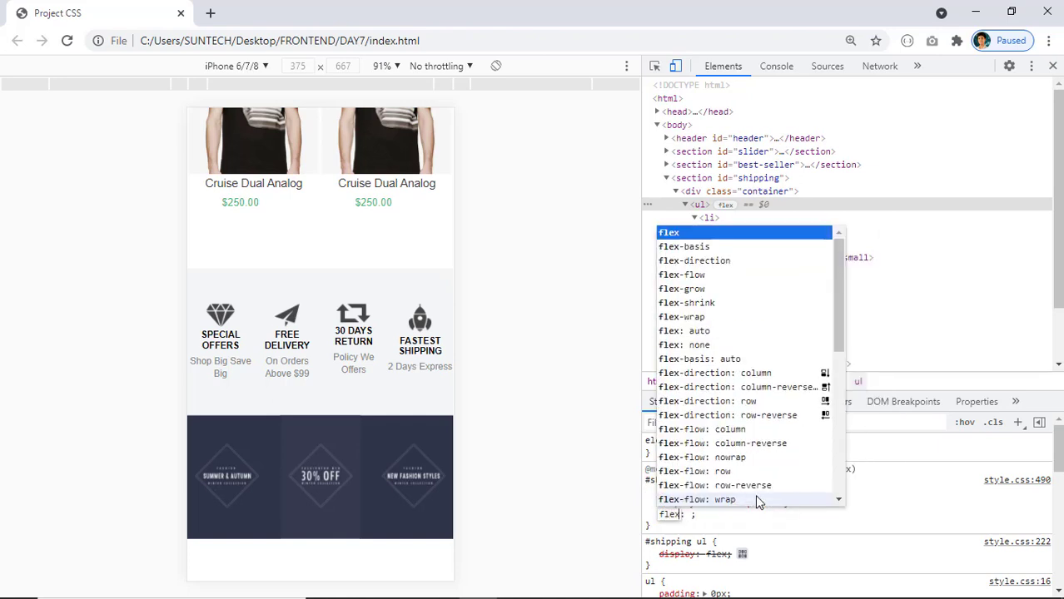
type("-wrap")
key("Return")
type("u")
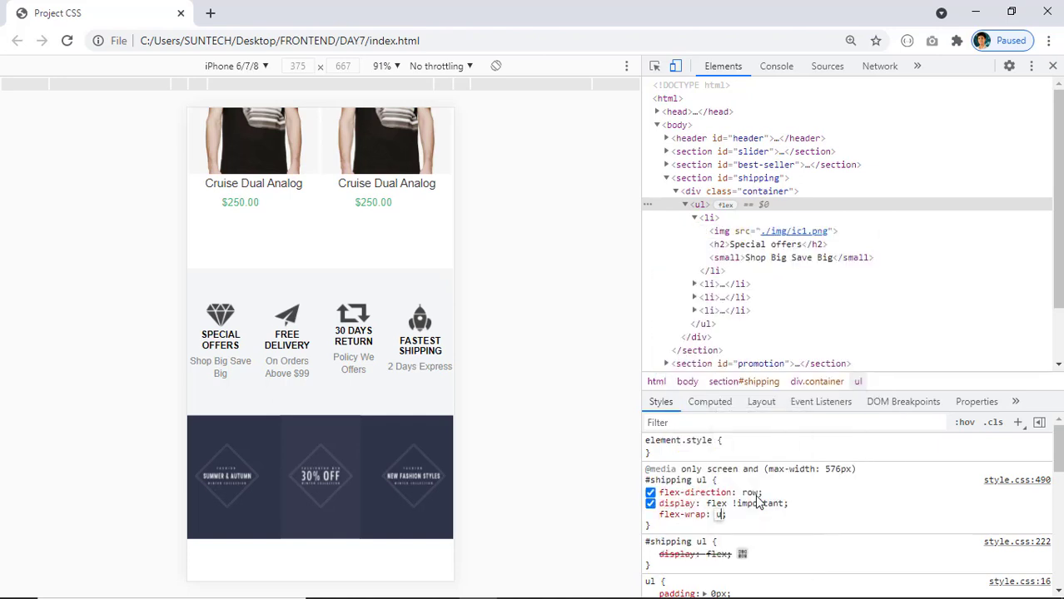
type("wrap")
key("Return")
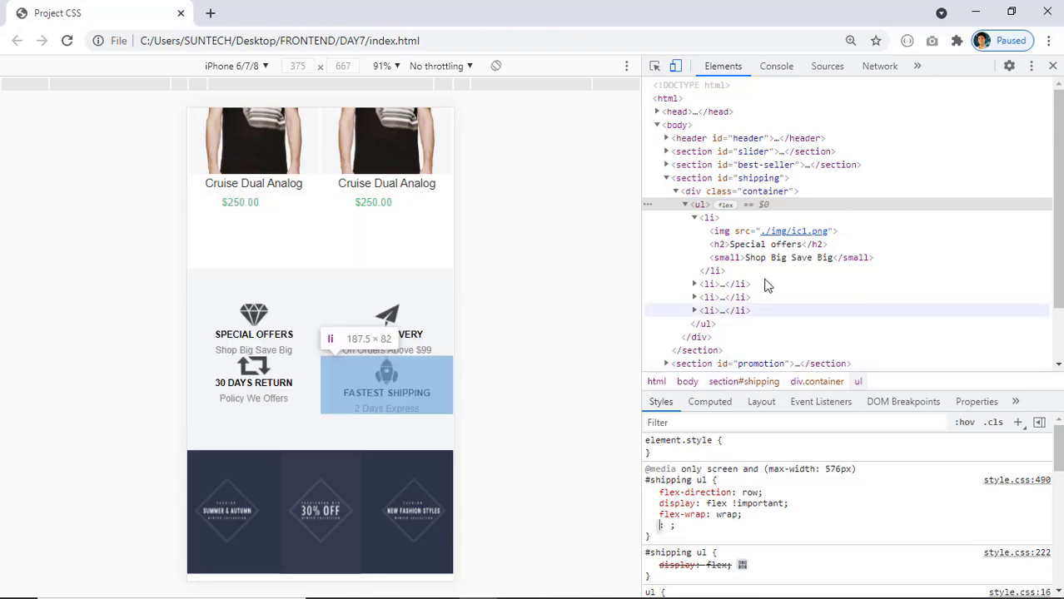
key("alt+Tab")
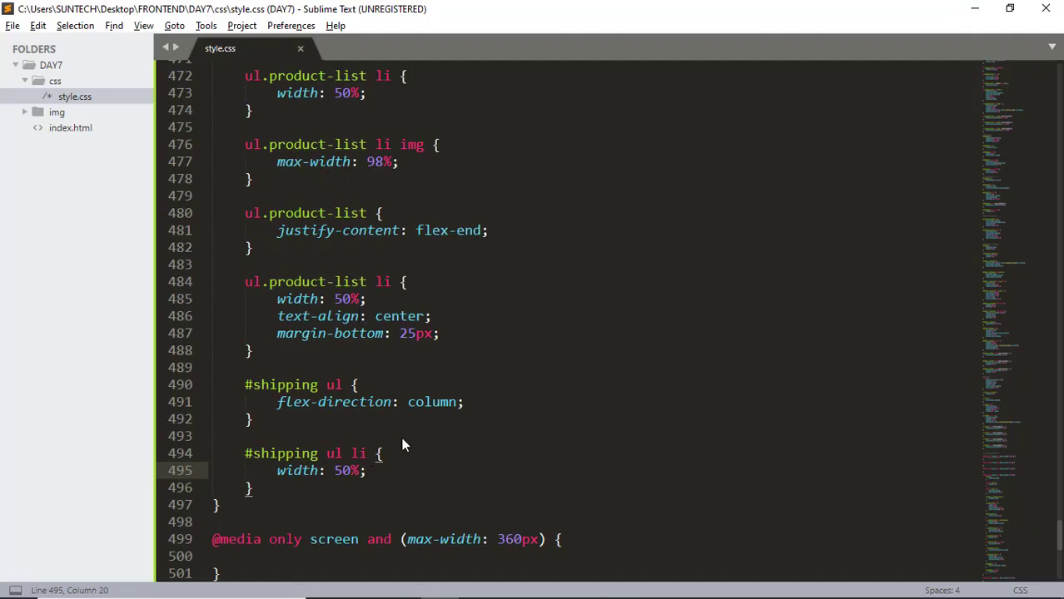
Replace the flex-direction declaration on line 491 with a flex-wrap property.
double_click(438, 403)
key("End")
key("shift+Home")
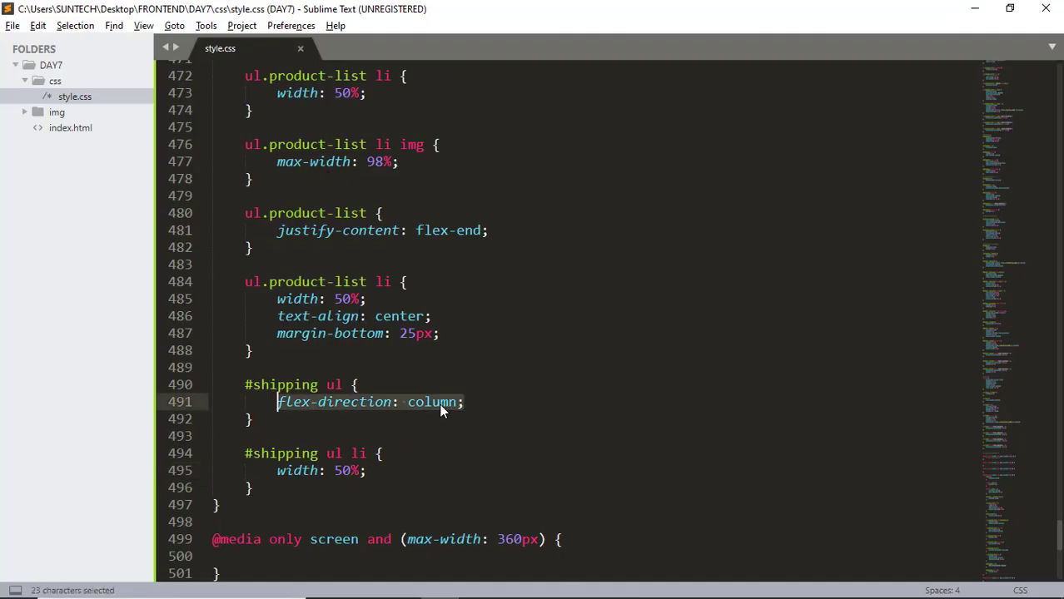
key("BackSpace")
type("flex-")
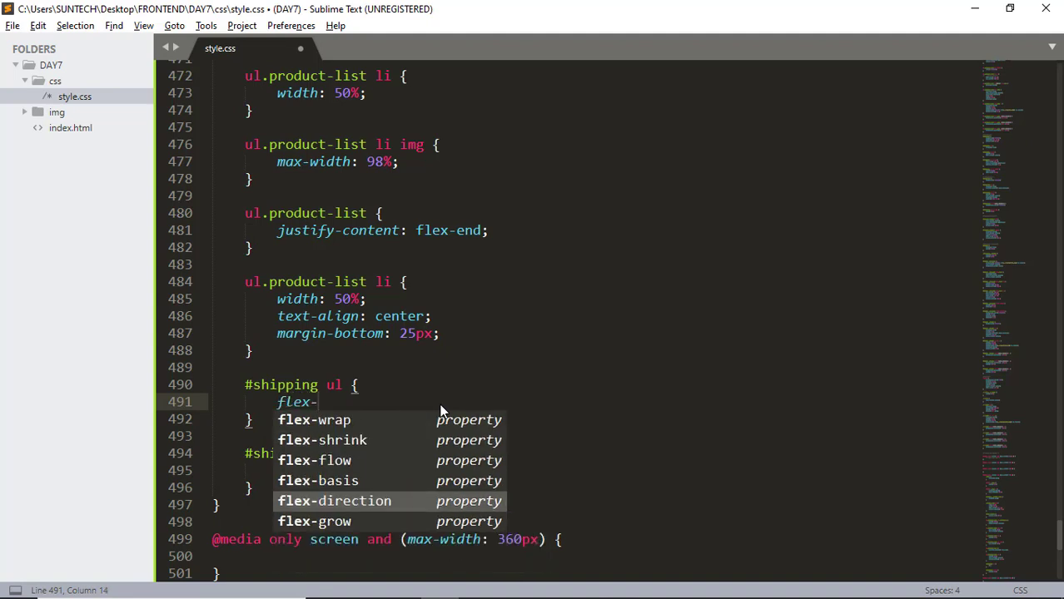
type("e")
key("BackSpace")
type("w")
key("Return")
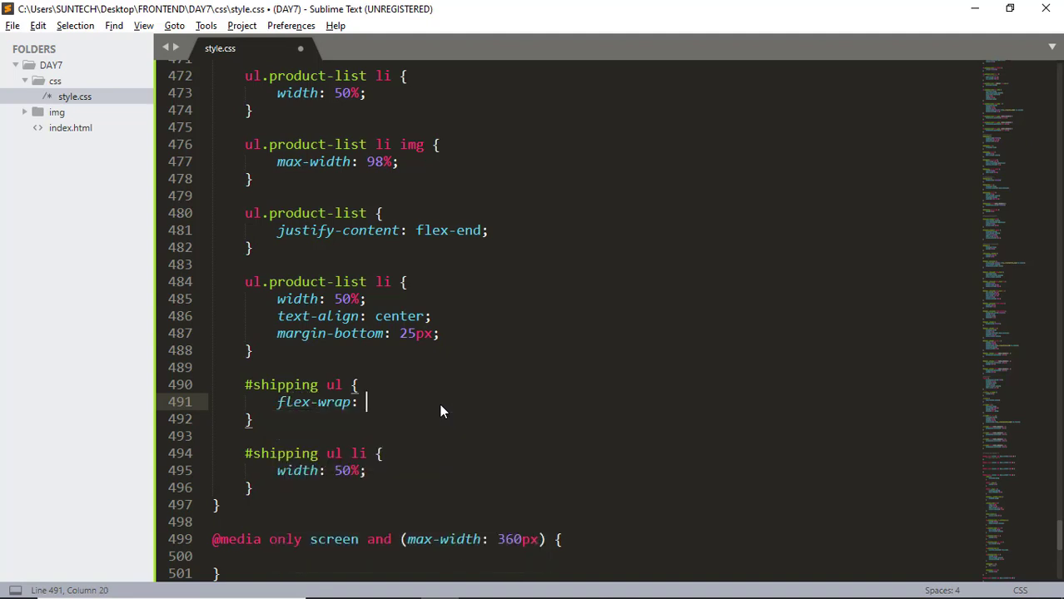
Set the flex-wrap value to wrap, undoing a wrong word-wrap completion, and save style.css.
type("r")
key("BackSpace")
type("w")
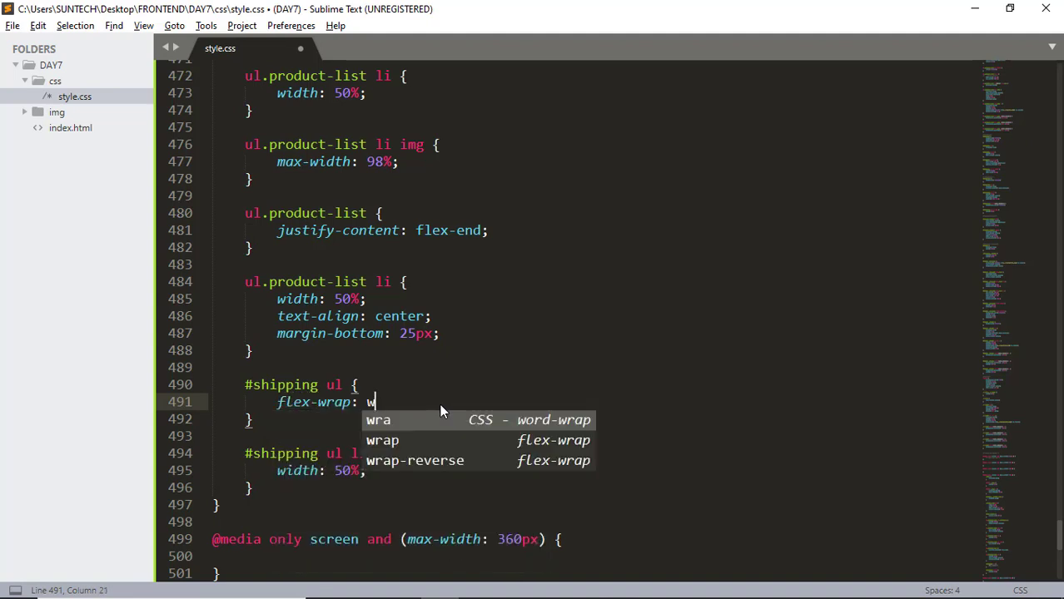
key("Return")
key("ctrl+z")
type("ra")
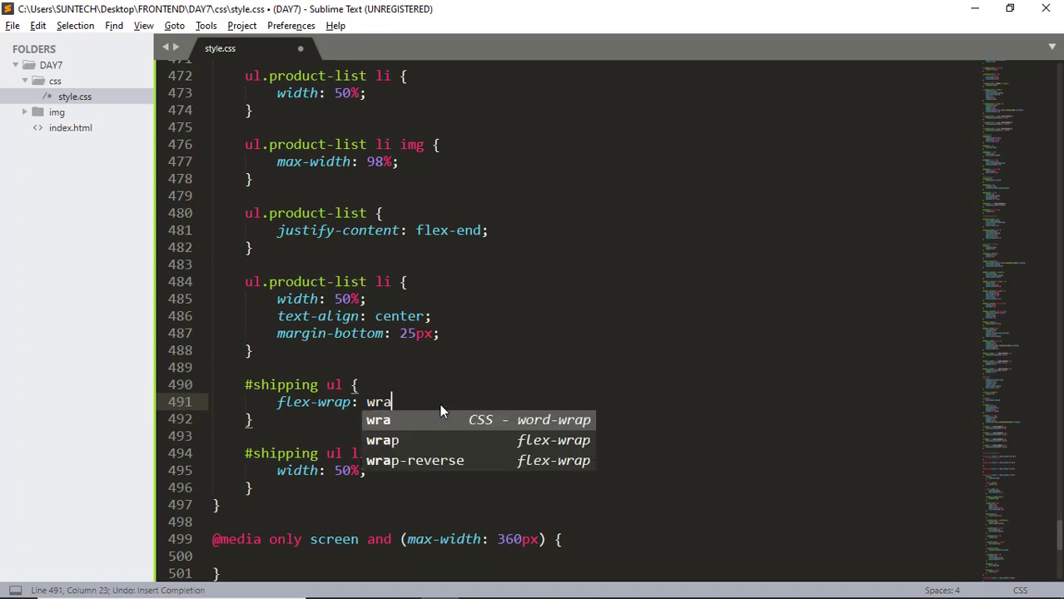
key("Down")
key("Return")
key("ctrl+s")
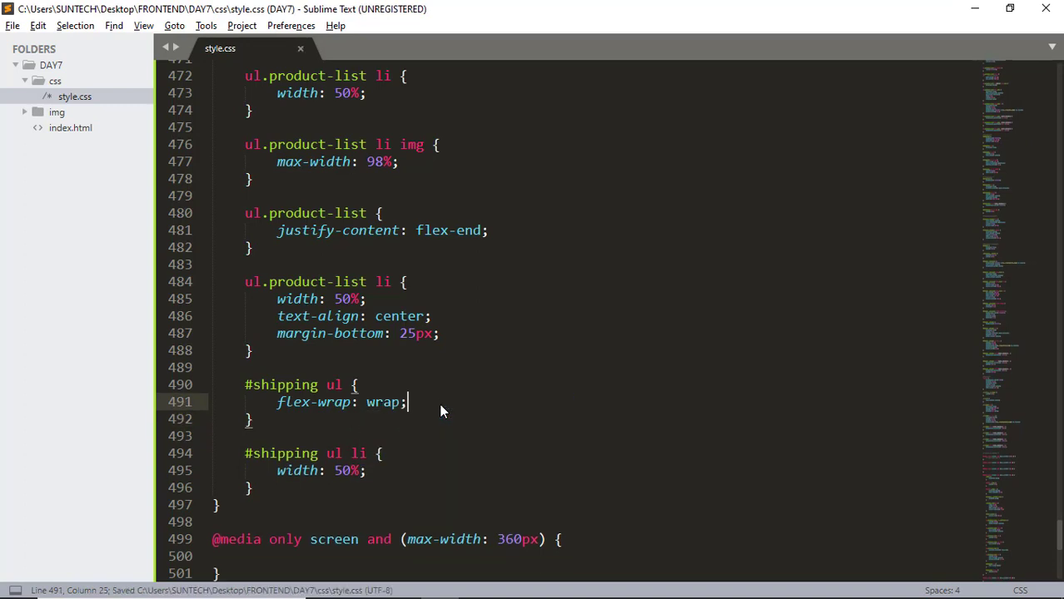
key("alt+Tab")
Reload and give the first shipping item min-height: 60px and display: block.
left_click(66, 40)
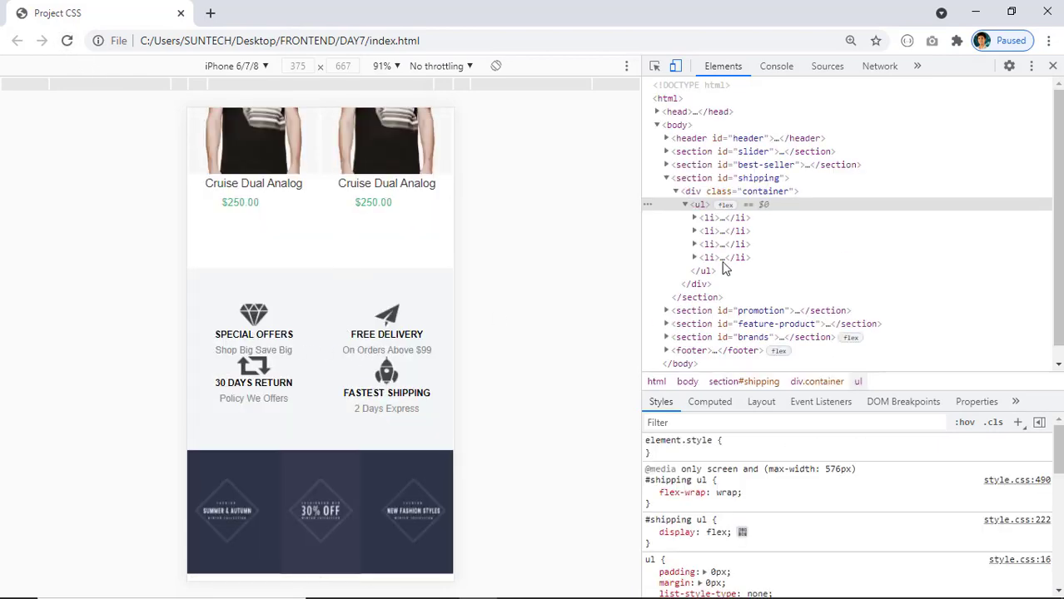
left_click(706, 218)
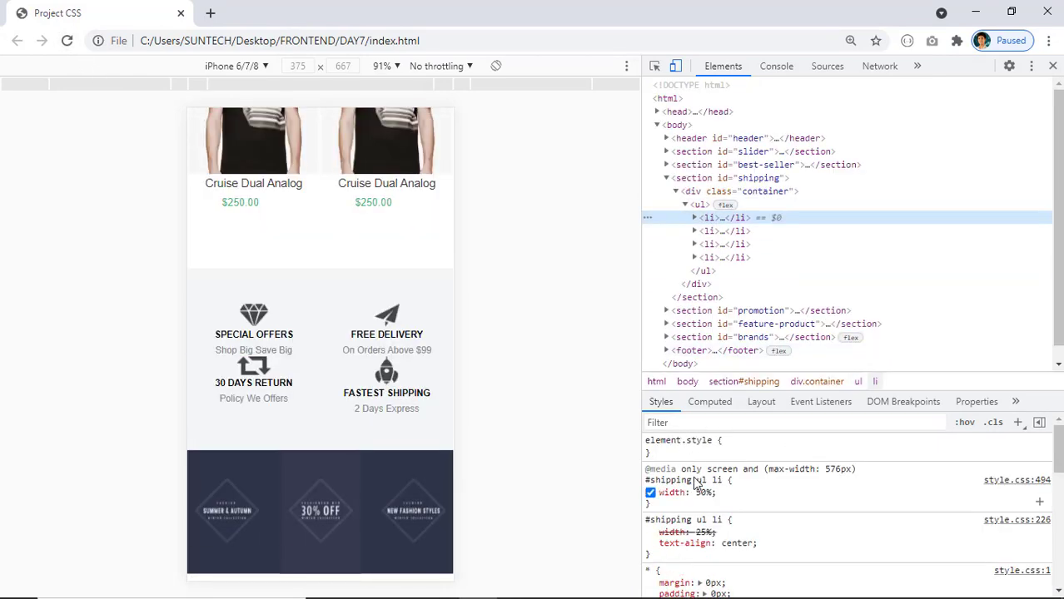
left_click(691, 506)
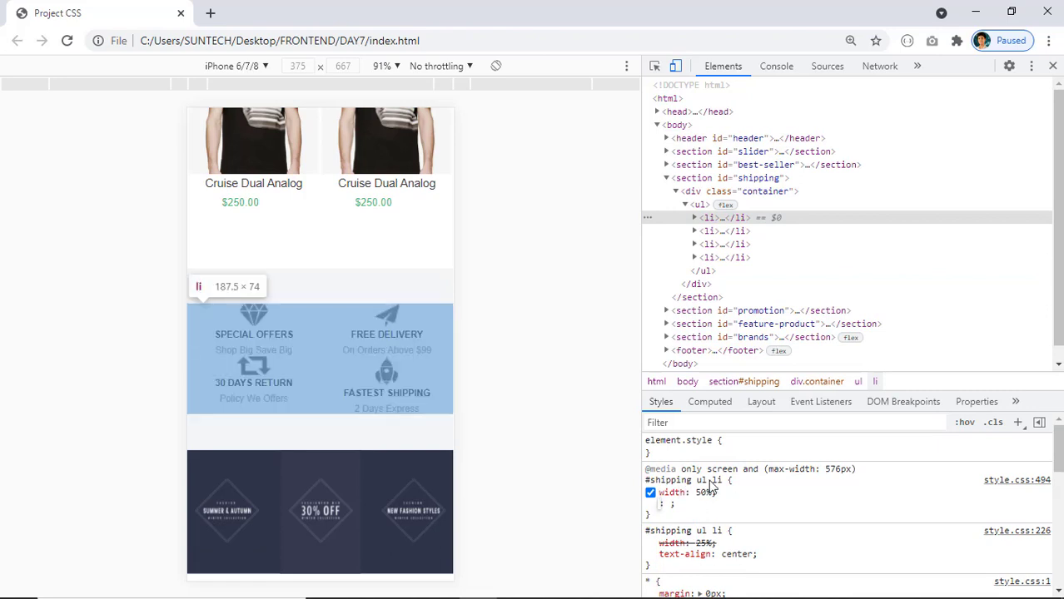
type("min")
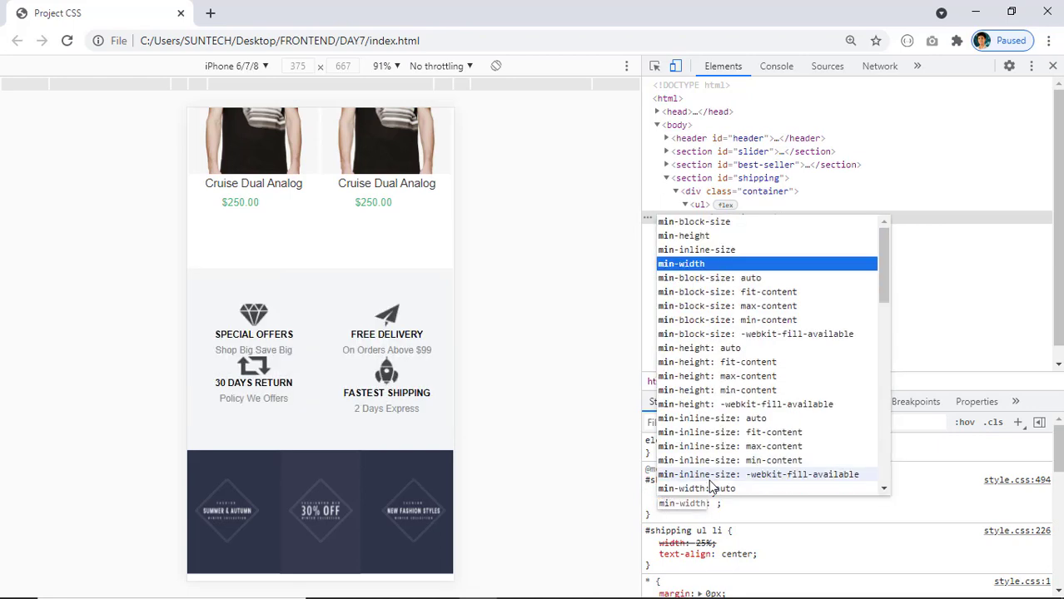
type("-h")
key("Return")
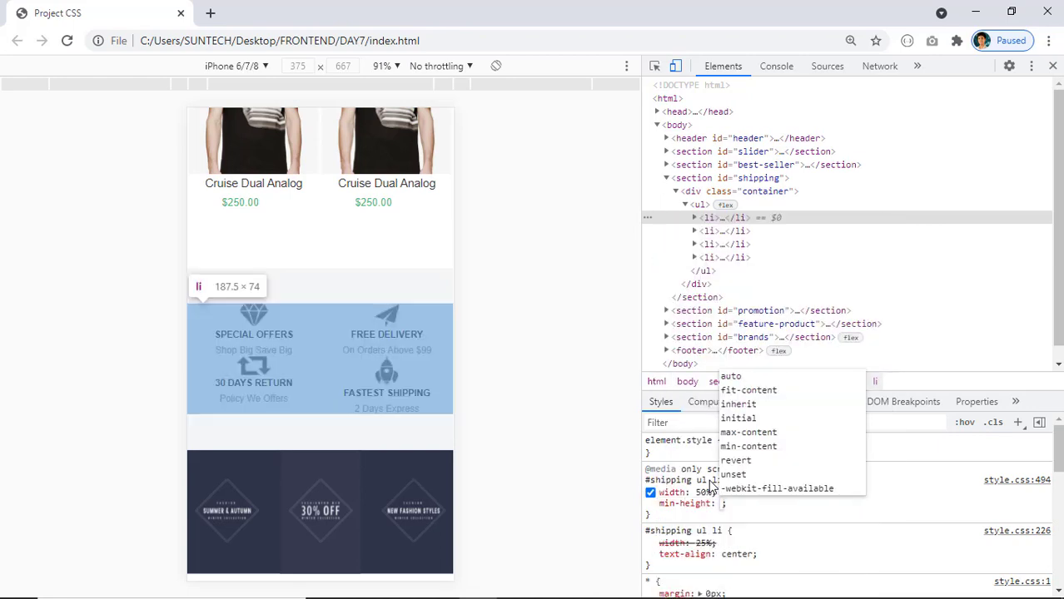
type("60px")
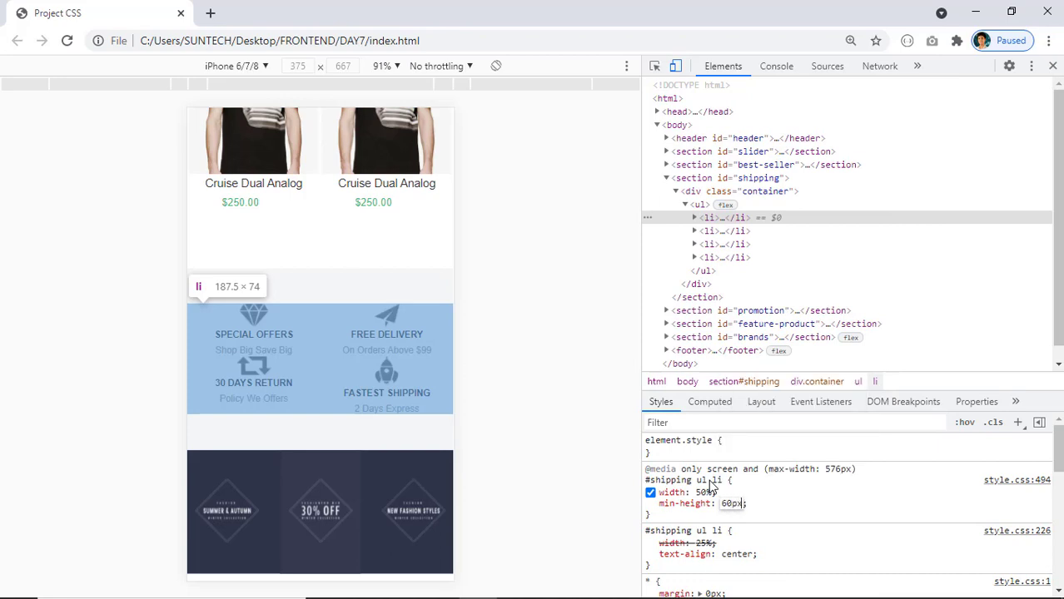
key("Return")
type("di")
key("Return")
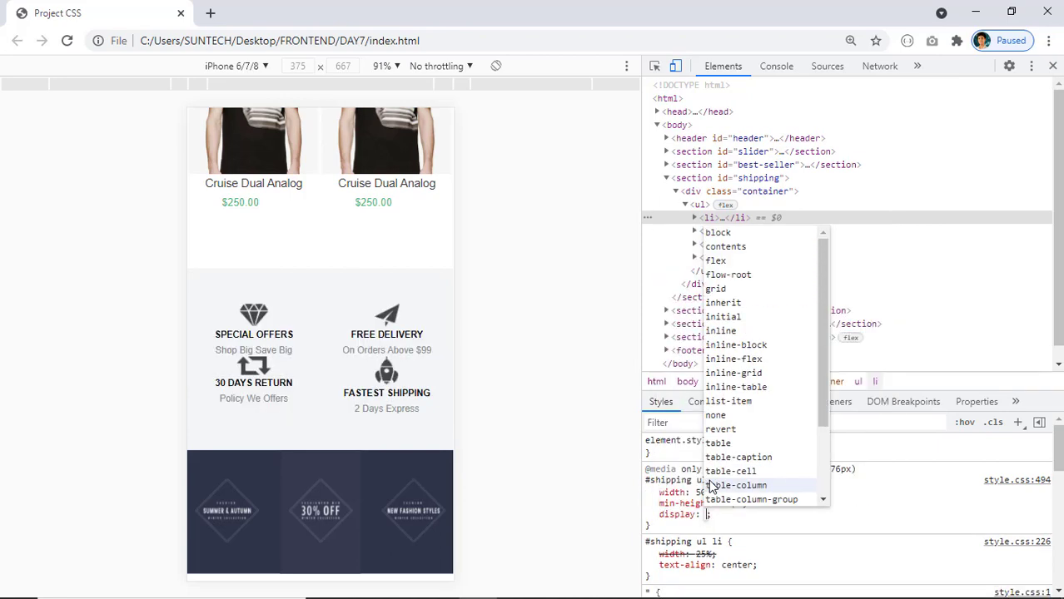
type("block")
key("Return")
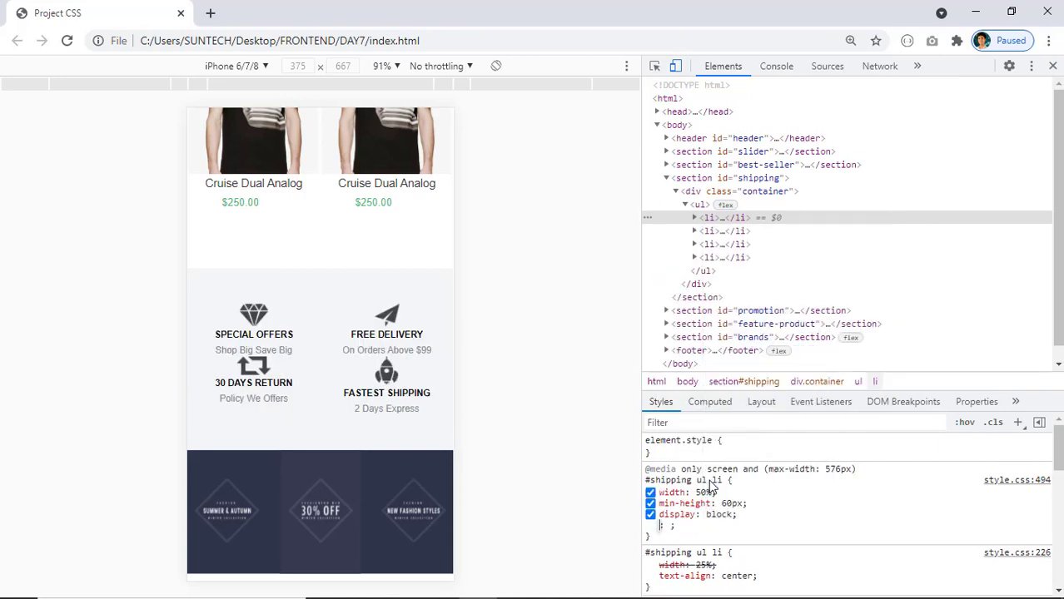
Raise the shipping items' min-height to 100px.
left_click(696, 219)
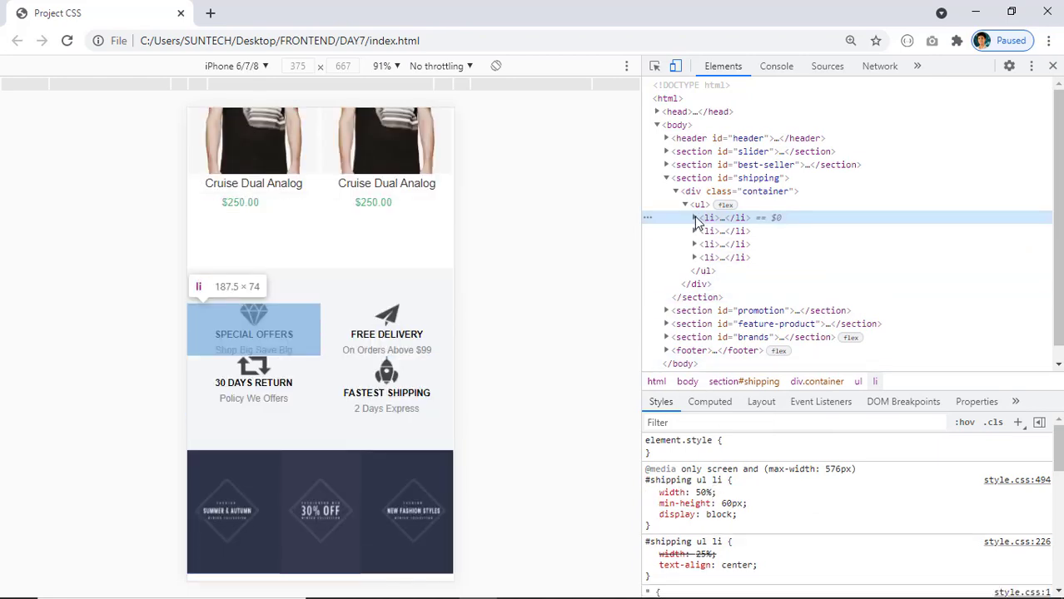
left_click(733, 505)
key("Up")
key("Up")
key("Up")
key("Up")
key("Up")
key("Up")
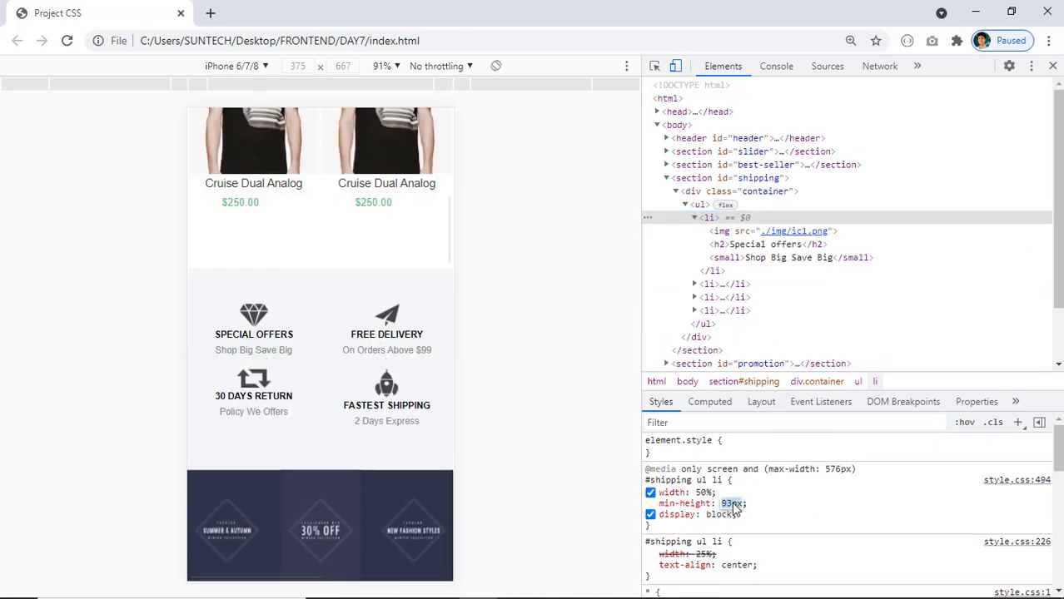
key("Up")
key("Up")
key("Up")
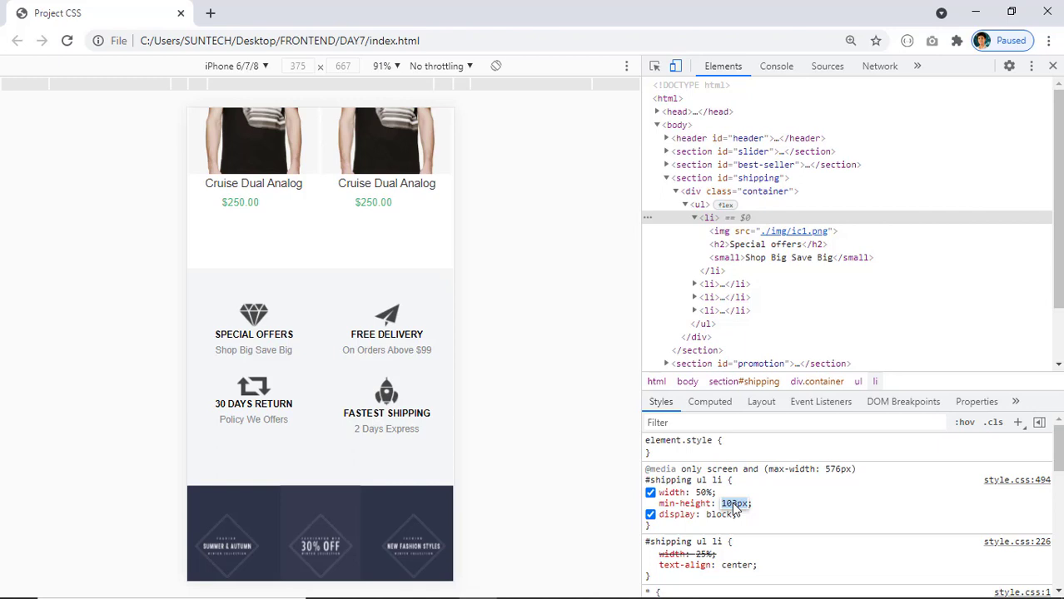
key("Up")
key("Up")
key("Up")
key("Down")
key("Down")
key("Down")
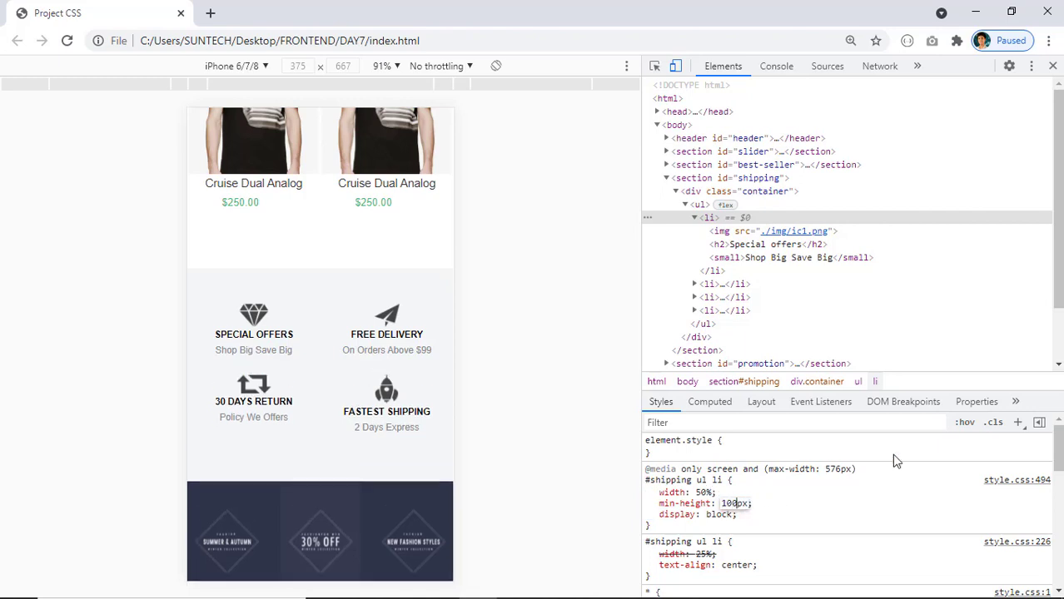
Try display: flex with justify-content and flex-direction: column on the items, then cancel.
left_click(688, 534)
type("di")
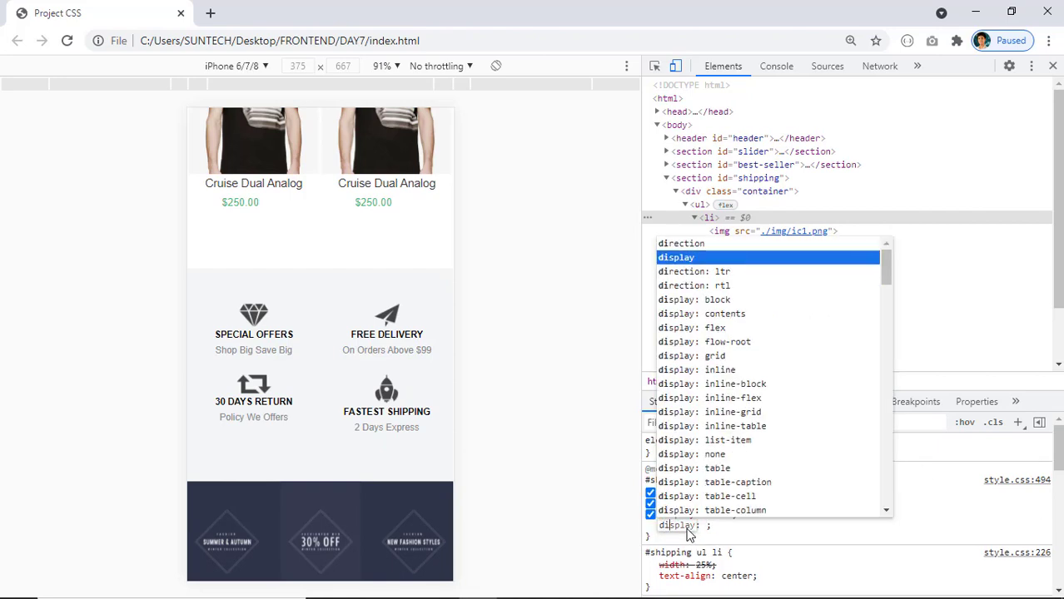
type("splay: fl")
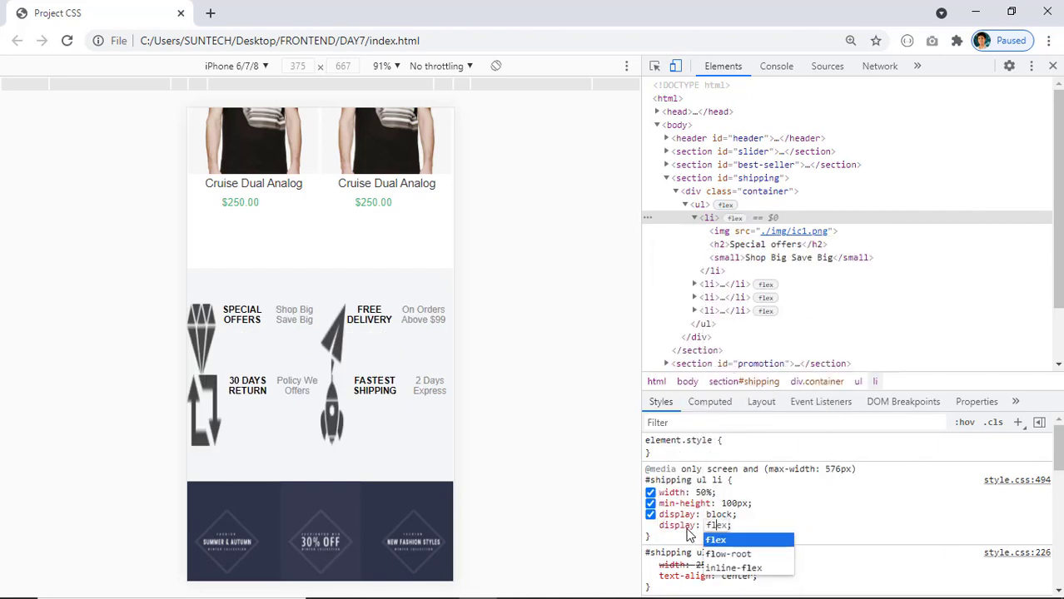
key("Return")
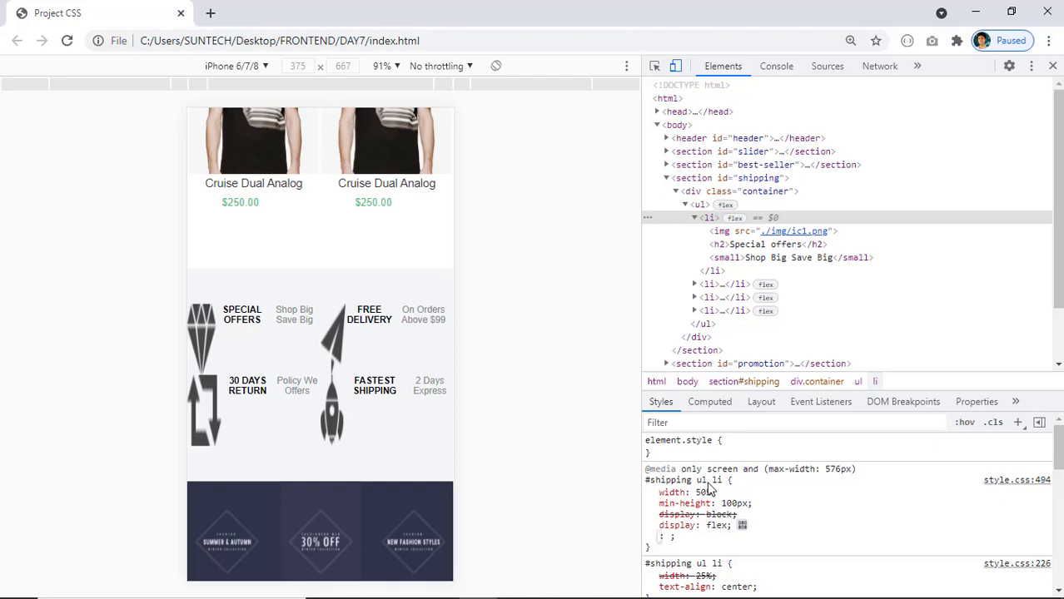
type("ju")
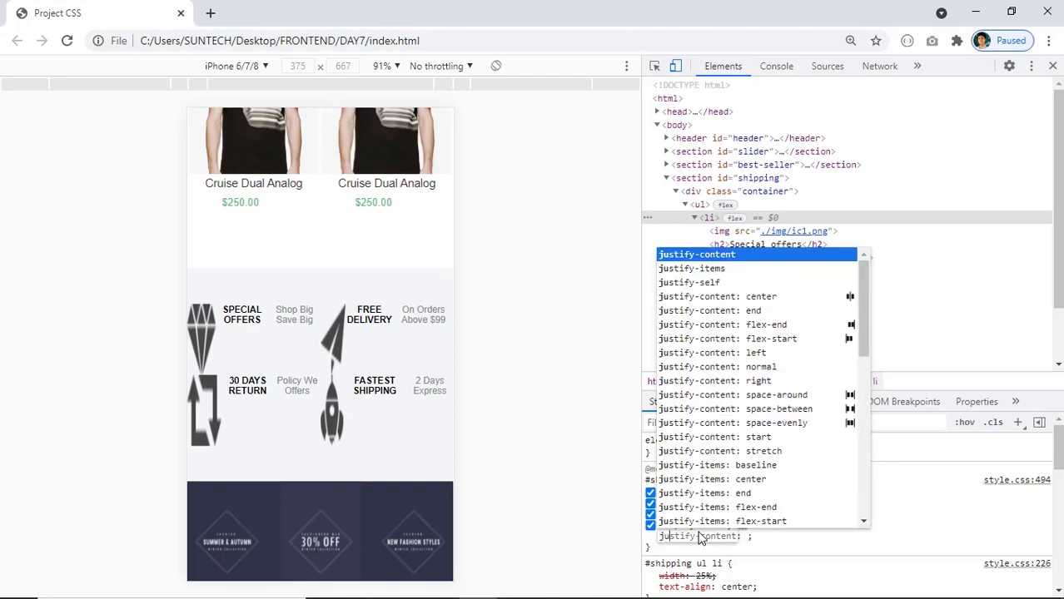
key("Return")
type("ce")
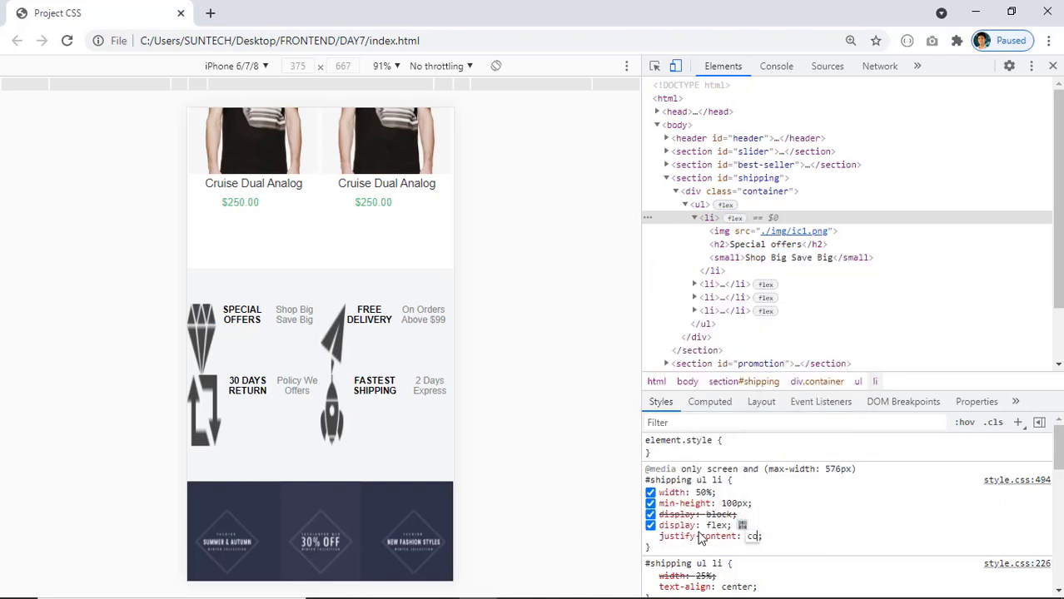
key("BackSpace")
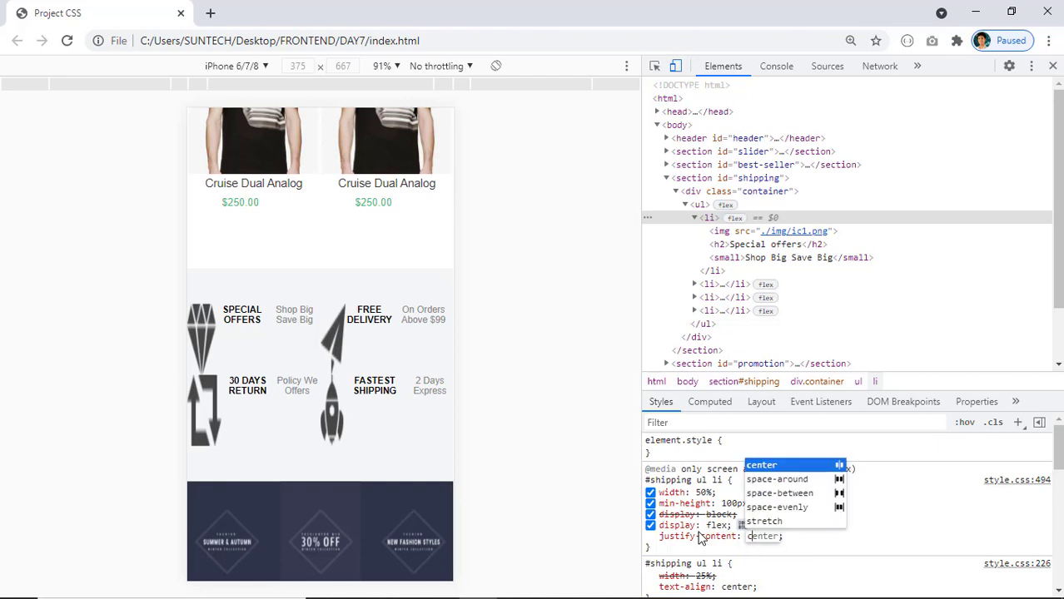
key("BackSpace")
key("shift+Tab")
type("flo")
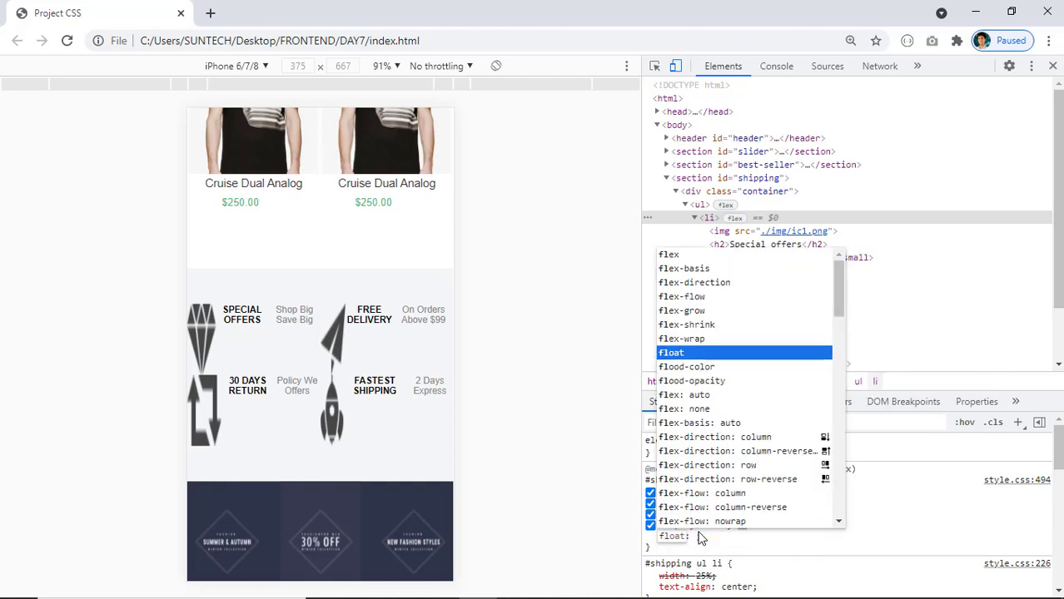
key("BackSpace")
type("ex-")
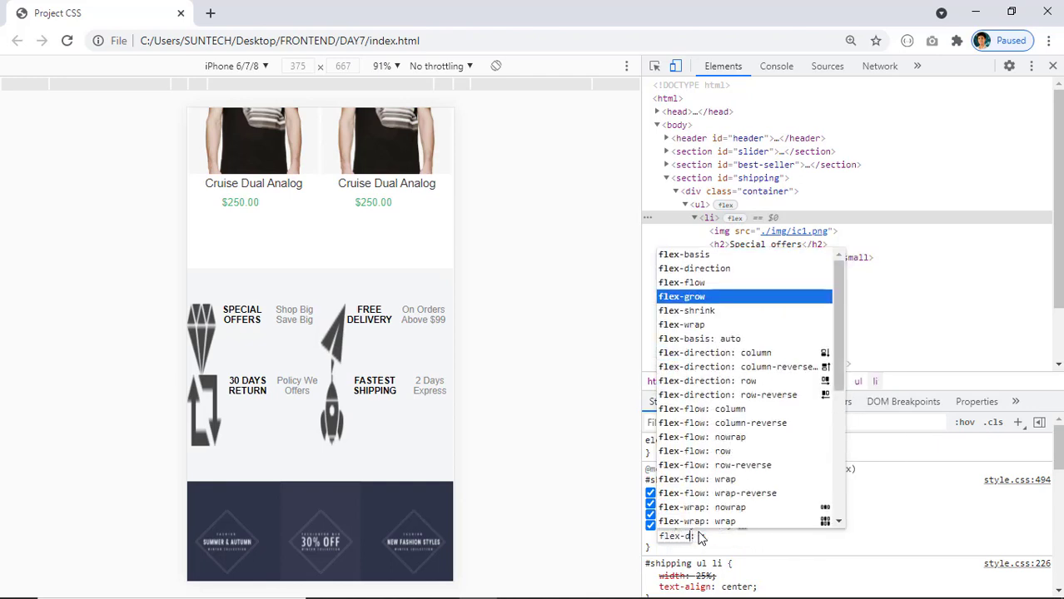
type("direction")
key("Tab")
type("c")
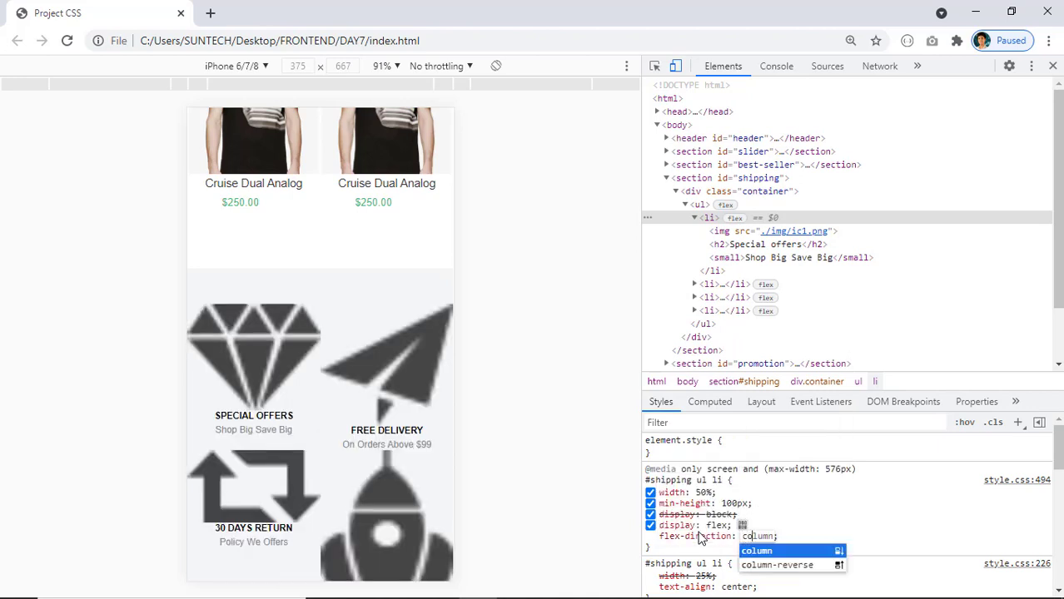
key("Escape")
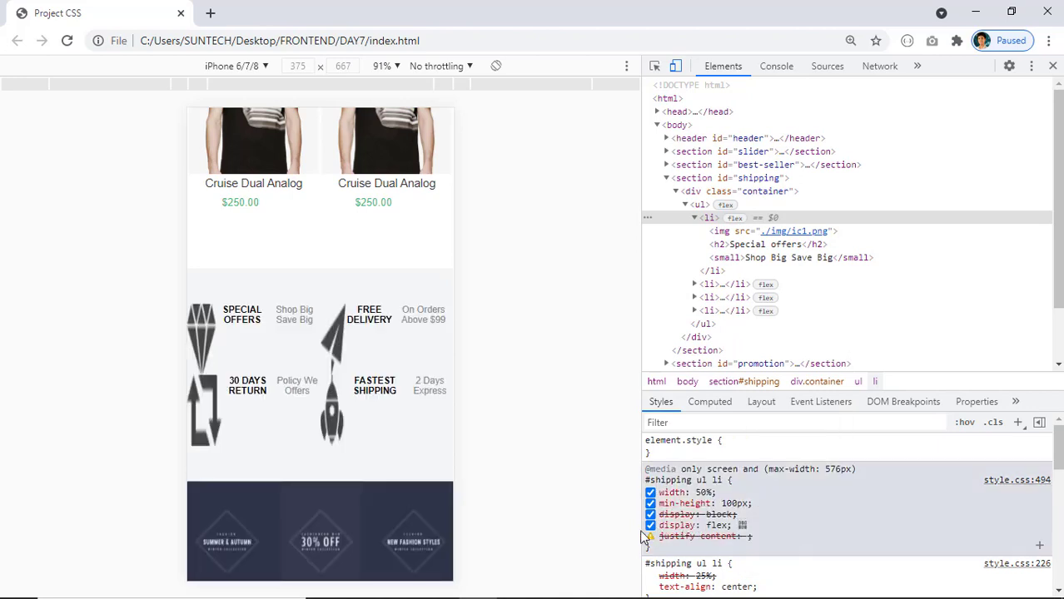
Remove the leftover and display declarations, then select width and min-height to copy.
left_click(700, 537)
key("BackSpace")
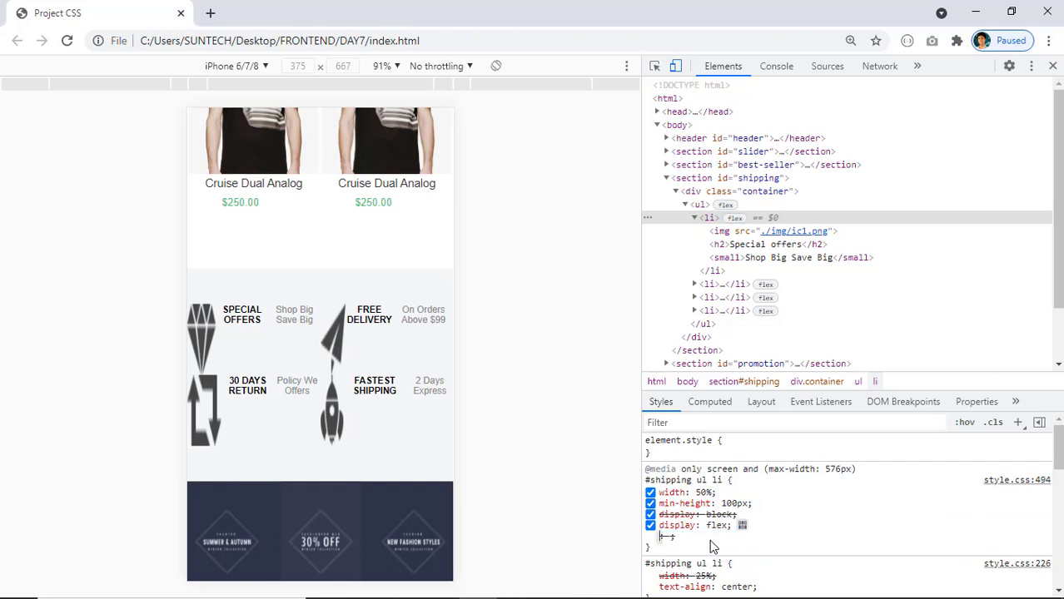
key("Escape")
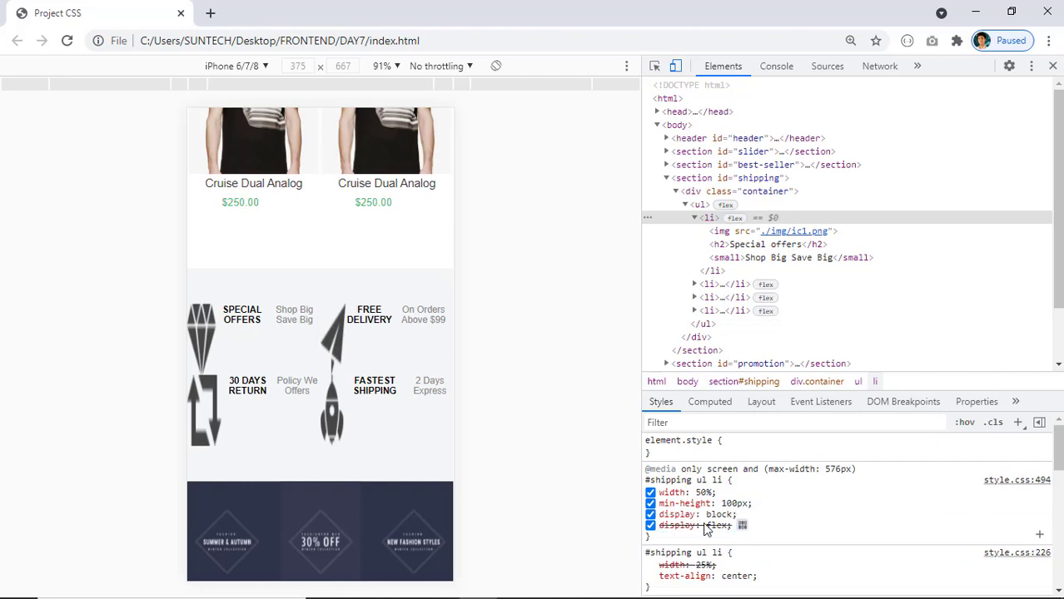
left_click(716, 516)
key("BackSpace")
key("Return")
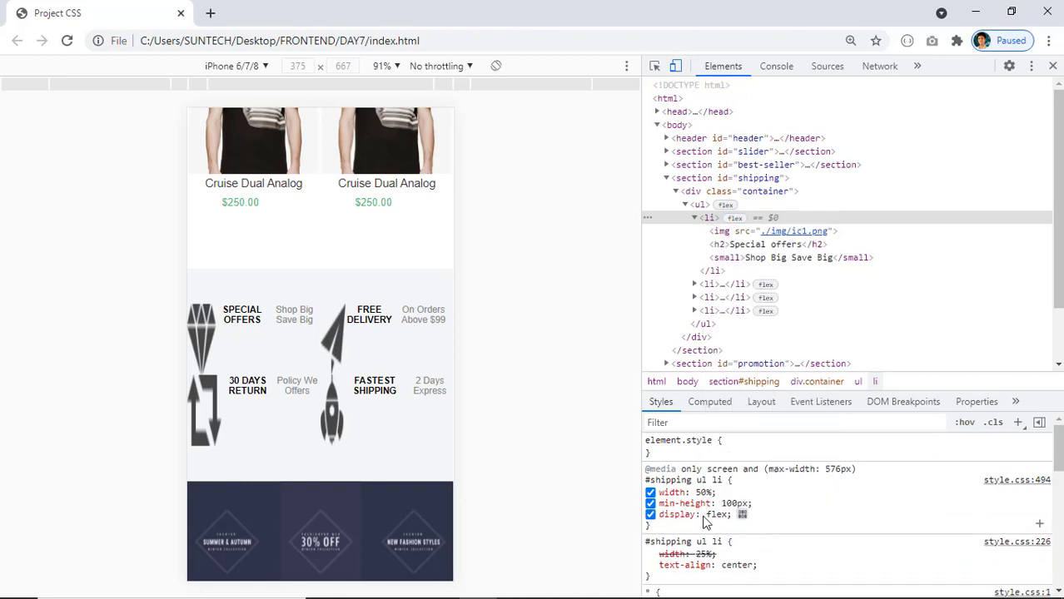
left_click(718, 515)
key("BackSpace")
key("shift+Tab")
key("BackSpace")
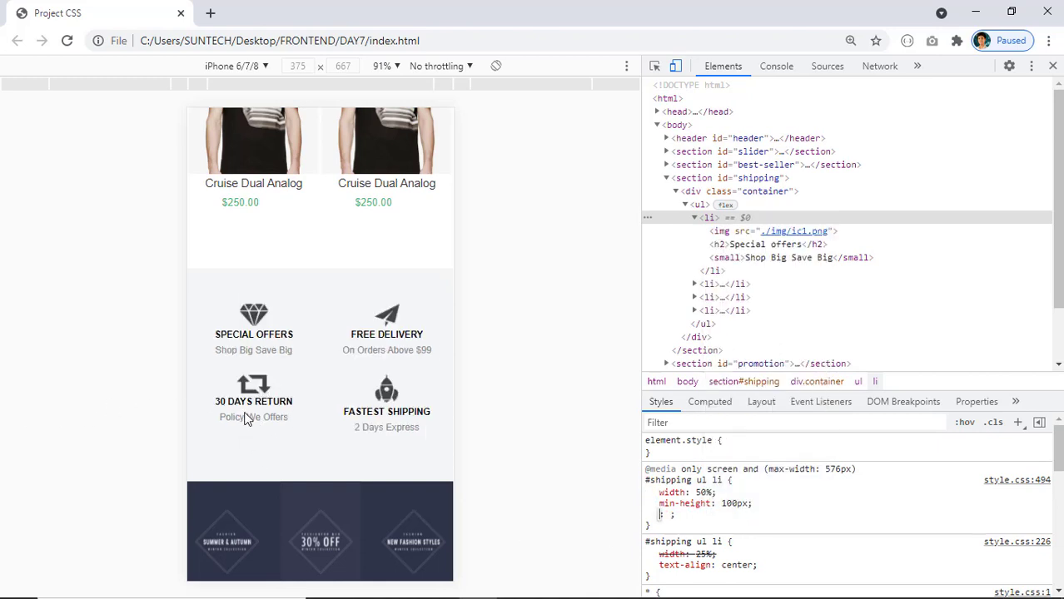
left_click(706, 217)
left_click_drag(758, 506, 651, 489)
key("ctrl+c")
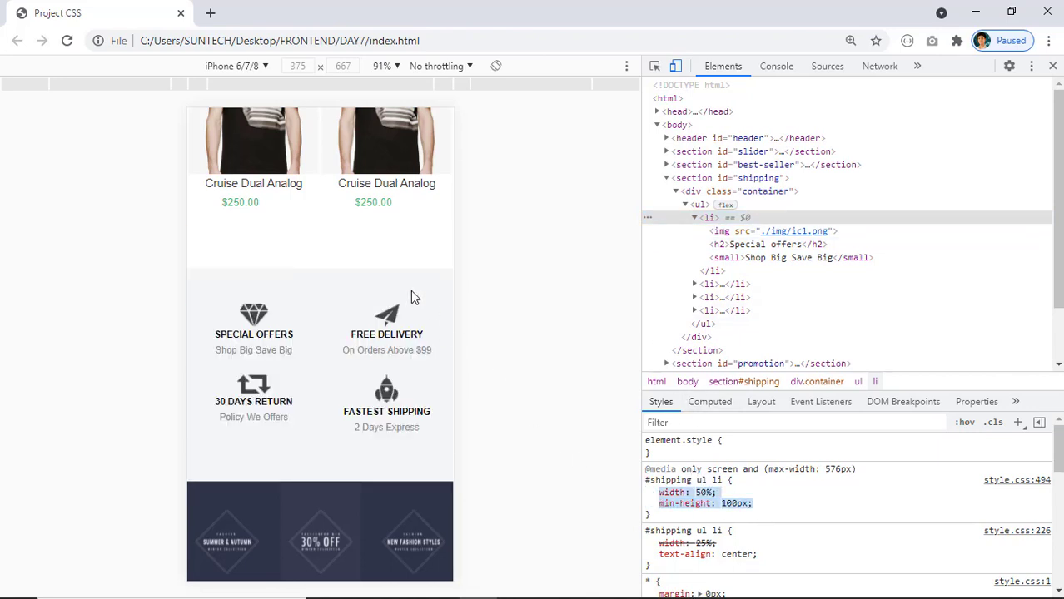
key("alt+Tab")
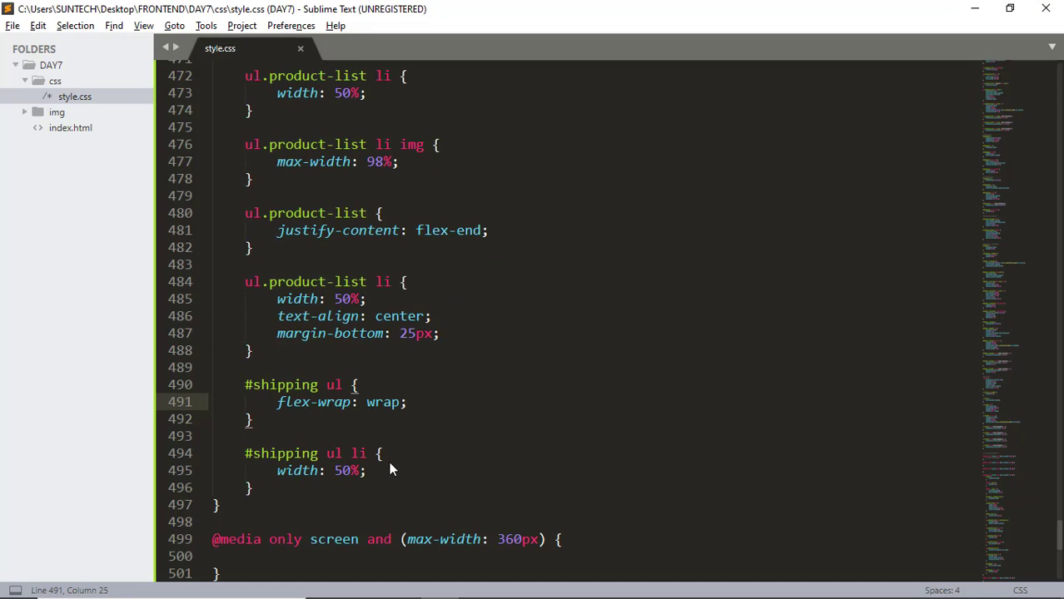
Paste min-height: 100px under width: 50% in the #shipping ul li rule and save.
left_click(395, 466)
key("ctrl+v")
key("Up")
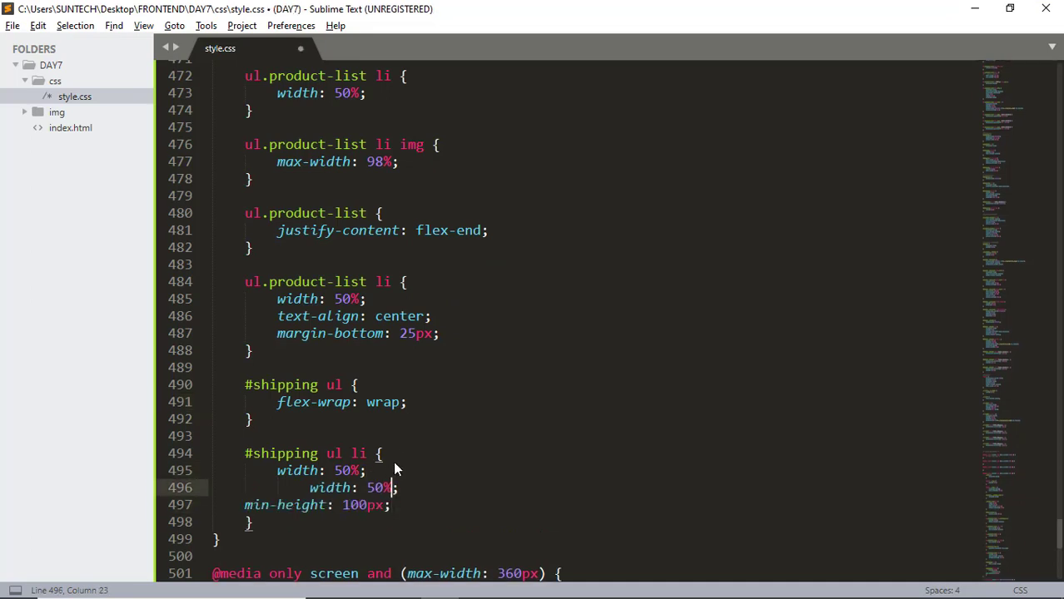
key("shift+Home")
key("BackSpace")
key("BackSpace")
key("BackSpace")
key("BackSpace")
key("Delete")
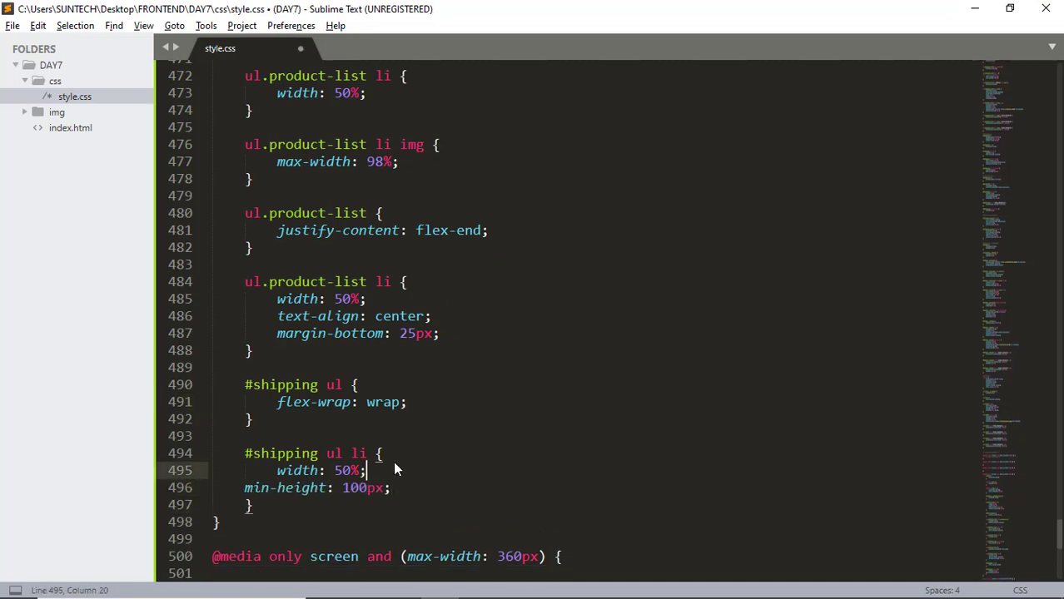
key("Tab")
key("ctrl+s")
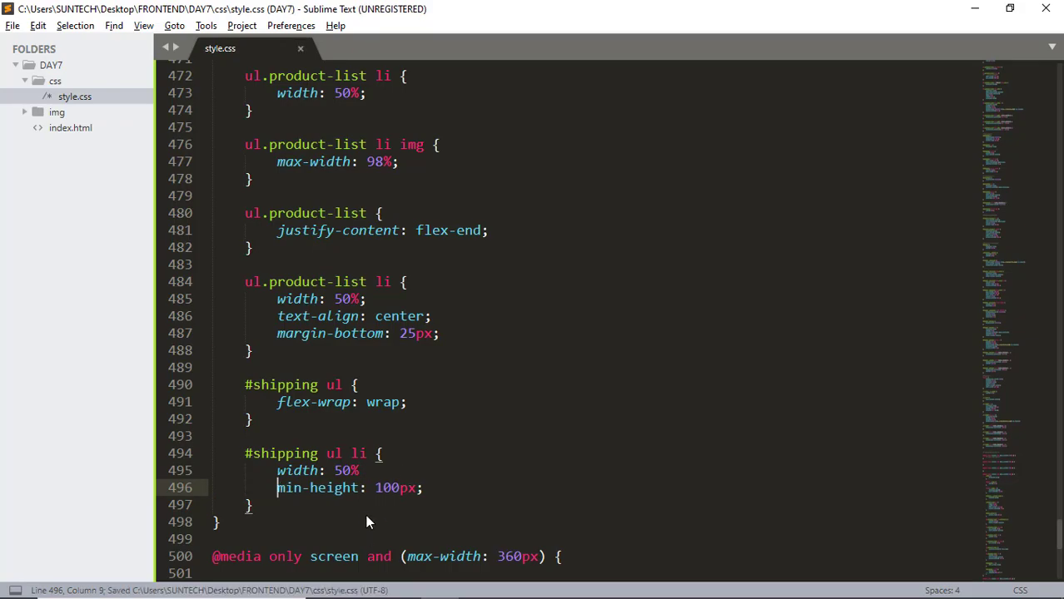
Reload the preview, check the flex-wrap and min-height line endings, and inspect the shipping list.
key("alt+Tab")
key("ctrl+r")
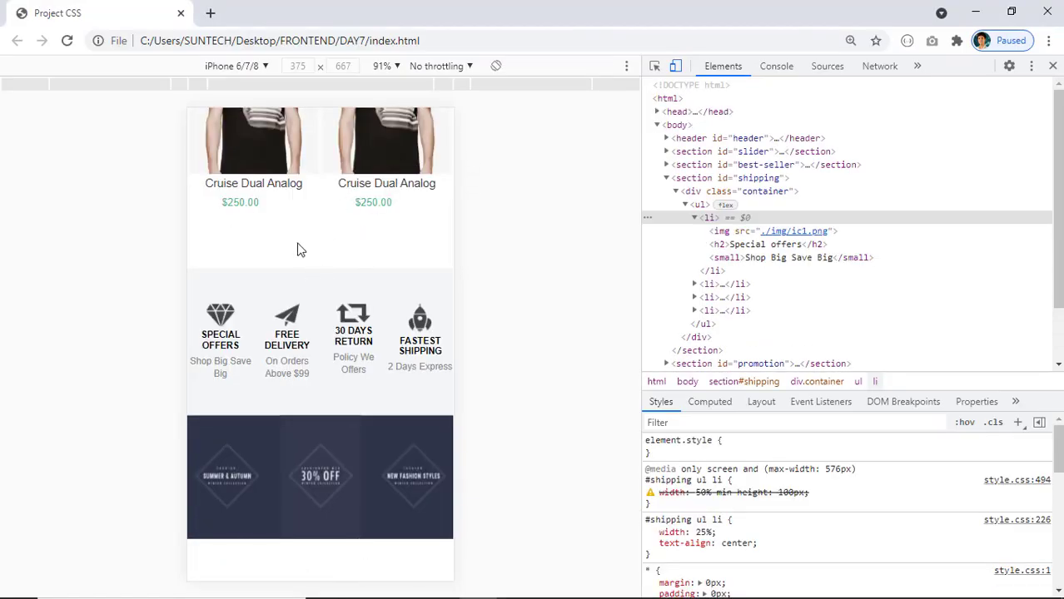
key("ctrl+r")
key("alt+Tab")
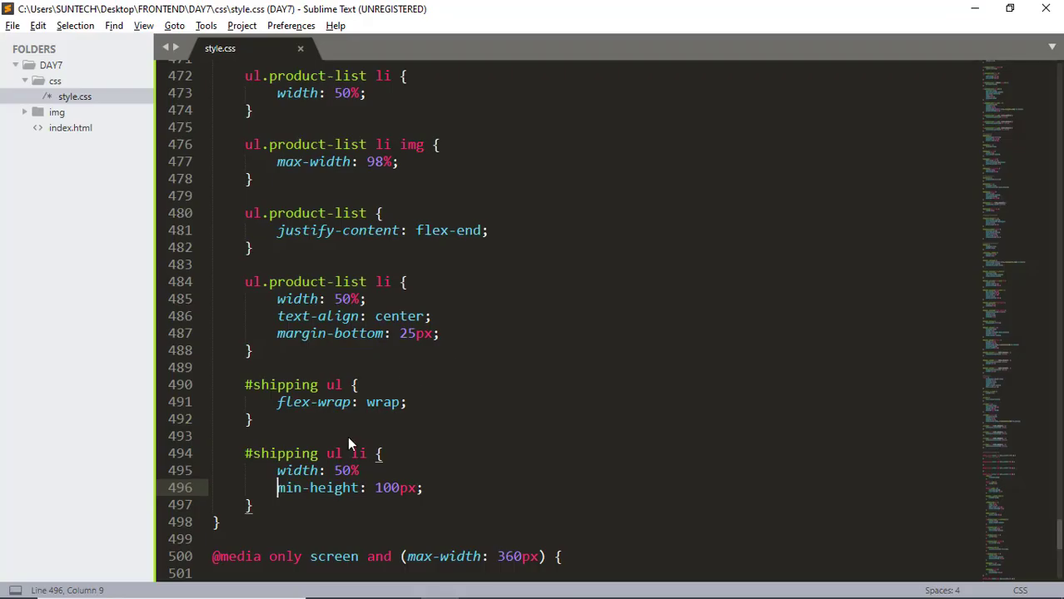
left_click(430, 407)
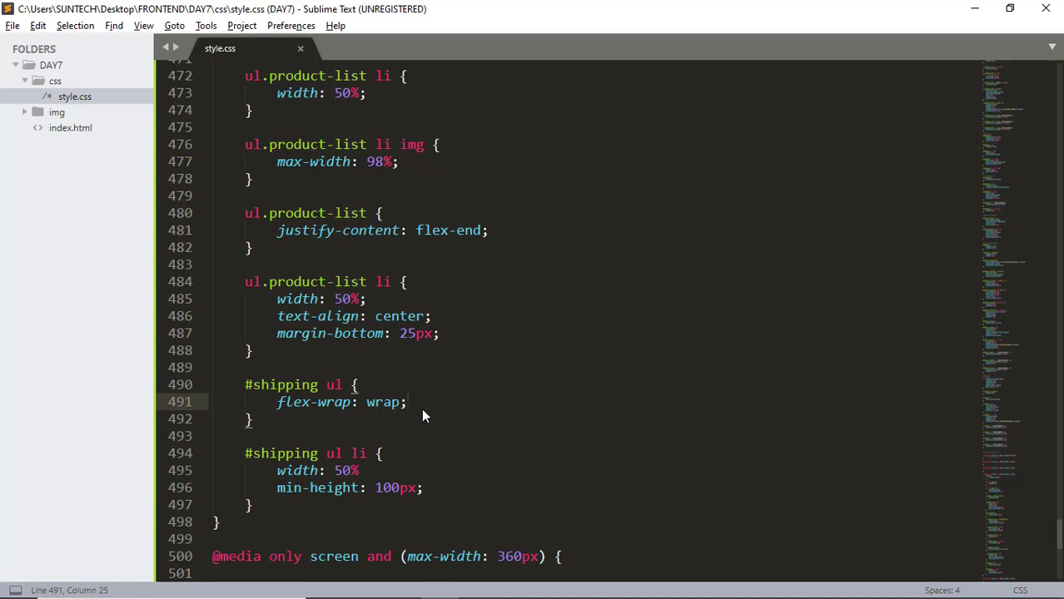
left_click(429, 487)
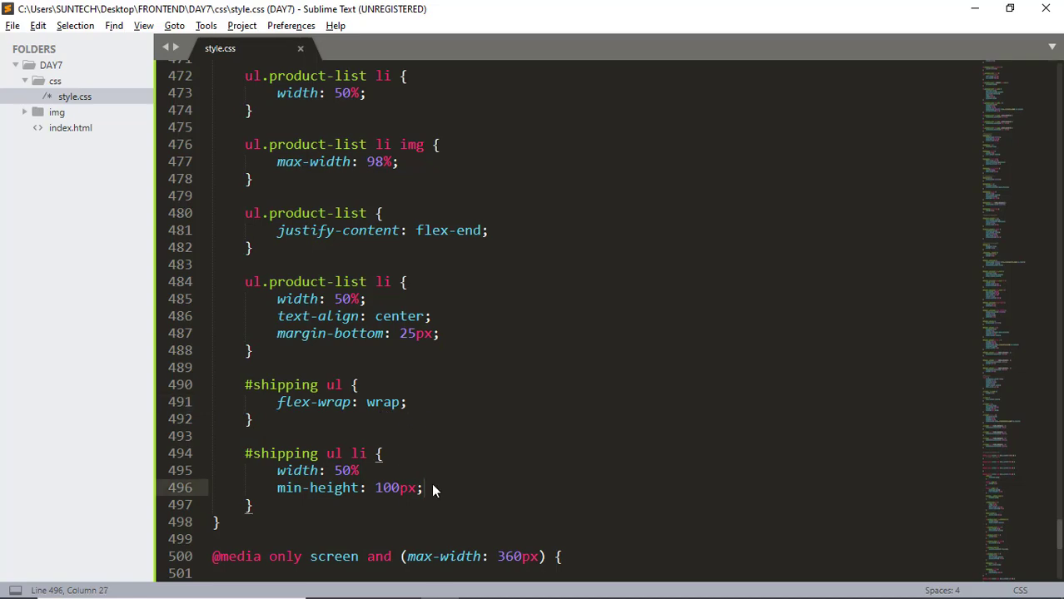
key("alt+Tab")
left_click(698, 204)
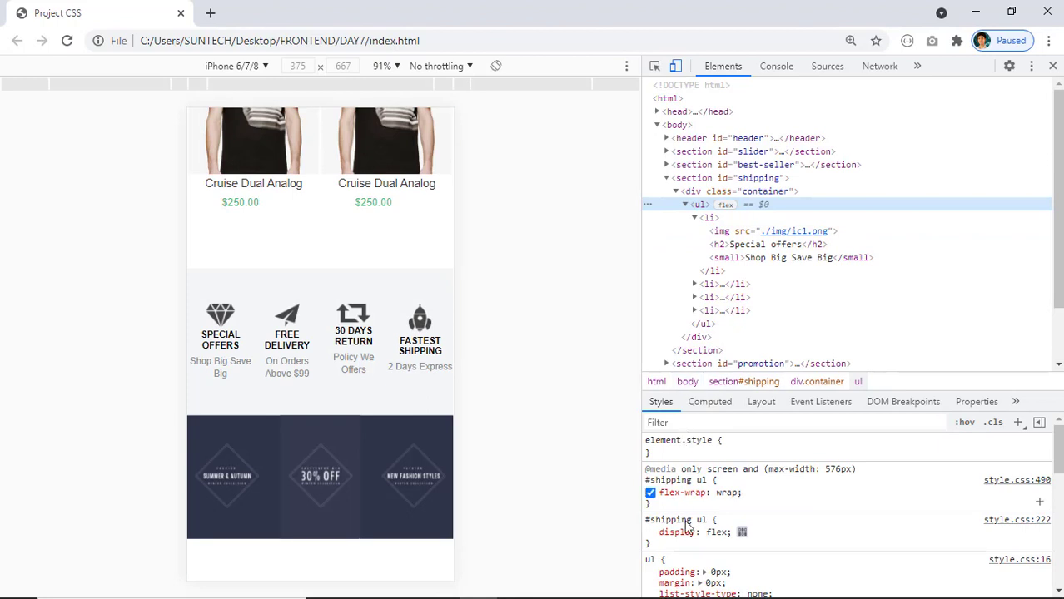
Add flex-direction: row to the #shipping ul rule in DevTools and inspect the second item.
left_click(696, 505)
type("fl")
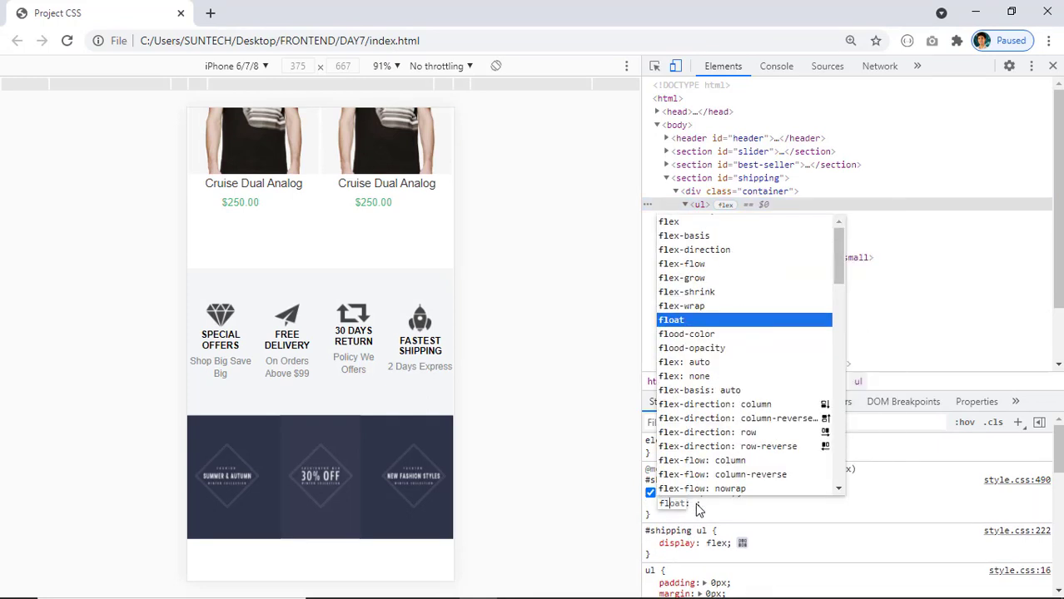
type("ex-")
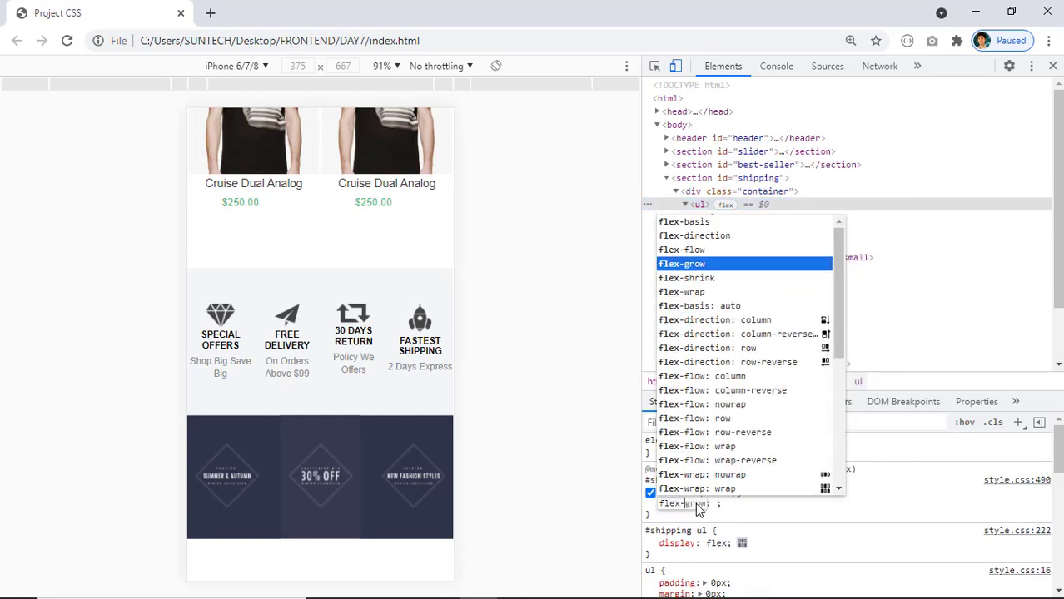
type("d")
key("Tab")
type("c")
key("BackSpace")
type("r")
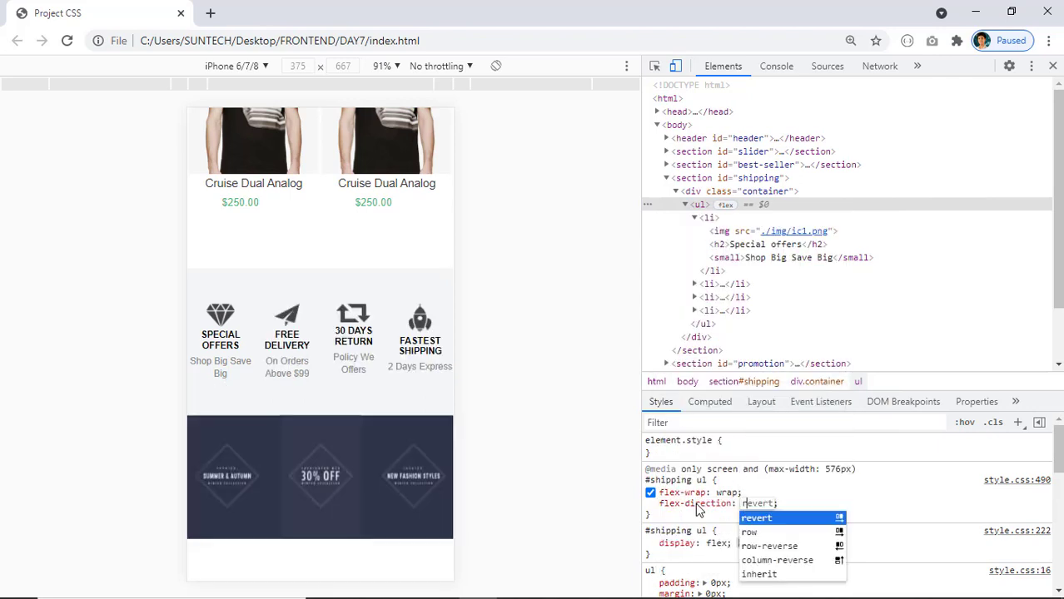
key("Down")
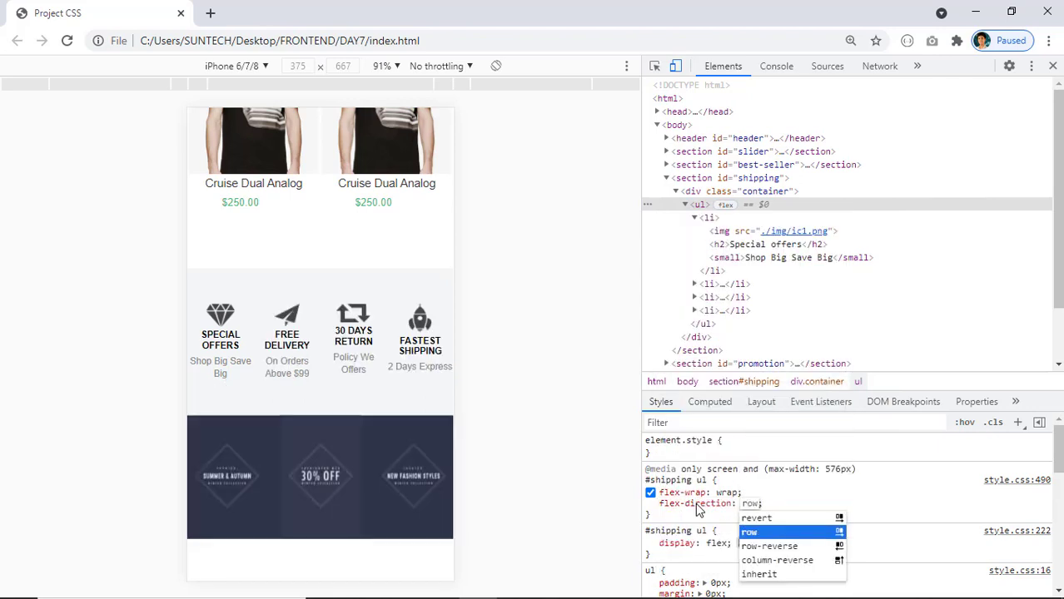
key("Return")
left_click(709, 286)
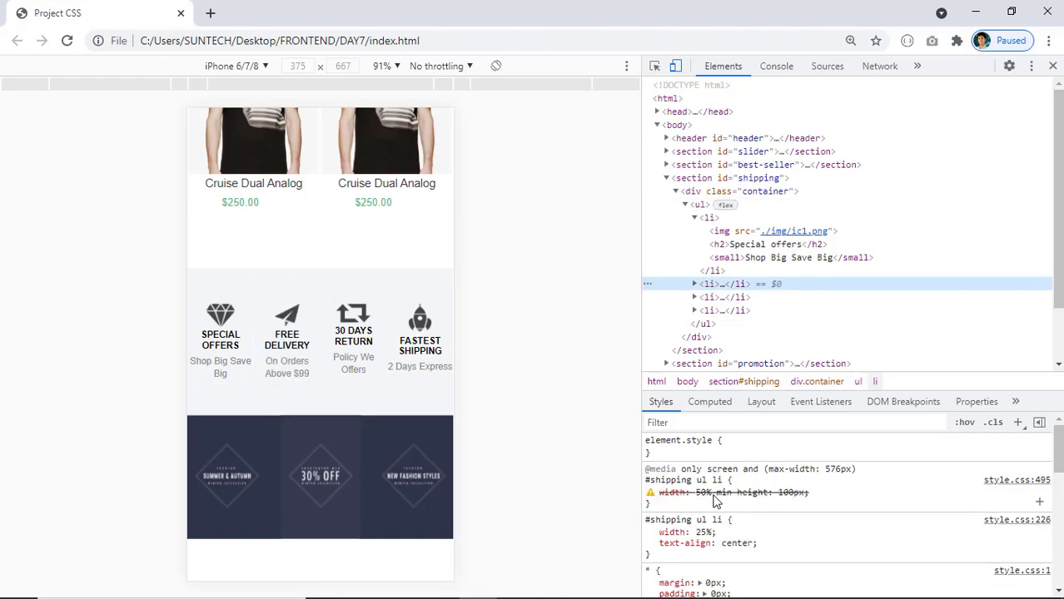
Add the missing semicolon after width: 50% on line 495 and save style.css.
key("alt+Tab")
left_click(373, 471)
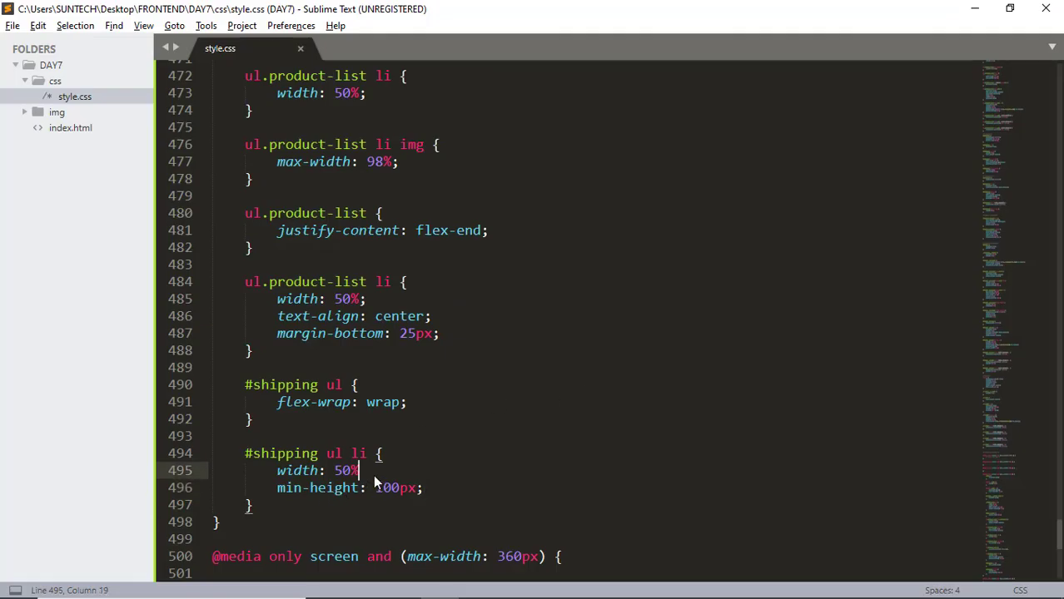
type(";")
key("ctrl+s")
key("alt+Tab")
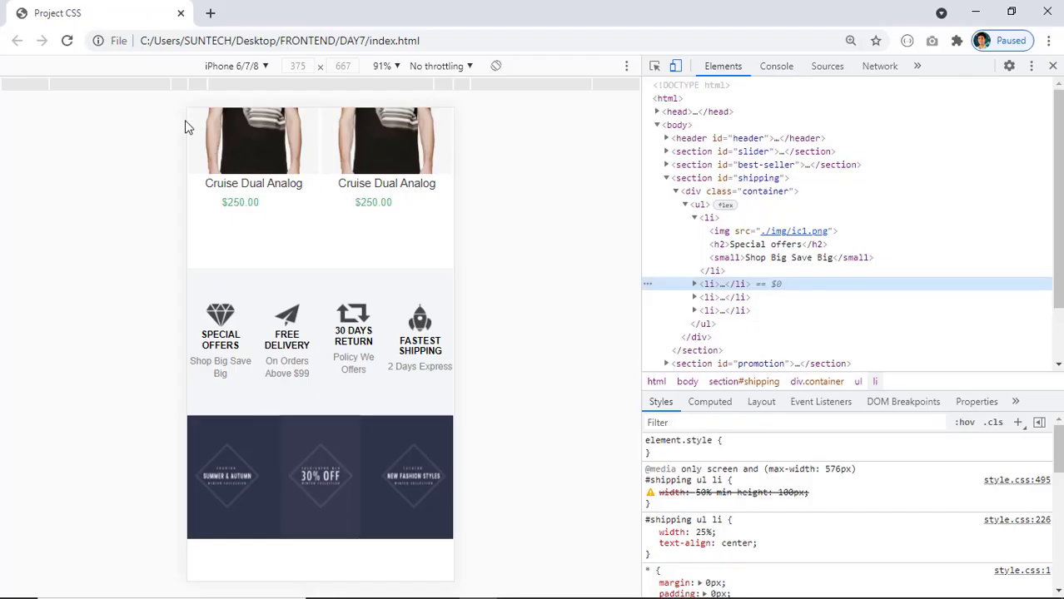
Reload the page and inspect the 30 DAYS RETURN icon with the element picker.
left_click(67, 40)
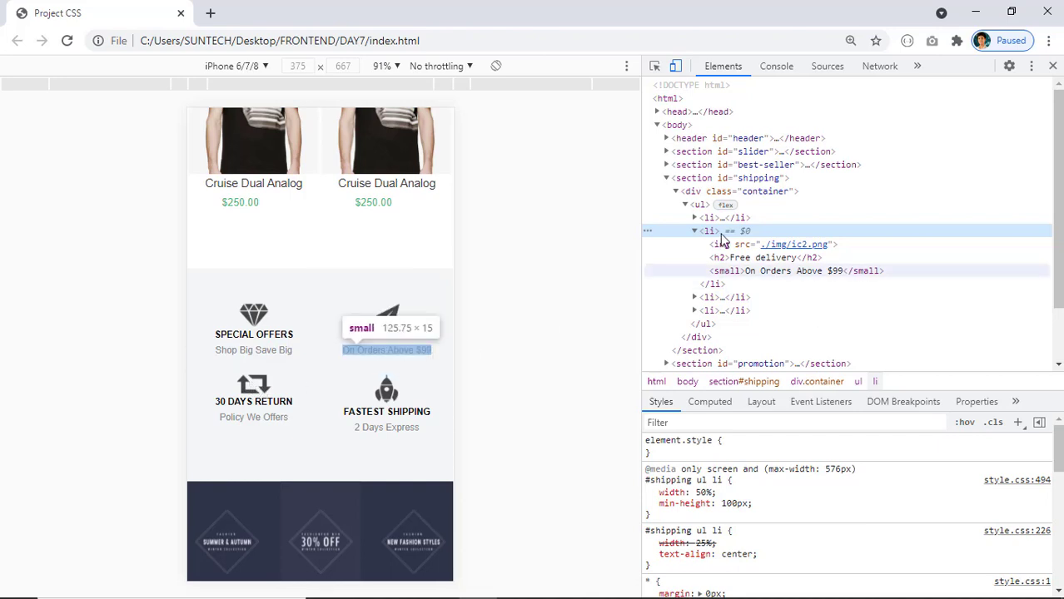
scroll(718, 522, "down", 2)
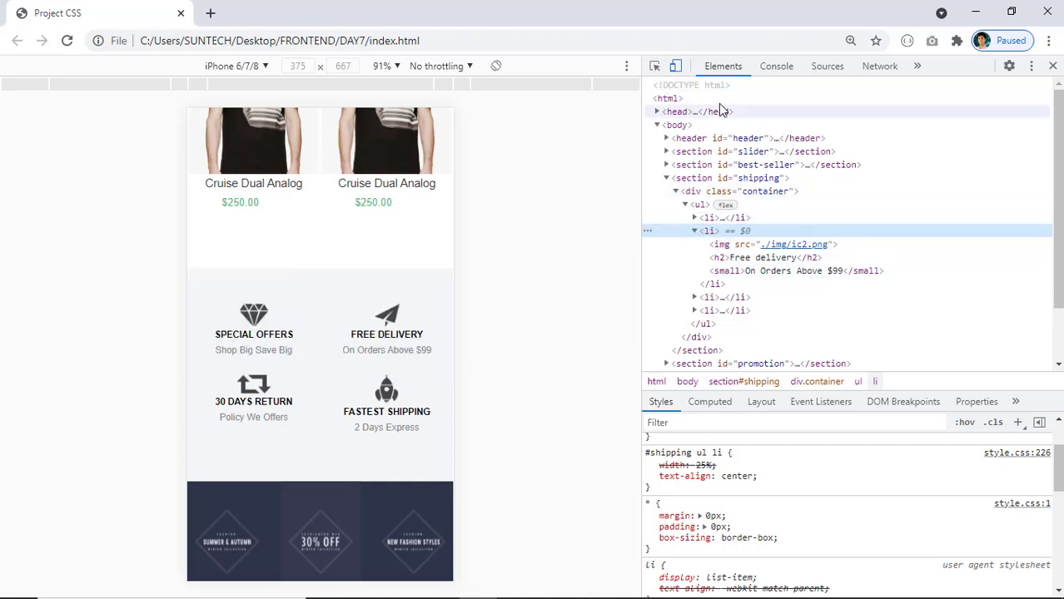
left_click(657, 67)
left_click(254, 385)
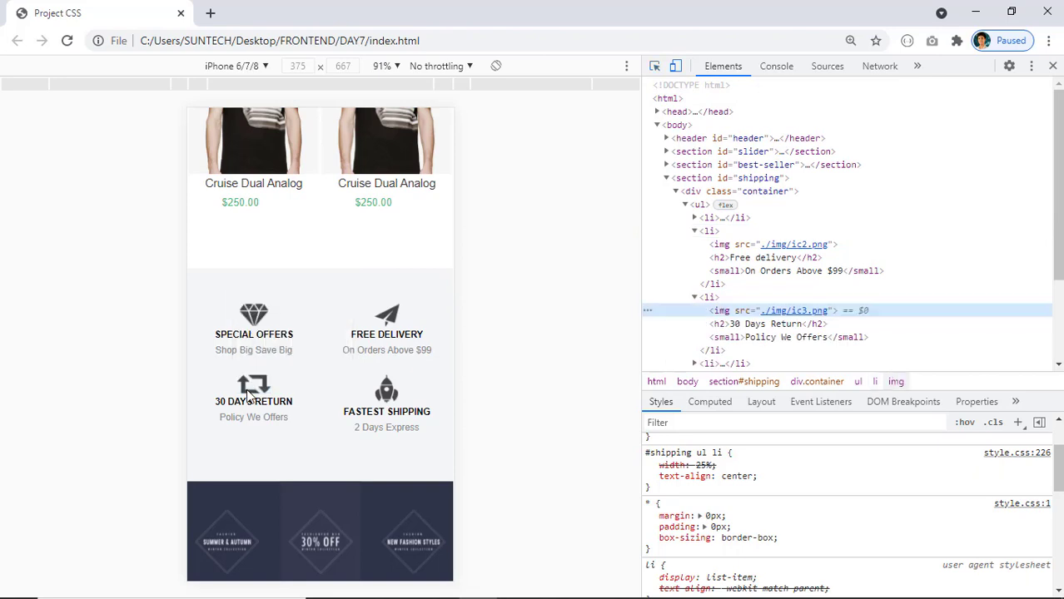
mouse_move(696, 491)
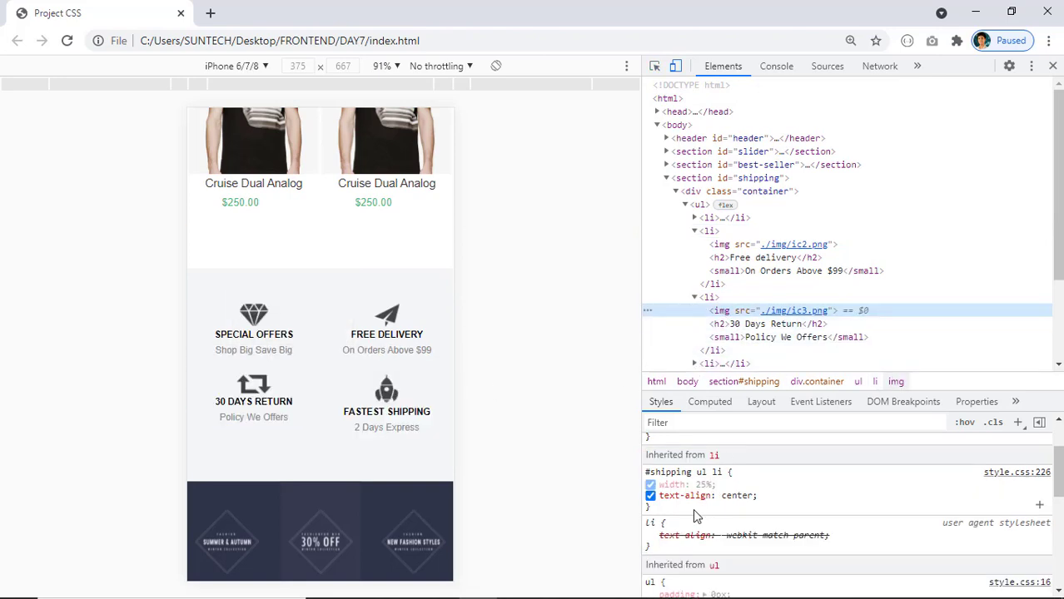
Give the icon an inline margin-bottom of 15px, then select its parent shipping li.
left_click(695, 516)
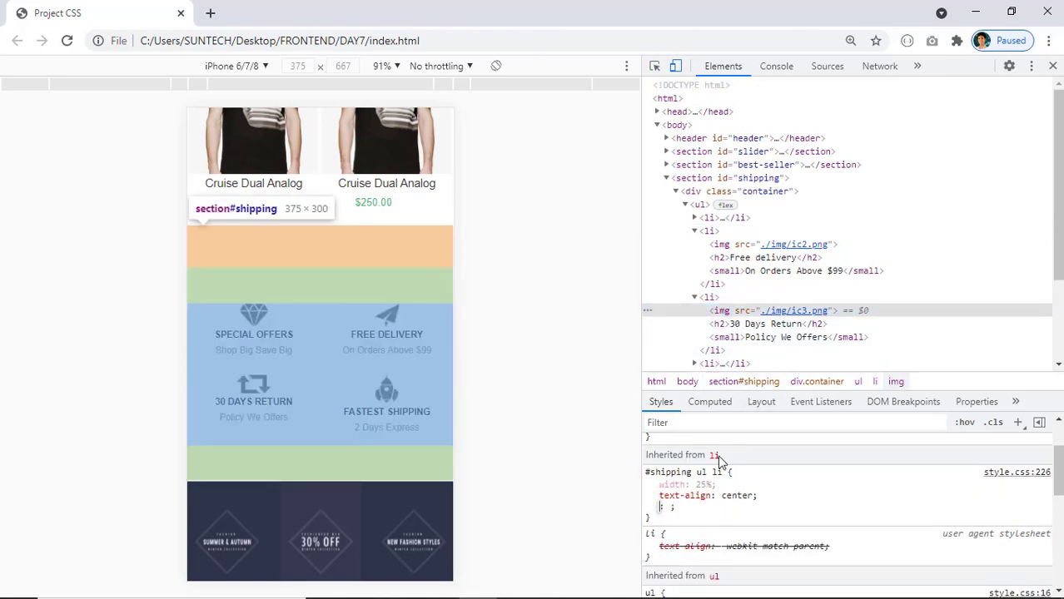
scroll(708, 475, "up", 2)
left_click(697, 454)
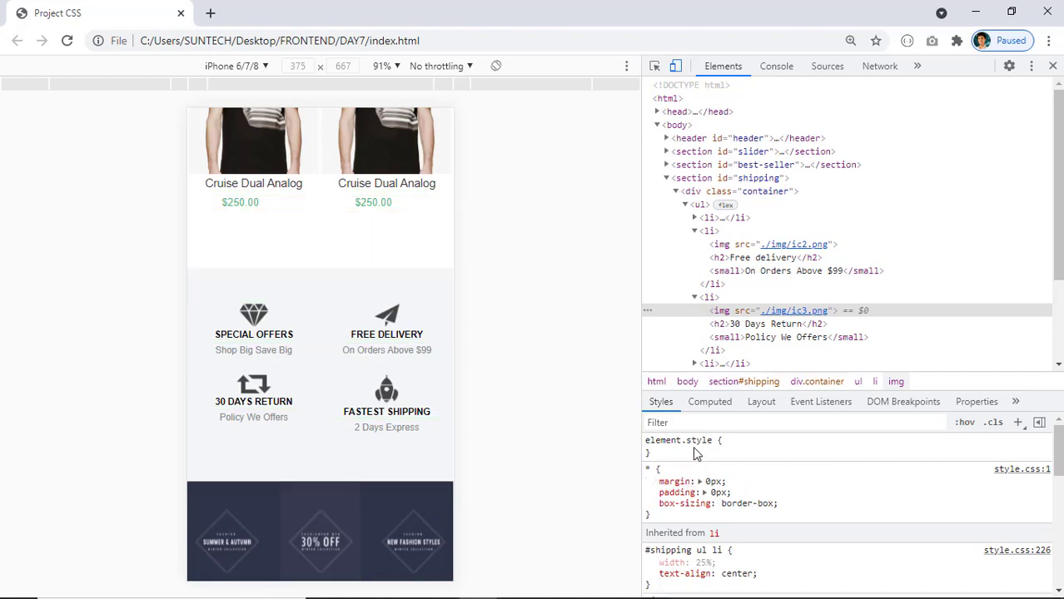
type("margin-bottom: 1")
key("Return")
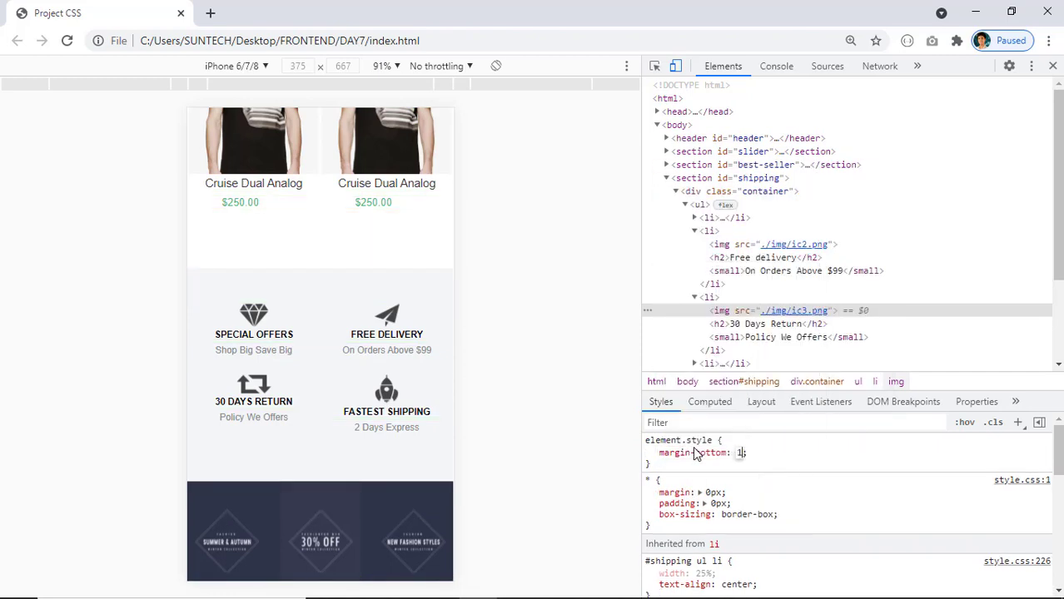
type("12px")
key("Up")
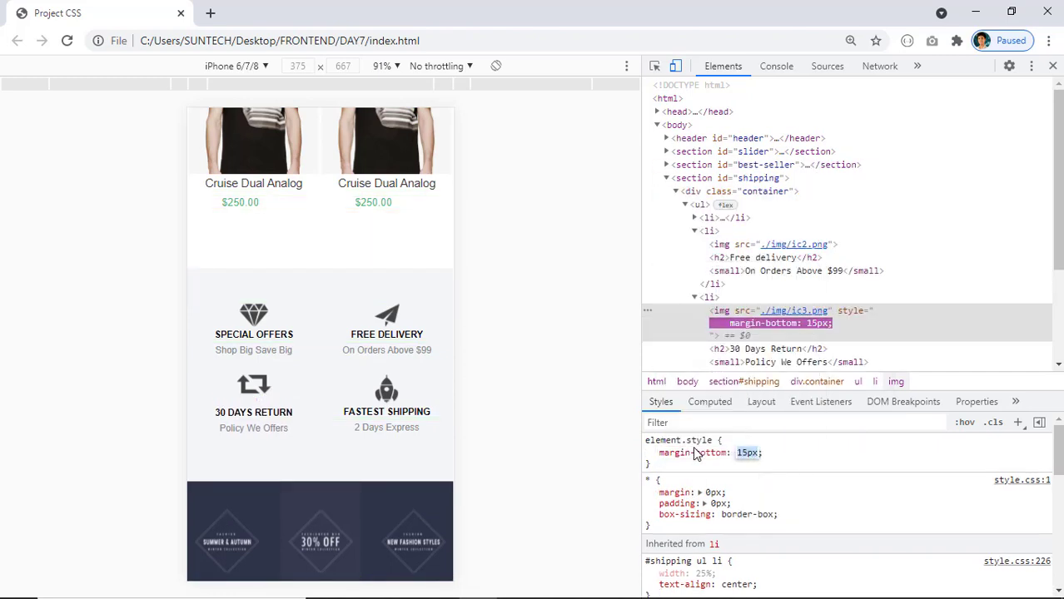
key("Up")
key("Up")
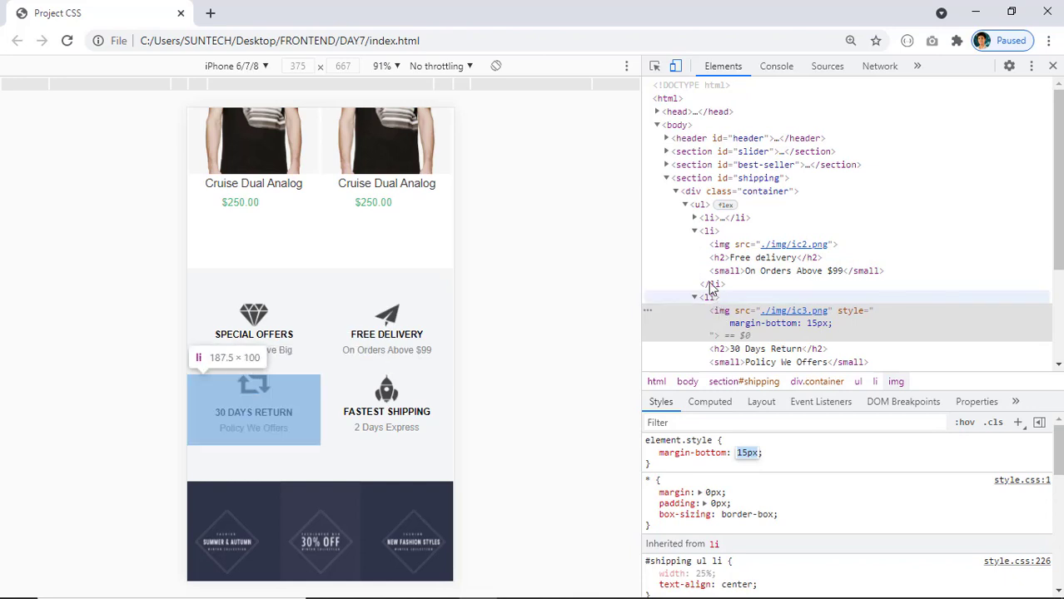
left_click(695, 230)
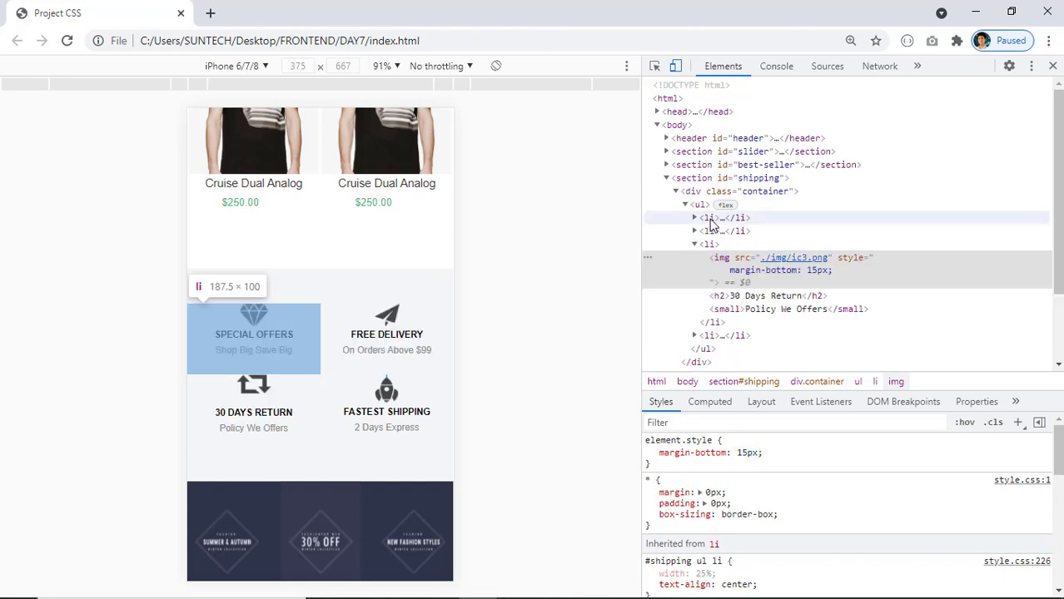
left_click(706, 244)
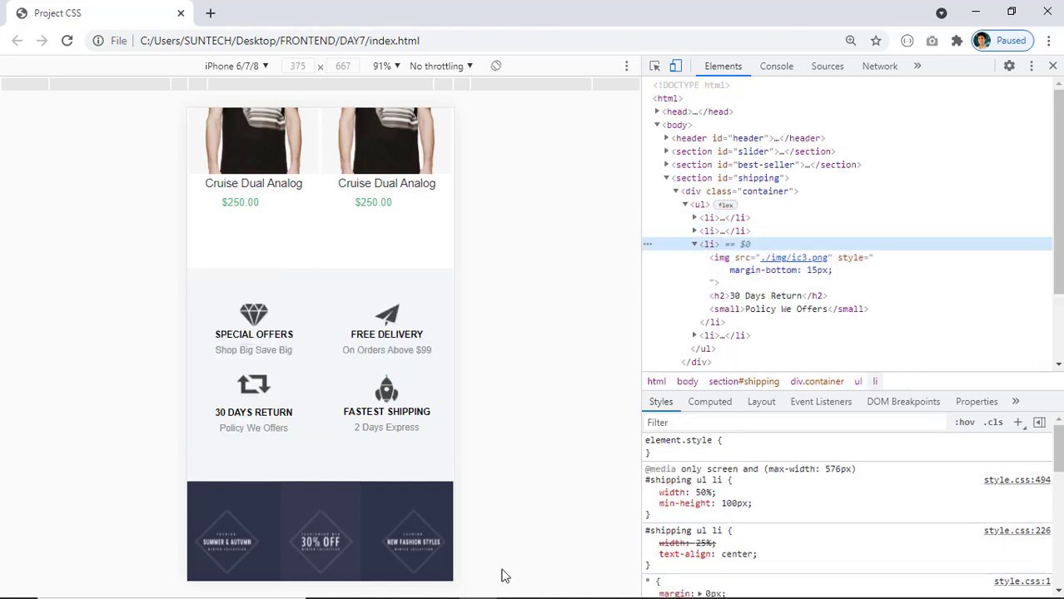
Copy the #shipping ul li selector and paste it on a new line below the rule.
key("alt+Tab")
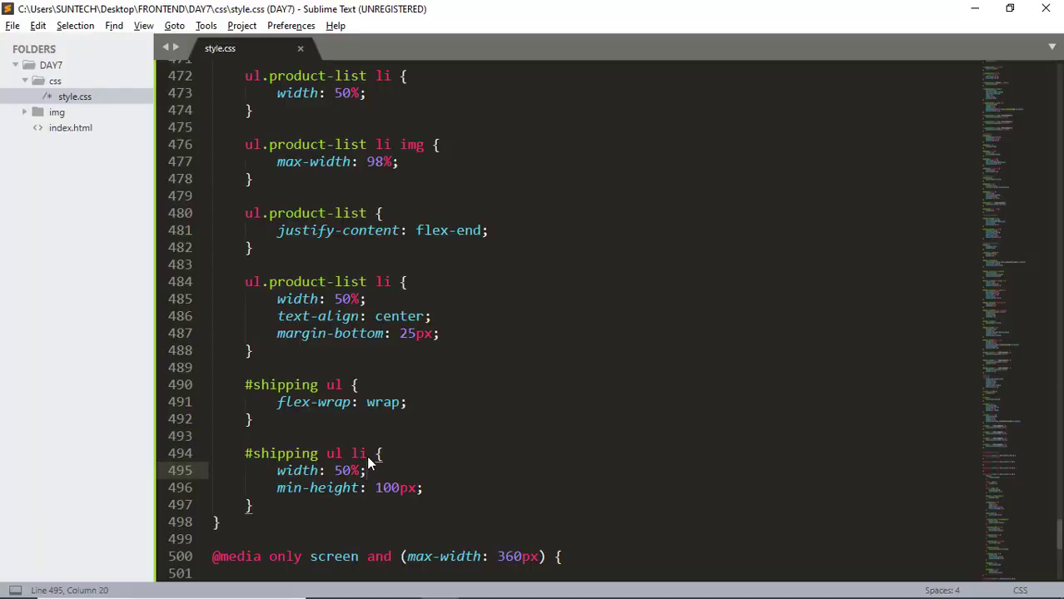
left_click_drag(367, 456, 246, 455)
key("ctrl+c")
left_click(289, 515)
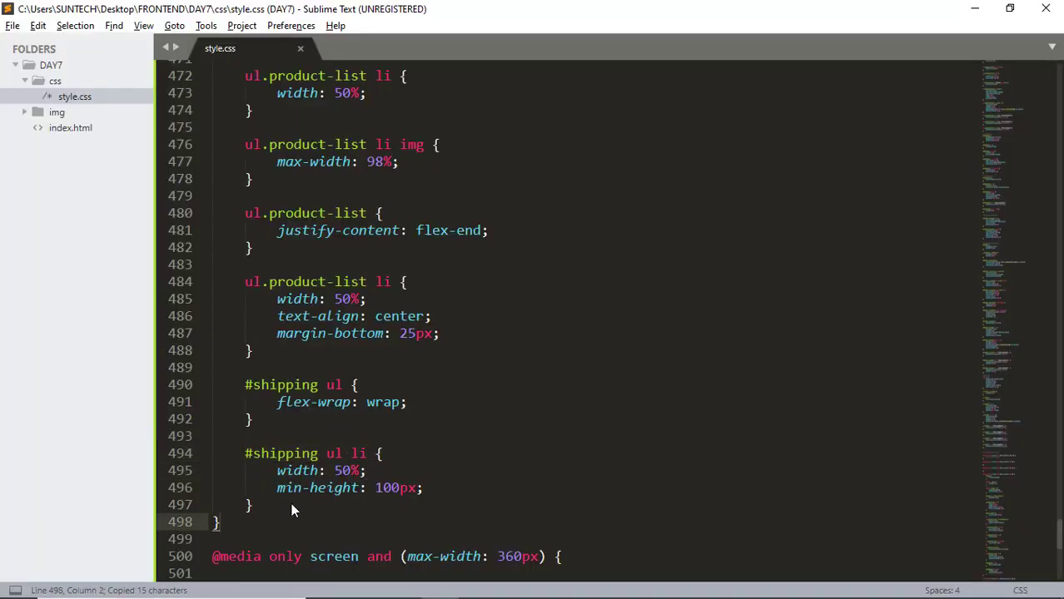
key("Up")
key("End")
key("Return")
key("Return")
key("ctrl+v")
Complete it as a #shipping ul li:nth-child(3) rule with margin-bottom: 15px and save.
type(":")
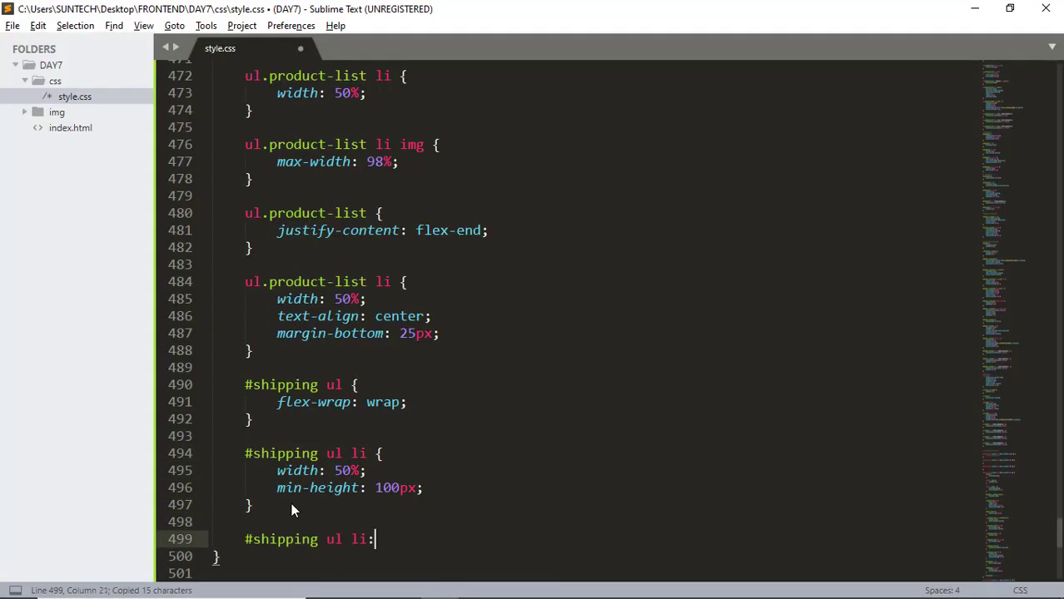
type("nth-chi")
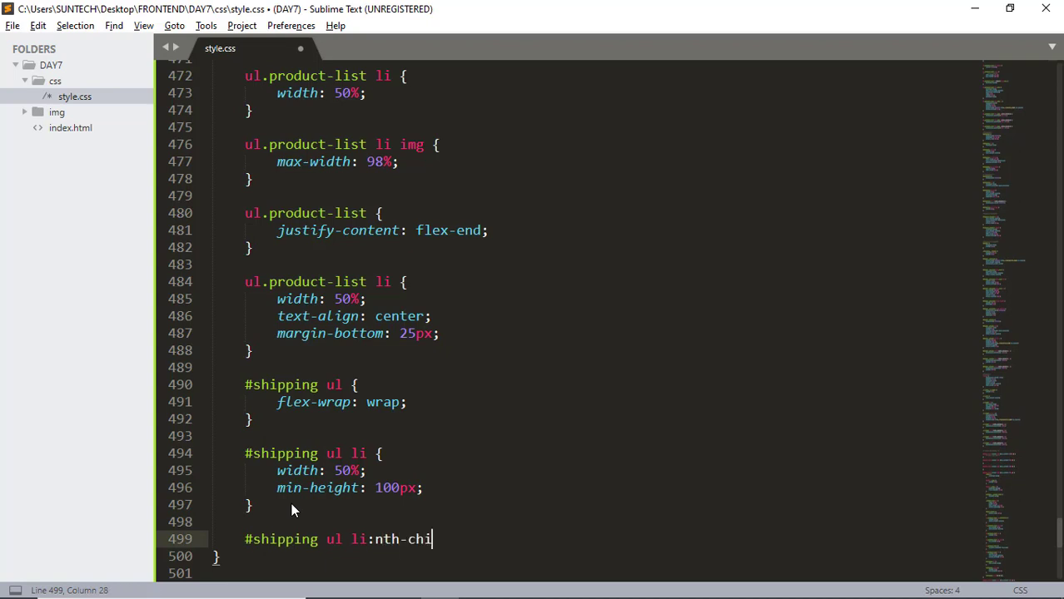
type("ld(3) 0")
key("BackSpace")
type("{")
key("Return")
key("ctrl+v")
key("ctrl+z")
type("mar")
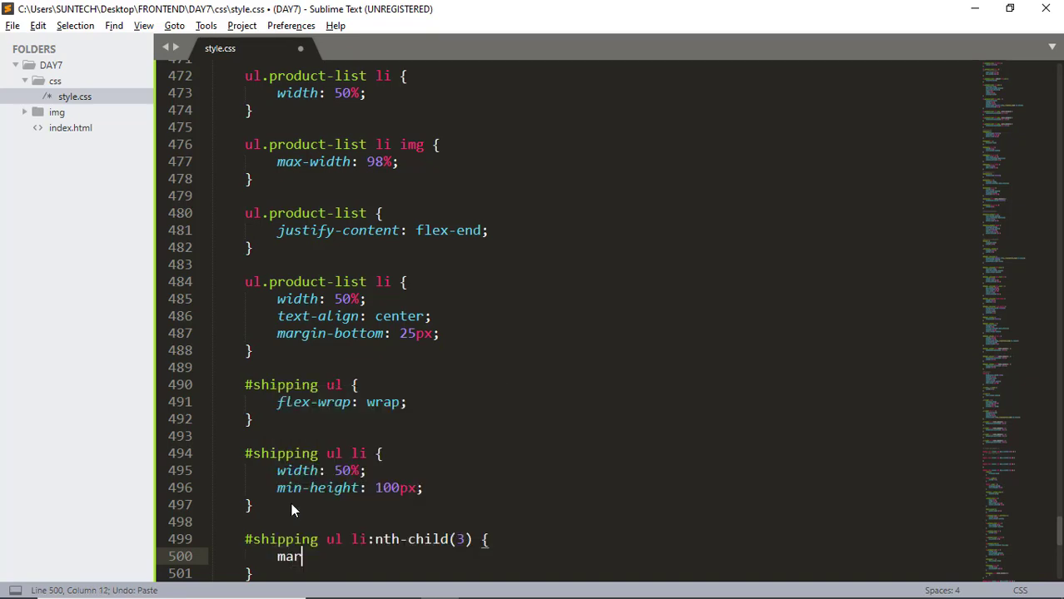
key("Return")
type("15px;")
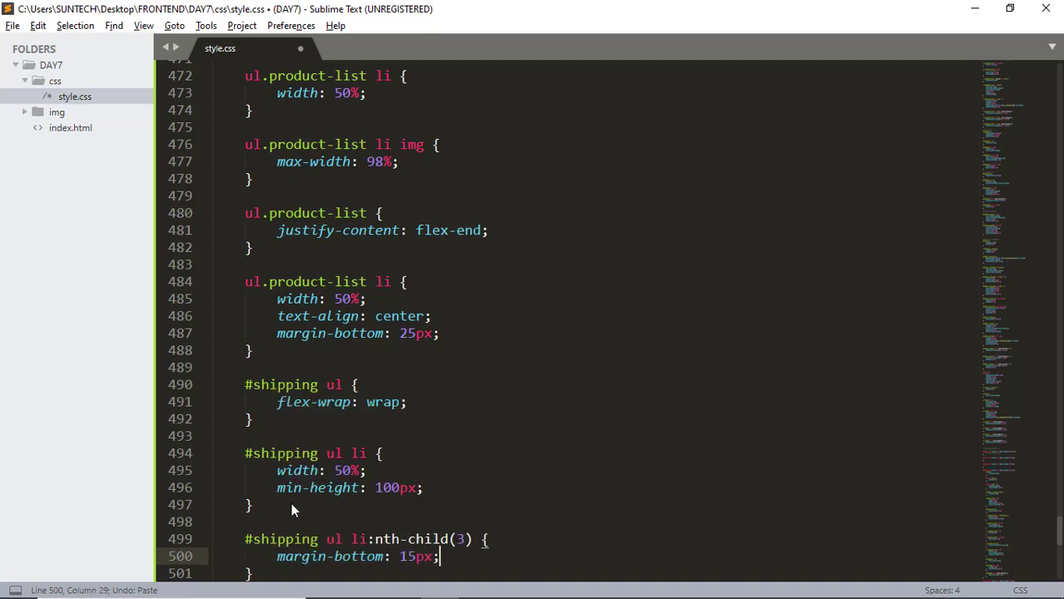
key("ctrl+s")
key("alt+Tab")
Save style.css and reload the Chrome preview to see the new spacing.
left_click(66, 41)
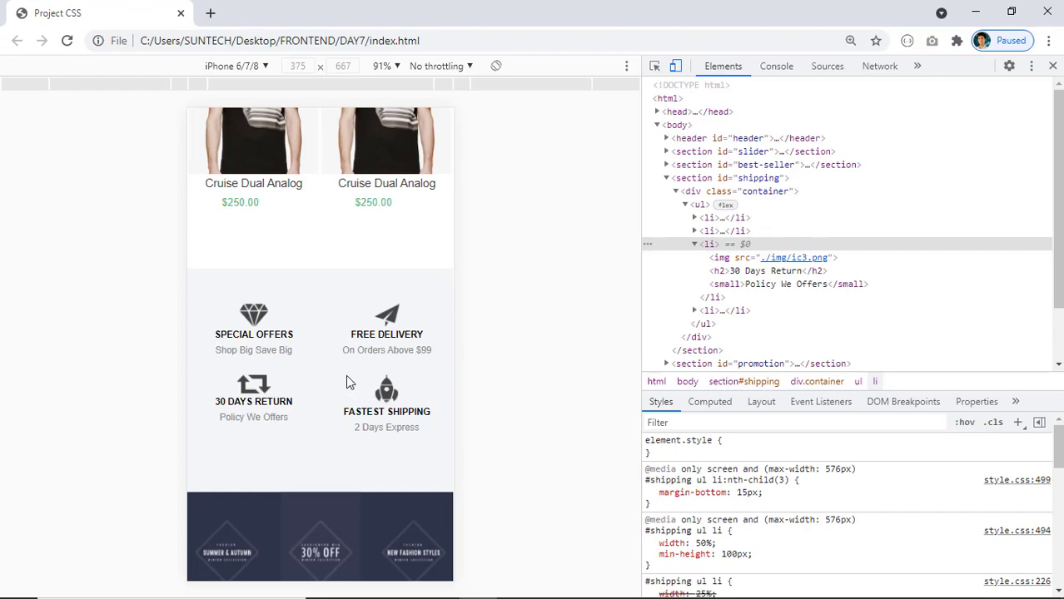
key("ctrl+r")
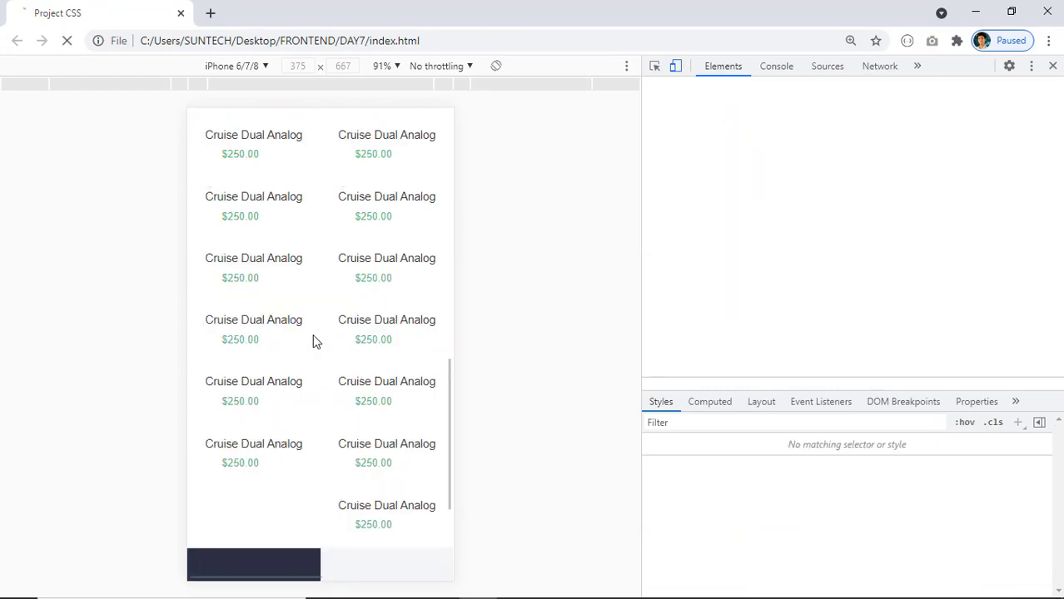
key("alt+Tab")
key("ctrl+s")
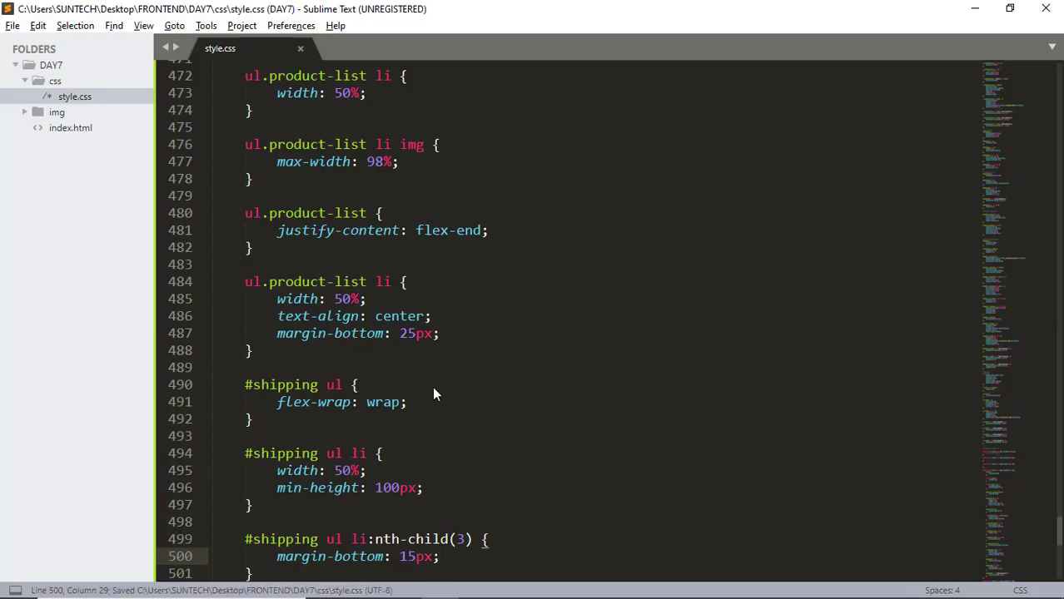
key("alt+Tab")
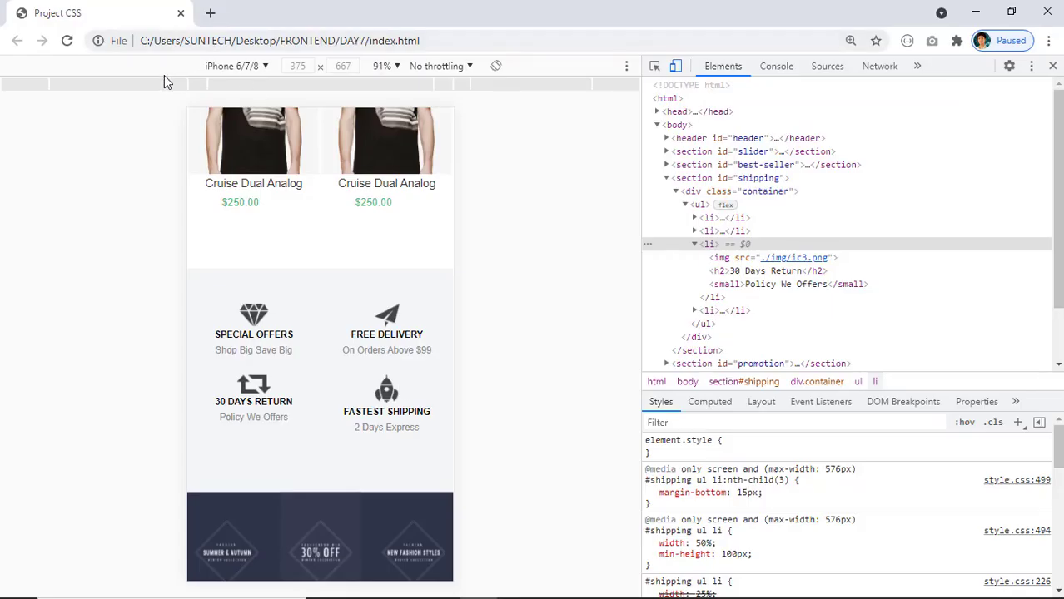
key("ctrl+r")
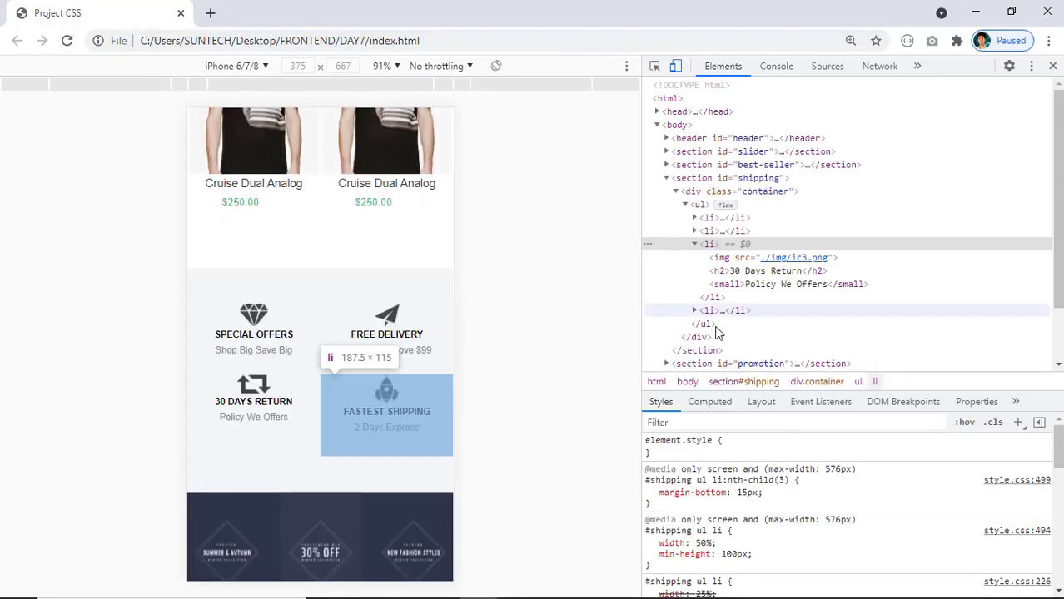
Test a larger bottom margin on the third item in Styles, then revert to 15px.
left_click(747, 493)
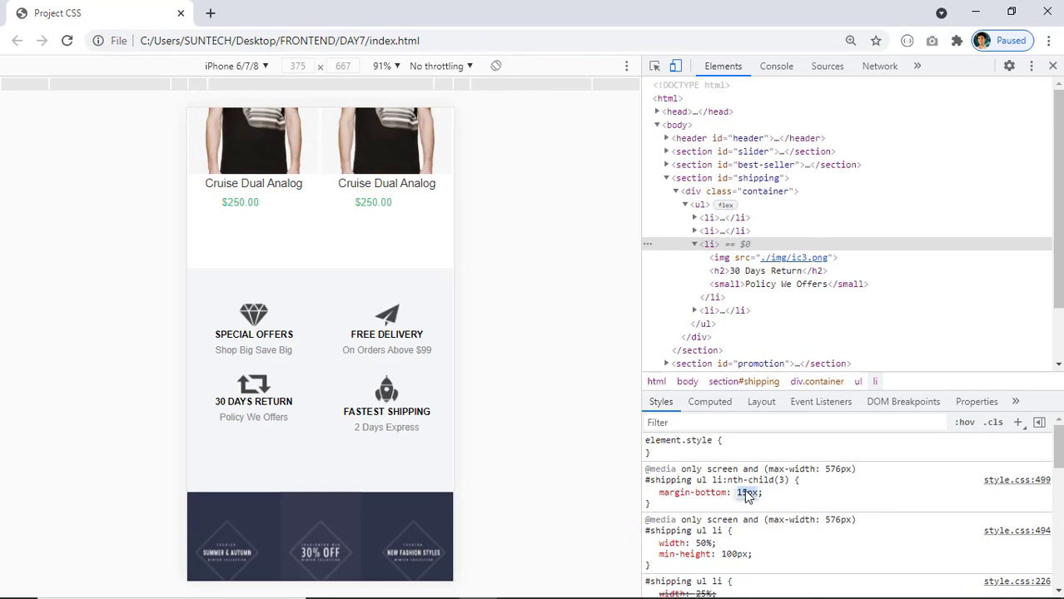
key("Up")
key("Up")
key("Up")
key("Up")
key("Up")
key("Up")
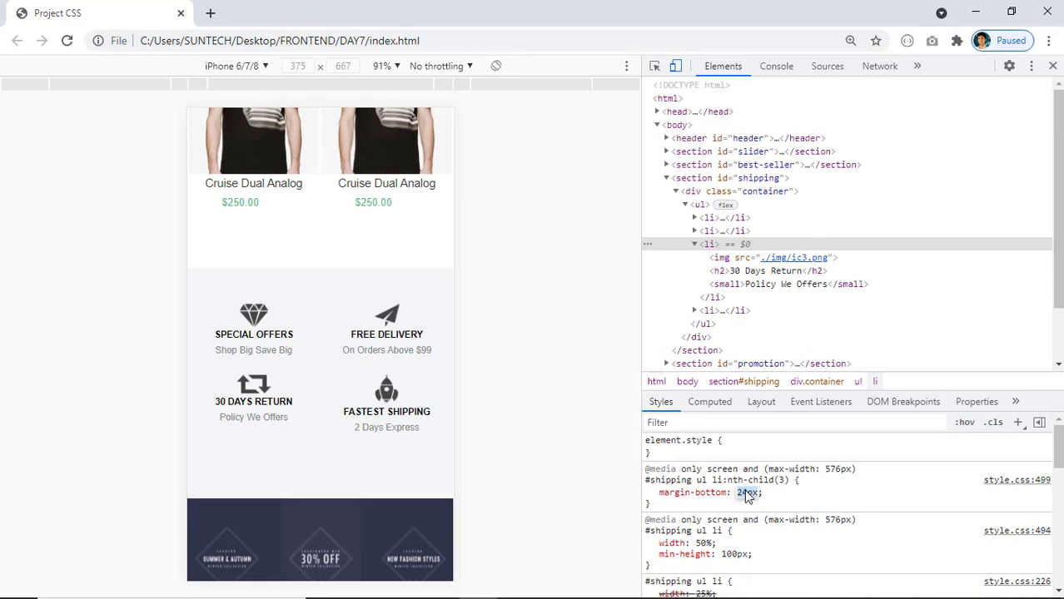
key("Escape")
Append img to the nth-child(3) selector in style.css, save, and reload the page.
key("alt+Tab")
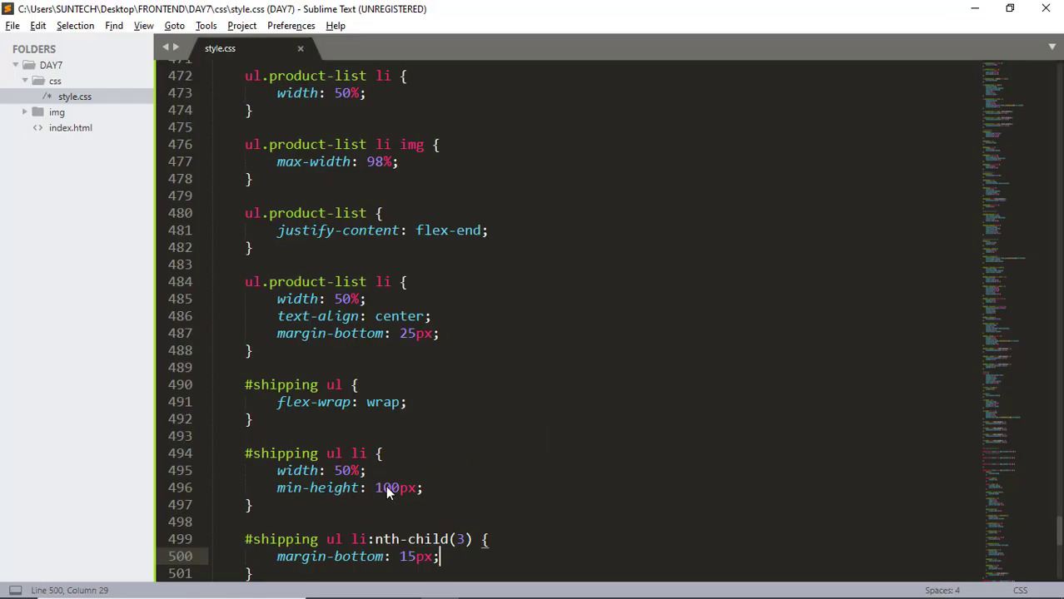
left_click(457, 541)
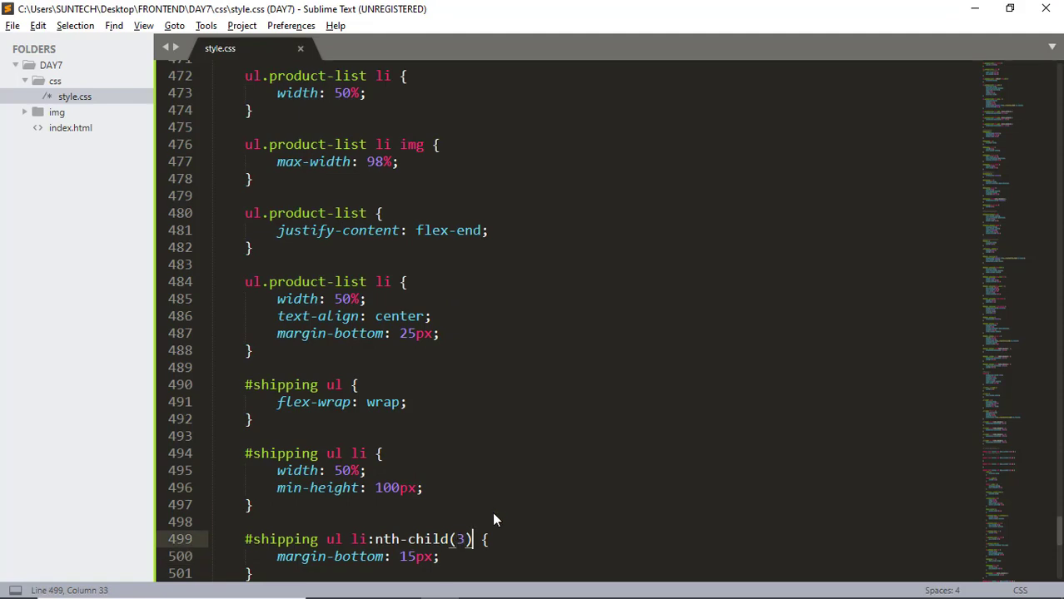
type("img")
key("ctrl+s")
key("alt+Tab")
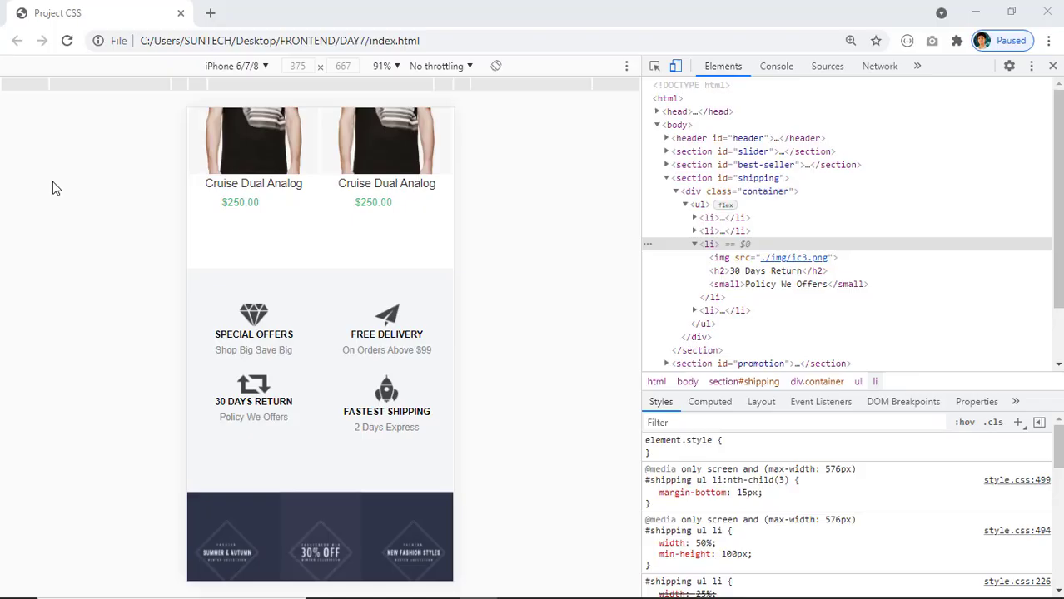
left_click(67, 40)
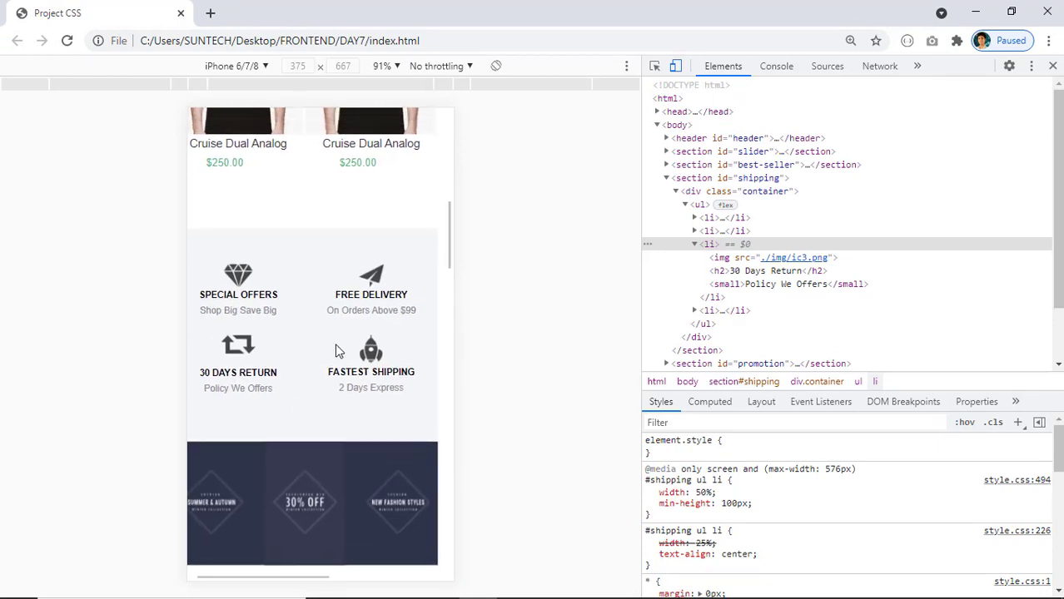
Inspect the shipping section and trial cutting its vertical padding to 20px in DevTools.
mouse_move(345, 340)
left_mouse_down()
mouse_move(256, 336)
mouse_move(395, 331)
left_mouse_up()
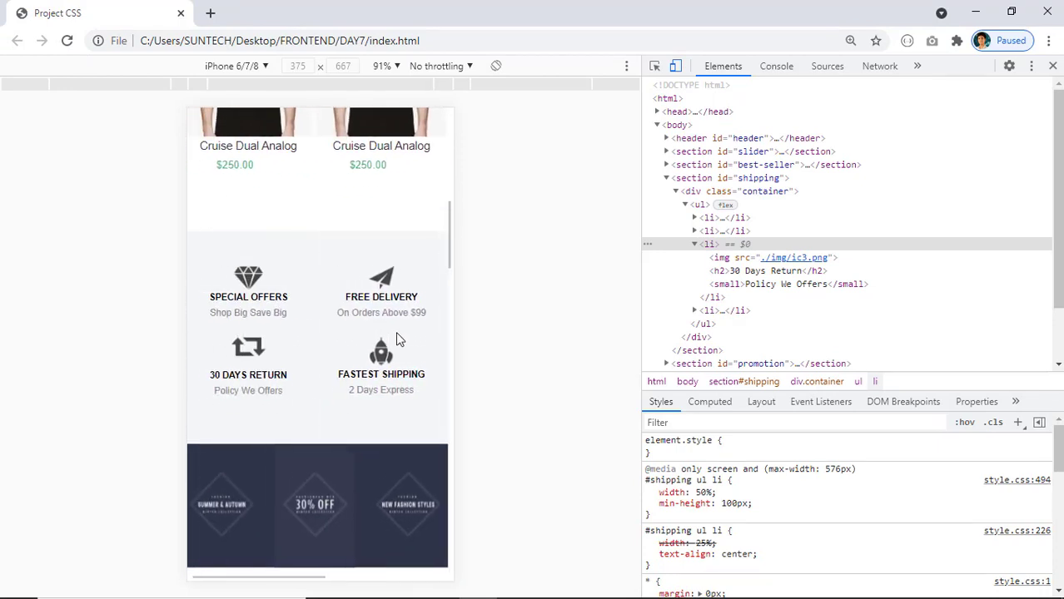
left_click(655, 71)
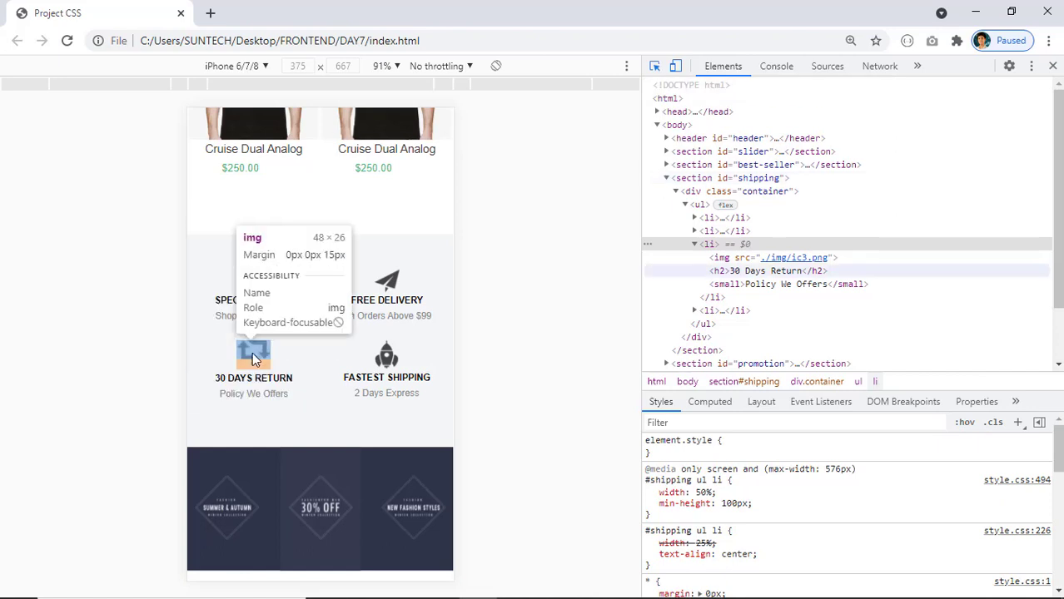
left_click(336, 251)
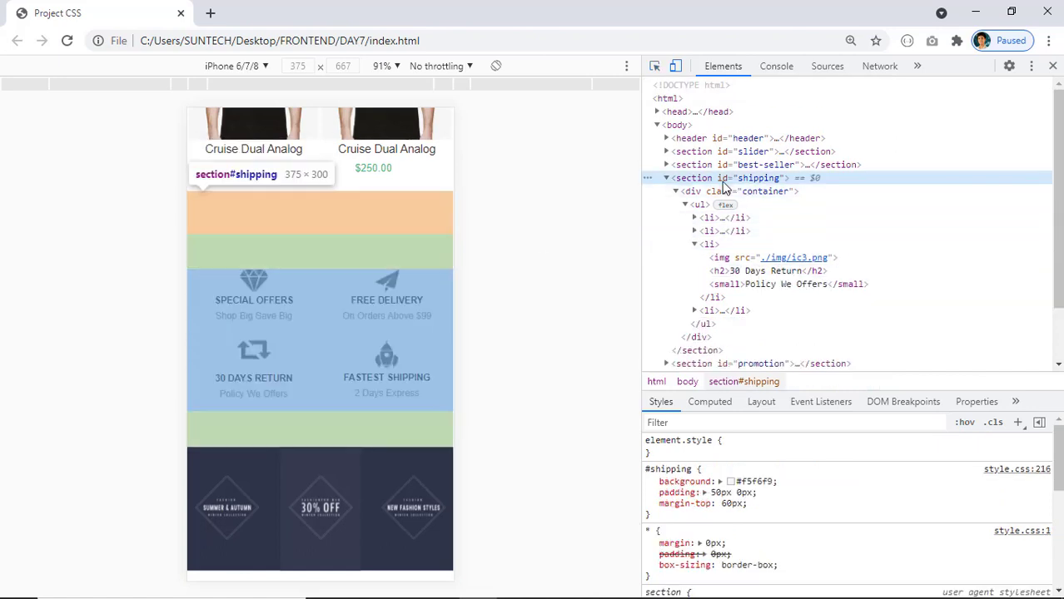
left_click(723, 493)
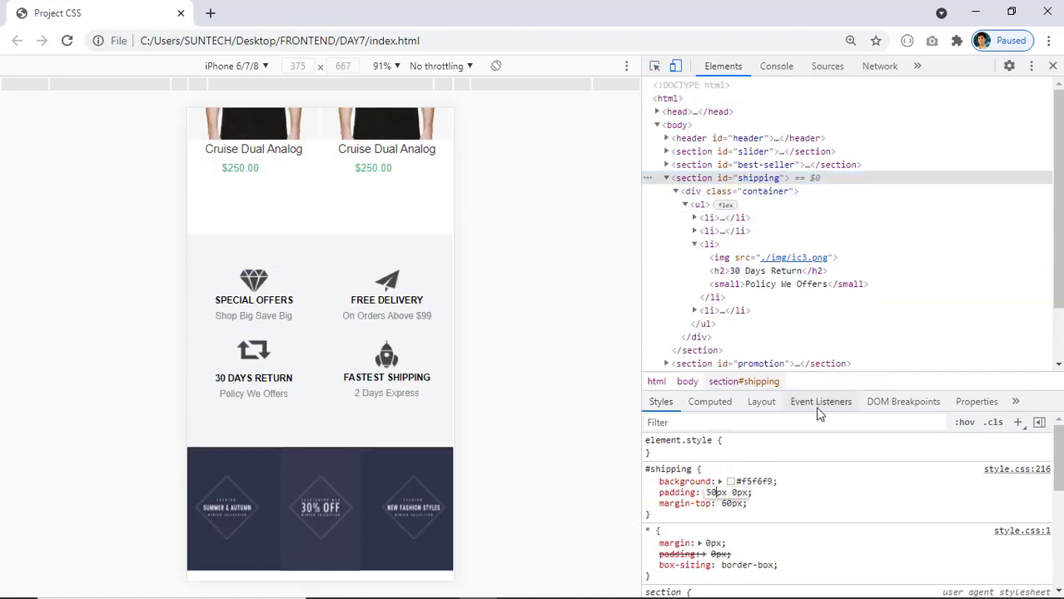
key("Down")
key("Down")
key("Down")
key("Down")
key("Down")
key("Down")
key("Down")
key("Down")
key("Down")
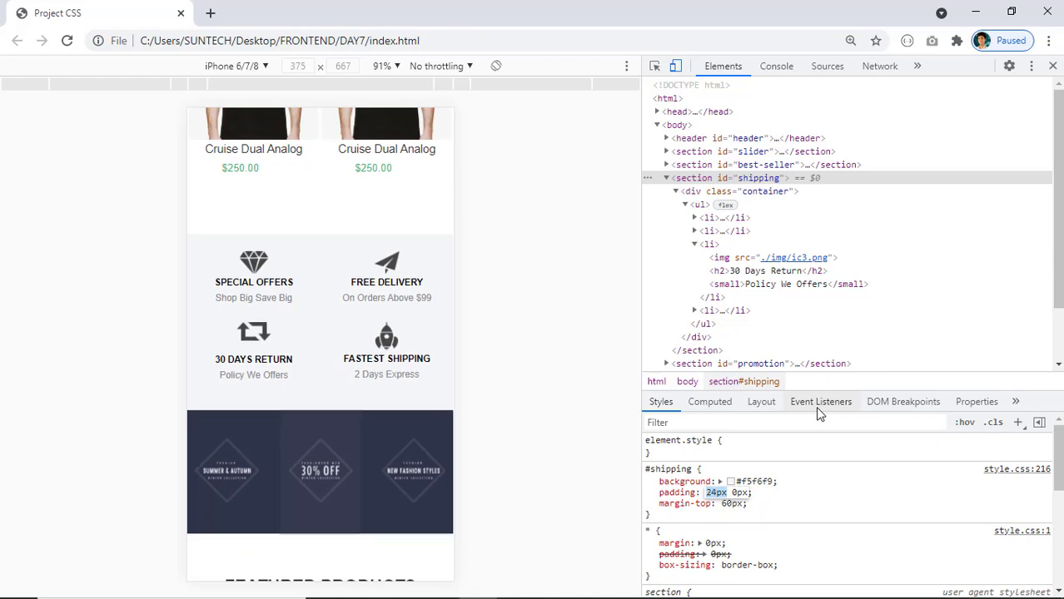
key("Down")
key("Down")
key("Down")
key("Down")
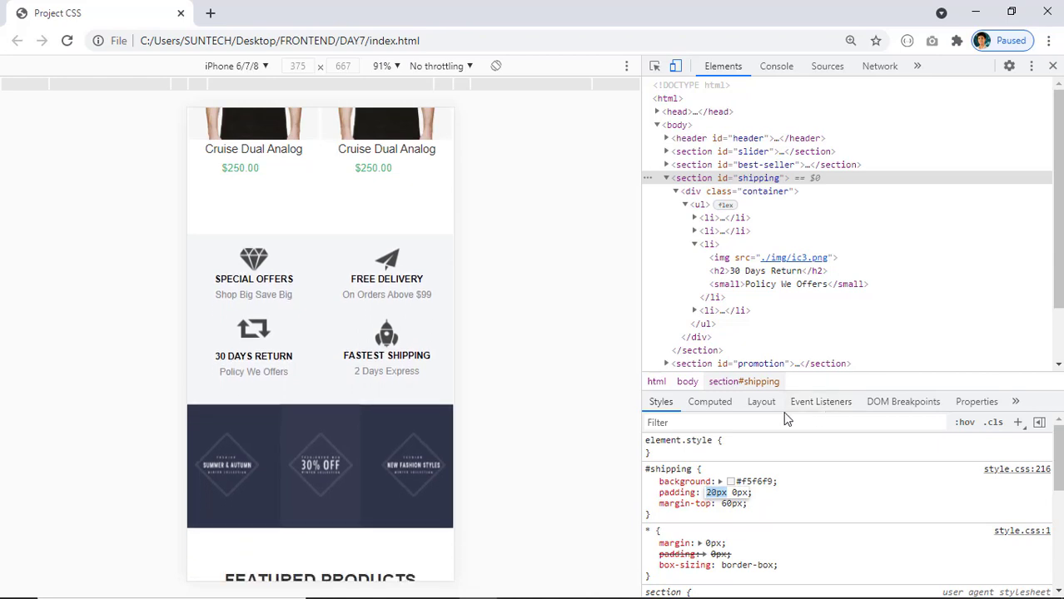
key("Return")
left_click(688, 472)
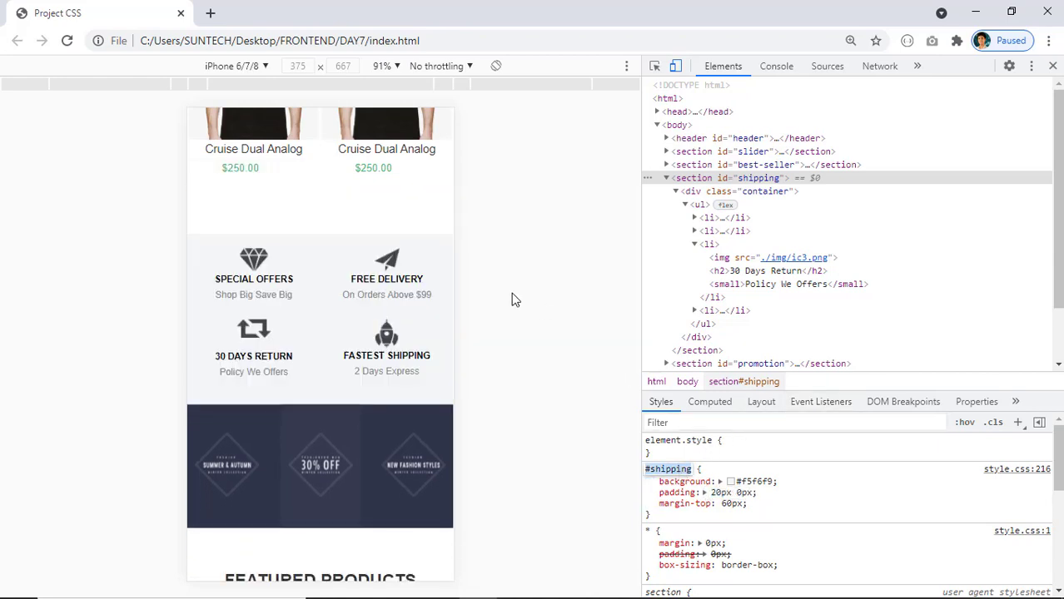
key("alt+Tab")
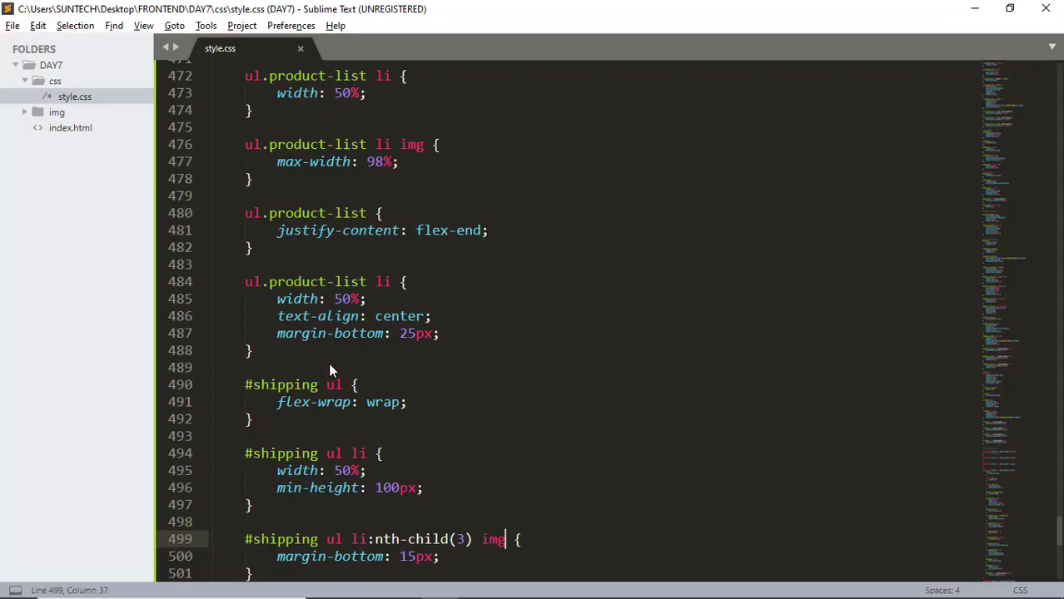
Add a #shipping { padding: 20px 0px; } rule above #shipping ul and save style.css.
left_click(330, 371)
key("Return")
type("#shipping {")
key("Return")
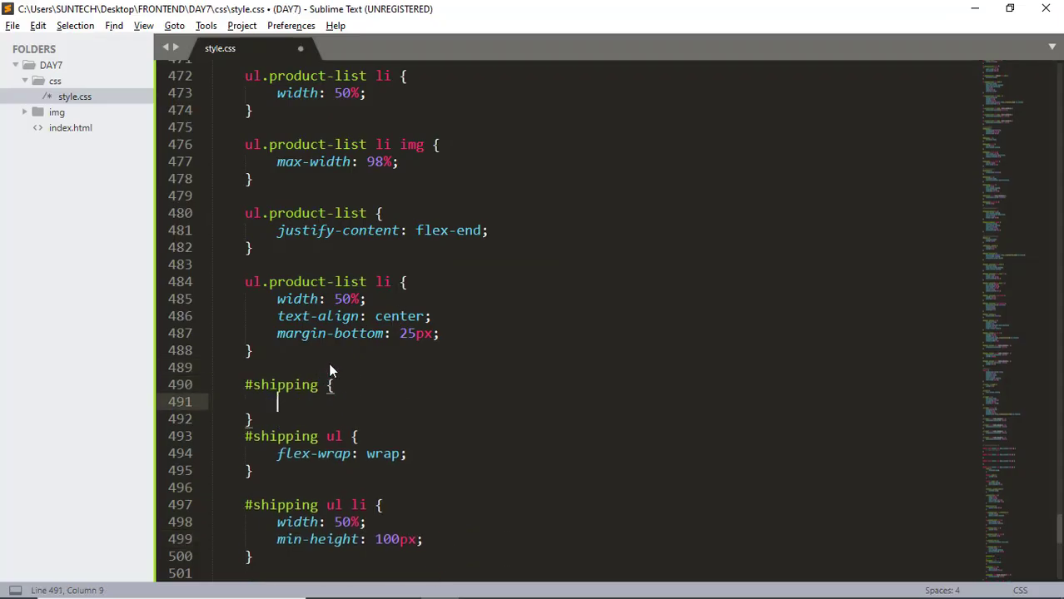
key("Down")
key("Return")
key("Up")
key("Up")
type("pa")
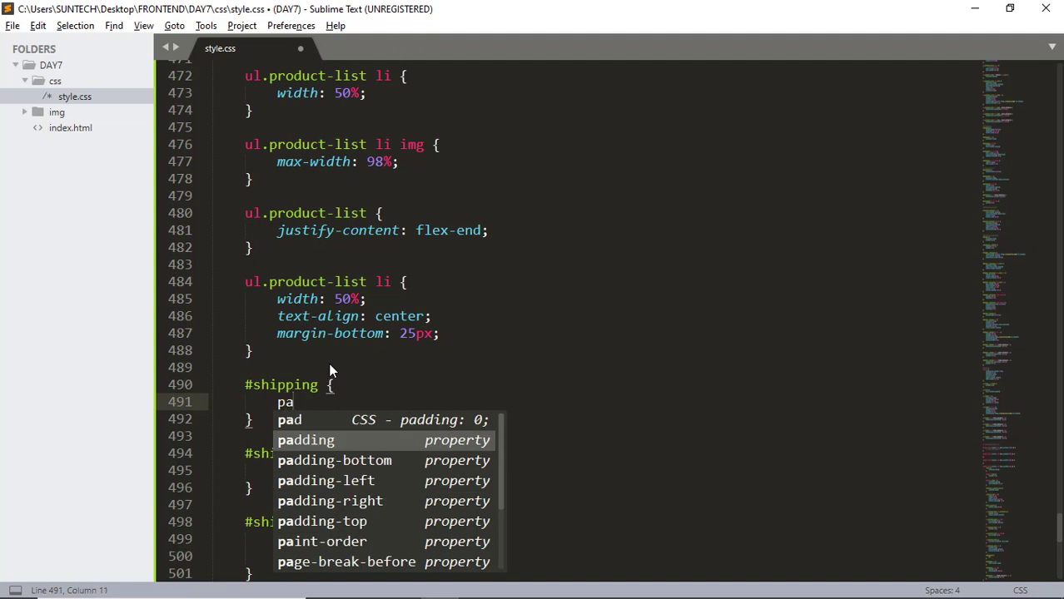
key("Return")
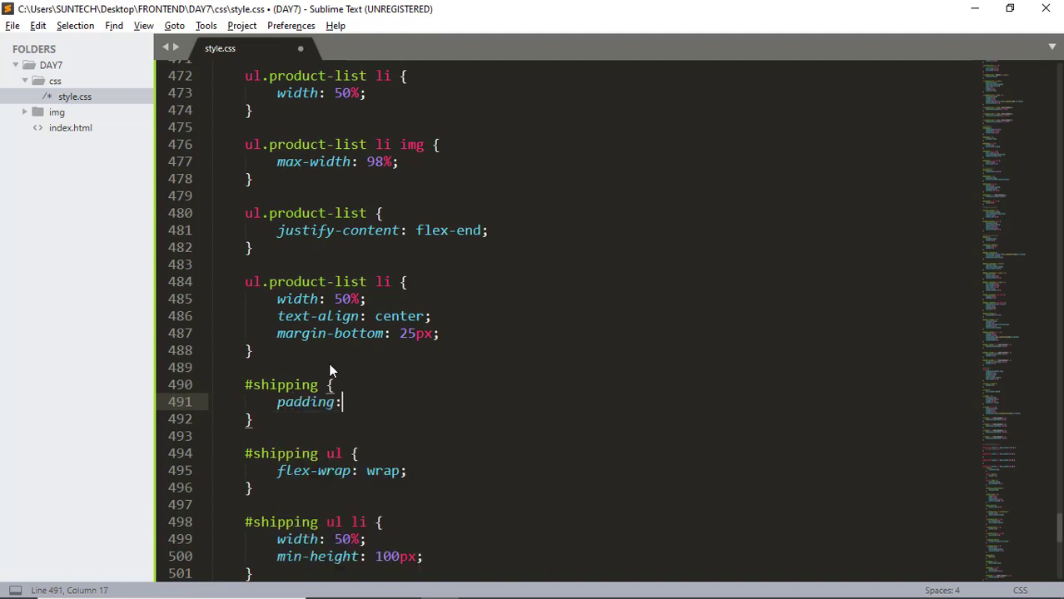
type(": ")
type("20px 0px;")
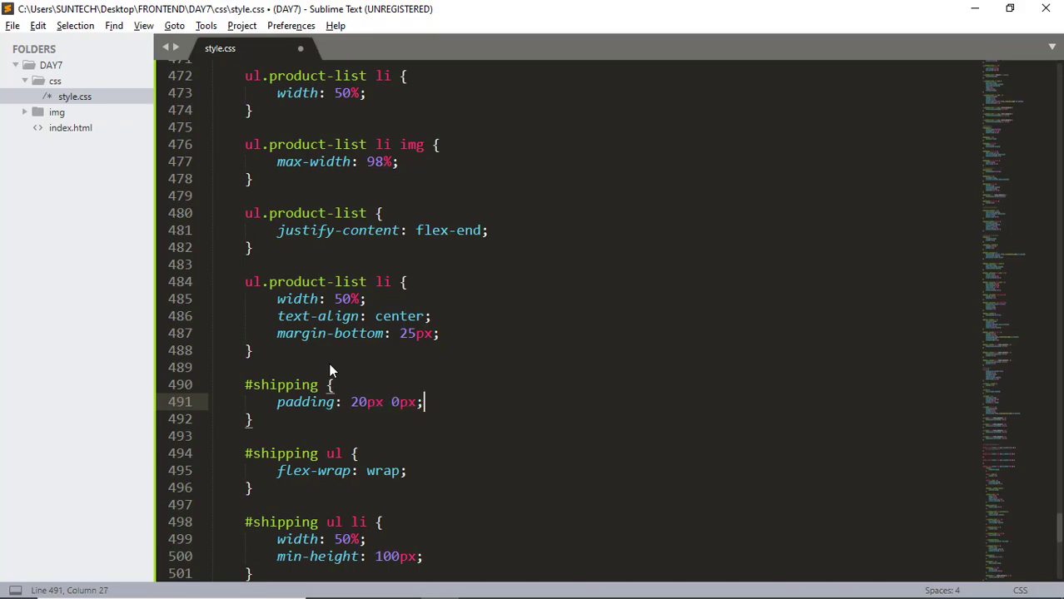
key("ctrl+s")
key("alt+Tab")
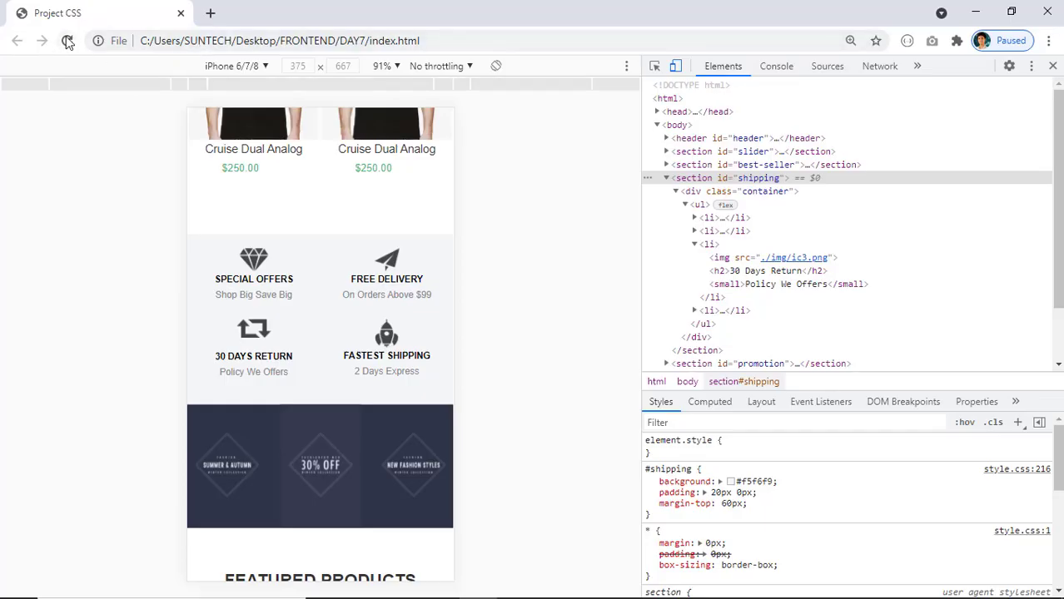
Reload to confirm the shipping padding, then inspect section#promotion via a promotion image.
left_click(68, 42)
left_click(654, 65)
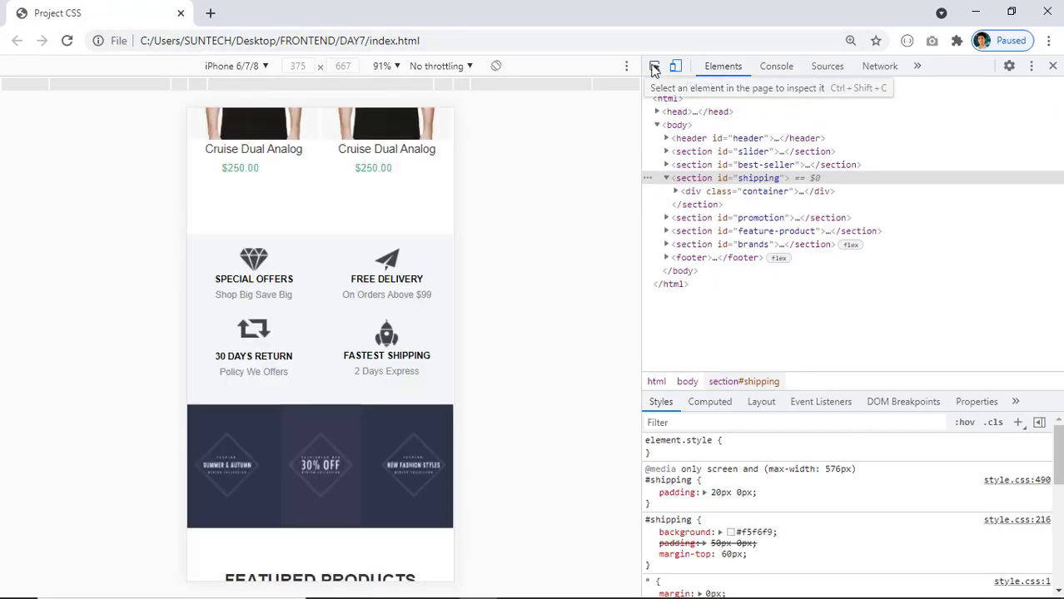
left_click(247, 469)
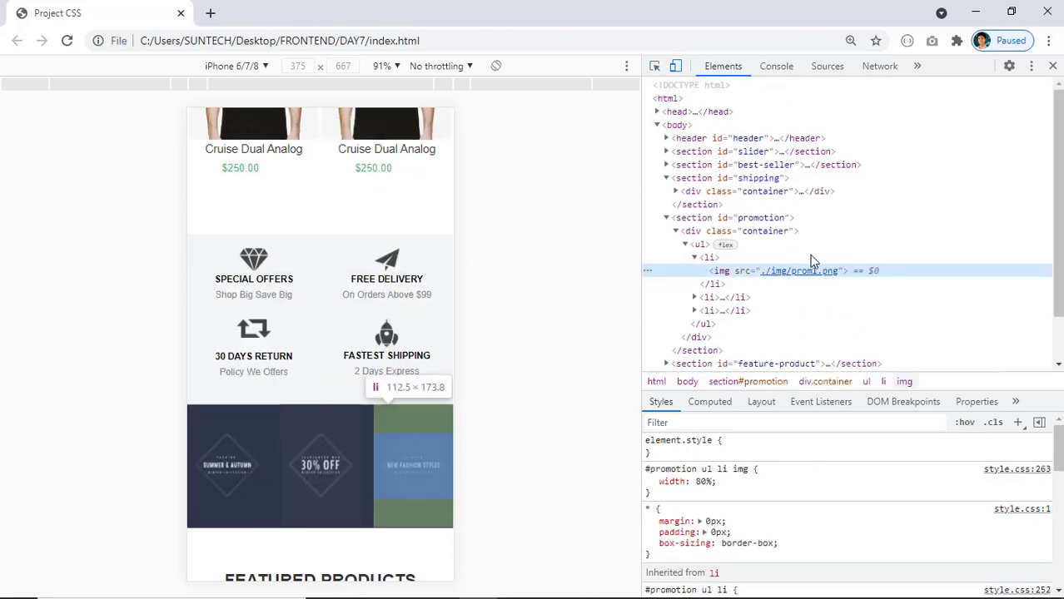
left_click(716, 220)
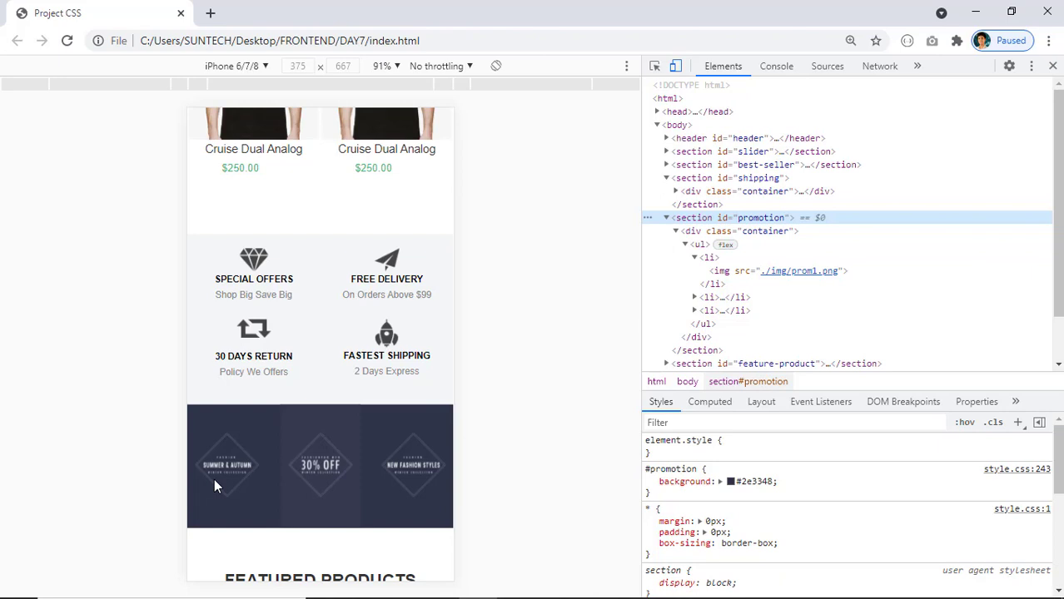
key("alt+Tab")
scroll(298, 400, "down", 4)
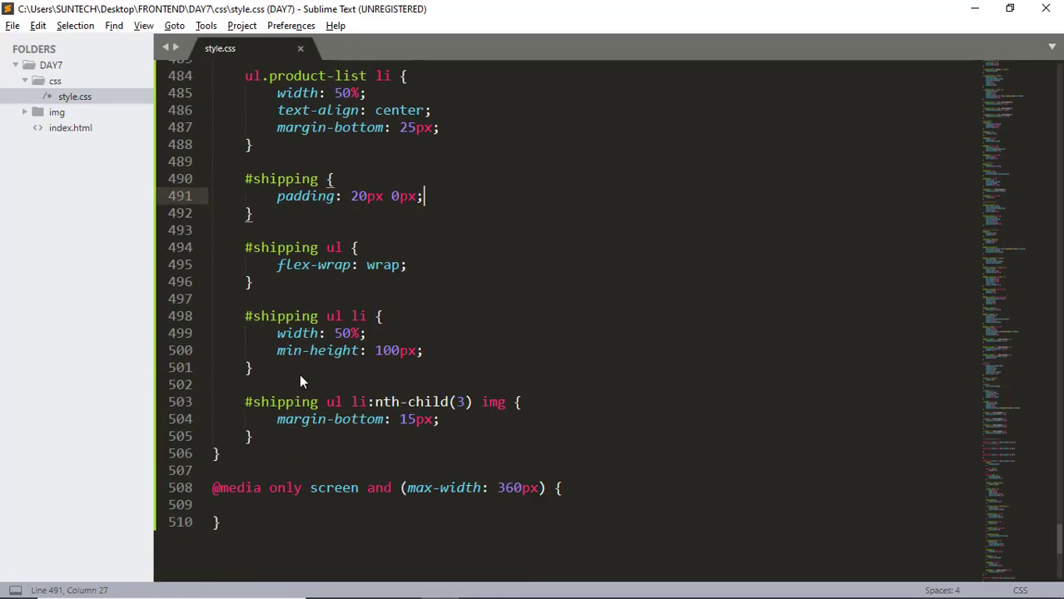
scroll(263, 407, "down", 1)
Add a new line after the last shipping rule and reload the preview.
left_click(284, 385)
key("Return")
key("Return")
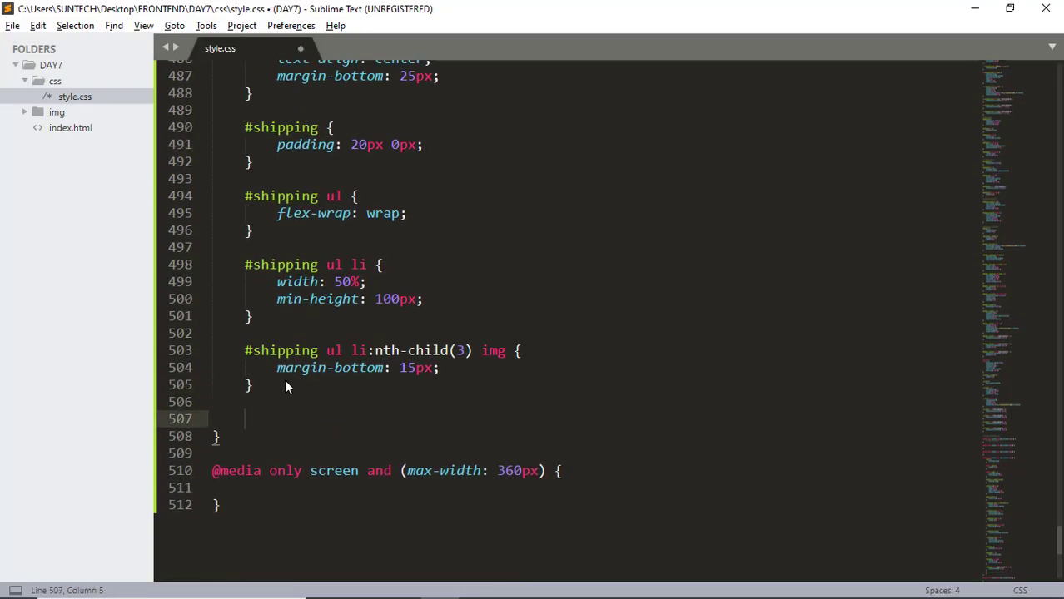
key("alt+Tab")
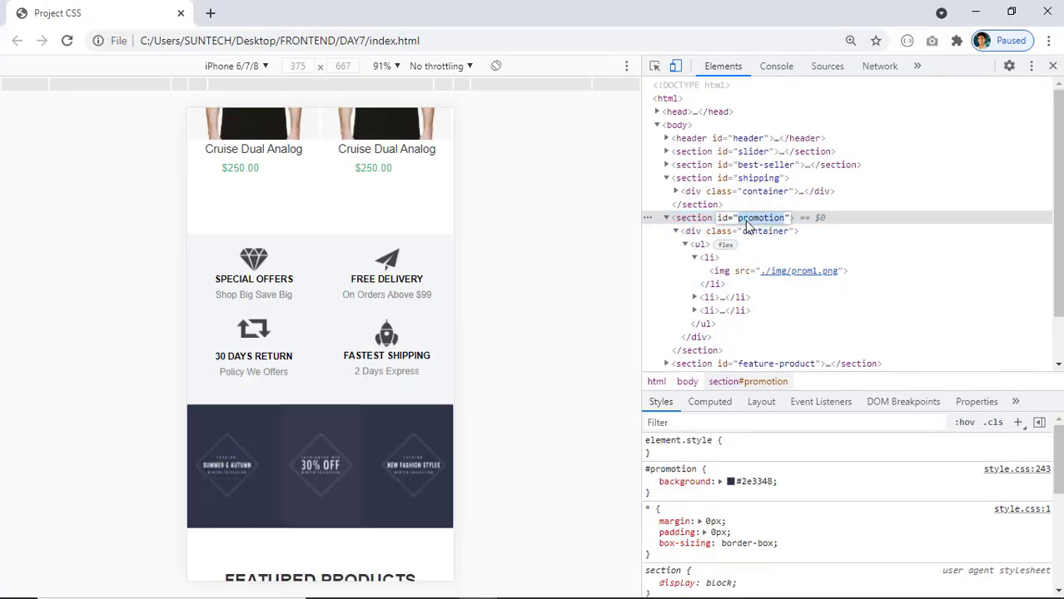
key("ctrl+r")
key("alt+Tab")
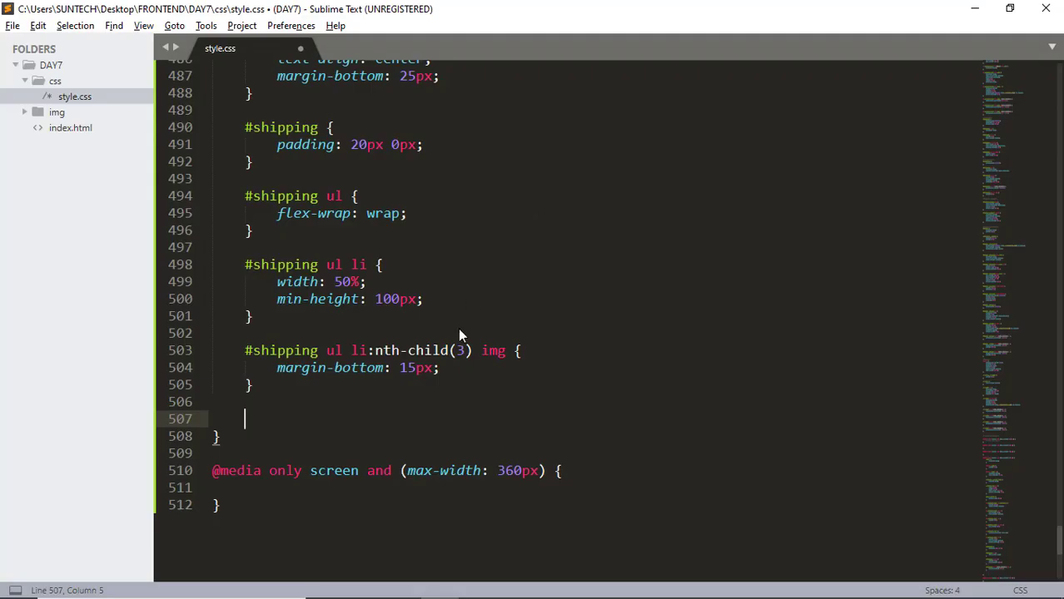
Type the #promotion selector and open its rule block.
type("promotion")
key("Home")
type("#")
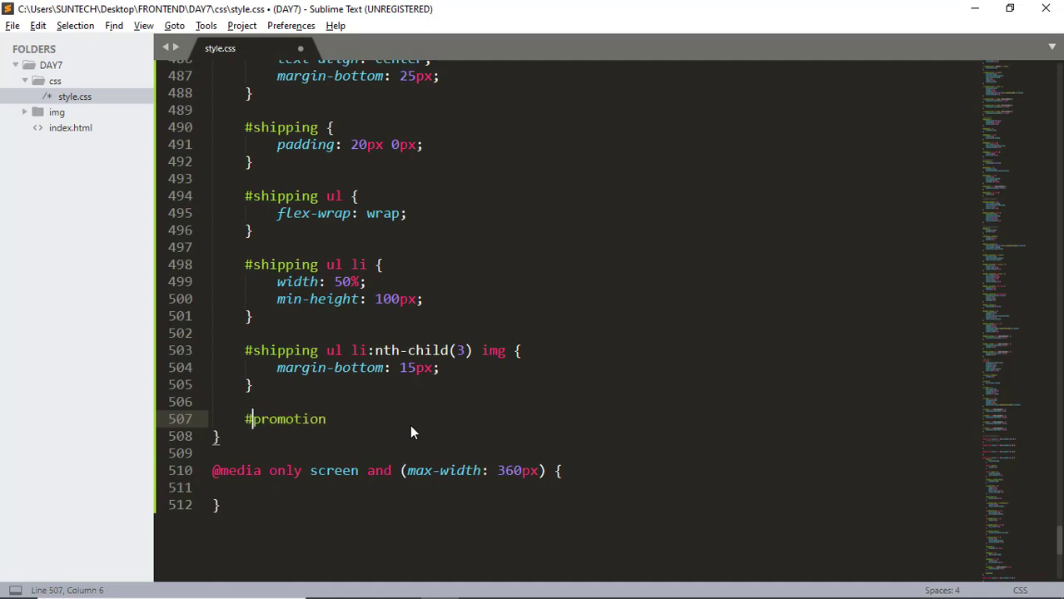
key("End")
type("{")
key("Return")
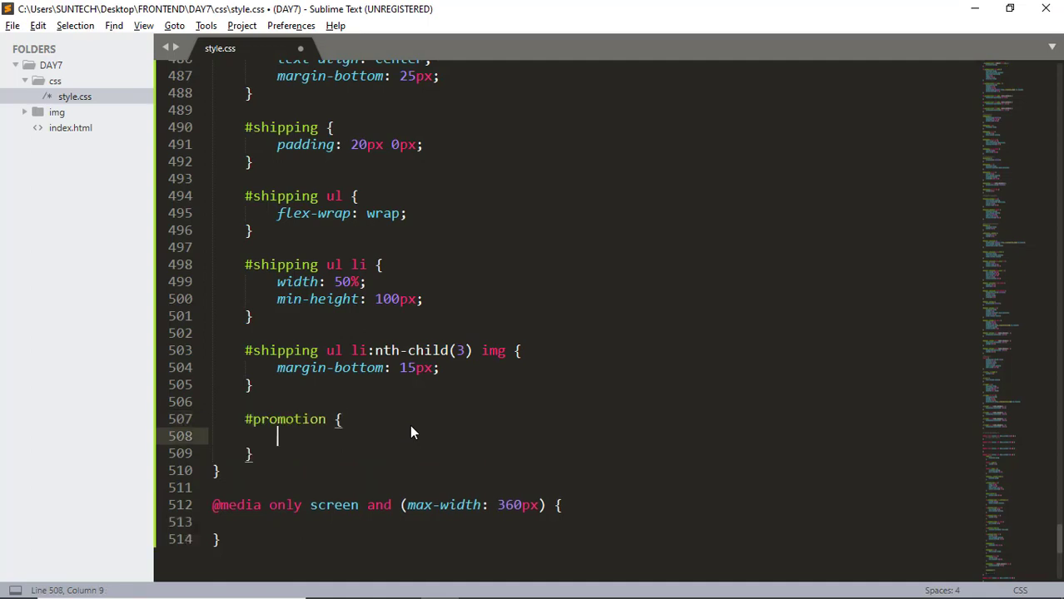
Add flex-direction: column to the #promotion rule and save style.css.
type("flo")
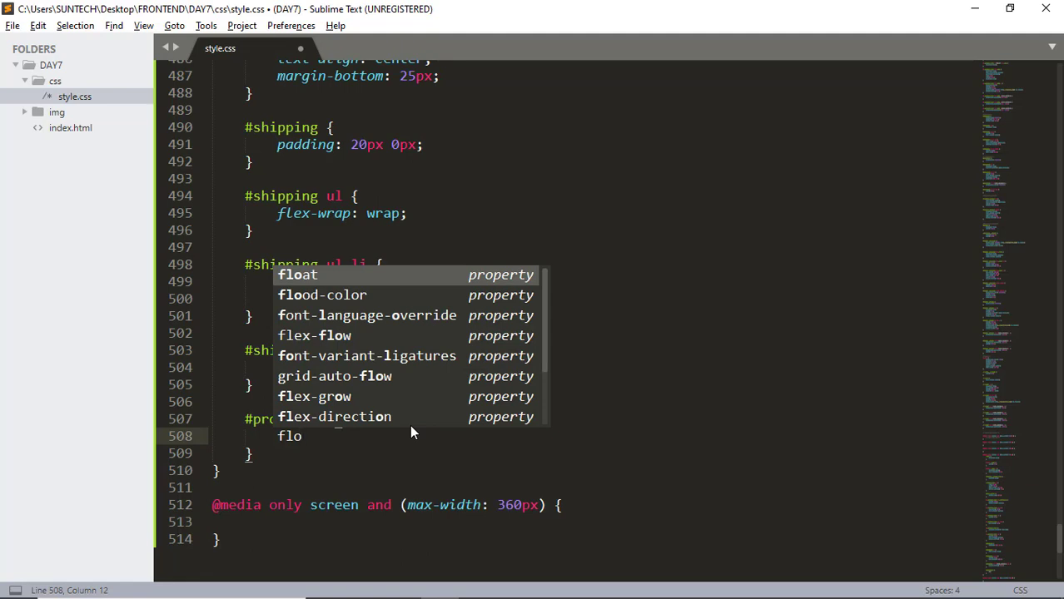
key("Down")
key("Down")
key("Down")
key("Down")
key("Down")
key("Down")
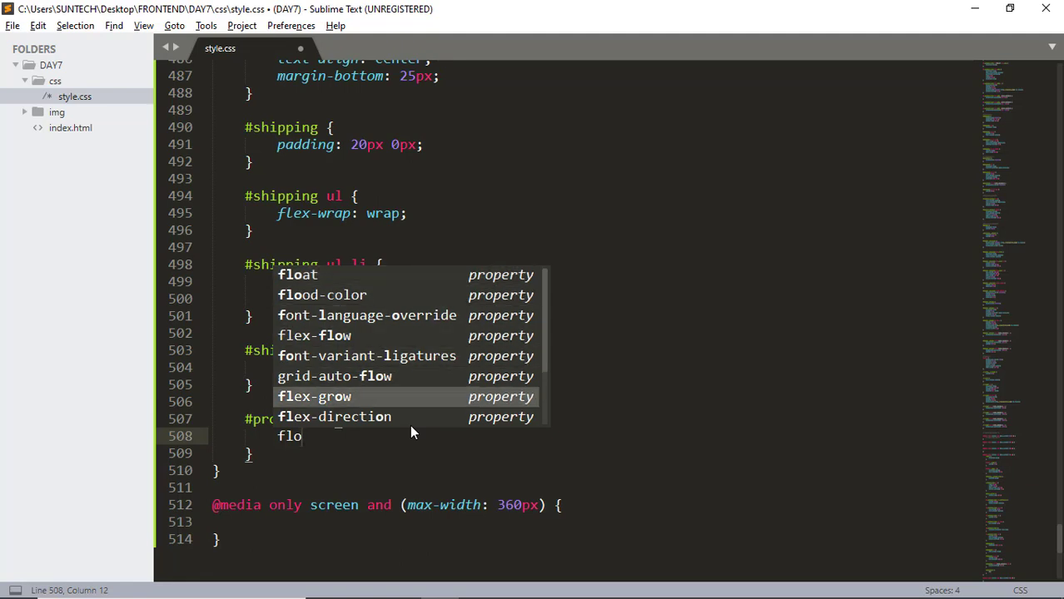
key("Down")
key("Return")
type("col")
key("Return")
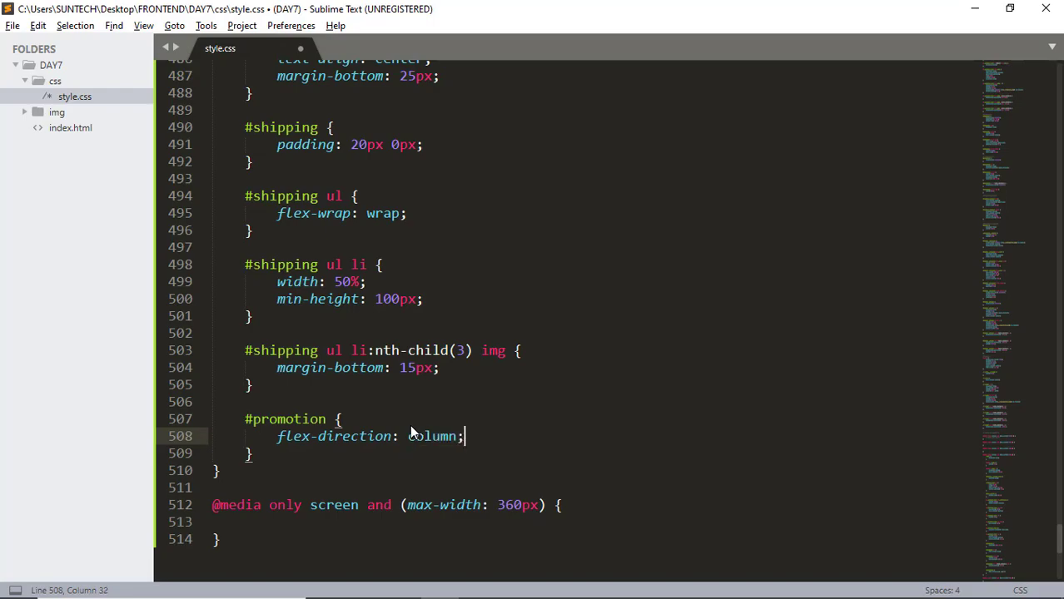
key("ctrl+s")
key("alt+Tab")
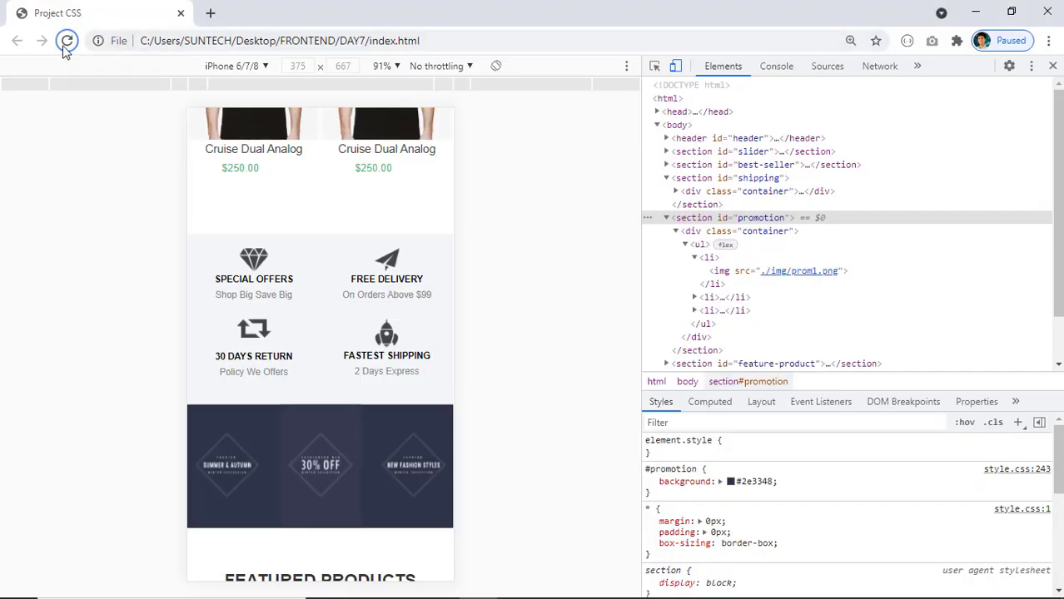
Reload and expand the promotion container and its ul in the Elements tree.
left_click(66, 42)
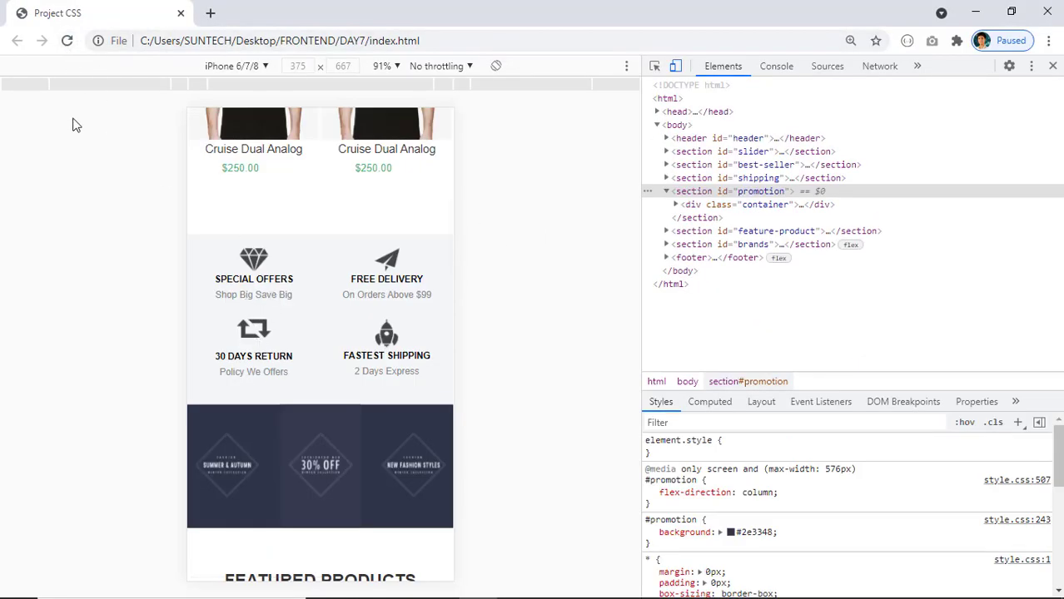
key("alt+Tab")
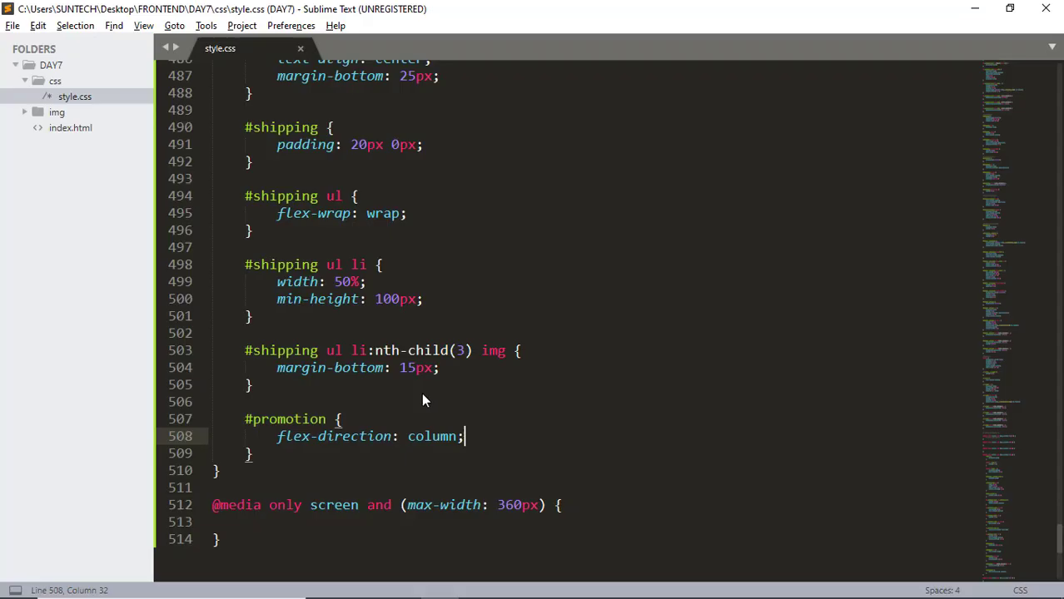
key("alt+Tab")
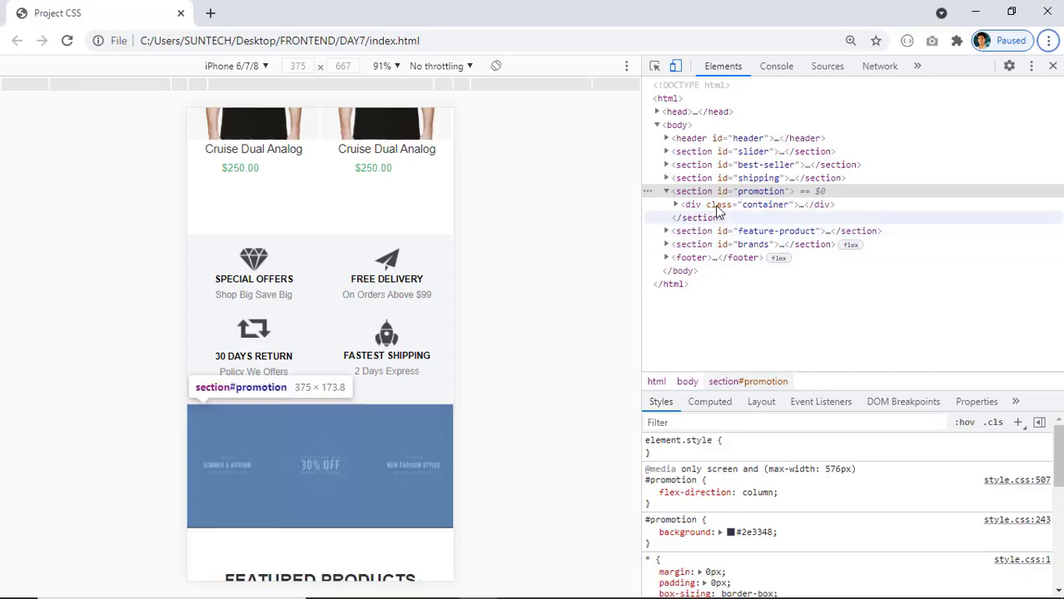
left_click(749, 493)
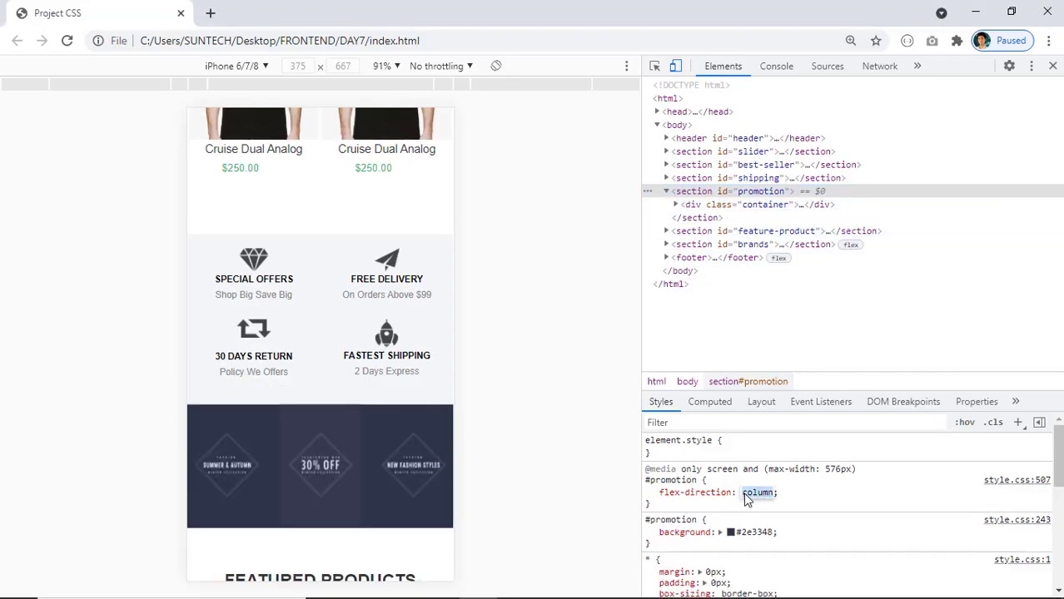
left_click(65, 40)
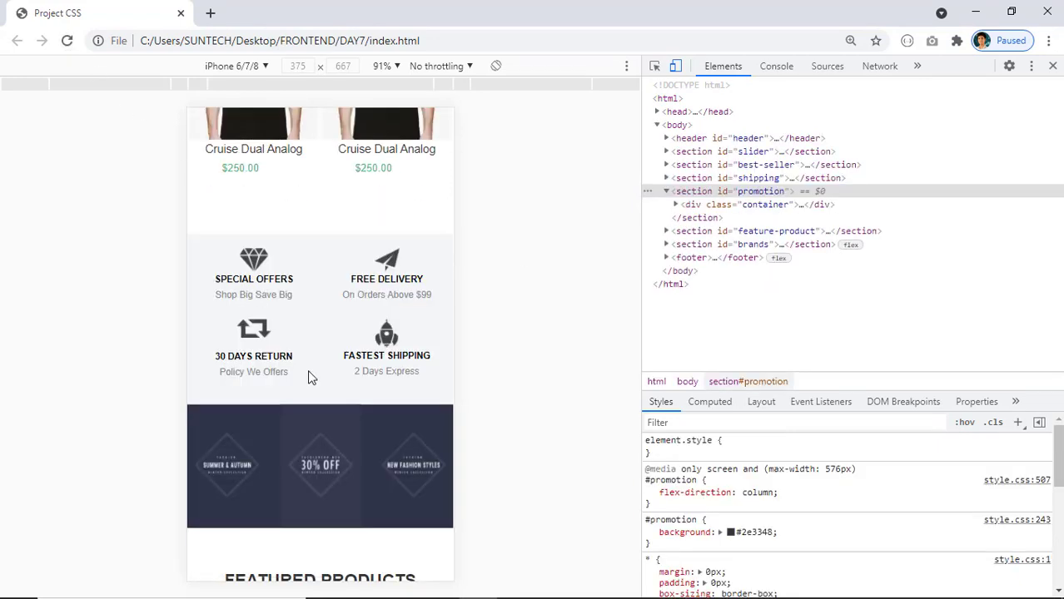
left_click(674, 205)
left_click(676, 205)
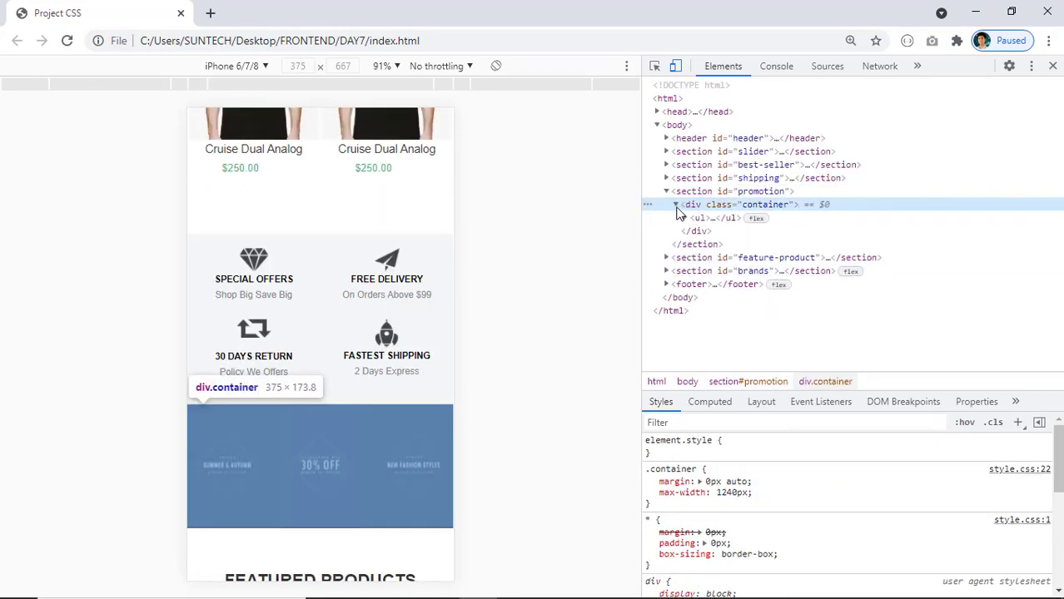
left_click(684, 218)
left_click(684, 219)
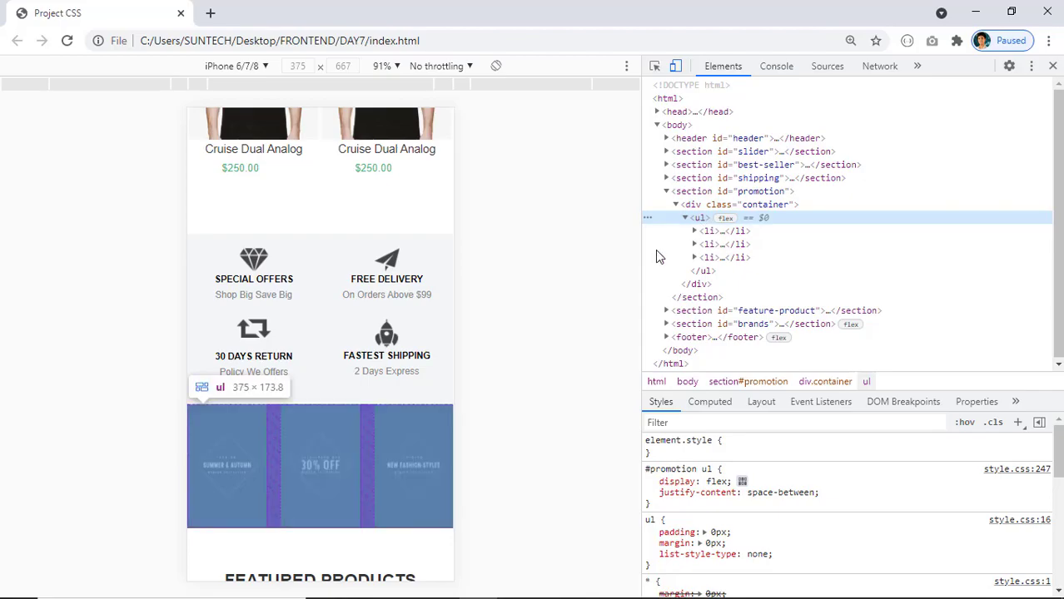
Change the selector to #promotion ul in style.css, save, and reload the preview.
key("alt+Tab")
left_click(337, 419)
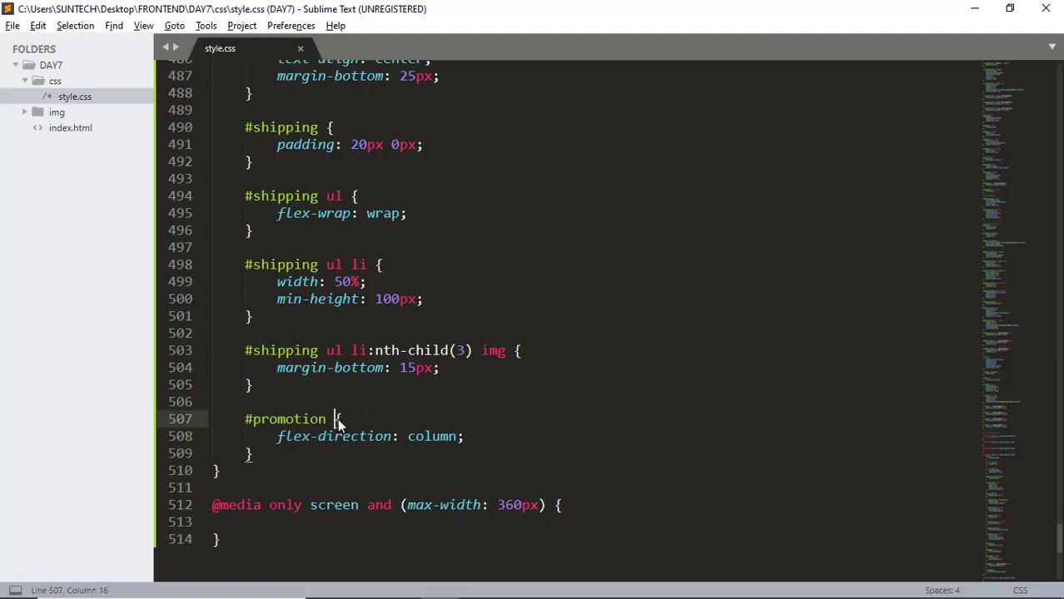
type("ul")
key("ctrl+s")
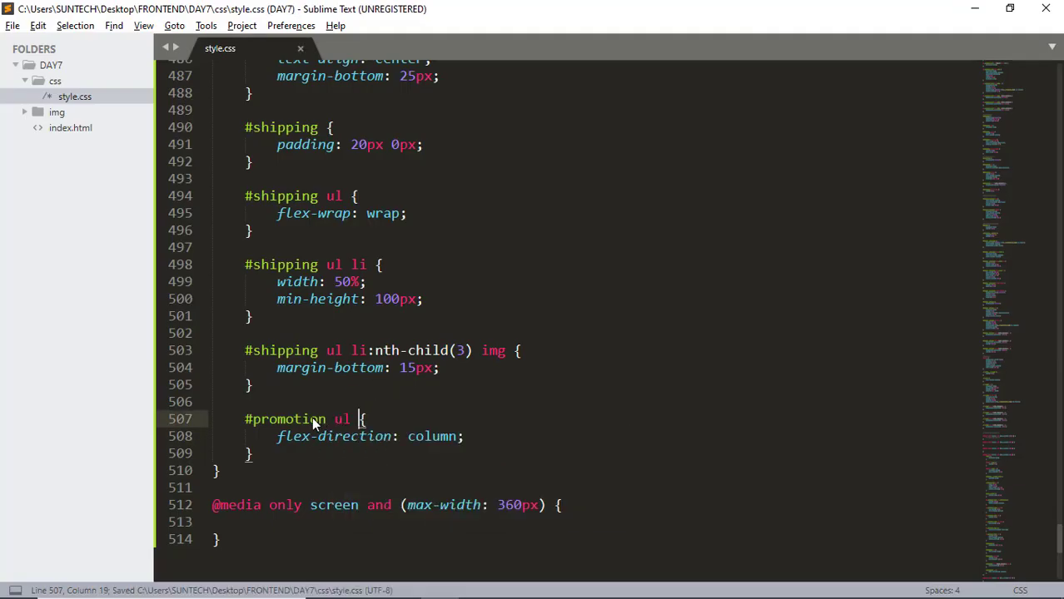
key("alt+Tab")
left_click(68, 40)
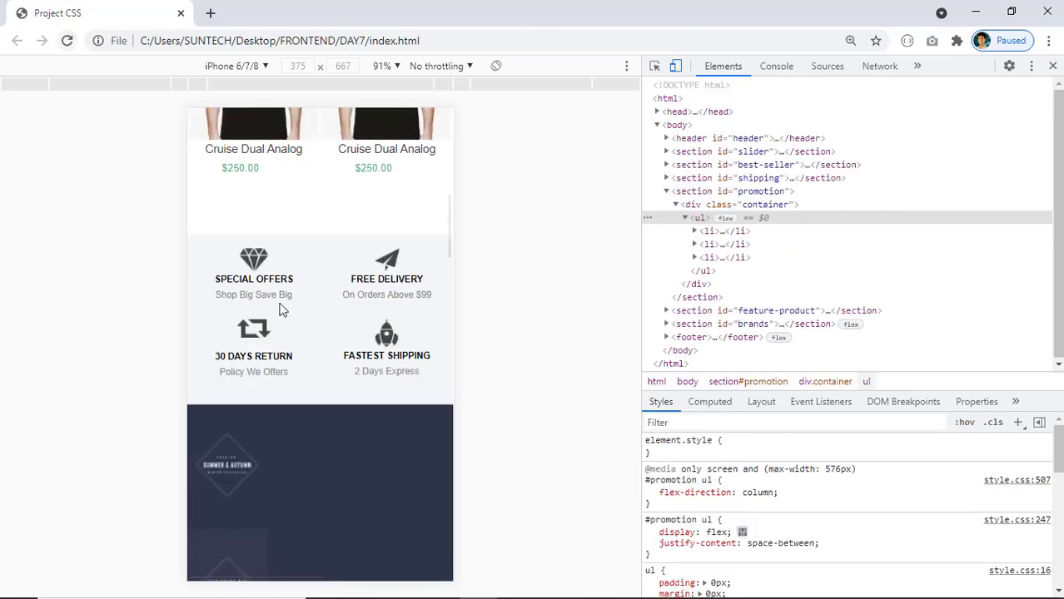
scroll(275, 341, "down", 2)
scroll(296, 296, "down", 1)
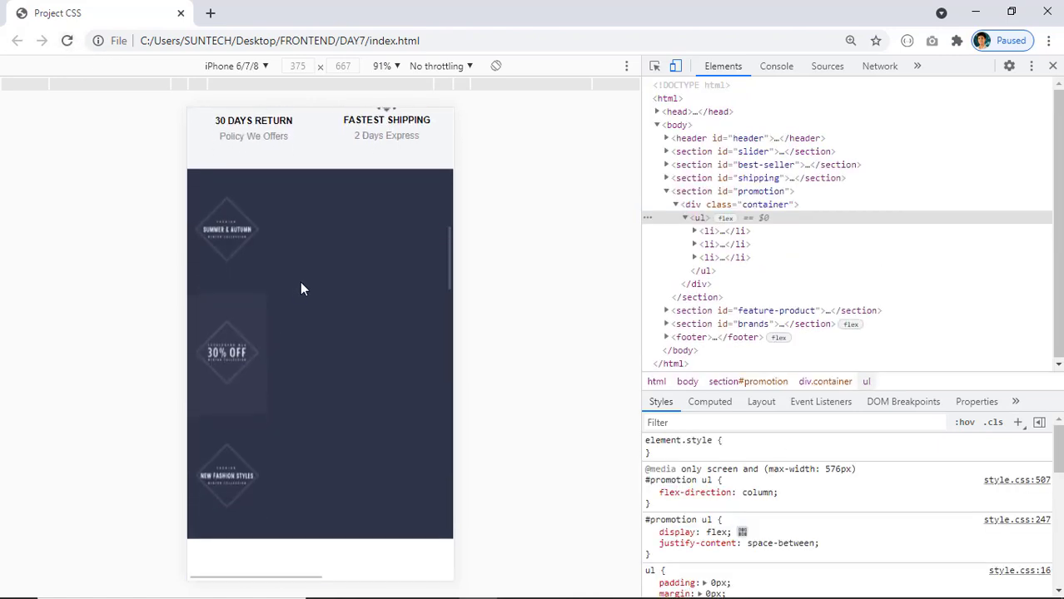
Step through the promotion list items and select the first promotion li.
key("Down")
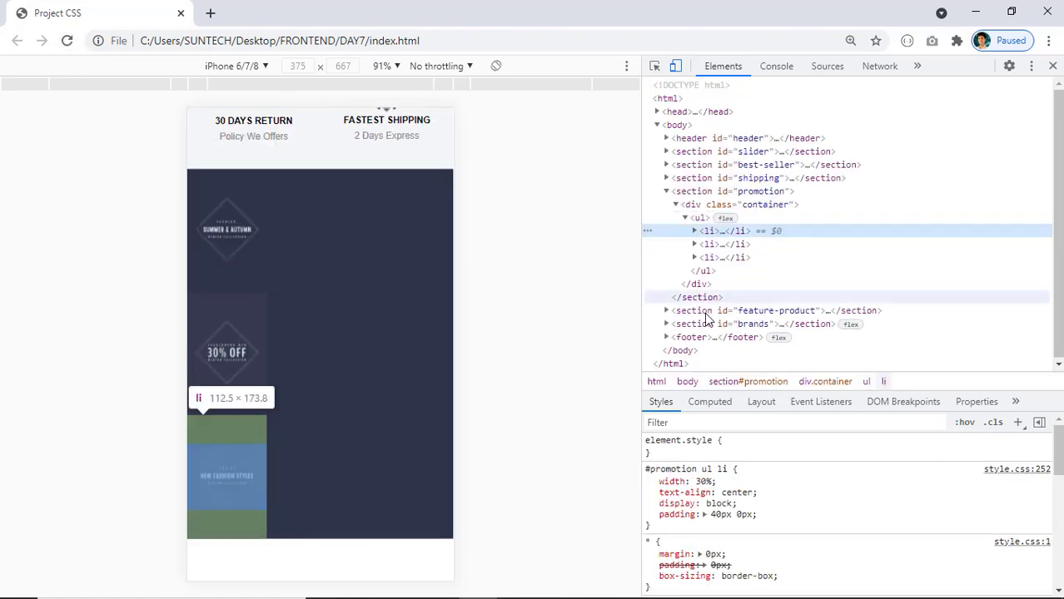
key("Down")
key("Down")
key("Down")
key("Up")
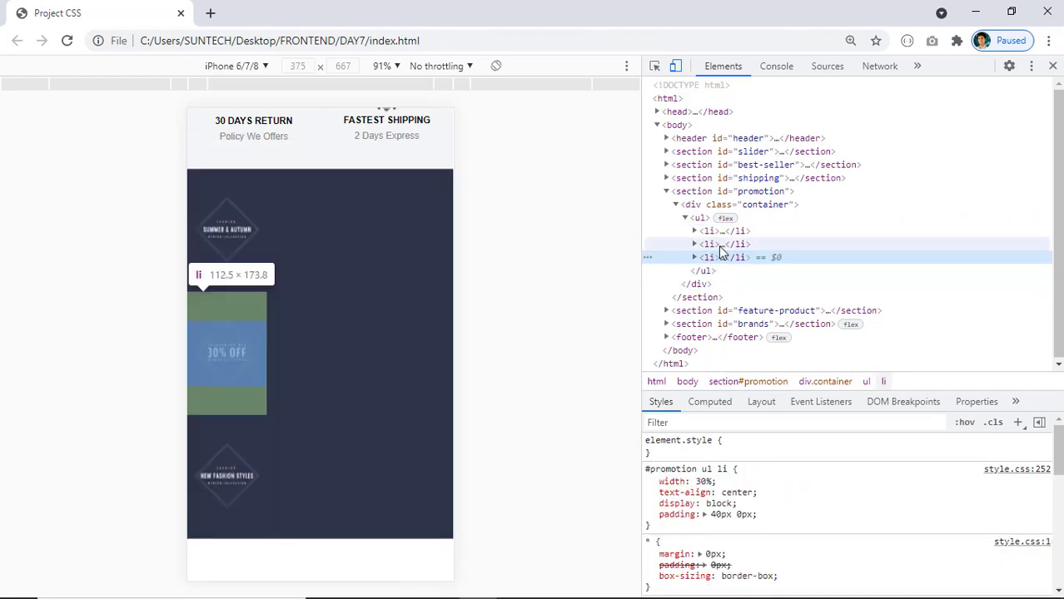
key("Up")
key("Up")
left_click(719, 206)
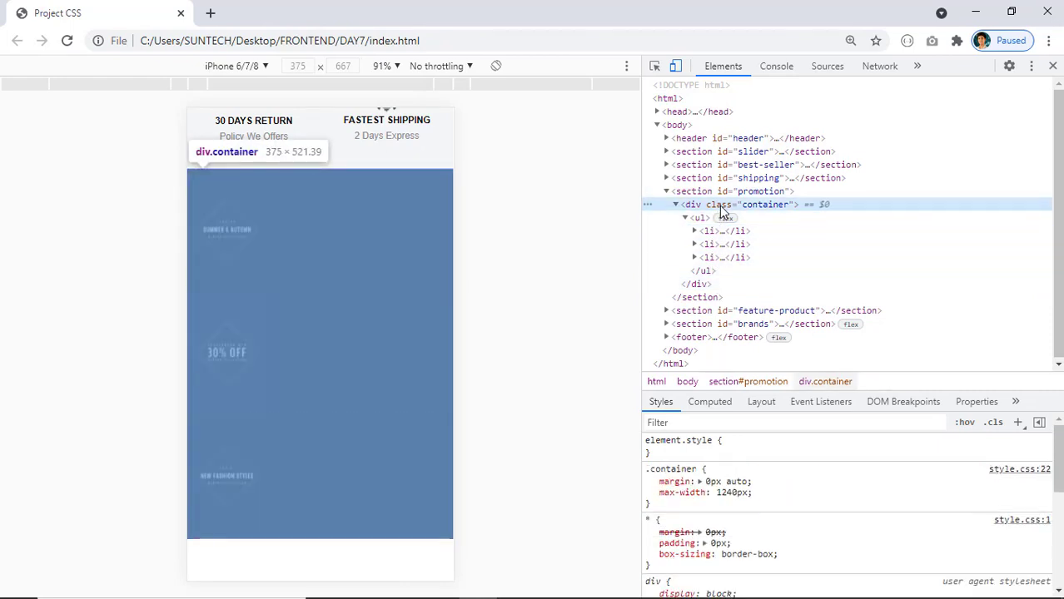
left_click(695, 232)
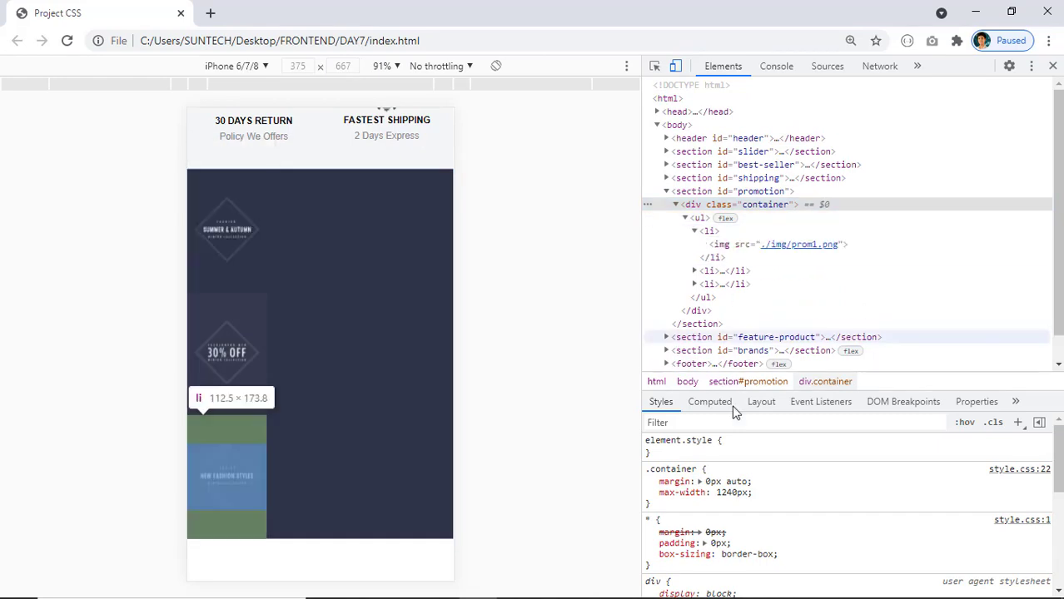
left_click(707, 232)
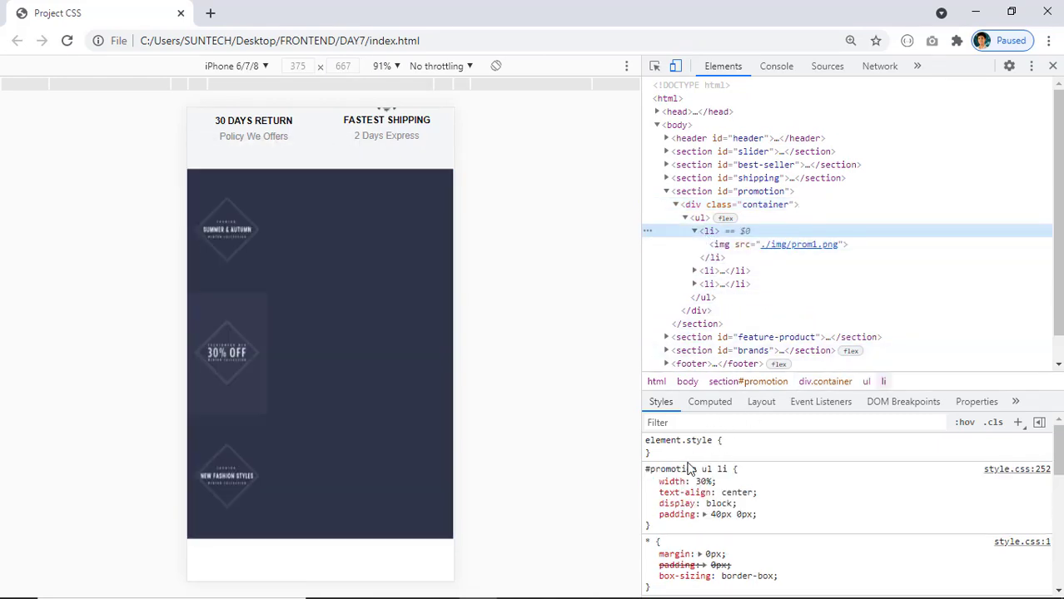
Trial width: 100% on the promotion items in Styles and select the #promotion ul li selector.
left_click(700, 481)
type("100")
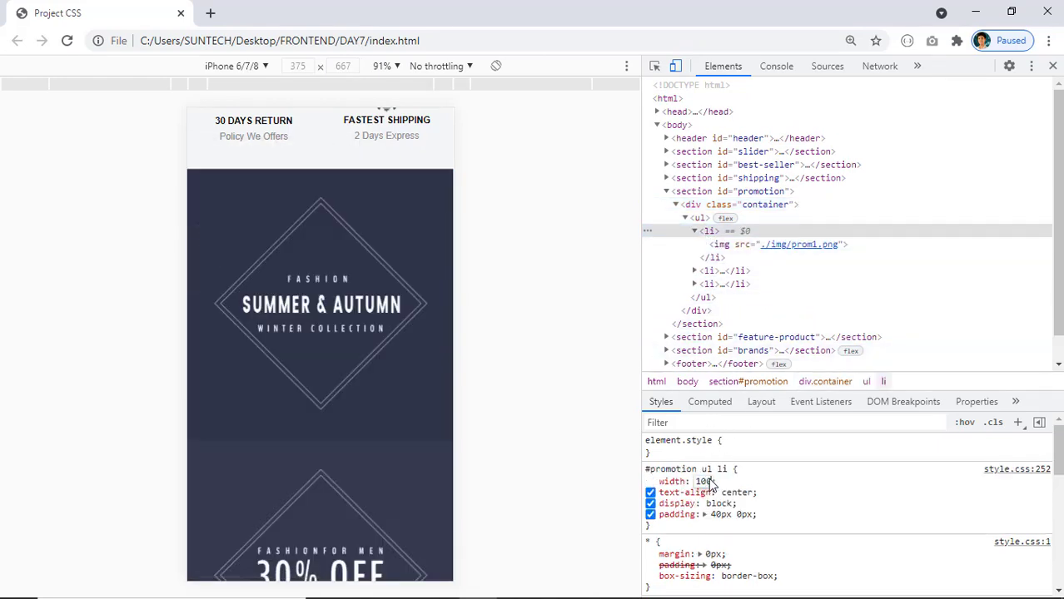
key("Return")
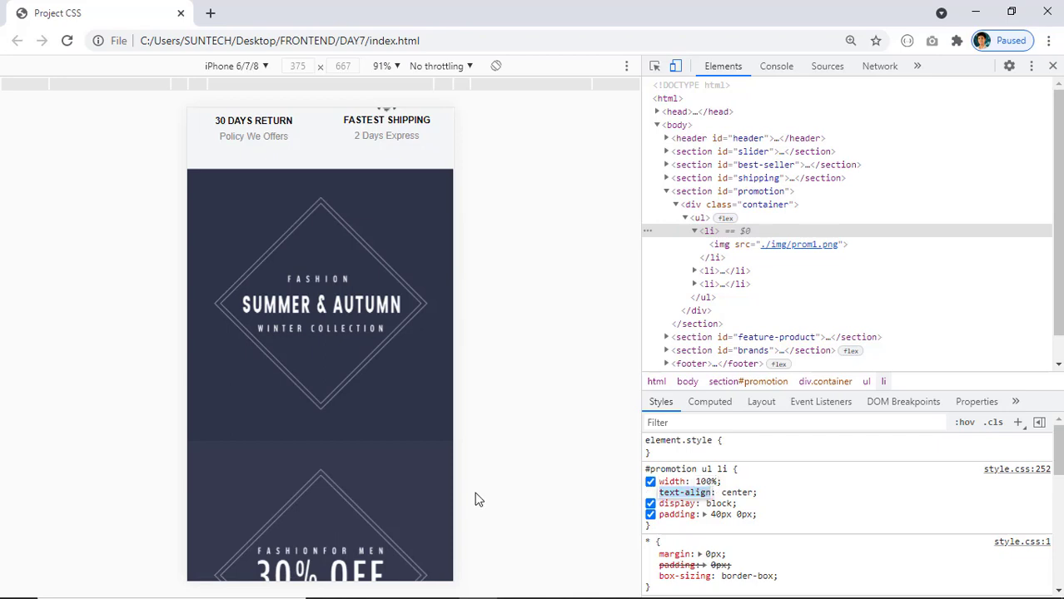
scroll(304, 342, "down", 2)
scroll(328, 302, "down", 4)
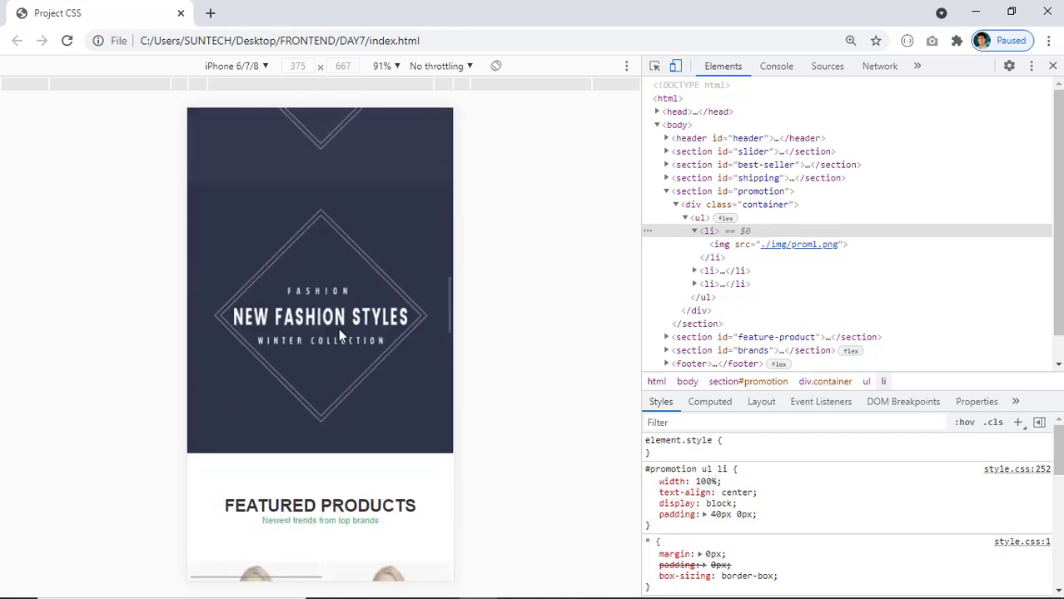
scroll(328, 329, "up", 6)
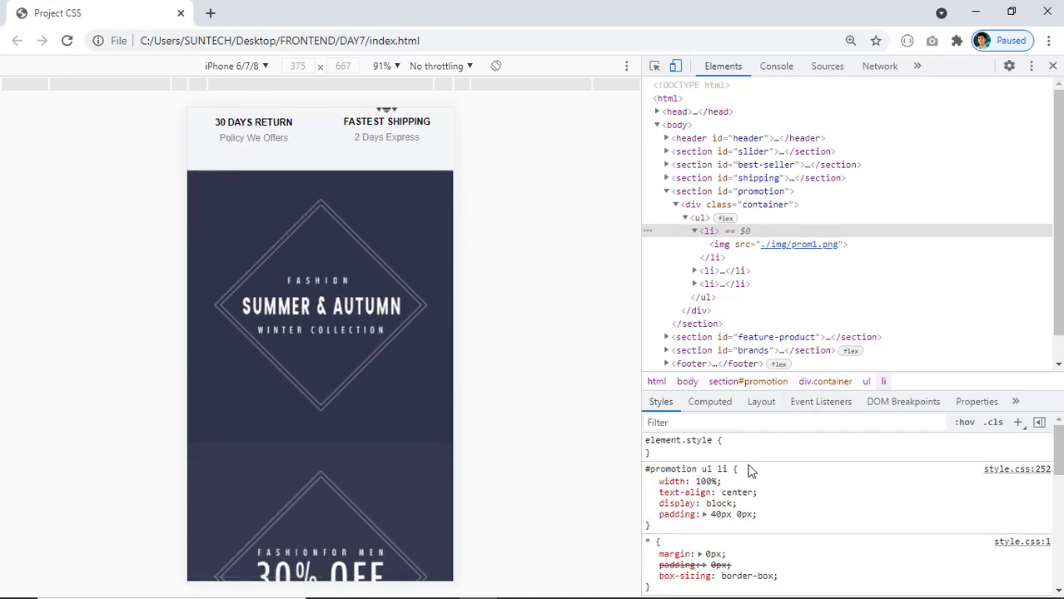
left_click(691, 470)
Add a #promotion ul li { width: 100%; } rule below #promotion ul and save.
key("alt+Tab")
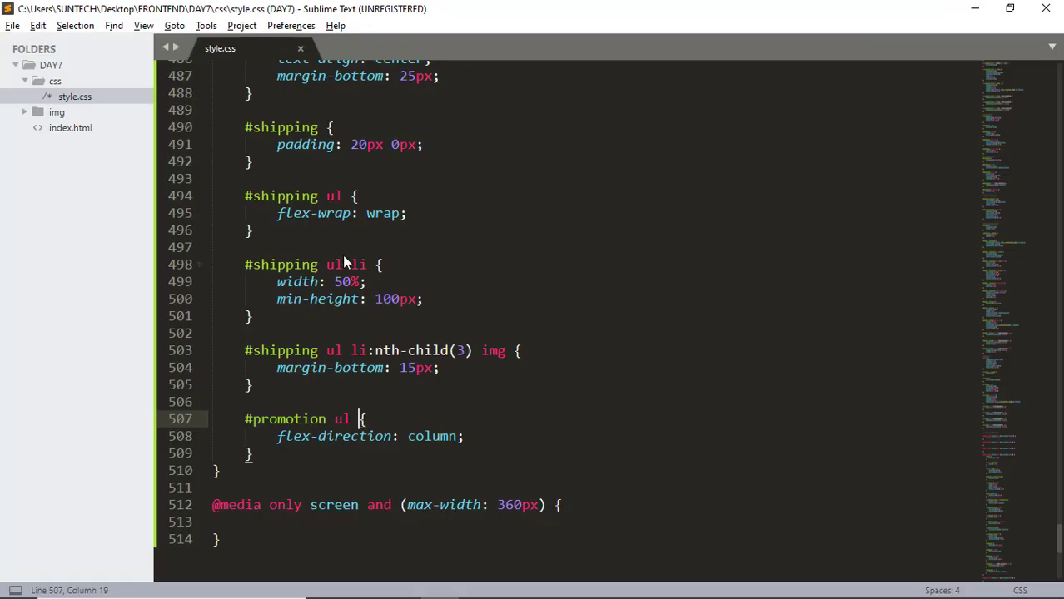
left_click(267, 471)
key("Up")
key("End")
key("Return")
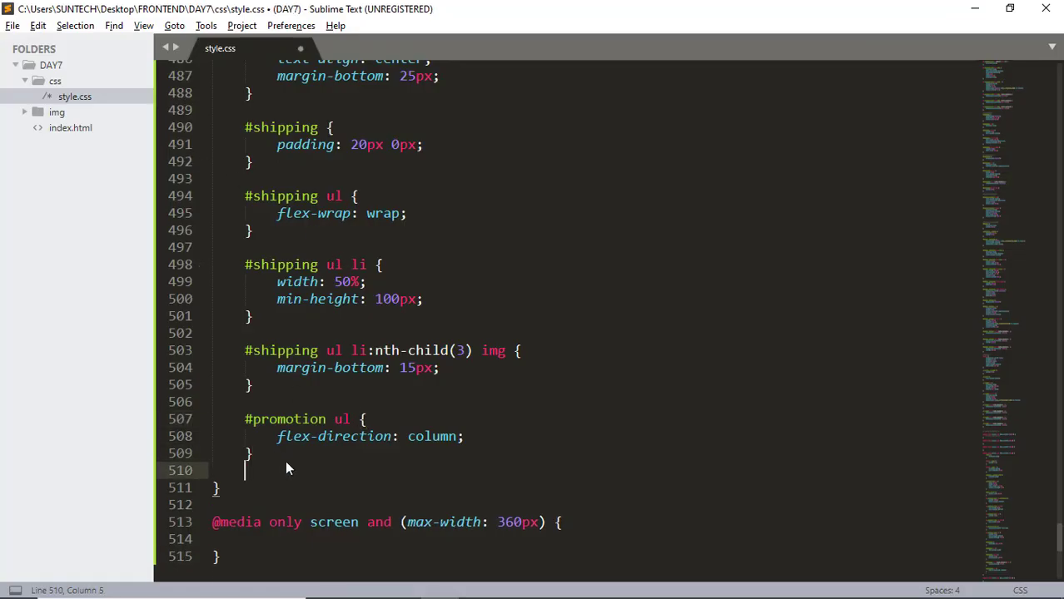
key("Return")
type("#promotion ul li {")
key("Return")
type("w")
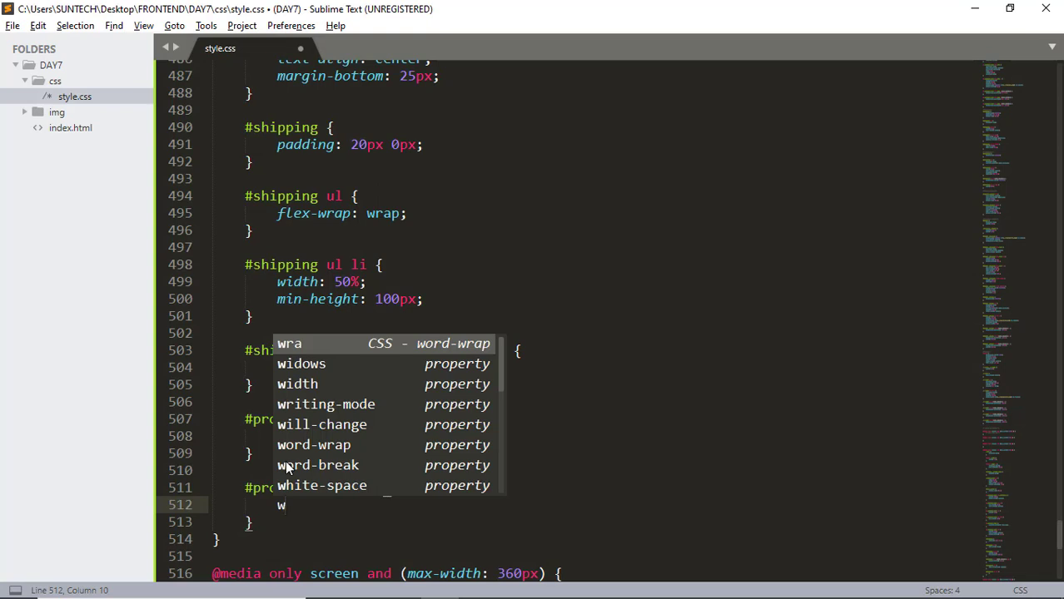
key("Down")
key("Down")
key("Return")
type("100%;")
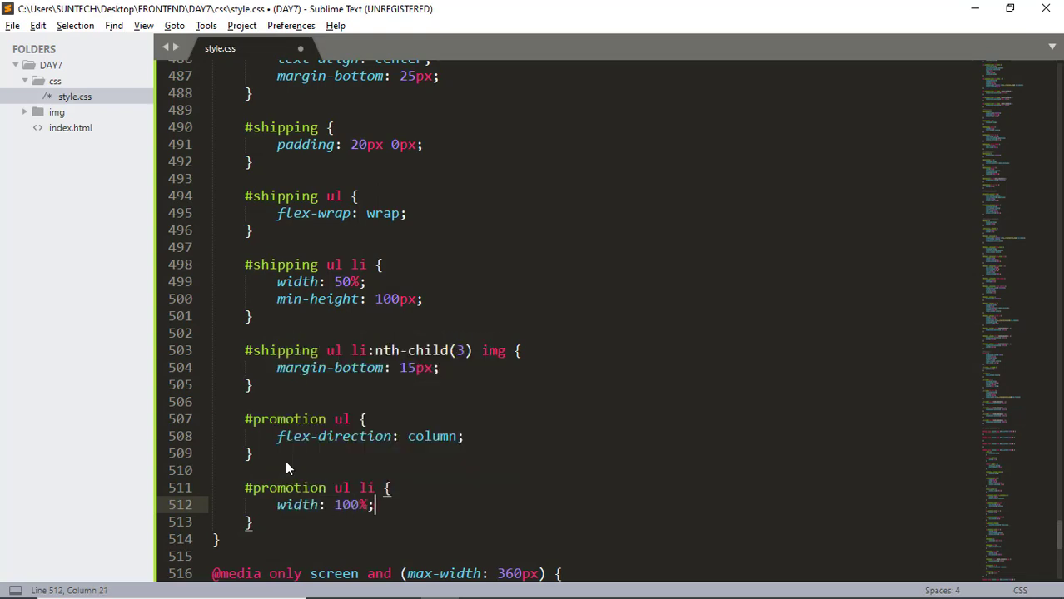
key("ctrl+s")
key("alt+Tab")
Reload the iPhone preview and check the promotion, products and discount sections for full-width banners.
left_click(66, 41)
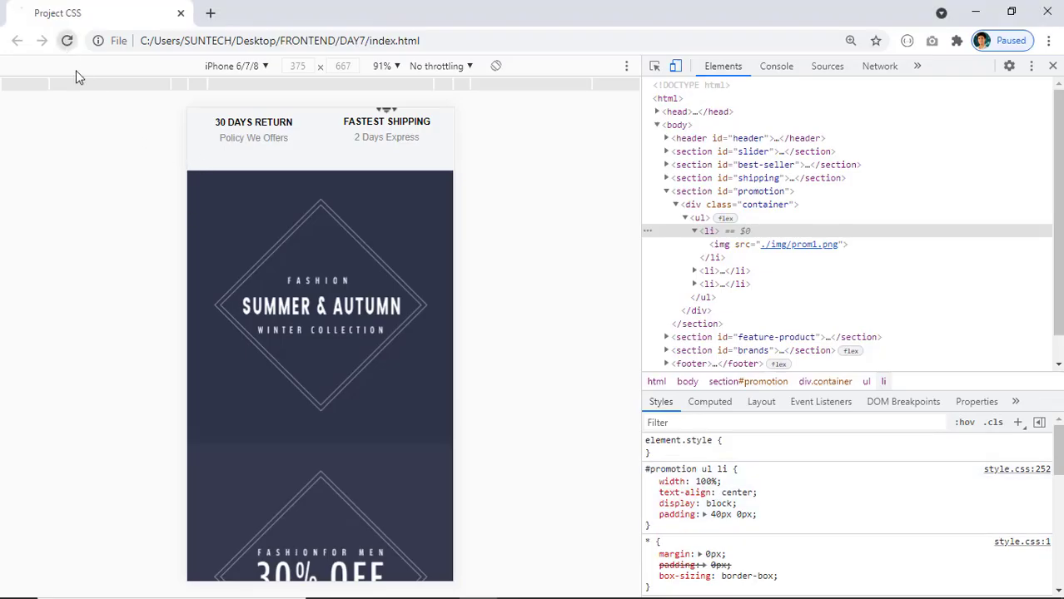
scroll(343, 361, "down", 4)
scroll(316, 265, "down", 3)
scroll(316, 265, "up", 1)
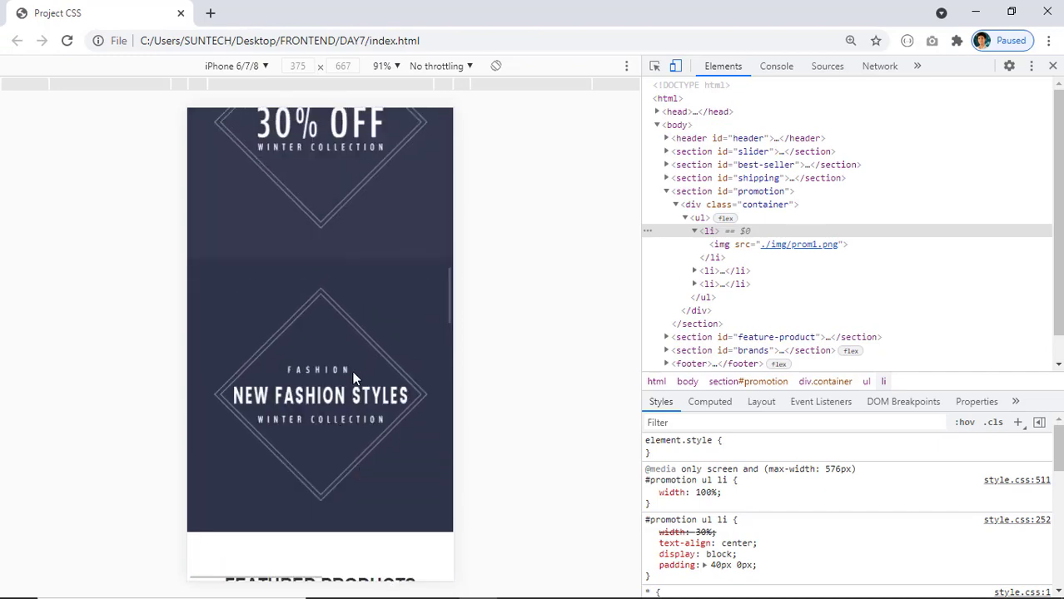
scroll(350, 375, "up", 1)
scroll(341, 268, "up", 2)
scroll(306, 355, "up", 4)
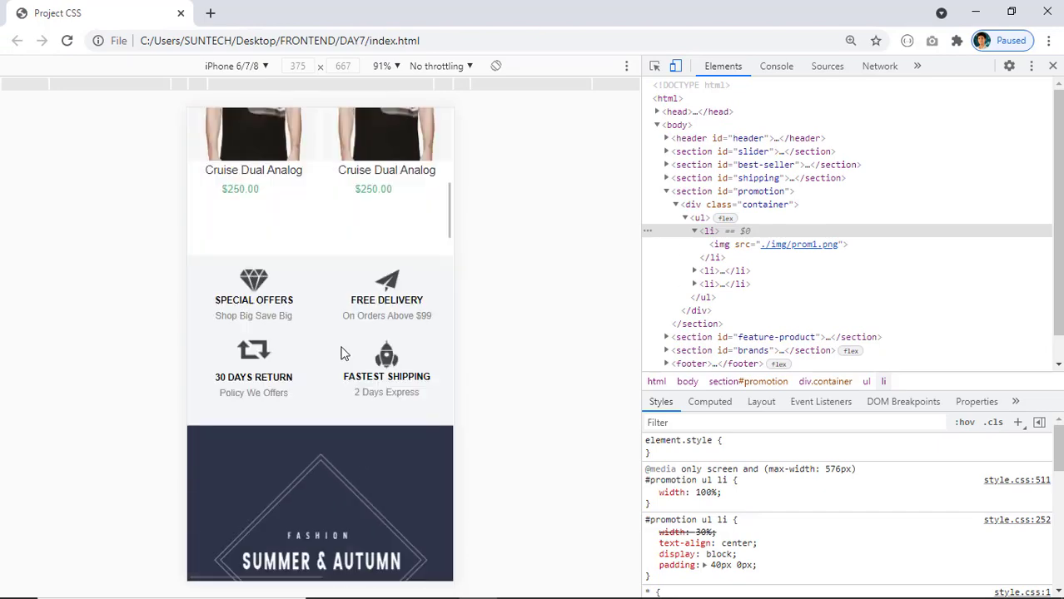
scroll(316, 350, "up", 4)
scroll(333, 333, "down", 6)
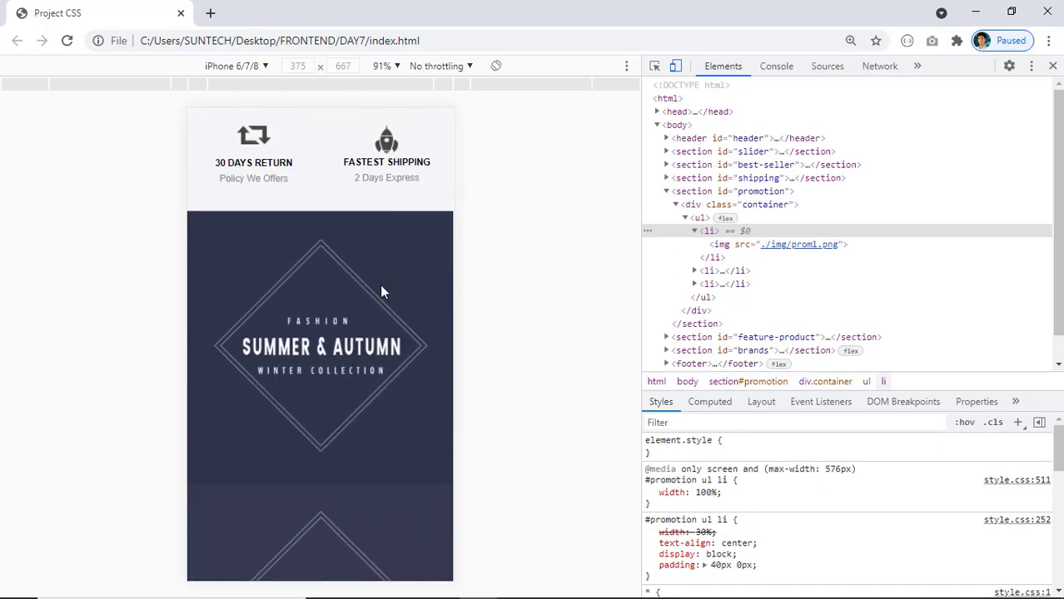
scroll(381, 292, "down", 5)
scroll(334, 262, "down", 1)
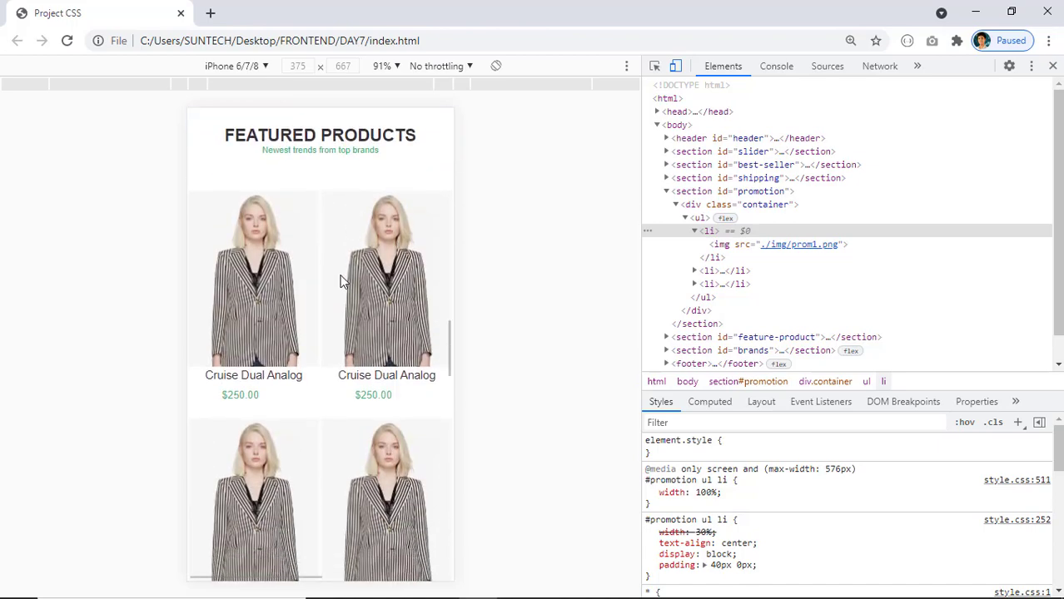
scroll(341, 250, "down", 1)
scroll(349, 204, "down", 1)
scroll(349, 188, "down", 1)
scroll(341, 195, "down", 1)
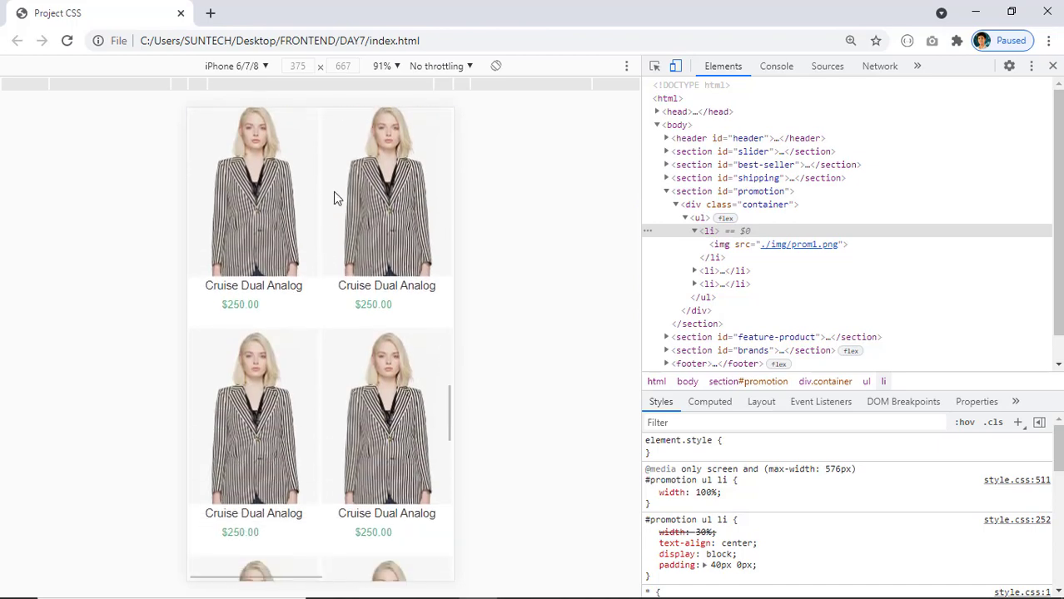
scroll(341, 267, "down", 2)
scroll(347, 299, "down", 1)
scroll(341, 290, "down", 1)
scroll(339, 293, "down", 2)
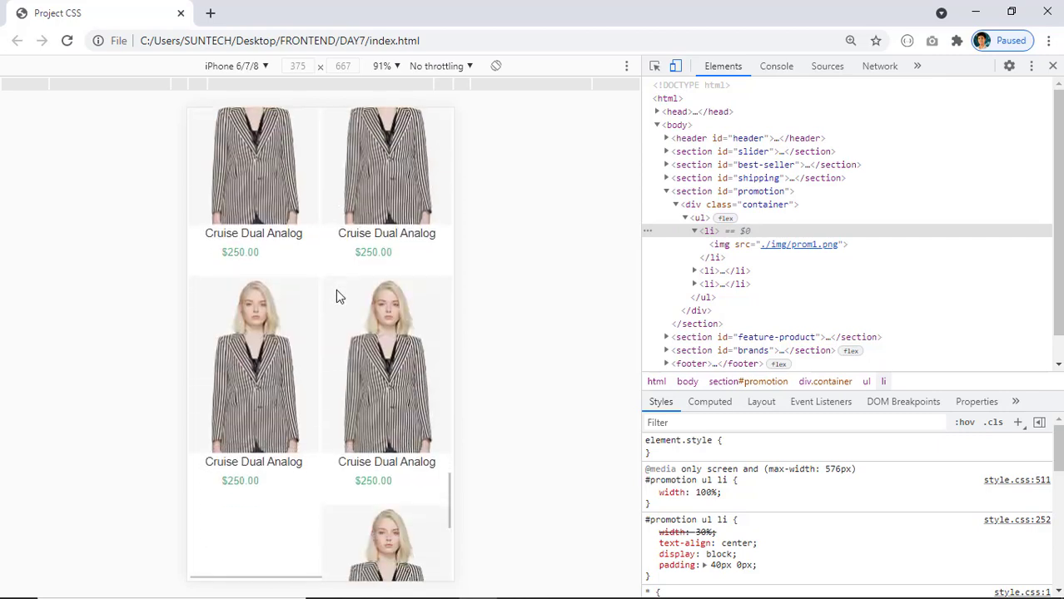
scroll(337, 291, "down", 2)
scroll(216, 171, "down", 2)
scroll(329, 242, "down", 2)
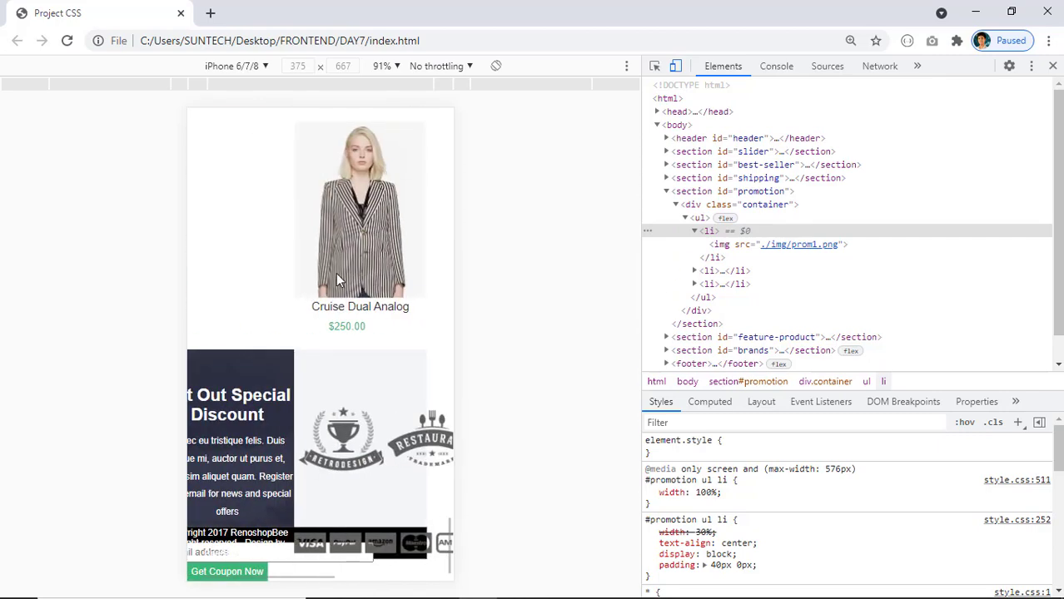
scroll(335, 272, "up", 2)
scroll(354, 208, "up", 2)
scroll(363, 455, "up", 2)
scroll(363, 455, "up", 3)
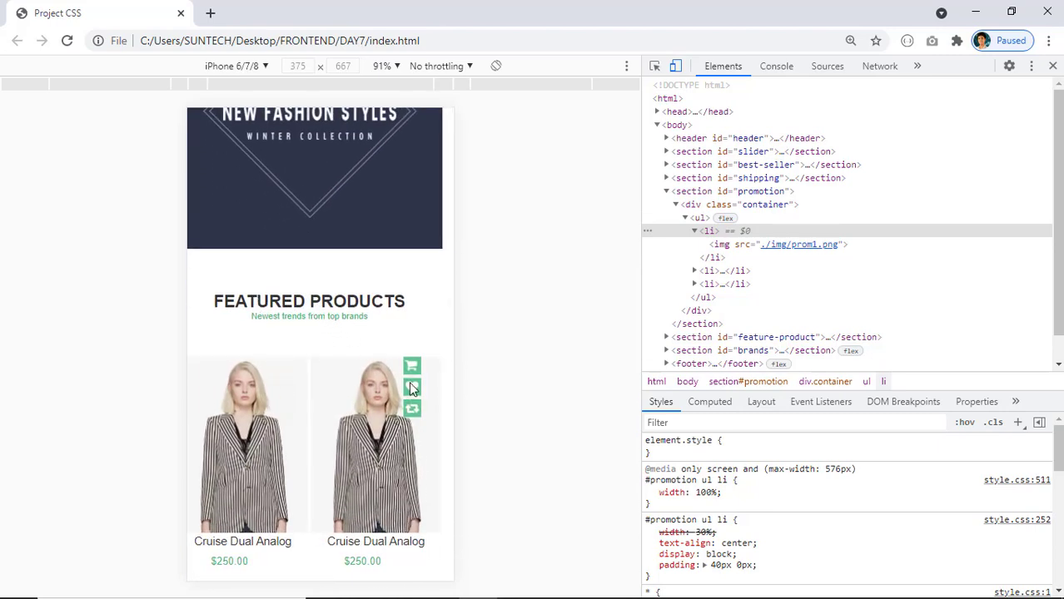
scroll(411, 388, "up", 1)
scroll(368, 373, "up", 5)
scroll(349, 366, "up", 3)
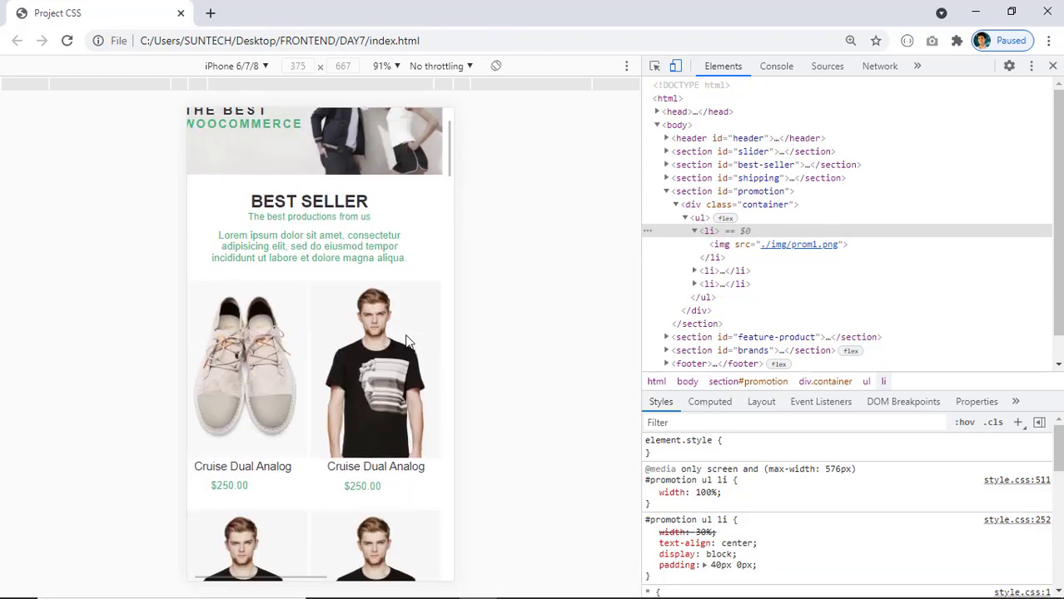
mouse_move(244, 366)
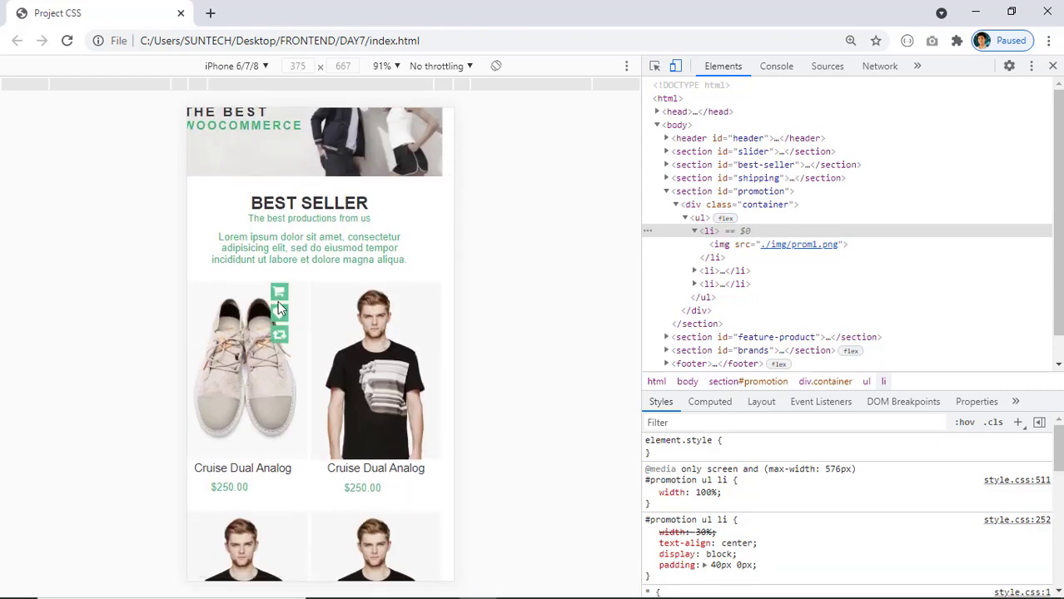
Inspect the Best Seller shoe image with the element picker, reloading the preview between attempts.
left_click(654, 65)
left_click(280, 312)
key("F5")
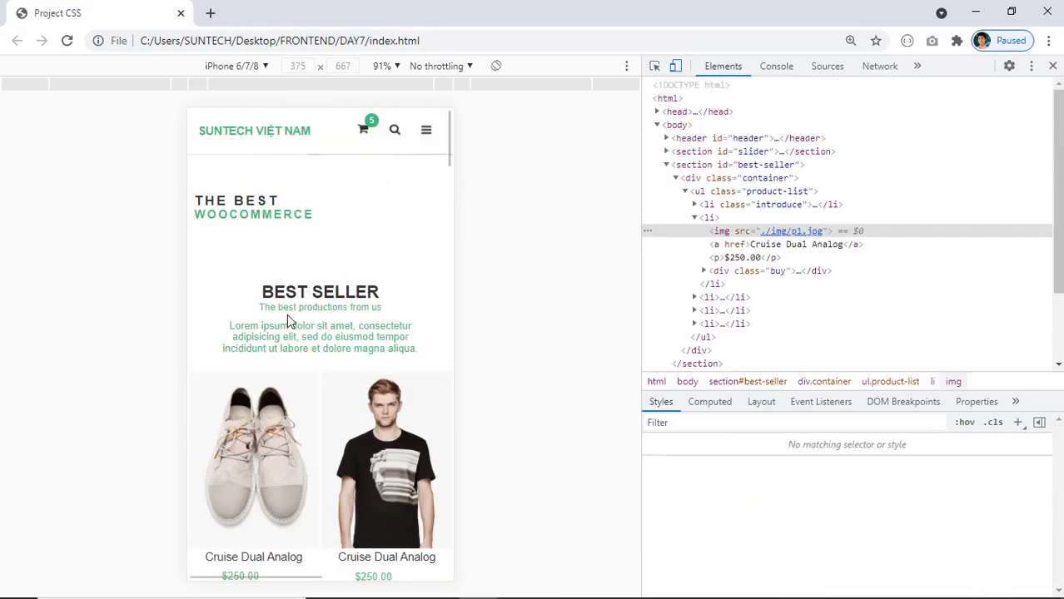
key("F5")
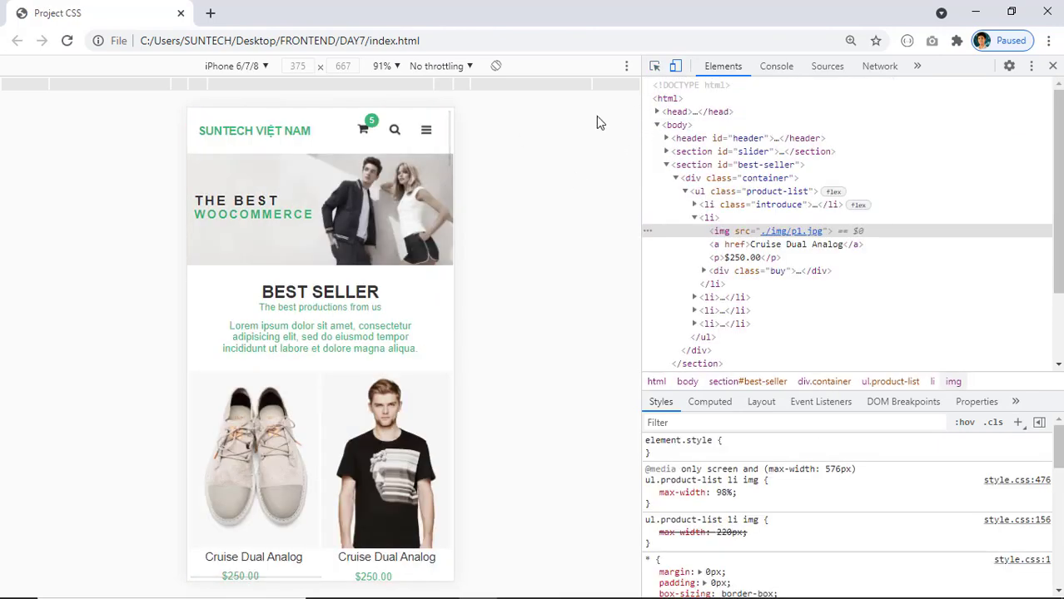
left_click(655, 67)
left_click(301, 406)
key("F5")
mouse_move(254, 453)
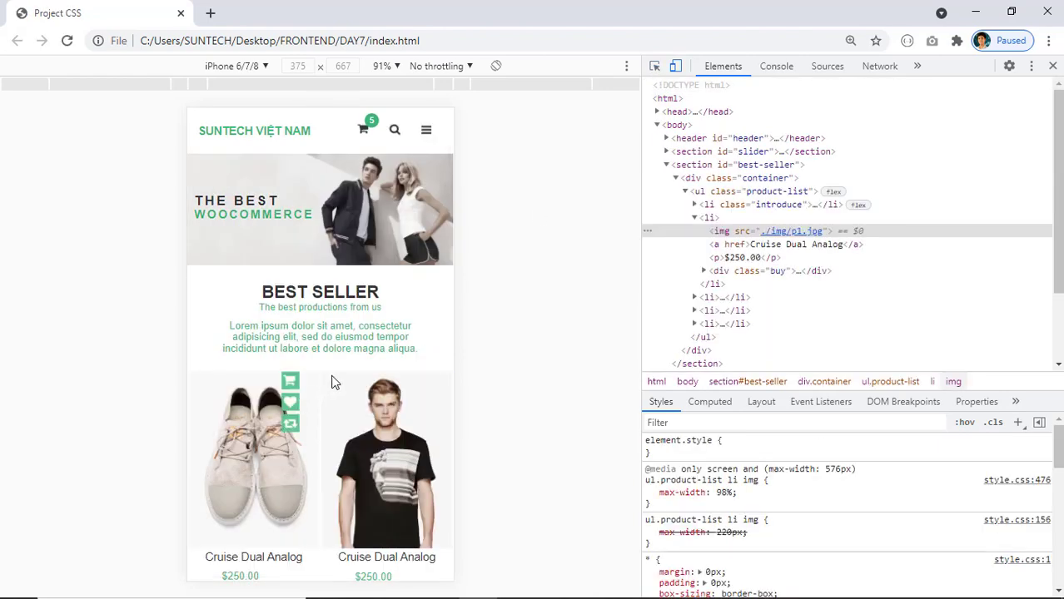
Trial right: 5px on the ul.product-list div.buy rule in Styles, then reload to discard it.
left_click(654, 67)
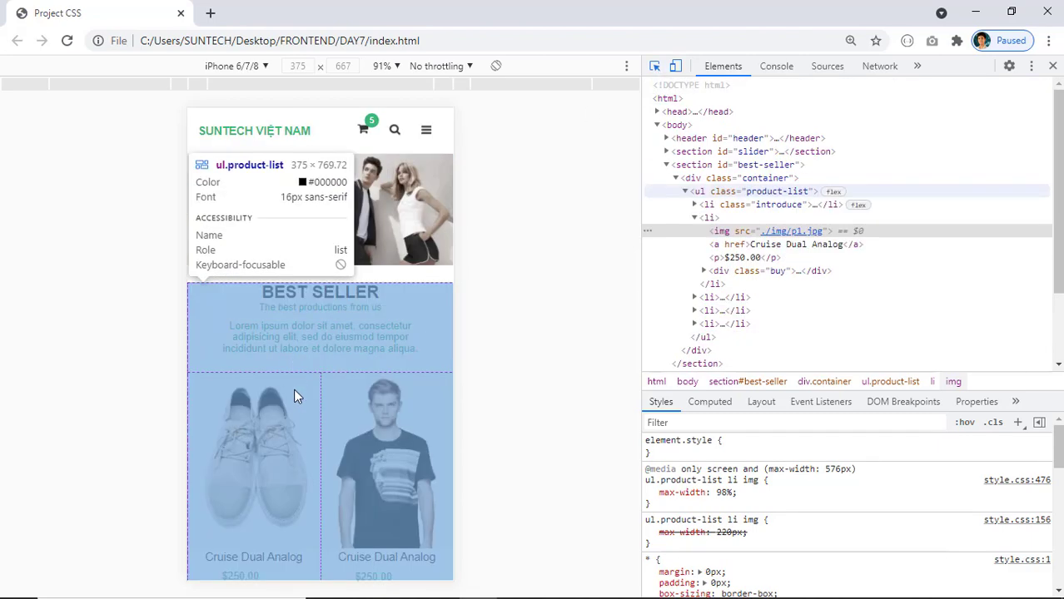
left_click(300, 411)
left_click(733, 270)
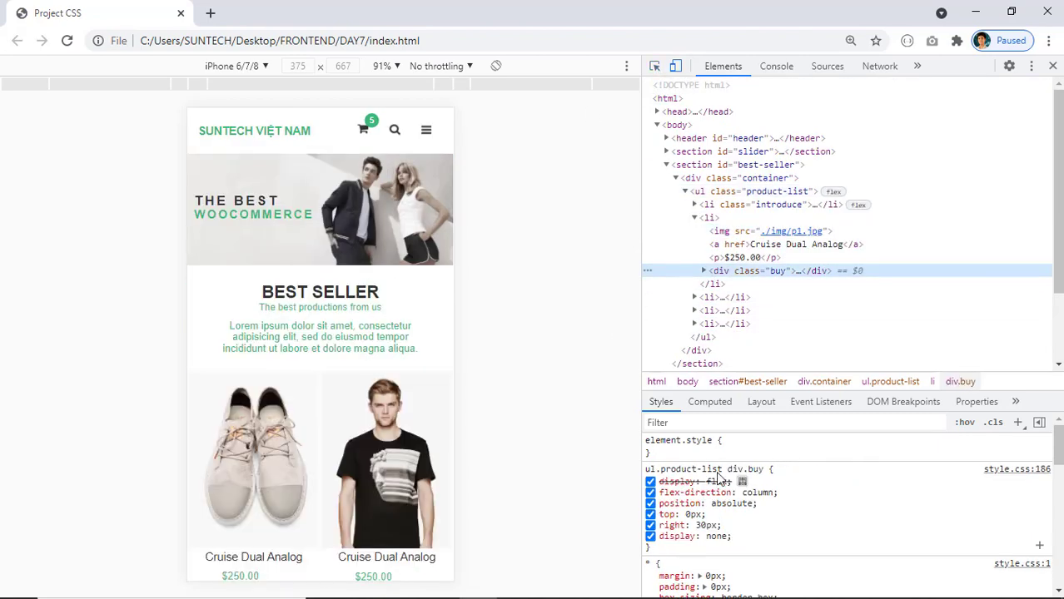
left_click(700, 526)
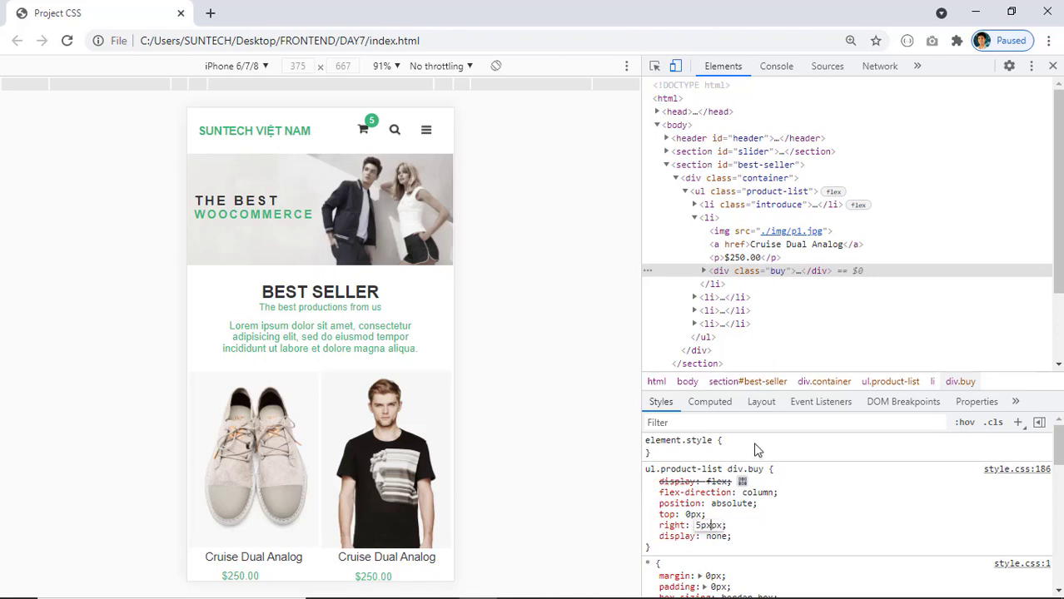
key("Tab")
key("Escape")
key("F5")
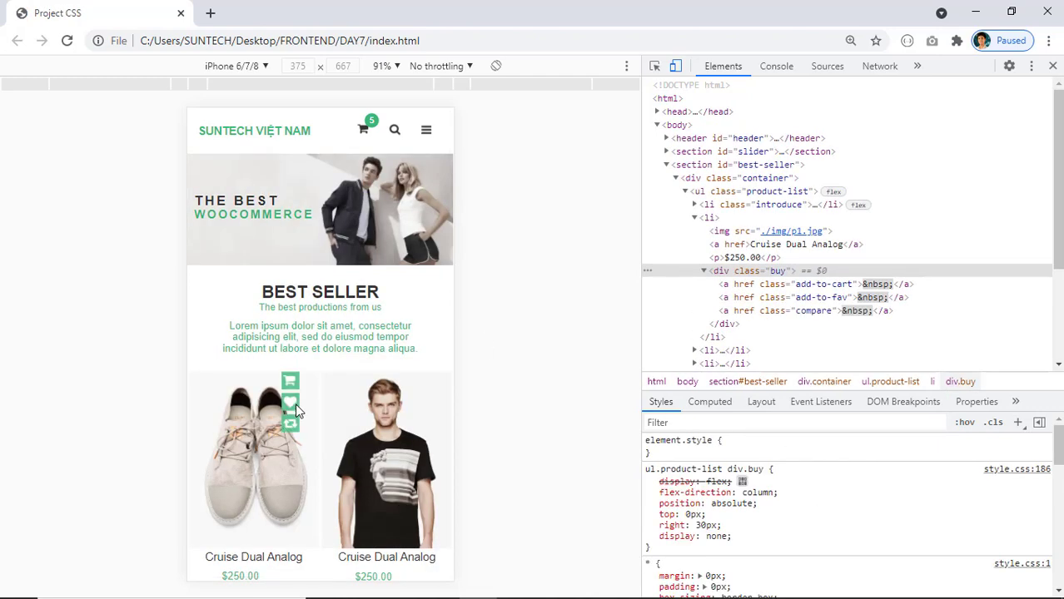
left_click(748, 470)
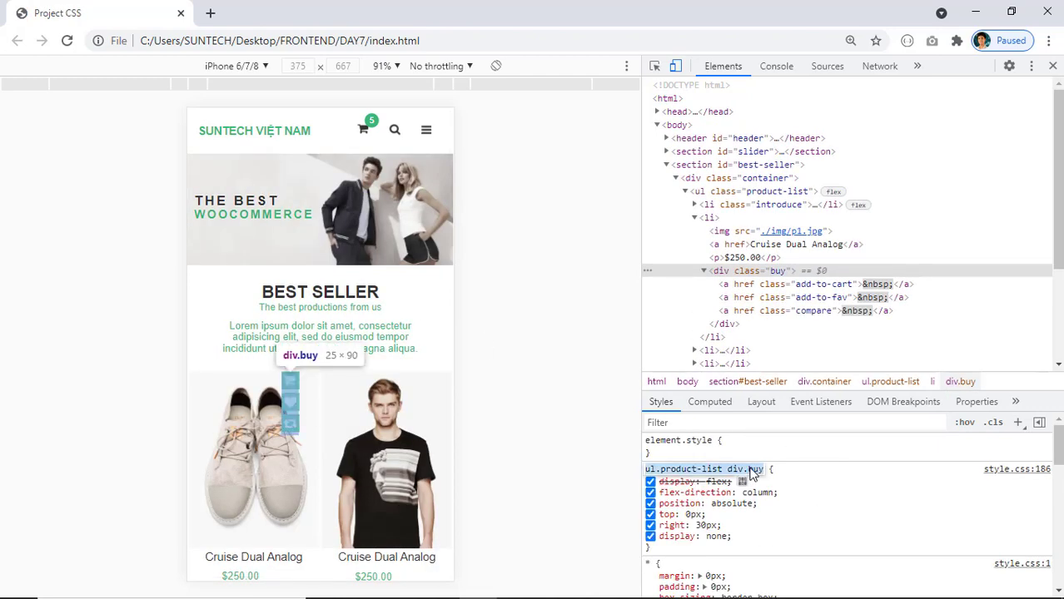
key("alt+Tab")
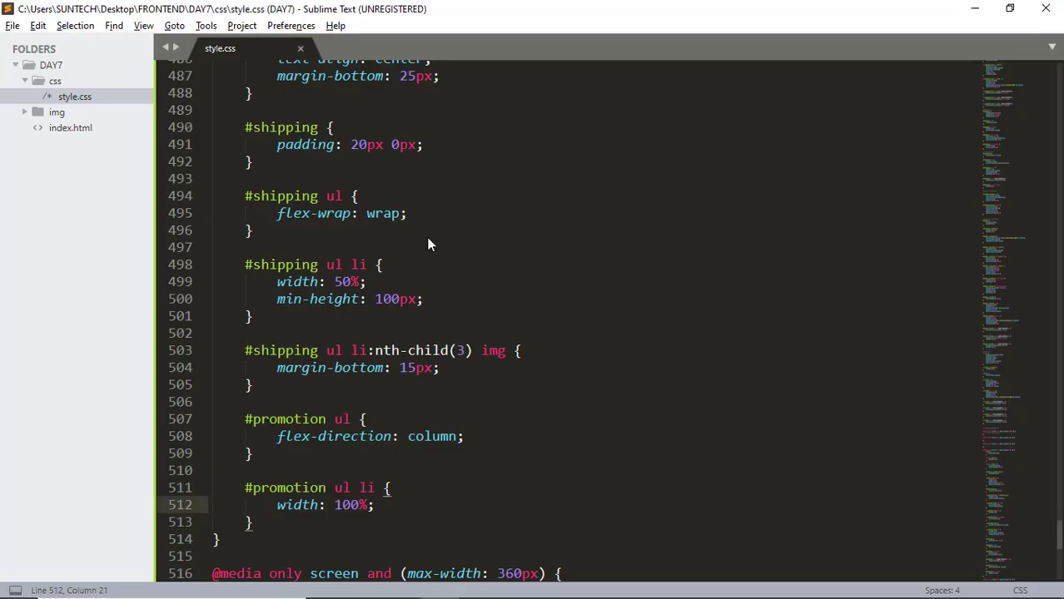
Start a new ul.product-list div.buy { rule below the ul.product-list li rule.
scroll(318, 270, "up", 2)
scroll(316, 270, "up", 2)
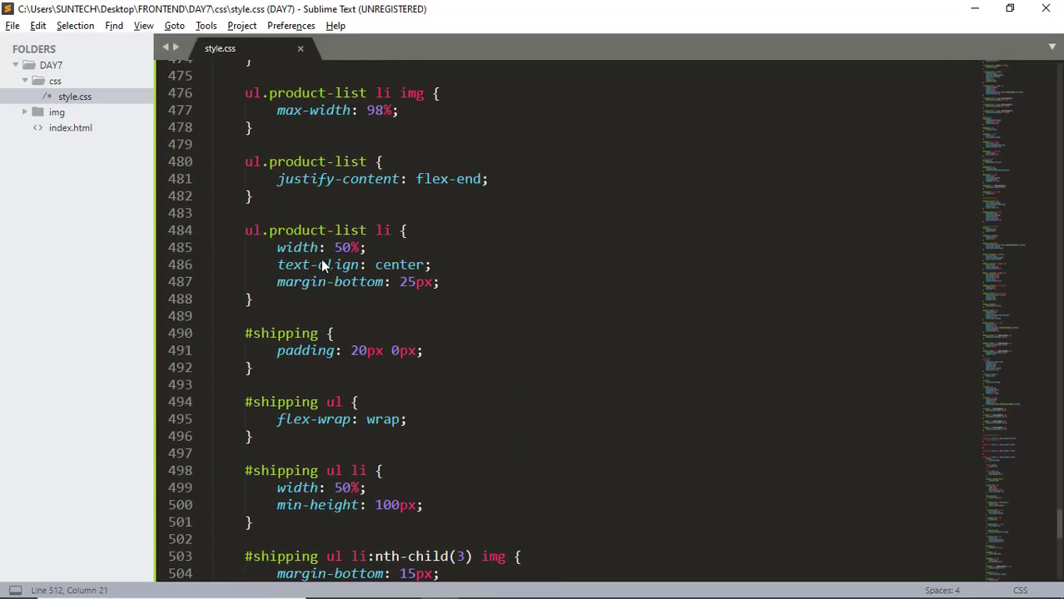
scroll(320, 265, "up", 1)
scroll(317, 272, "down", 1)
left_click(292, 304)
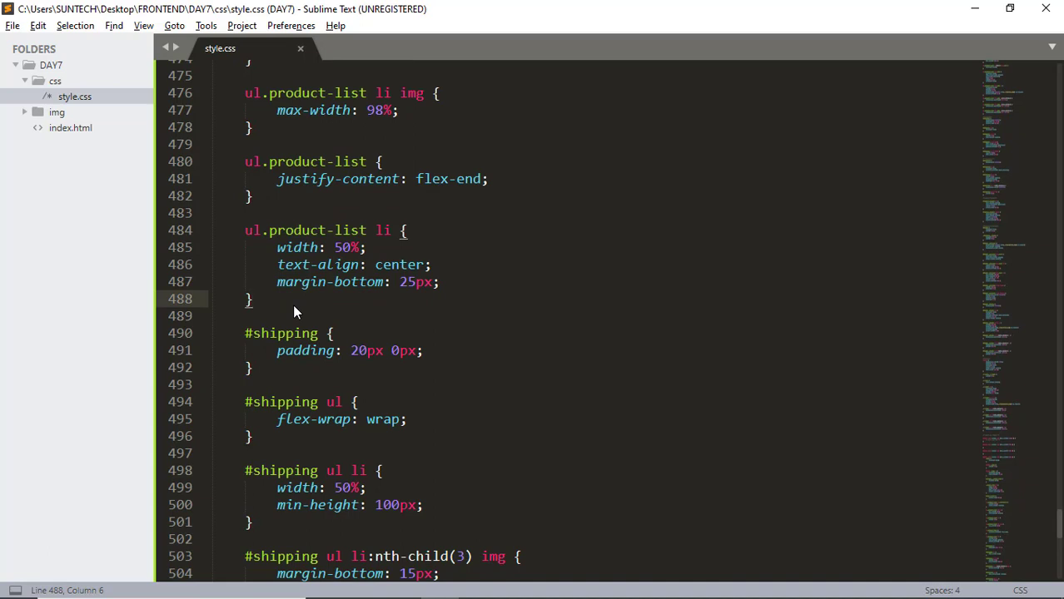
key("Return")
key("Return")
type("ul.product-list div.buy {")
key("Return")
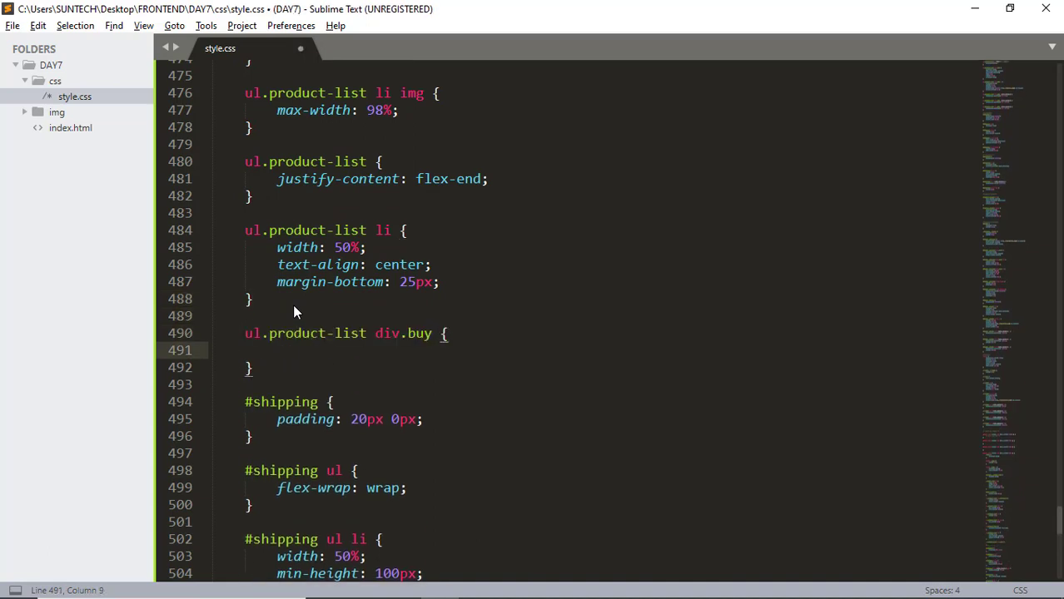
Give the div.buy rule right: 5px and save style.css.
key("BackSpace")
type("r")
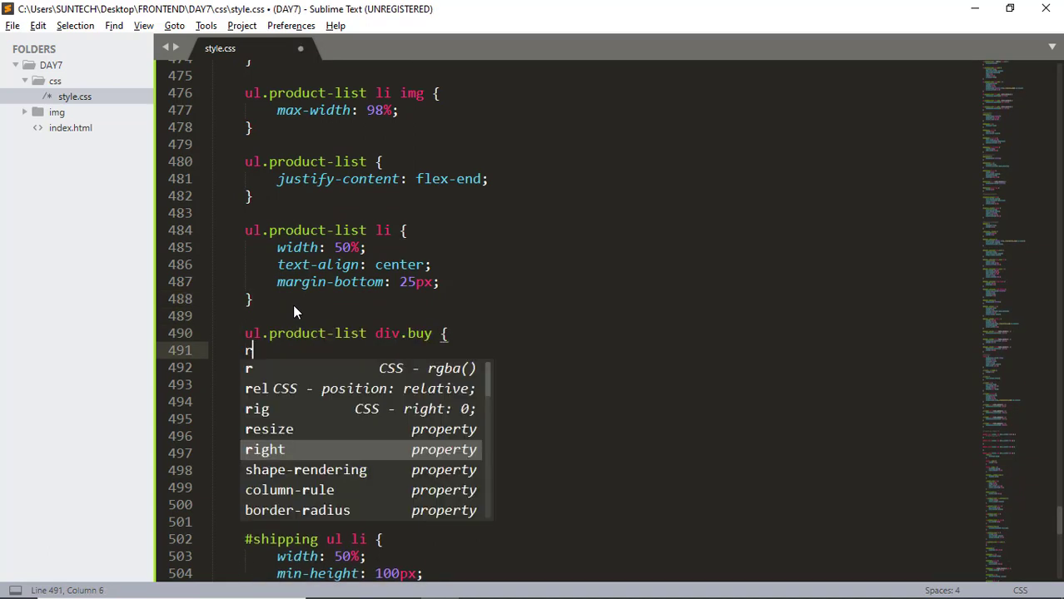
key("BackSpace")
key("Tab")
type("ri")
key("Return")
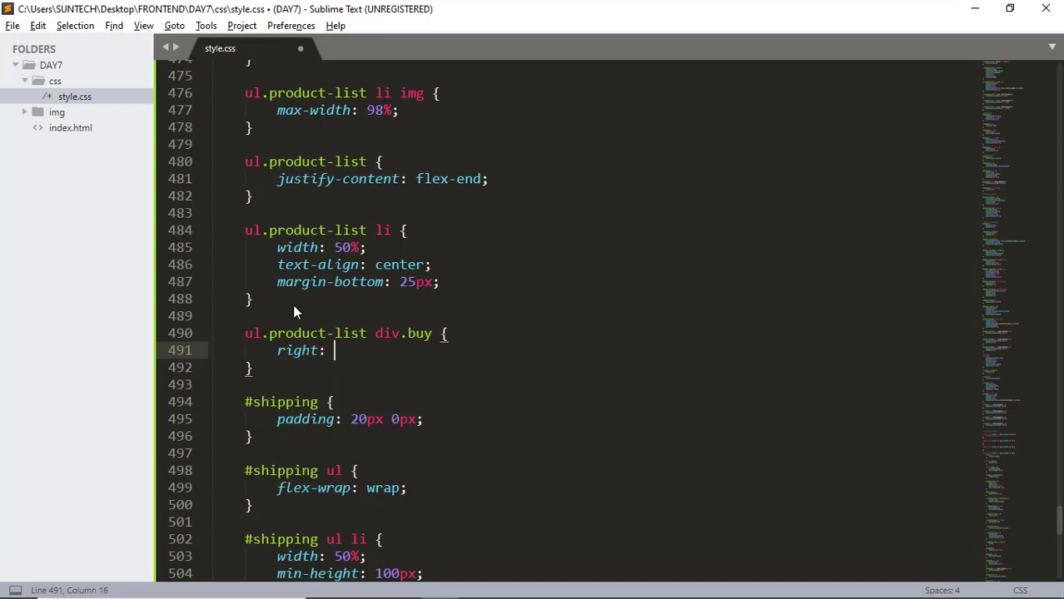
type("5px;")
key("ctrl+s")
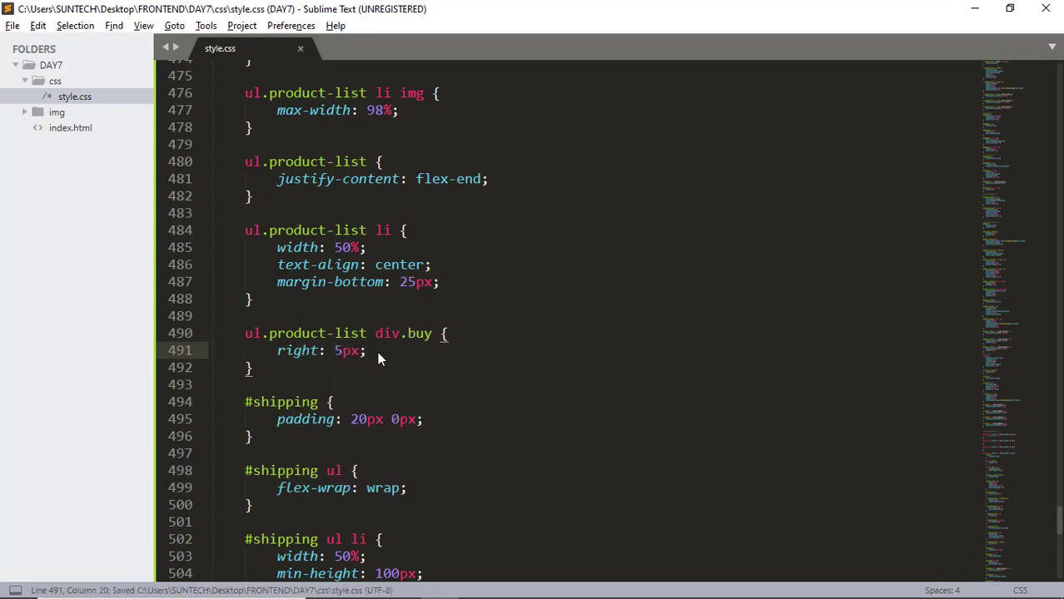
key("alt+Tab")
Reload the preview to apply the 5px offset and scroll down the mobile page.
left_click(67, 40)
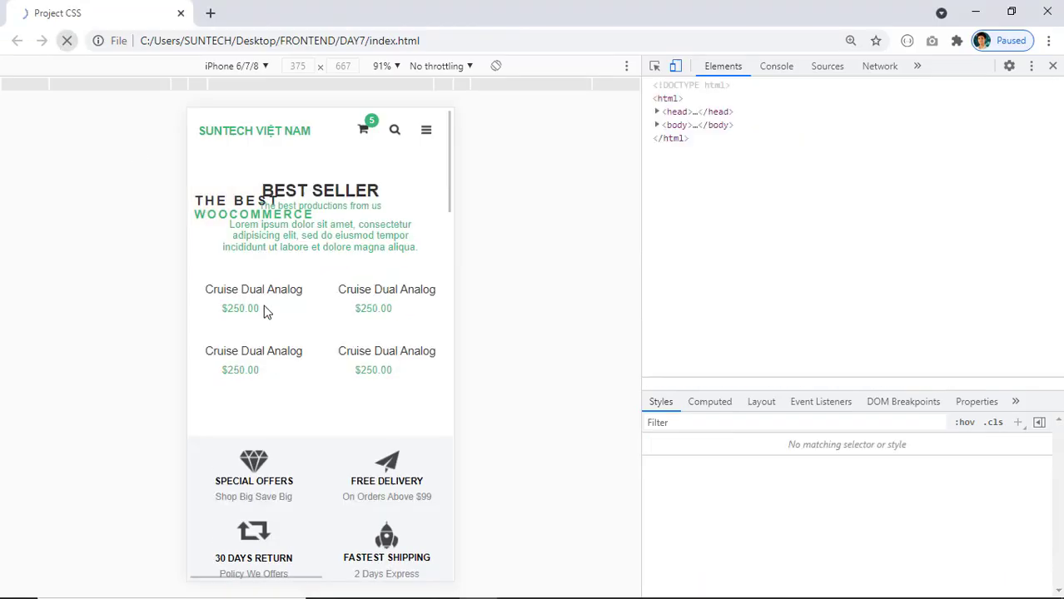
mouse_move(385, 466)
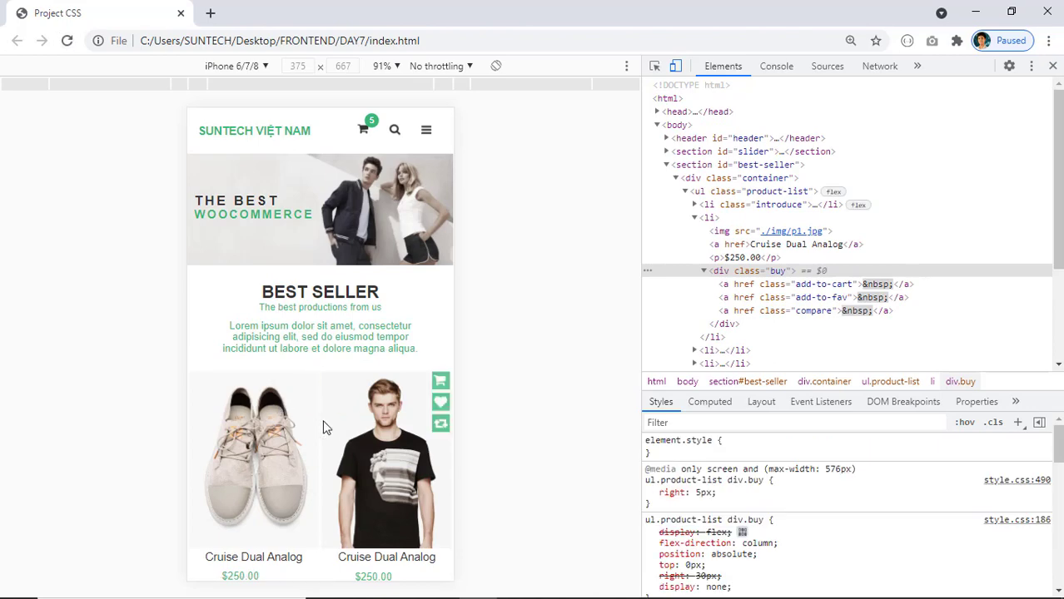
scroll(282, 412, "down", 5)
scroll(282, 408, "down", 5)
scroll(317, 396, "down", 5)
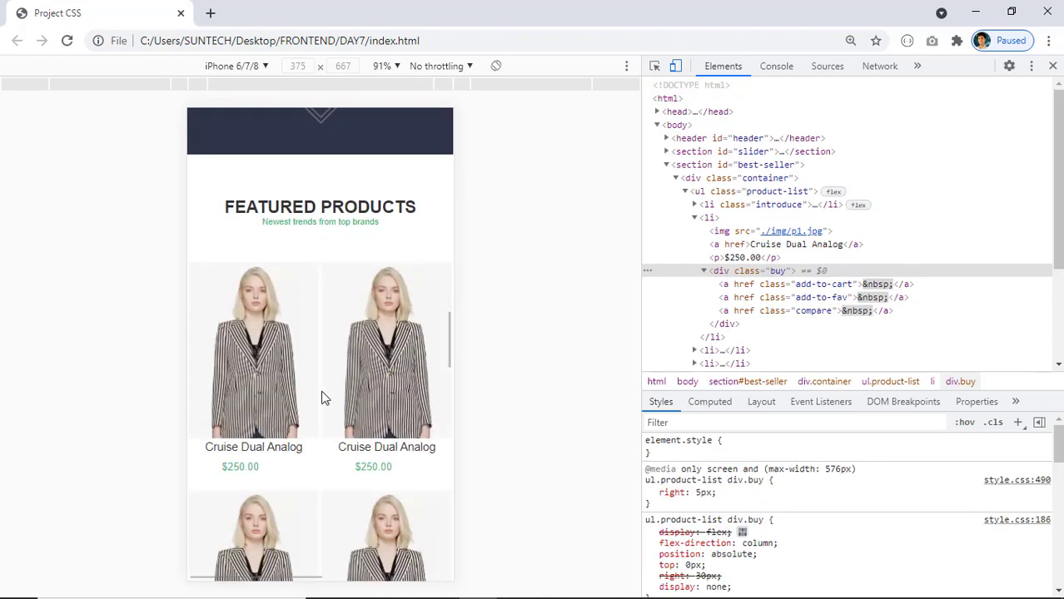
scroll(320, 403, "down", 2)
scroll(319, 402, "down", 3)
scroll(318, 399, "down", 2)
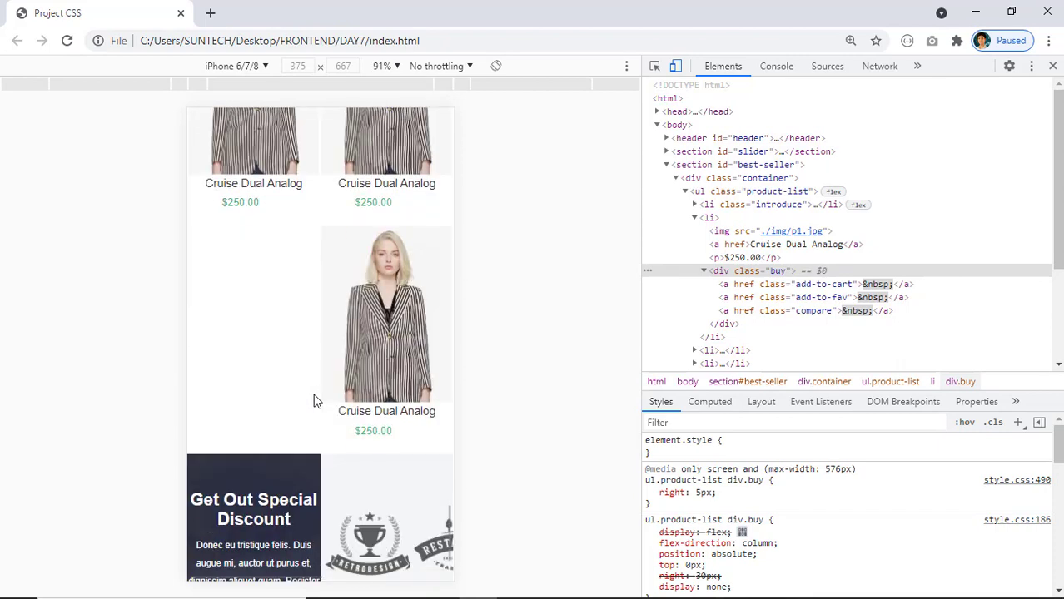
scroll(283, 388, "down", 1)
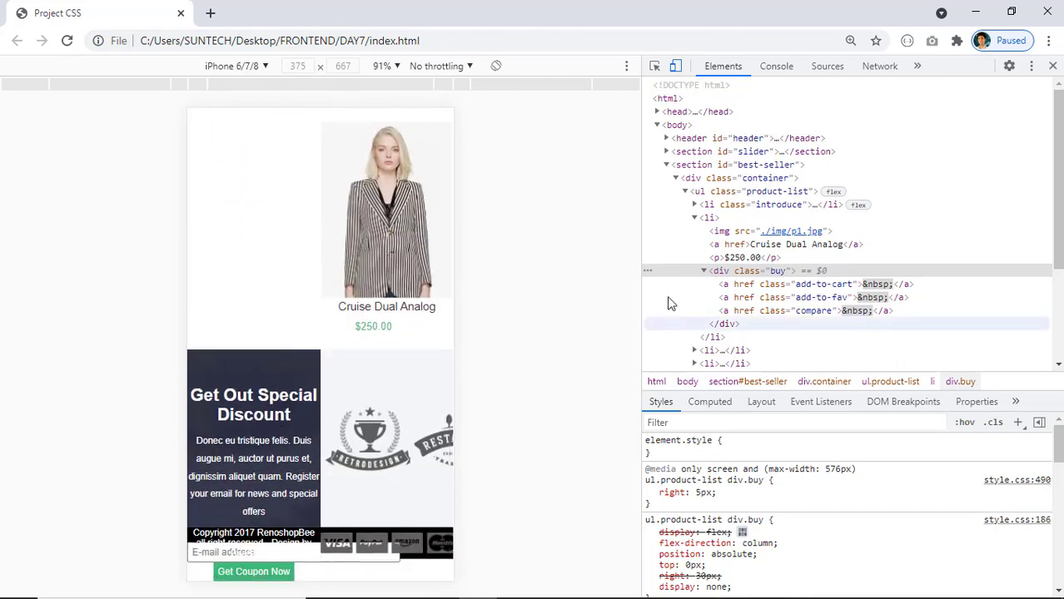
scroll(730, 262, "down", 4)
Select the shipping and featured products sections in Elements, then scroll to the discount area.
left_click(716, 283)
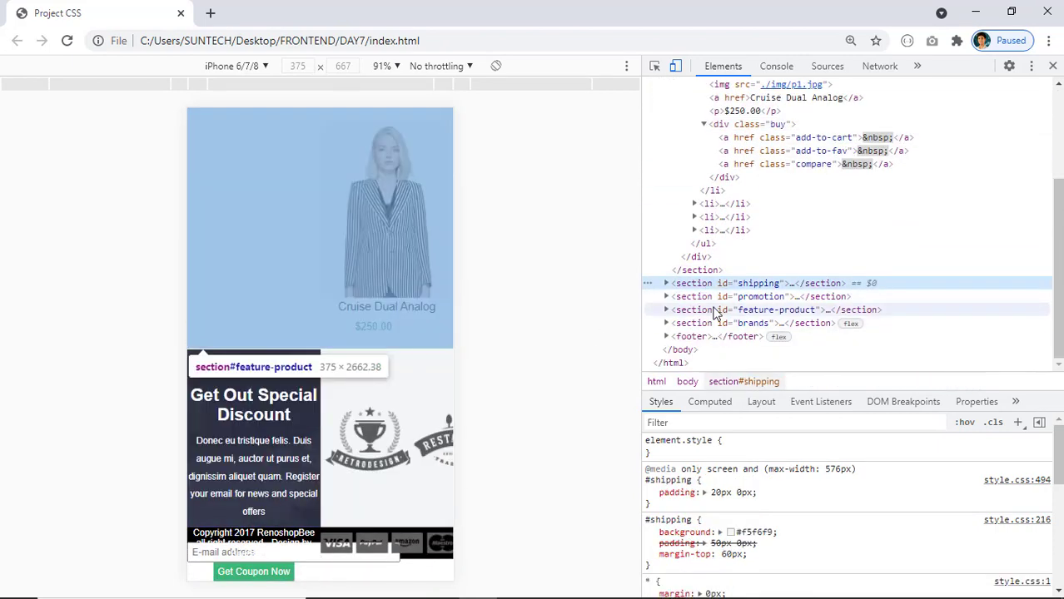
left_click(699, 310)
scroll(423, 309, "up", 5)
scroll(336, 304, "up", 1)
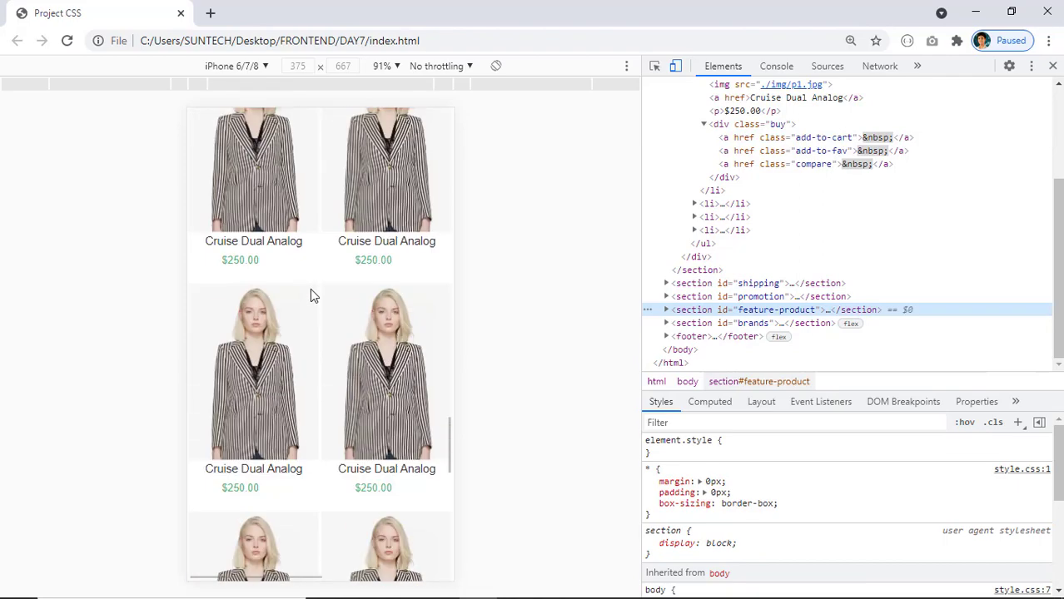
scroll(310, 288, "up", 3)
scroll(310, 288, "up", 2)
scroll(303, 291, "down", 3)
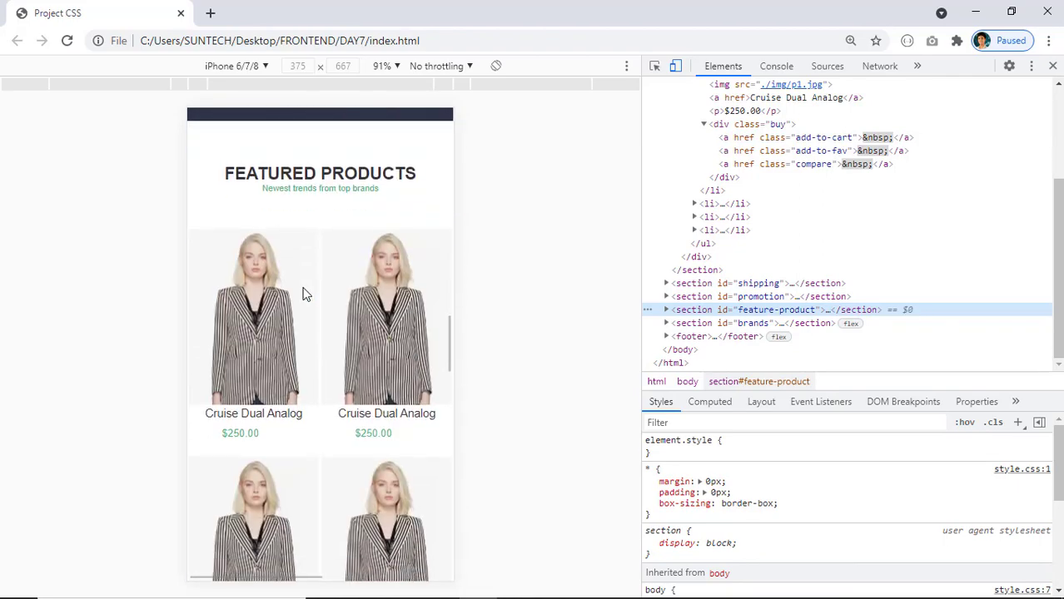
scroll(313, 365, "up", 1)
scroll(318, 300, "down", 5)
scroll(258, 269, "down", 1)
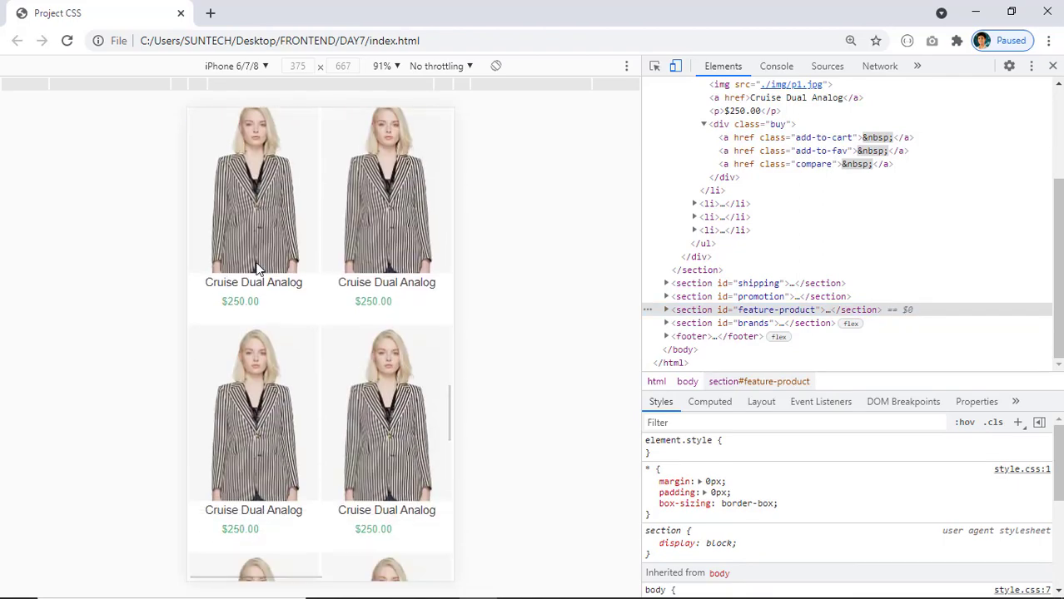
scroll(374, 421, "down", 1)
scroll(339, 421, "down", 3)
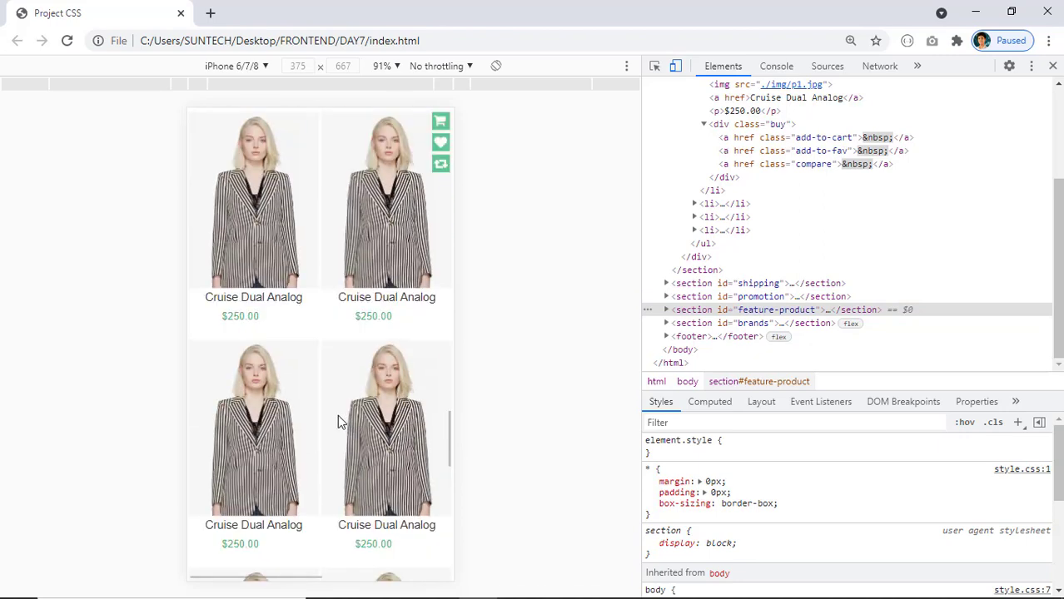
scroll(333, 408, "down", 3)
scroll(300, 379, "down", 3)
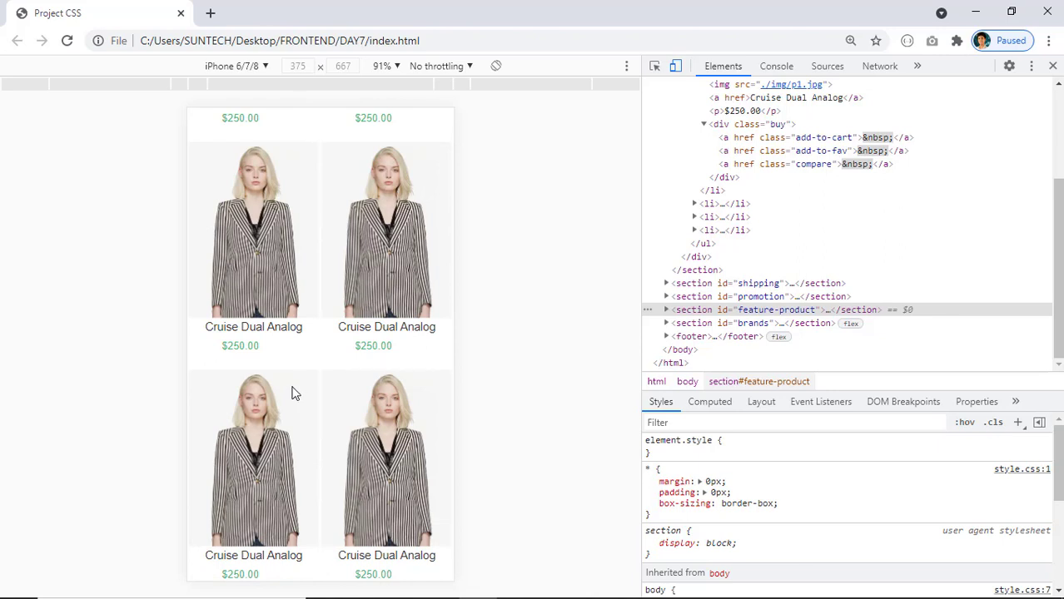
scroll(292, 392, "down", 3)
scroll(292, 392, "down", 2)
scroll(292, 392, "down", 1)
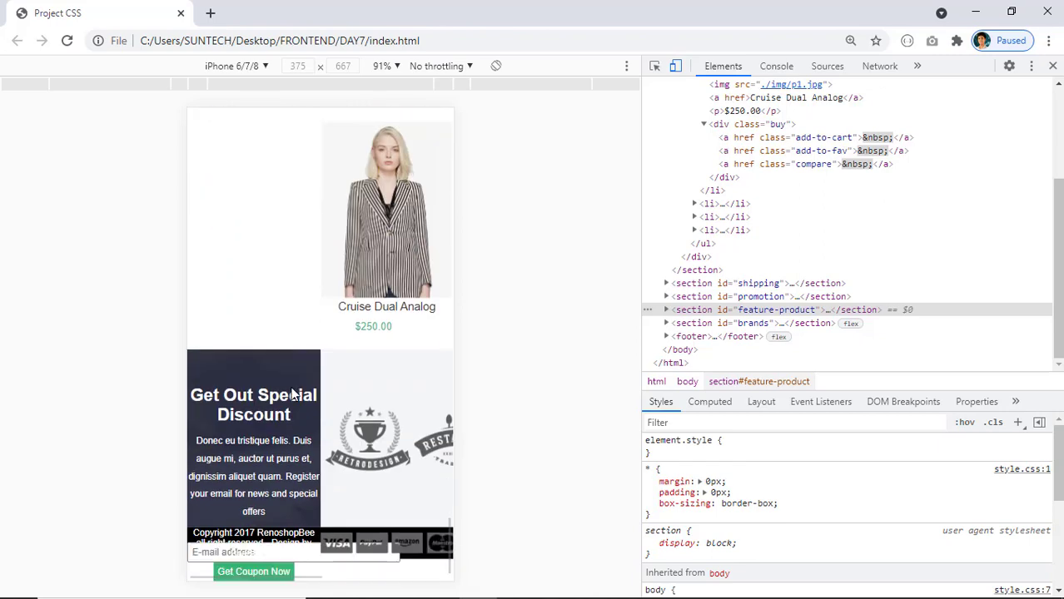
Inspect the brands and discount blocks to find the shared .discount, .brands width: 50% rule.
left_click(666, 323)
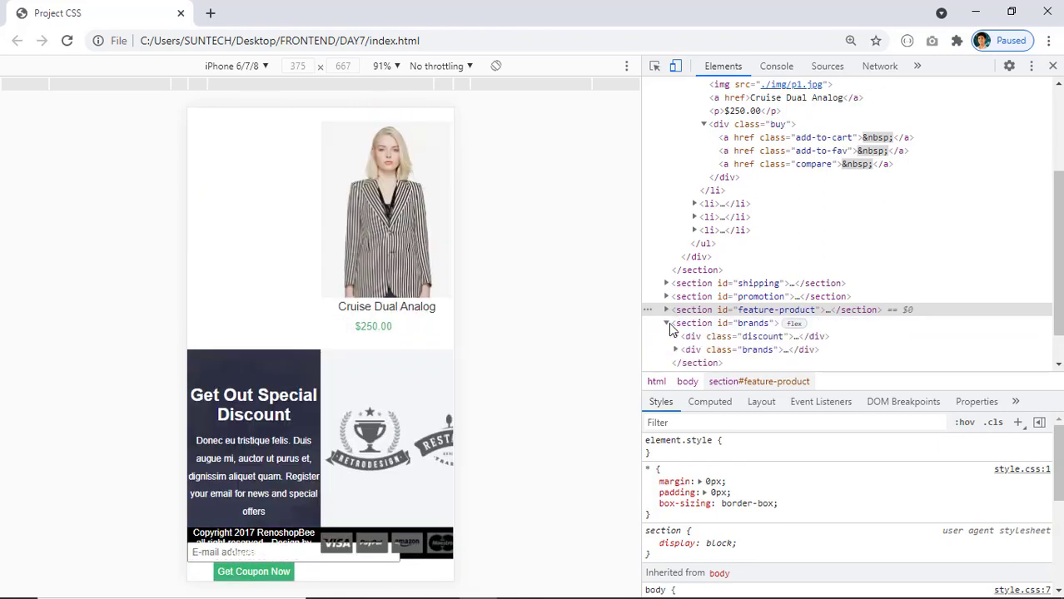
left_click(682, 328)
left_click(721, 338)
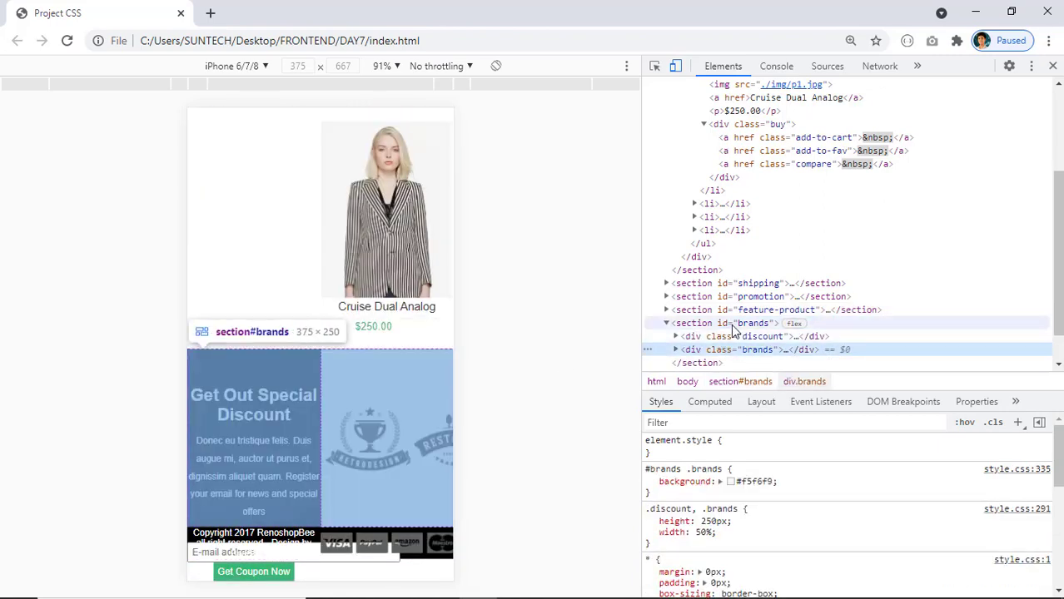
left_click(745, 325)
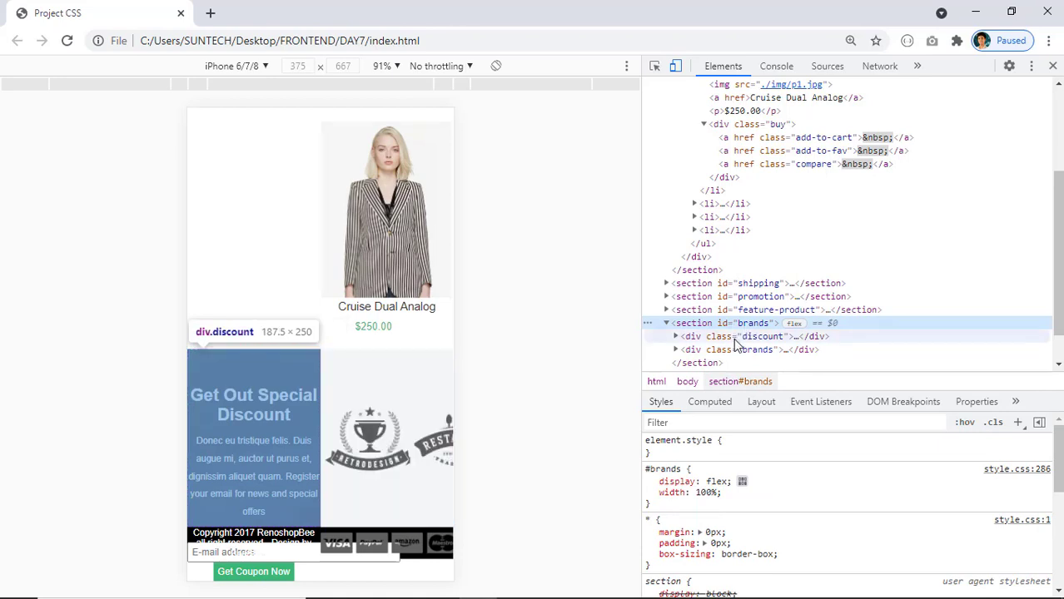
left_click(737, 340)
left_click(740, 325)
left_click(743, 336)
left_click(741, 325)
left_click(741, 338)
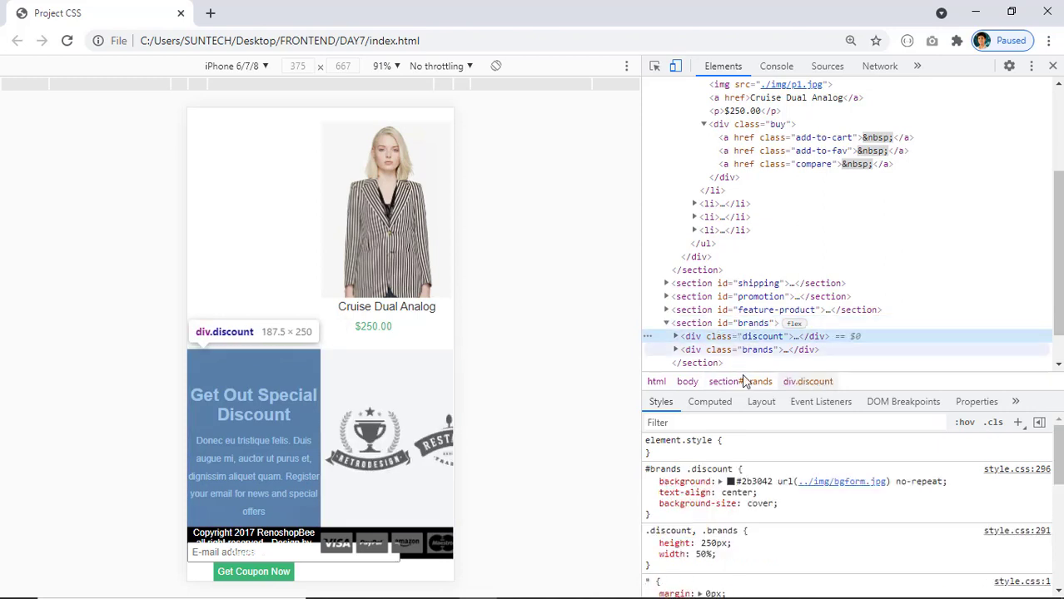
left_click(702, 471)
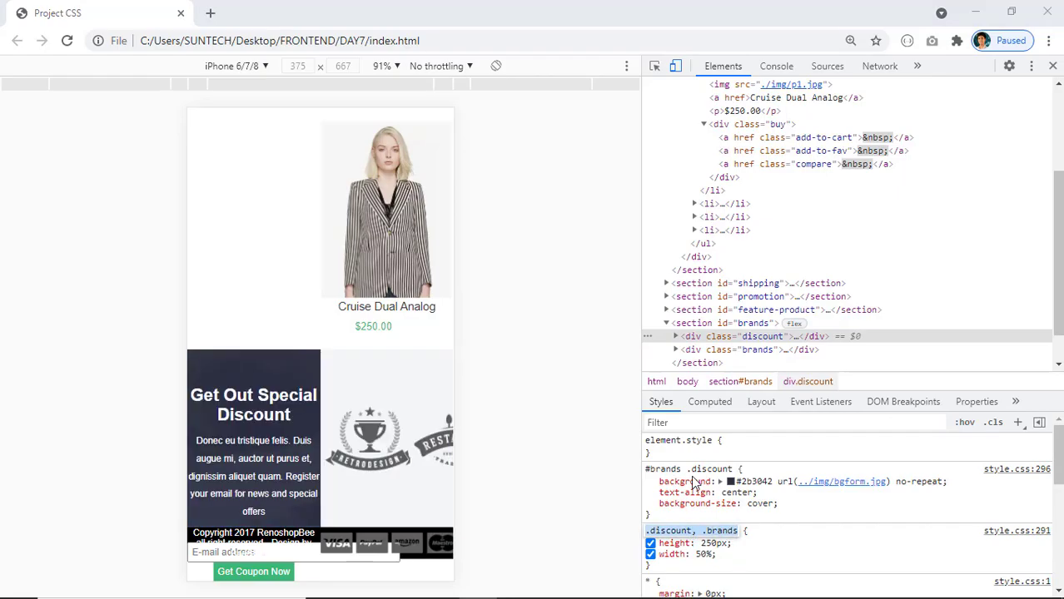
Add .discount, .brands { width: 100%; } to the 576px media query and save style.css.
key("alt+Tab")
scroll(442, 393, "down", 6)
scroll(363, 407, "down", 4)
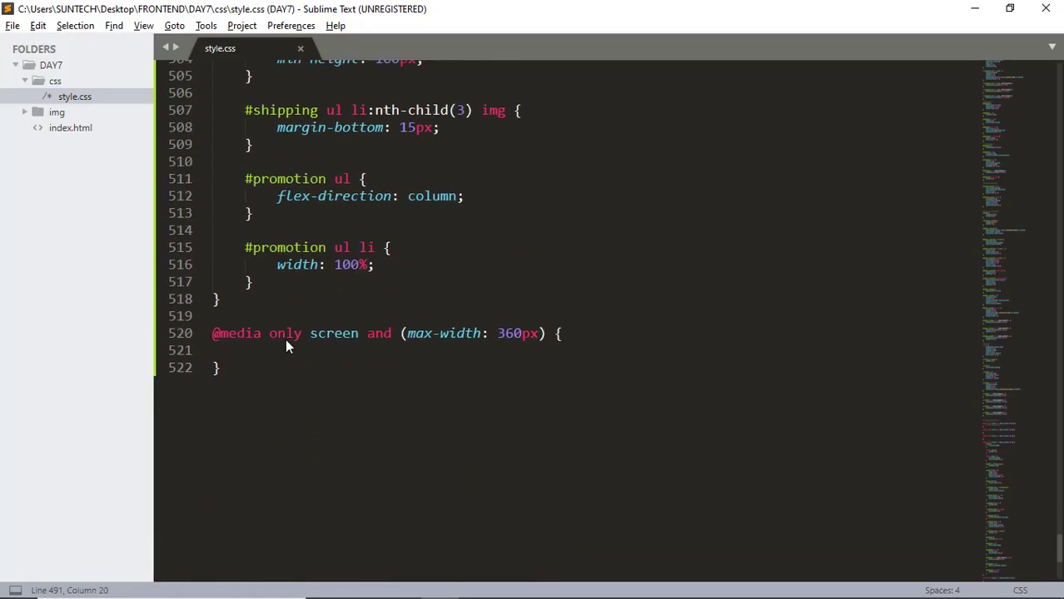
left_click(276, 289)
key("Return")
key("Return")
type(".discount, .brands {")
key("Return")
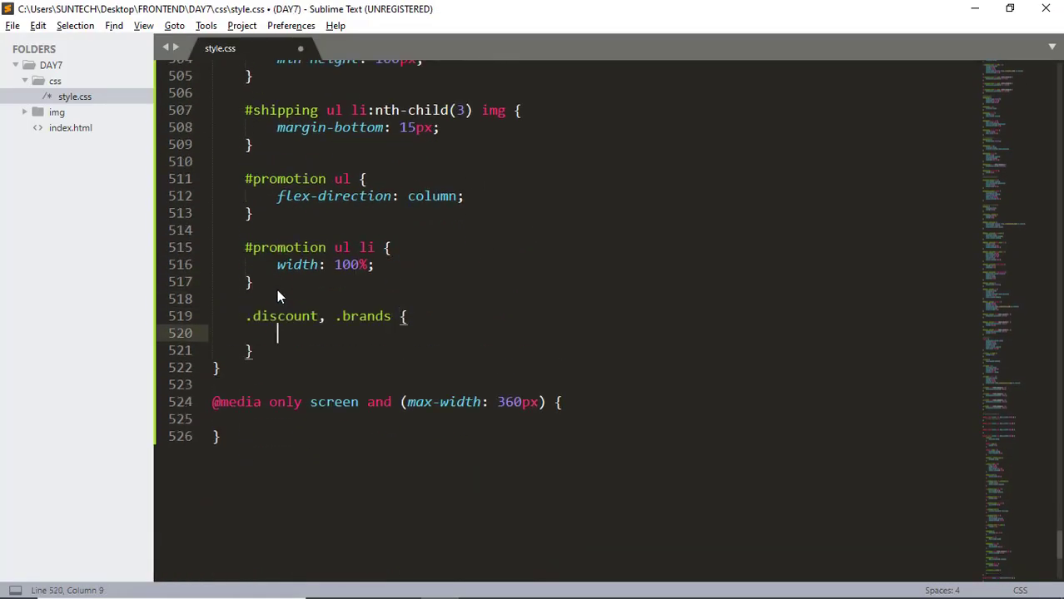
type("w")
key("Tab")
type("100%;")
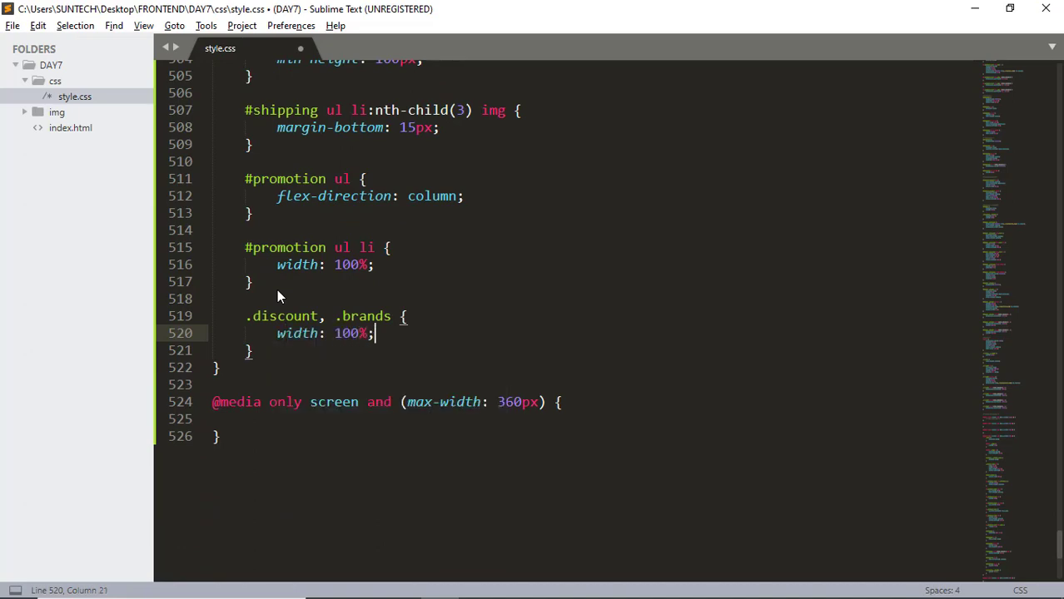
key("ctrl+s")
key("alt+Tab")
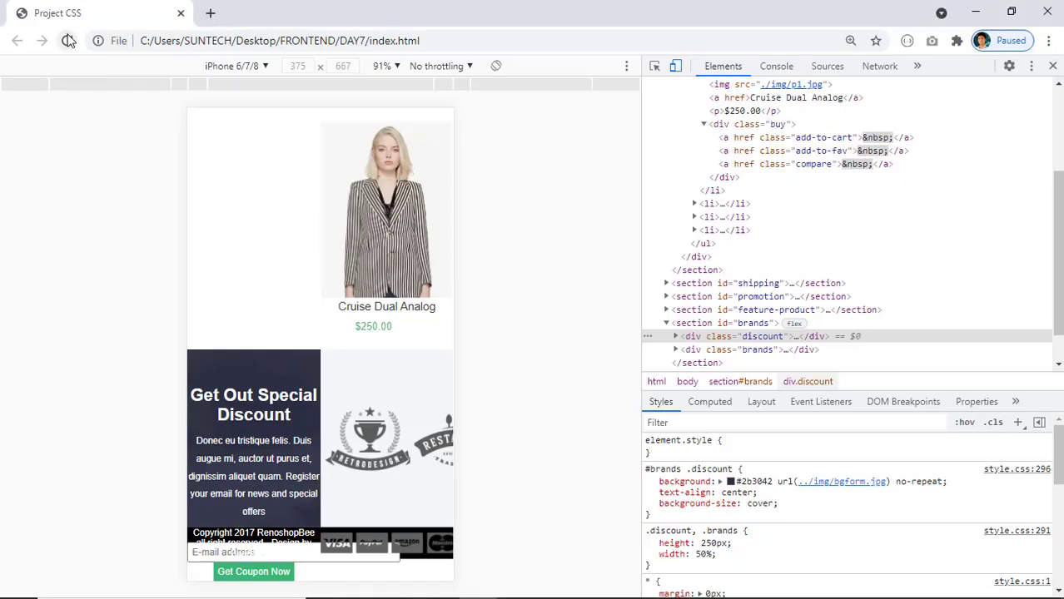
Reload the mobile preview to see the discount block at full width.
left_click(68, 41)
scroll(328, 400, "down", 10)
scroll(337, 249, "down", 5)
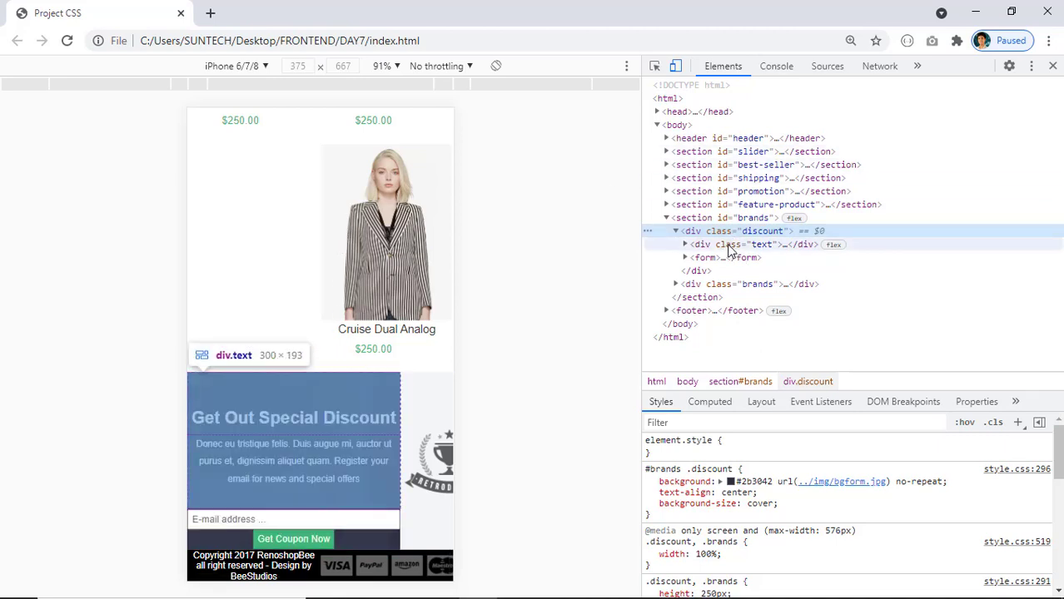
Inspect div.brands, div.discount and section#brands styles to check the side-by-side flex layout.
left_click(723, 284)
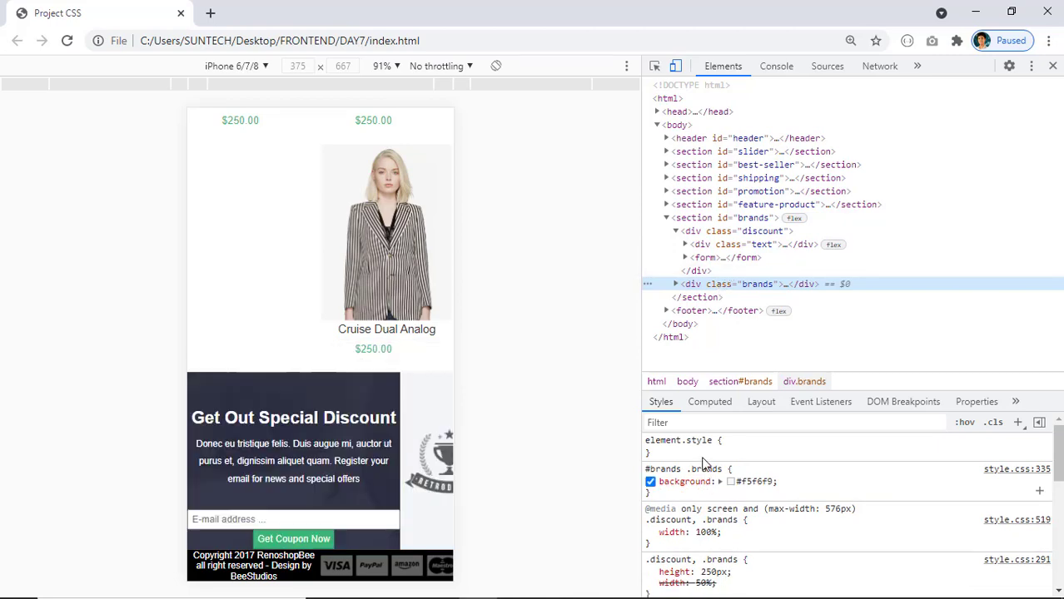
left_click(718, 239)
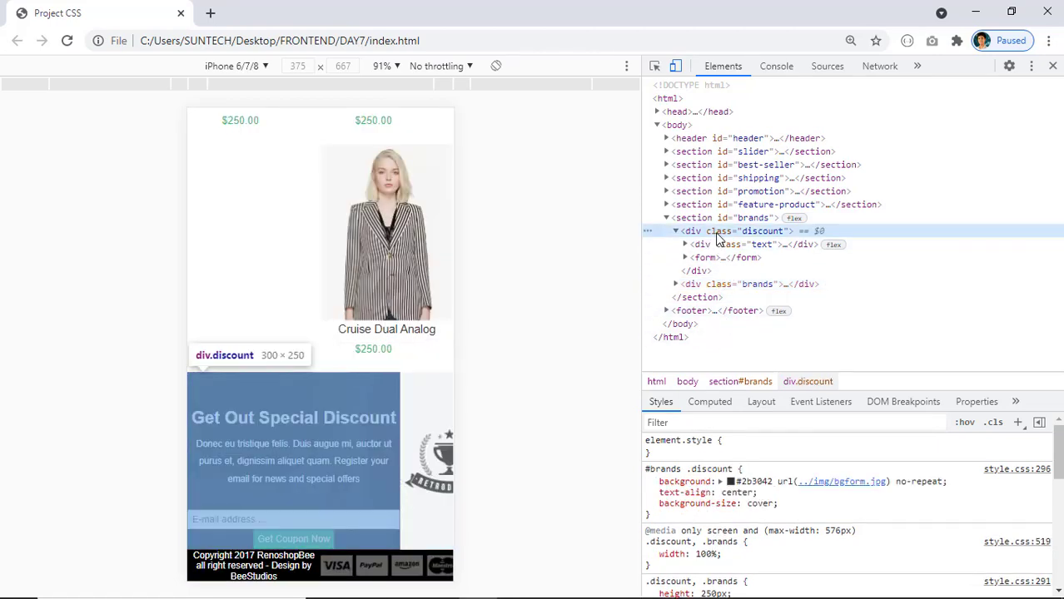
key("alt+Tab")
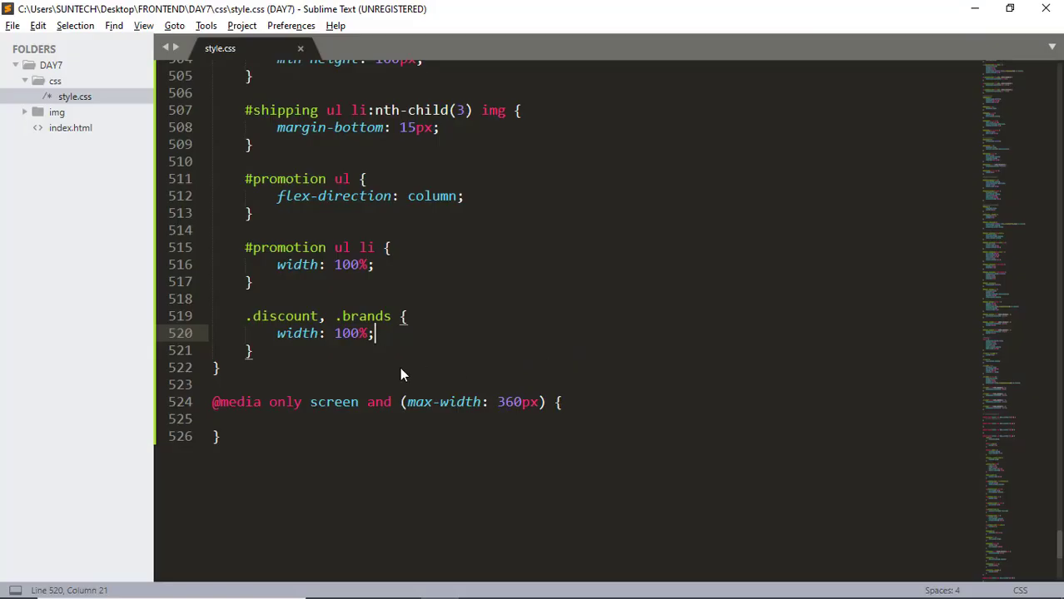
key("alt+Tab")
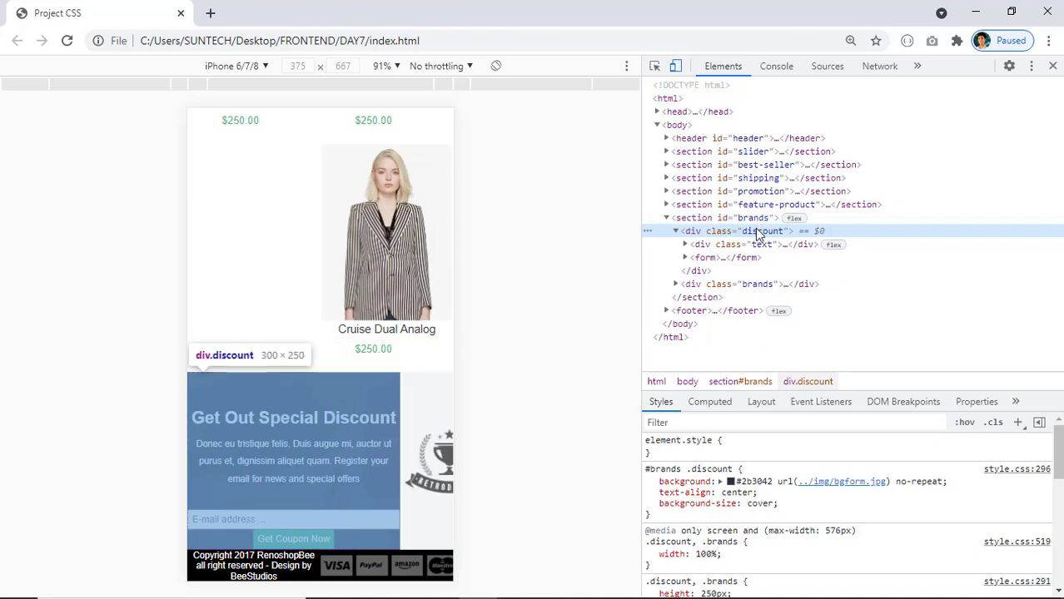
left_click(676, 231)
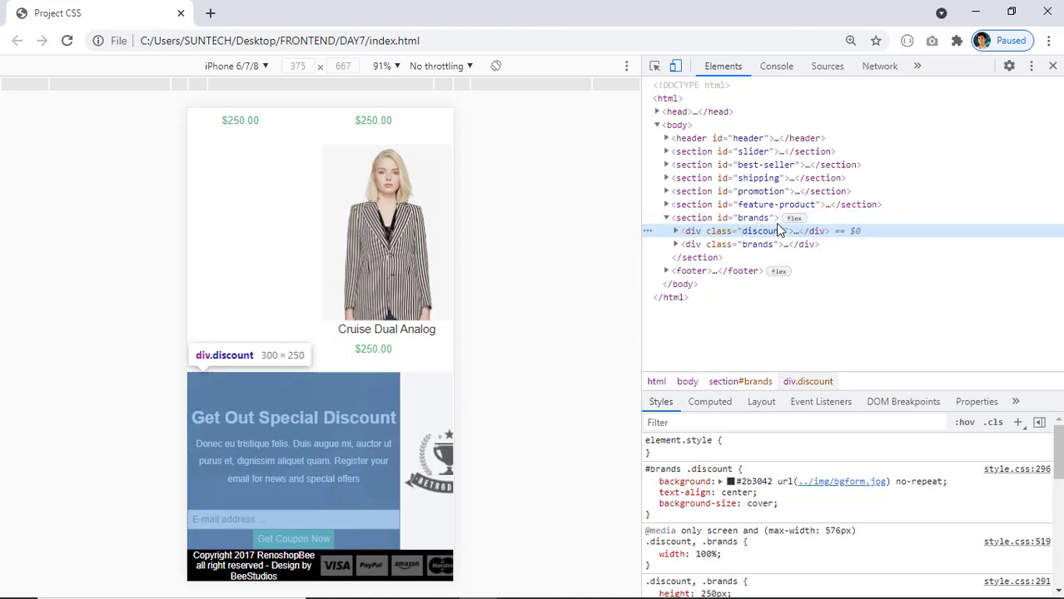
left_click(758, 219)
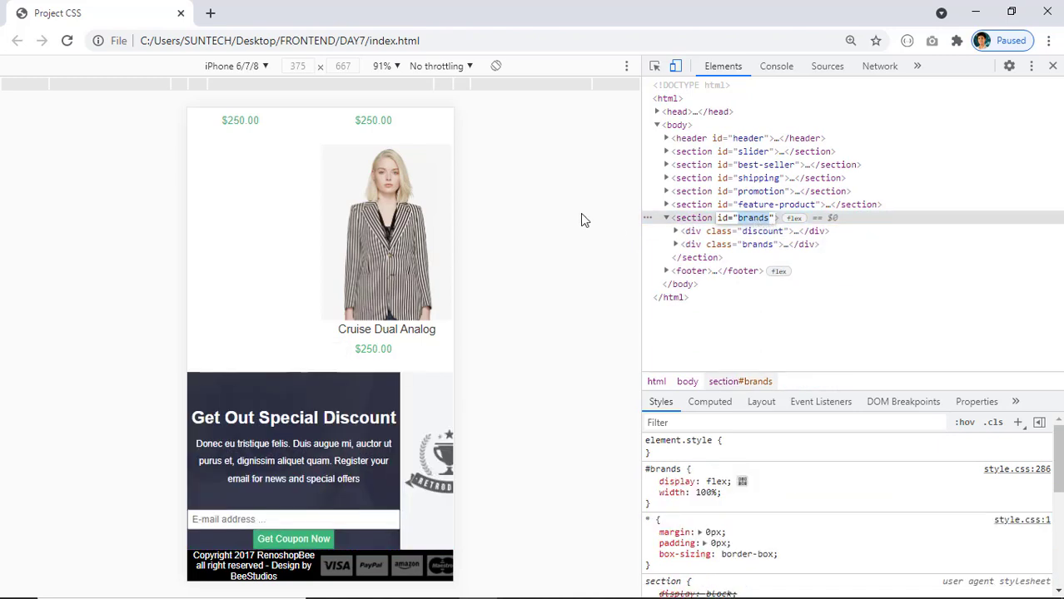
key("alt+Tab")
Add a #brands { flex-direction: column; } rule above the .discount, .brands rule.
left_click(301, 300)
key("Return")
type("brands")
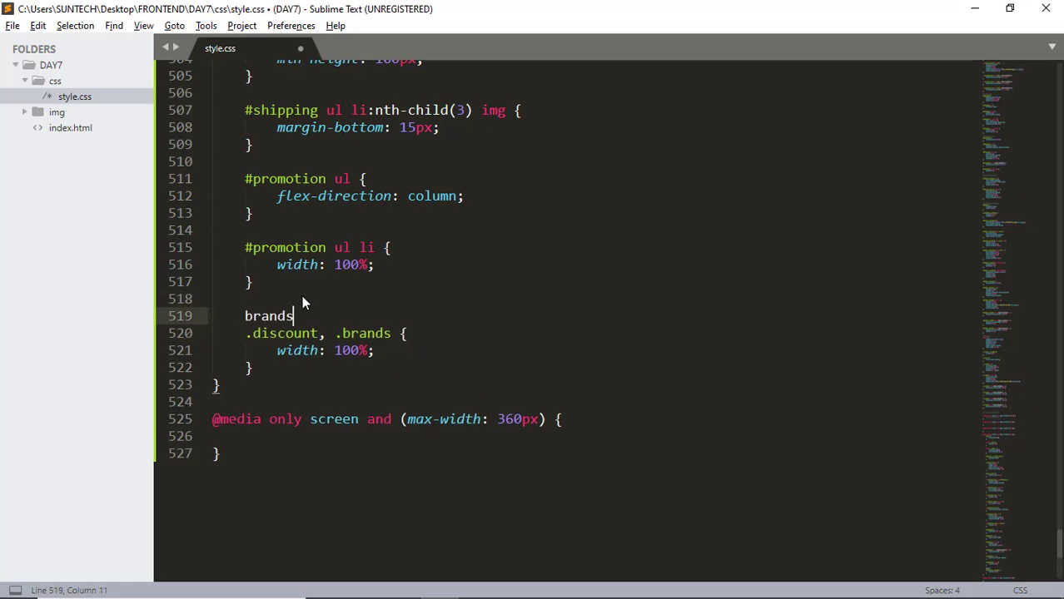
type("#")
type("{")
key("Return")
type("flexx")
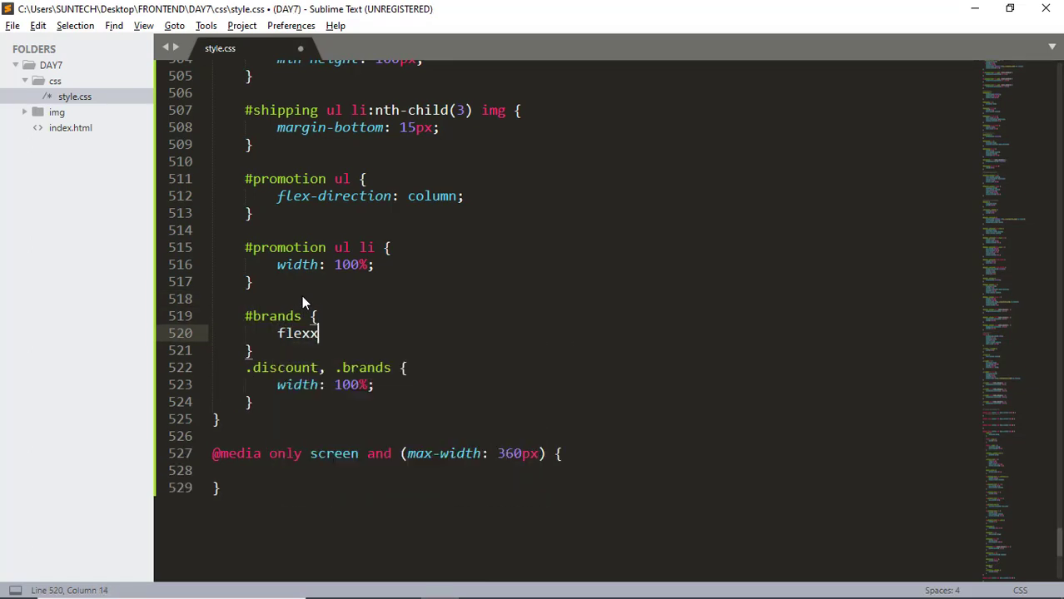
key("BackSpace")
type("-i")
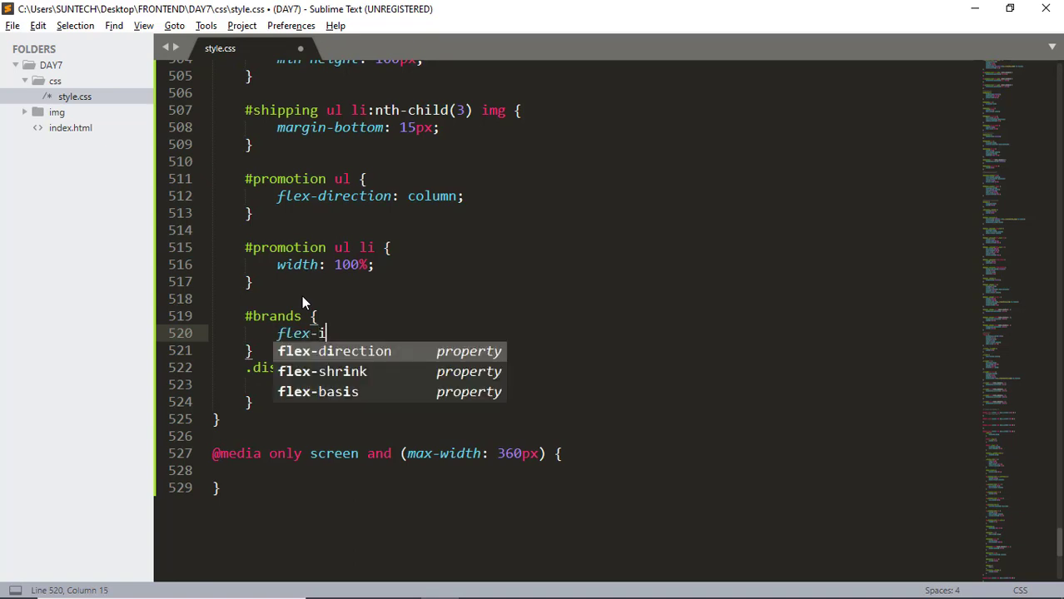
key("Return")
type("col")
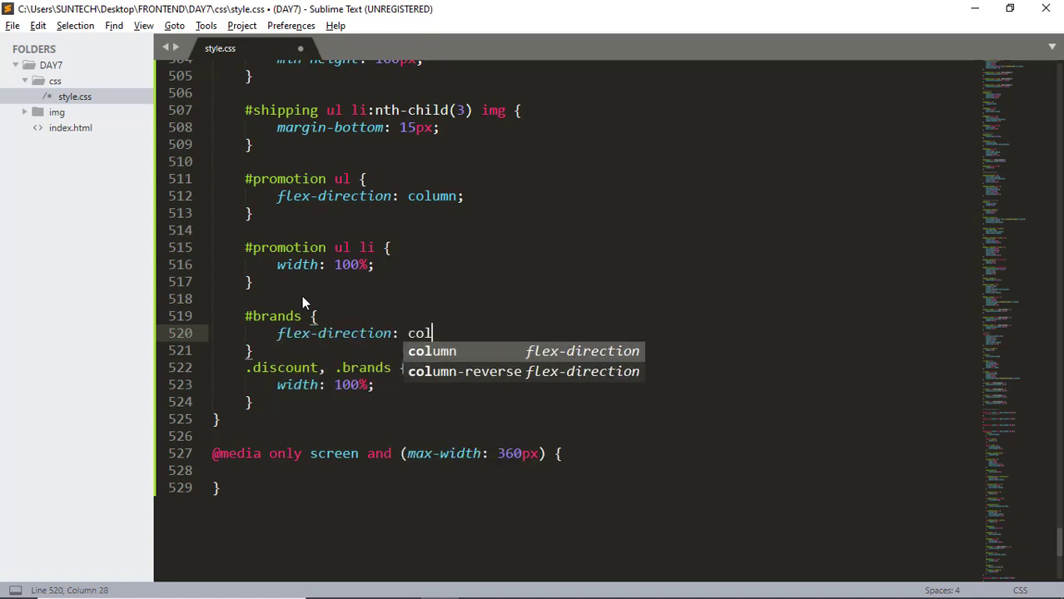
key("Return")
type(";")
Add a blank line after the #brands rule and save style.css.
key("ctrl+s")
key("Down")
key("Return")
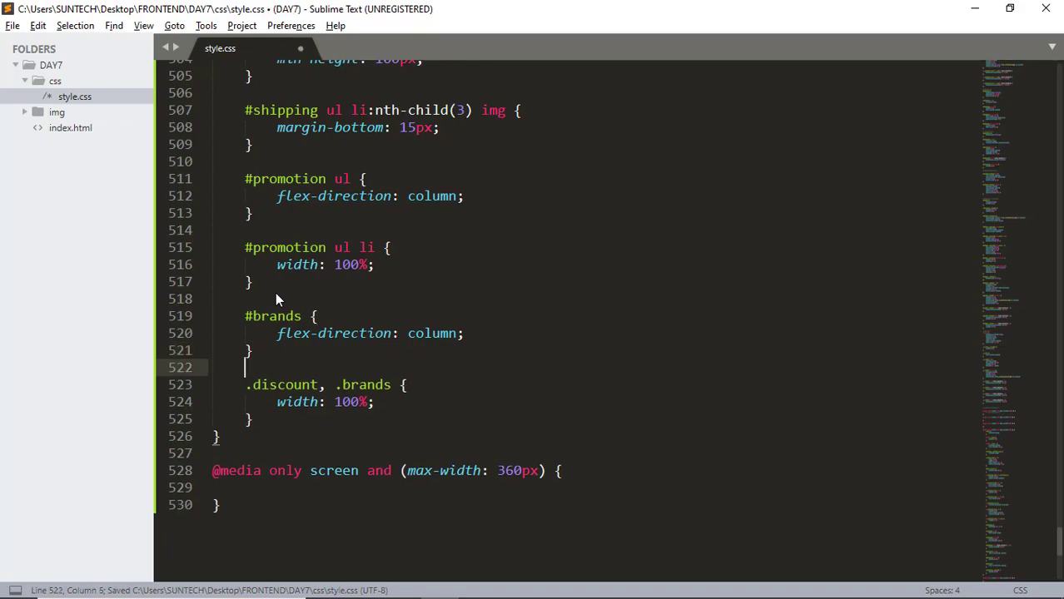
key("ctrl+s")
key("alt+Tab")
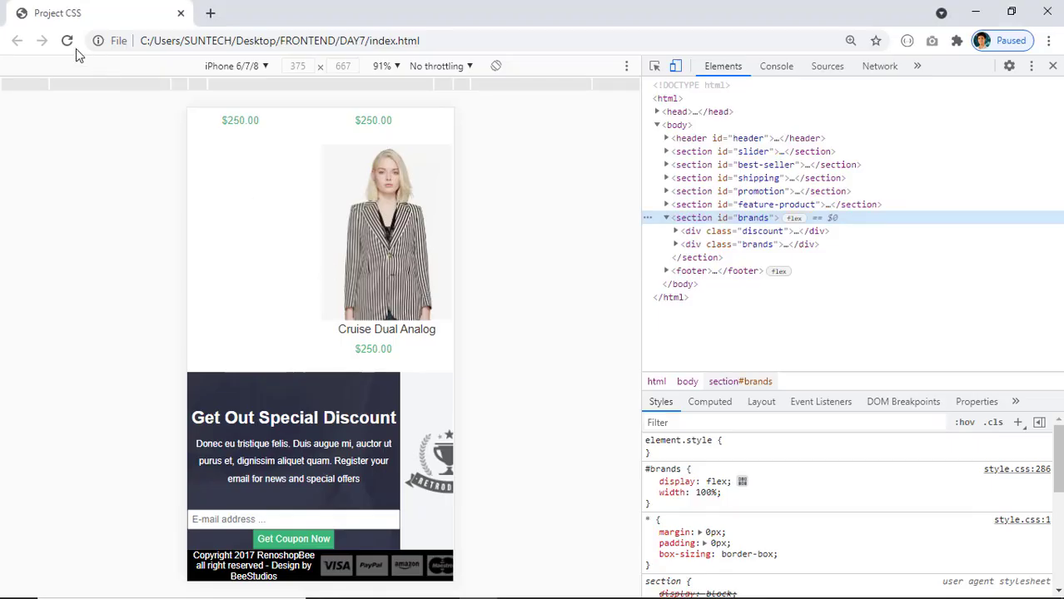
Reload the iPhone preview and scroll to check the discount signup now stacked above the brand logos.
left_click(67, 41)
scroll(250, 250, "down", 2)
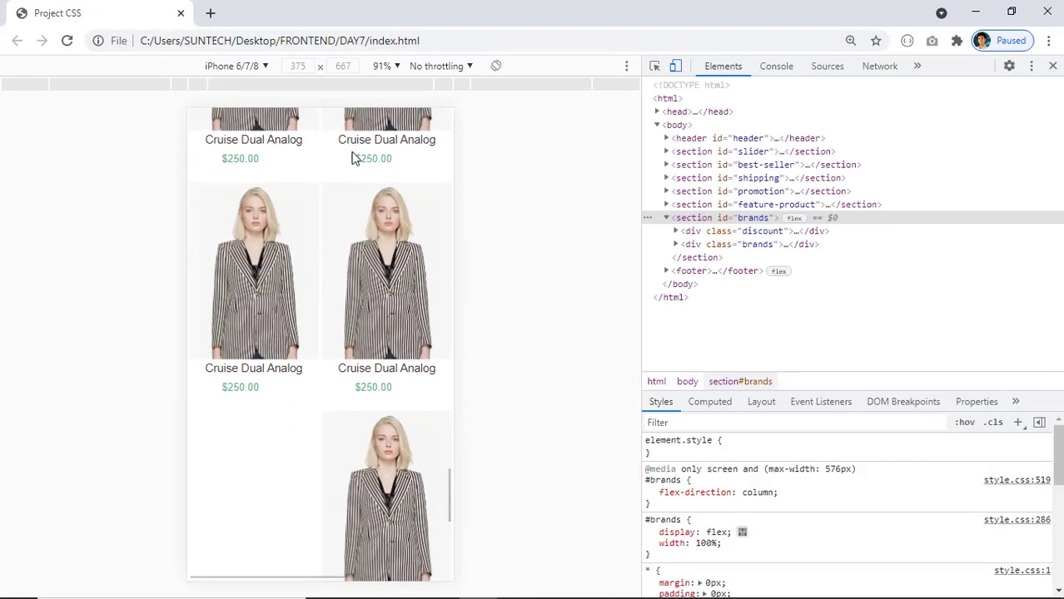
scroll(353, 158, "down", 3)
scroll(333, 208, "down", 3)
scroll(312, 263, "right", 2)
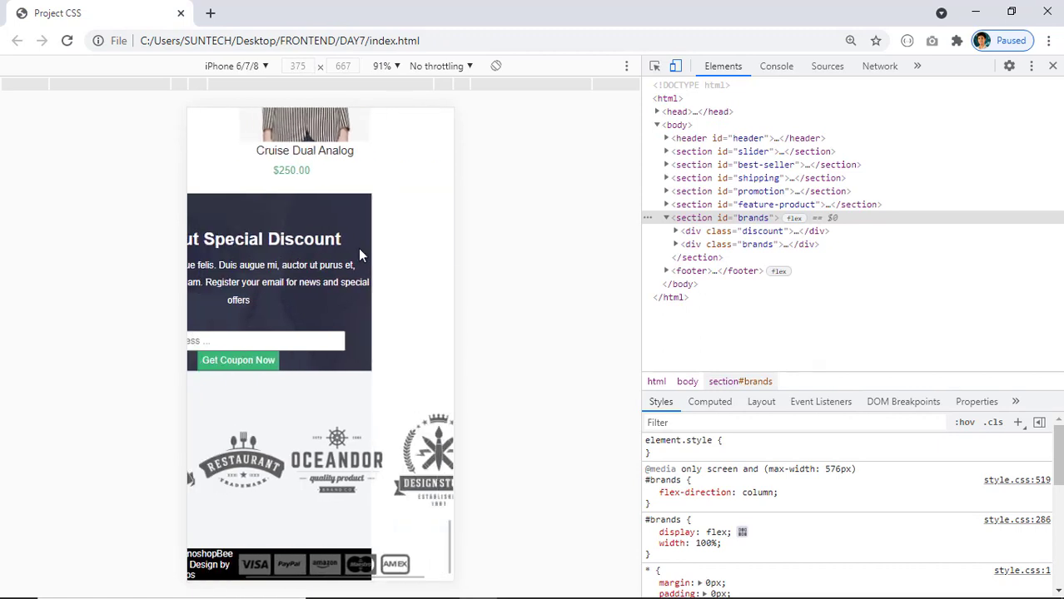
scroll(308, 249, "left", 2)
scroll(275, 254, "right", 3)
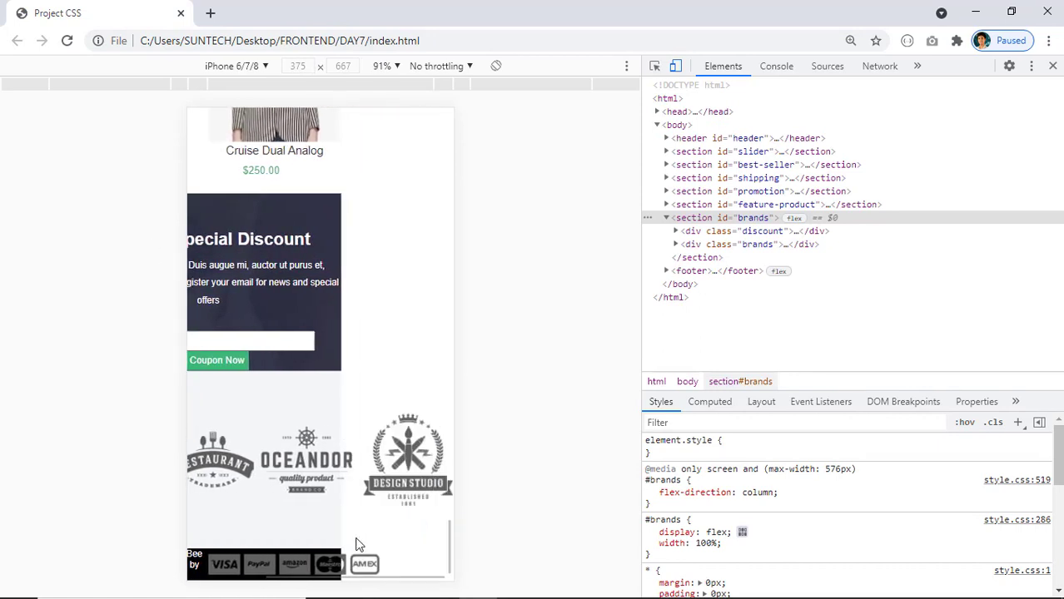
scroll(332, 527, "left", 2)
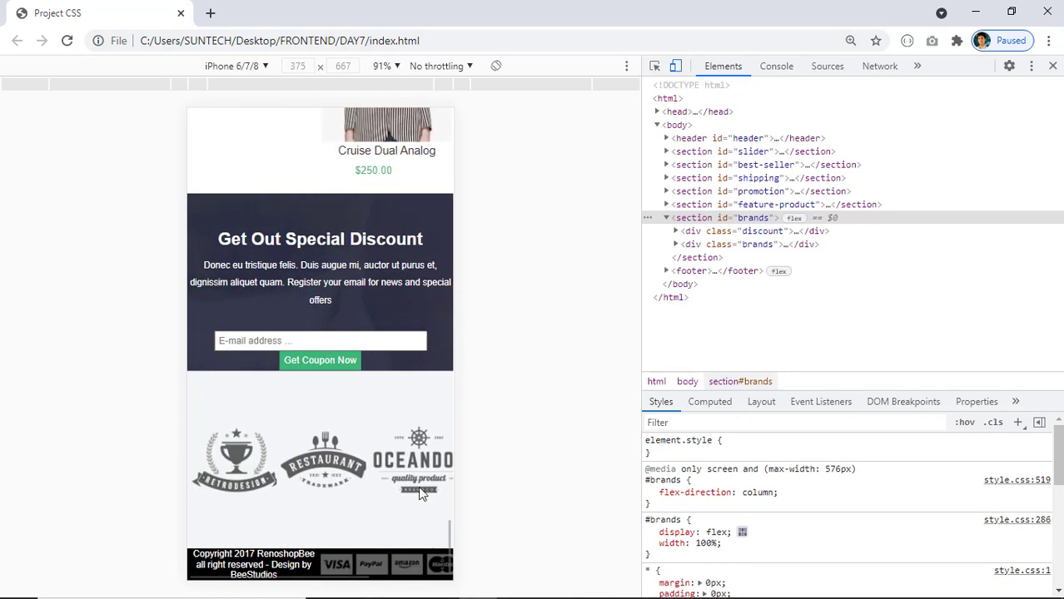
scroll(333, 500, "right", 2)
scroll(341, 458, "left", 2)
scroll(358, 446, "up", 1)
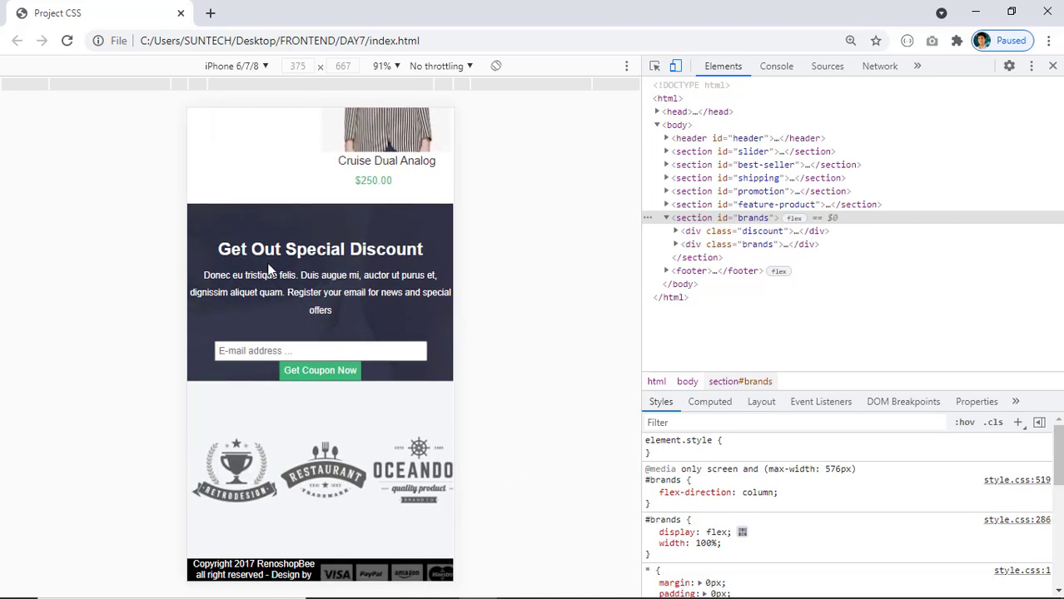
Inspect the e-mail field's 300px width, then select the Get Coupon Now button's element.
left_click(654, 66)
left_click(360, 351)
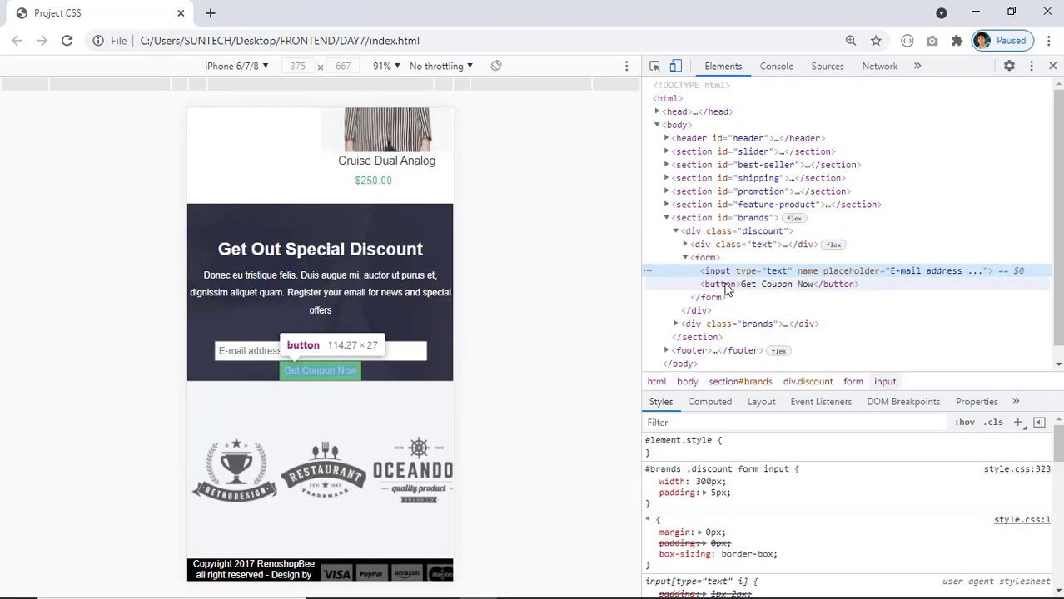
left_click(721, 285)
left_click(690, 528)
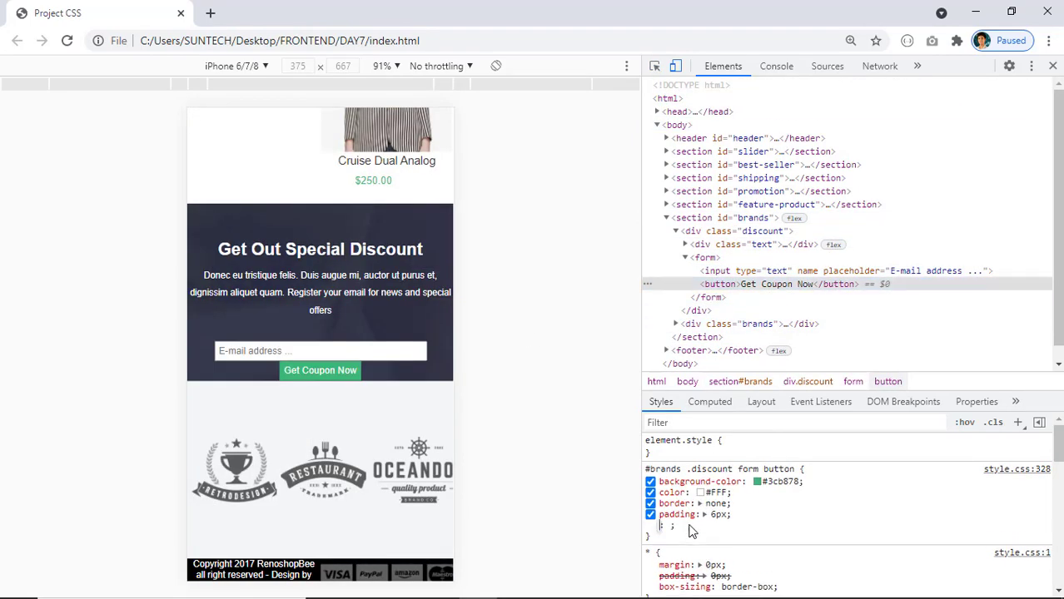
left_click(741, 273)
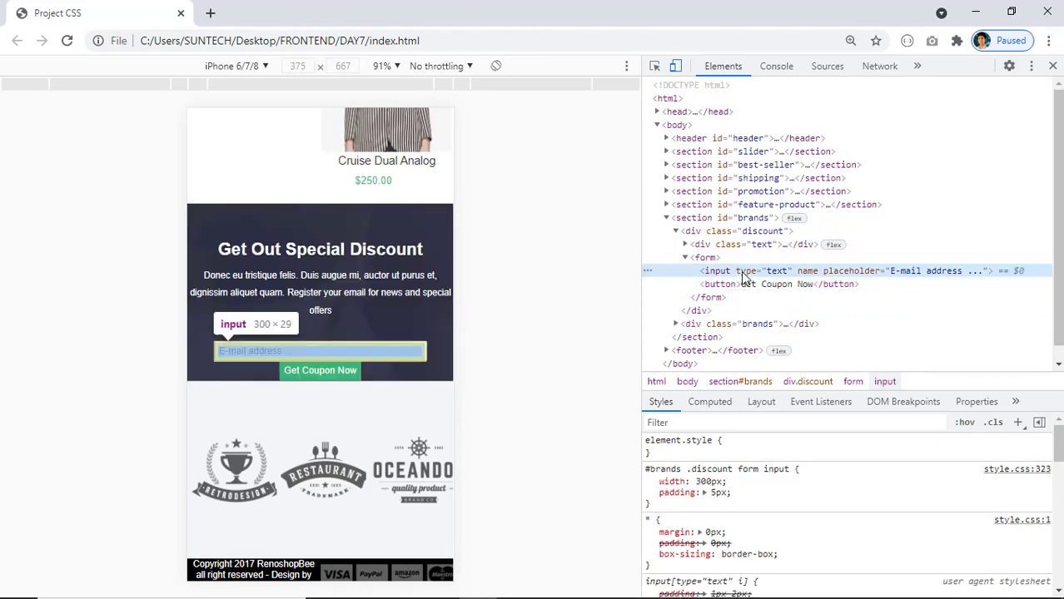
left_click(726, 285)
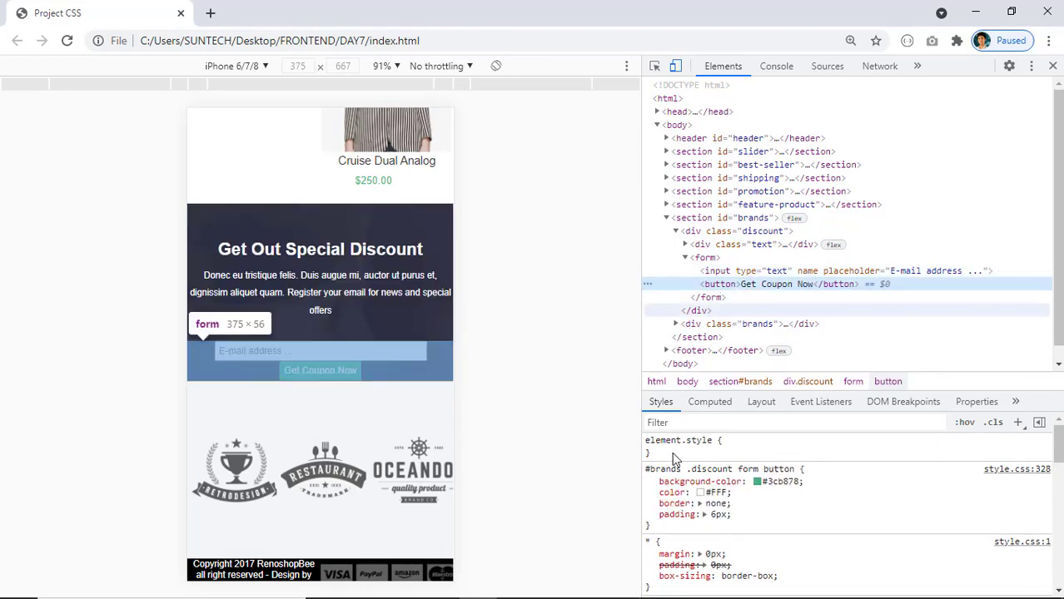
Add min-width: 300px to the coupon button's rule in the Styles pane.
left_click(689, 529)
type("mi")
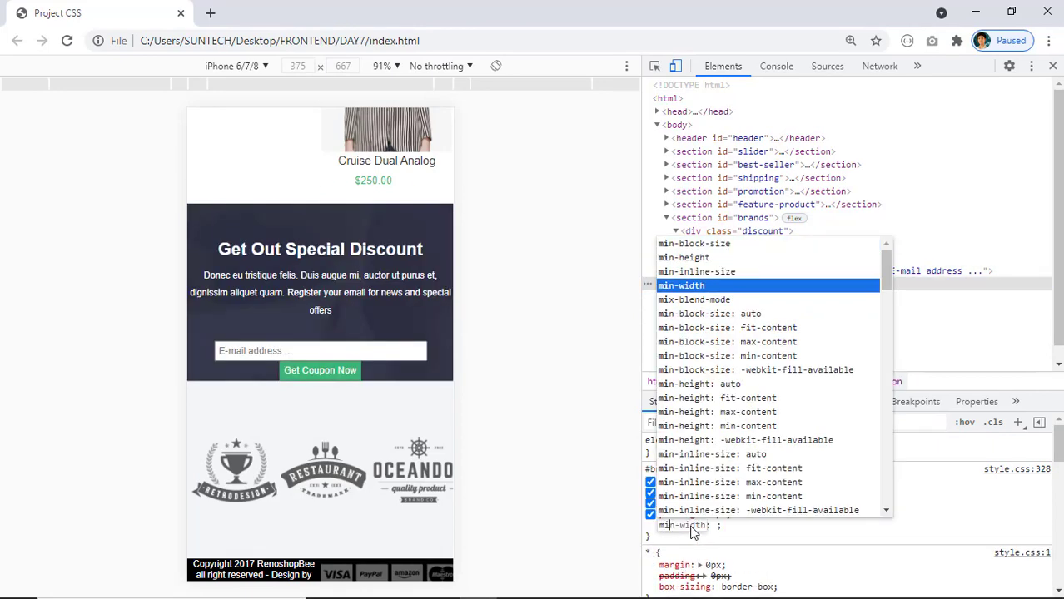
key("Tab")
type("3")
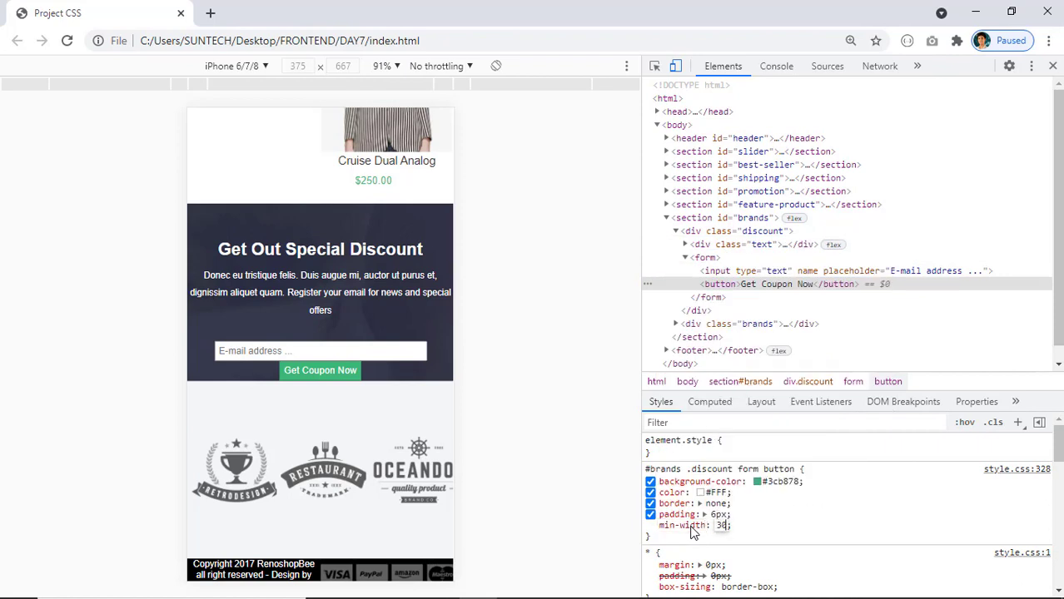
type("00px")
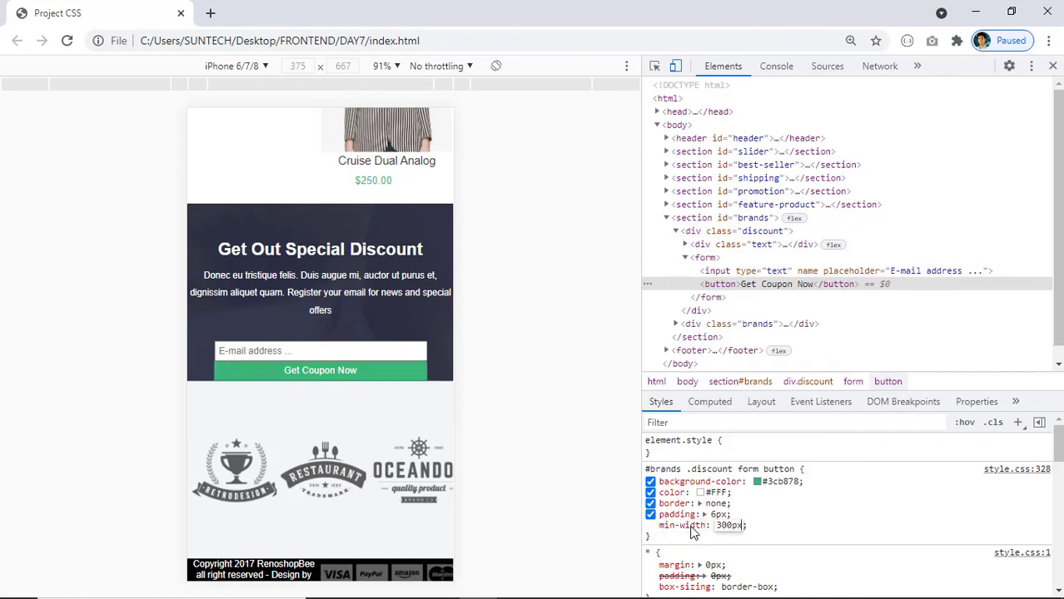
key("Return")
Give the coupon button margin-top: 10px, replacing an initial margin-bottom entry.
type("margin-bottom: ;")
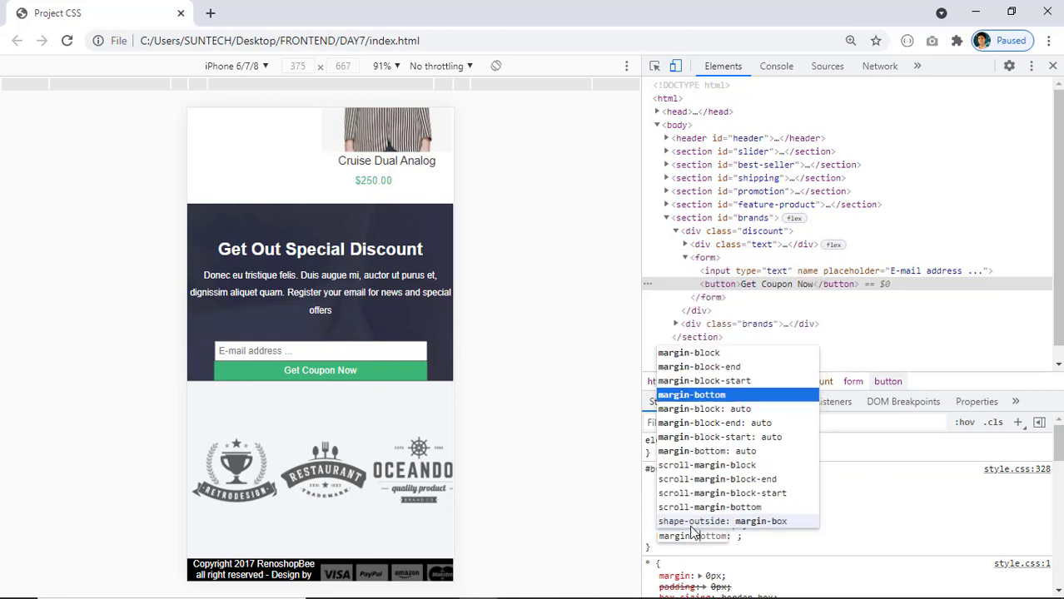
key("Return")
type("20x")
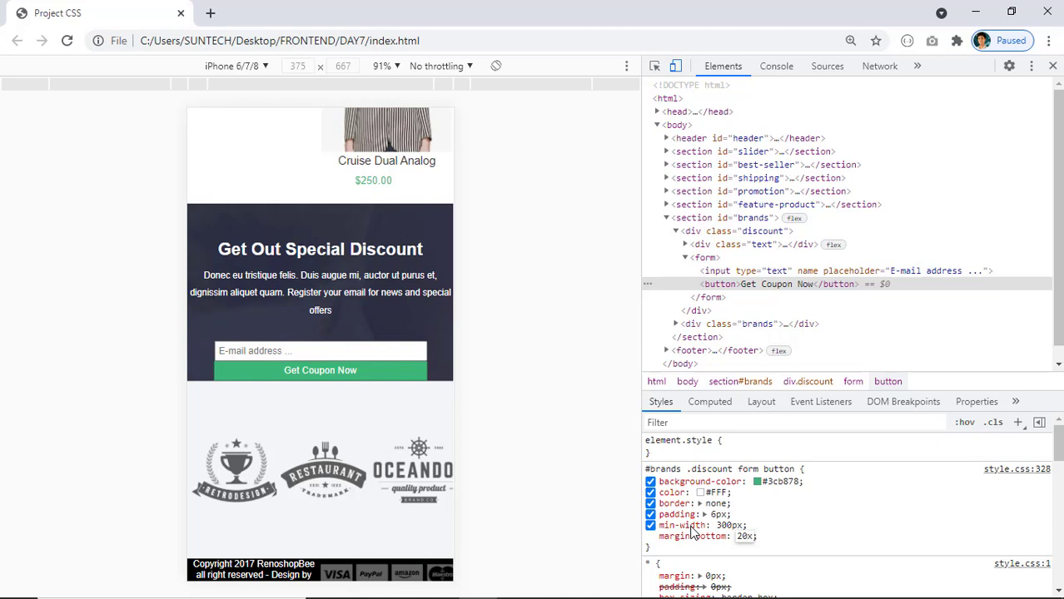
left_click(691, 535)
type("margin-b")
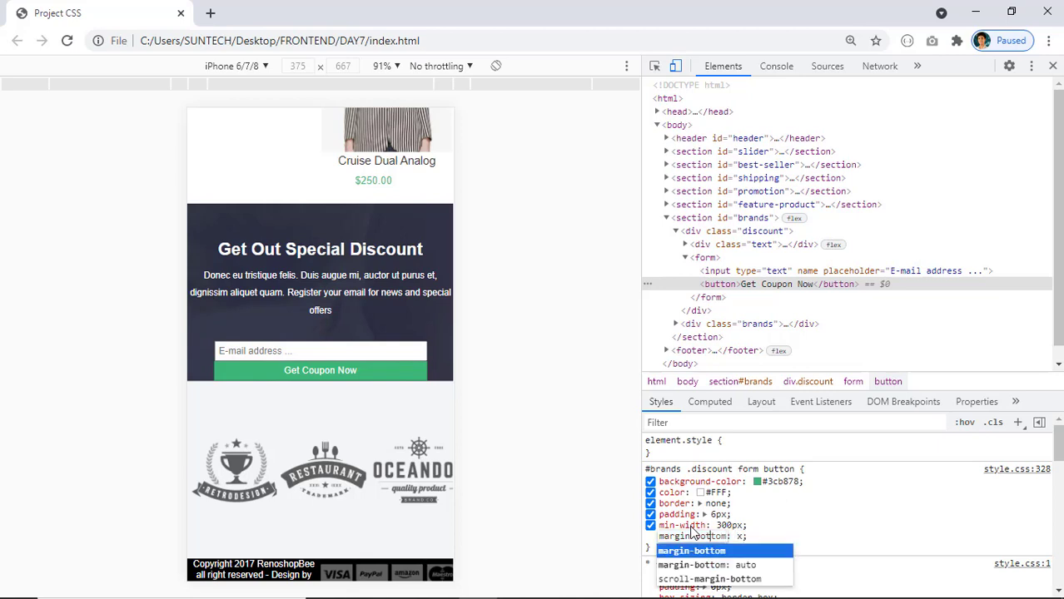
key("BackSpace")
type("t")
key("Return")
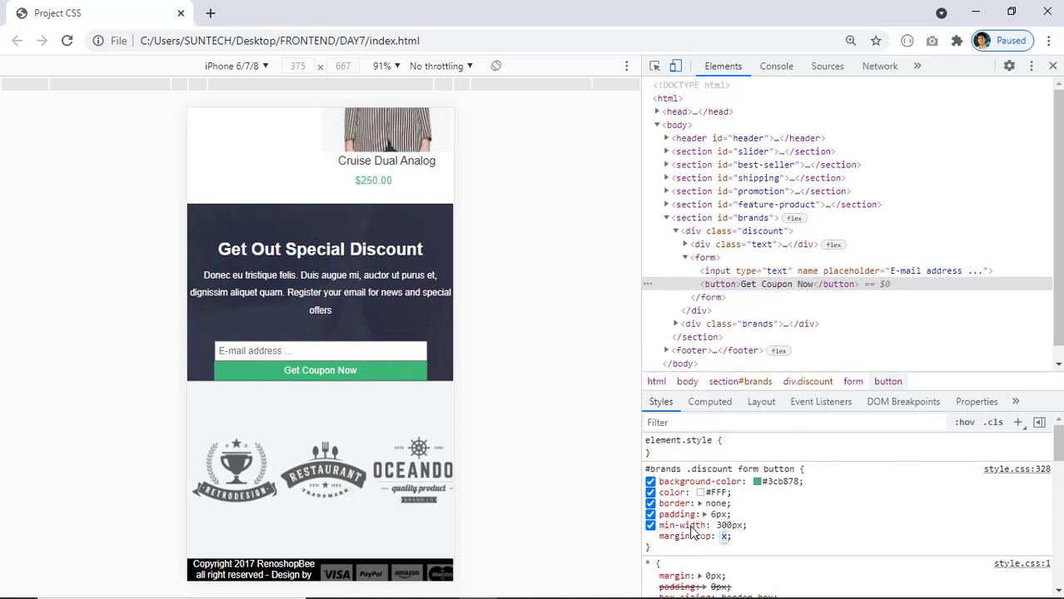
type("10px")
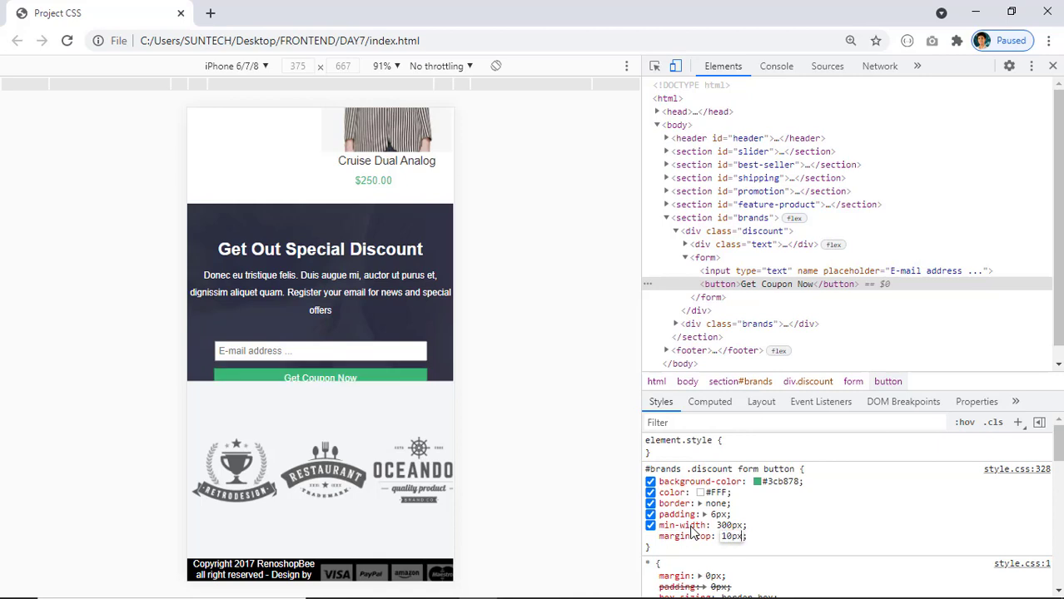
key("Return")
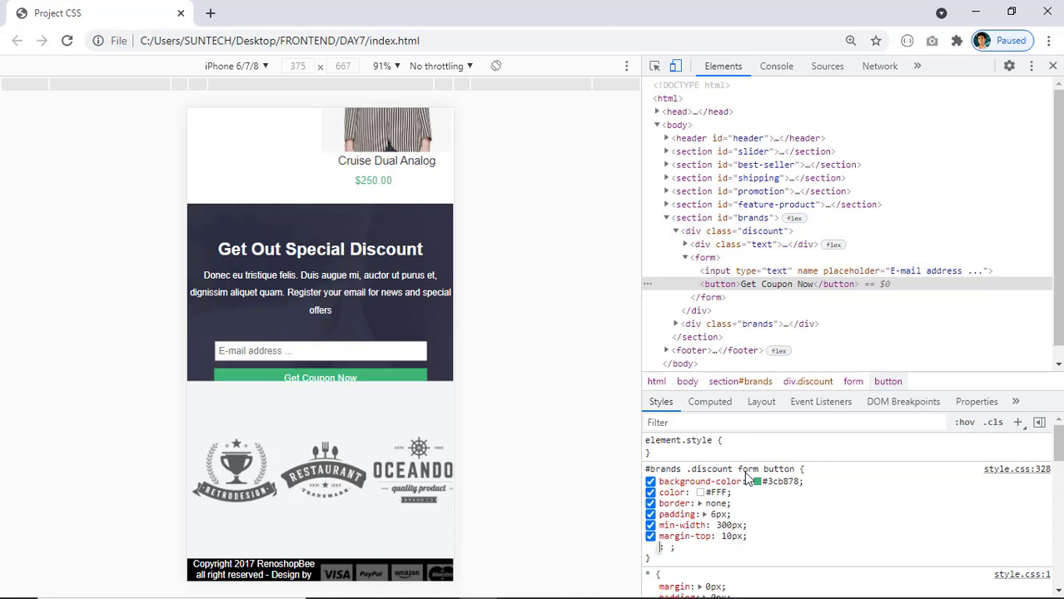
left_click(748, 476)
Start a #brands .discount form button rule in the 576px media query with min-width: 300px.
key("alt+Tab")
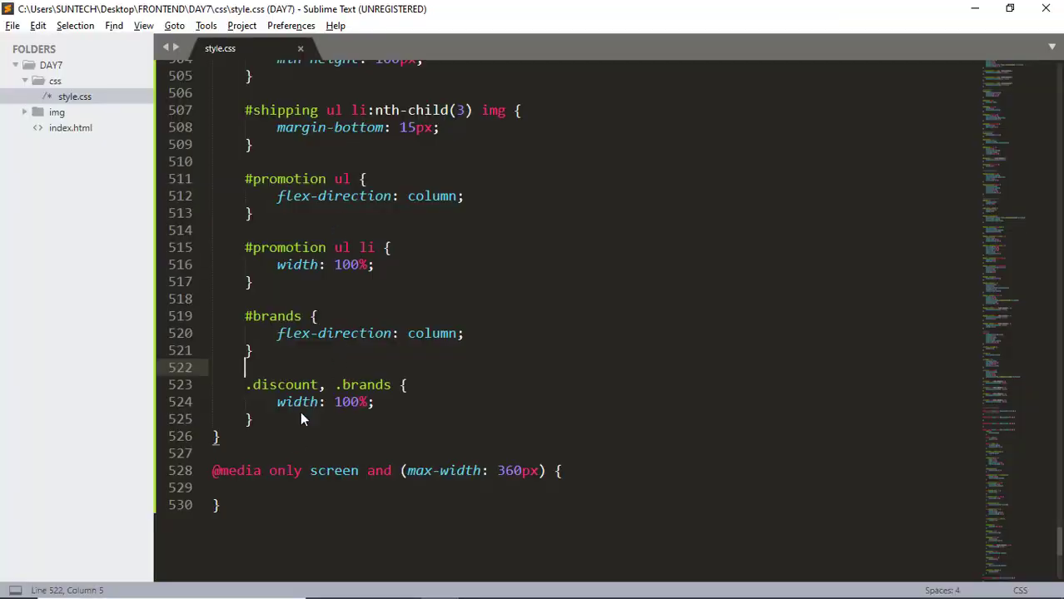
key("Return")
key("Return")
type("#brands .discount form button ")
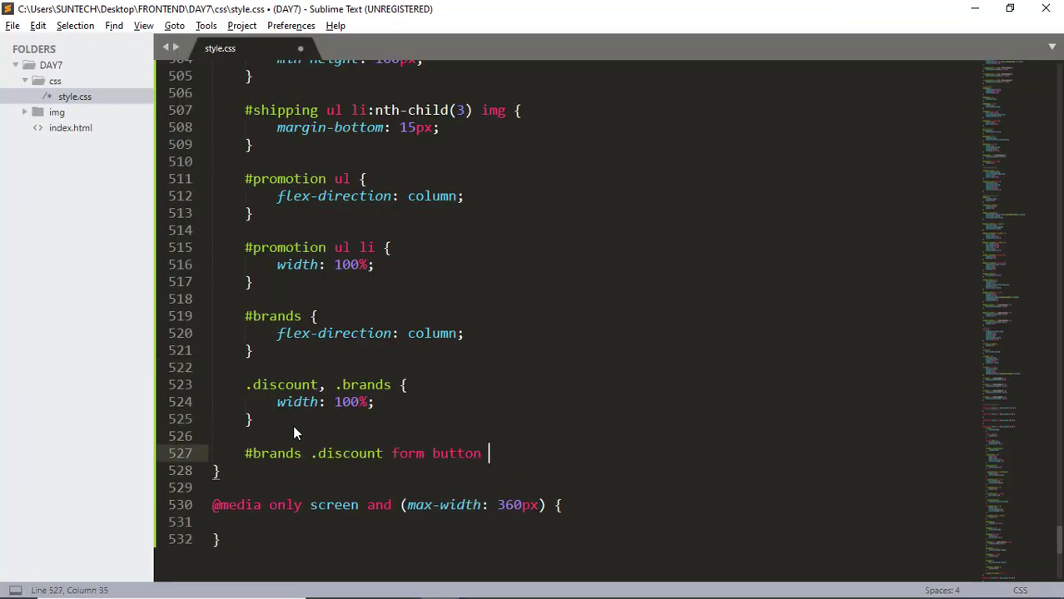
type("{")
key("Return")
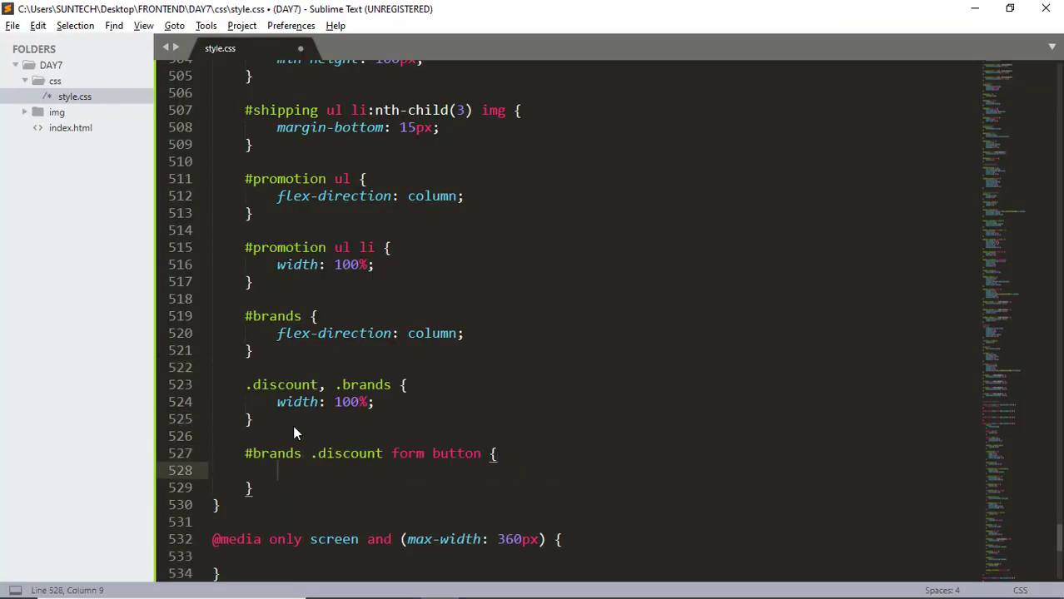
type("min-u")
key("BackSpace")
type("w")
key("Return")
type("300")
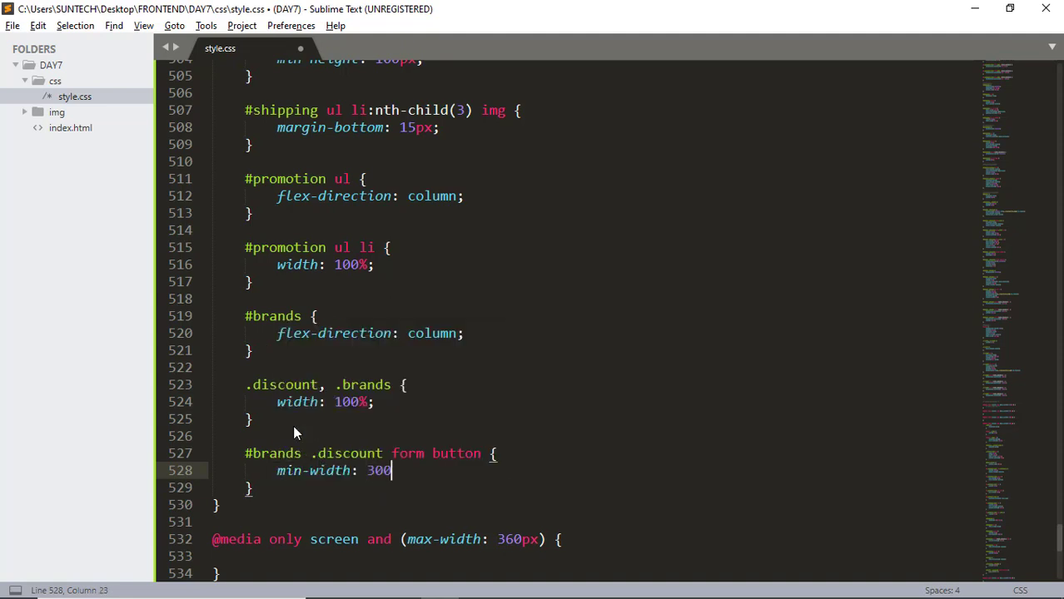
type("px;")
Add margin-top: 10px to the button rule, save style.css and reload the Chrome preview.
key("Return")
type("mar")
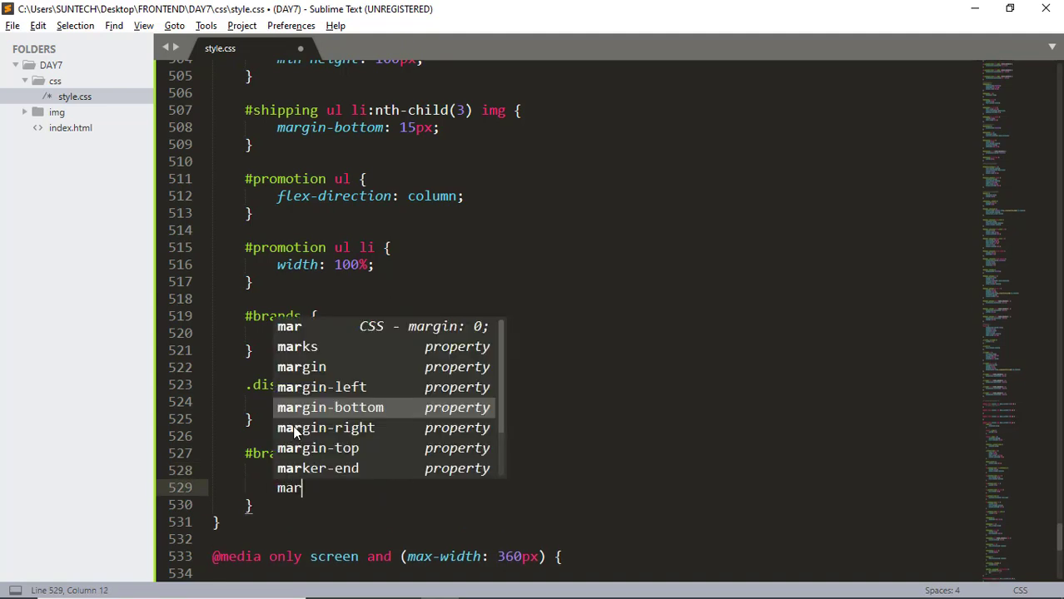
key("Return")
type("10px;")
key("Left")
key("ctrl+s")
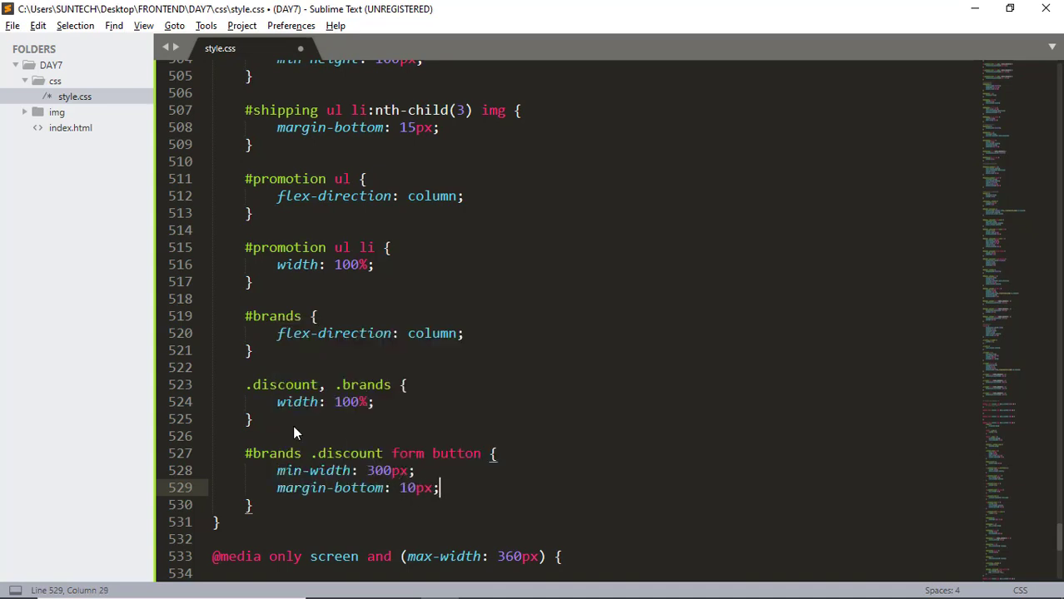
key("Left")
key("Left")
key("Left")
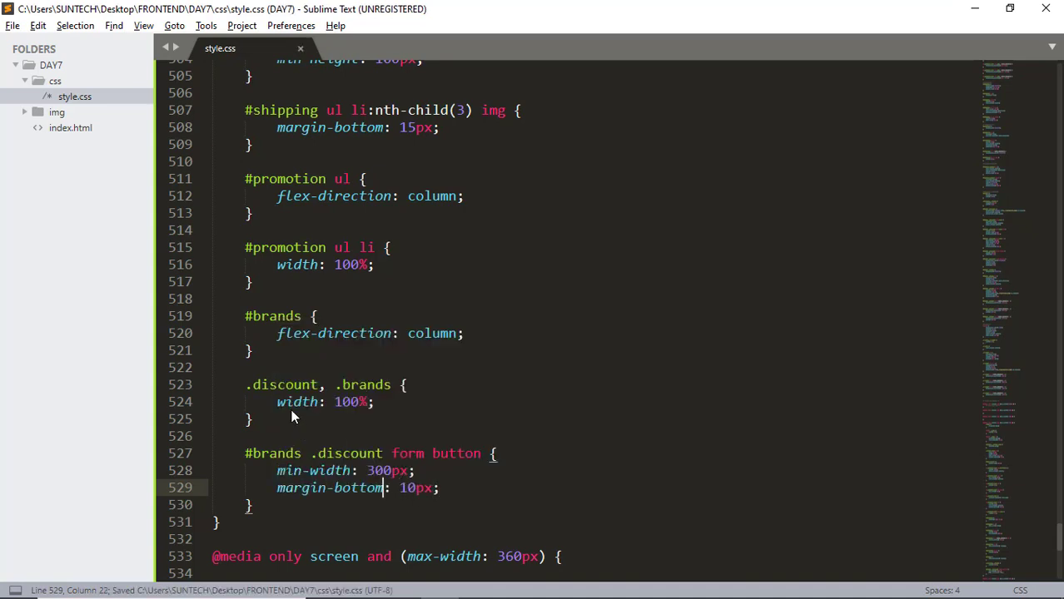
key("shift+Left")
key("shift+Left")
key("shift+Left")
key("shift+Left")
key("shift+Left")
key("shift+Left")
type("t")
key("Return")
key("ctrl+s")
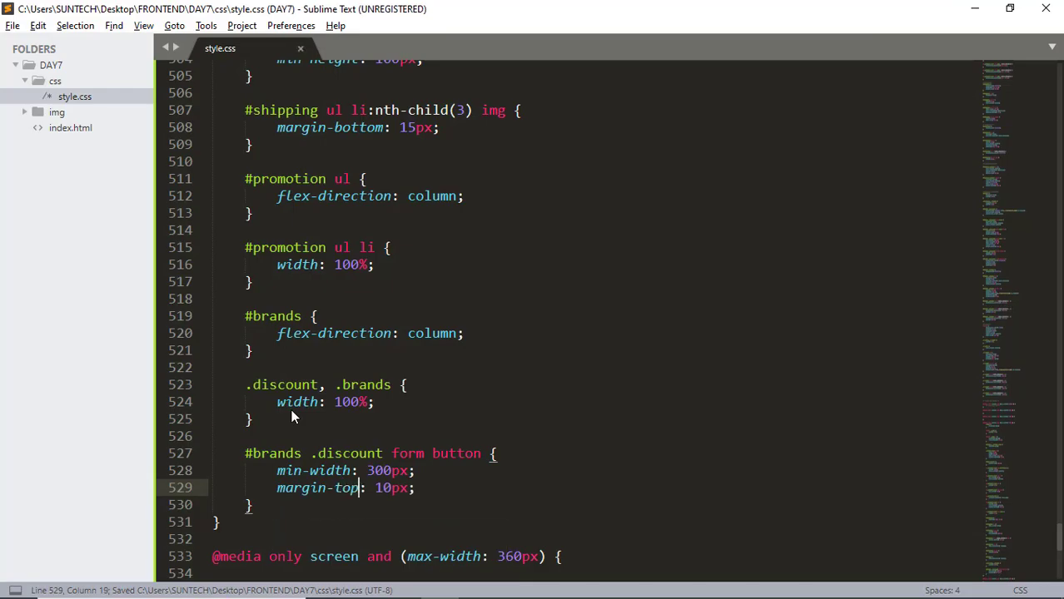
key("alt+Tab")
left_click(66, 41)
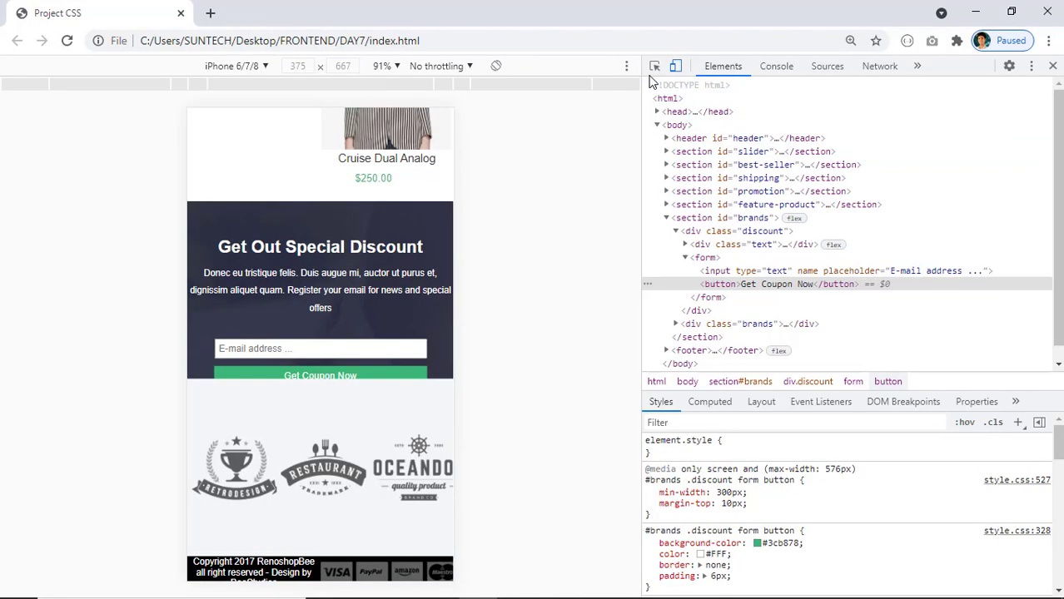
Select div.discount and toggle its height: 250px off and back on to test unclipping the coupon button.
left_click(689, 245)
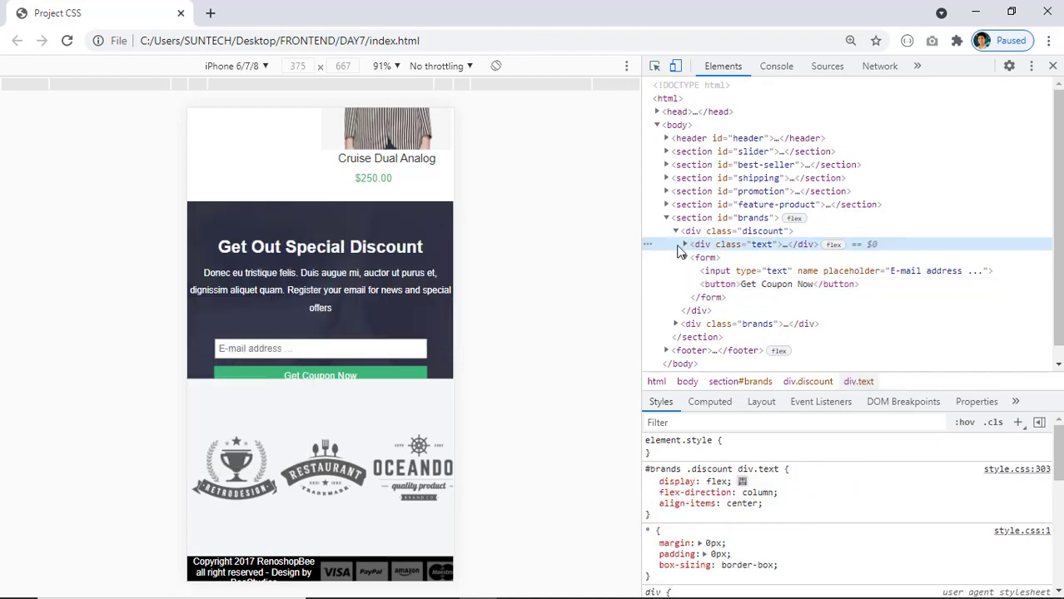
left_click(724, 234)
scroll(741, 491, "down", 2)
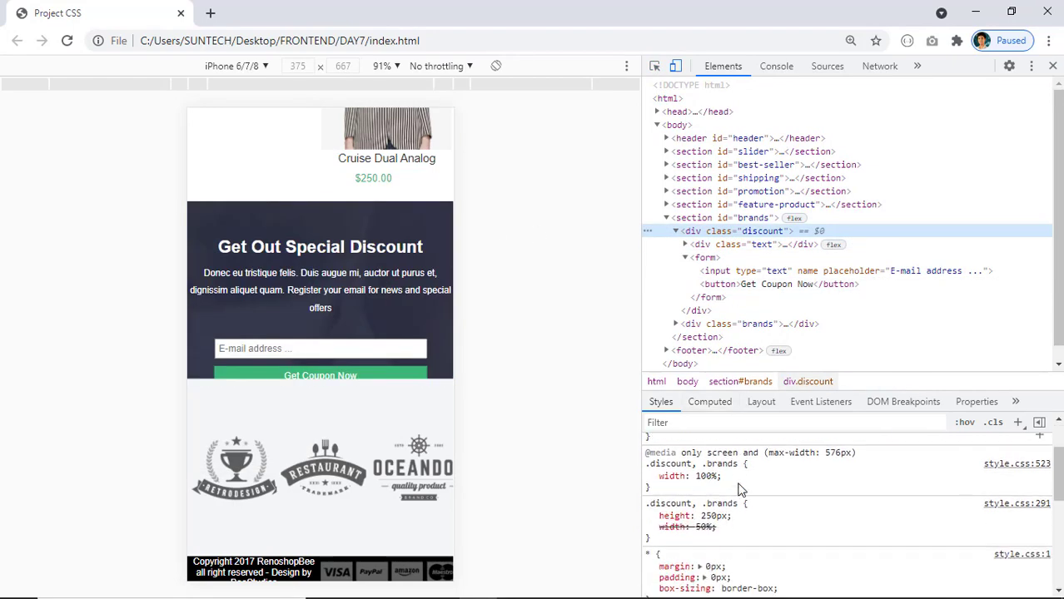
left_click(650, 516)
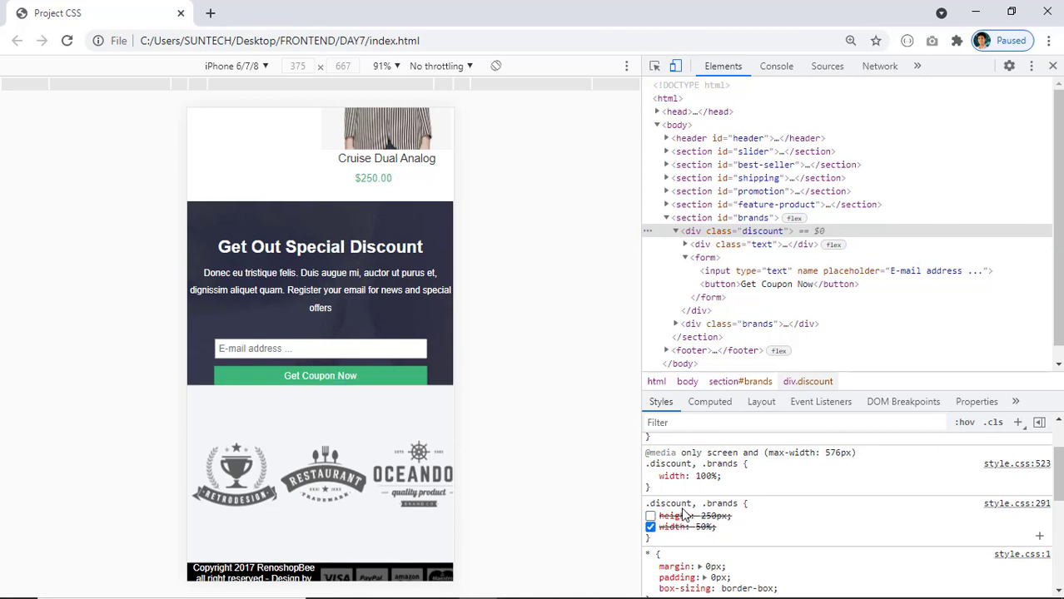
left_click(650, 516)
Add height: auto and padding-bottom: 30px to the mobile .discount, .brands rule and save style.css.
key("alt+Tab")
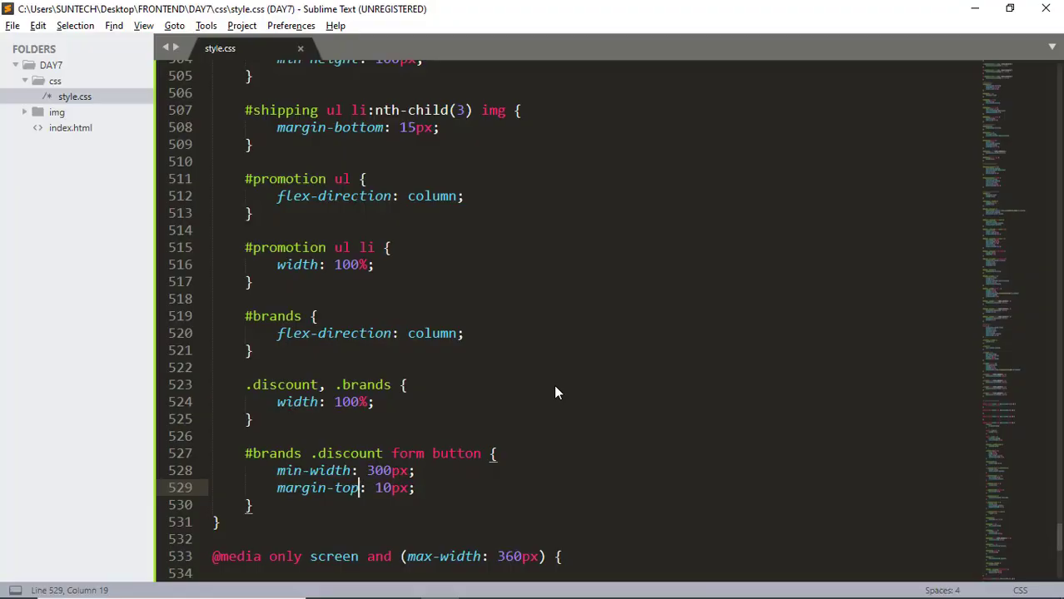
left_click(438, 397)
key("Return")
type("h")
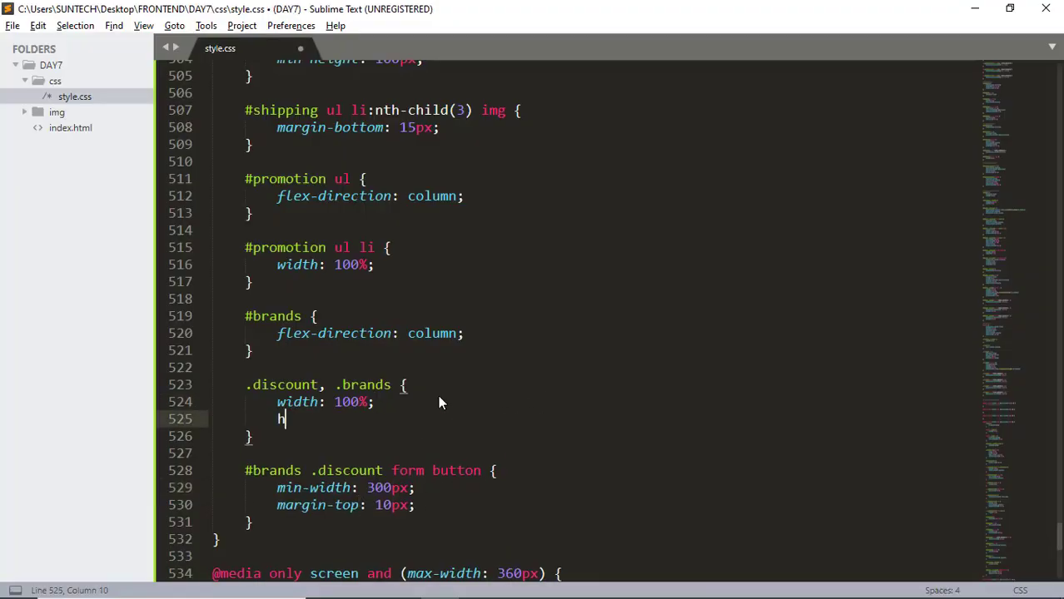
type("eight: au")
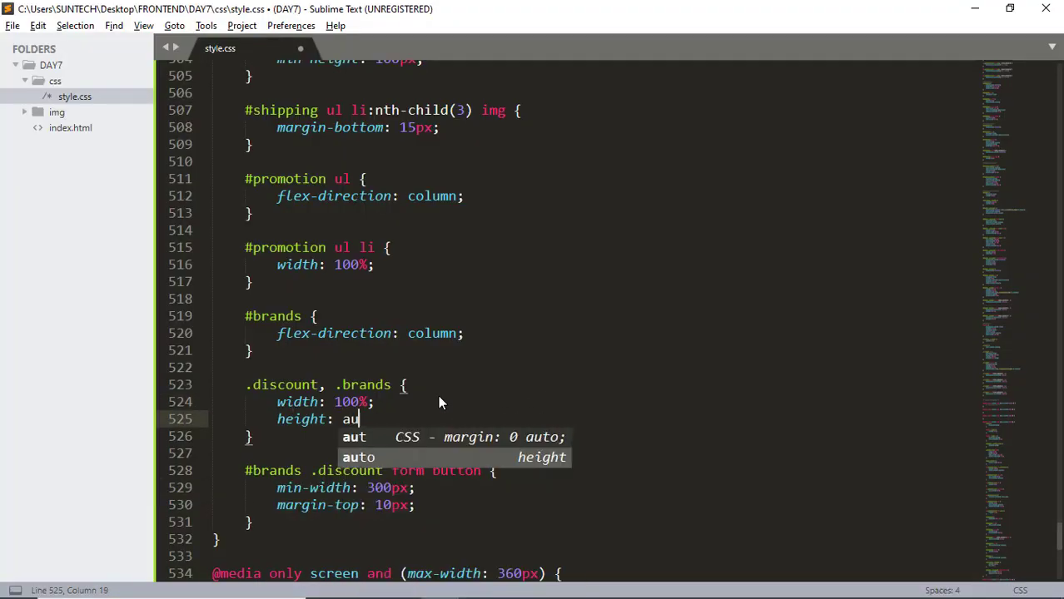
type("to;")
key("Return")
type("pad")
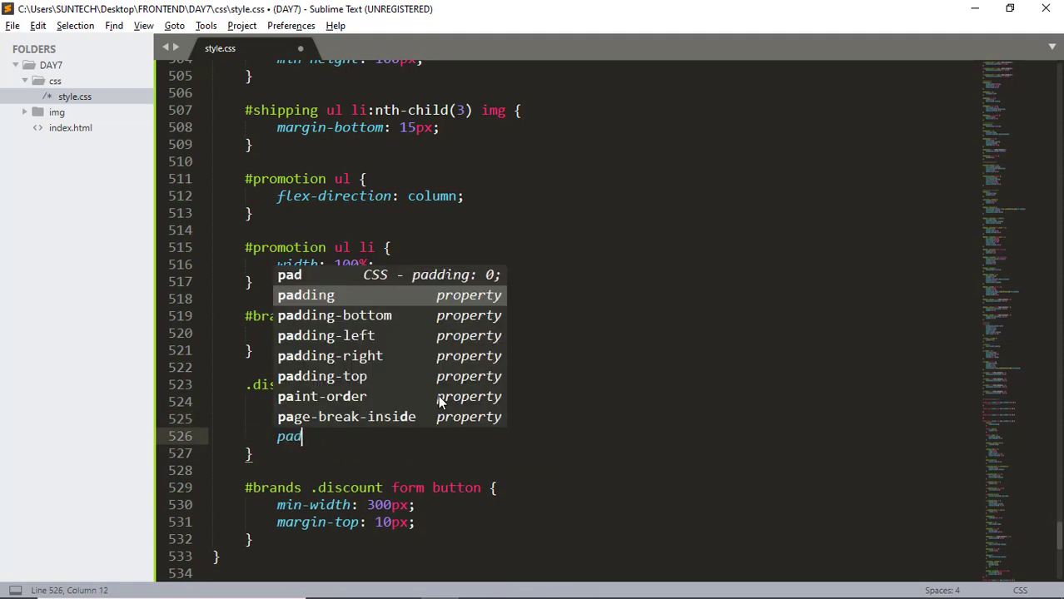
key("Down")
key("Down")
key("Up")
key("Return")
type("3")
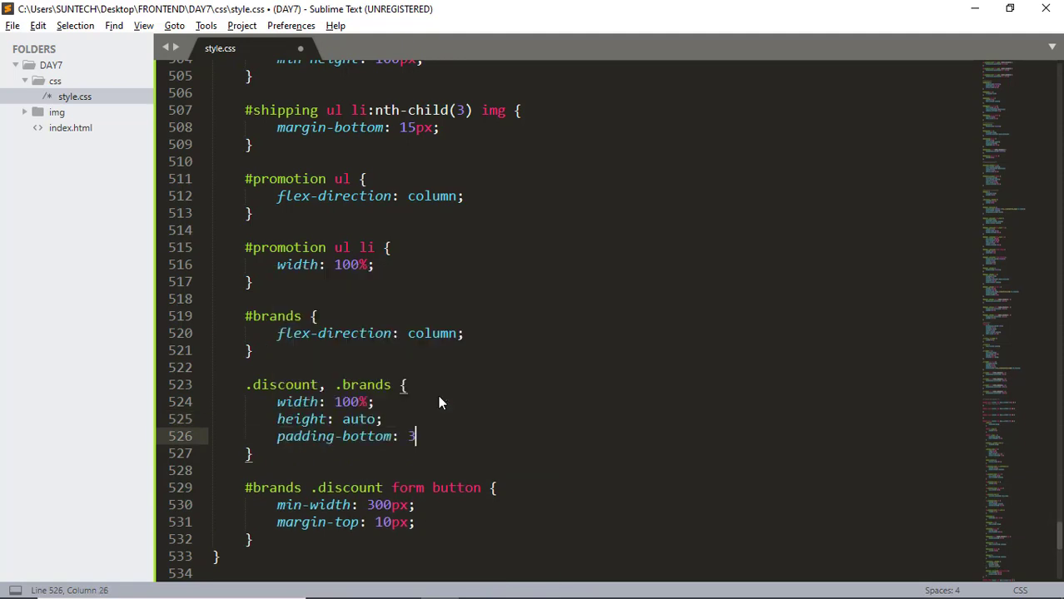
type("0px;")
key("ctrl+s")
Reload the mobile preview and check the discount section's 30px bottom padding around the coupon button.
key("alt+Tab")
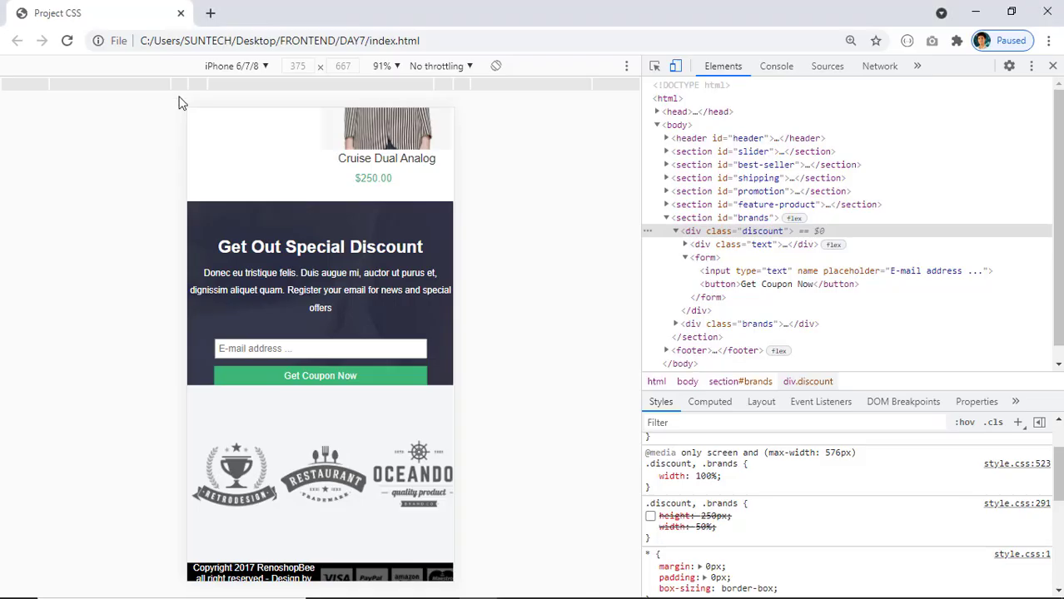
left_click(75, 46)
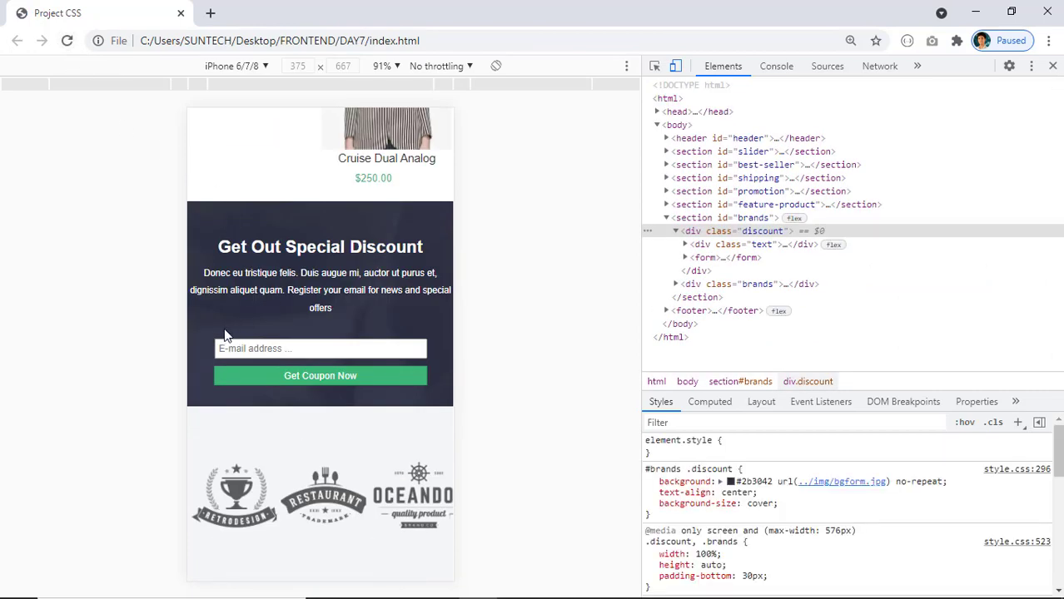
scroll(328, 287, "down", 1)
scroll(322, 315, "up", 1)
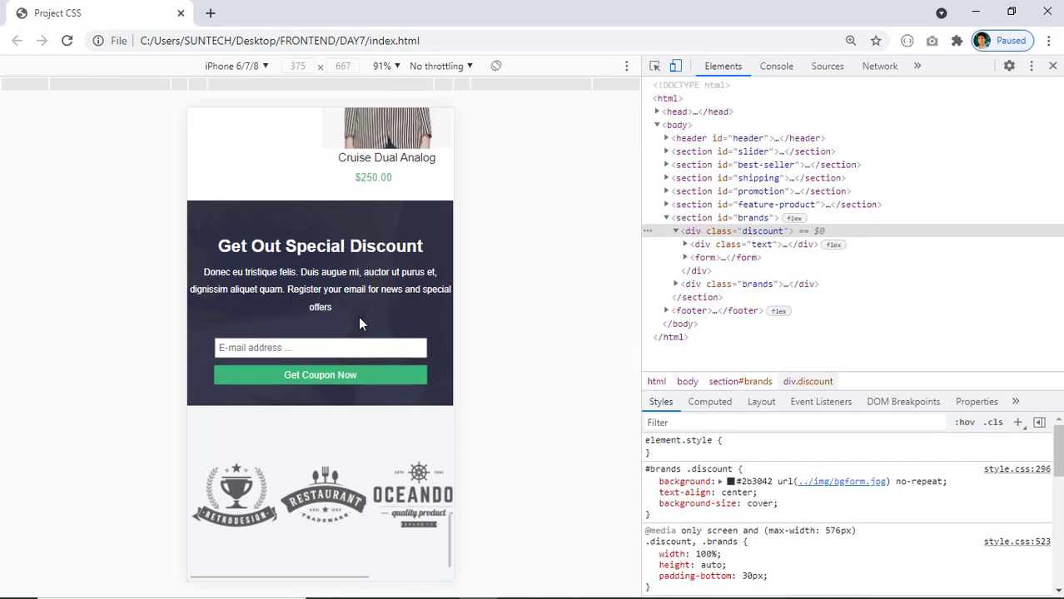
scroll(310, 257, "down", 1)
scroll(381, 293, "up", 1)
scroll(381, 293, "right", 1)
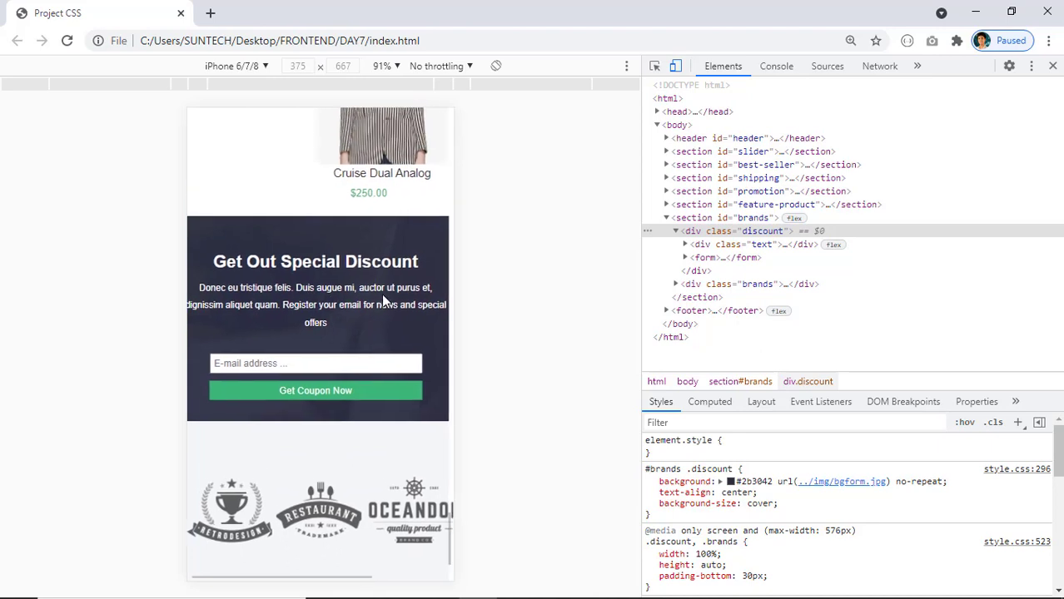
scroll(352, 288, "left", 1)
left_click(335, 353)
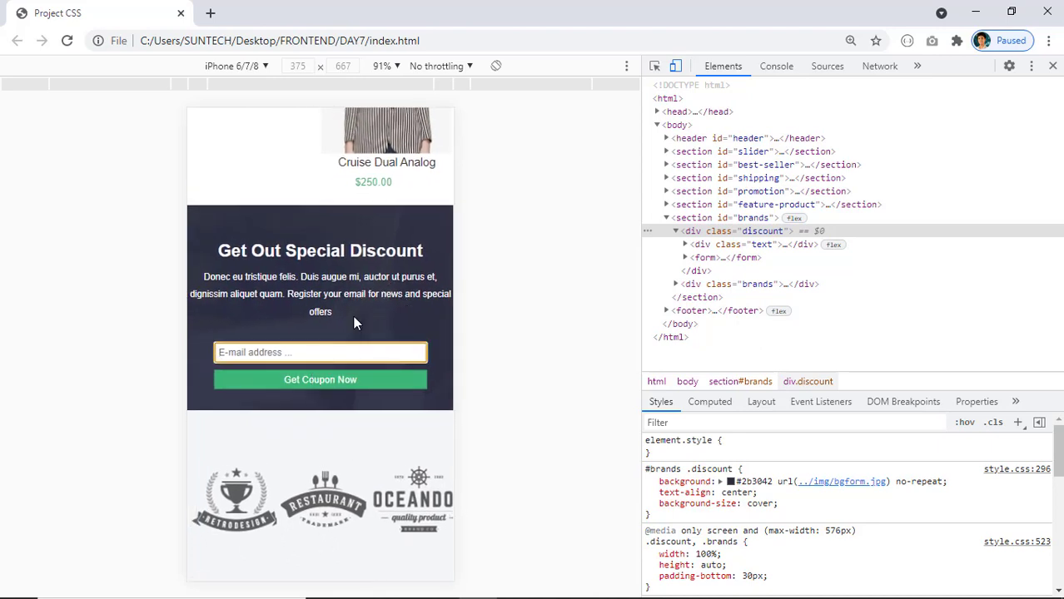
left_click(286, 269)
scroll(303, 242, "down", 1)
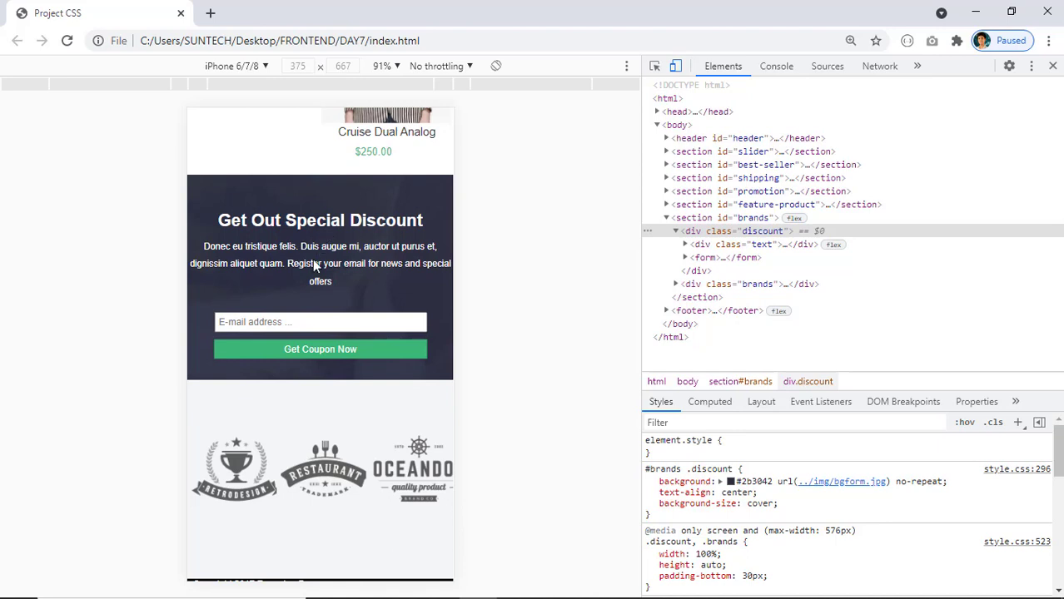
scroll(312, 259, "down", 1)
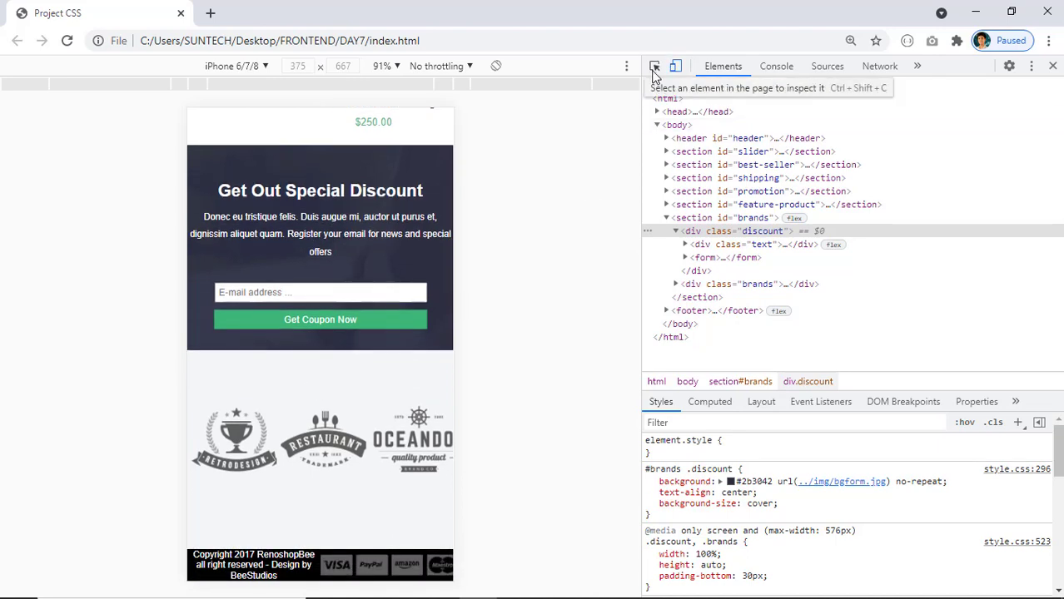
Inspect a brand logo, select its div.brands container and grab the brands class name.
left_click(654, 65)
left_click(442, 415)
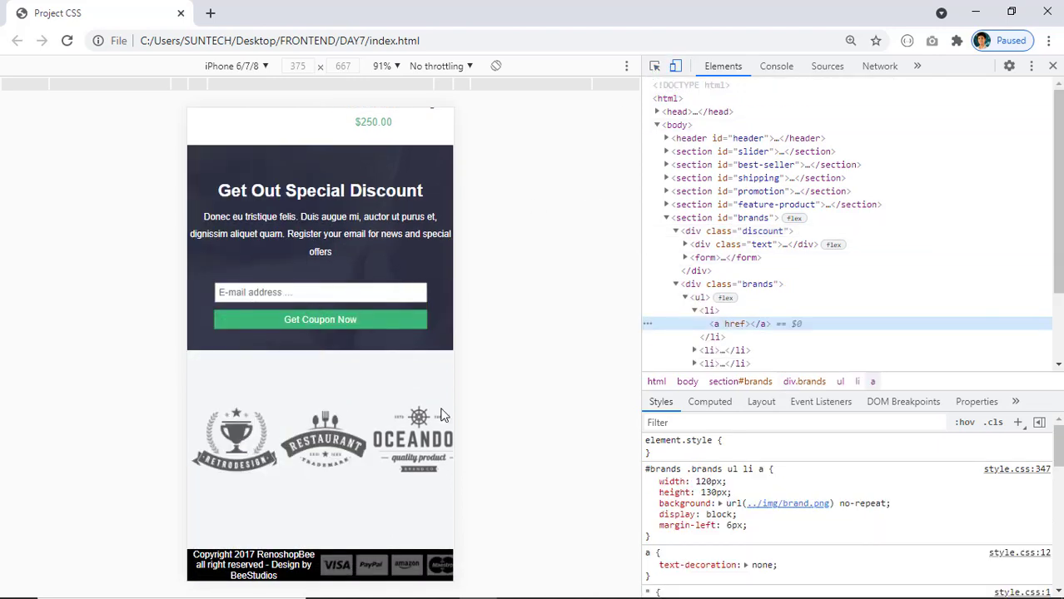
left_click(707, 311)
left_click(736, 286)
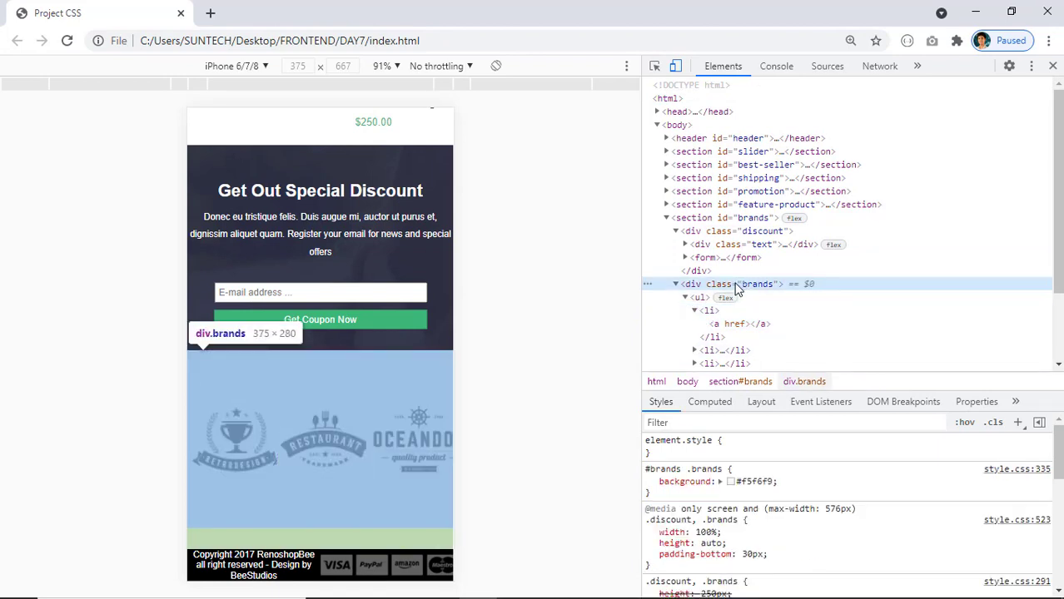
double_click(750, 285)
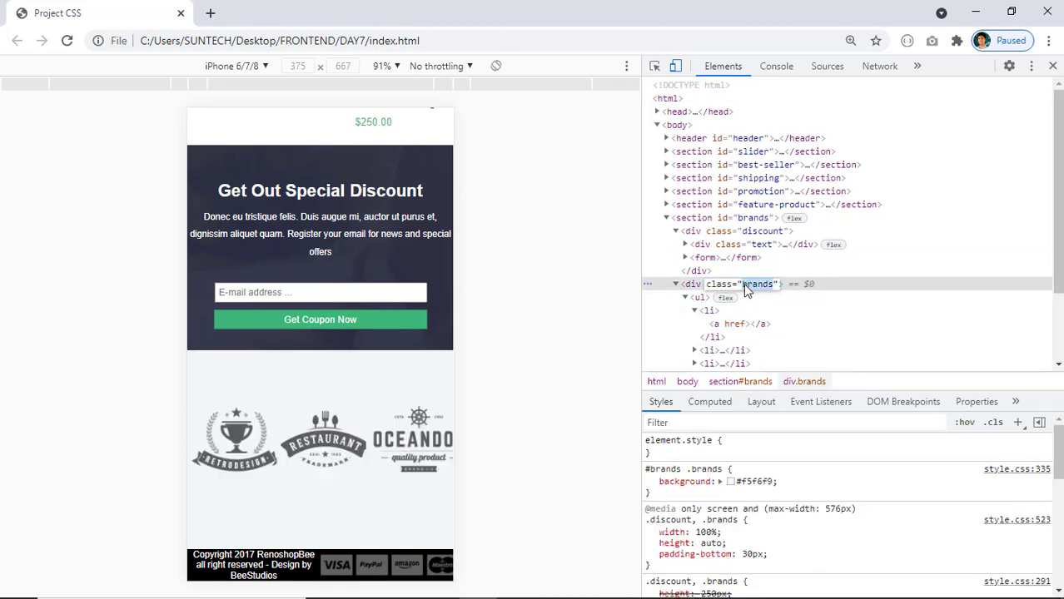
key("alt+Tab")
Add a .brands ul rule with flex-wrap: wrap, save, and reload the preview to see logos wrap.
left_click(275, 540)
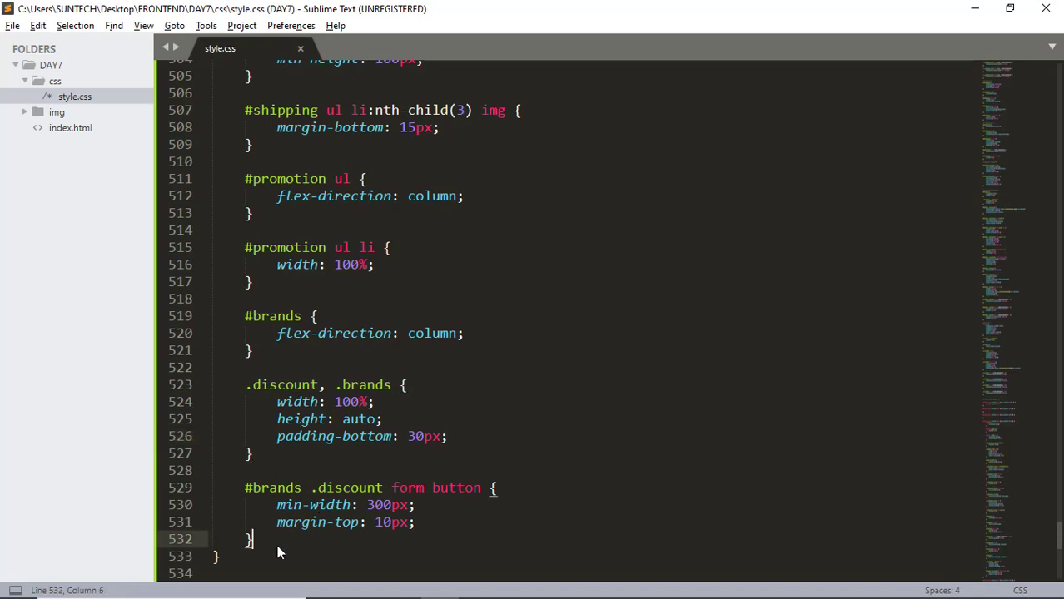
key("Return")
key("Return")
type("brands ")
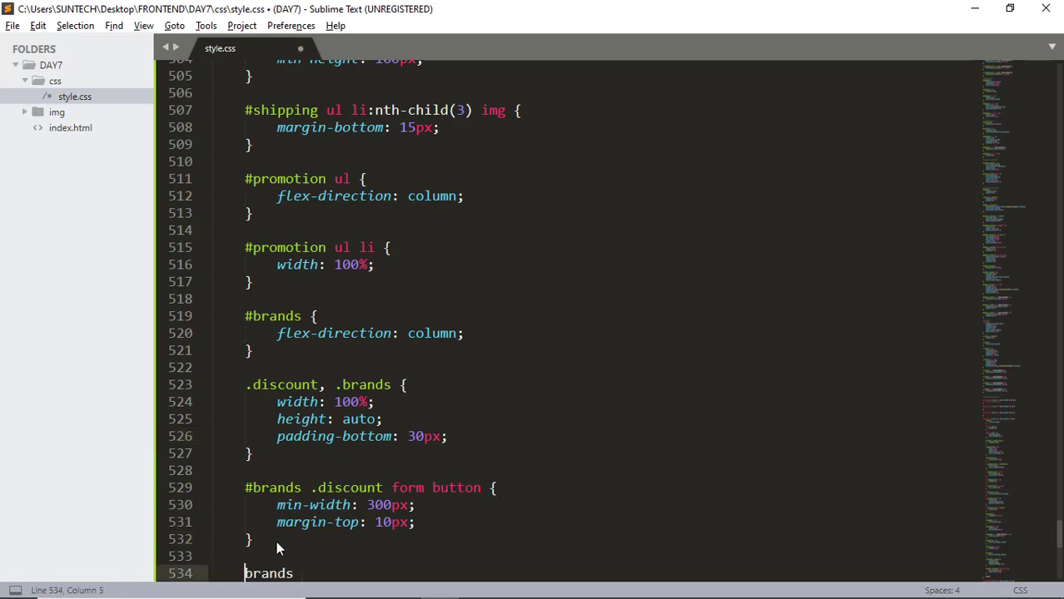
type(".")
type(" ul {")
key("Return")
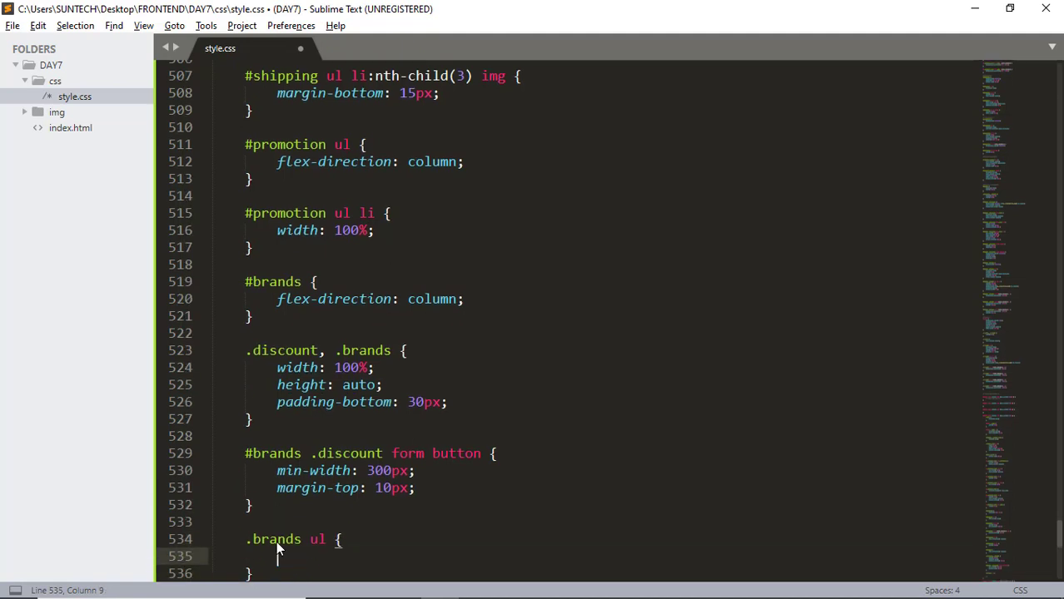
type("flex")
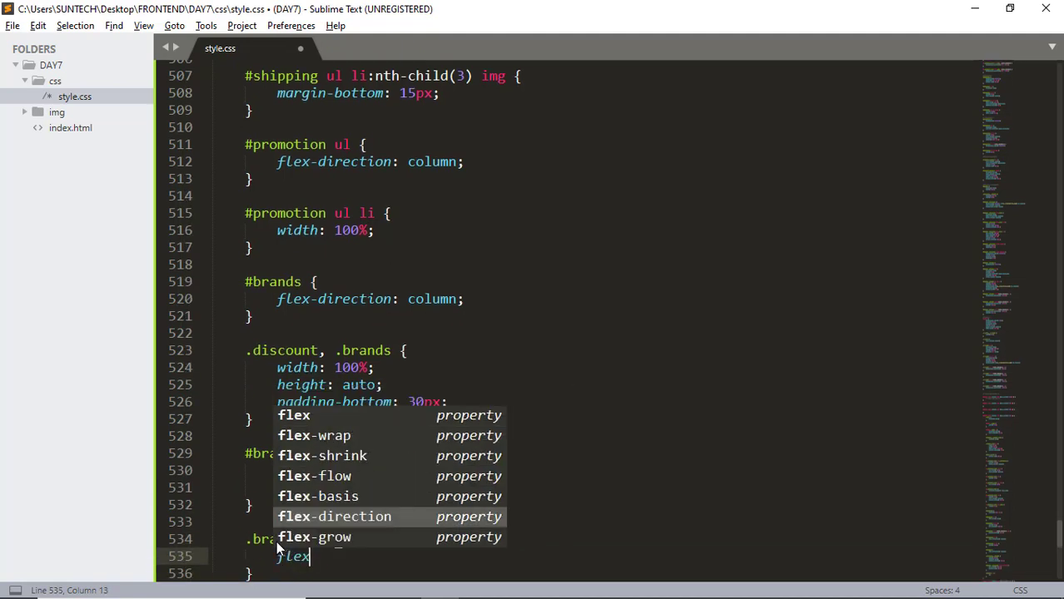
type("-w")
key("Return")
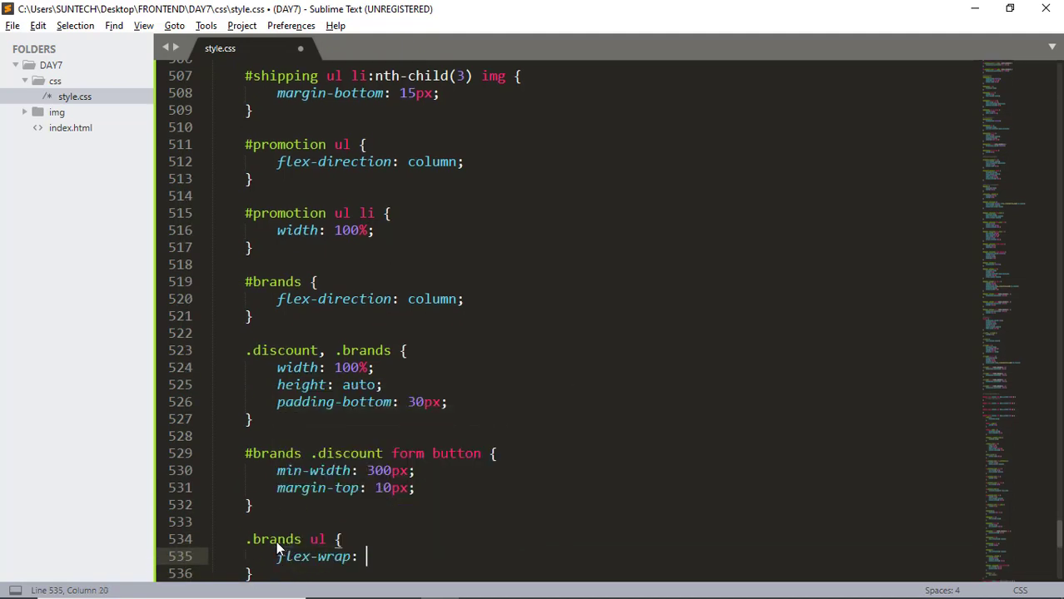
type("wra")
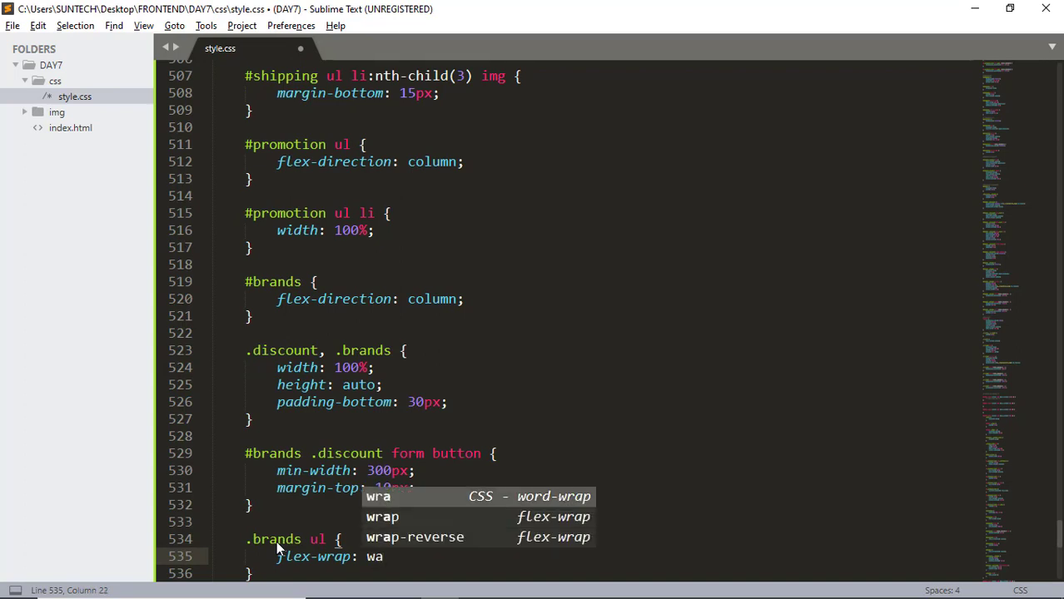
key("Return")
type(";")
key("ctrl+s")
key("alt+Tab")
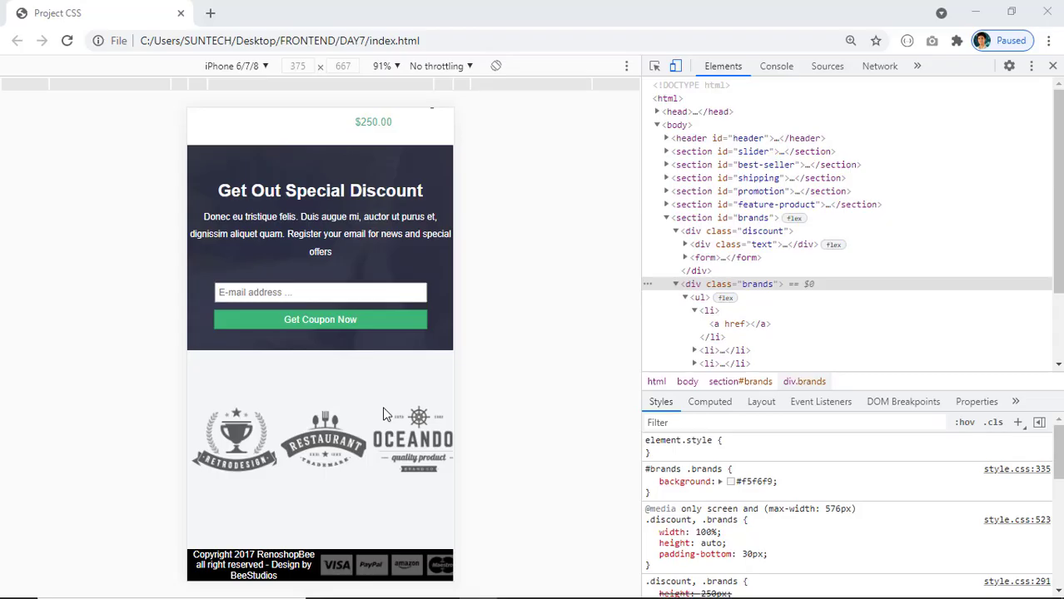
left_click(71, 47)
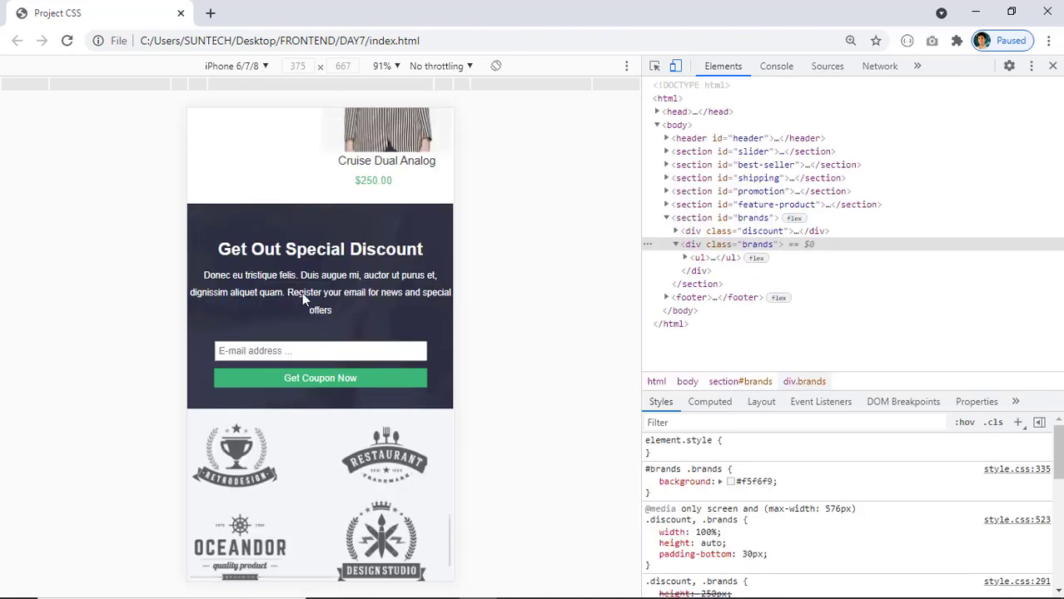
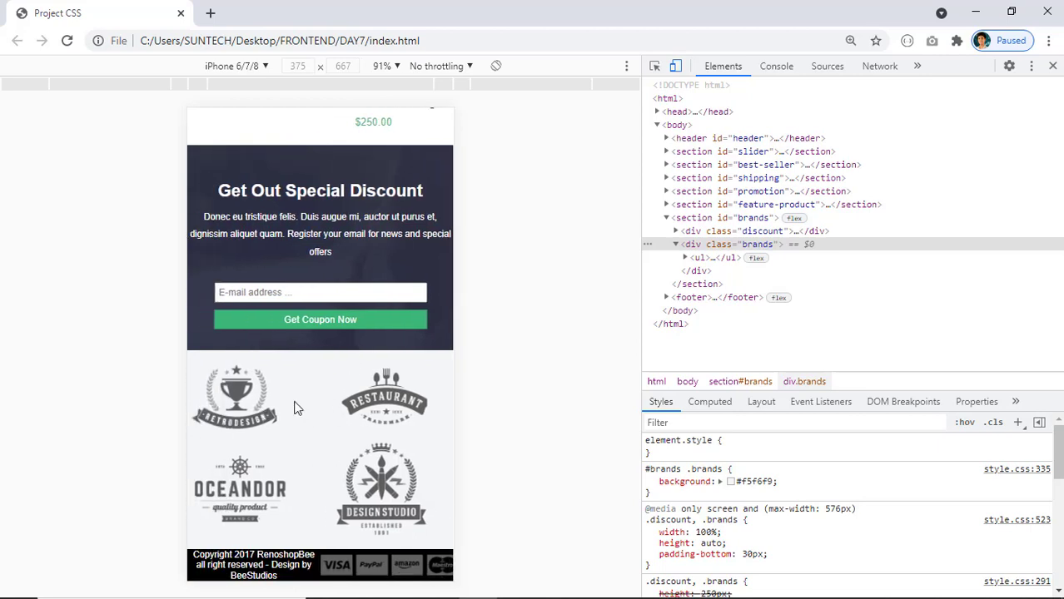
Select div.brands, then expand the footer node to reveal its f-left and f-right blocks.
left_click_drag(357, 343, 331, 429)
left_click_drag(345, 363, 351, 333)
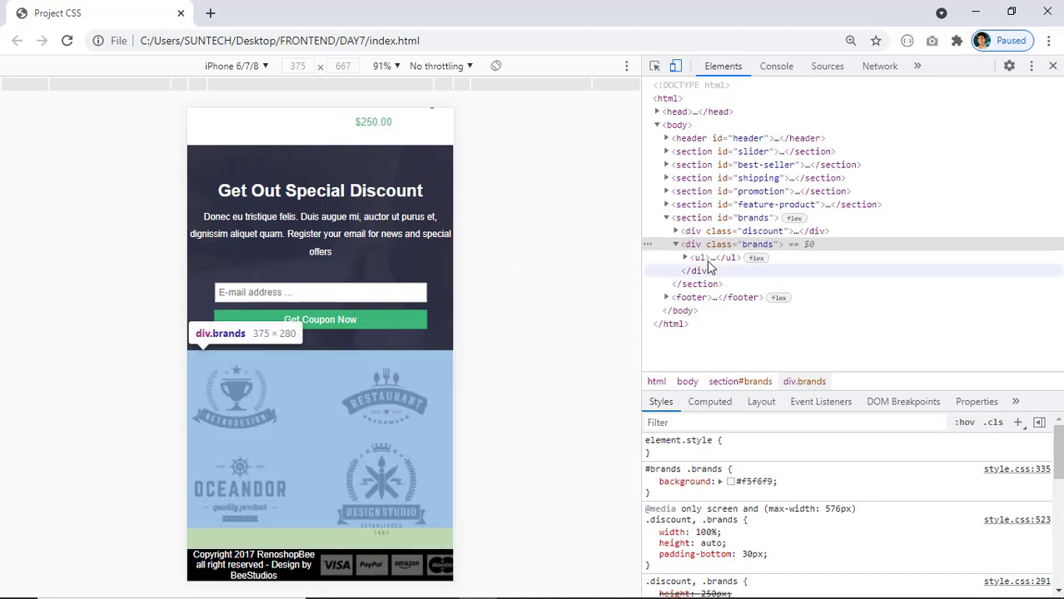
left_click(676, 246)
left_click(675, 245)
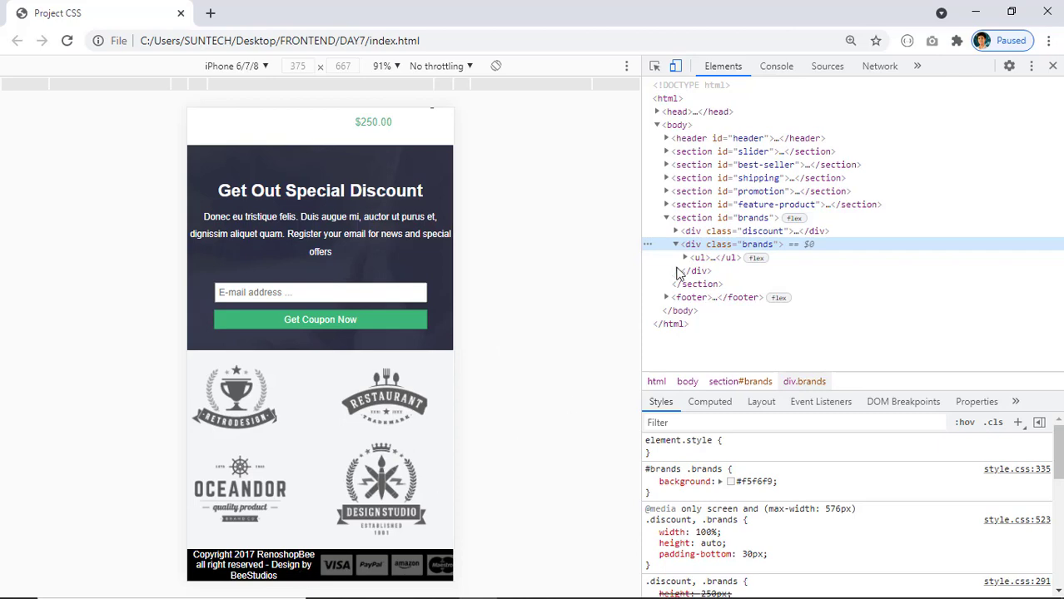
left_click(699, 302)
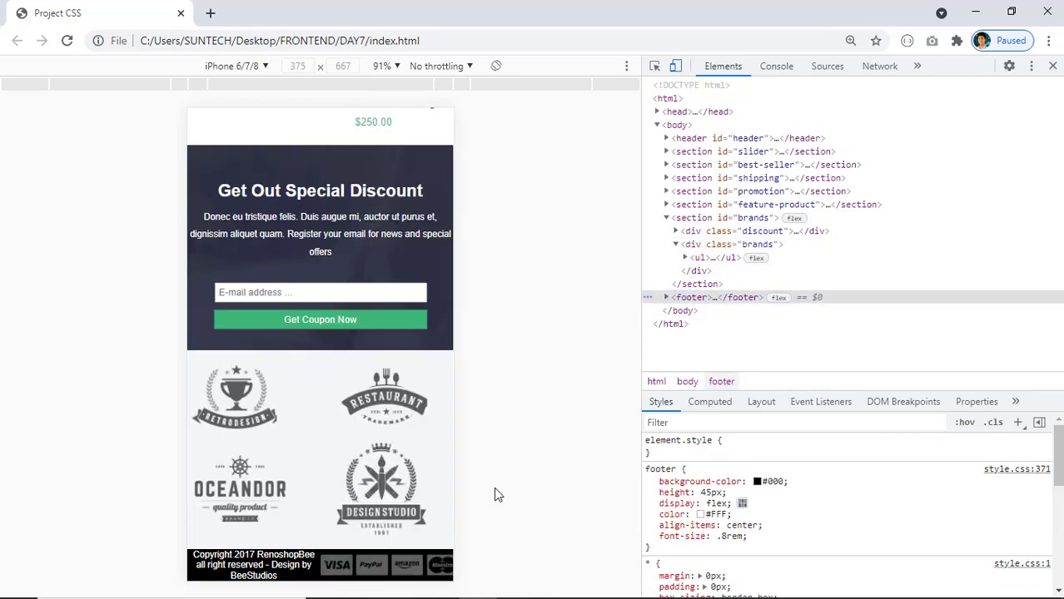
left_click(666, 298)
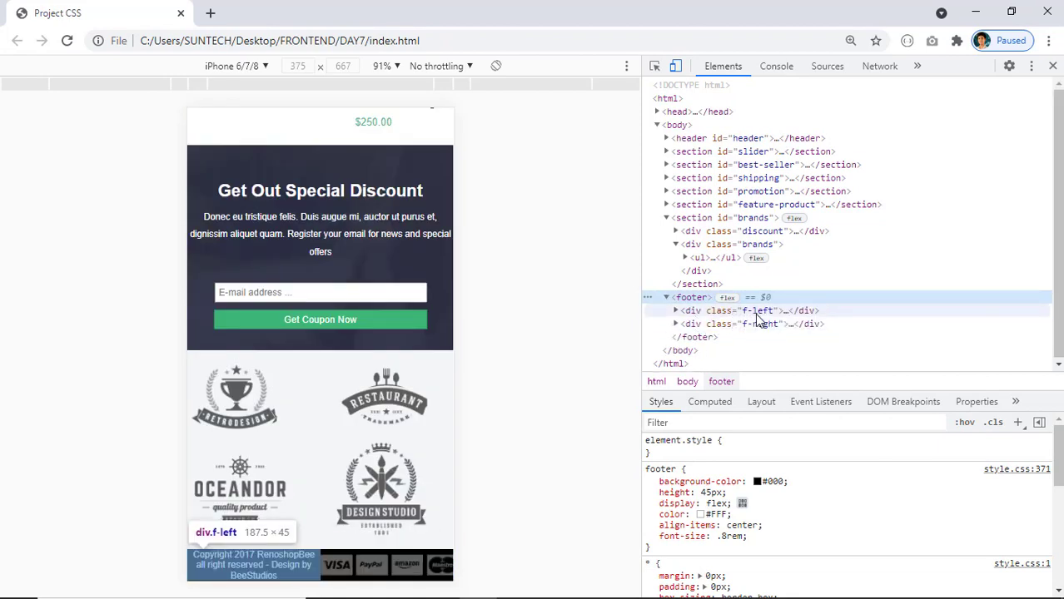
key("alt+Tab")
Add a footer rule with flex-direction: column below the .brands ul rule.
scroll(317, 278, "down", 3)
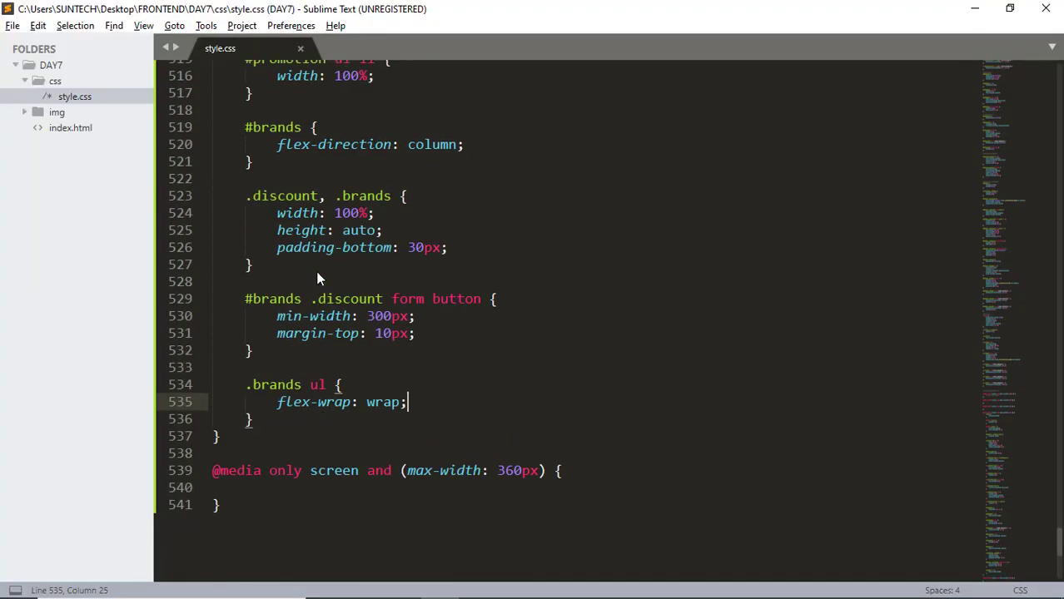
left_click(477, 583)
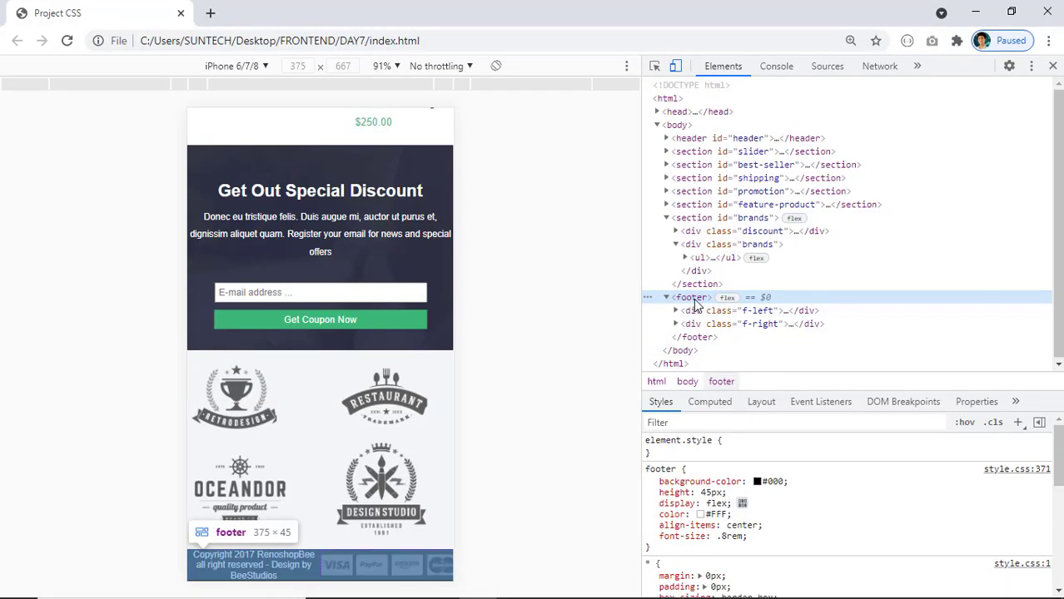
key("alt+Tab")
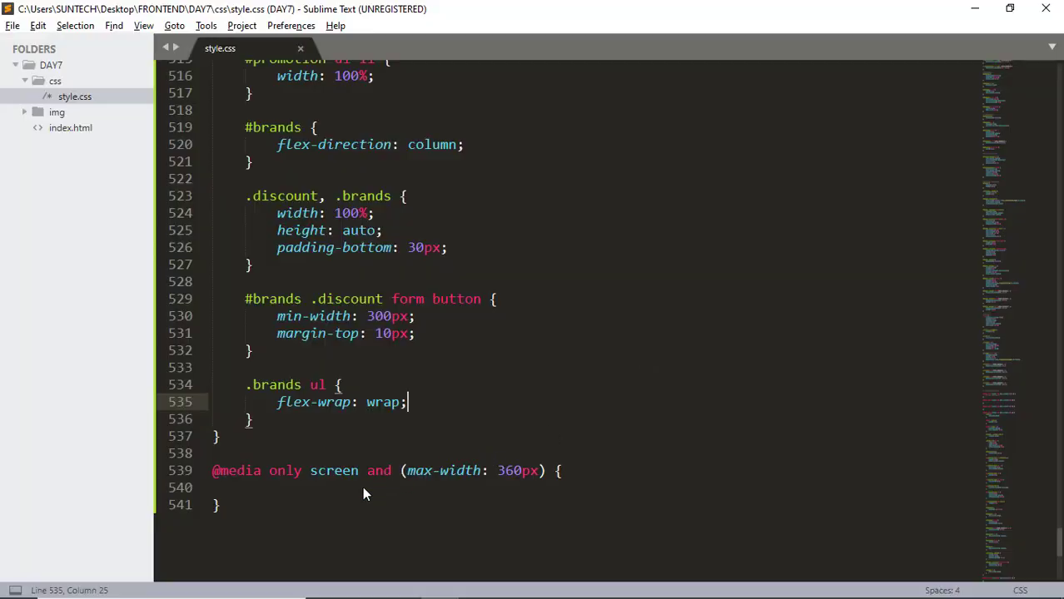
left_click(340, 420)
key("Return")
key("Return")
type("footer ")
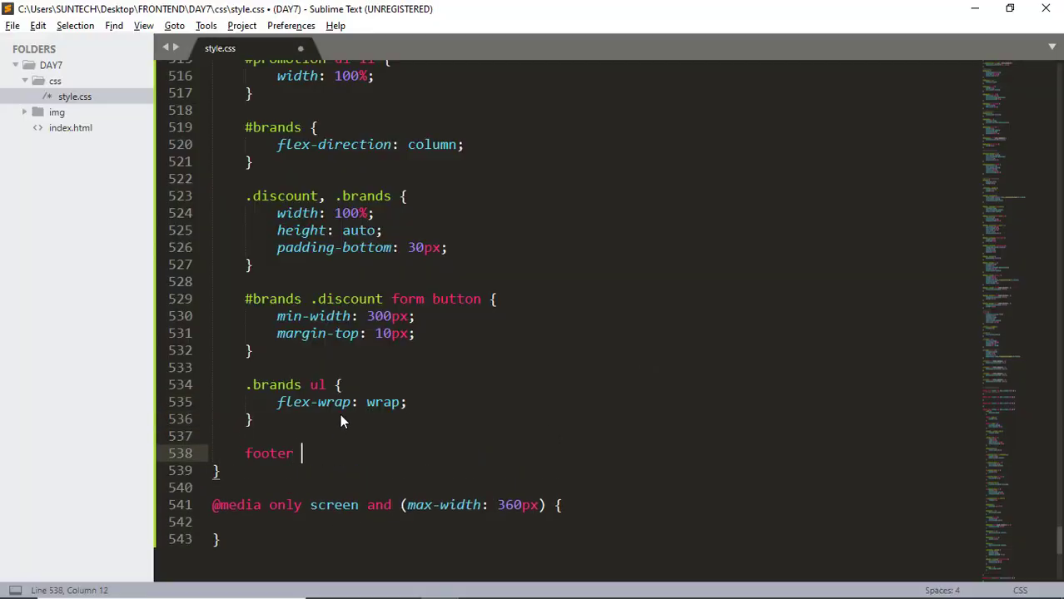
type("{")
key("Return")
type("flex-")
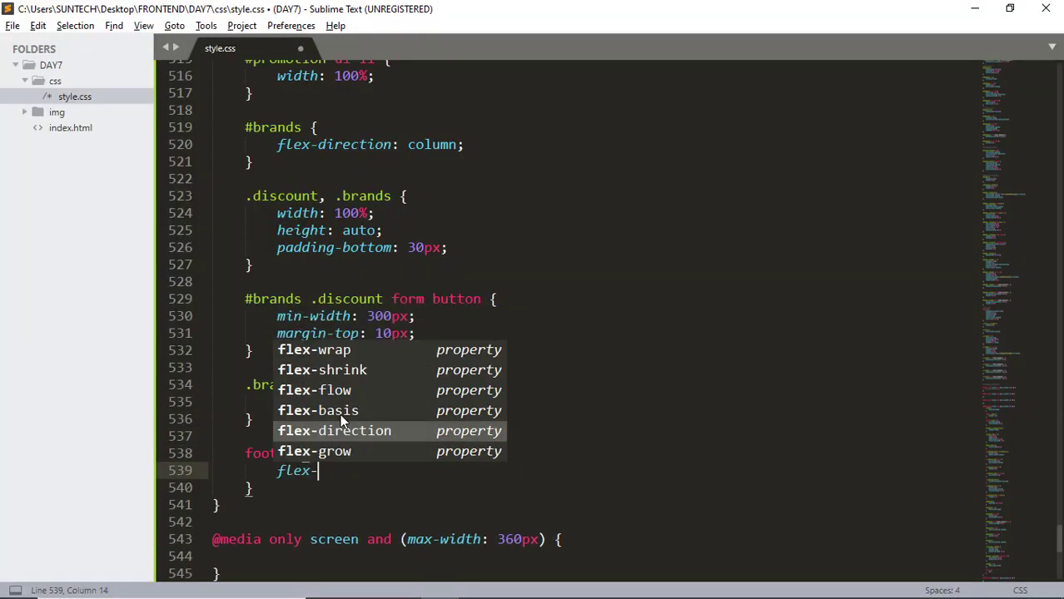
type("di")
key("Escape")
key("BackSpace")
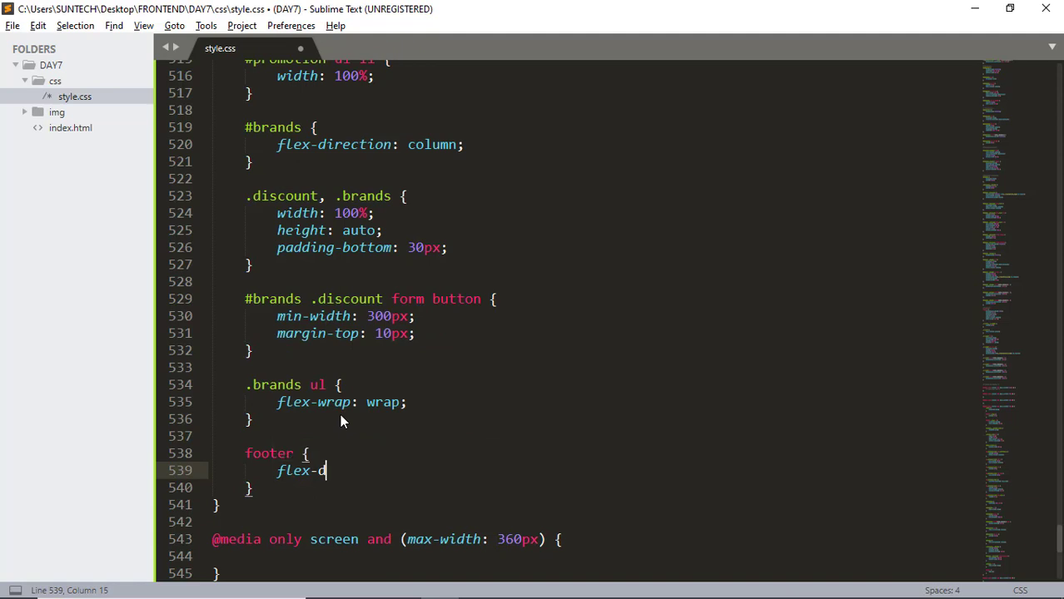
type("ir")
key("Tab")
type("f")
key("Escape")
key("BackSpace")
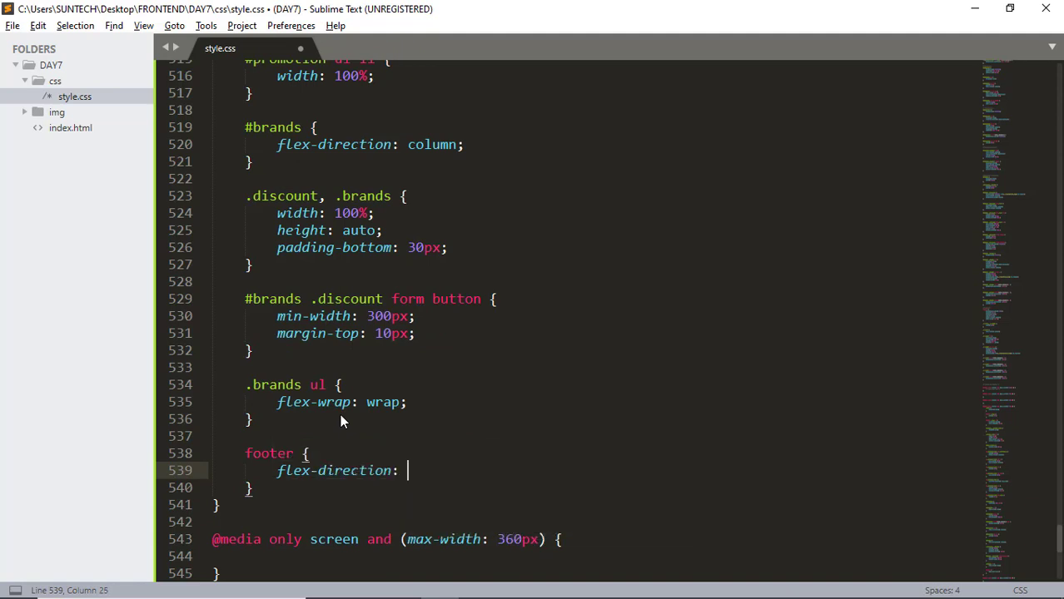
type("col")
key("Tab")
Copy the footer selector into a new 'footer div' rule below it.
key("Up")
key("Up")
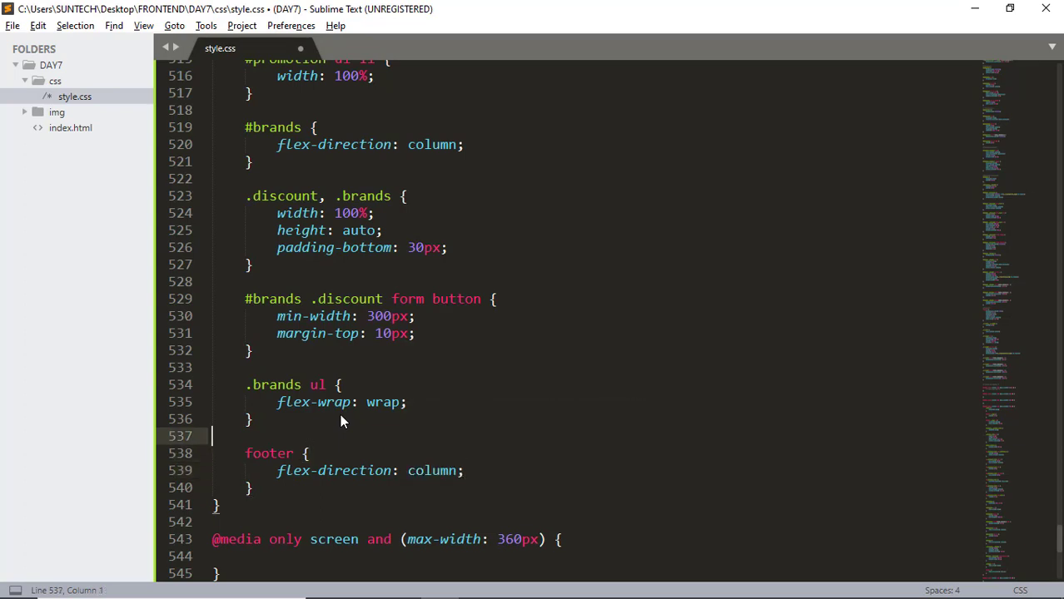
key("Down")
key("Left")
key("ctrl+shift+Left")
key("ctrl+c")
key("Down")
key("Down")
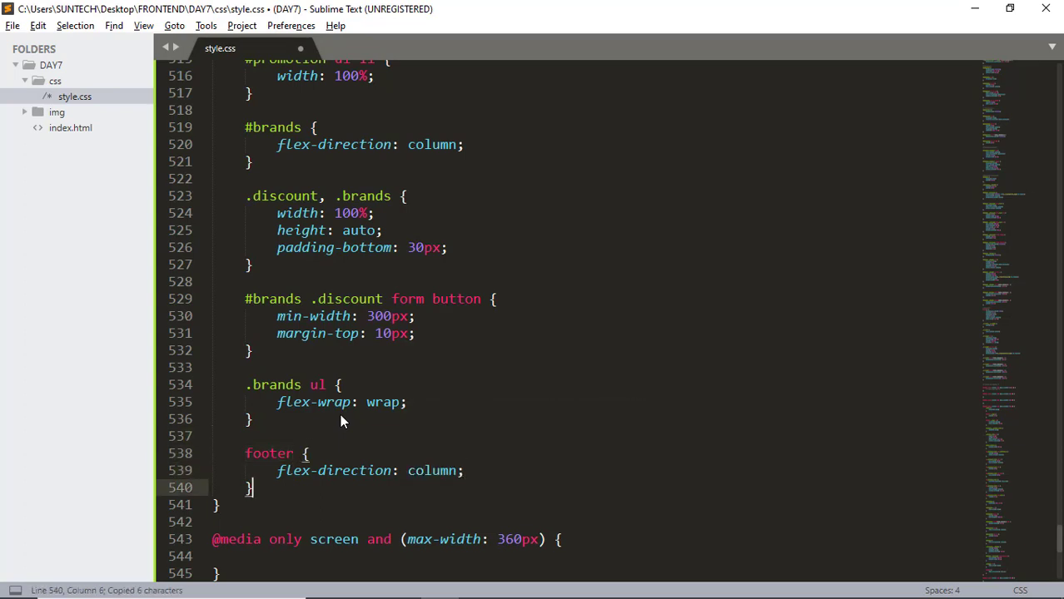
key("Return")
key("Return")
key("ctrl+v")
type("{")
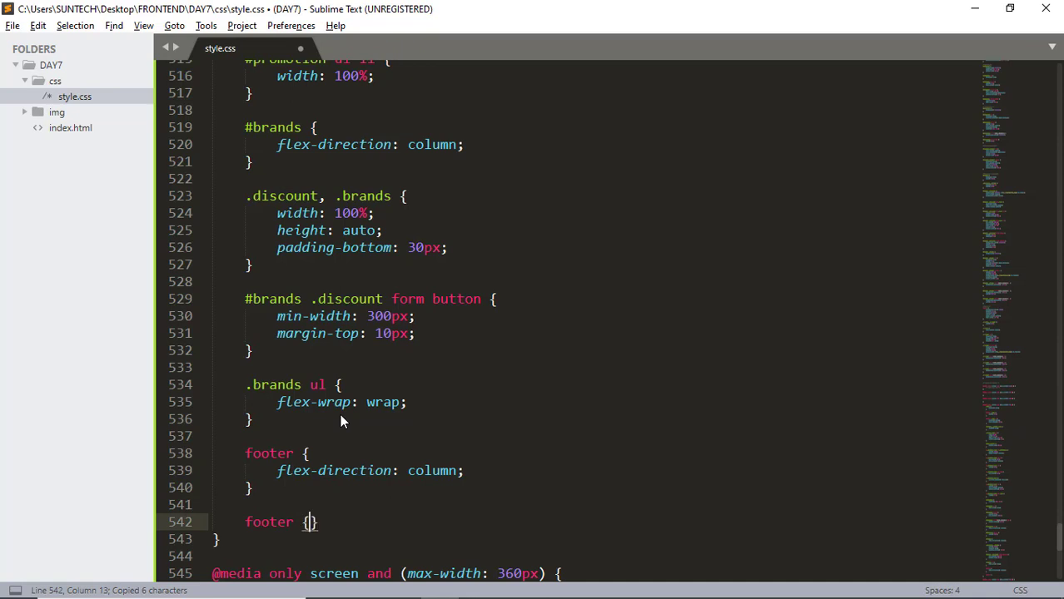
key("Return")
key("Up")
key("Right")
key("Right")
type("di")
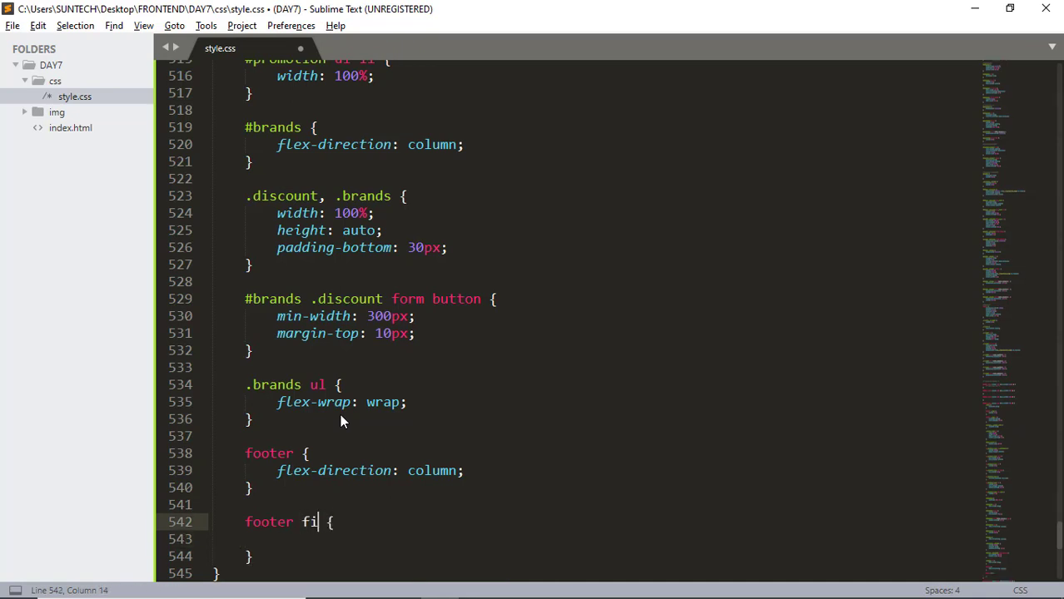
type("v")
Give the footer div rule width: 50% and save style.css.
key("Up")
key("Down")
key("Down")
key("Tab")
type("wi")
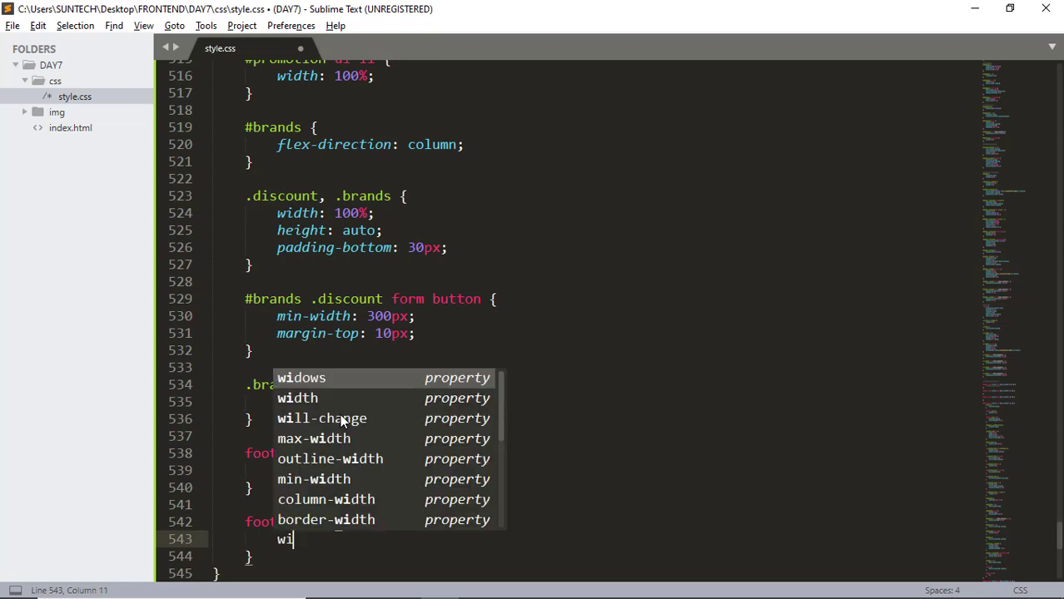
key("Return")
key("ctrl+z")
type("dth")
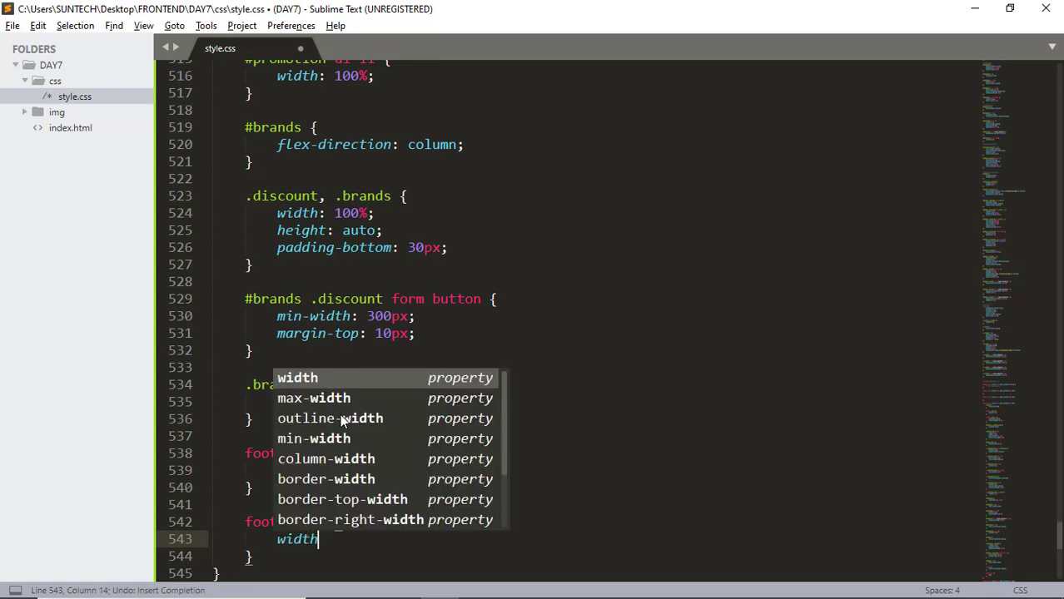
key("Return")
type("50%;")
key("ctrl+s")
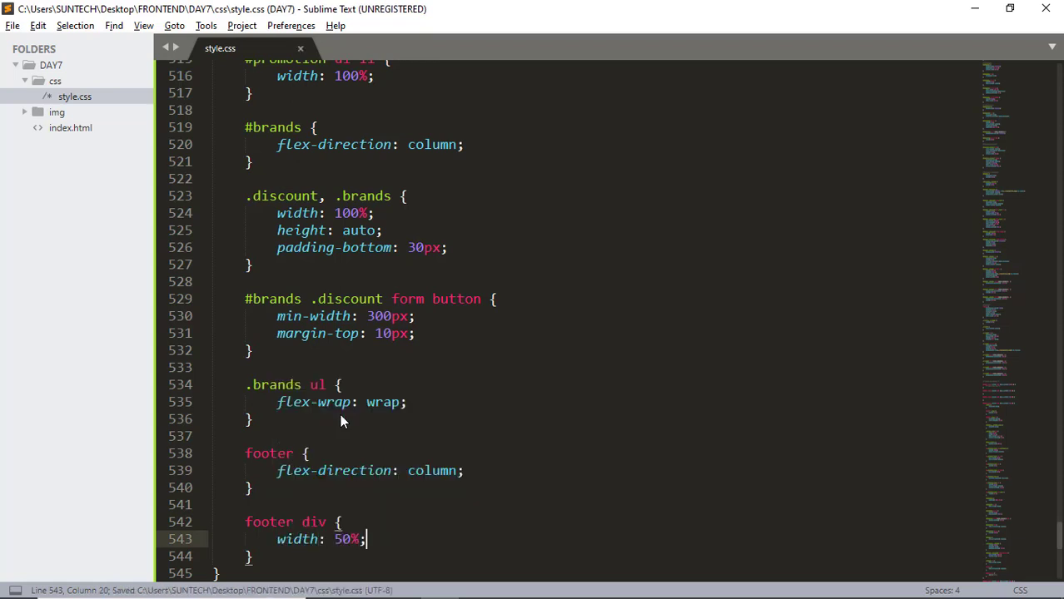
key("alt+Tab")
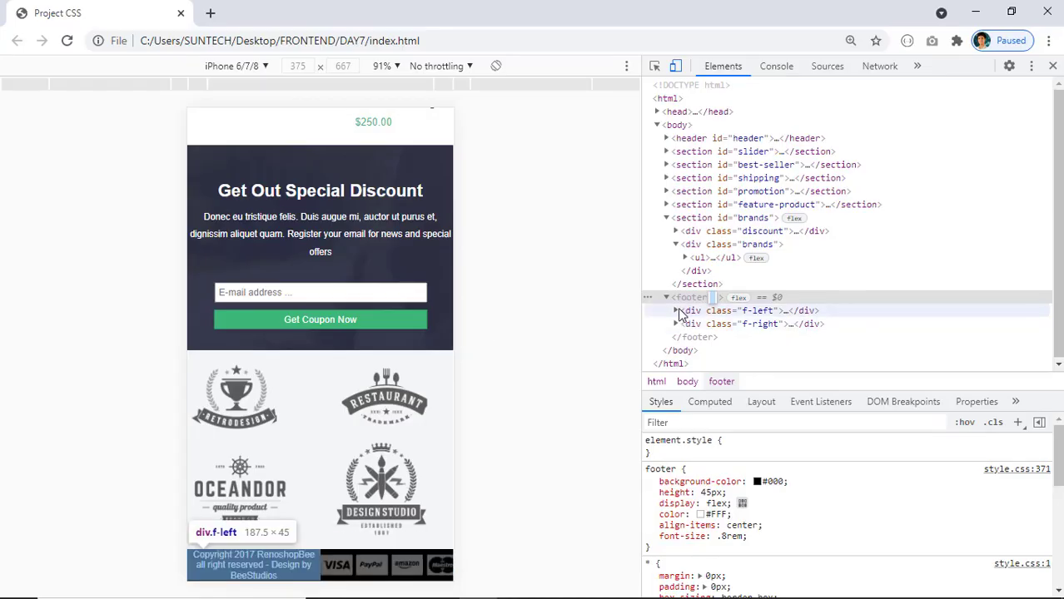
Expand f-left, f-right and the payment icon list, then reload the page with the saved CSS.
left_click(677, 311)
scroll(678, 315, "down", 2)
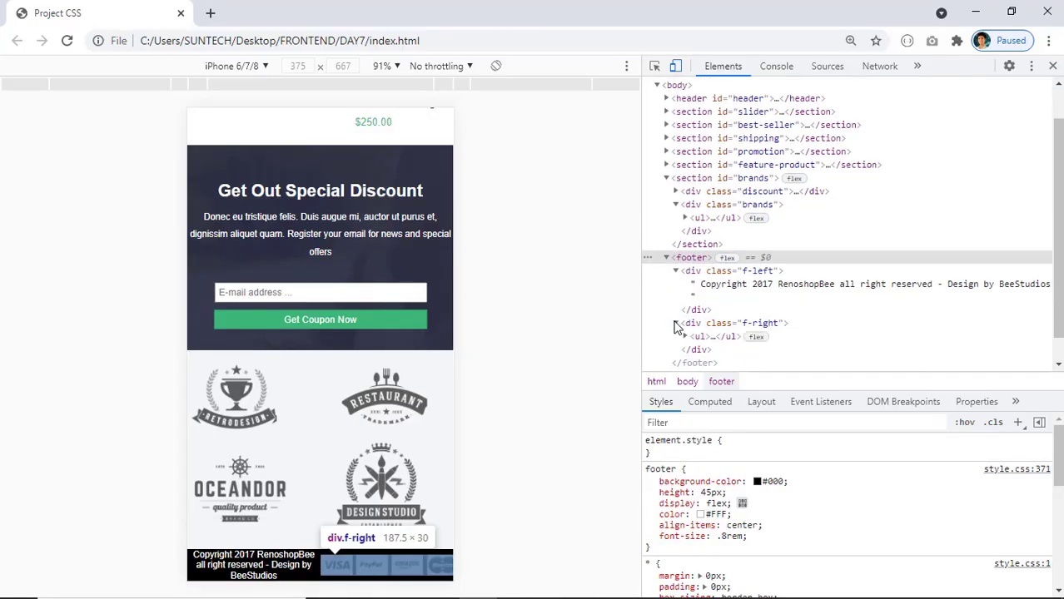
left_click(676, 321)
left_click(692, 310)
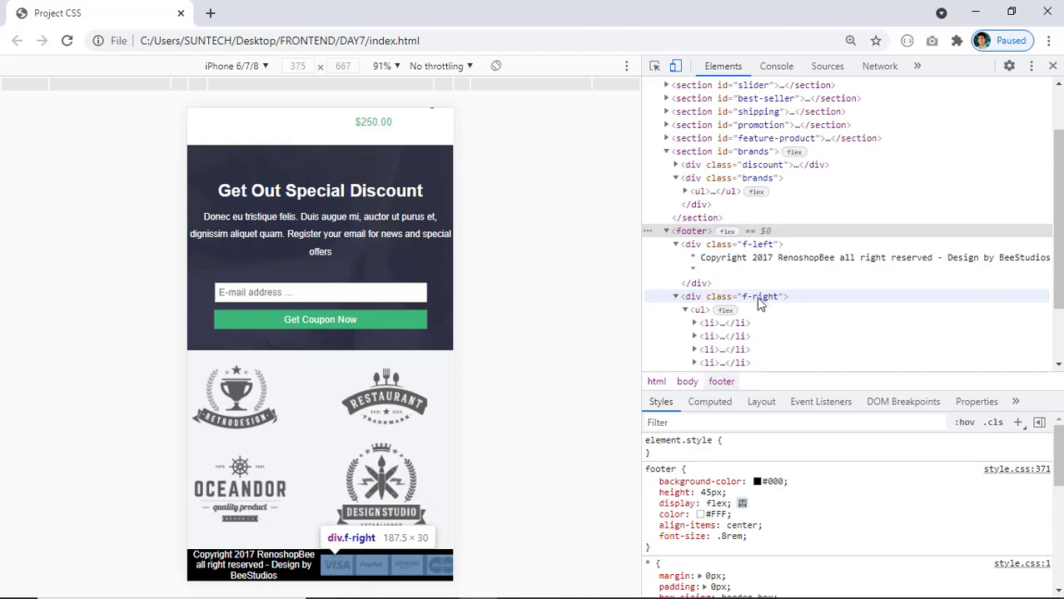
key("alt+Tab")
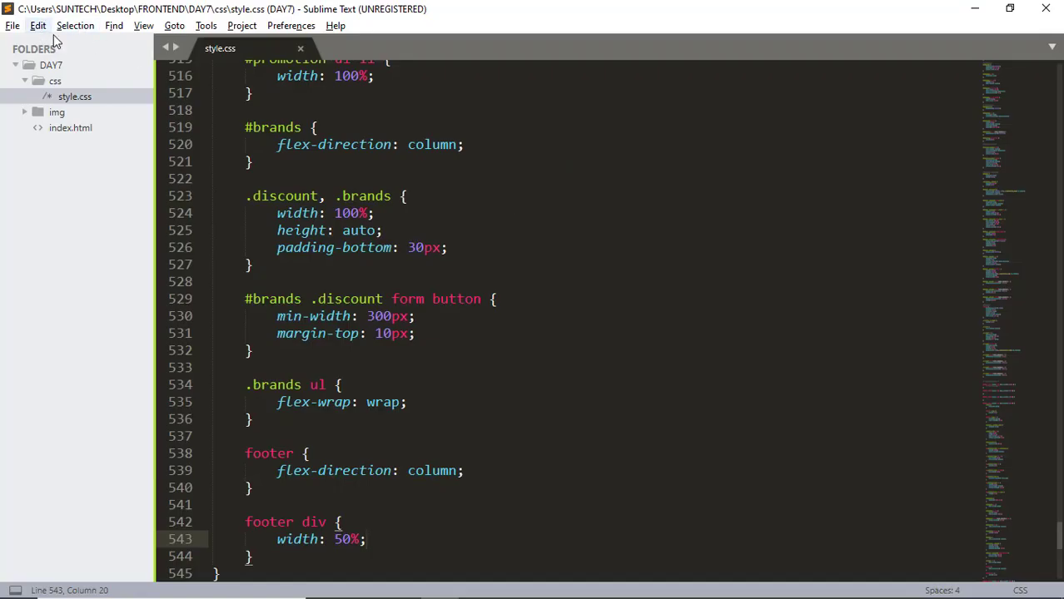
key("alt+Tab")
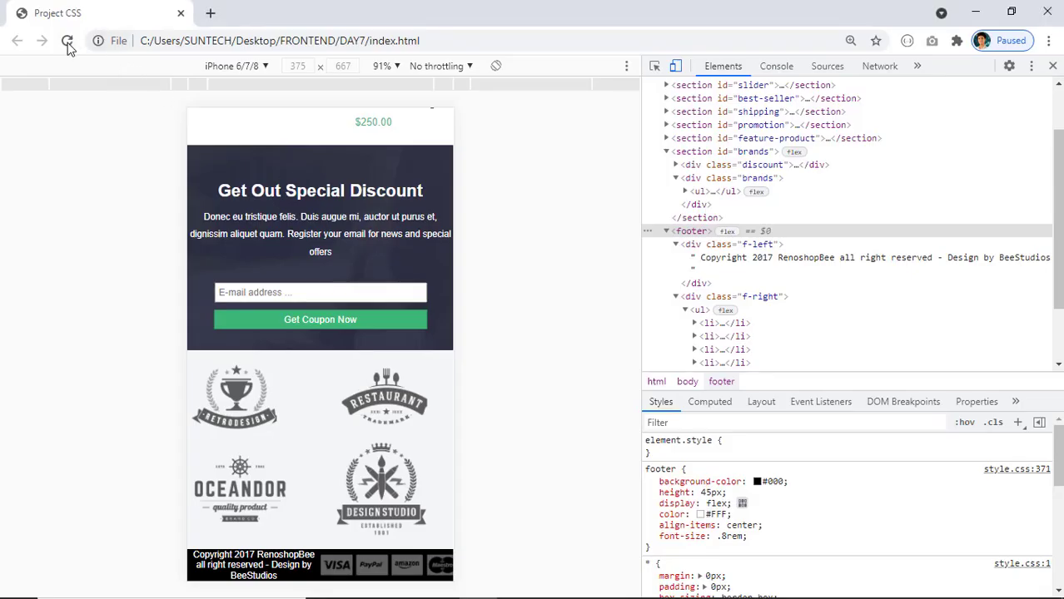
left_click(67, 40)
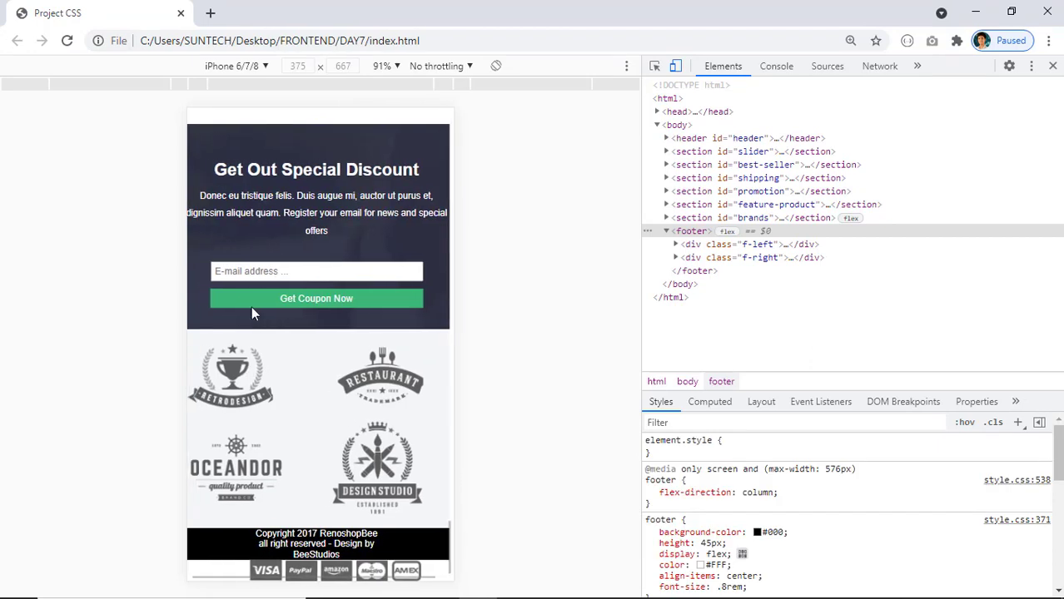
scroll(266, 316, "left", 2)
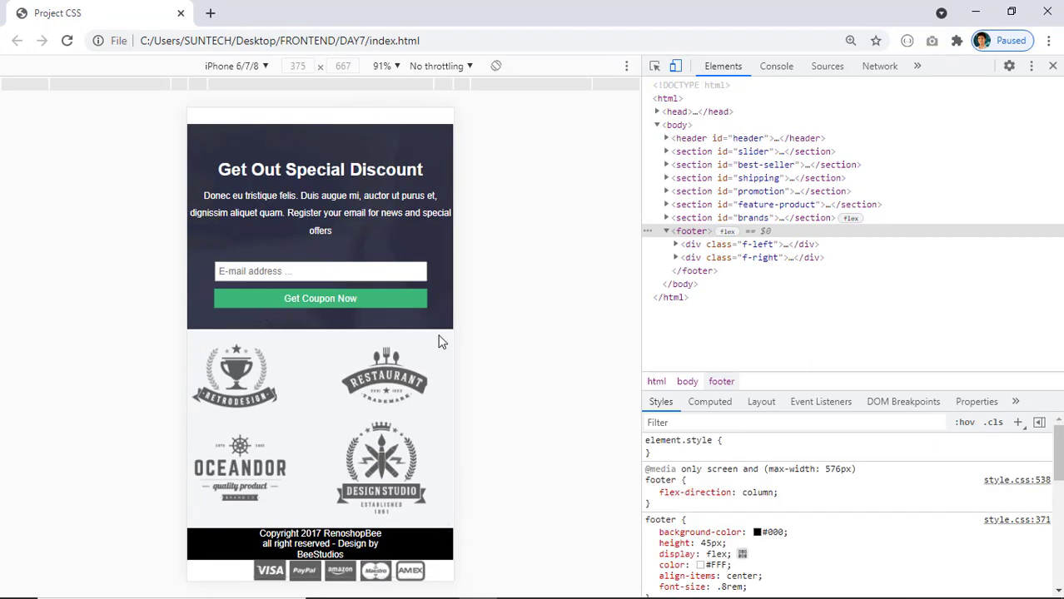
On div.f-left, disable the 50% width and add an inline width: 100%.
left_click(676, 244)
left_click(736, 257)
left_click(721, 244)
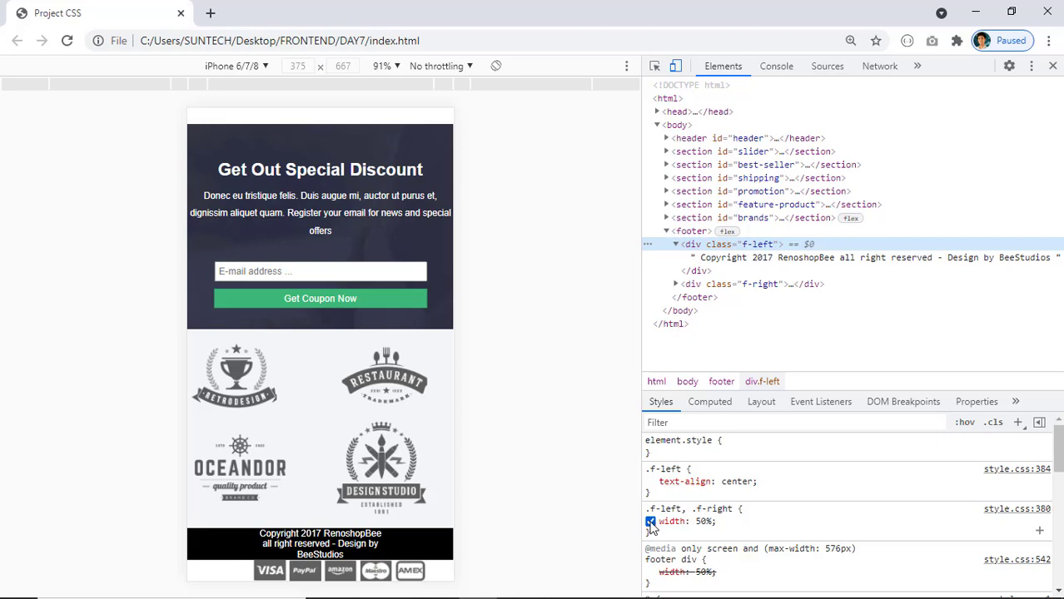
left_click(650, 522)
left_click(693, 454)
type("idth")
key("Tab")
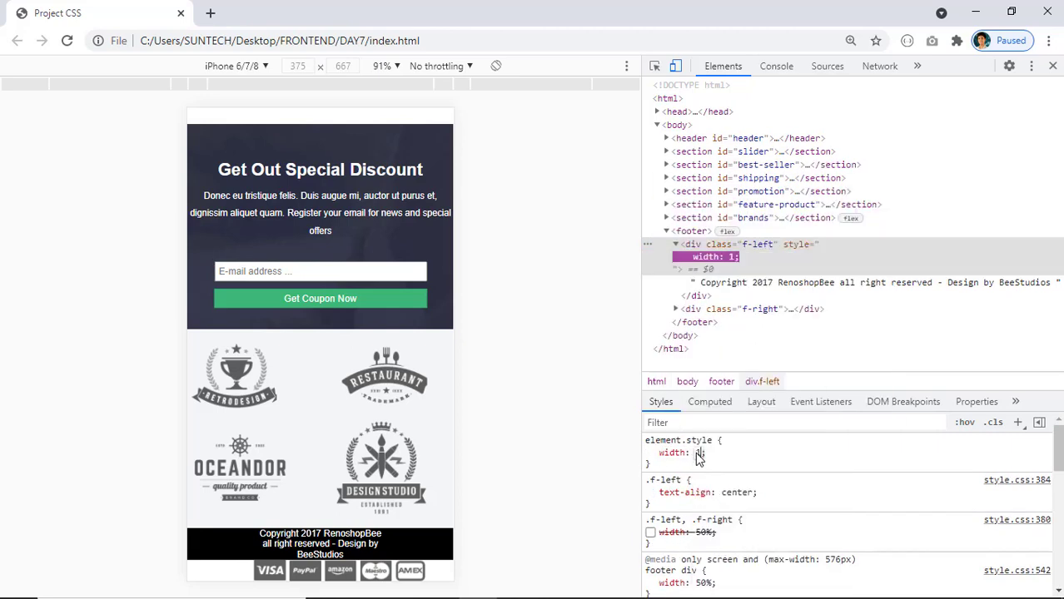
type("100%")
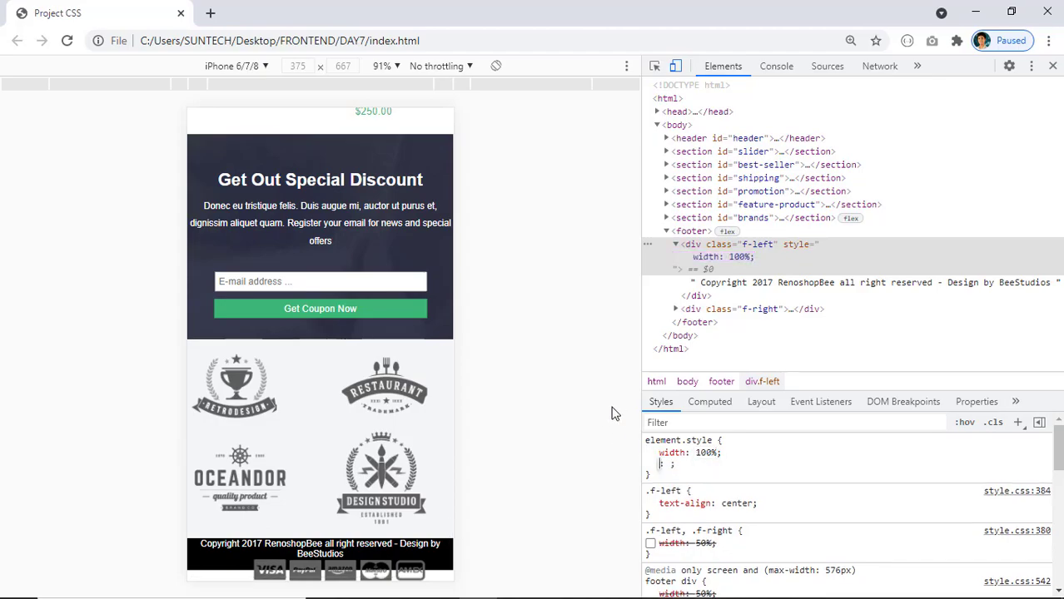
key("alt+Tab")
Try targeting the .f-left and f-right blocks in the footer div selector and save.
left_click(332, 518)
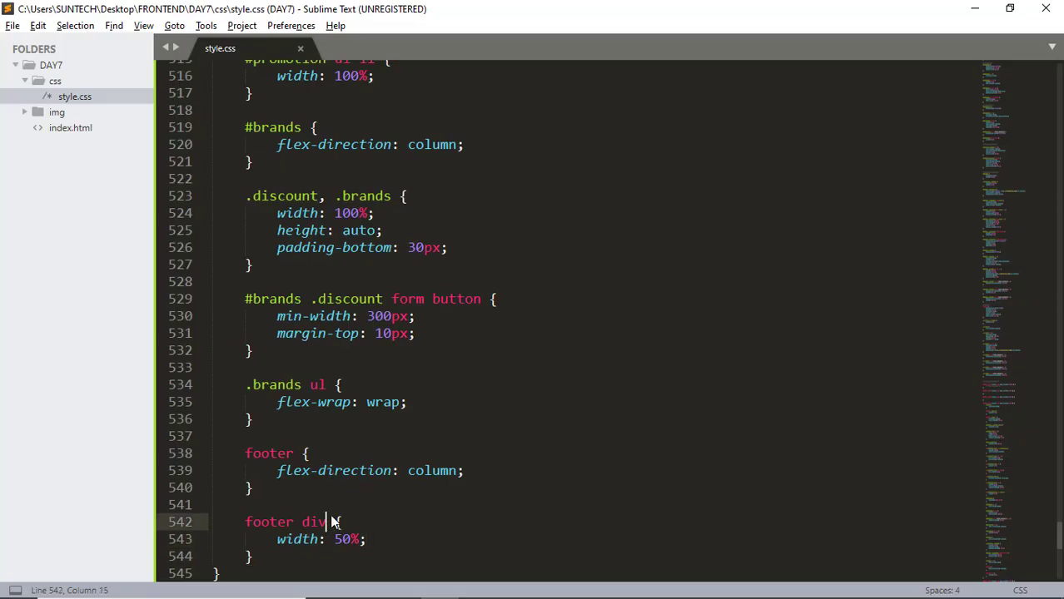
type(".f-")
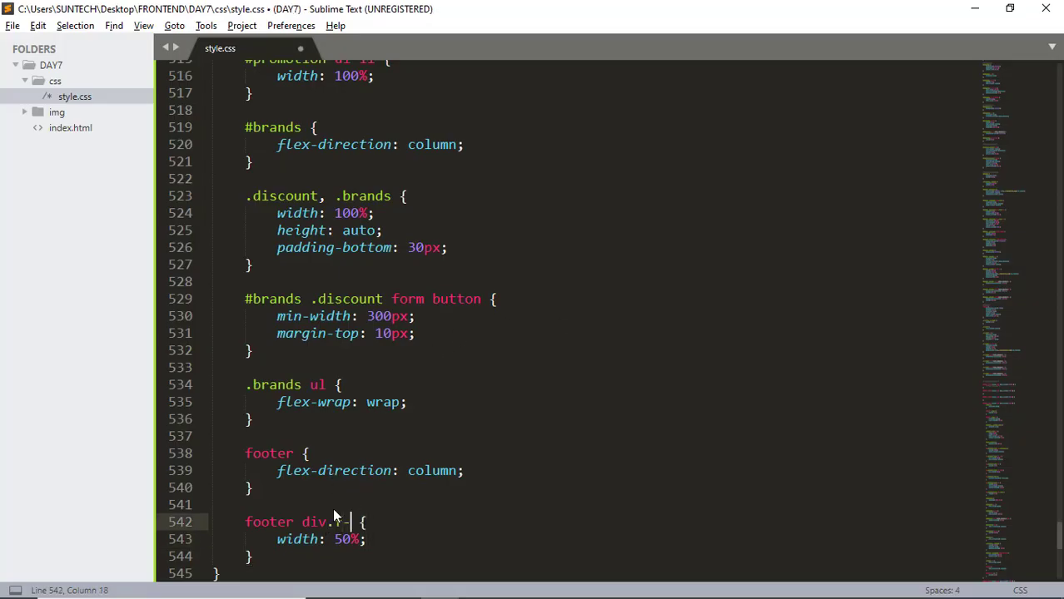
type("left, ")
type("f-right")
key("ctrl+s")
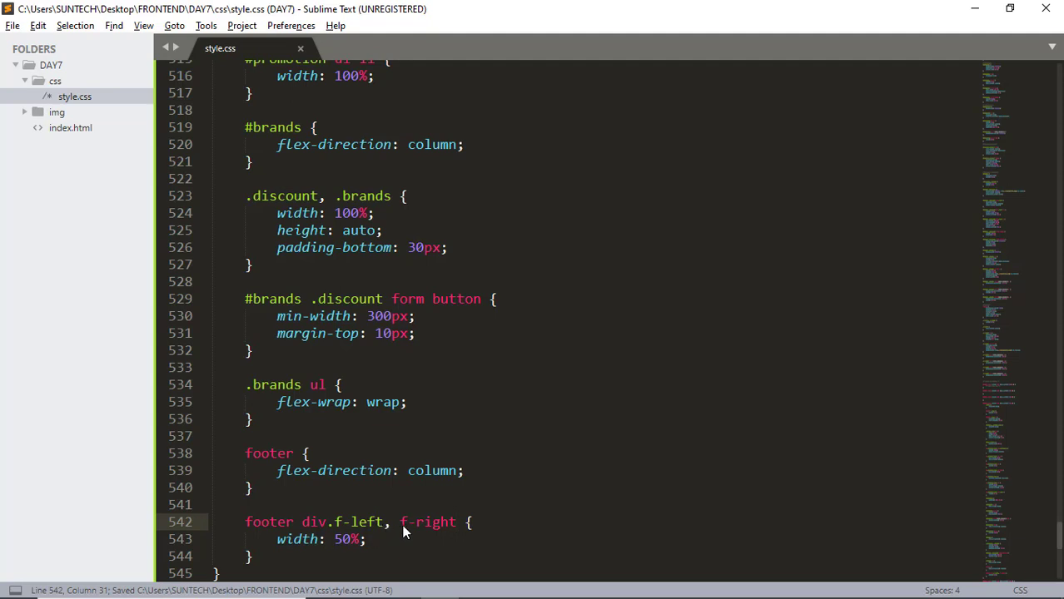
type(".")
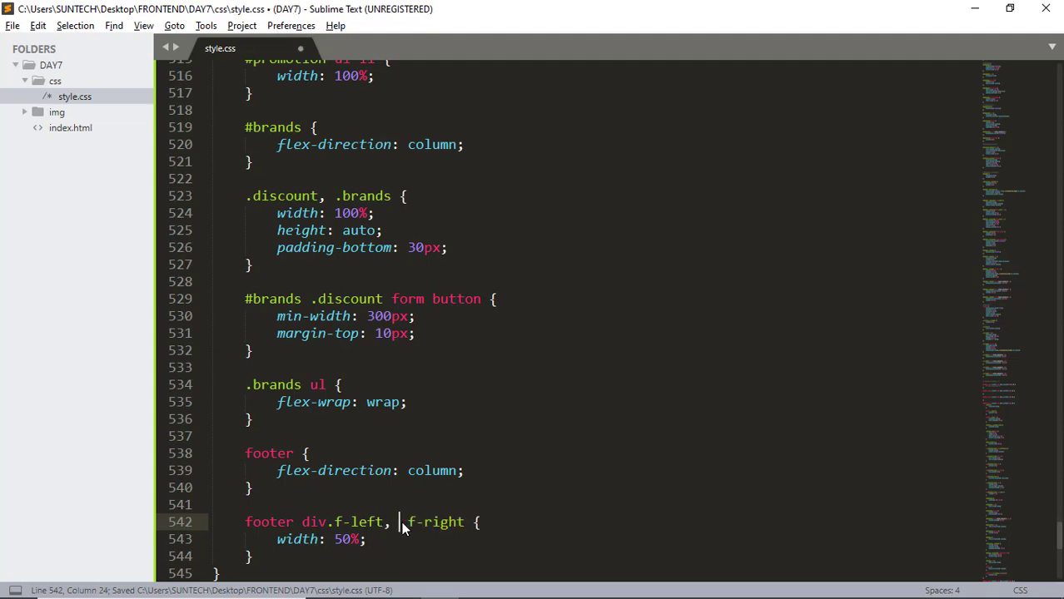
type("div")
key("ctrl+s")
key("alt+Tab")
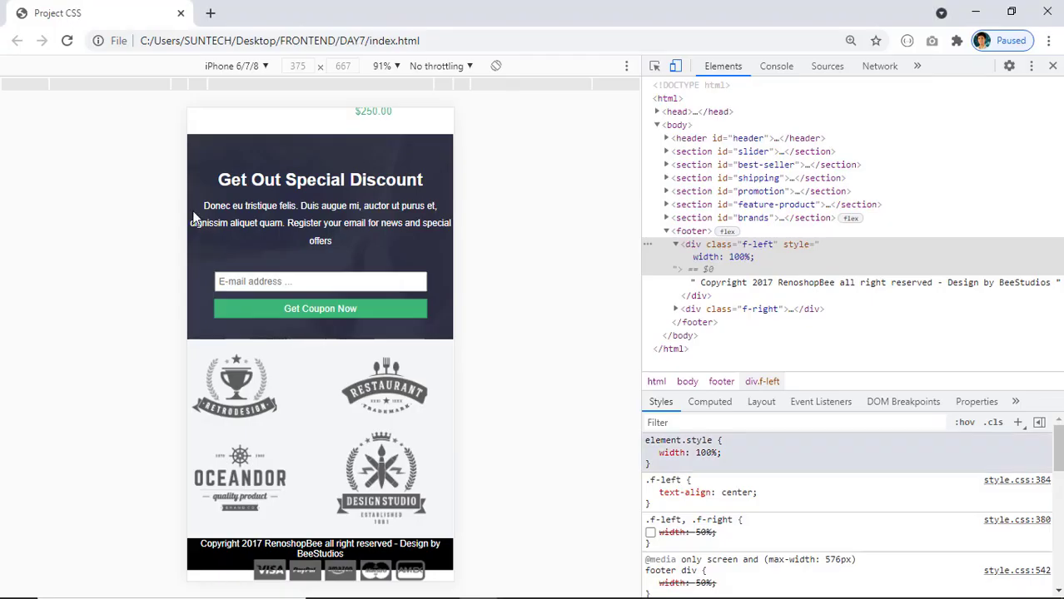
key("alt+Tab")
Change the footer div width value from 50% to 100.
left_click(341, 539)
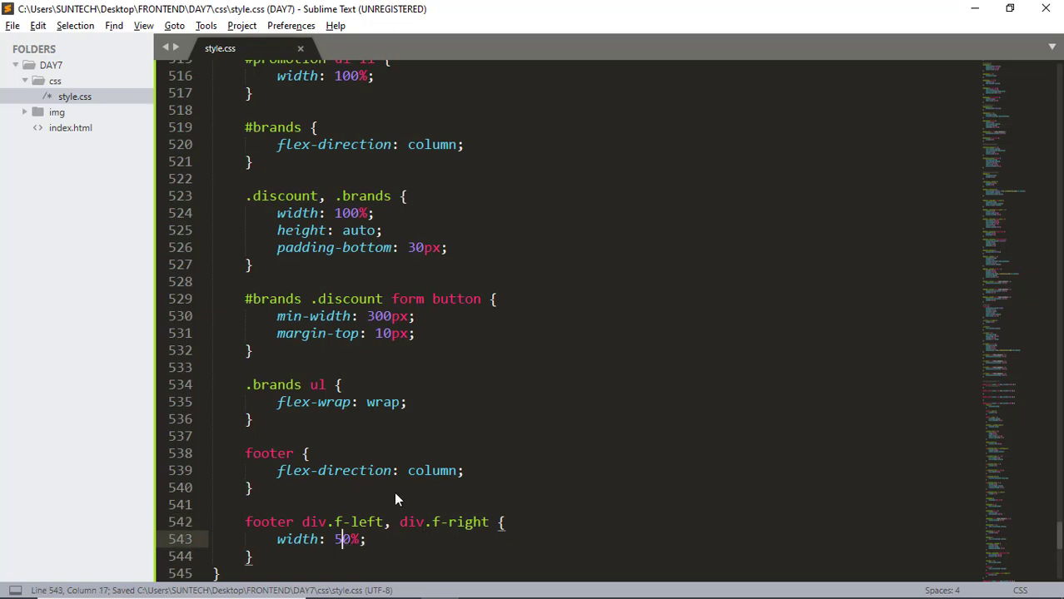
key("BackSpace")
type("10")
key("Right")
key("Right")
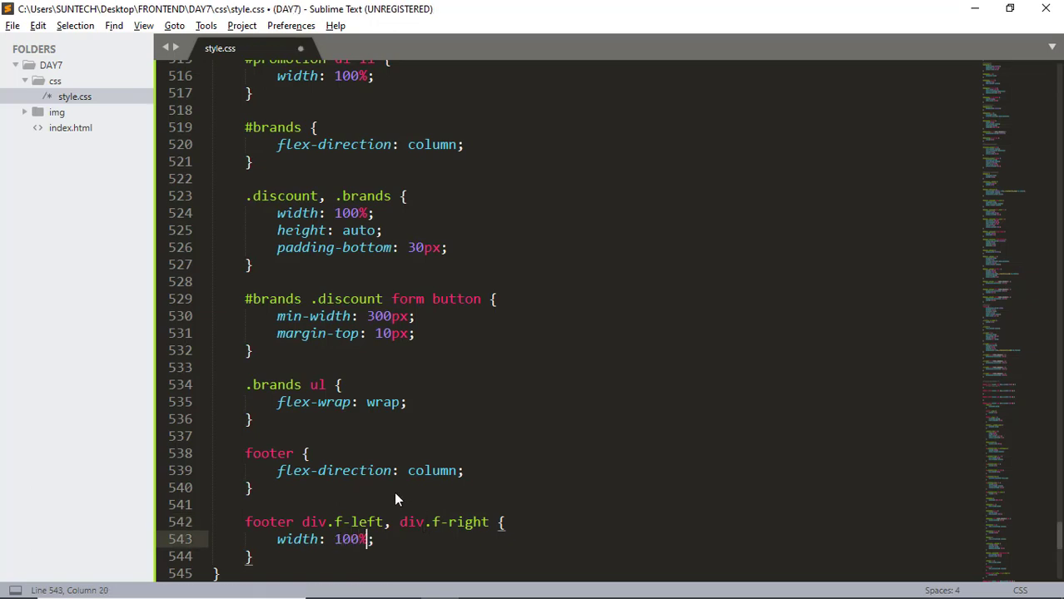
key("BackSpace")
Strip the class parts so the selector is footer div again, save, and reload Chrome.
key("Up")
key("Up")
key("Up")
key("Left")
key("Down")
key("Down")
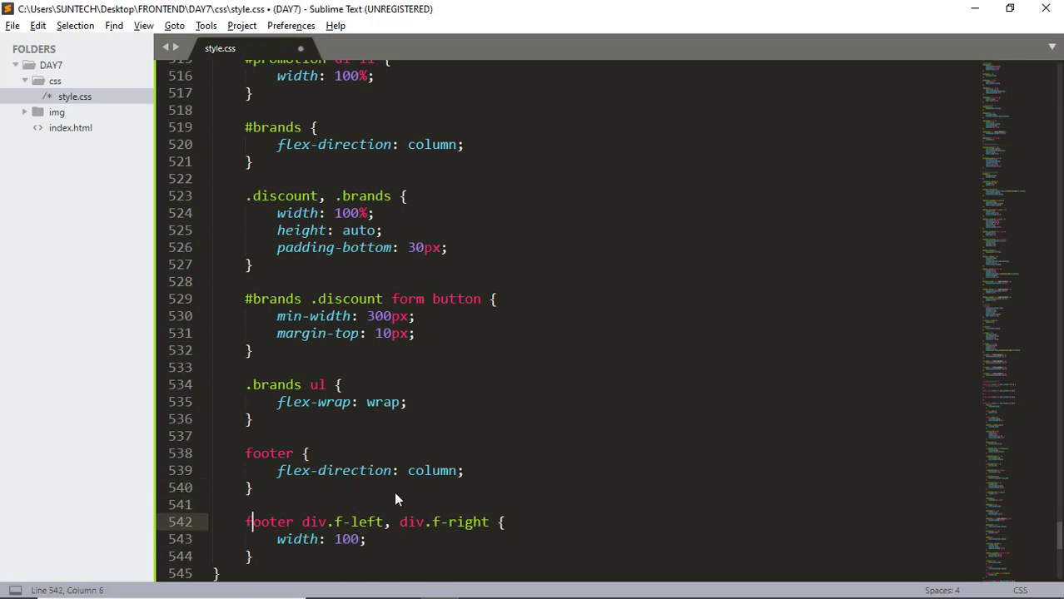
key("Right")
key("Right")
key("Right")
key("Right")
key("Right")
key("Right")
key("shift+End")
key("shift+Left")
key("shift+Left")
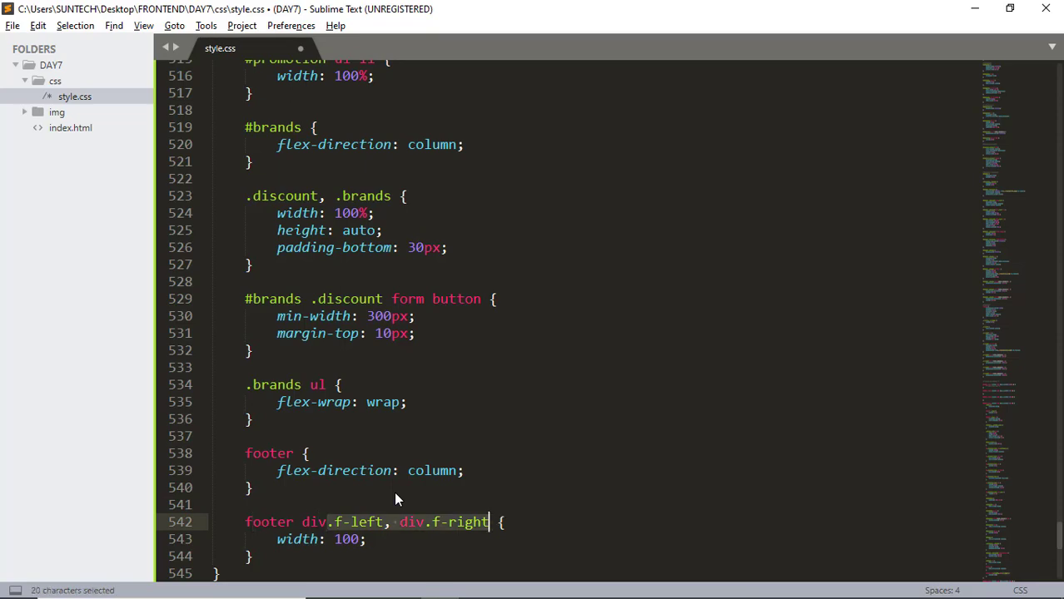
key("BackSpace")
key("ctrl+s")
key("alt+Tab")
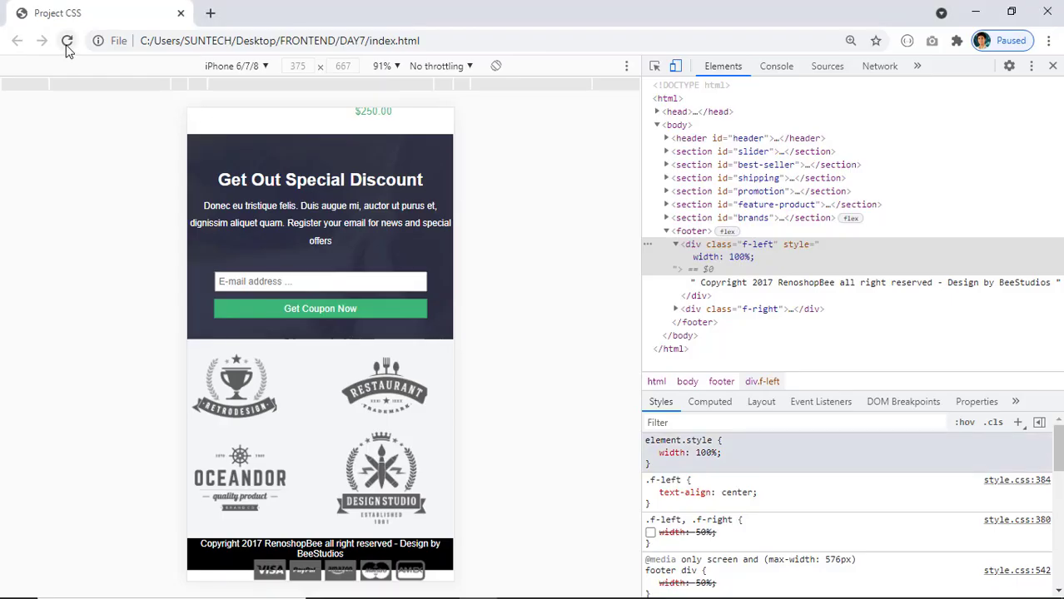
left_click(67, 41)
key("alt+Tab")
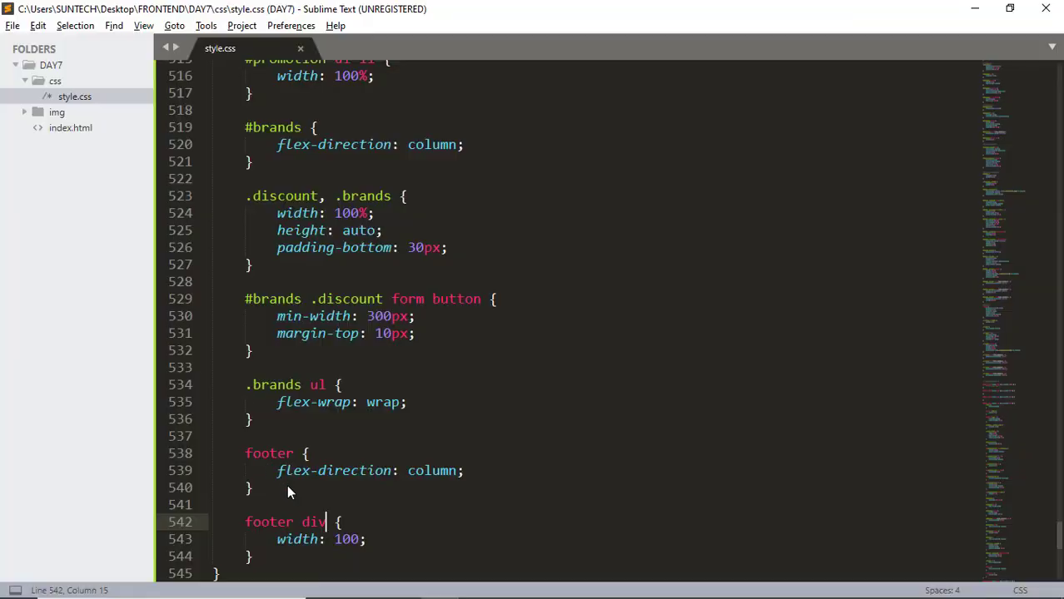
Give the width a px unit, save, and reload the preview.
left_click(358, 540)
type("576")
type("p")
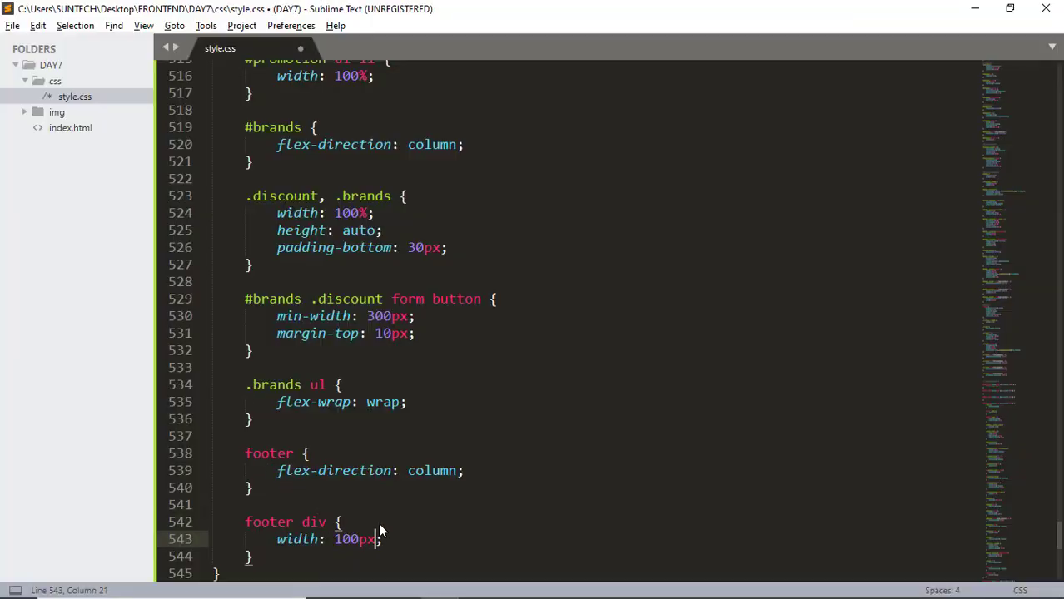
type("x")
key("ctrl+s")
key("alt+Tab")
left_click(67, 41)
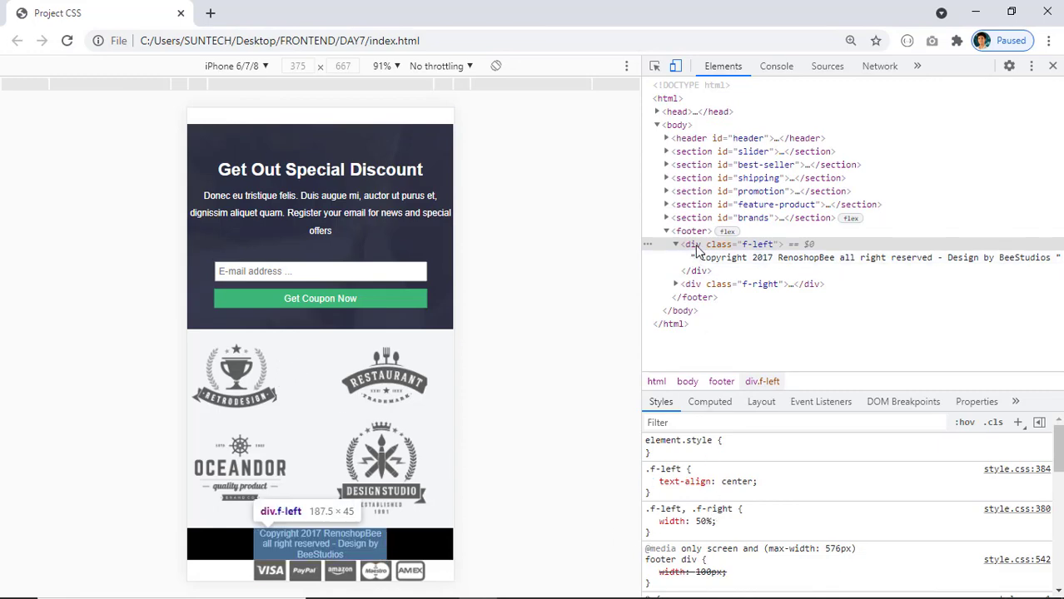
key("alt+Tab")
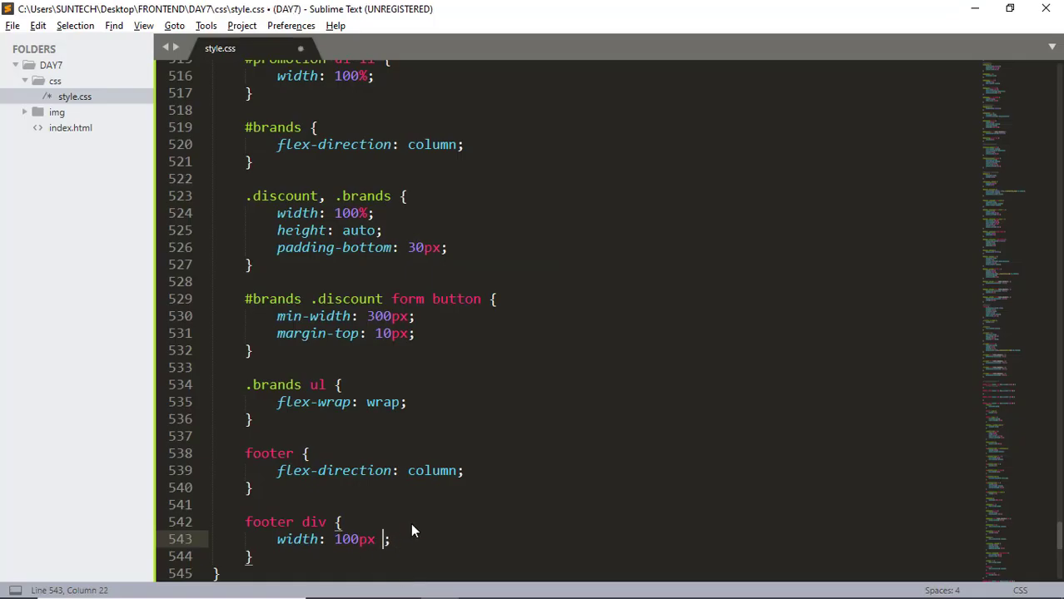
Append !important to the width declaration, save, and reload Chrome.
type("imp")
key("ctrl+space")
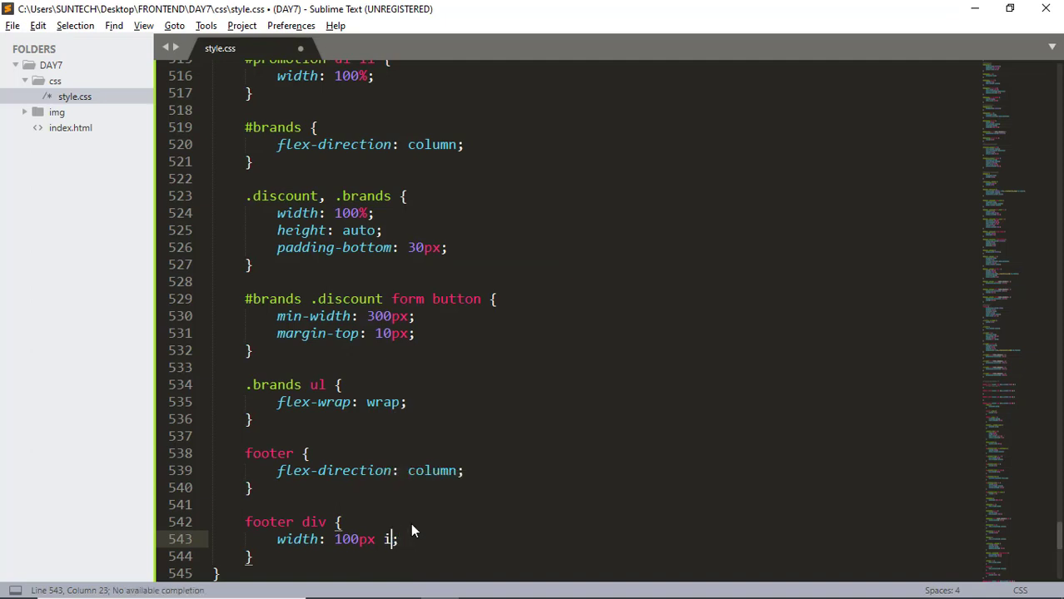
type("!im")
key("Down")
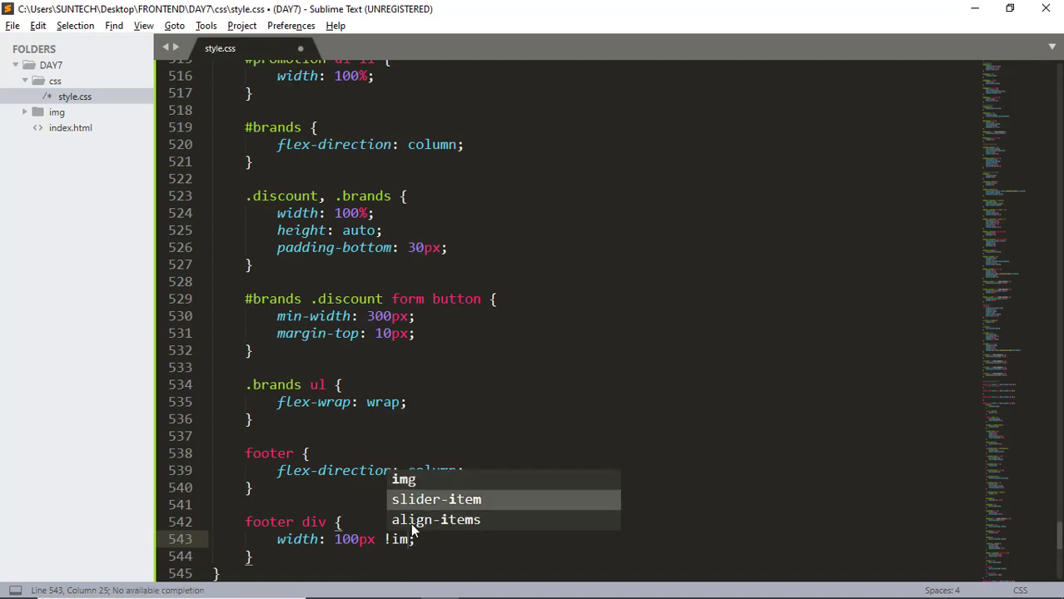
type("pota")
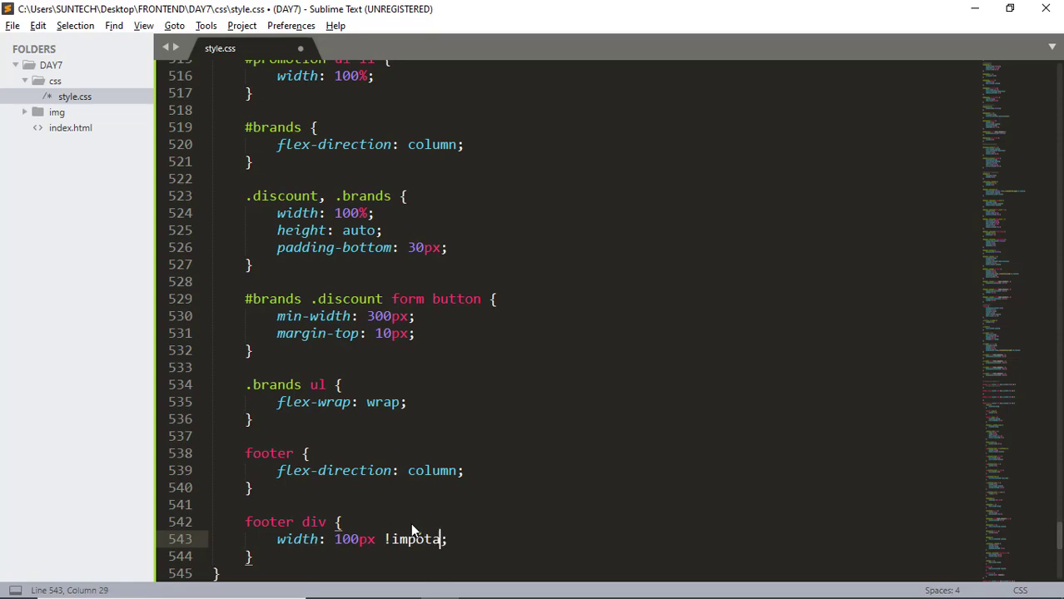
type("nt")
key("ctrl+s")
key("alt+Tab")
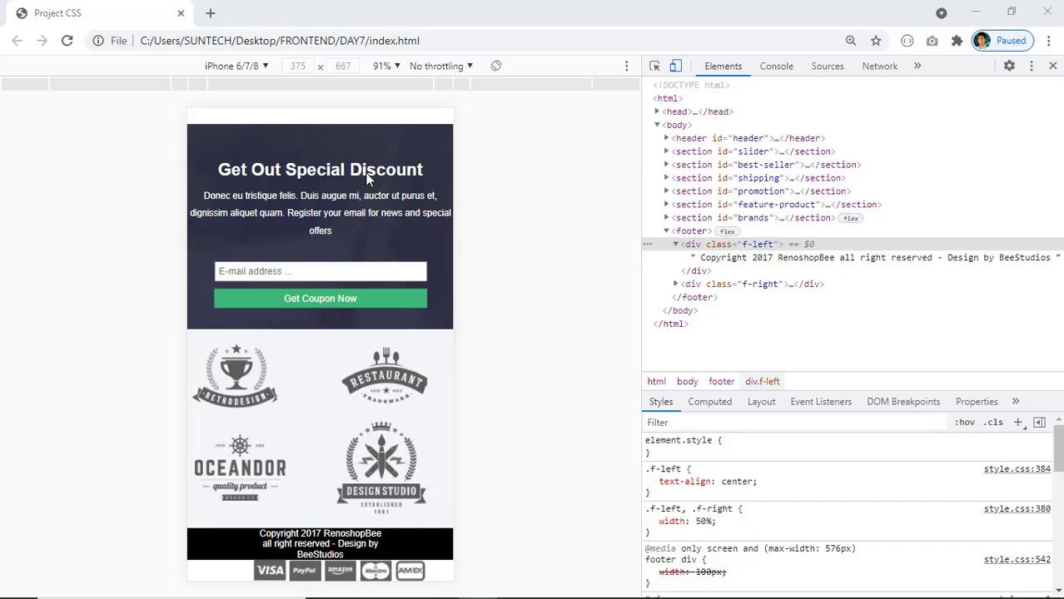
left_click(67, 40)
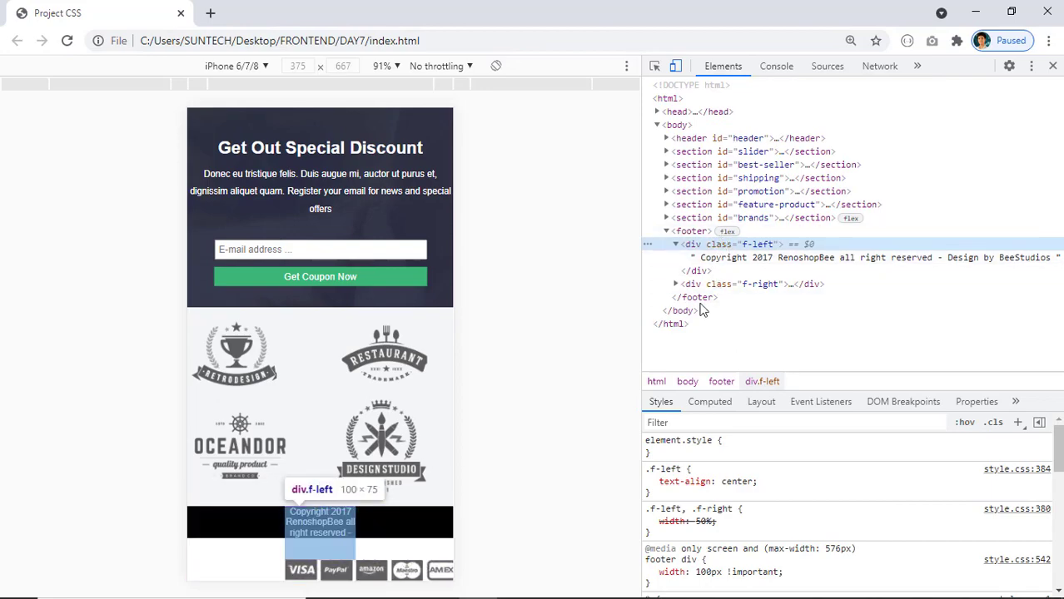
key("alt+Tab")
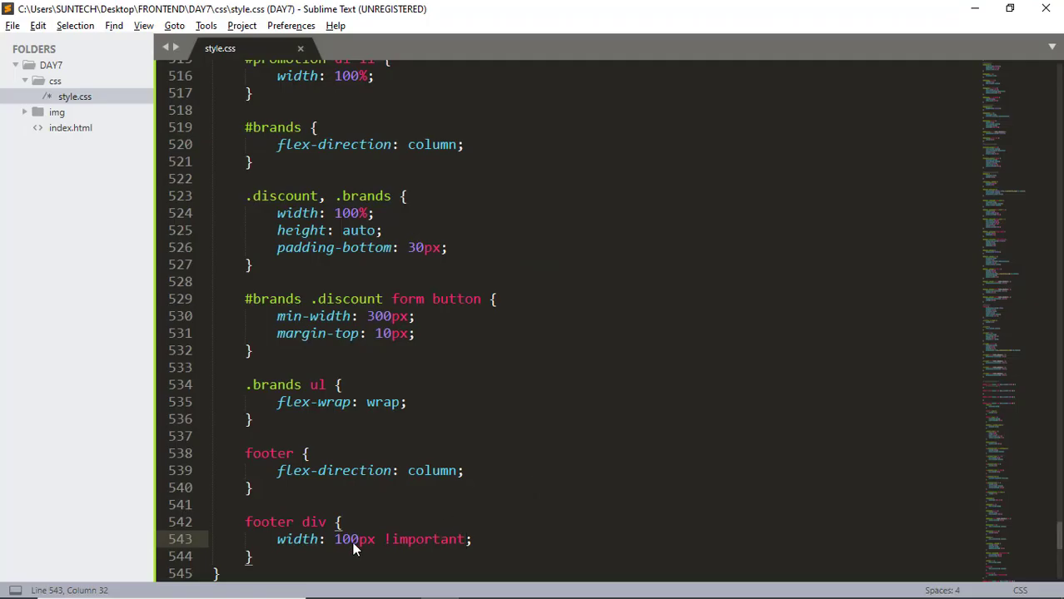
Replace div in the footer selector with the .f-left, .f-right classes.
double_click(315, 524)
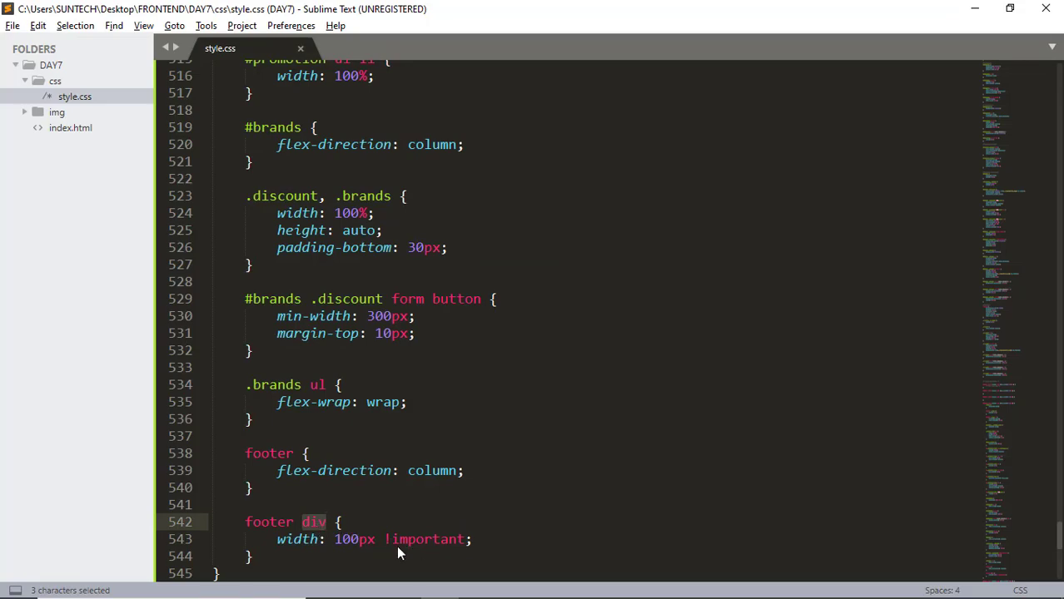
key("alt+Tab")
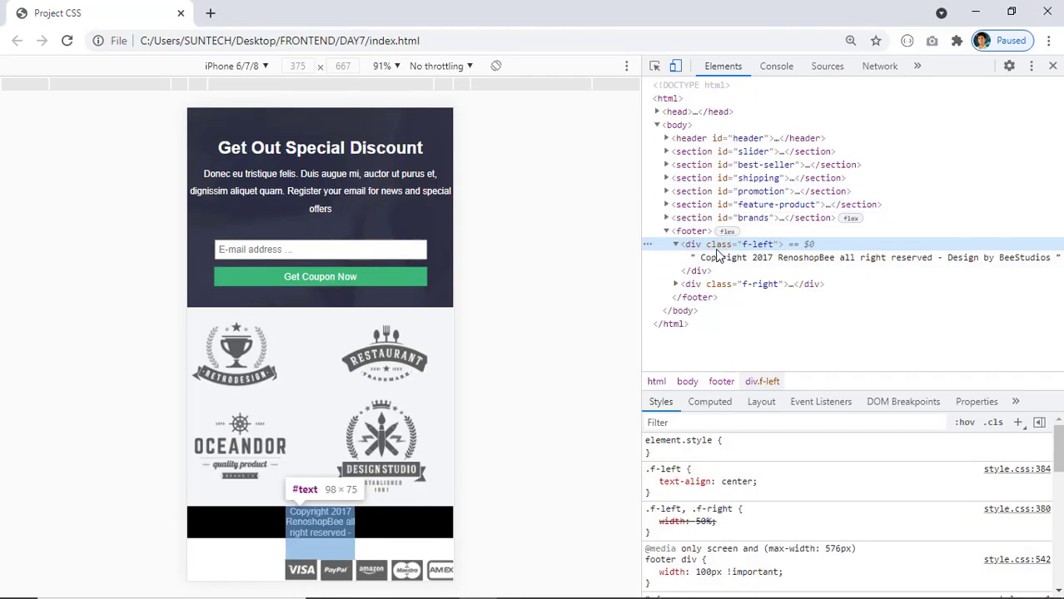
key("alt+Tab")
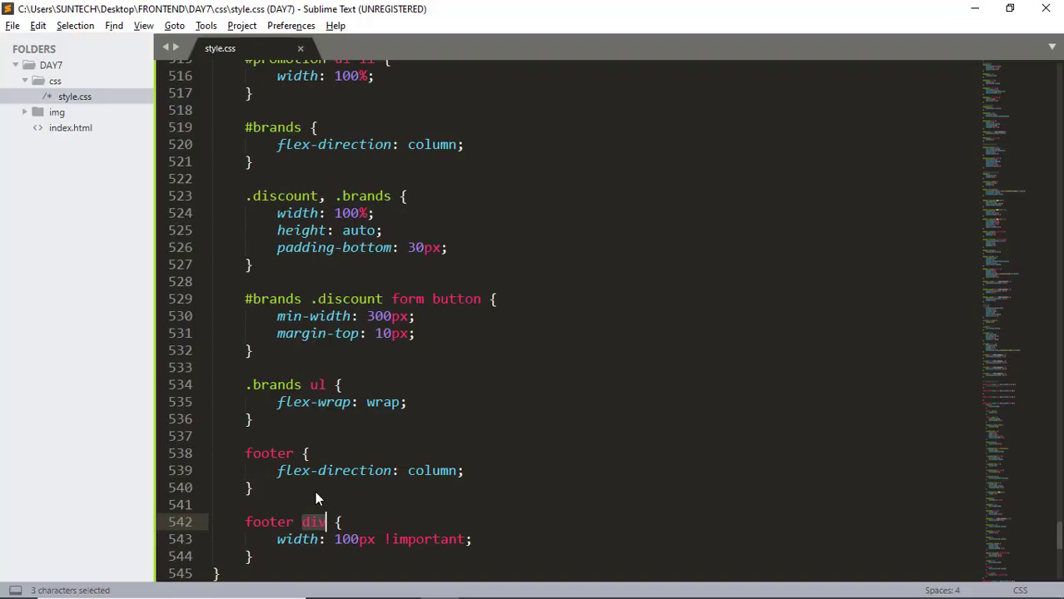
left_click(336, 524)
key("Left")
key("BackSpace")
key("BackSpace")
key("BackSpace")
type(".f-l")
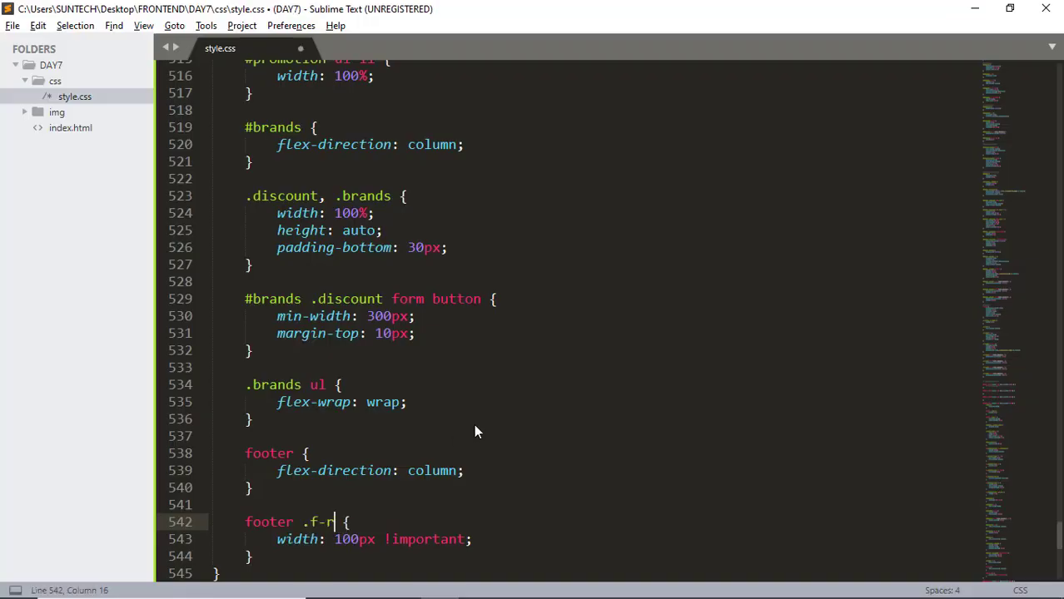
type("eft, ")
type("f")
type("-right")
key("Left")
key("Left")
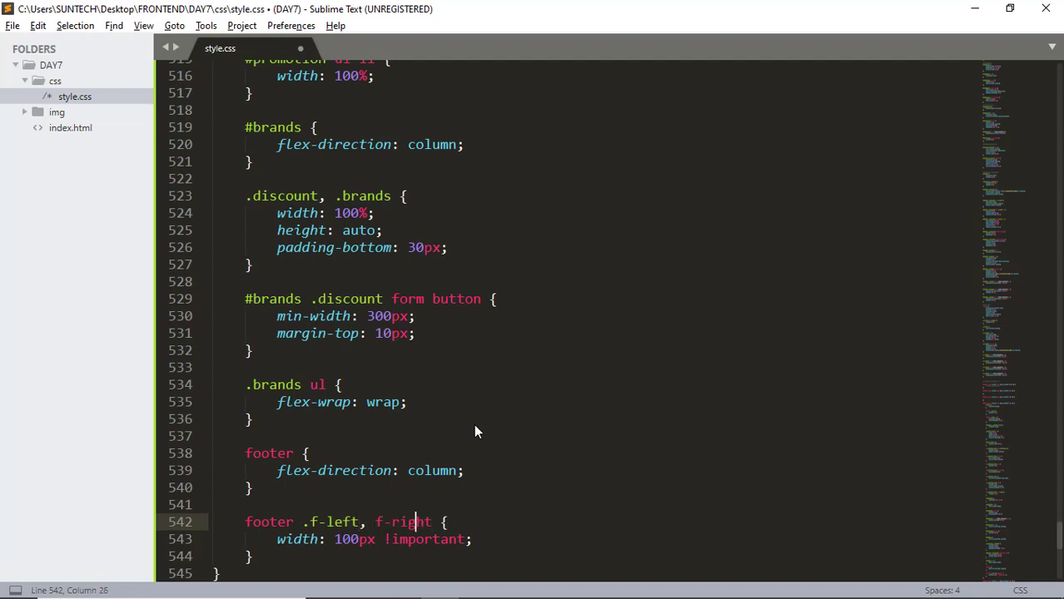
key("Left")
key("Left")
key("Left")
Change the width unit from px to %, making it 100% !important.
key("Left")
key("Left")
type(".")
key("Down")
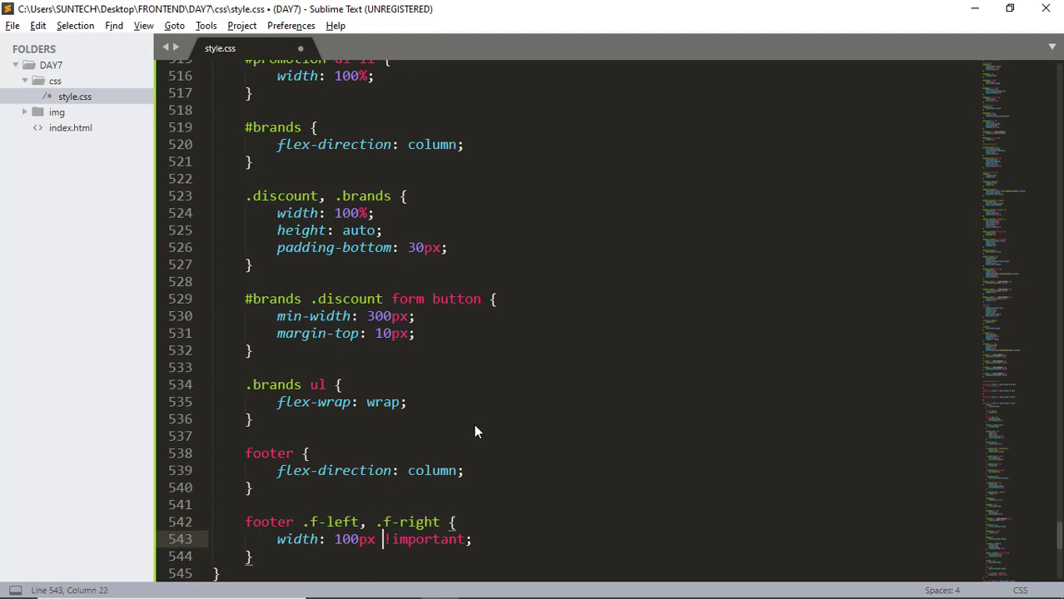
Restore the selector to footer div and save style.css.
key("Left")
key("BackSpace")
key("BackSpace")
type("%")
key("Right")
key("Up")
key("Left")
key("Left")
key("Left")
key("Left")
key("Left")
key("shift+End")
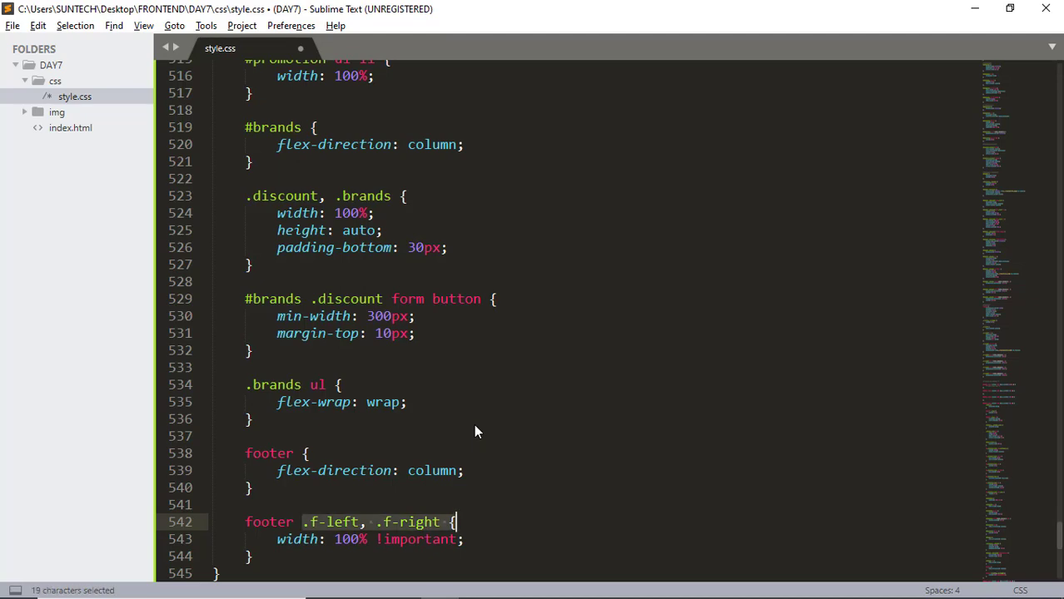
key("shift+Left")
key("BackSpace")
type("div")
key("ctrl+s")
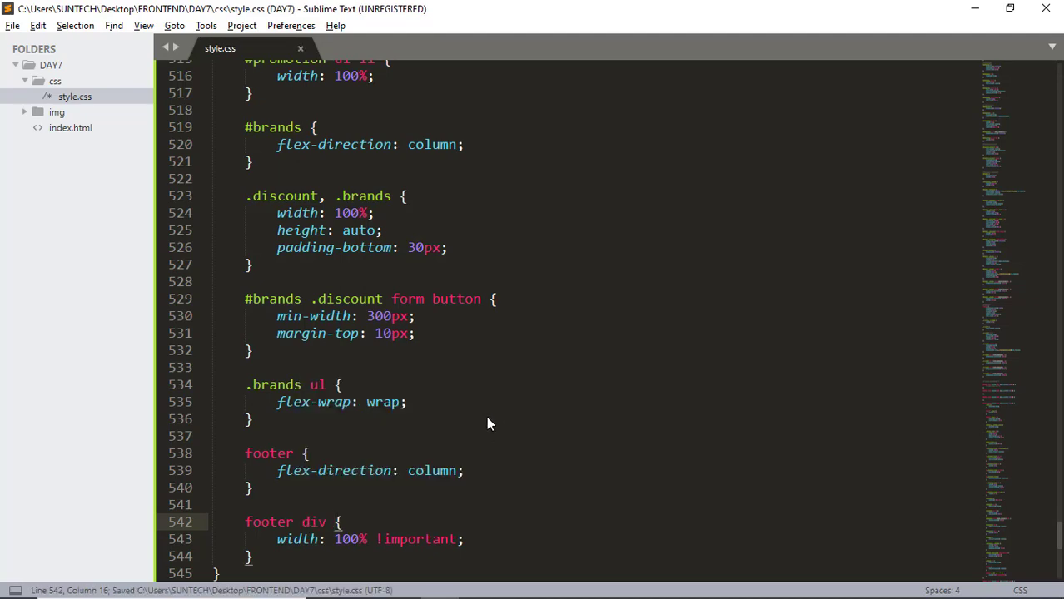
key("alt+Tab")
Reload the shop page and give div.f-left inline height: 60px and line-height: 60px.
left_click(68, 41)
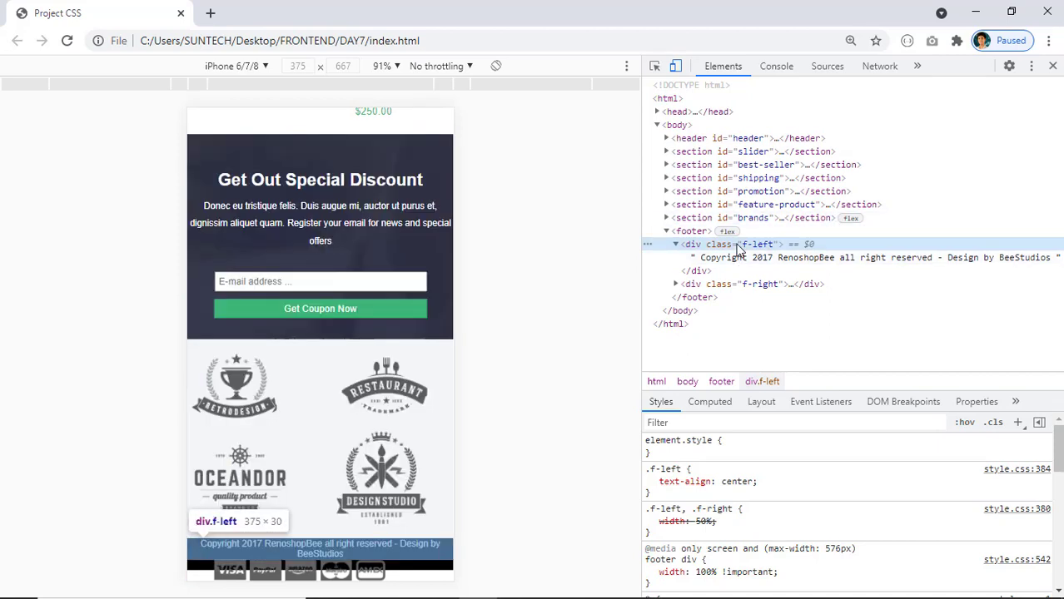
mouse_move(690, 476)
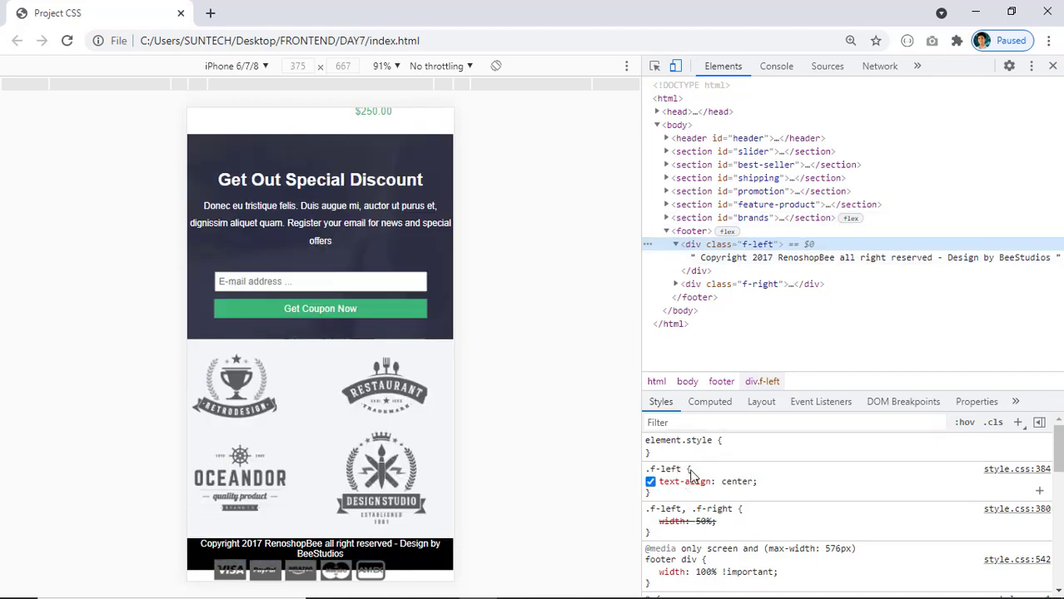
left_click(697, 456)
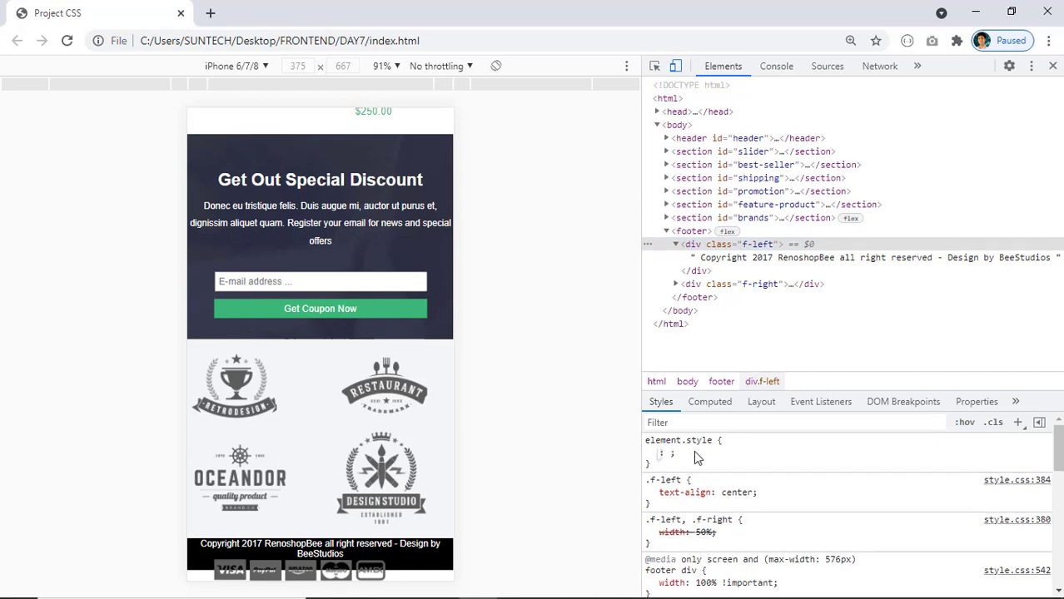
type("h")
key("Tab")
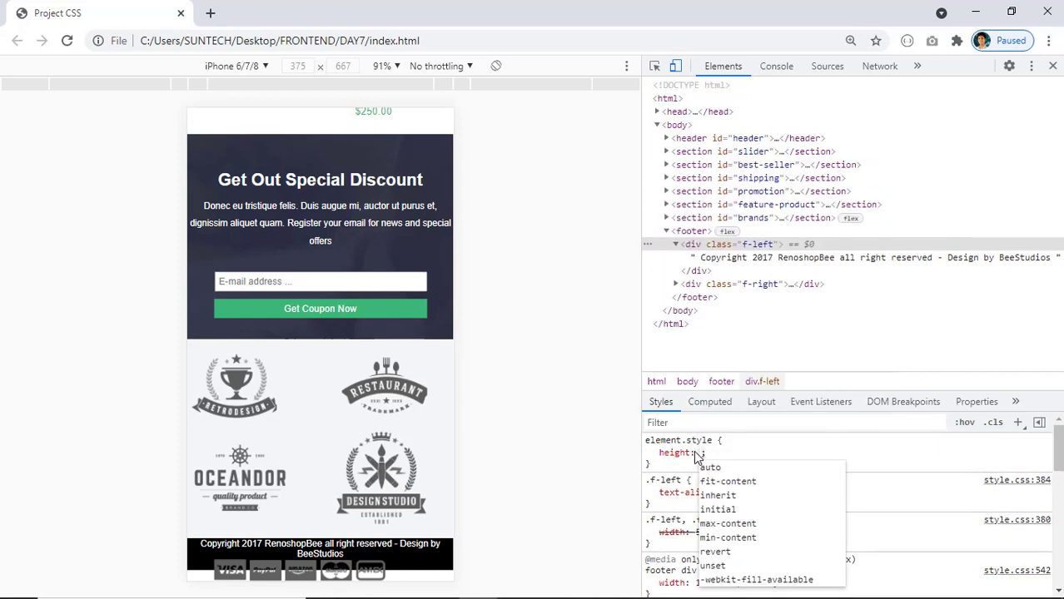
type("60px")
key("Return")
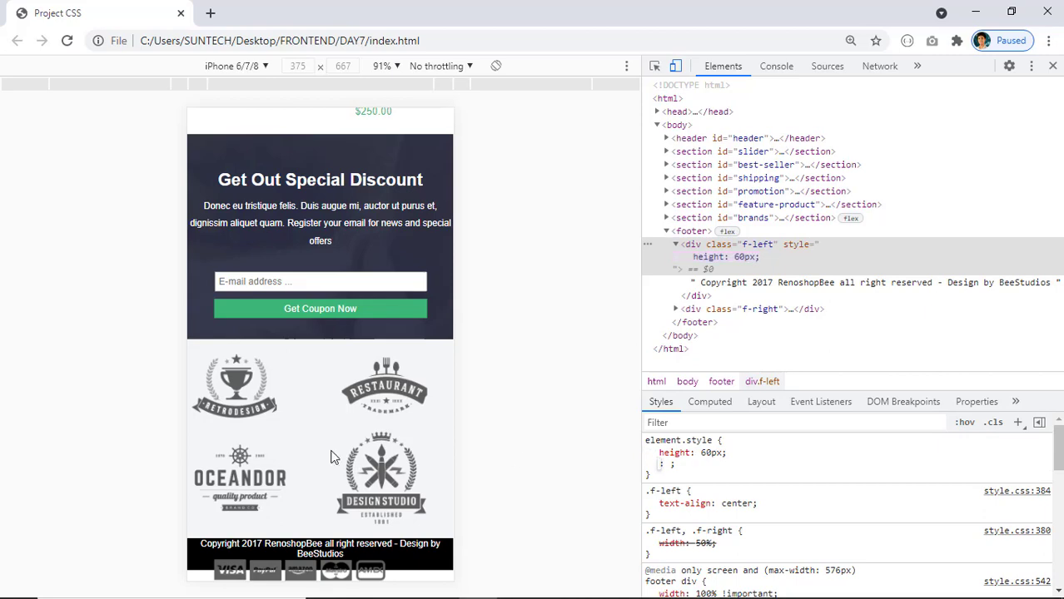
mouse_move(692, 453)
type("line")
key("Tab")
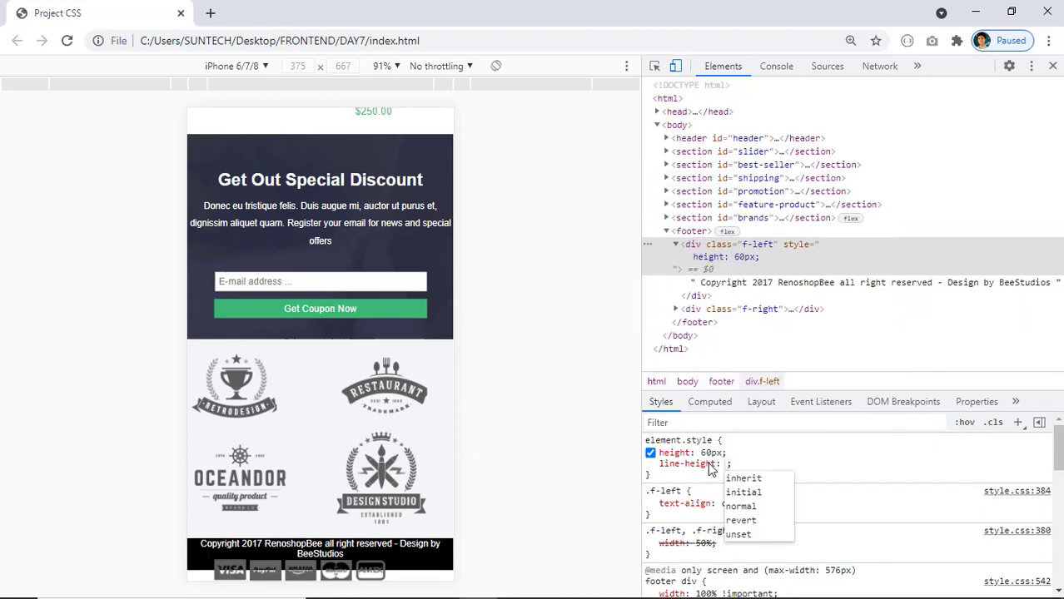
type("60px")
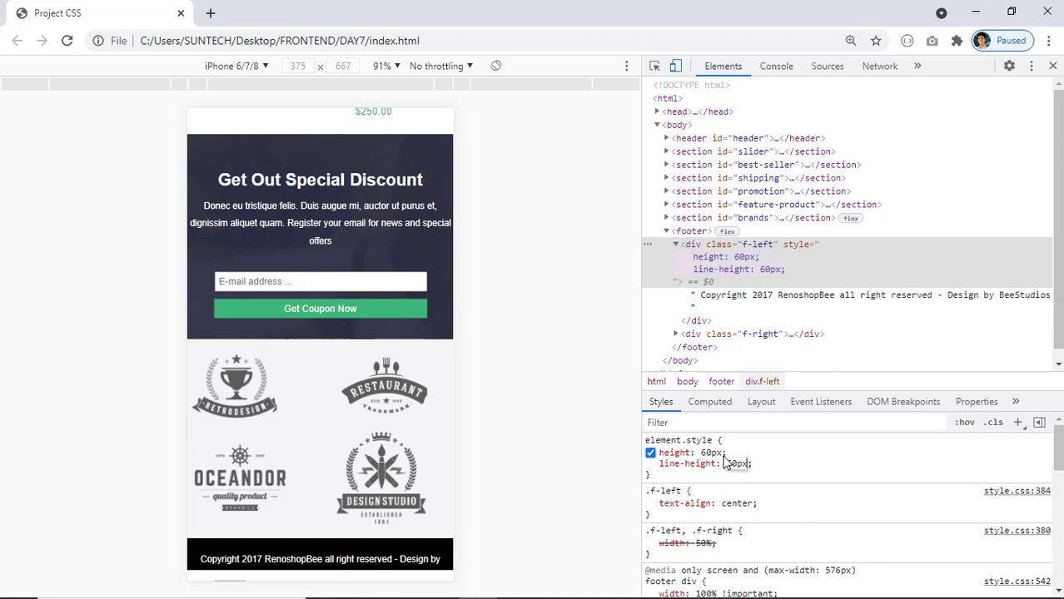
Switch off the trial 60px height and line-height declarations on f-left.
scroll(724, 463, "down", 3)
scroll(755, 482, "up", 2)
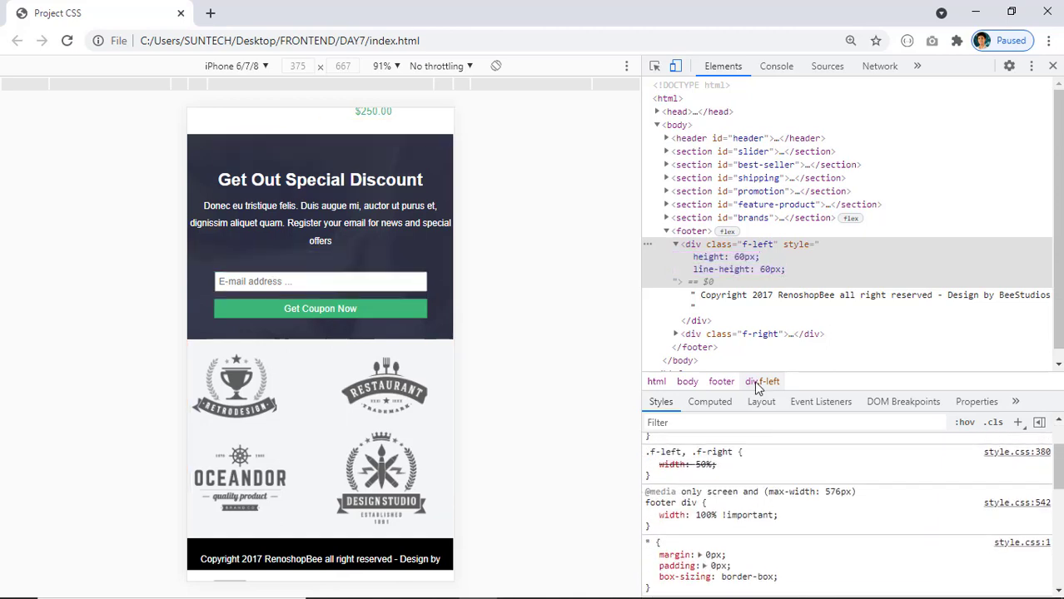
left_click(704, 248)
scroll(834, 454, "down", 5)
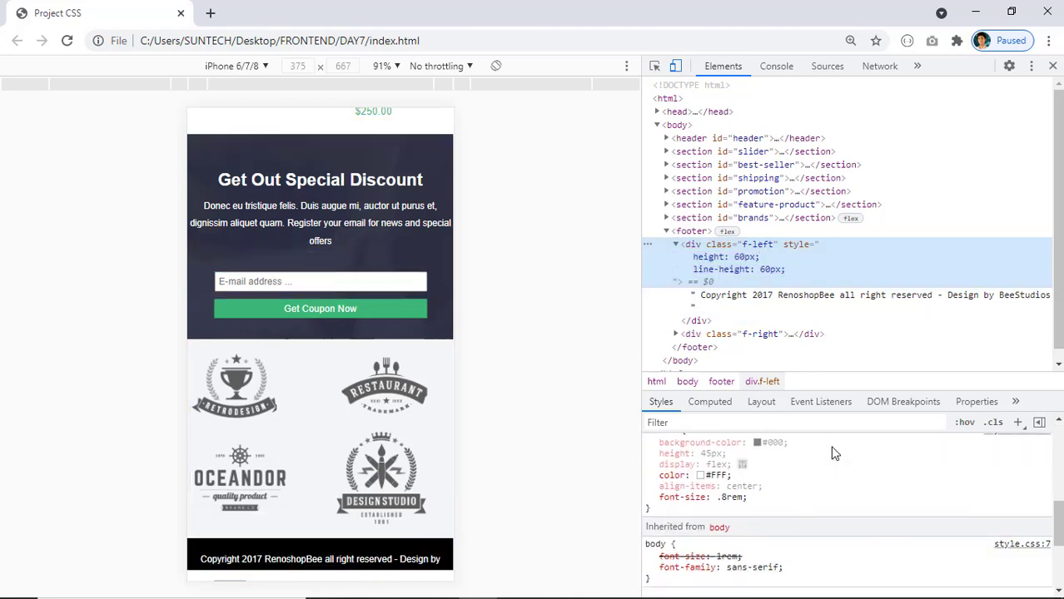
scroll(834, 453, "down", 3)
scroll(831, 452, "up", 5)
scroll(824, 456, "up", 3)
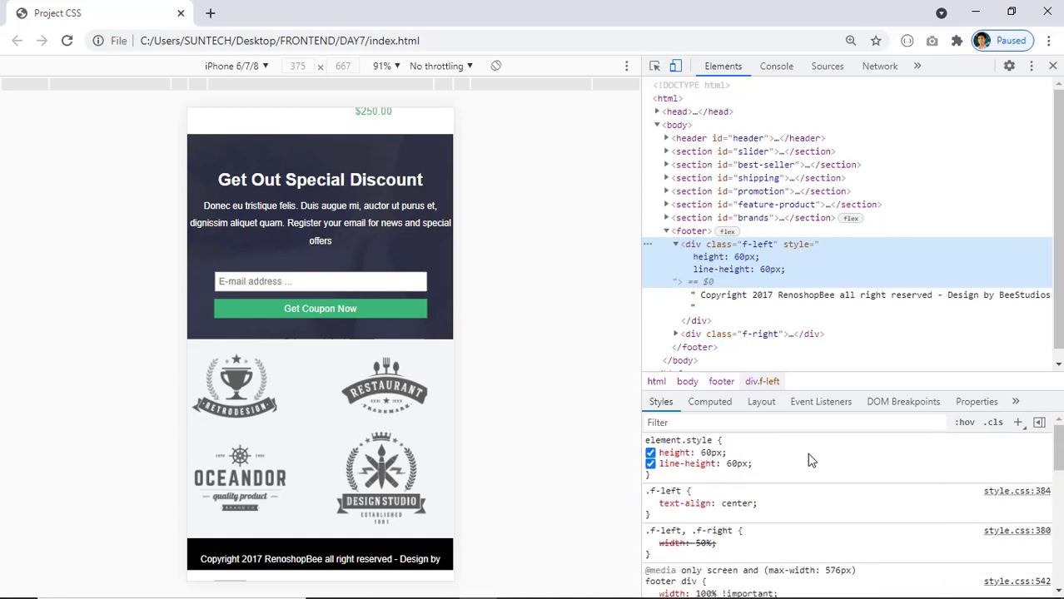
left_click(650, 453)
left_click(650, 463)
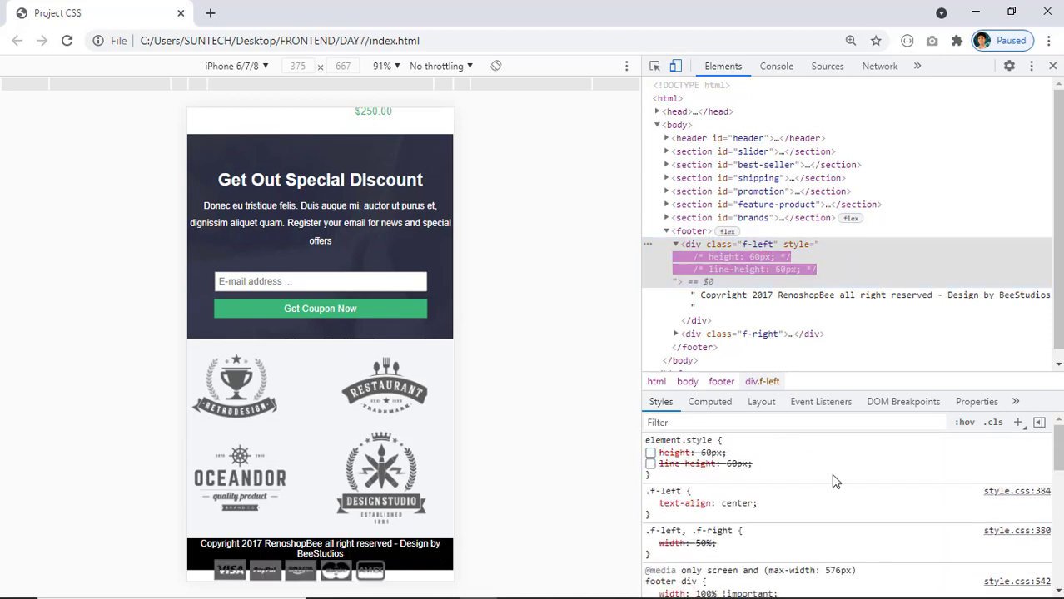
scroll(832, 480, "down", 2)
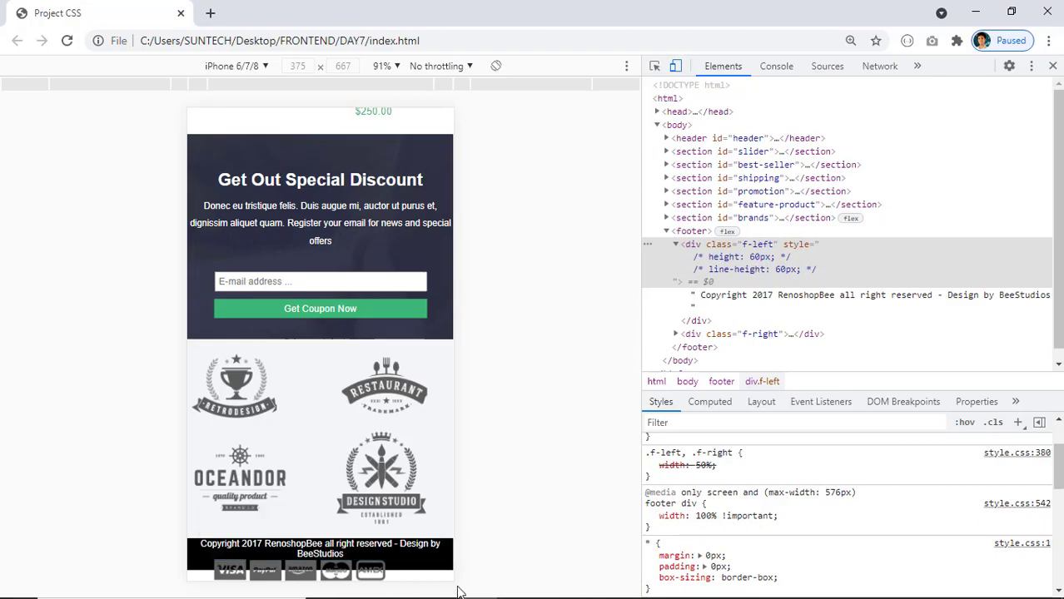
key("alt+Tab")
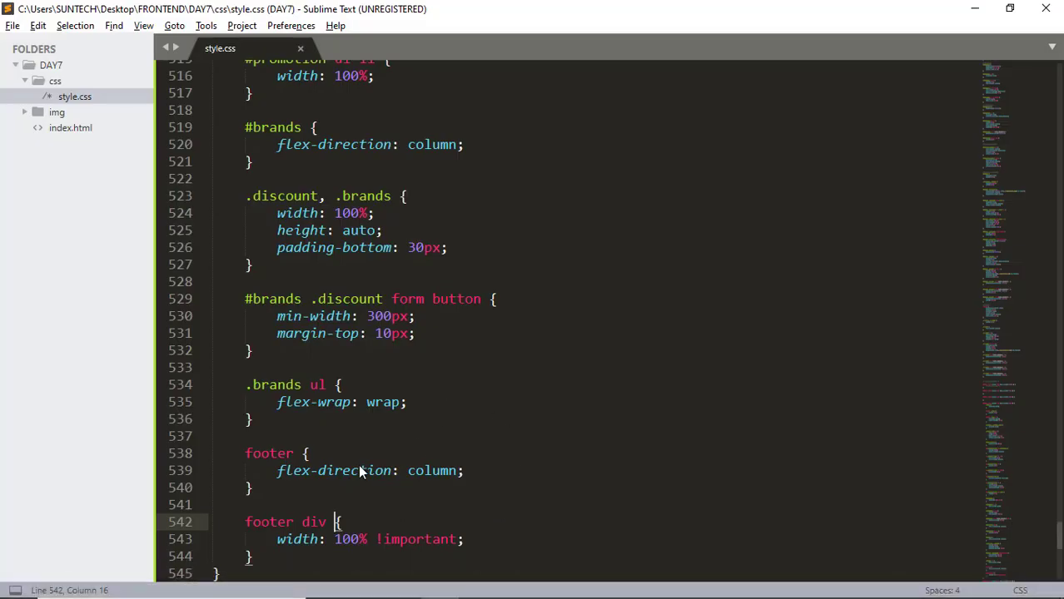
Add a .f-left rule with height: 50px and line-height: 50px below the footer div rule, and save.
scroll(358, 470, "down", 1)
left_click(317, 508)
key("Return")
key("Return")
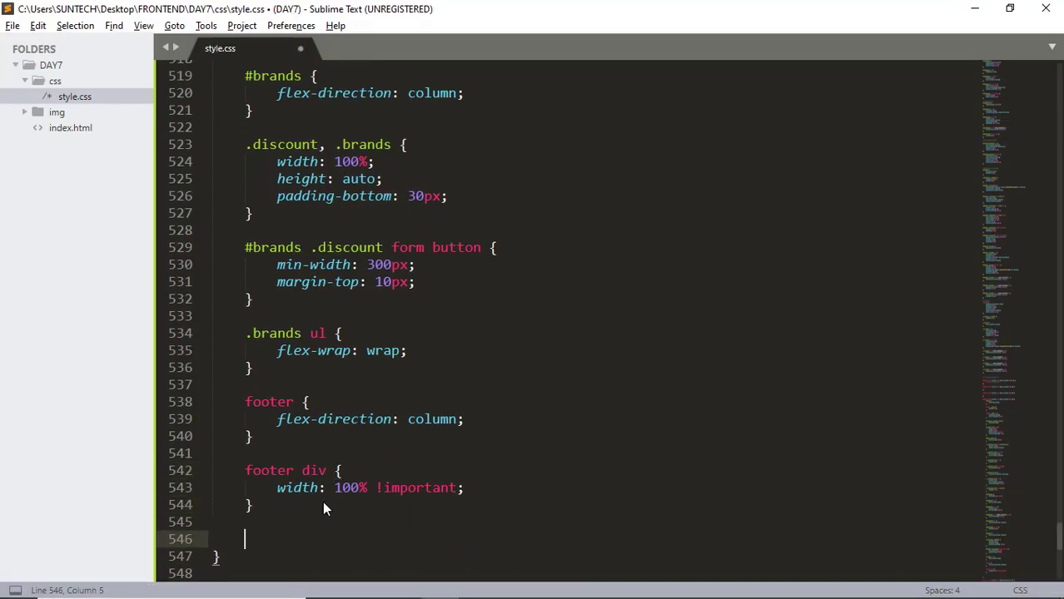
type(".f")
type("-left")
type(" {")
key("Return")
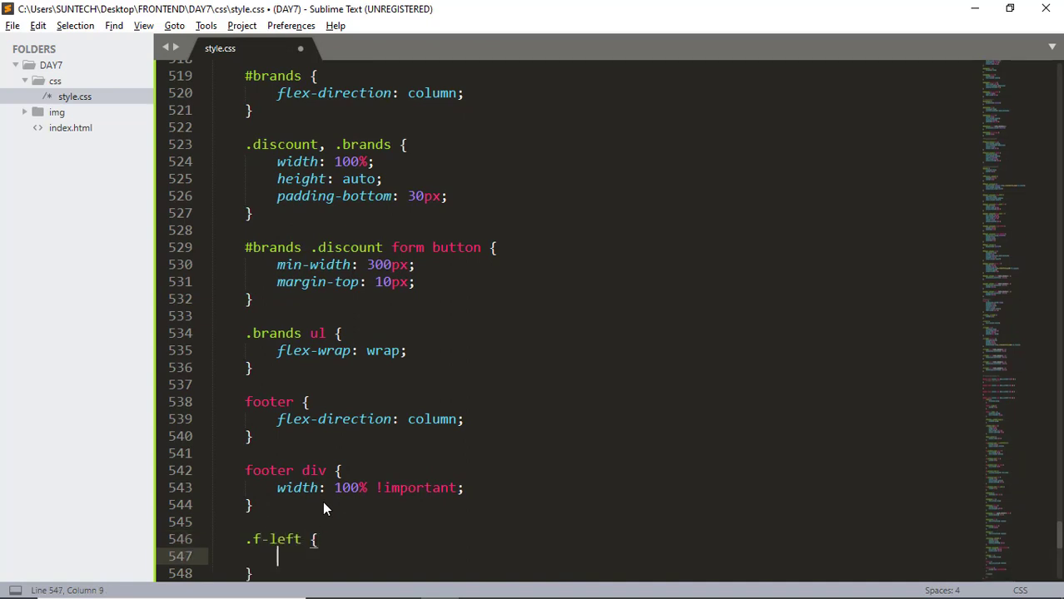
type("he")
key("Tab")
type("50")
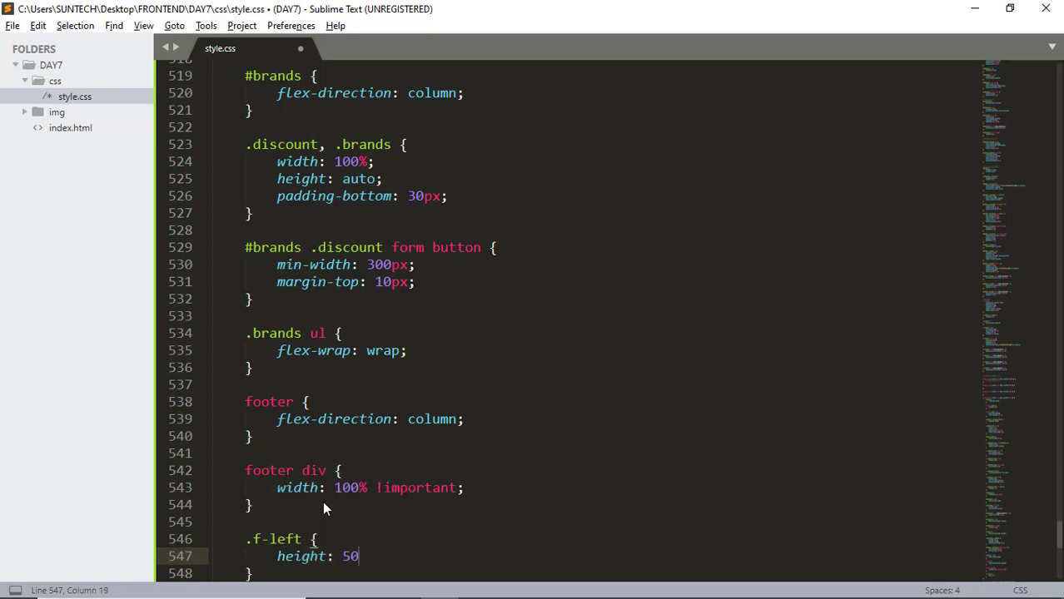
type("px;")
key("Tab")
key("ctrl+z")
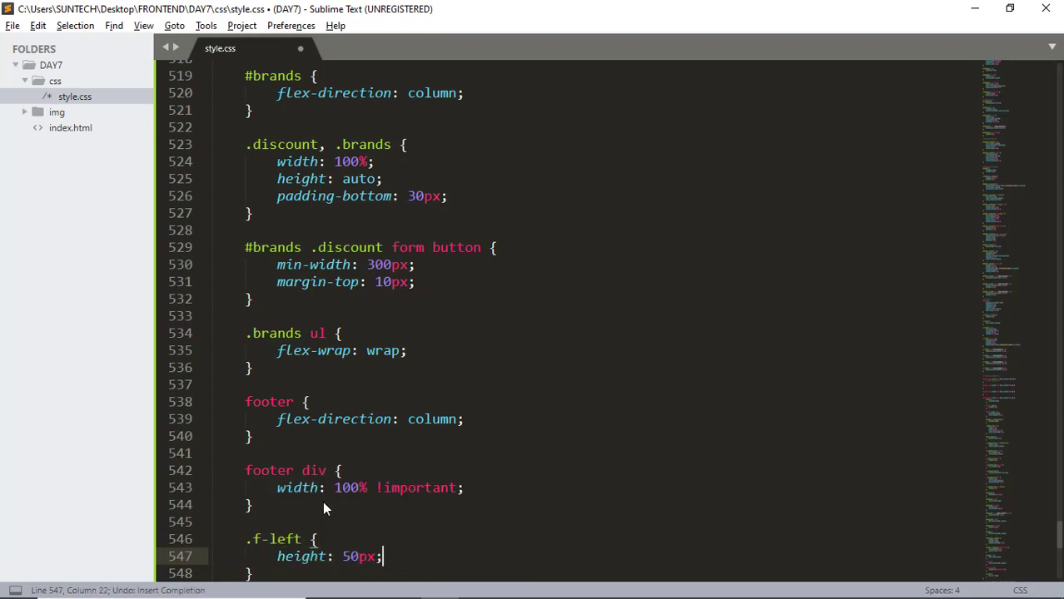
key("Return")
type("lin")
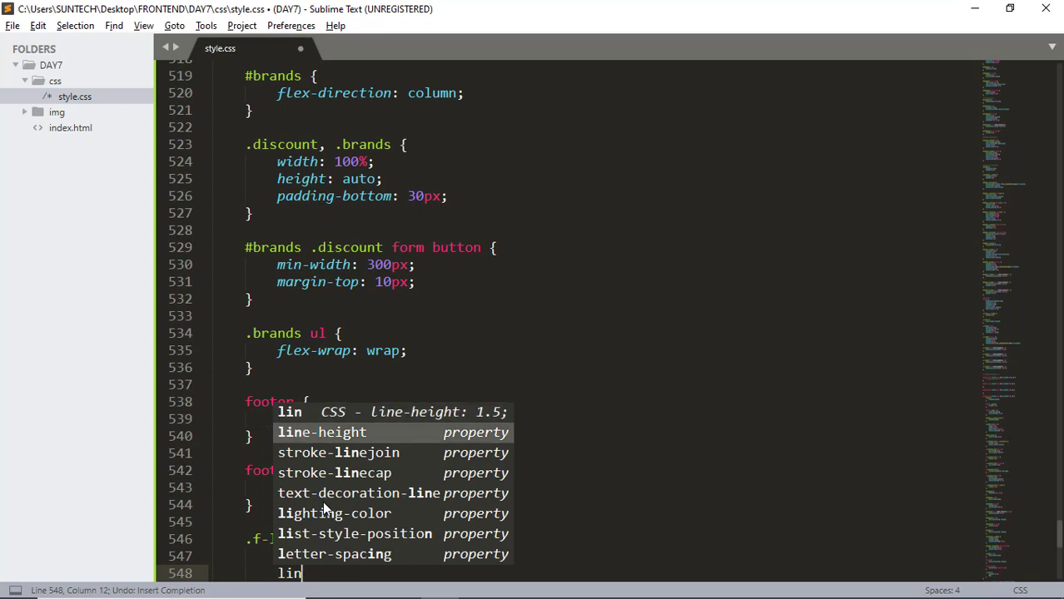
key("Tab")
type("50px;")
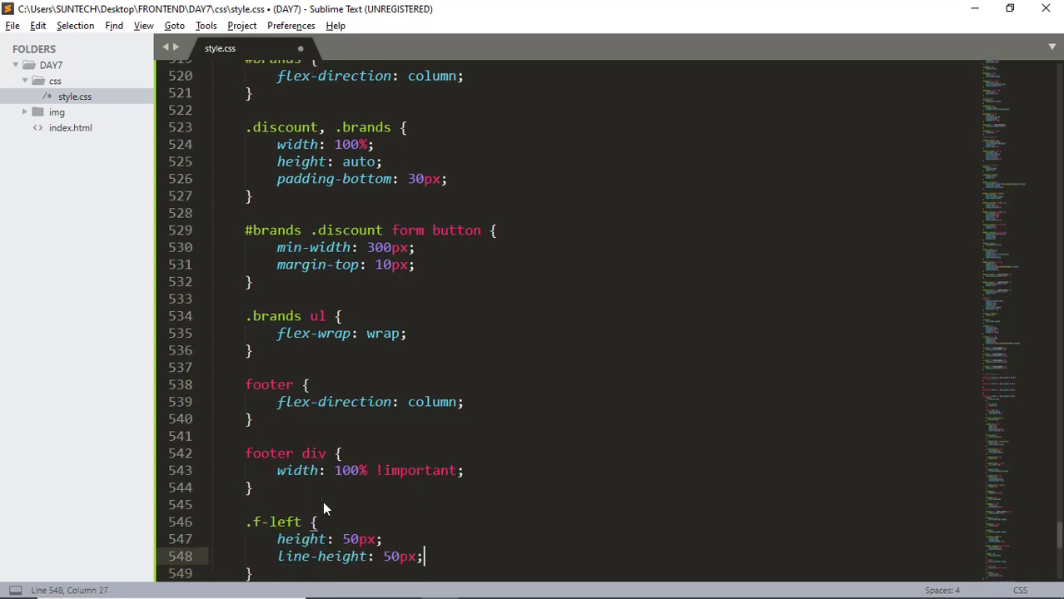
key("ctrl+s")
Copy the .f-left selector into a new empty rule renamed .f-right.
left_click_drag(317, 523, 254, 522)
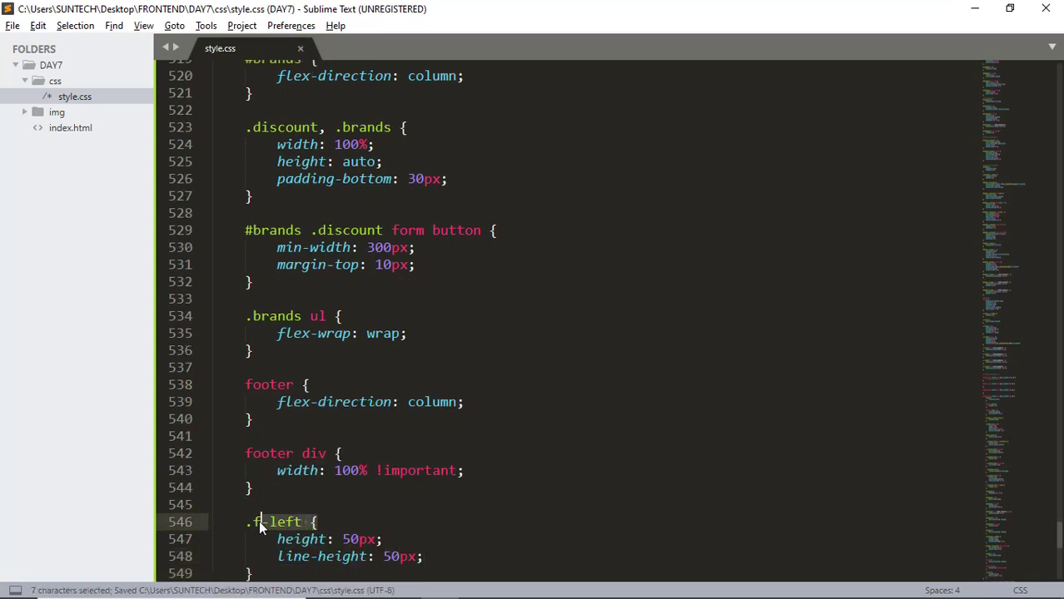
key("ctrl+c")
scroll(308, 491, "down", 2)
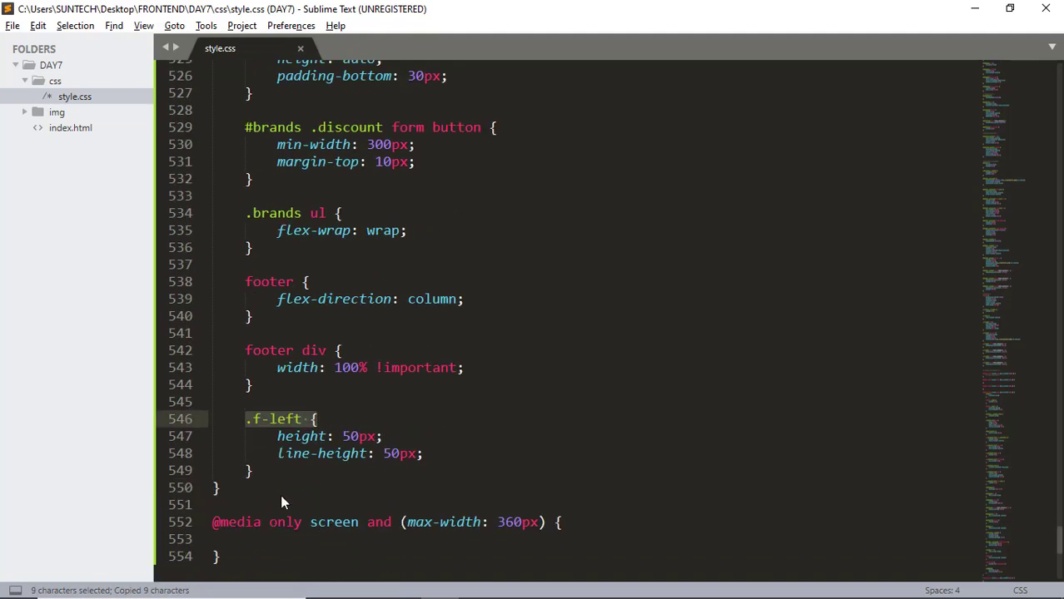
left_click(308, 487)
left_click(317, 466)
key("Return")
key("Return")
key("ctrl+v")
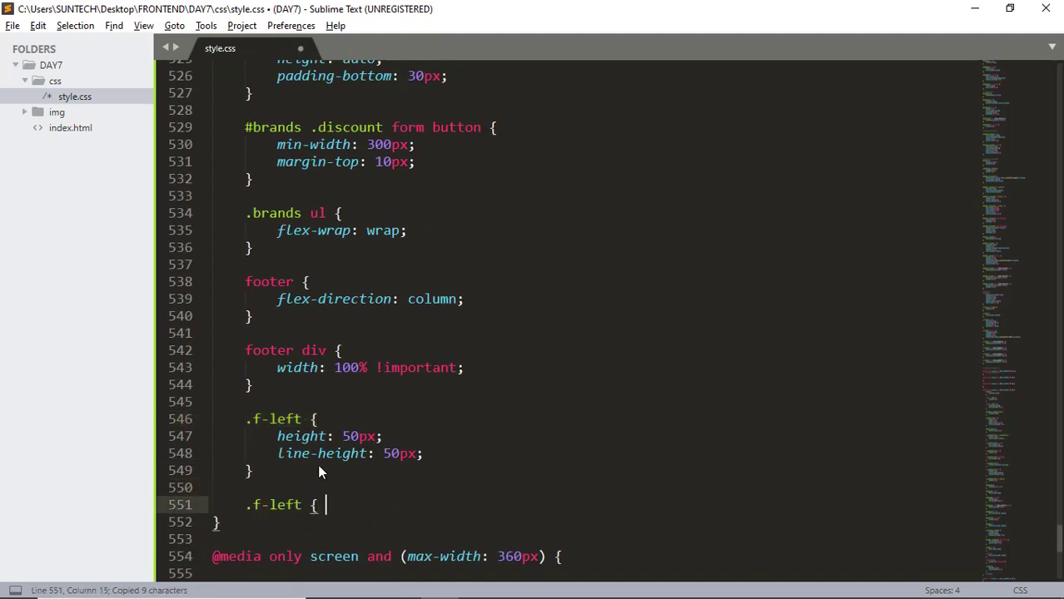
key("Return")
key("Return")
type("}")
key("Up")
key("Up")
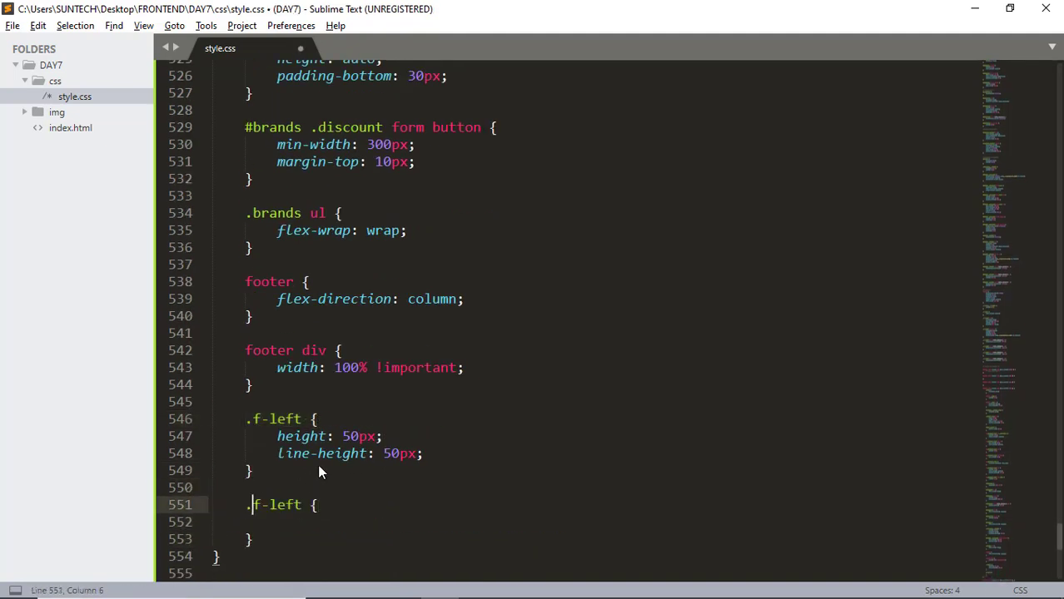
key("Right")
key("Right")
key("shift+Right")
key("shift+Right")
key("shift+Right")
key("shift+Right")
type("righ")
type("t")
Give .f-right margin-top: 10px and save style.css.
key("Down")
type("mar")
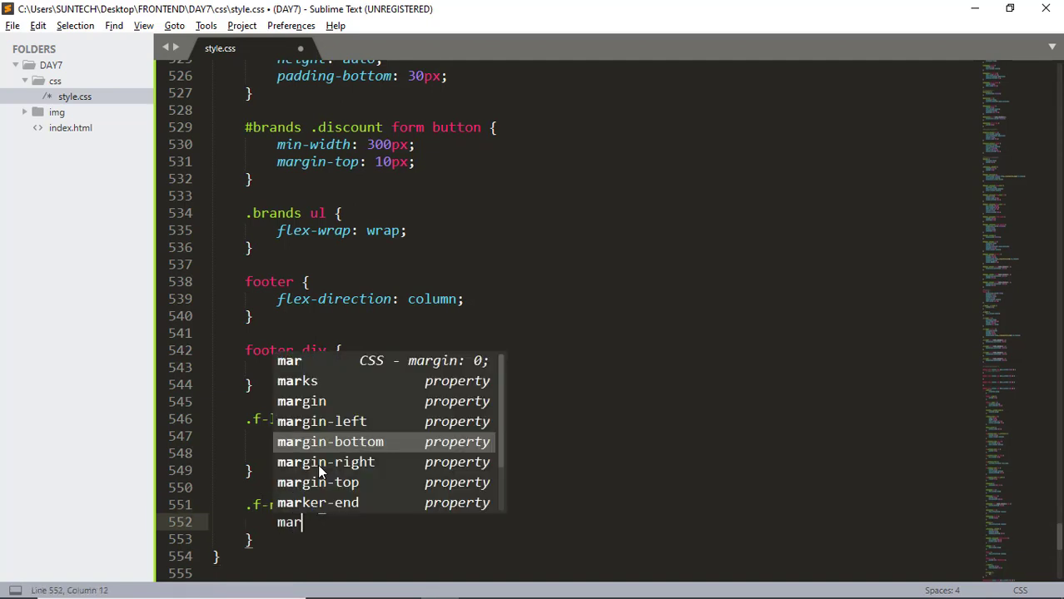
key("Down")
key("Down")
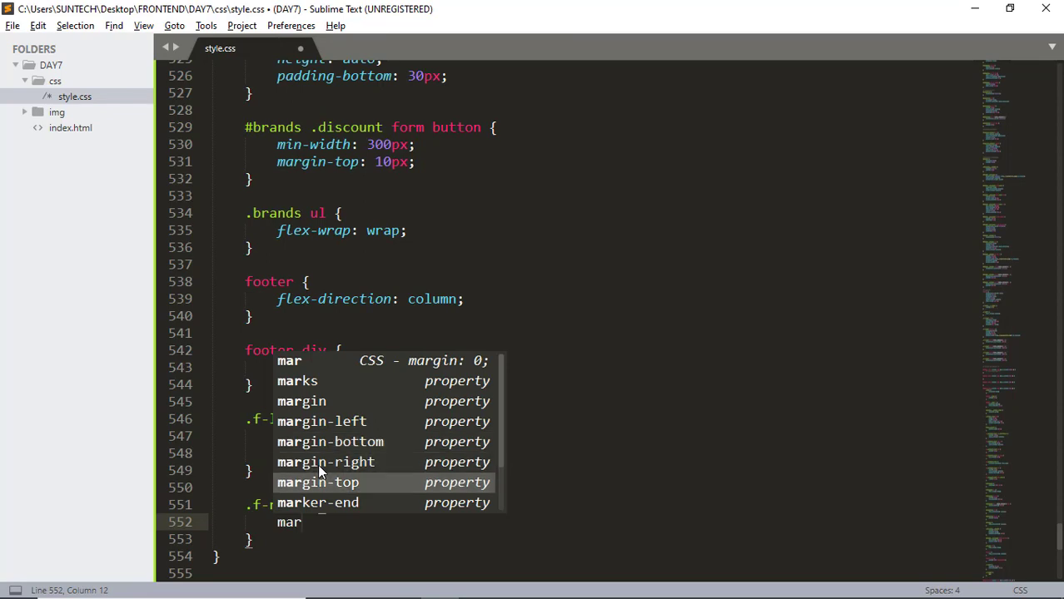
key("Return")
type("10px;")
key("ctrl+s")
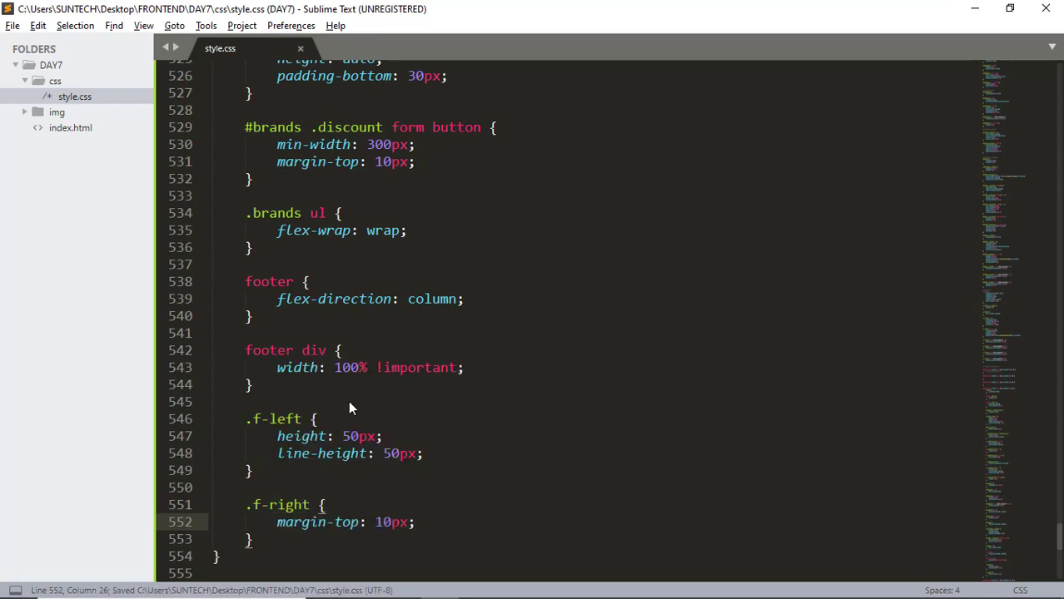
key("alt+Tab")
Reload the mobile preview and scroll down to the footer's copyright bar and payment icons.
left_click(65, 41)
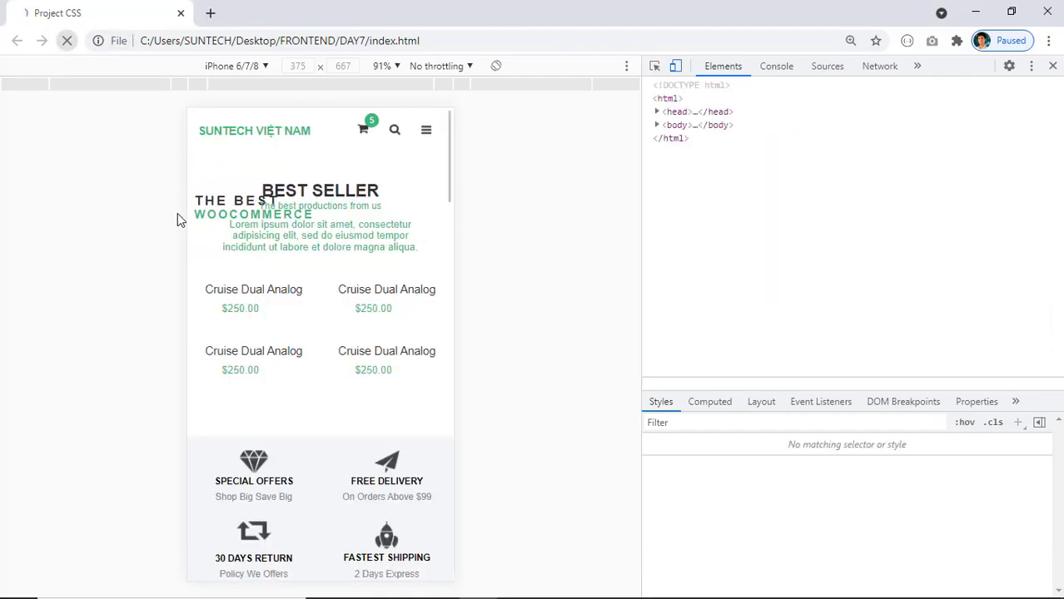
scroll(227, 344, "up", 2)
scroll(241, 383, "down", 2)
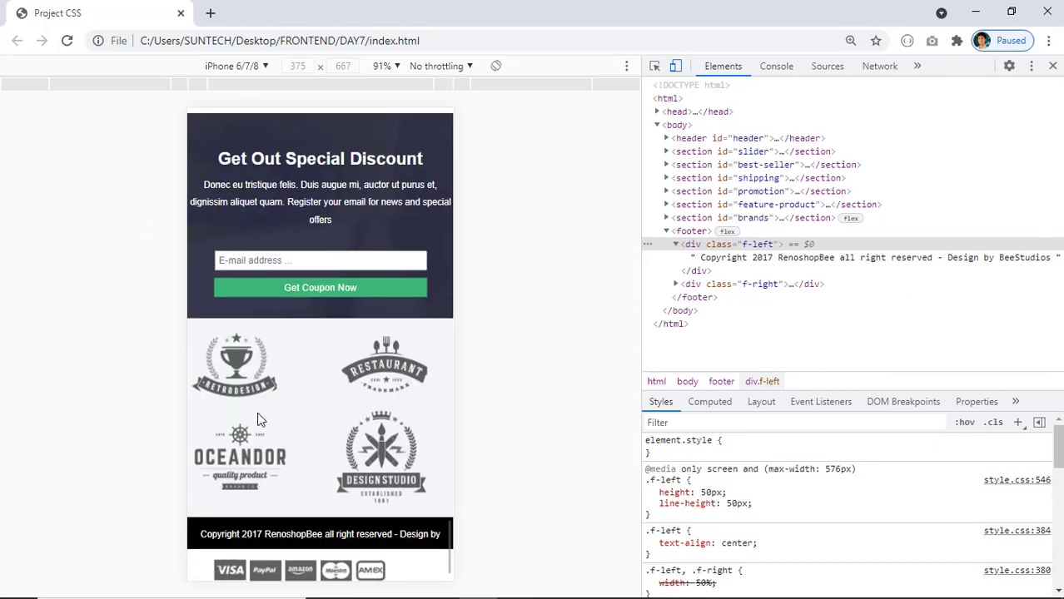
scroll(283, 467, "up", 1)
scroll(249, 375, "down", 1)
scroll(265, 297, "up", 1)
scroll(375, 298, "down", 1)
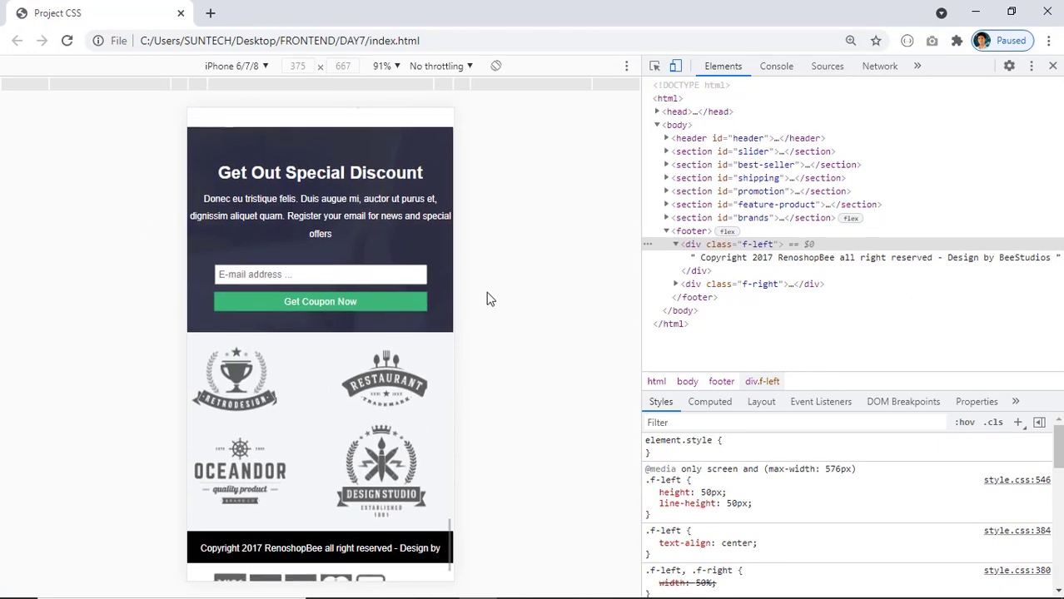
scroll(145, 348, "up", 2)
scroll(210, 294, "down", 1)
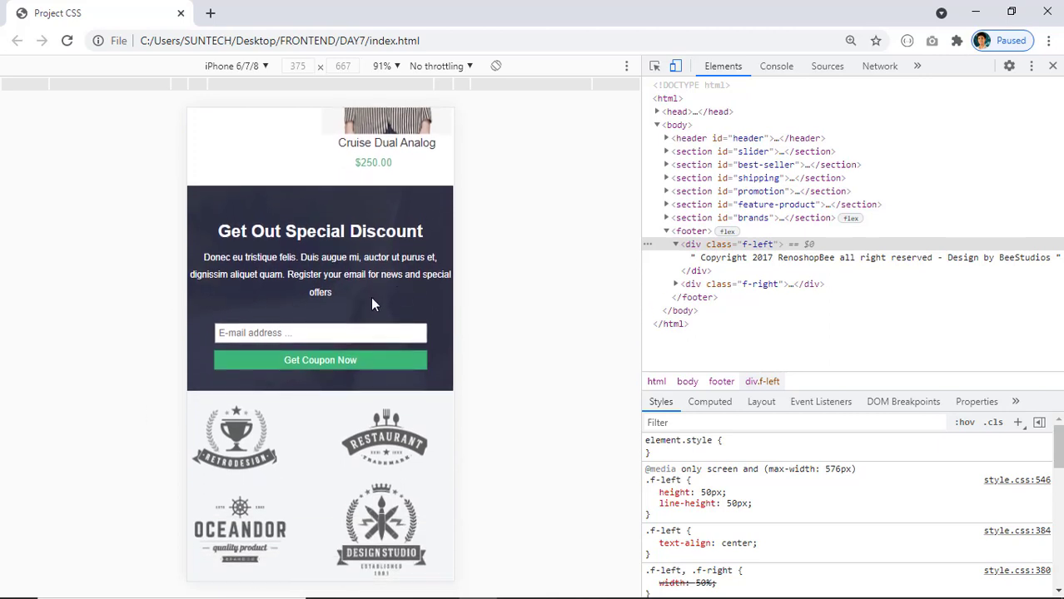
scroll(350, 375, "up", 3)
scroll(329, 429, "down", 1)
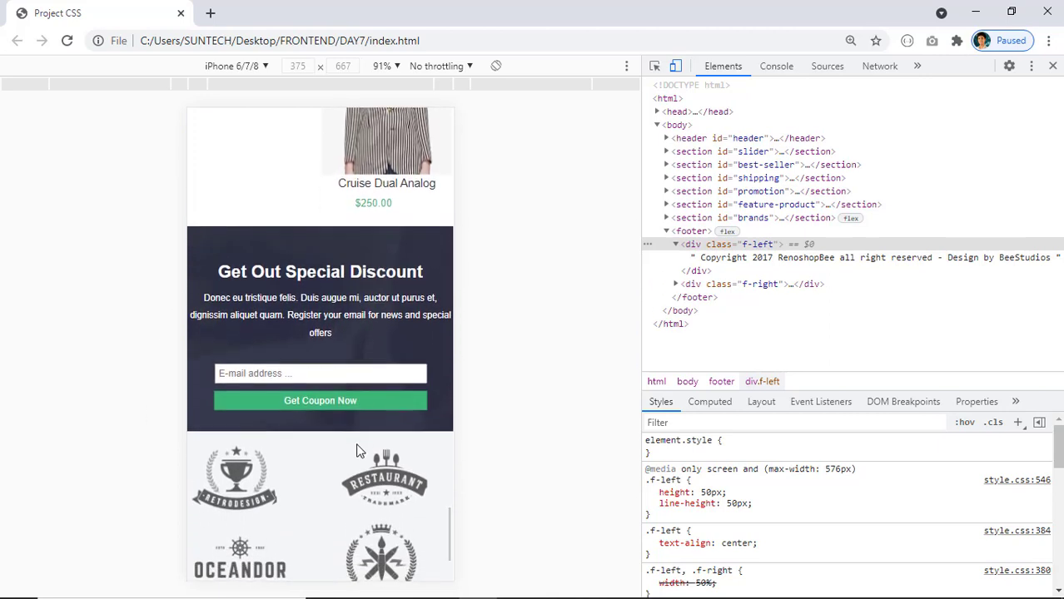
scroll(356, 450, "down", 2)
scroll(350, 466, "down", 1)
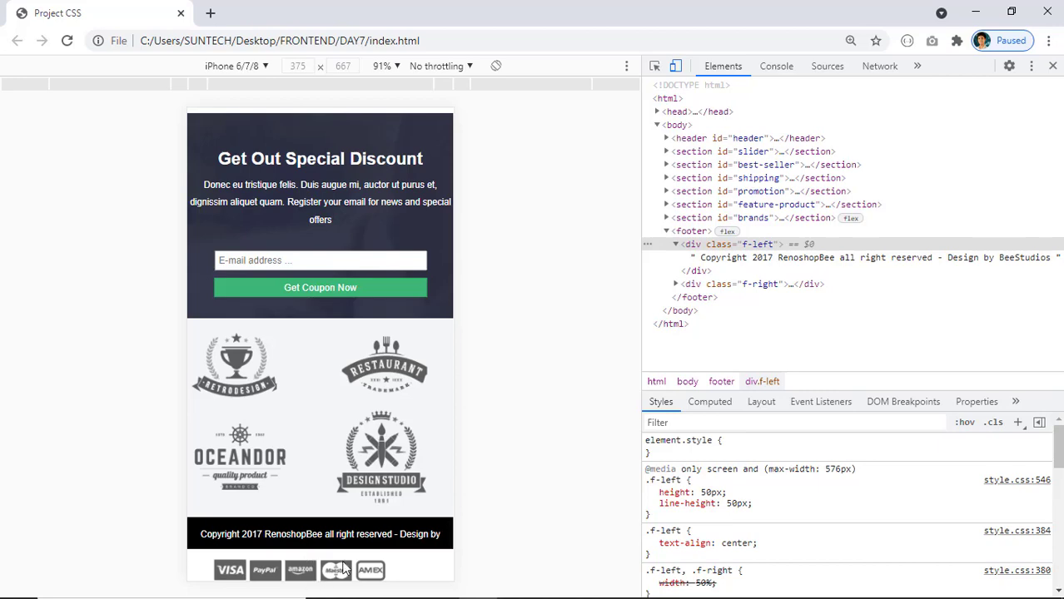
left_click(698, 285)
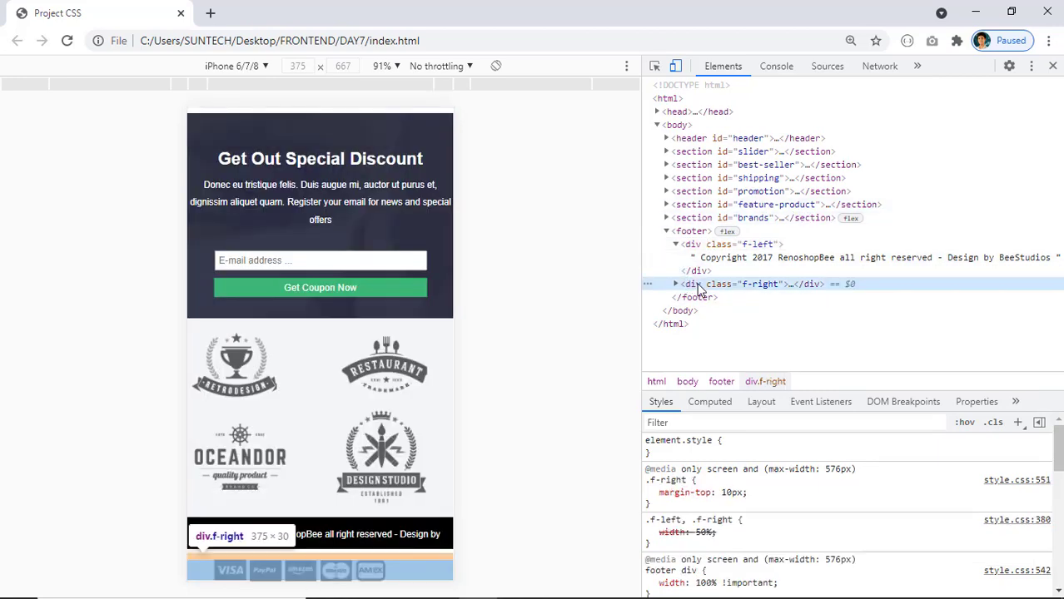
left_click(701, 505)
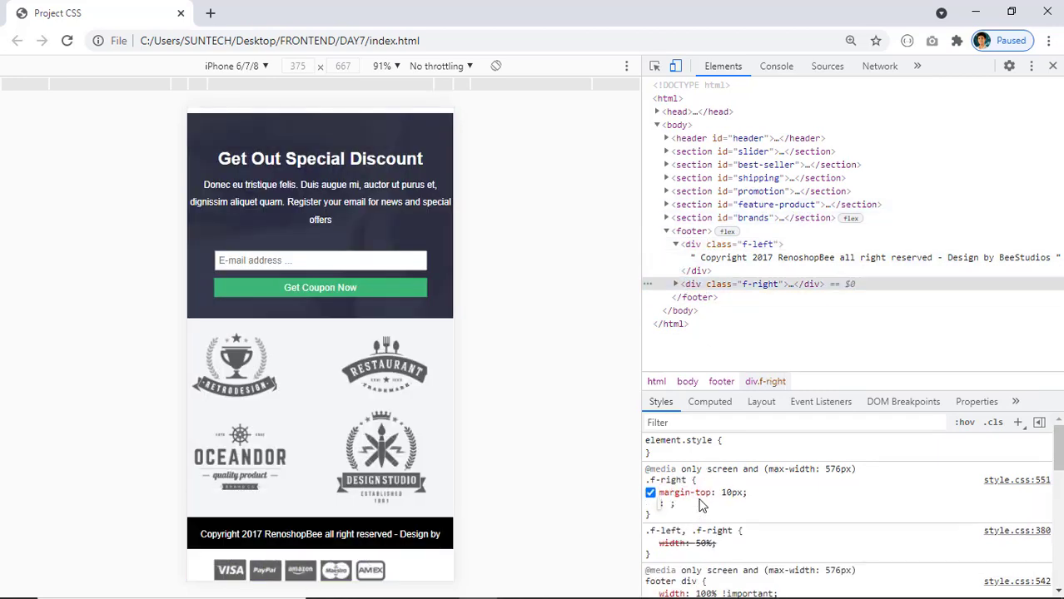
type("line-height")
key("Tab")
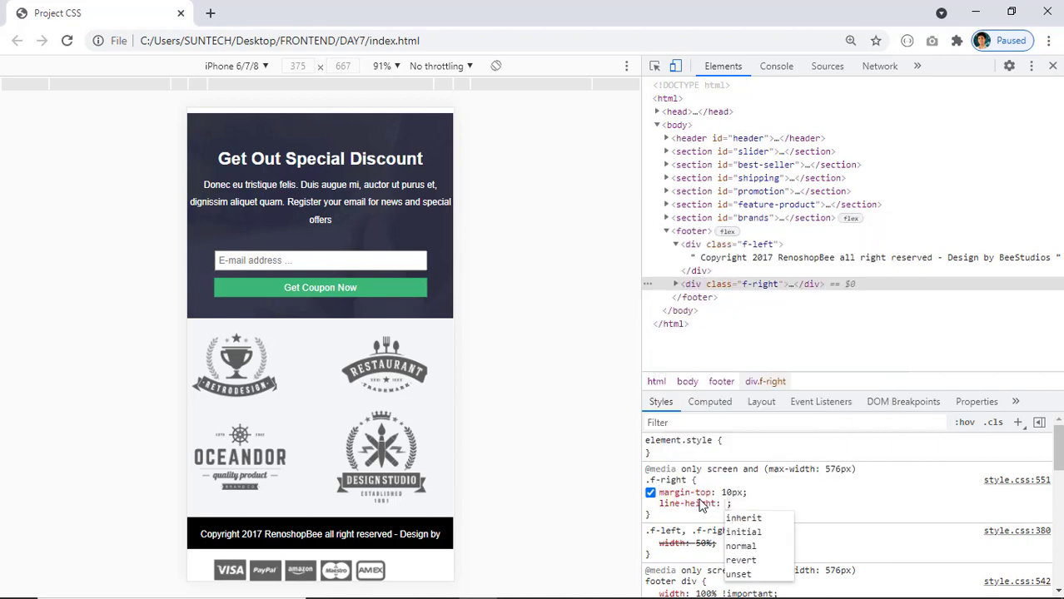
type("60px")
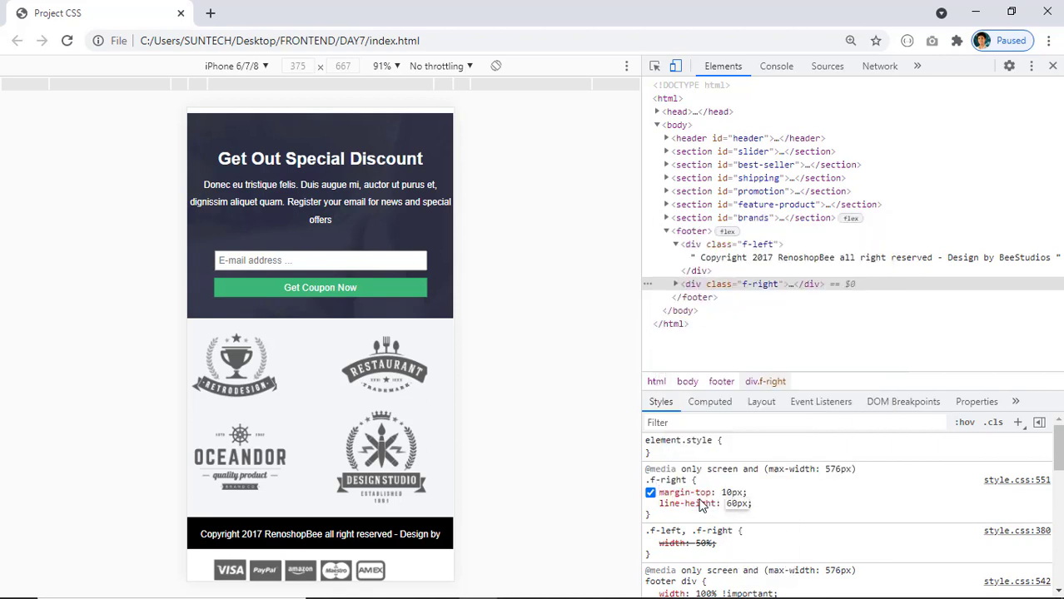
key("Return")
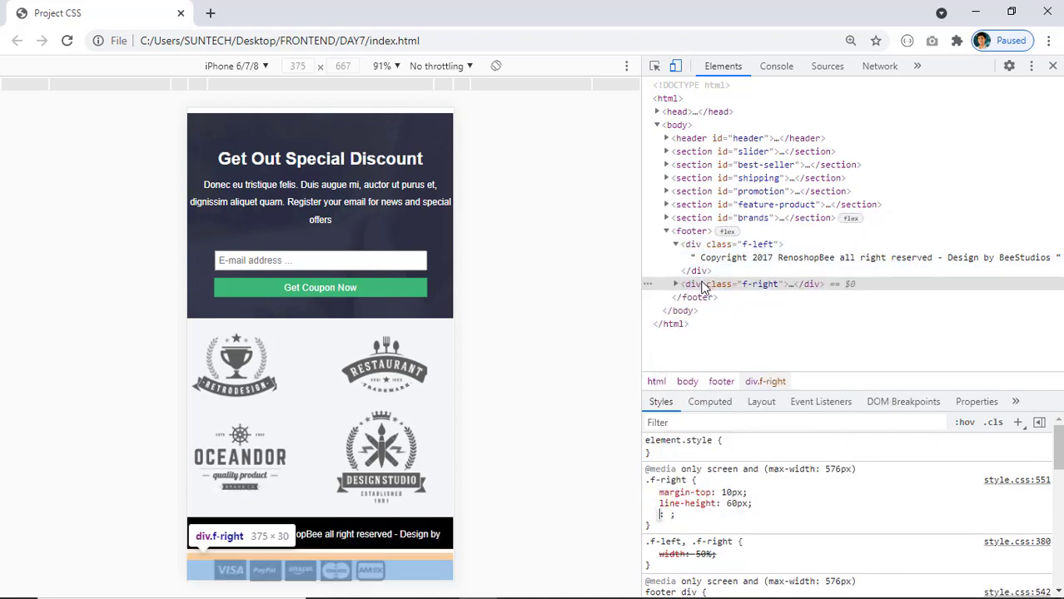
left_click(704, 290)
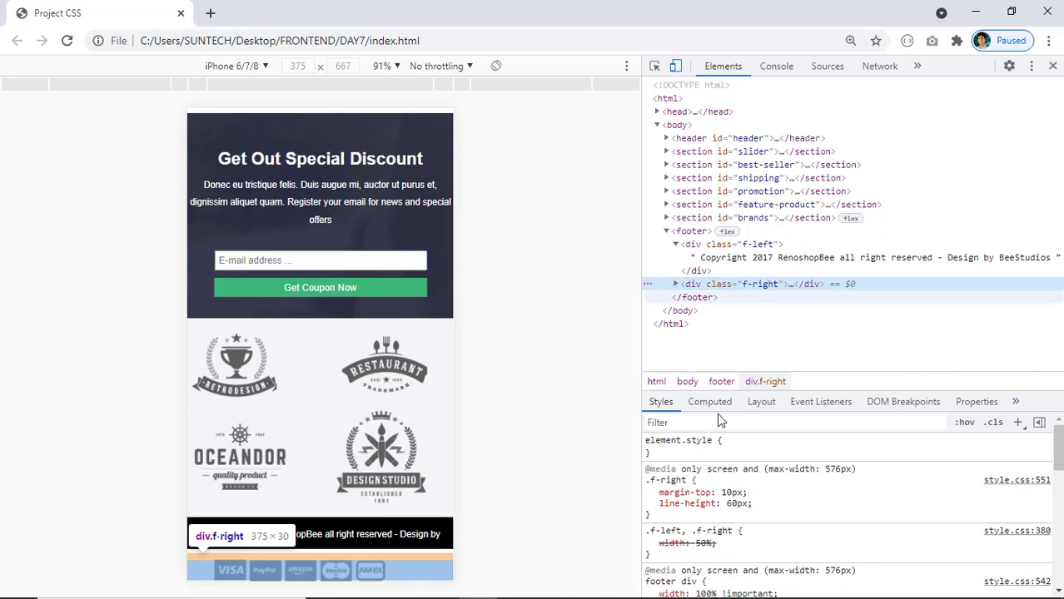
Add height: 60px to the same mobile .f-right rule.
left_click(717, 521)
type("he")
key("Tab")
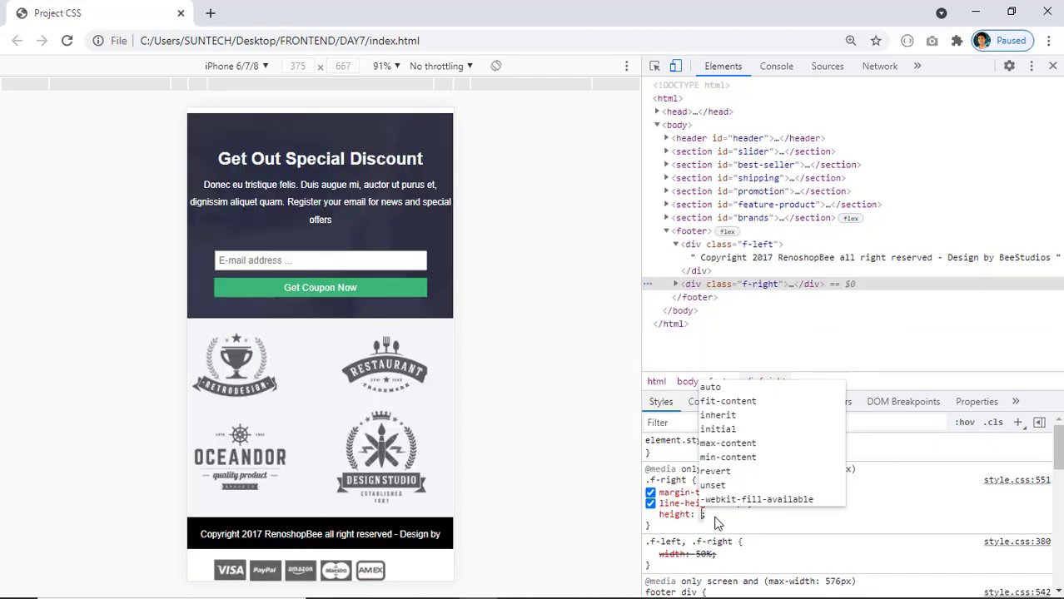
type("60px")
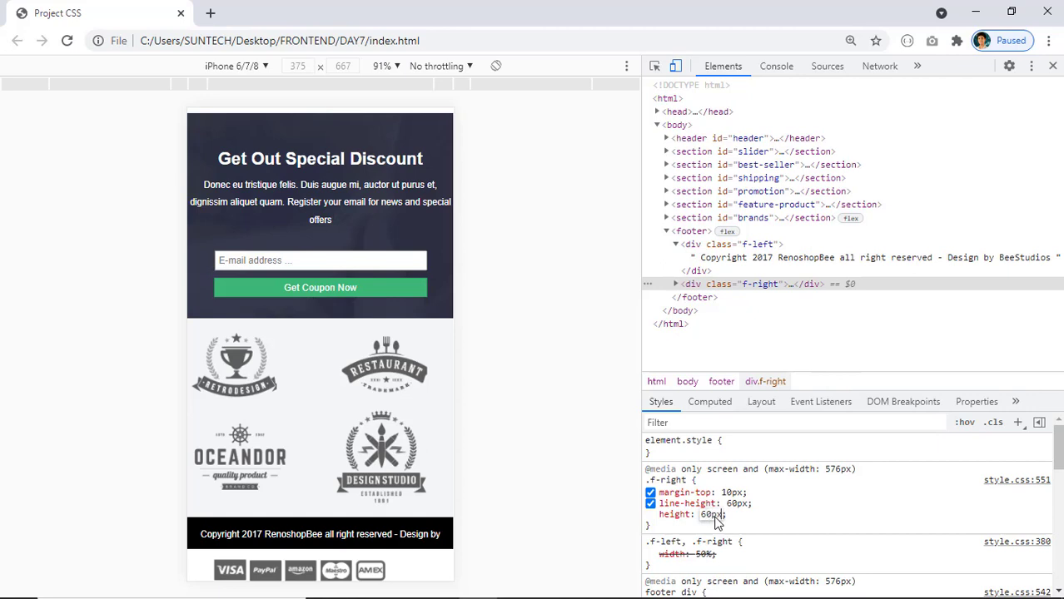
key("Return")
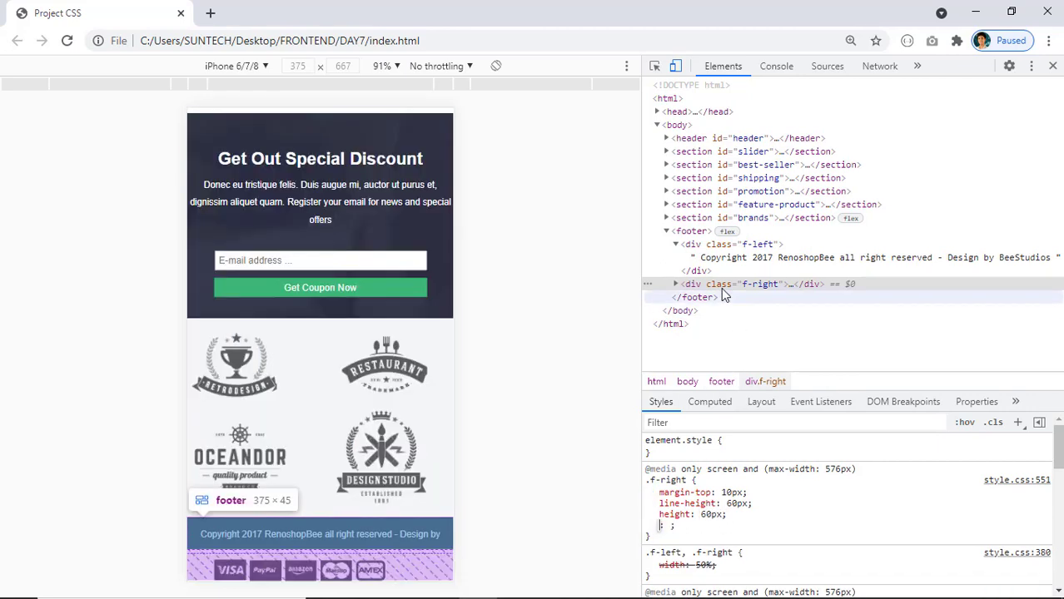
left_click(675, 285)
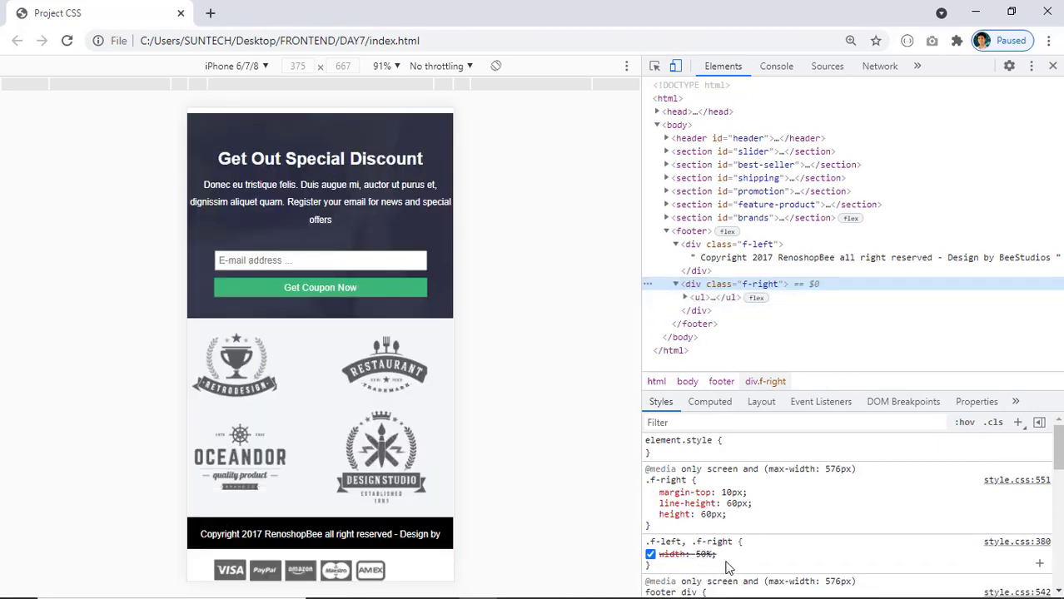
left_click(691, 504)
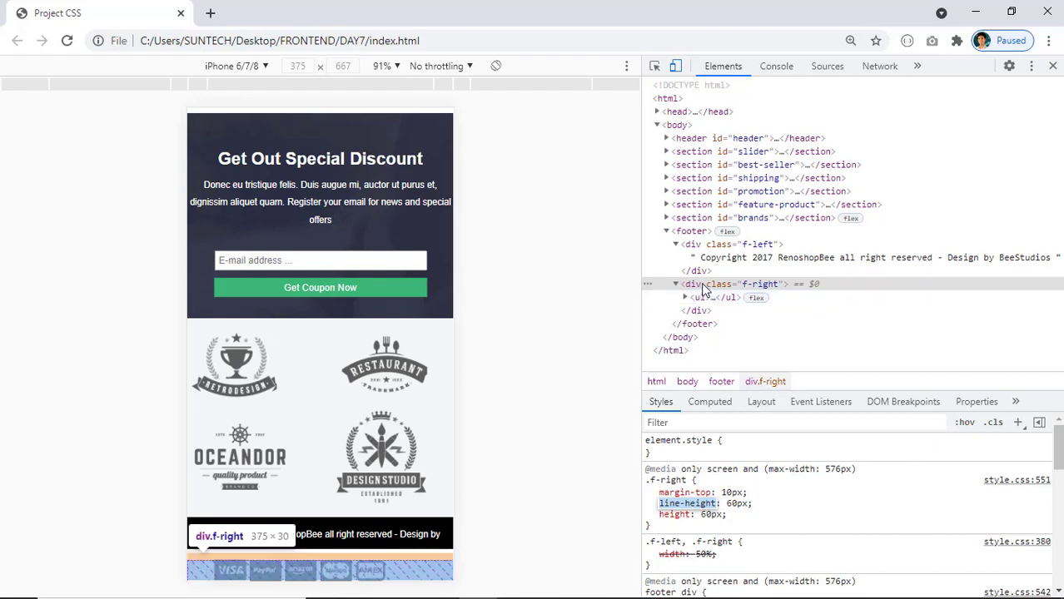
Add display: flex and align-items: center to the mobile .f-right rule.
left_click(688, 516)
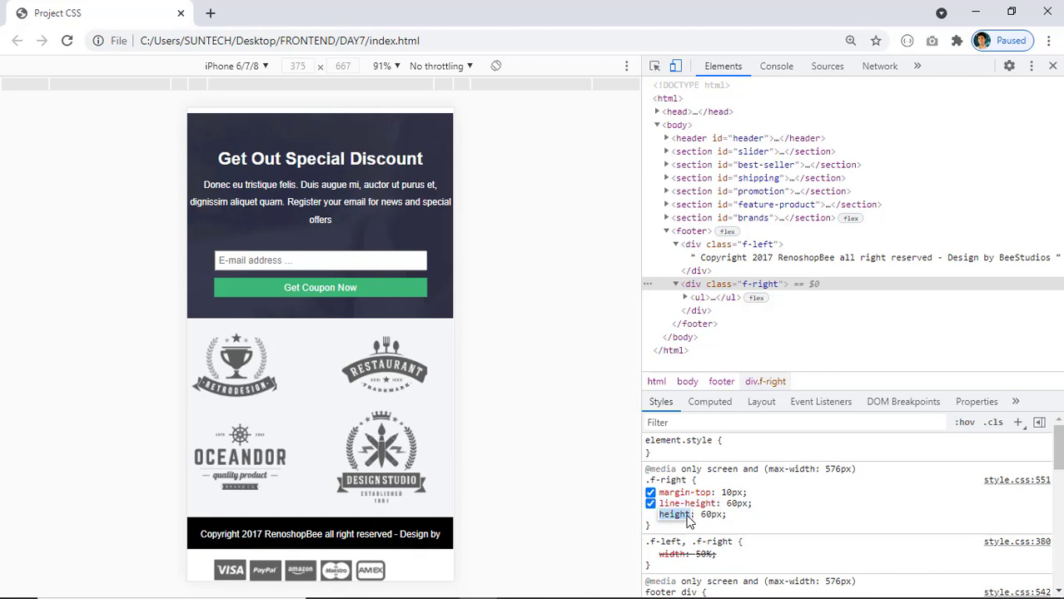
key("Tab")
key("Tab")
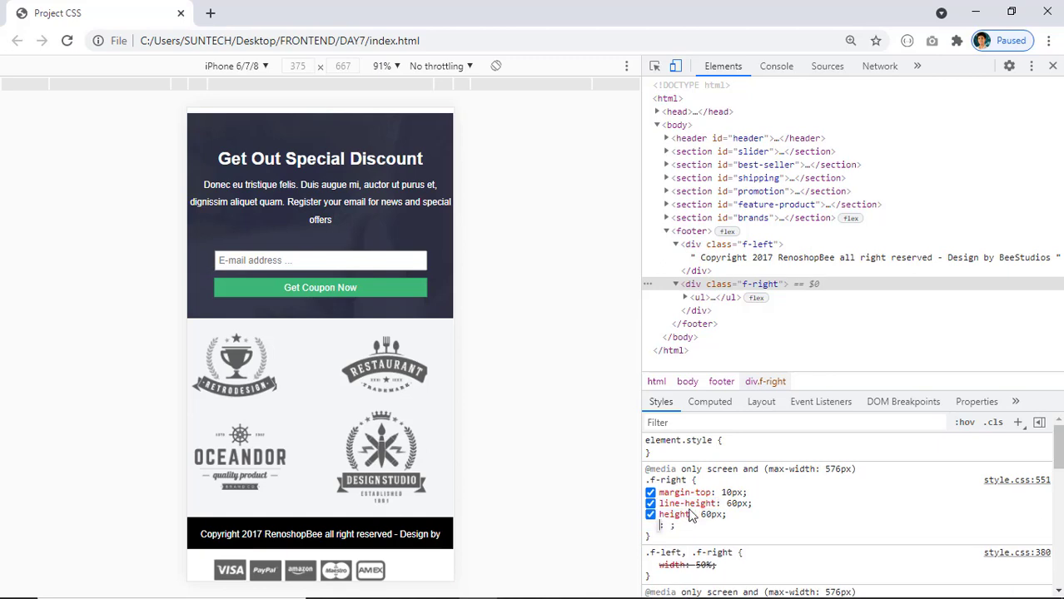
type("i")
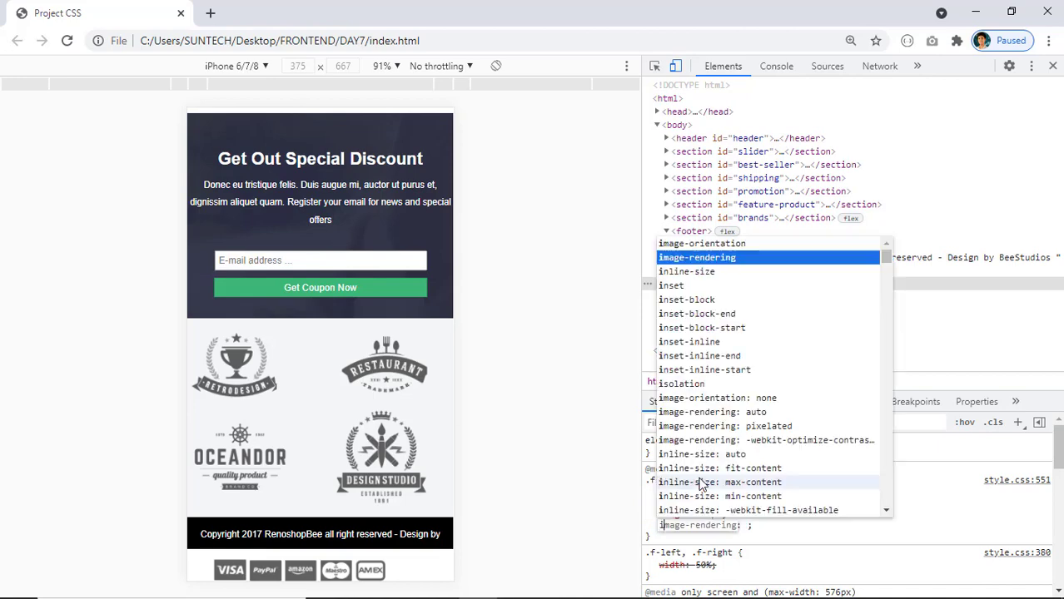
key("BackSpace")
type("display: fl;")
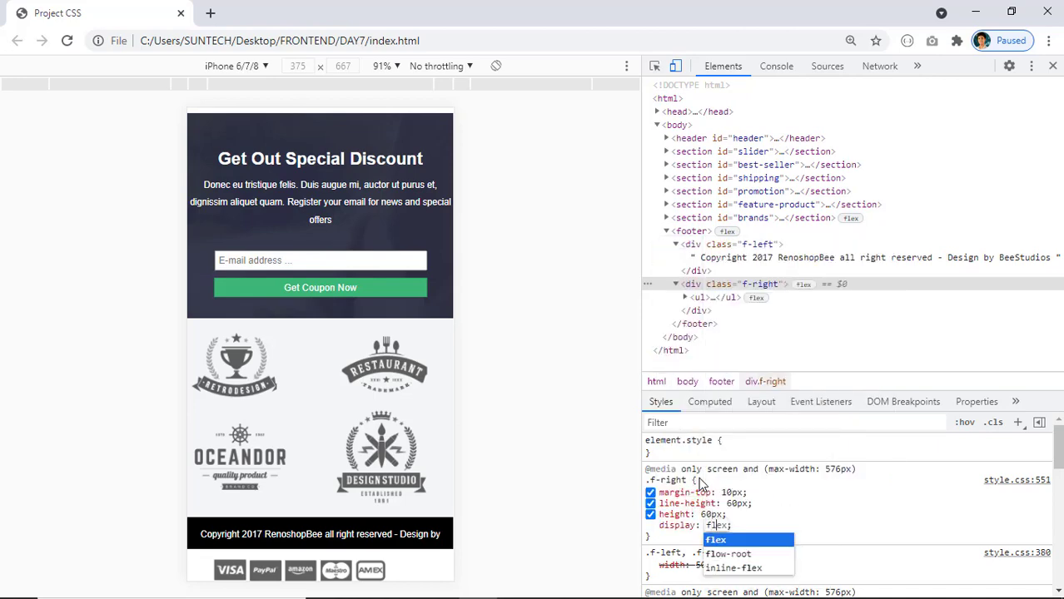
key("Return")
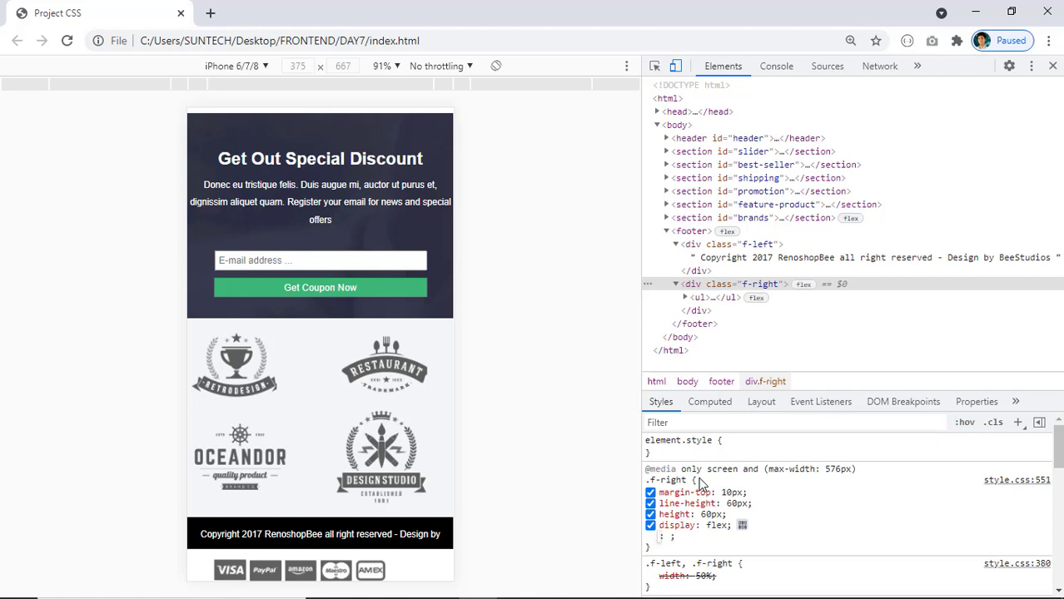
type("al")
key("Return")
type("center")
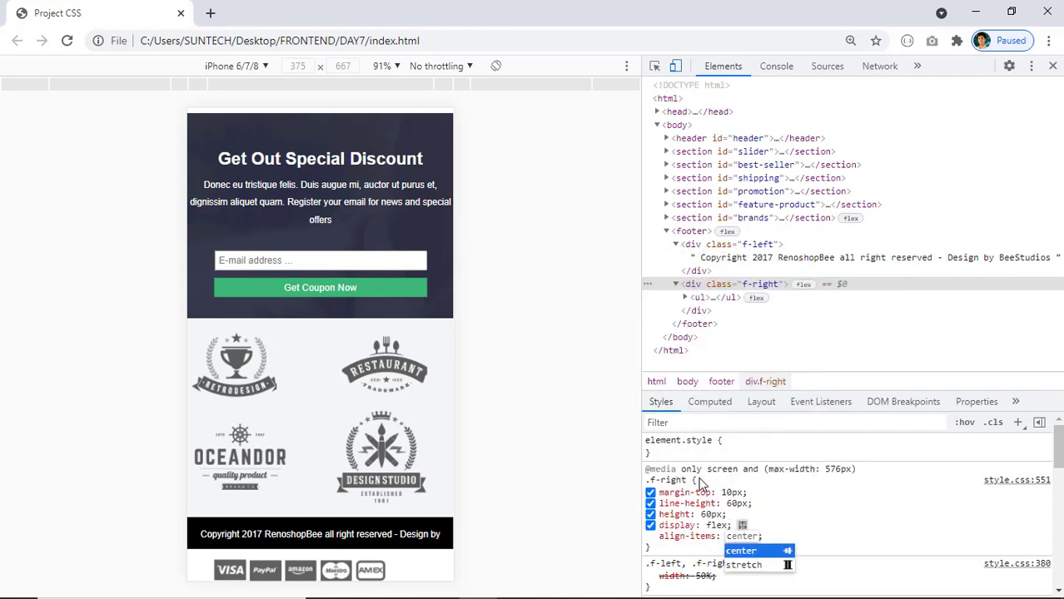
key("Return")
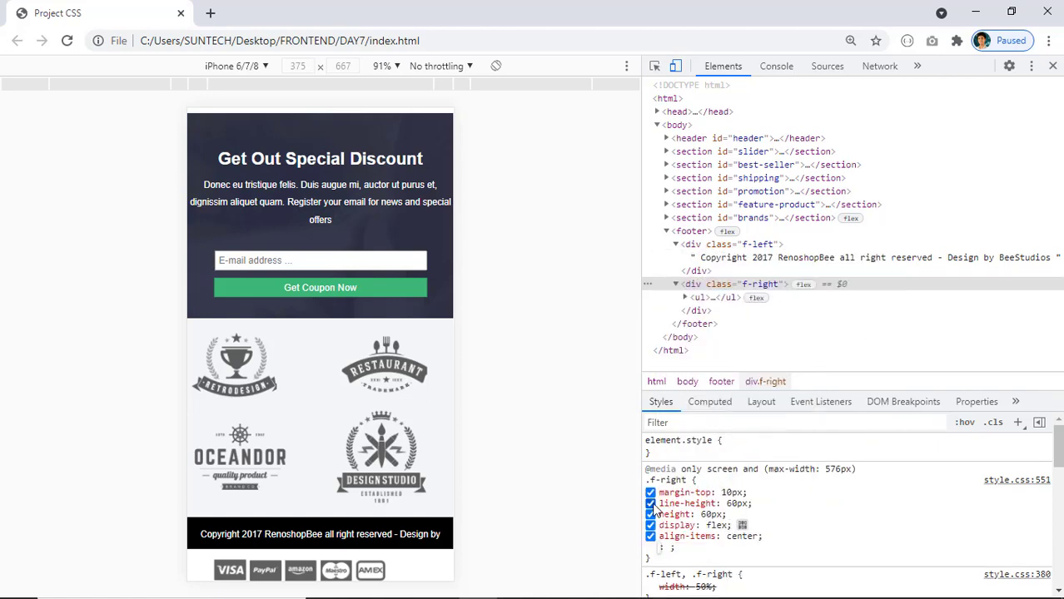
Switch off the 60px line-height and change align-items to justify-content: center.
left_click(651, 504)
scroll(720, 529, "down", 2)
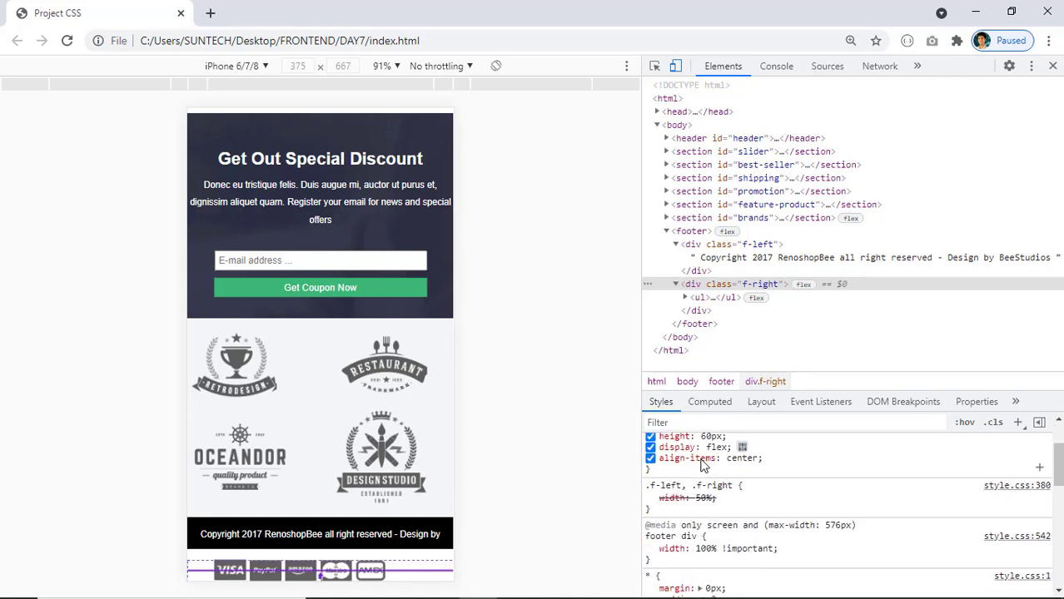
left_click(702, 460)
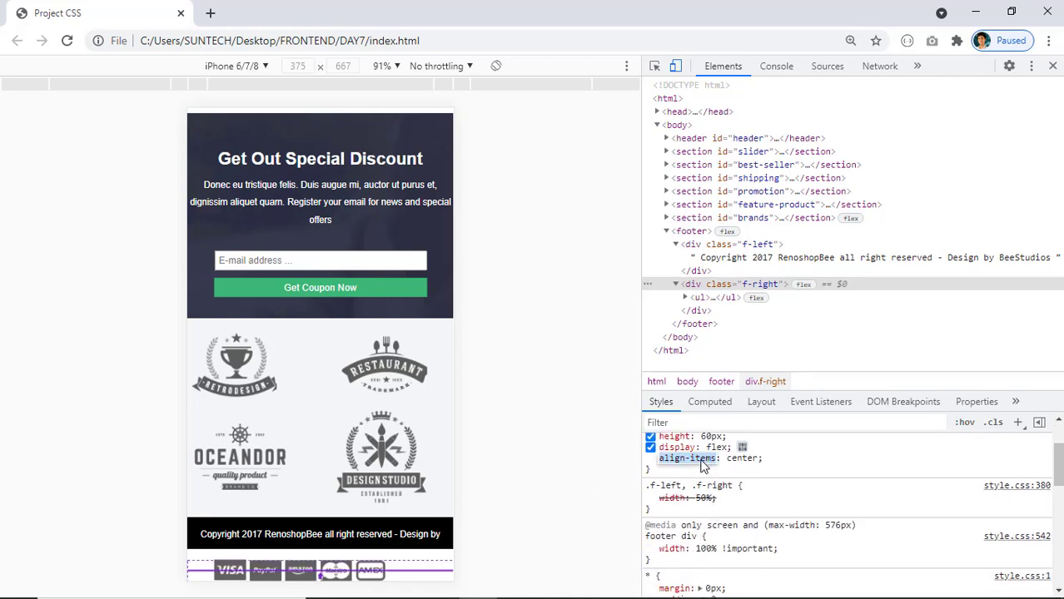
type("justify")
key("Tab")
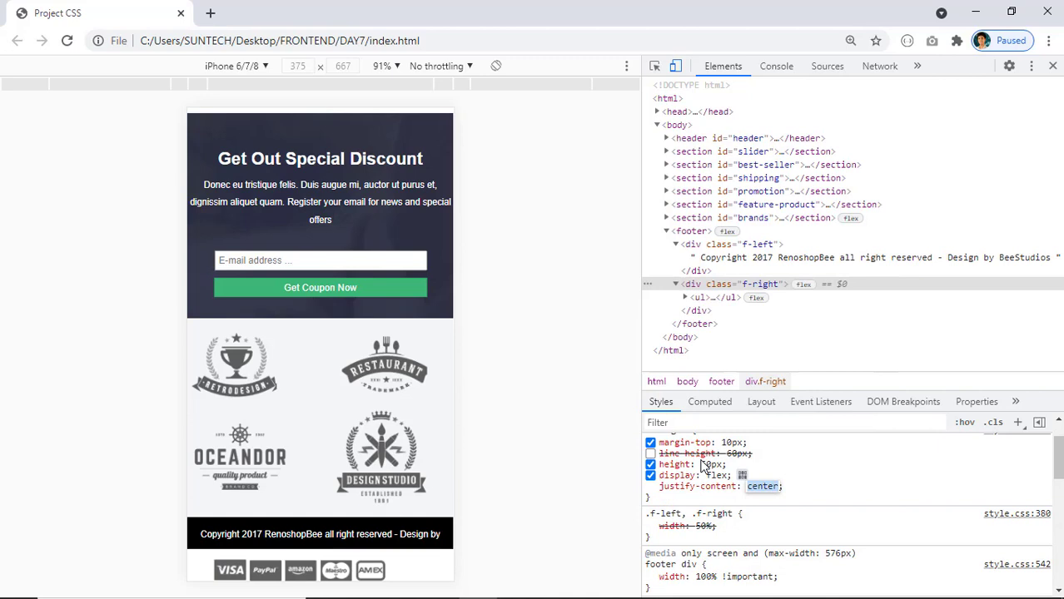
key("Return")
key("Escape")
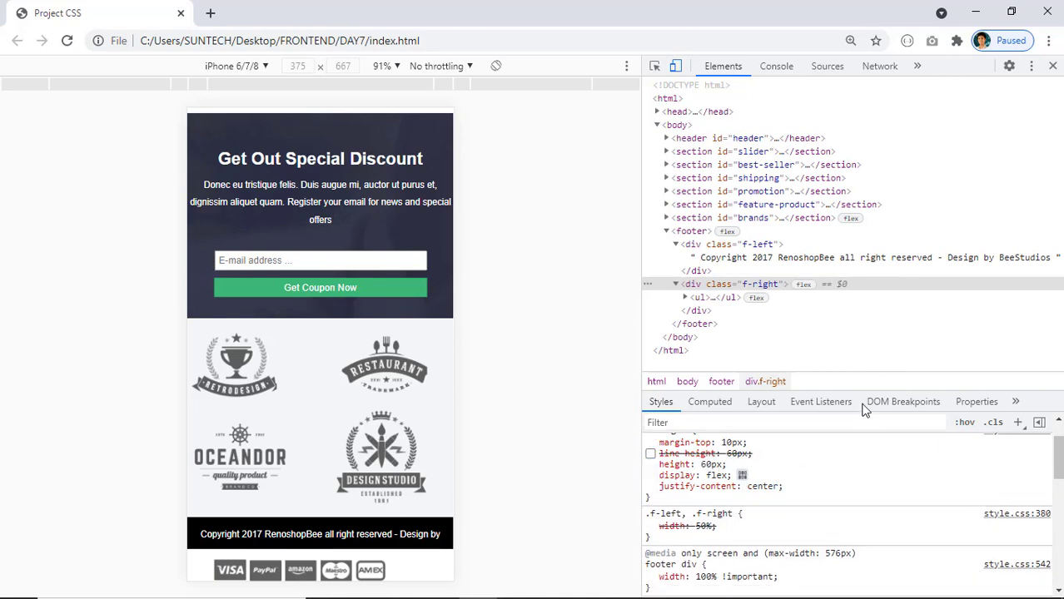
left_click(966, 400)
left_click_drag(1031, 386, 1004, 299)
left_click(657, 315)
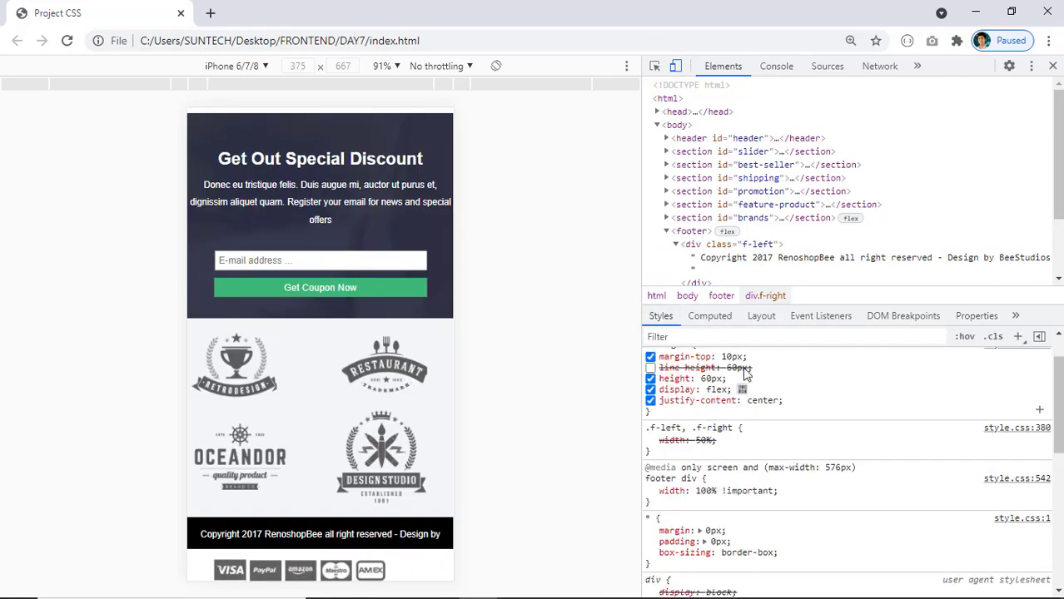
scroll(745, 375, "up", 2)
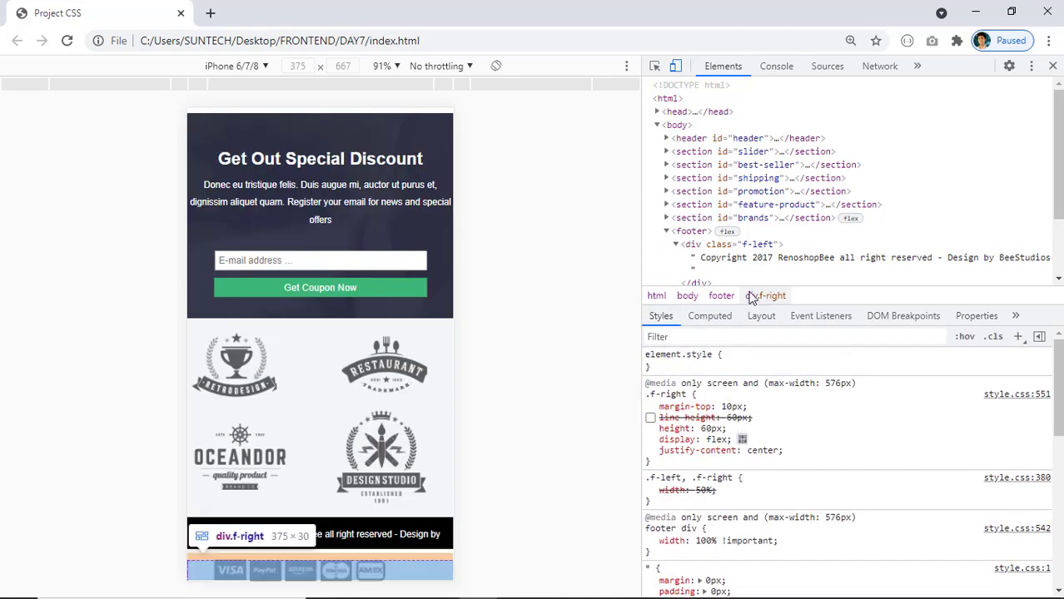
Select the payment icon block, raise its height to 70px, and swap justify-content for align-items: center.
left_click(655, 67)
left_click(721, 244)
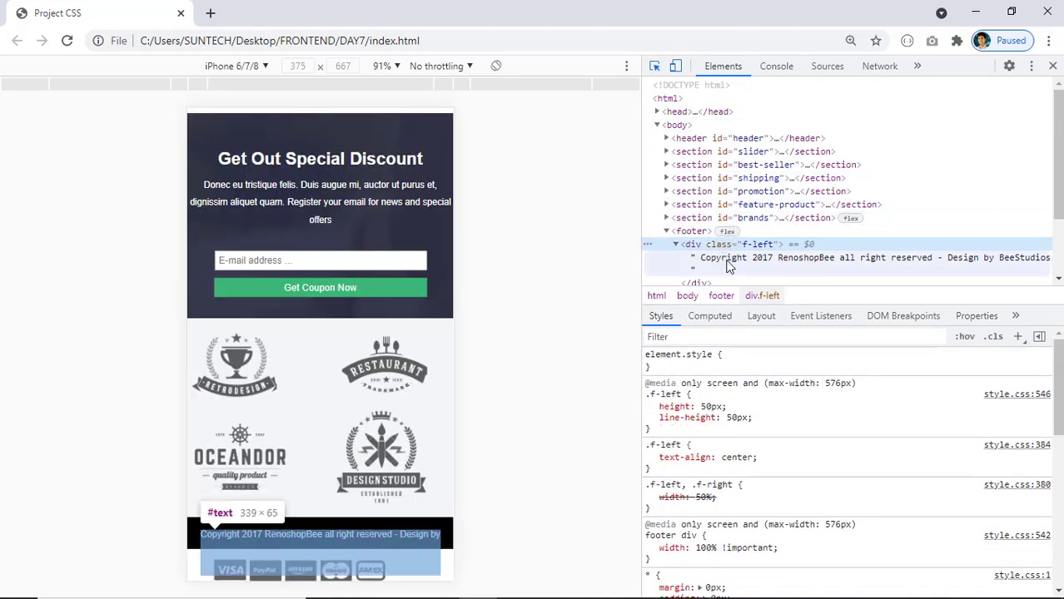
scroll(727, 265, "down", 2)
left_click(727, 214)
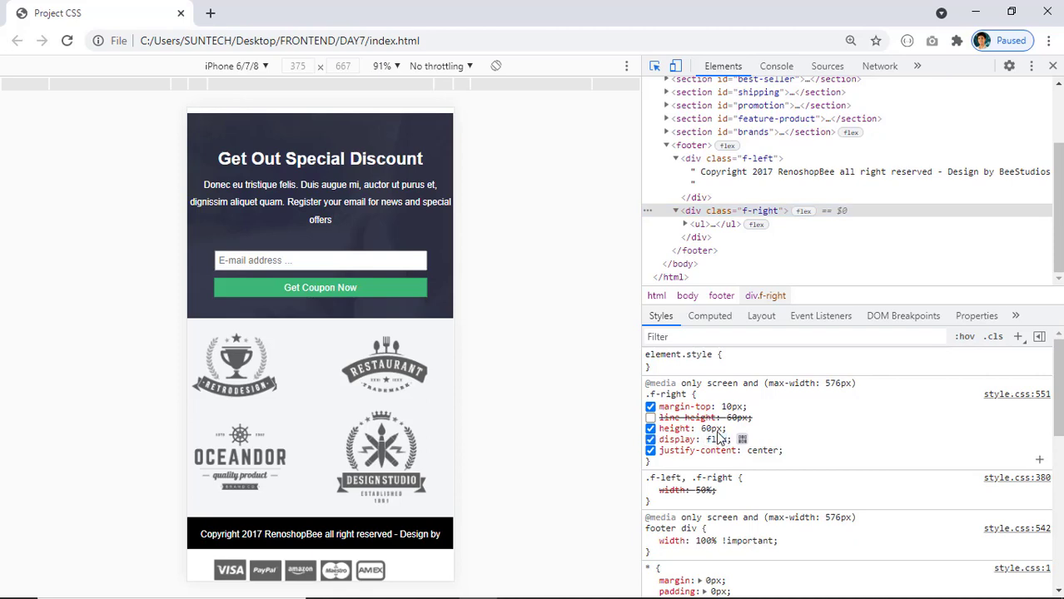
left_click(713, 430)
key("Tab")
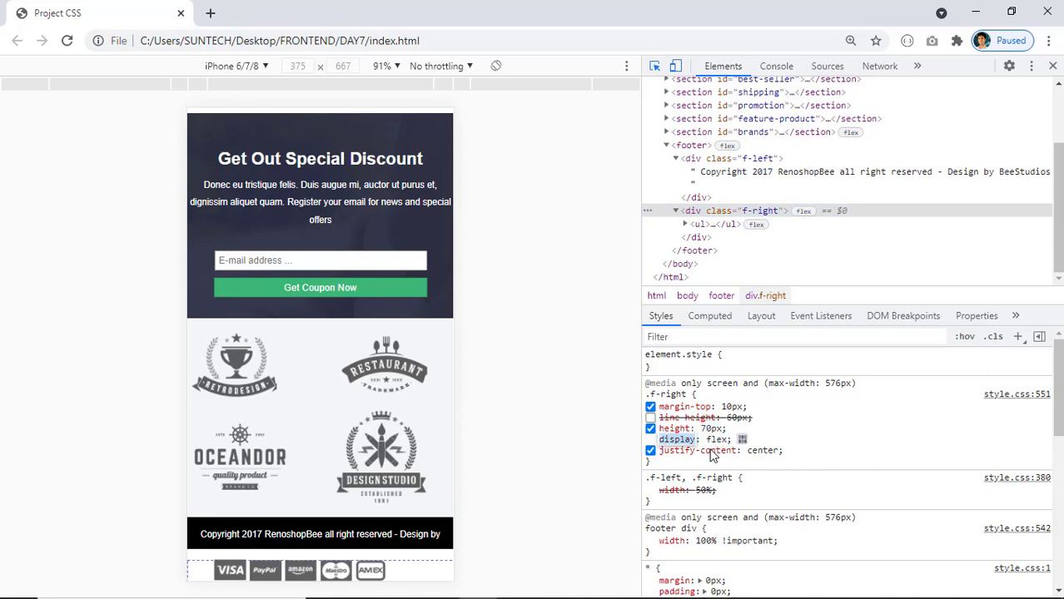
key("Tab")
key("Tab")
type("a")
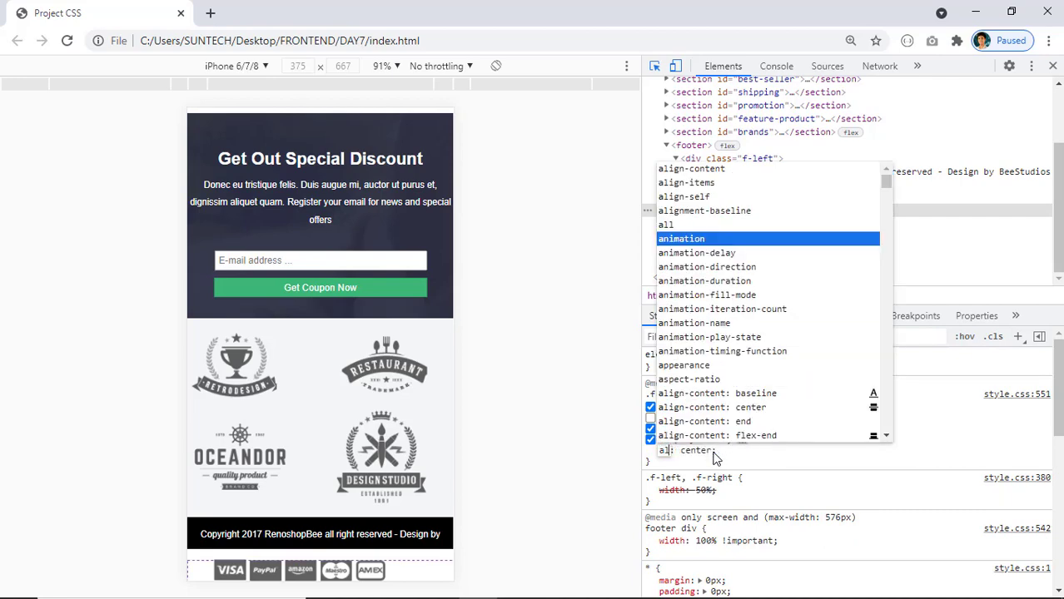
type("li")
key("Tab")
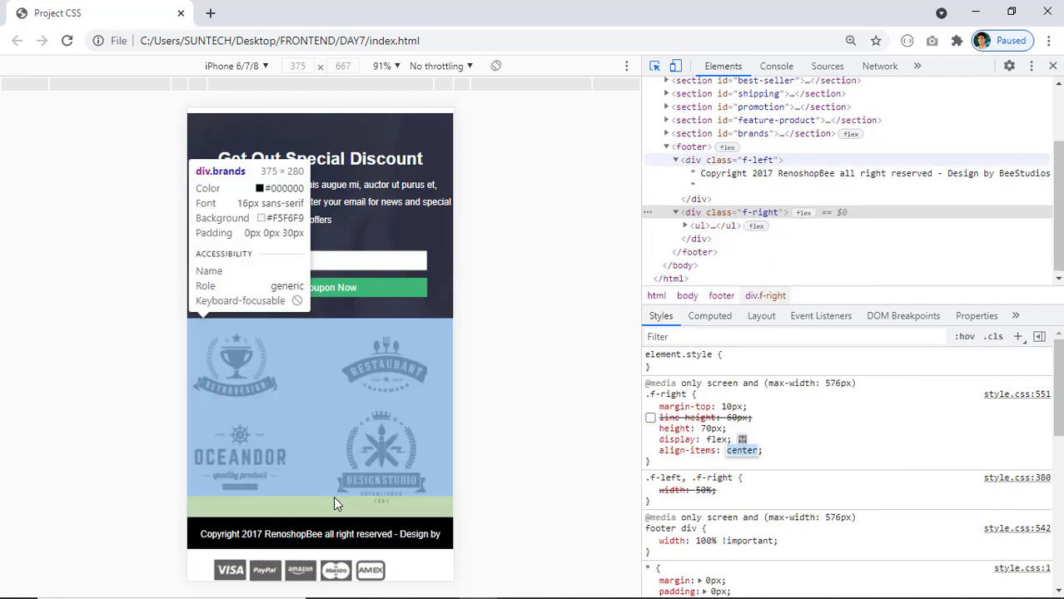
Inspect a brand logo and its container, then turn off display: flex on the payment icon block.
left_click(331, 475)
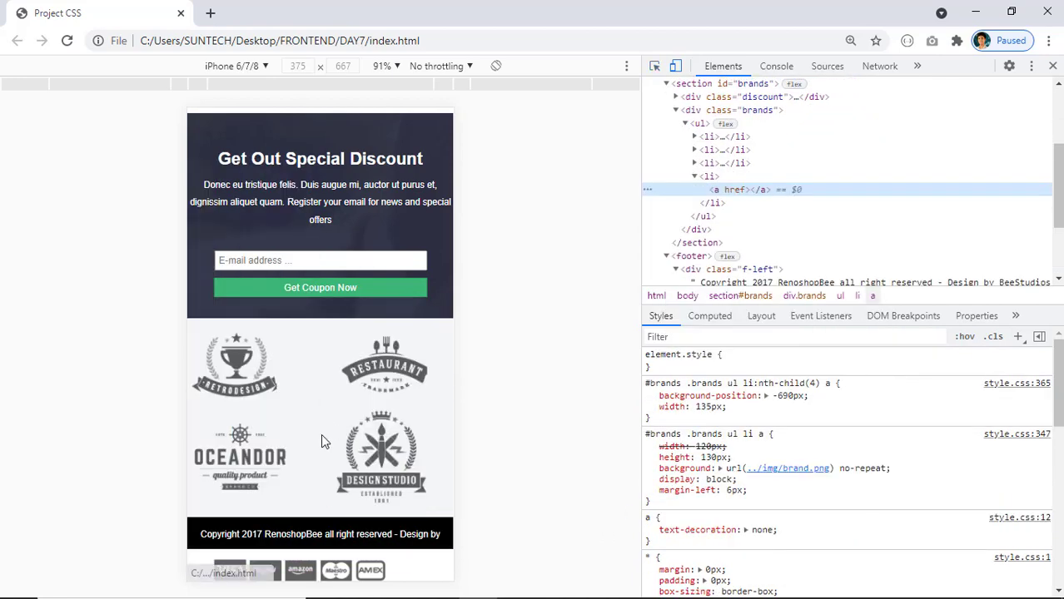
left_click(732, 502)
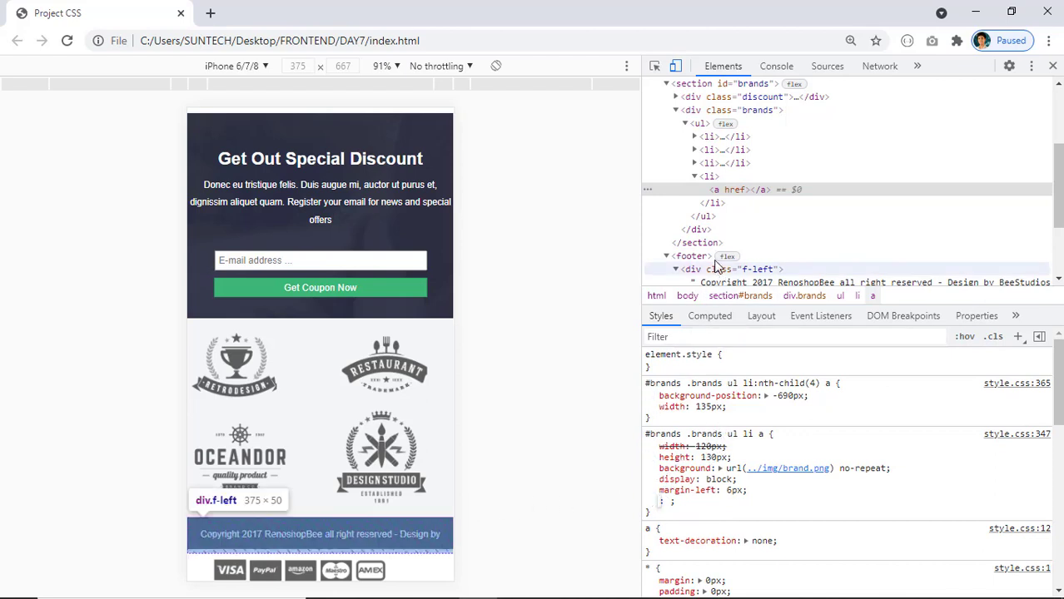
left_click(713, 116)
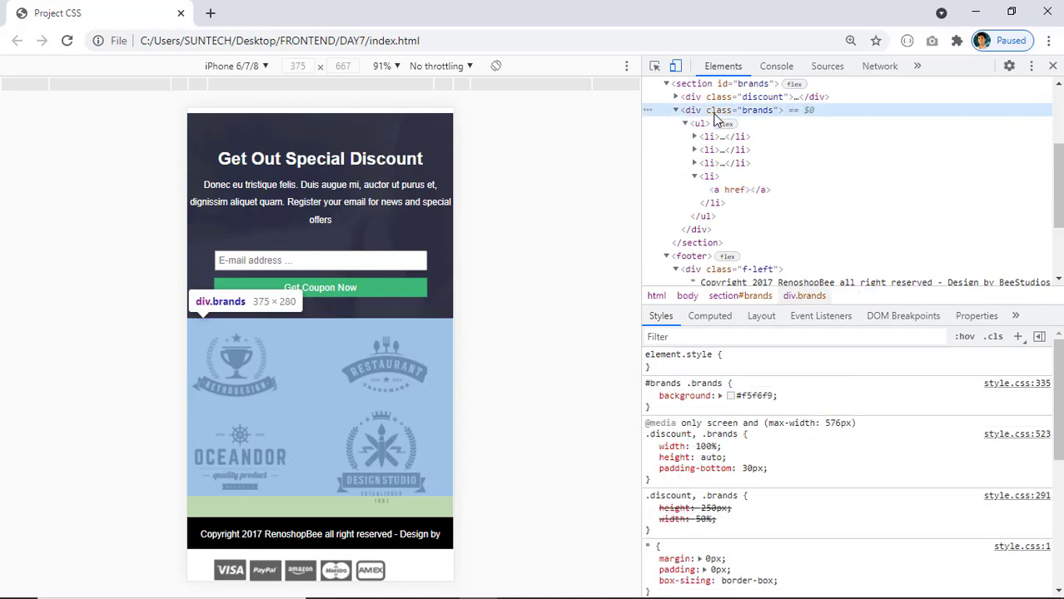
scroll(709, 238, "down", 2)
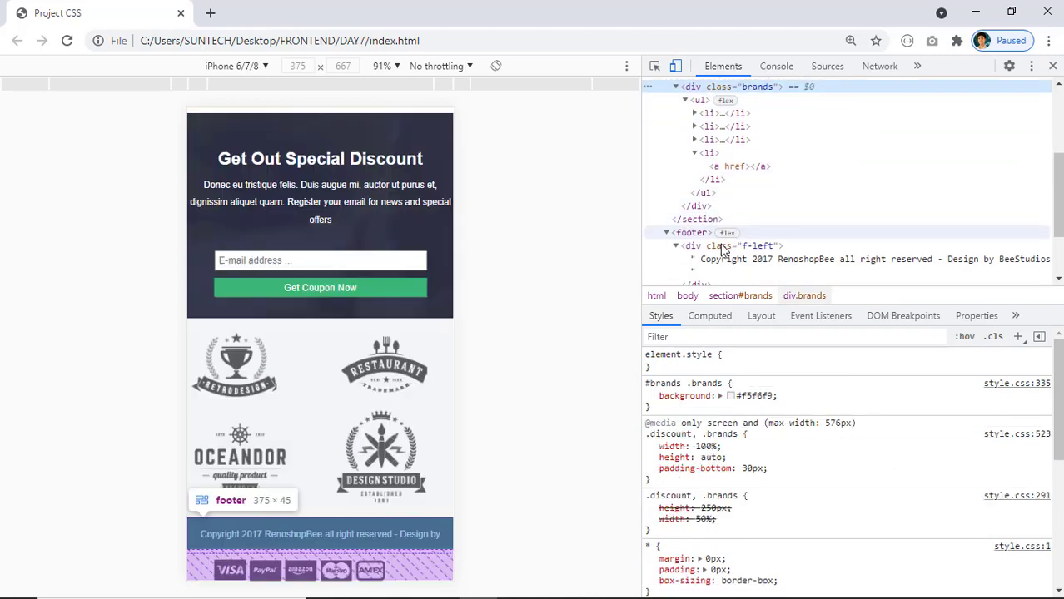
left_click(722, 247)
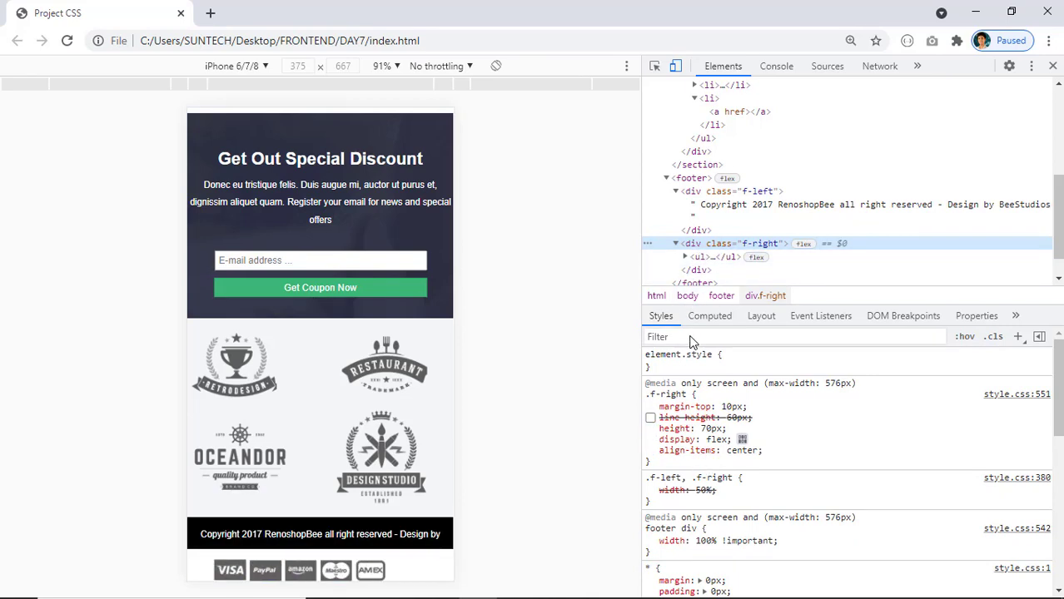
mouse_move(704, 423)
left_click(650, 440)
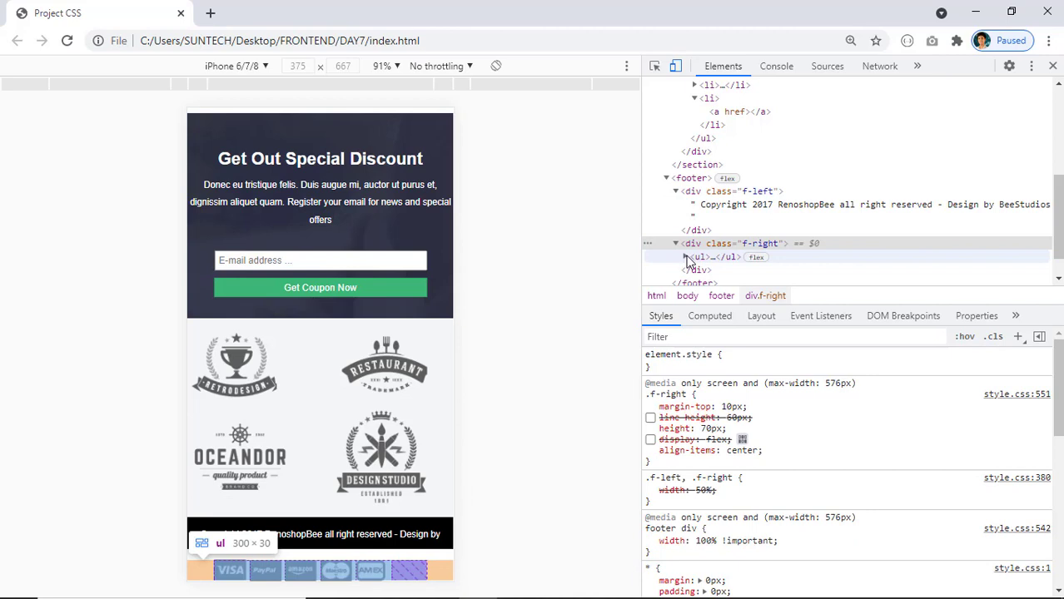
left_click(686, 258)
Toggle the icon list's 300px width and max-width off, then back on.
left_click(697, 258)
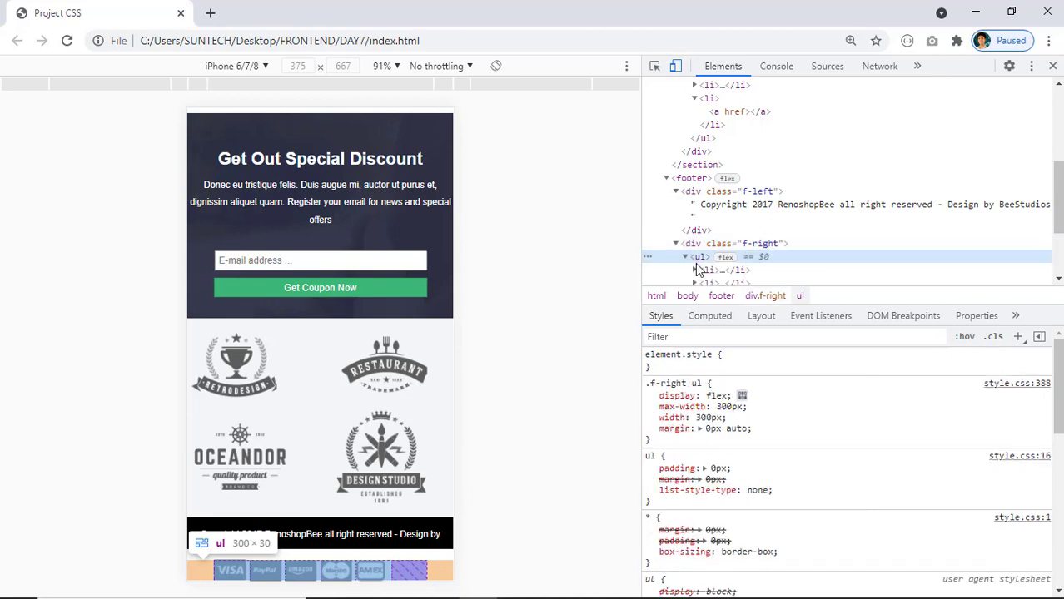
left_click(688, 445)
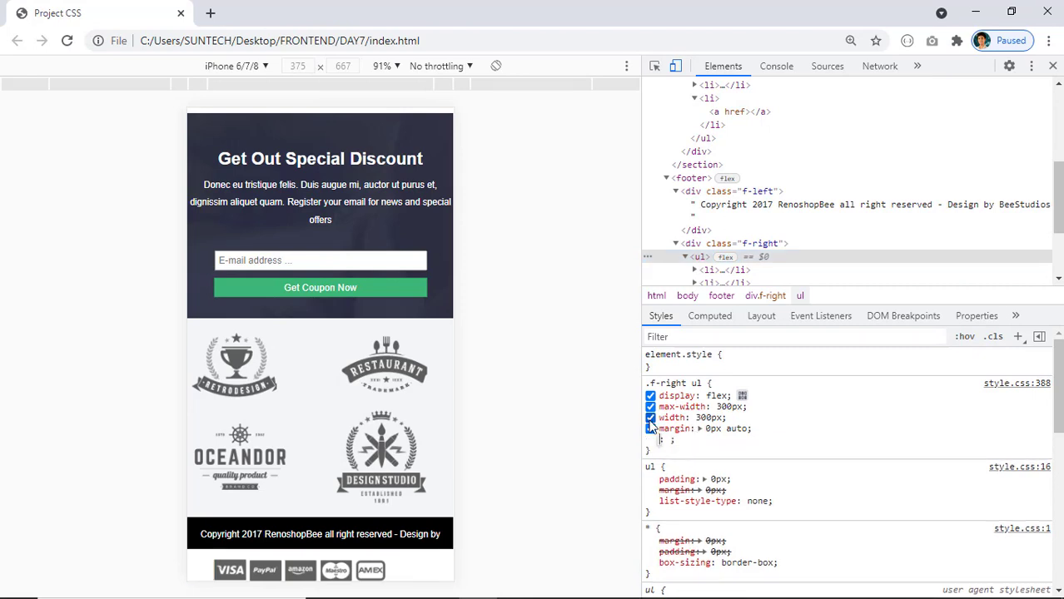
left_click(650, 418)
left_click(650, 407)
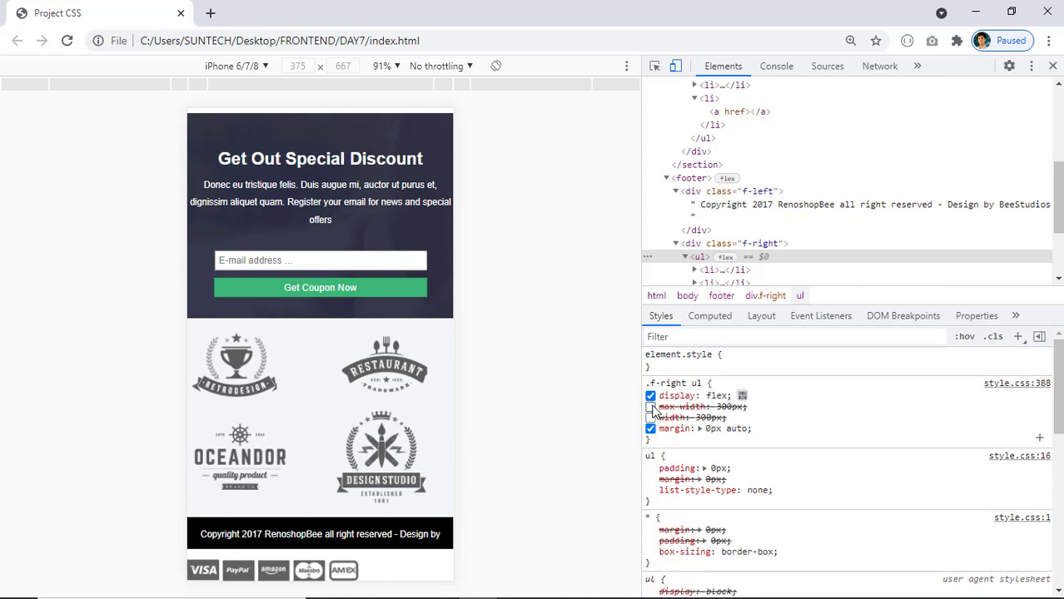
left_click(703, 448)
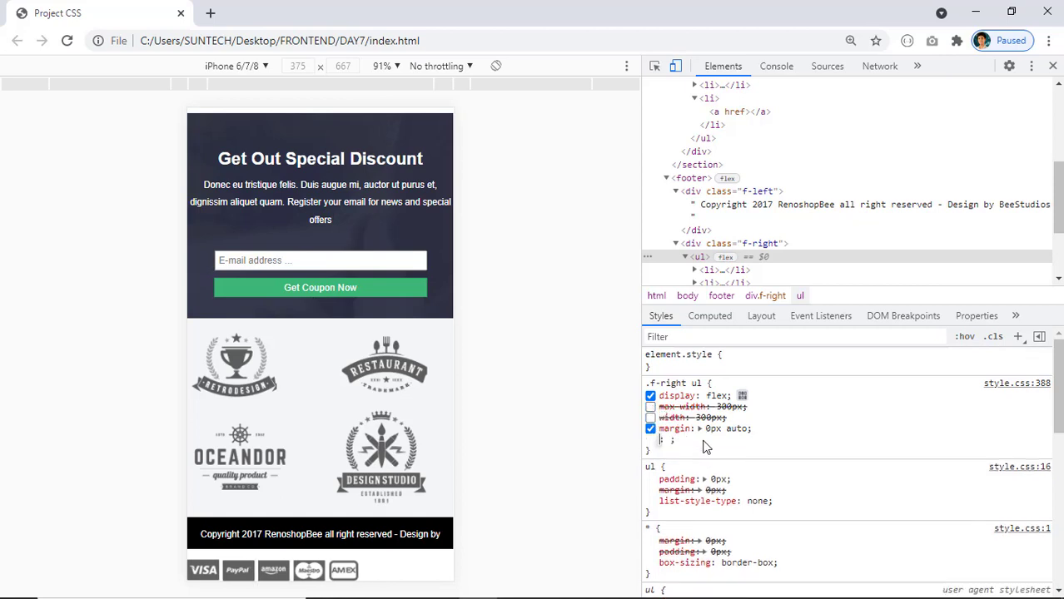
left_click(650, 418)
left_click(650, 407)
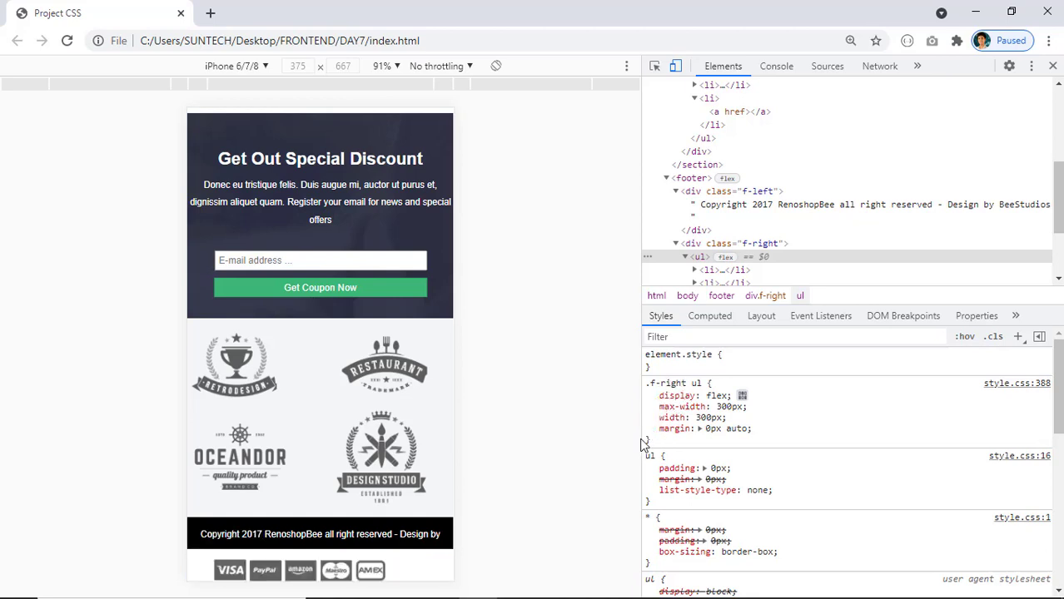
mouse_move(699, 244)
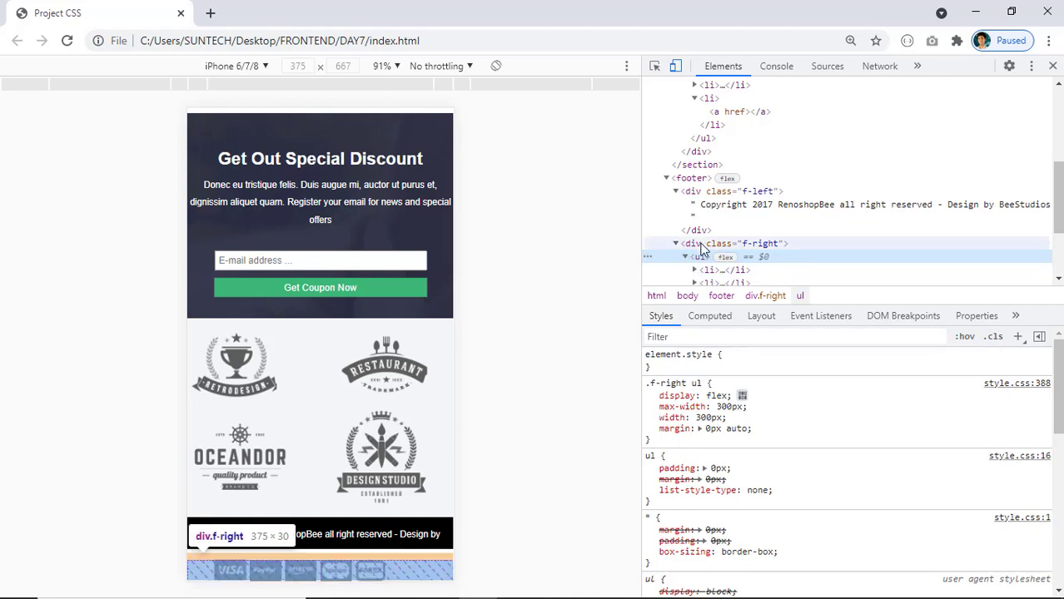
Nudge the icon list's vertical margin with arrow keys and settle it back at 0px.
left_click(732, 243)
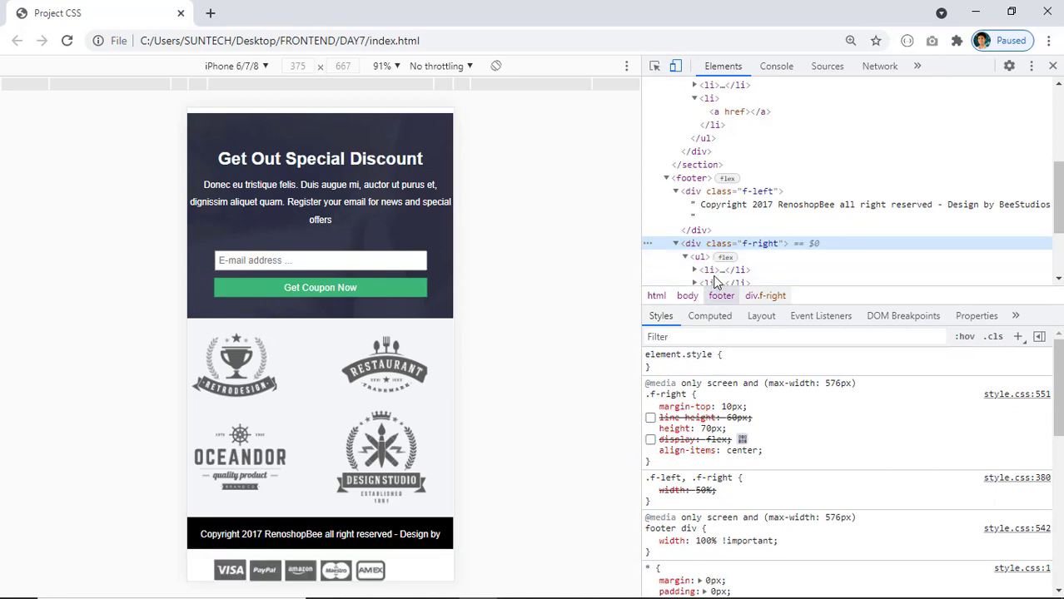
scroll(708, 266, "down", 2)
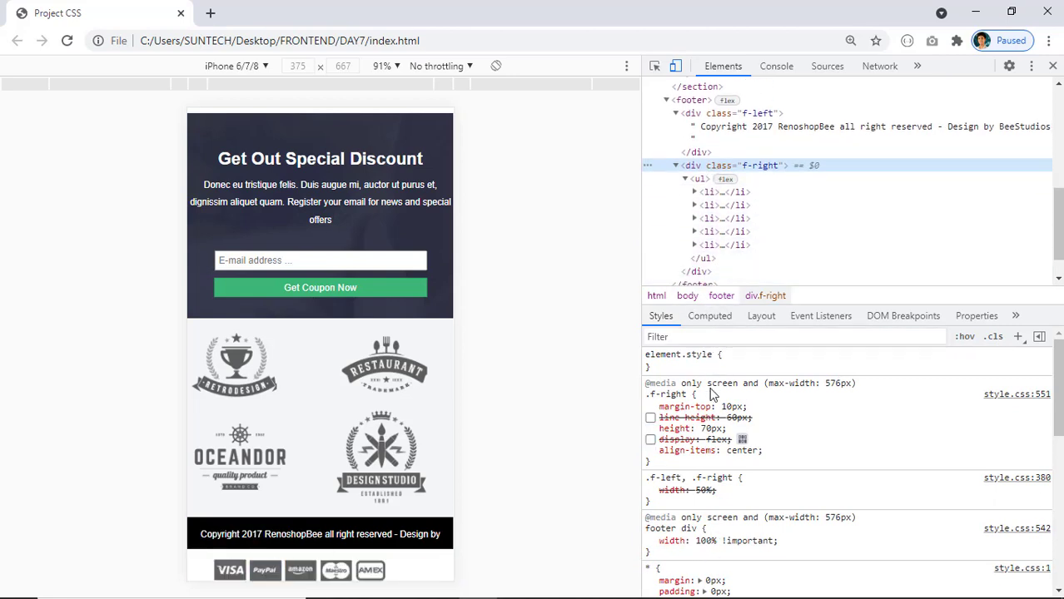
left_click(709, 181)
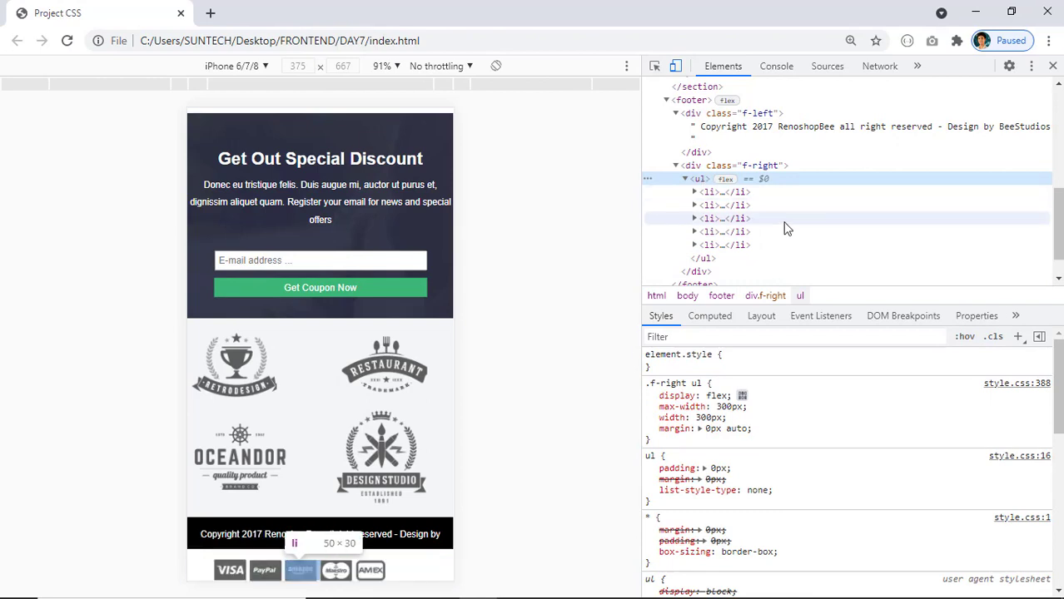
left_click(711, 430)
key("Down")
key("Down")
key("Down")
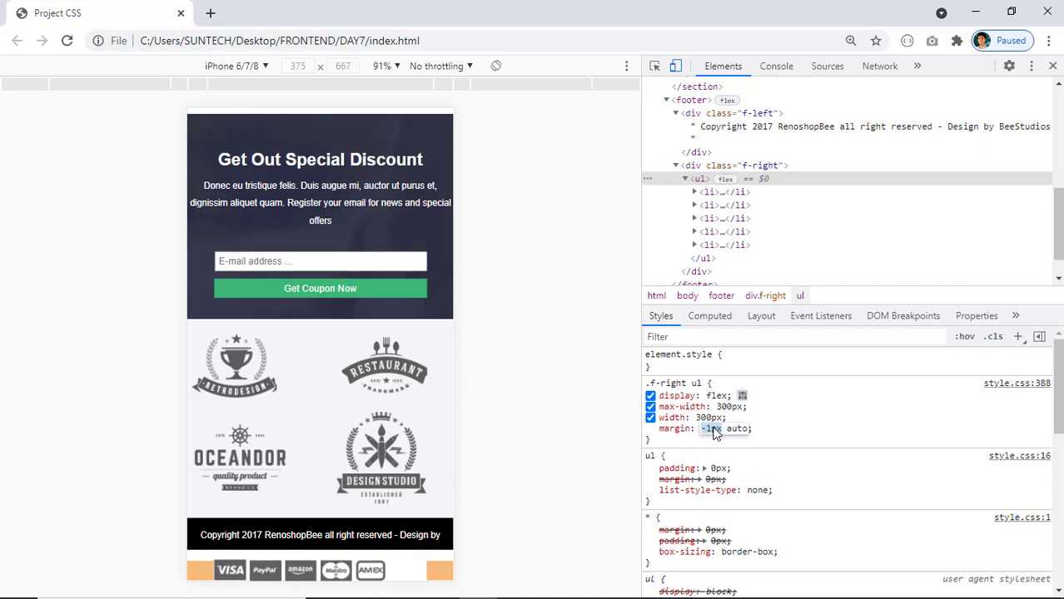
key("Down")
key("Down")
key("Down")
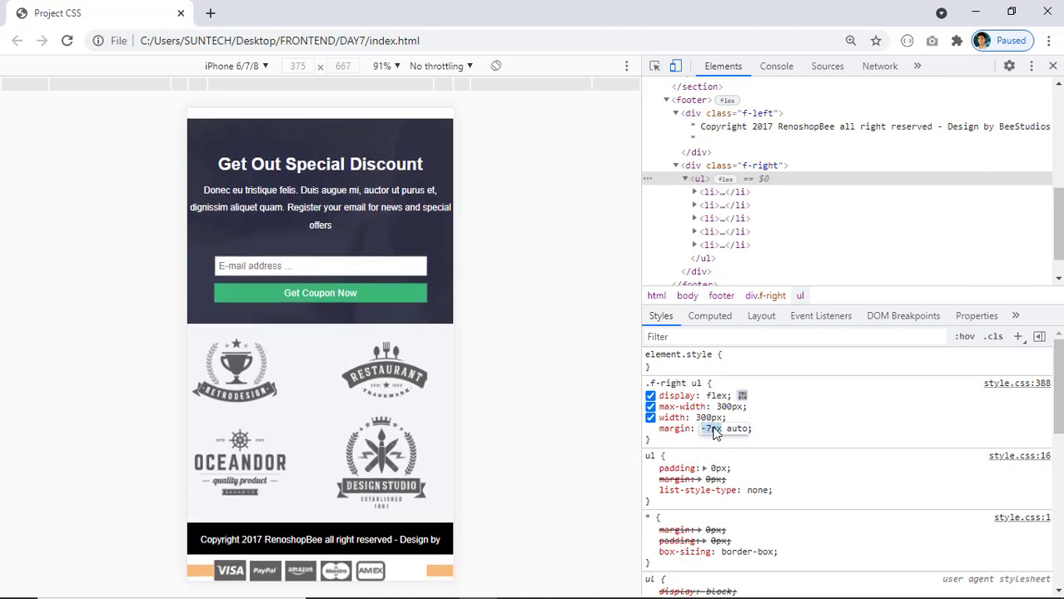
key("Down")
key("Down")
key("Down")
key("Down")
key("Down")
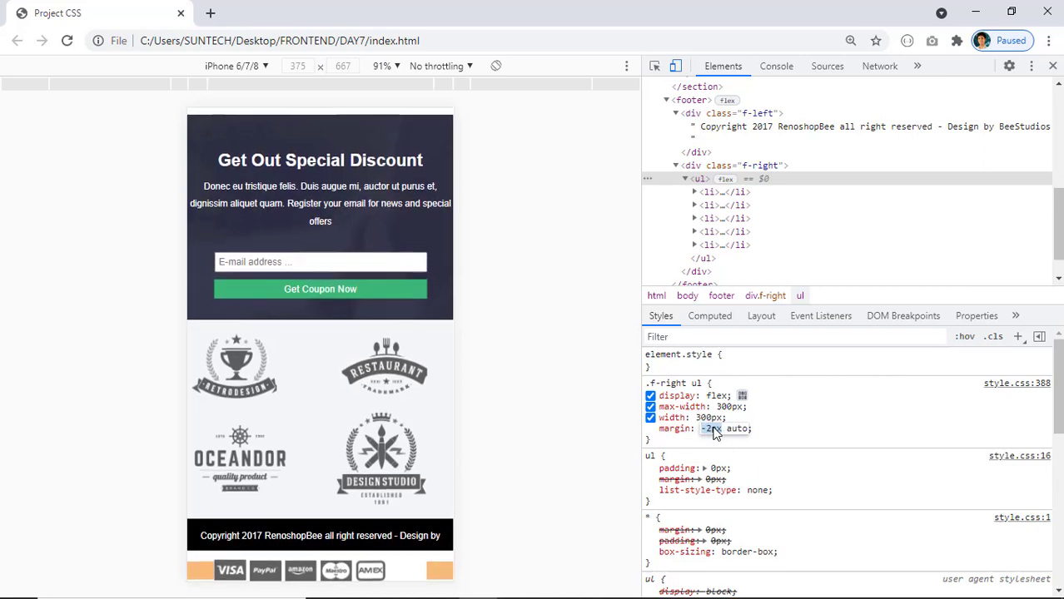
key("Down")
key("Up")
key("Return")
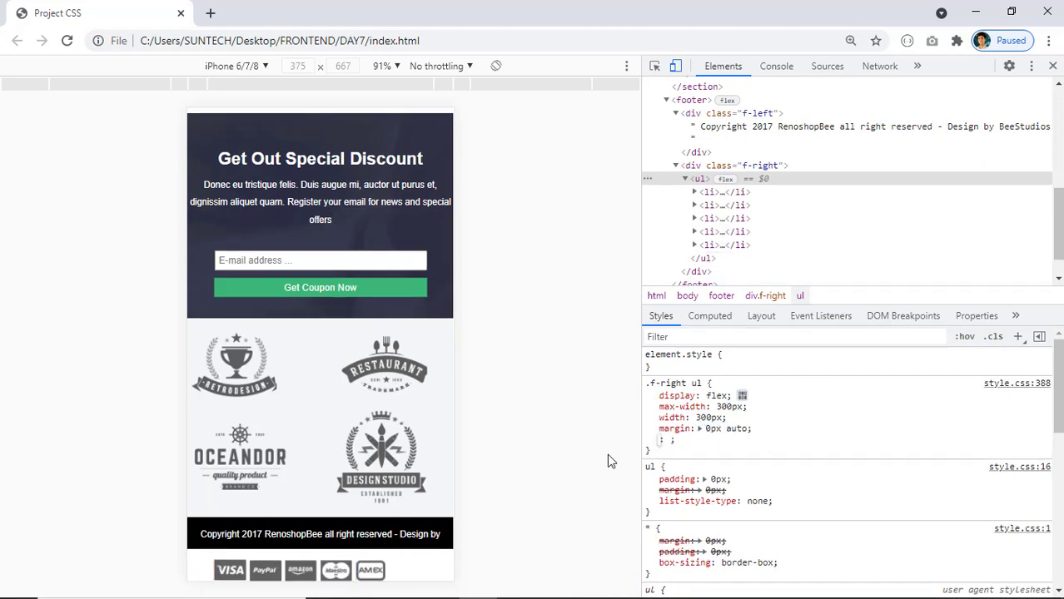
key("alt+Tab")
Save style.css with the .f-right footer rule and reload the shop page in Chrome.
left_click_drag(269, 544, 252, 516)
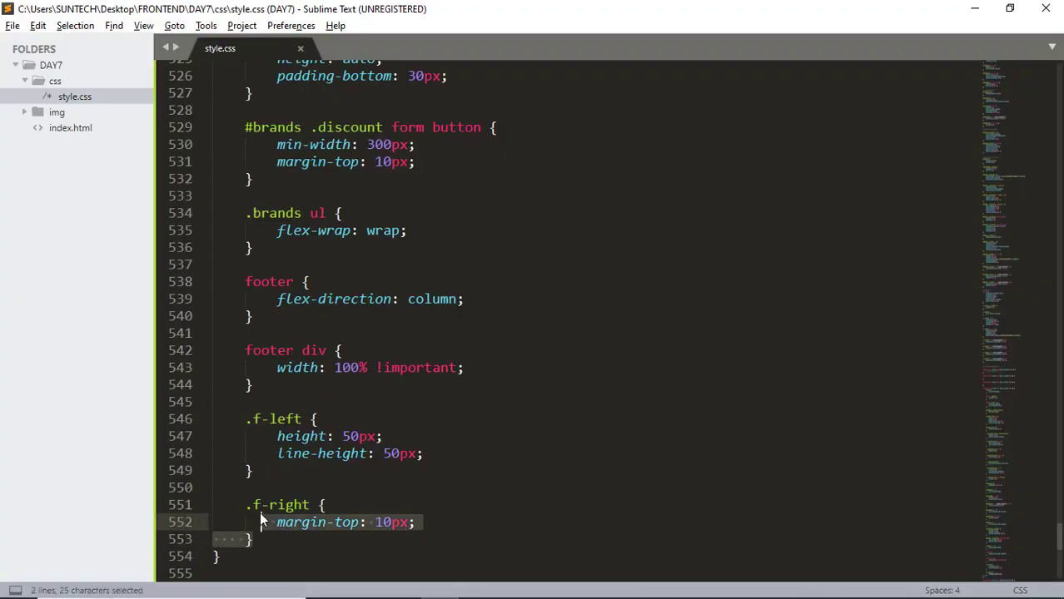
key("ctrl+s")
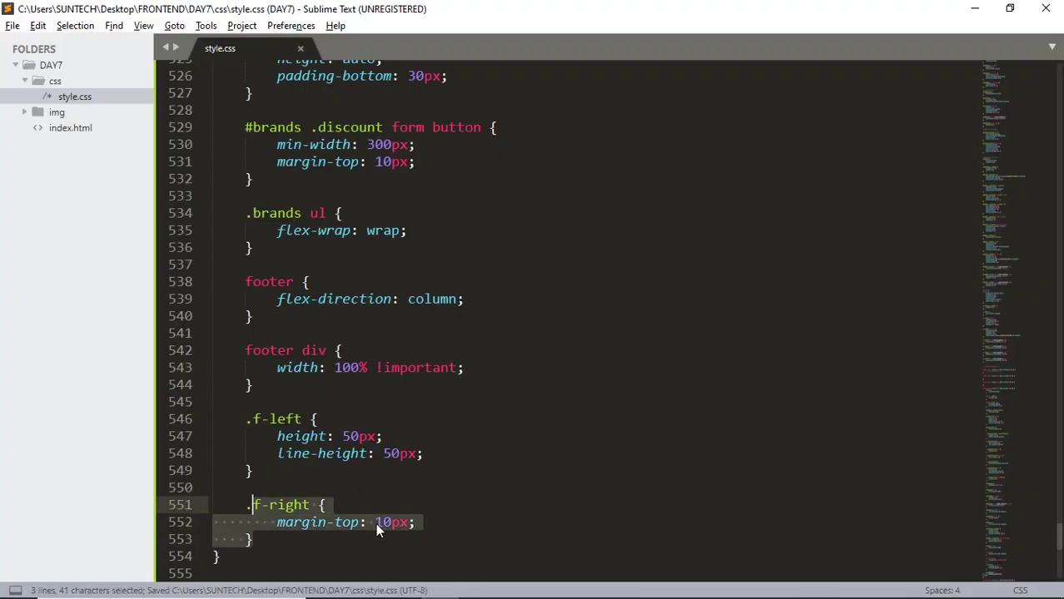
left_click(376, 523)
key("alt+Tab")
left_click(67, 40)
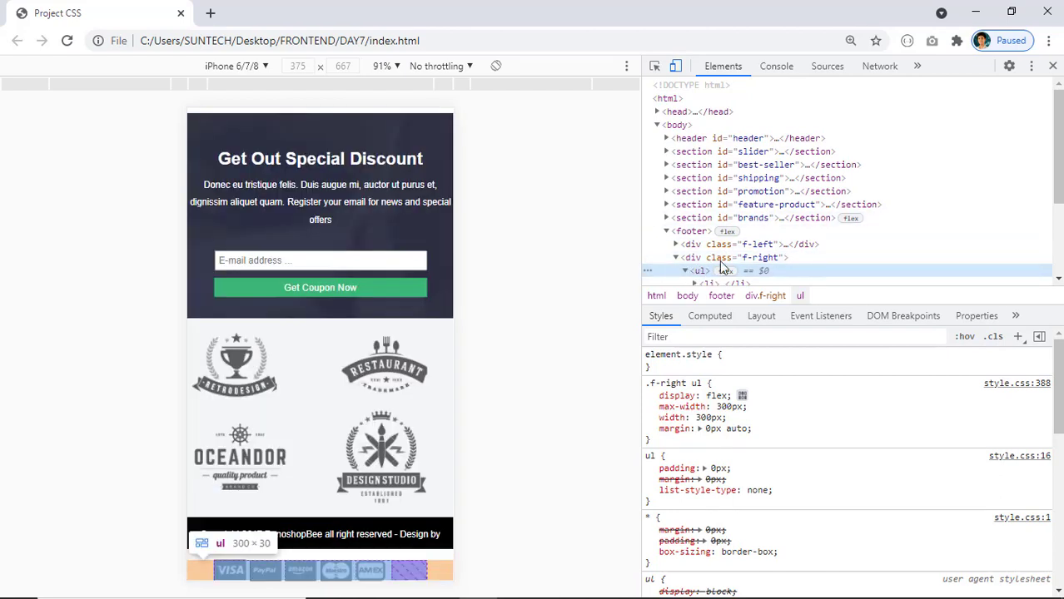
Delete the fifth payment icon item in Elements, then undo to restore the AMEX logo.
scroll(723, 266, "down", 3)
left_click(696, 212)
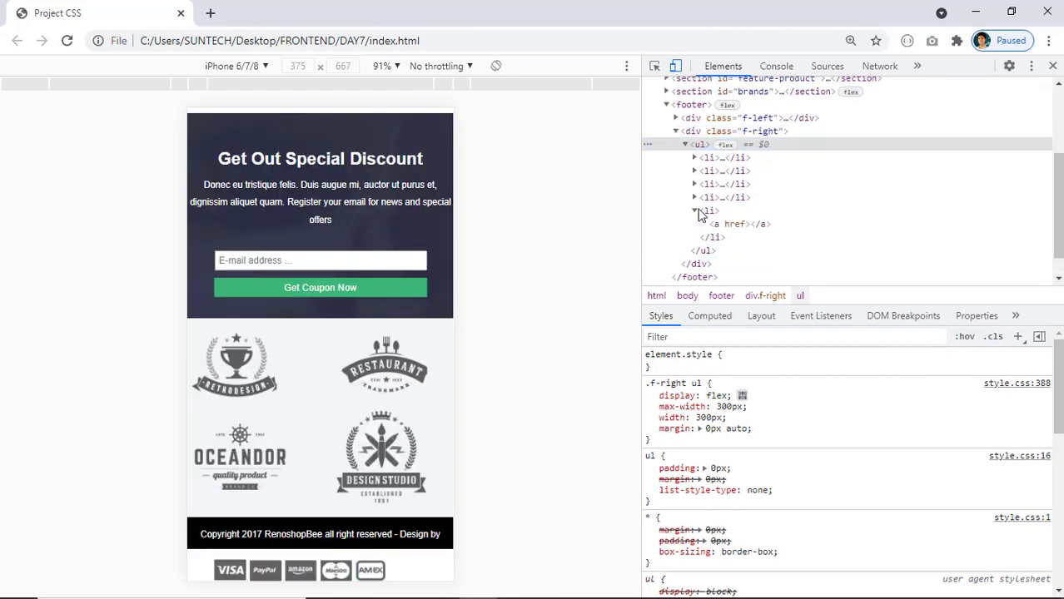
right_click(712, 212)
left_click(748, 279)
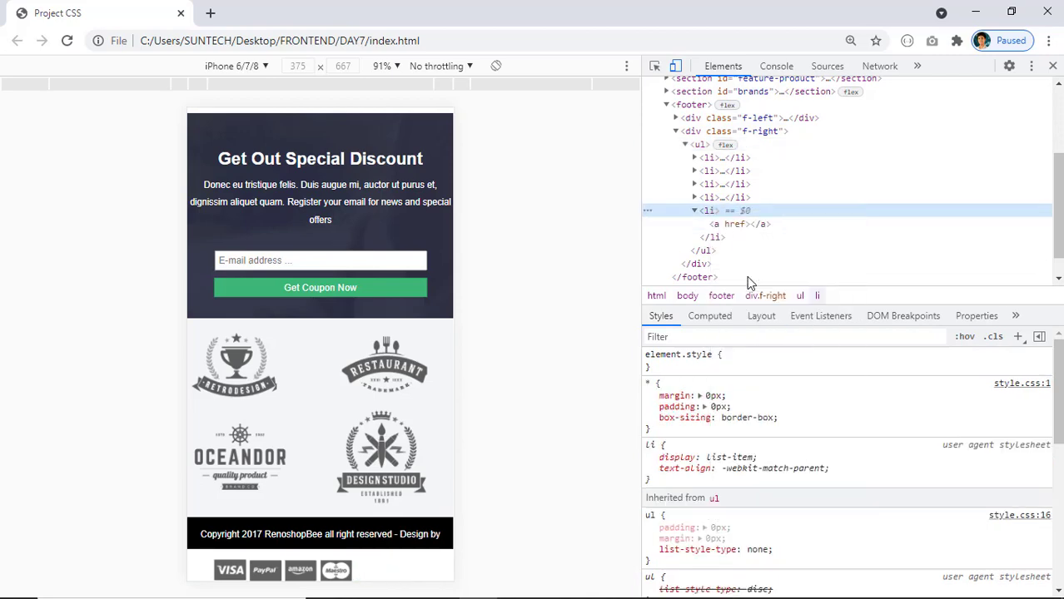
key("Delete")
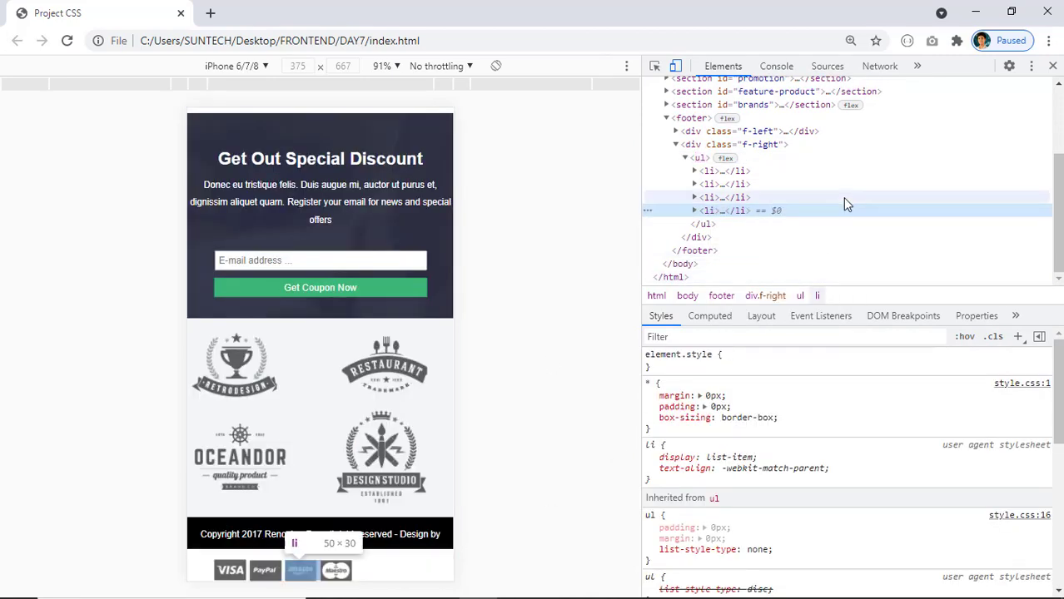
key("ctrl+z")
Inspect the payment icon list, its items, the f-left copyright block and the footer.
left_click(726, 212)
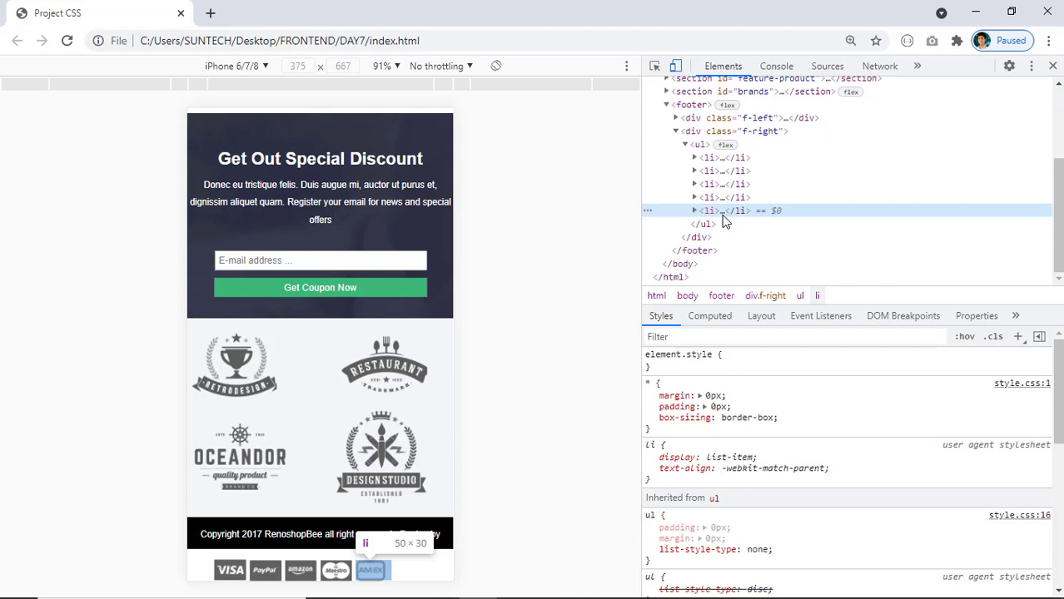
left_click(704, 145)
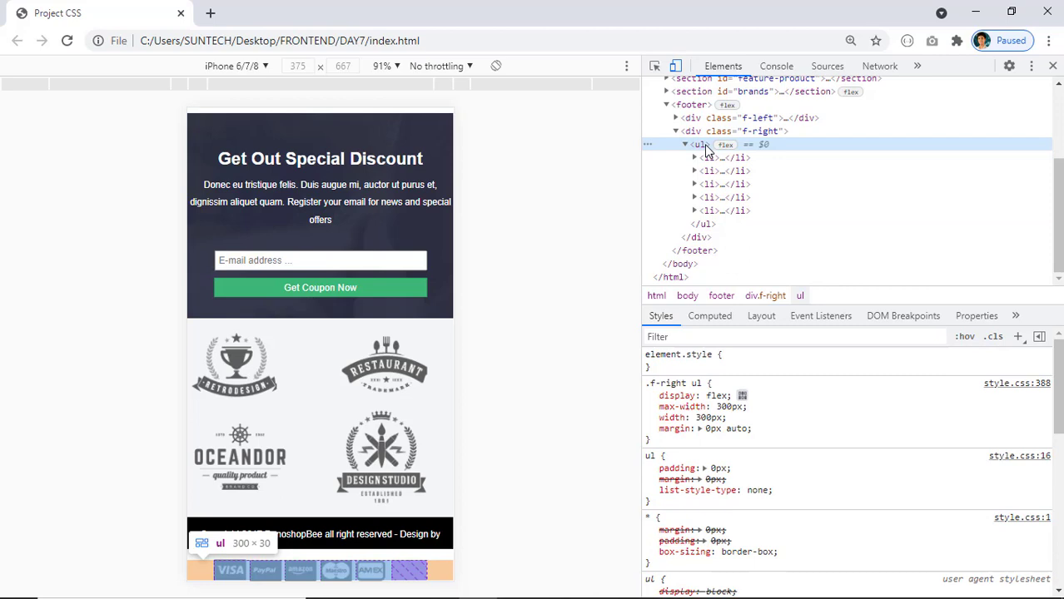
left_click(701, 212)
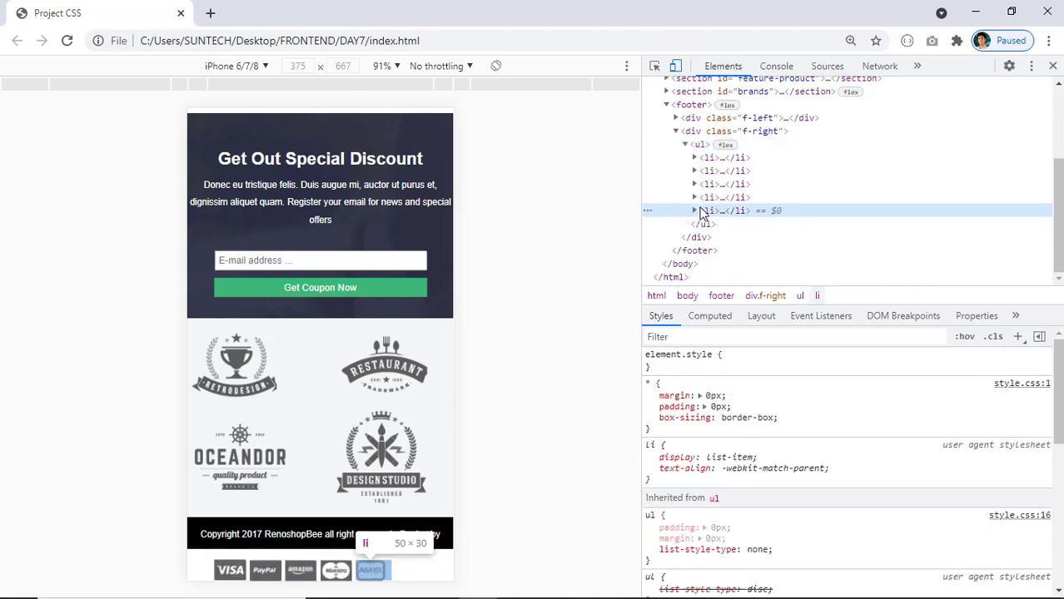
key("Up")
key("Up")
key("Up")
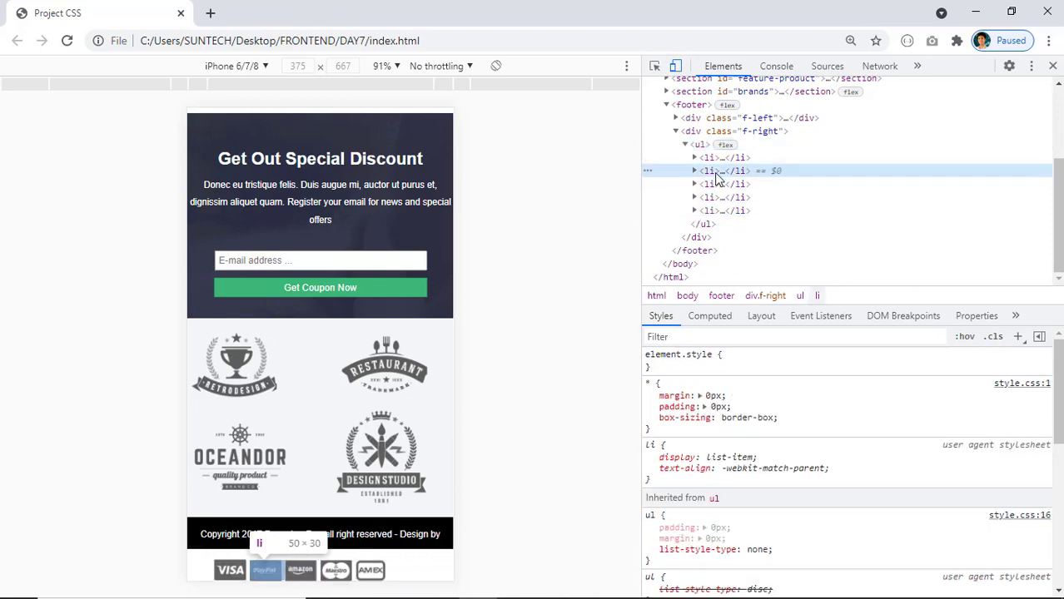
left_click(697, 144)
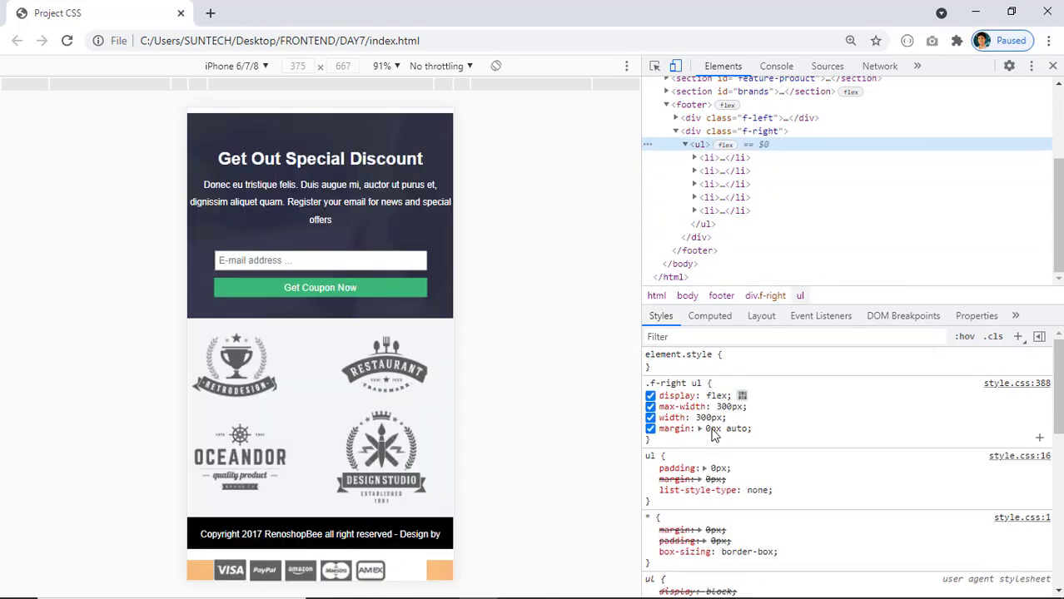
left_click(711, 437)
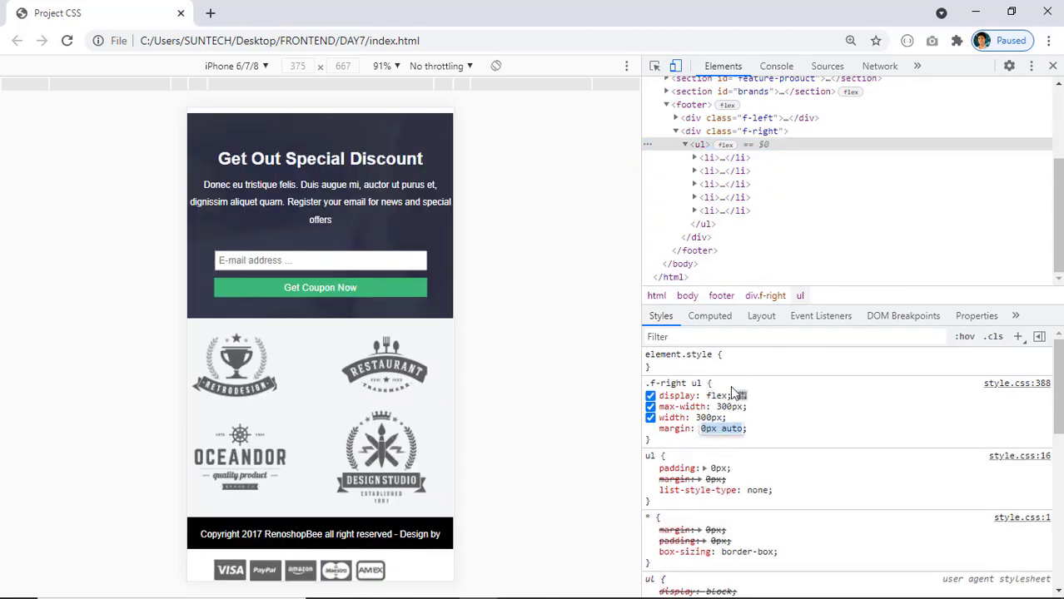
left_click(701, 117)
Add padding-bottom: 20px to the footer's mobile rule in Styles.
left_click(697, 106)
left_click(698, 419)
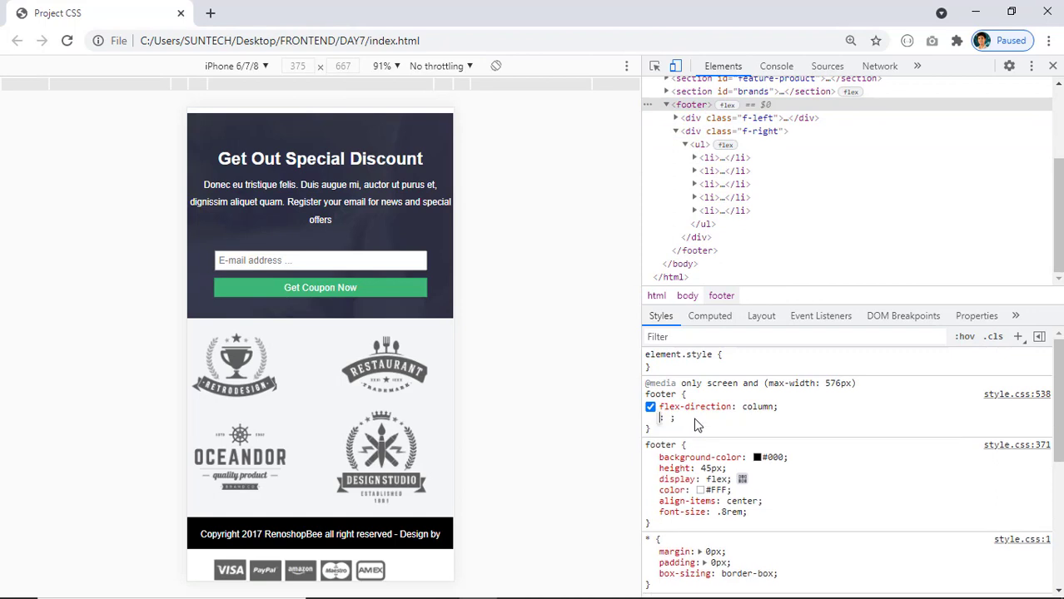
type("padding-bottom")
key("Tab")
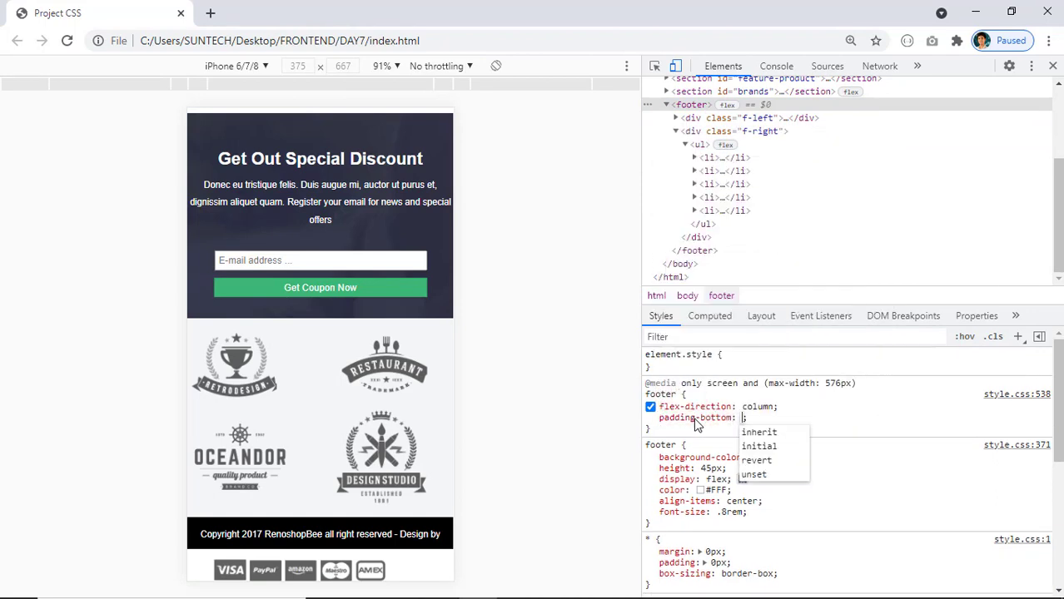
type("20px;")
key("Return")
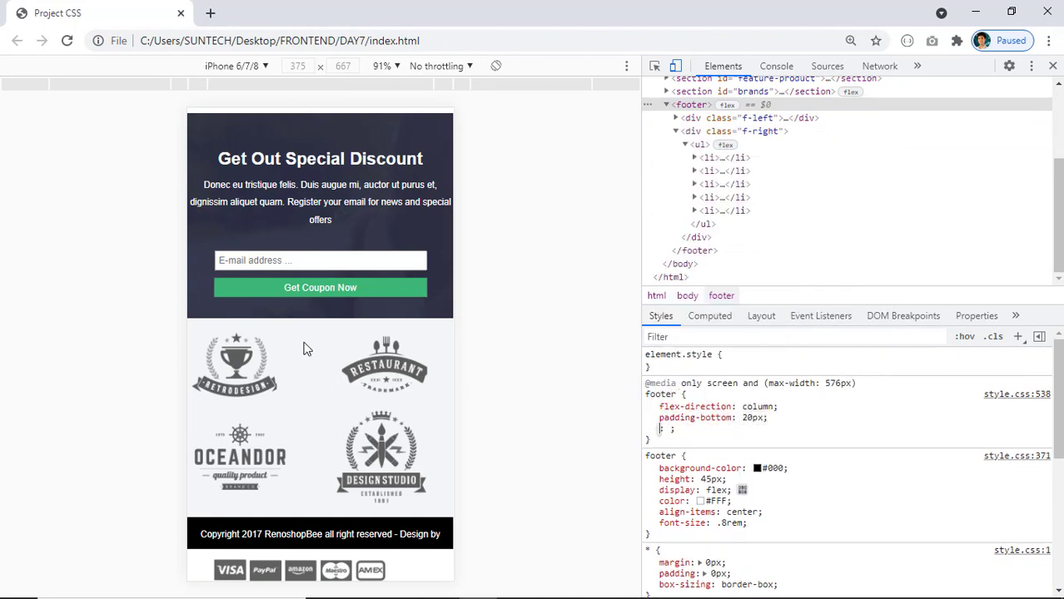
key("Escape")
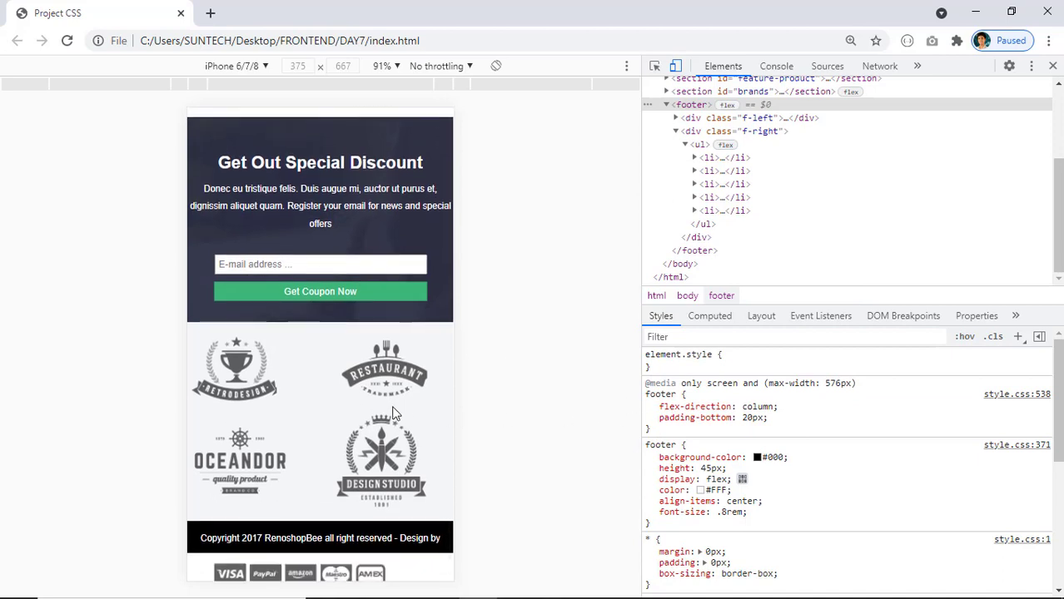
Add padding-bottom: 20px to the mobile .f-right payment icon rule.
left_click(690, 134)
left_click(714, 373)
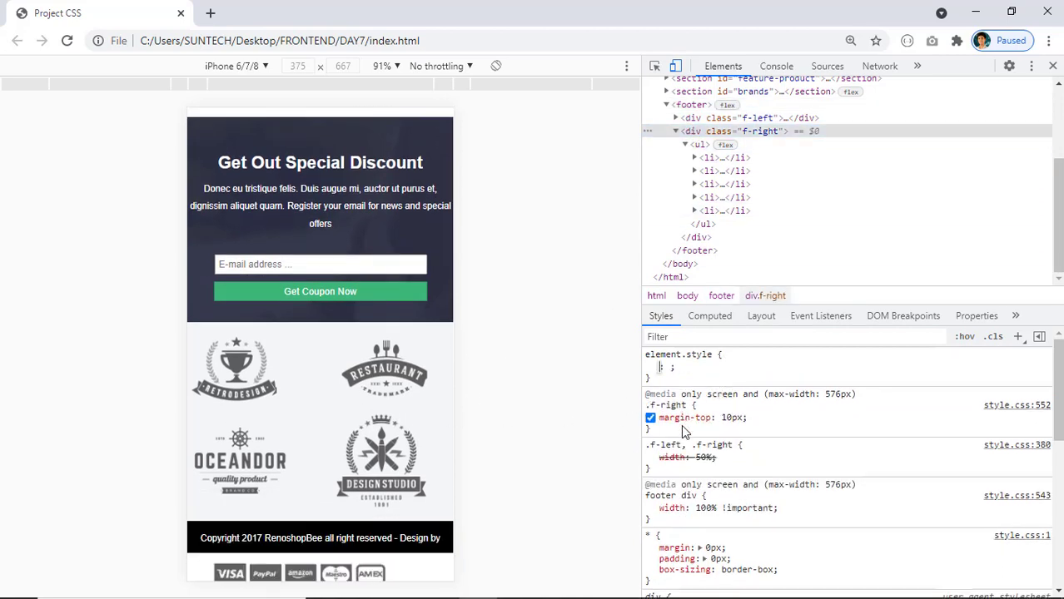
left_click(682, 429)
type("p")
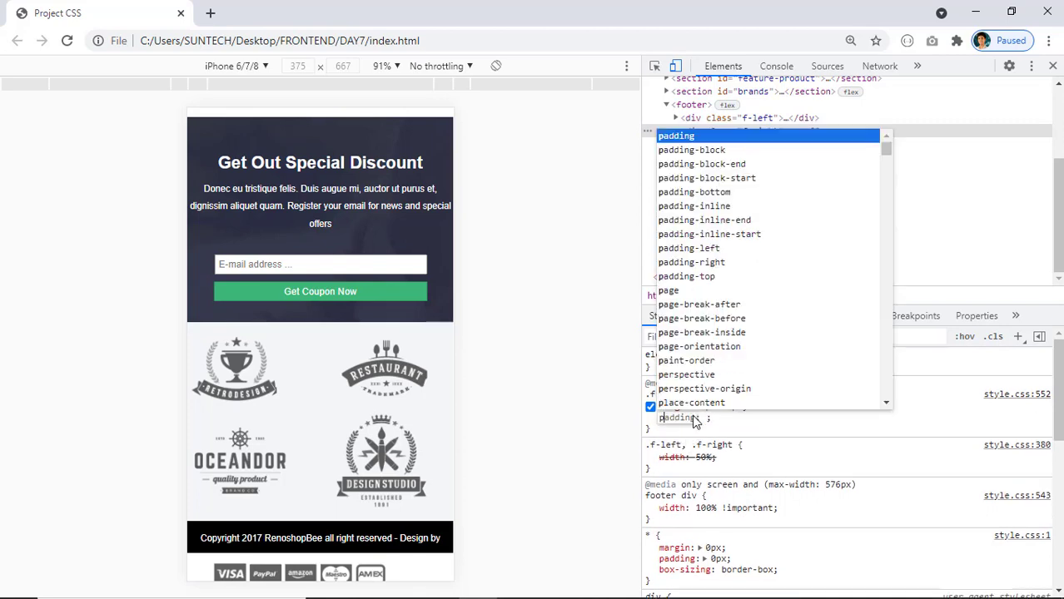
type("adding-bottom: 20px;")
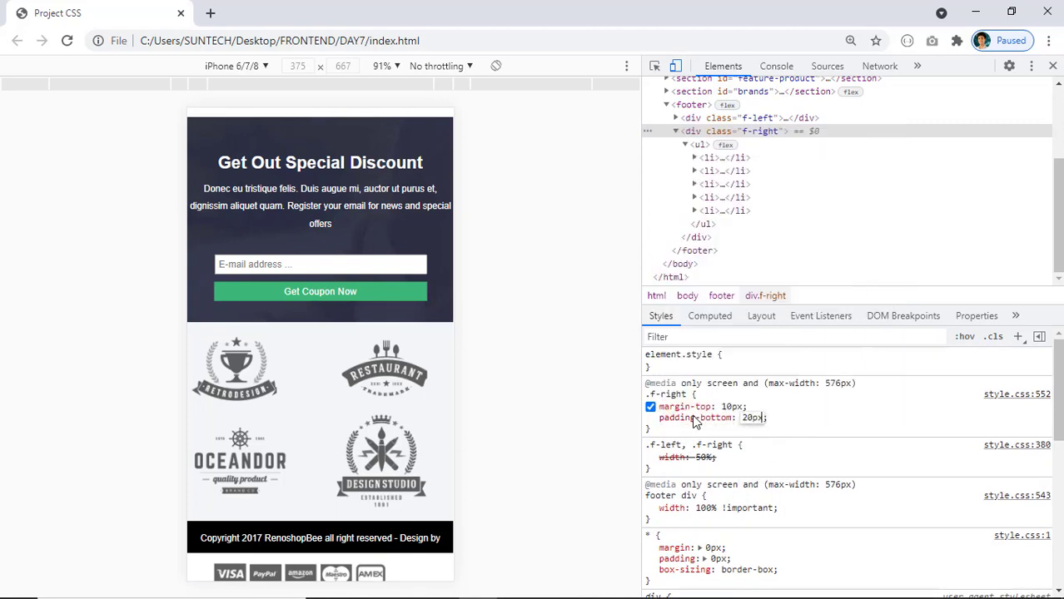
key("Return")
scroll(437, 366, "down", 1)
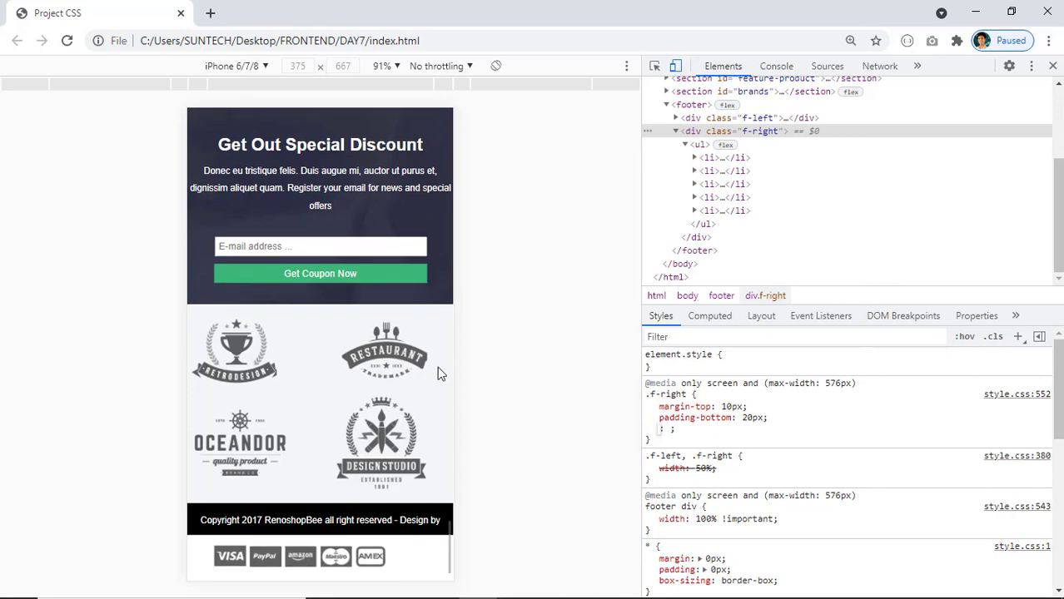
left_click(375, 412)
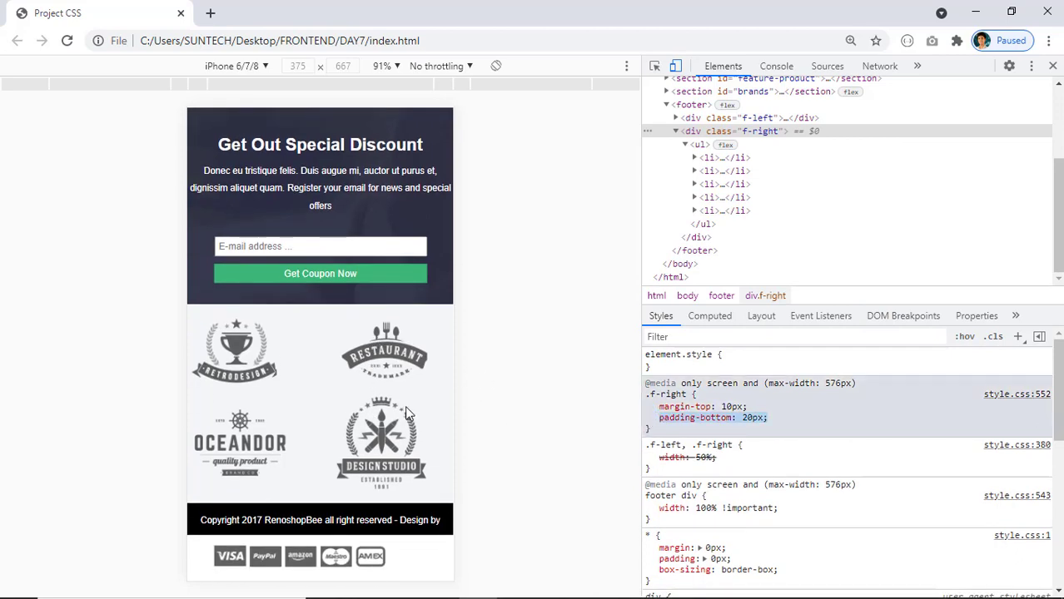
Paste the padding-bottom line into .f-right in style.css and save it.
key("alt+Tab")
key("Return")
type("padding-bottom: 20px;")
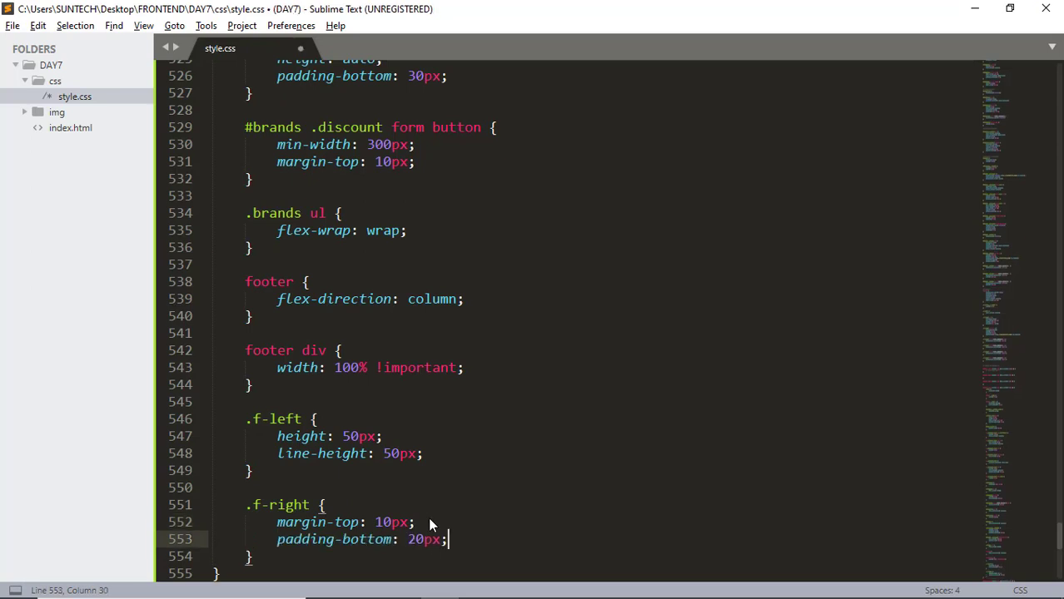
key("ctrl+s")
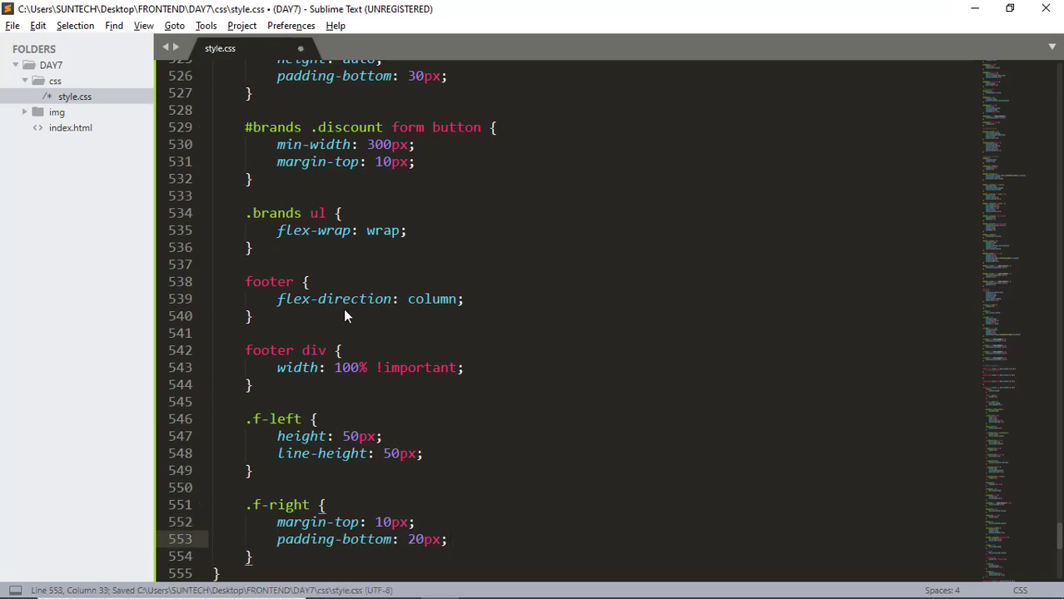
key("ctrl+s")
key("alt+Tab")
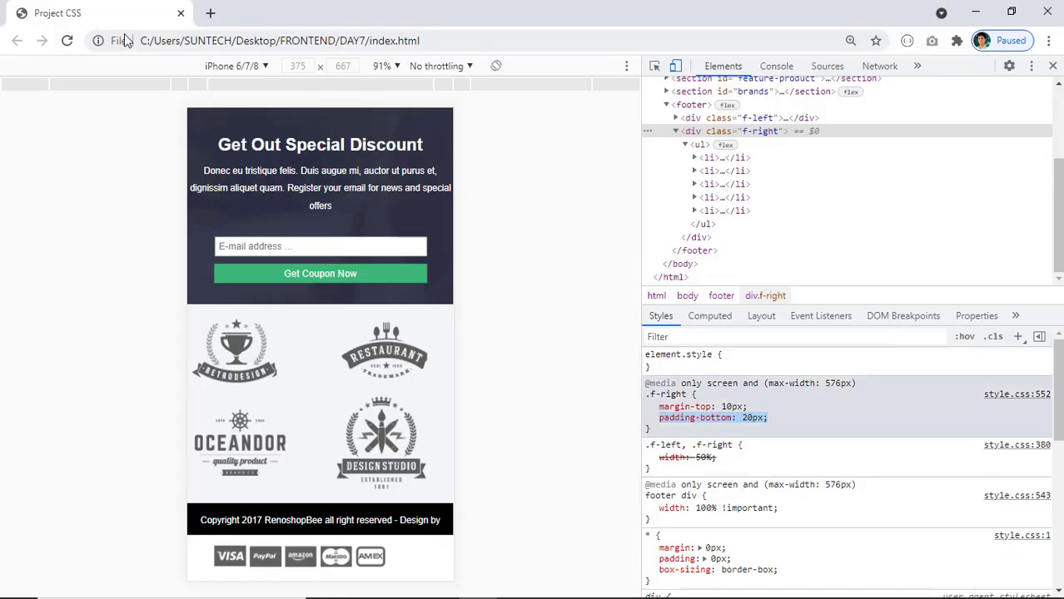
Reload the shop page and select the f-right payment icon block.
left_click(68, 41)
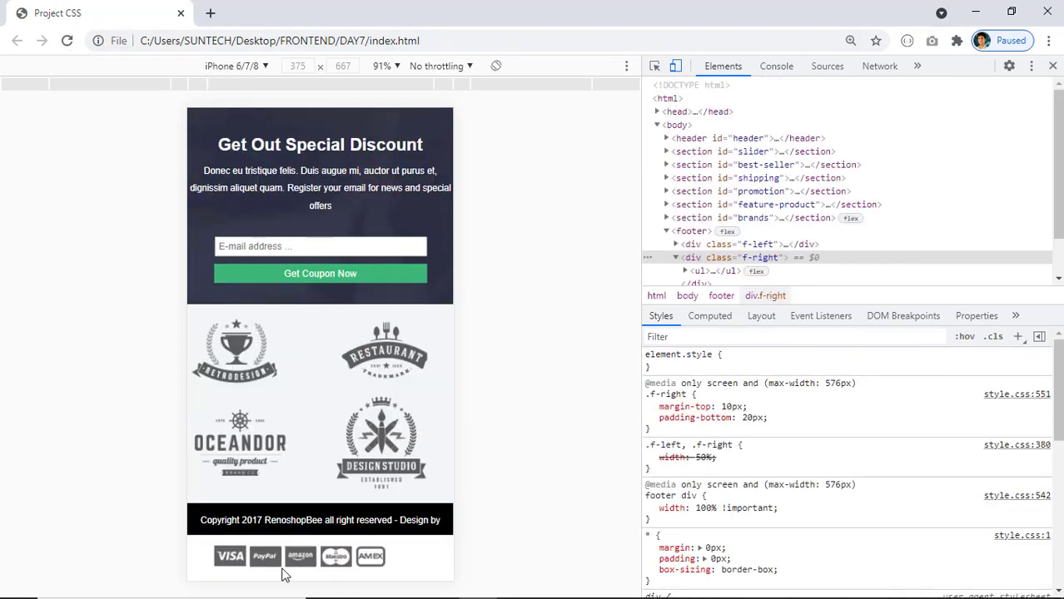
left_click(700, 271)
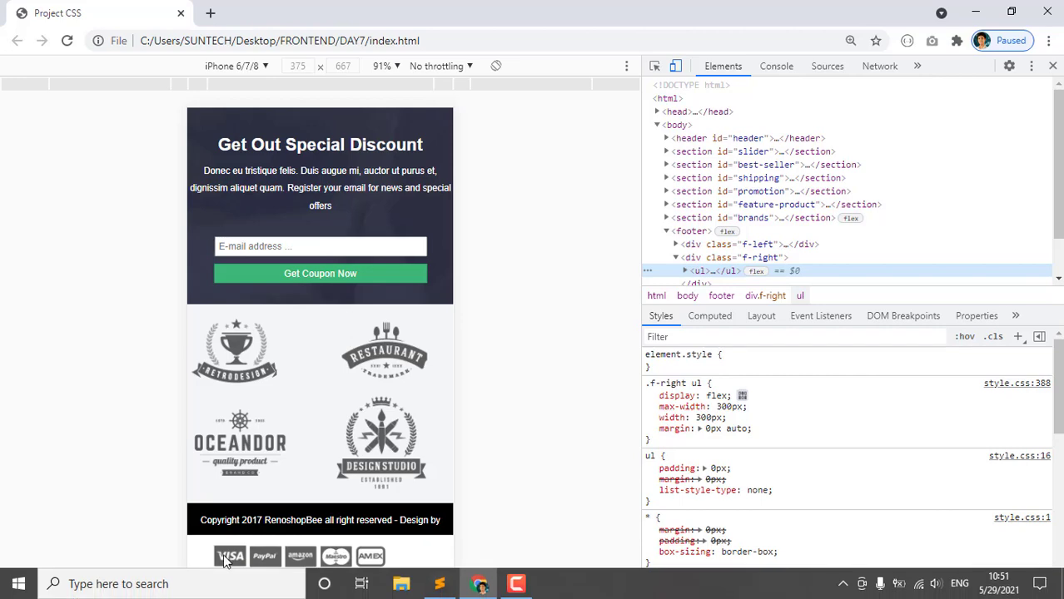
left_click(702, 259)
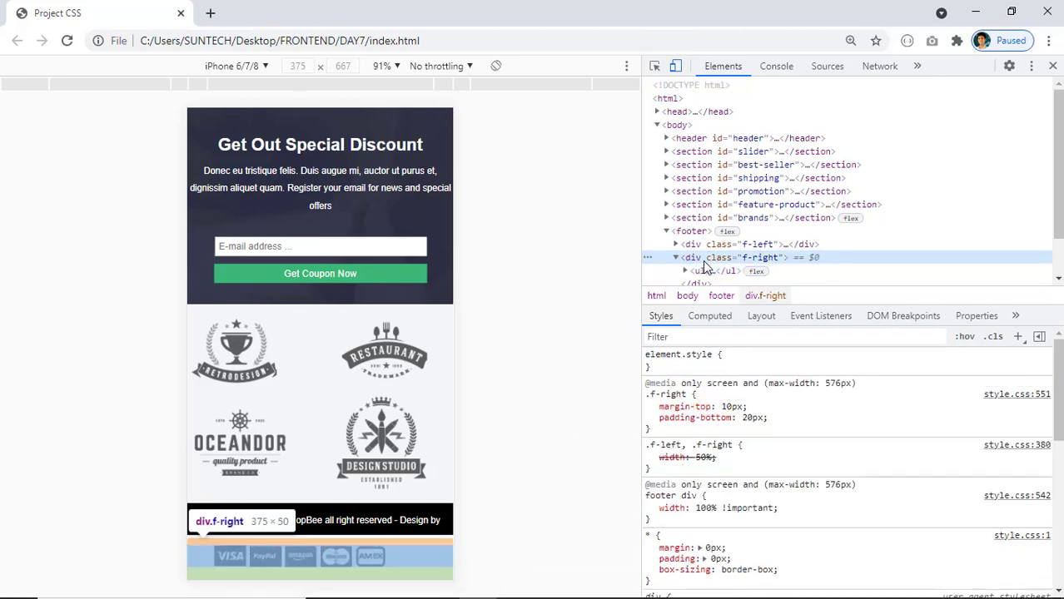
scroll(736, 447, "down", 2)
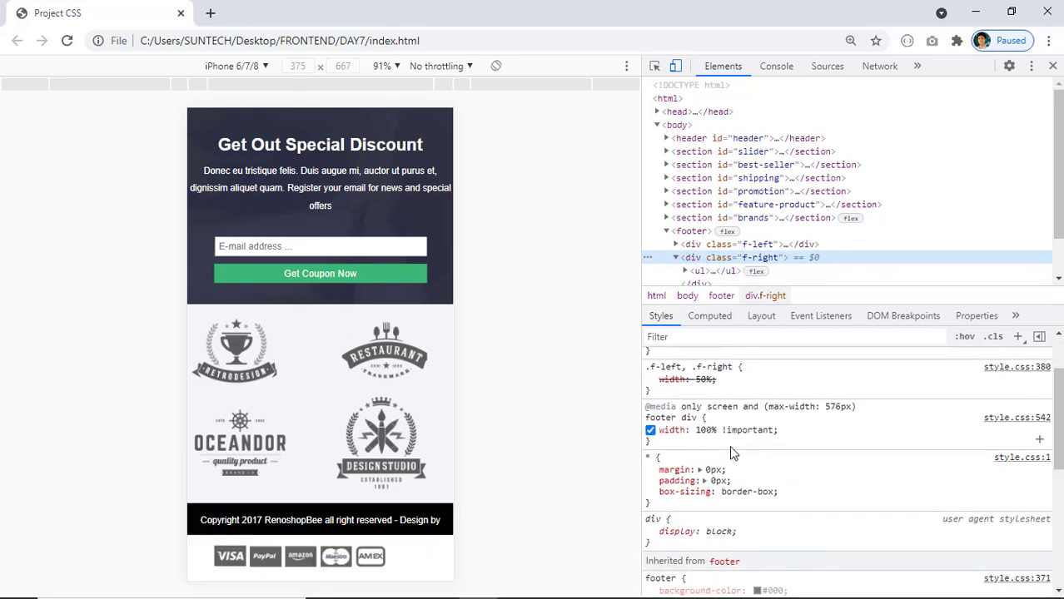
scroll(729, 445, "up", 2)
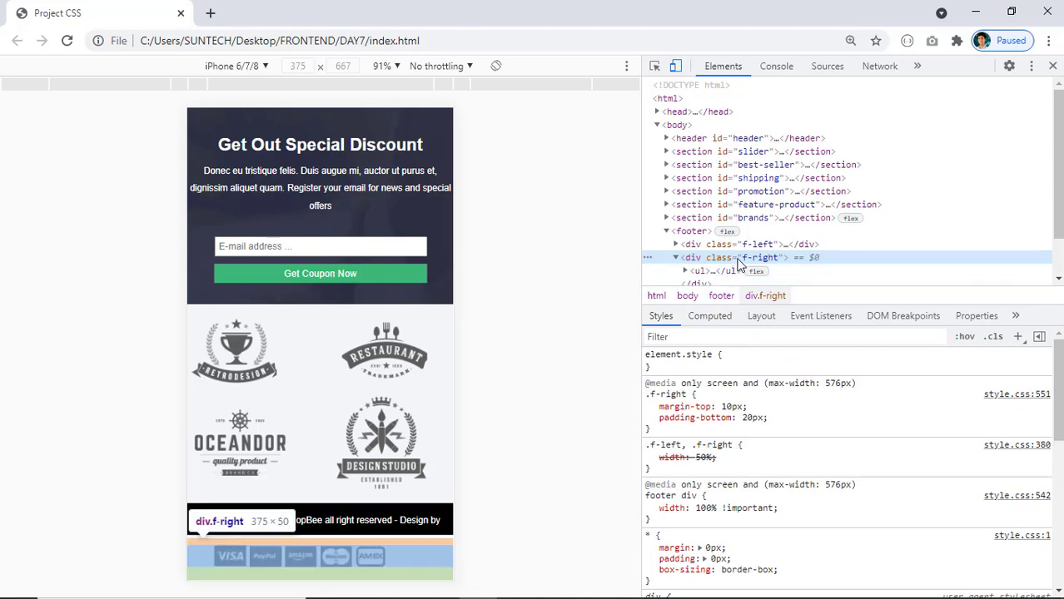
mouse_move(699, 412)
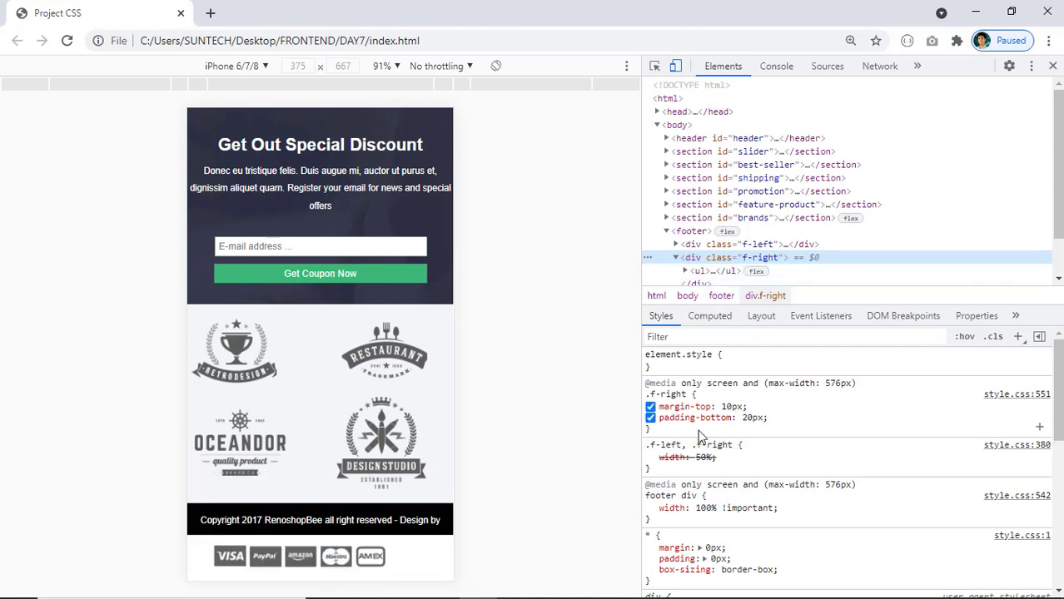
Give the mobile .f-right rule display: flex and width: 100% !important.
left_click(699, 431)
type("display: flex;")
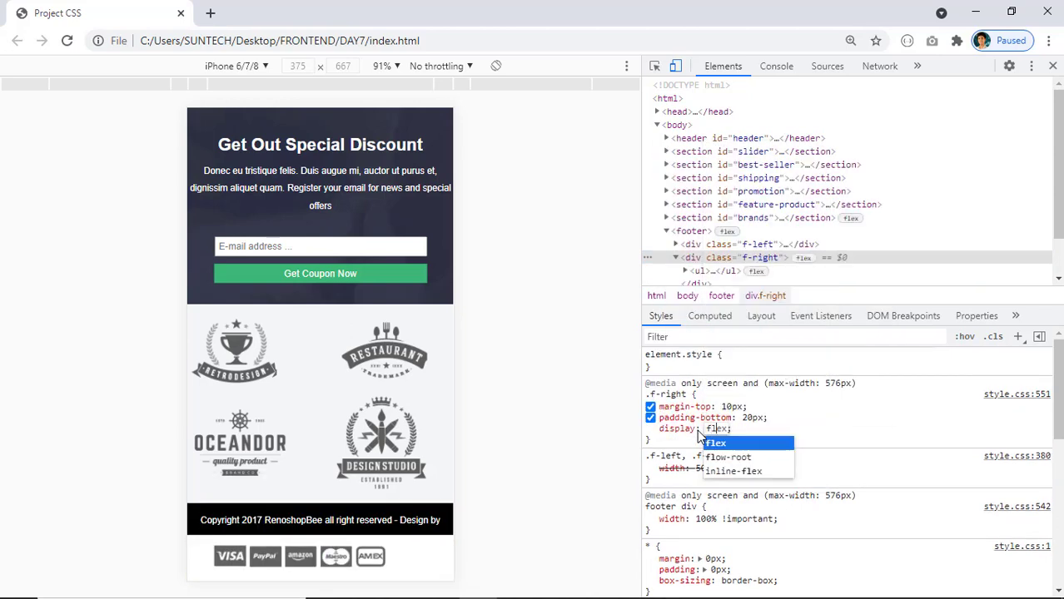
key("Return")
type("width: 50%;")
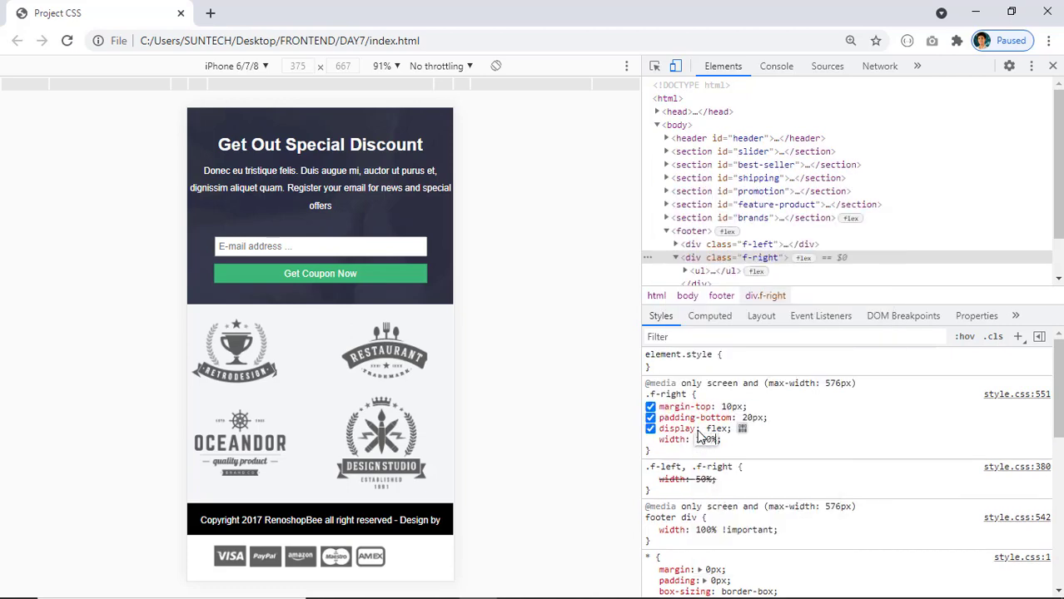
key("Return")
left_click(706, 438)
type("100%")
key("Return")
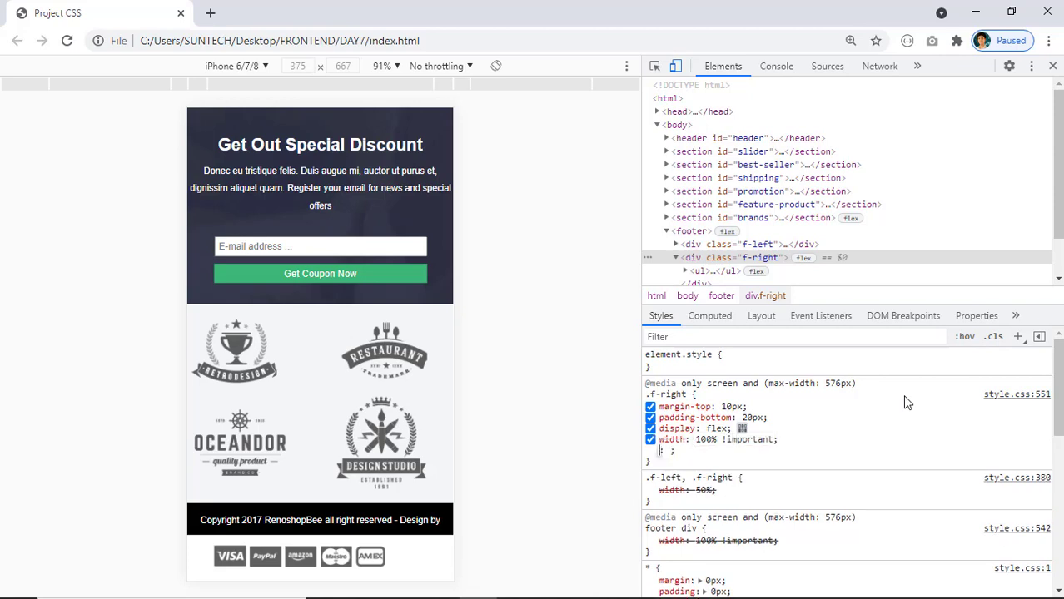
Add justify-content: center to the mobile .f-right rule.
type("jus")
key("Return")
type("center")
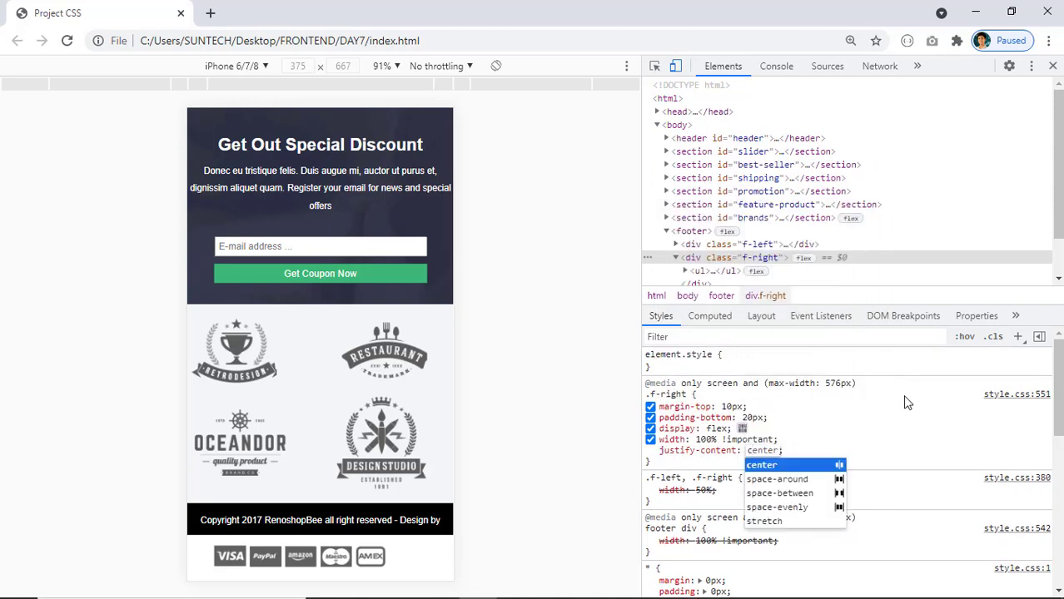
key("Return")
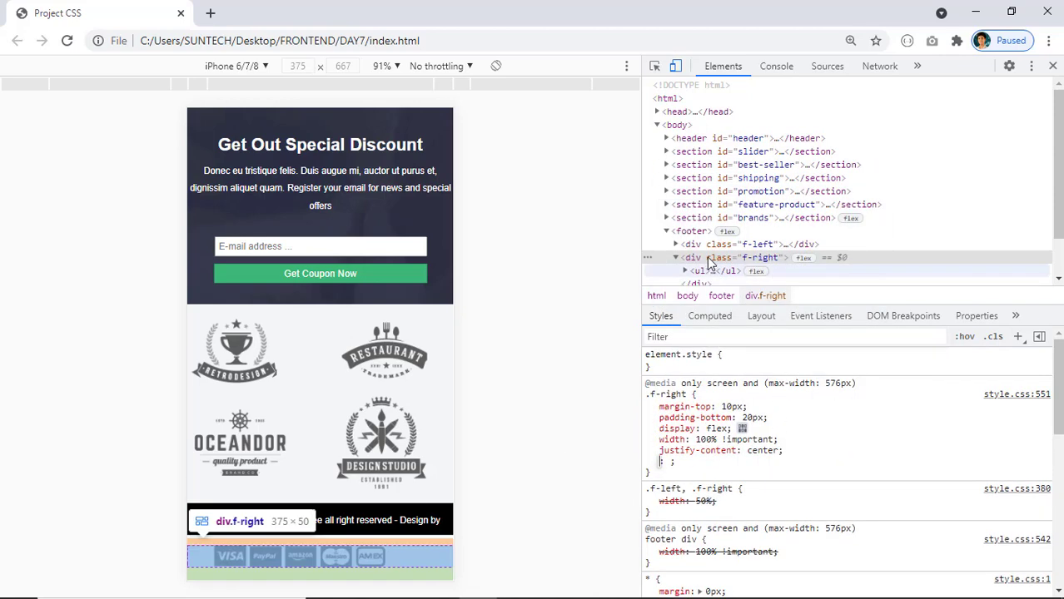
left_click(707, 259)
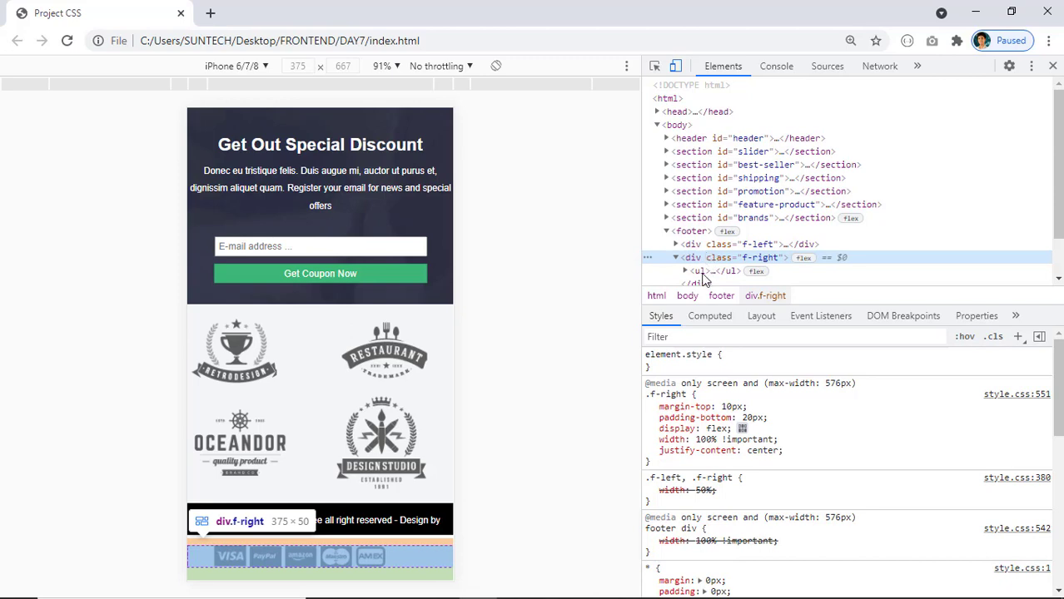
Delete the justify-content: center declaration from .f-right.
left_click(712, 450)
key("Return")
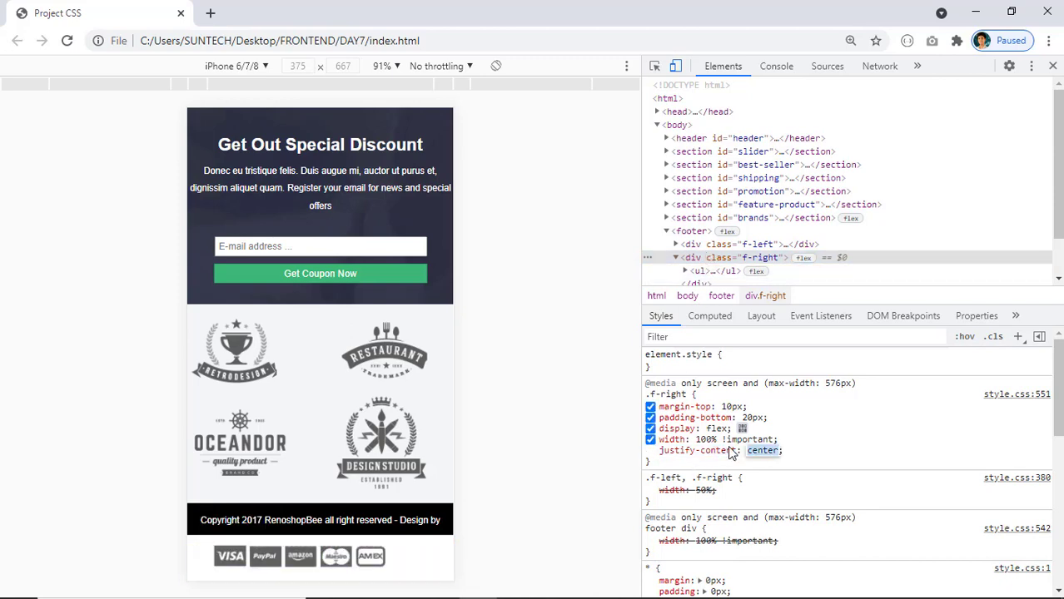
key("BackSpace")
key("Return")
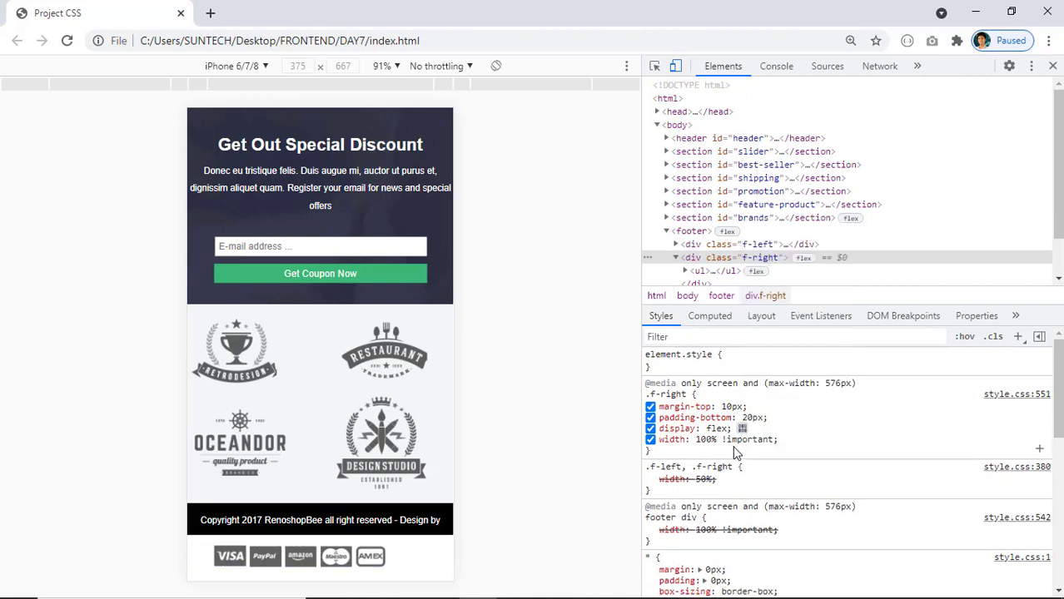
Rename .f-right's margin-top to margin with value 10px auto.
left_click(735, 453)
type("ma")
key("Escape")
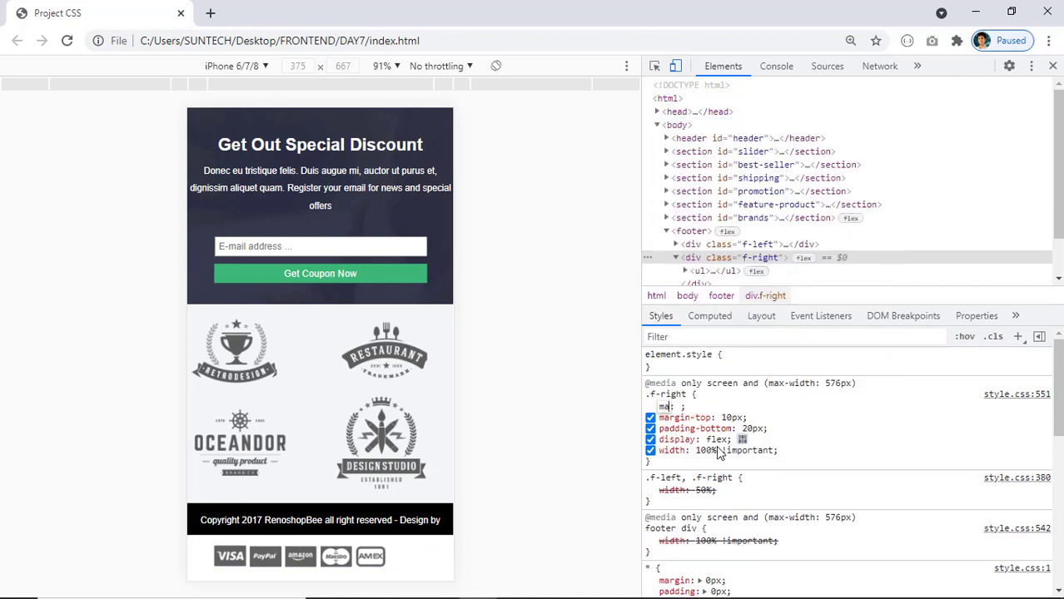
key("Escape")
left_click(695, 408)
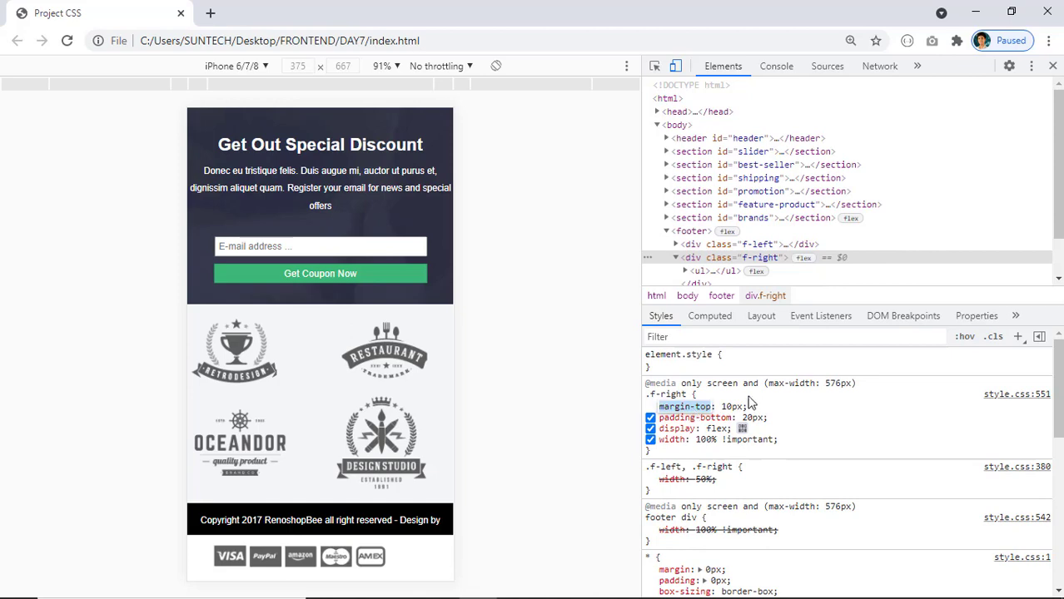
key("BackSpace")
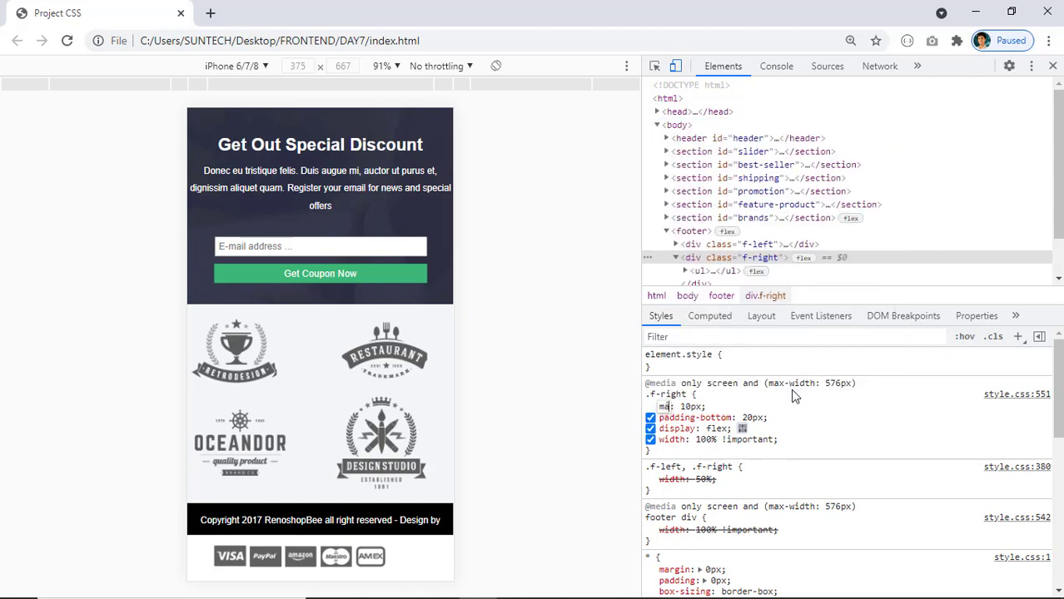
type("margin")
key("Tab")
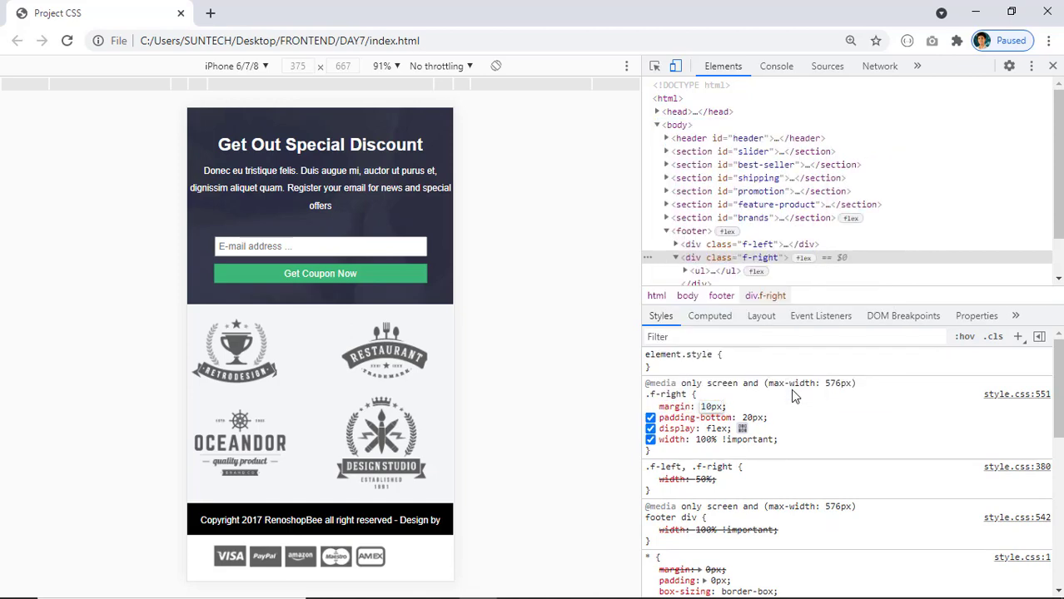
type("auto")
key("Tab")
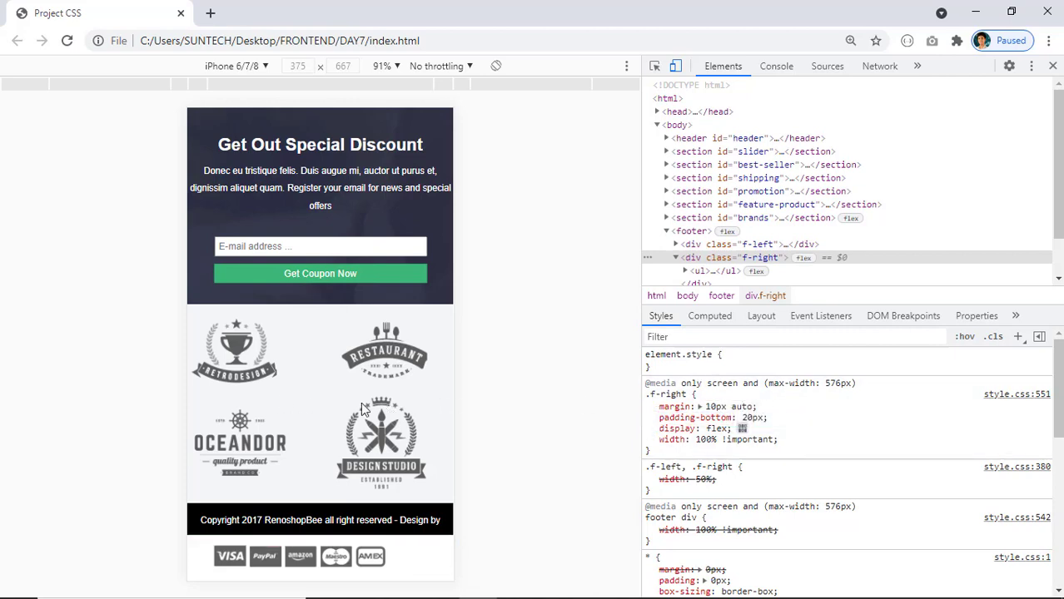
Toggle the new margin on and off to compare, then disable width: 100% !important.
scroll(357, 333, "up", 2)
scroll(376, 327, "down", 2)
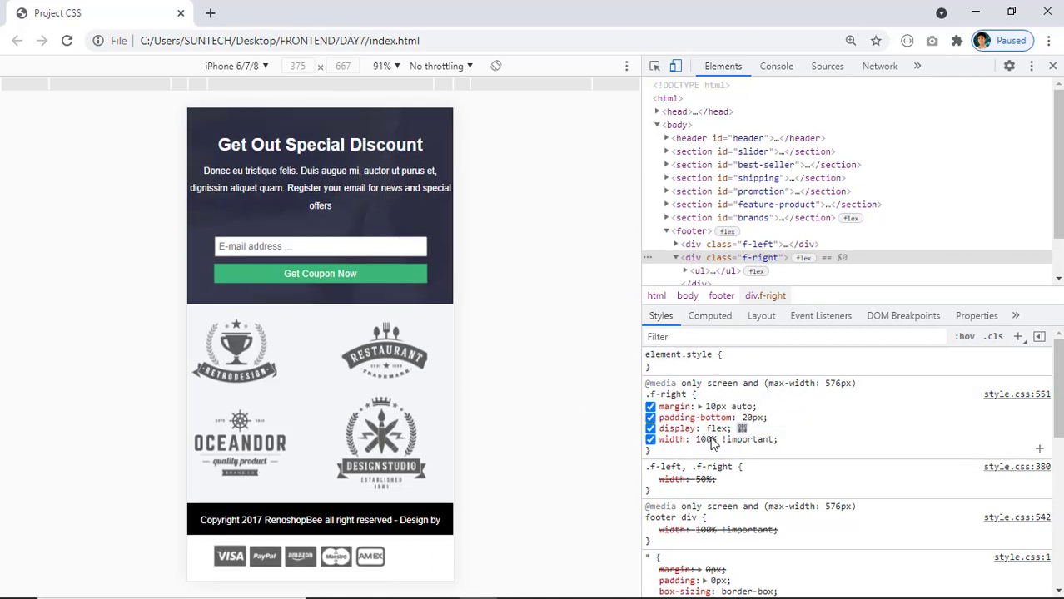
left_click(651, 407)
left_click(650, 408)
left_click(650, 407)
left_click(650, 407)
left_click(650, 441)
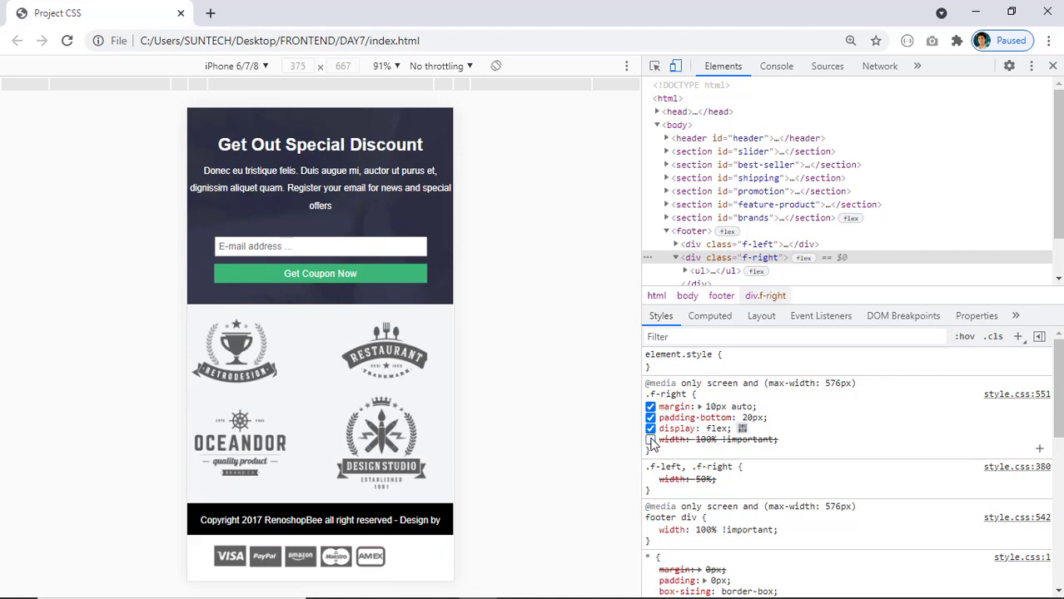
Select the payment-icon ul in .f-right, leaving its 0px auto margin unchanged.
left_click(708, 273)
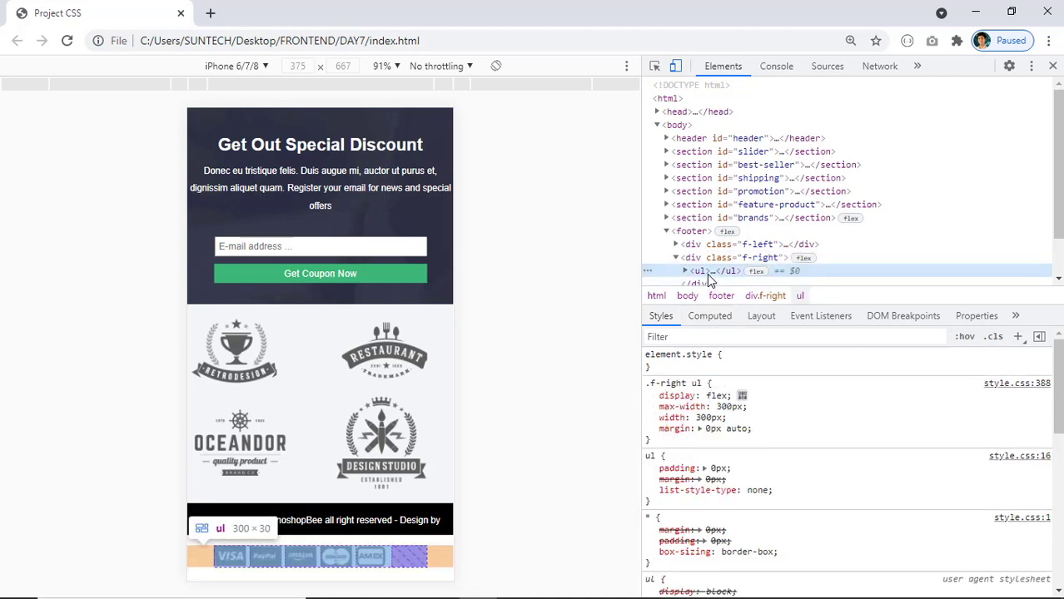
left_click(709, 429)
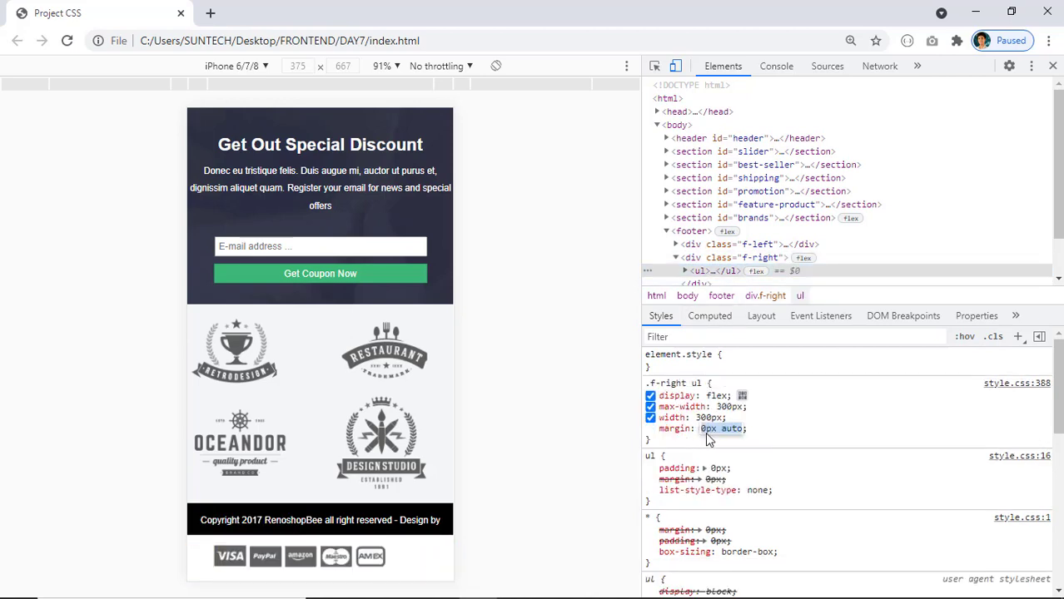
left_click(706, 440)
left_click(706, 441)
left_click(714, 430)
key("Return")
key("Tab")
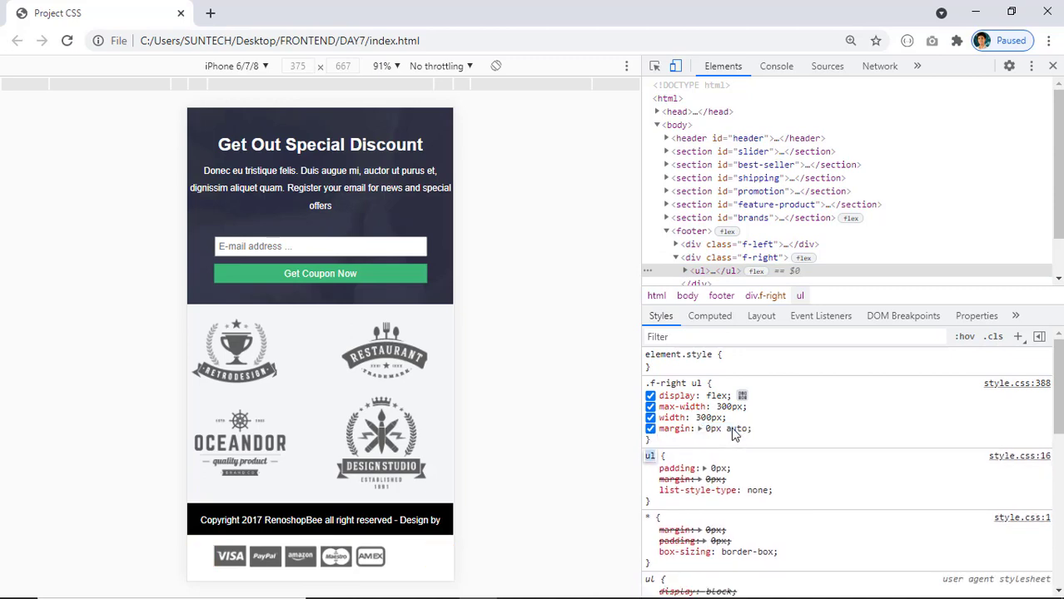
Try margin-left: 10px on the .f-right ul rule, then discard it.
left_click(733, 435)
type("margin")
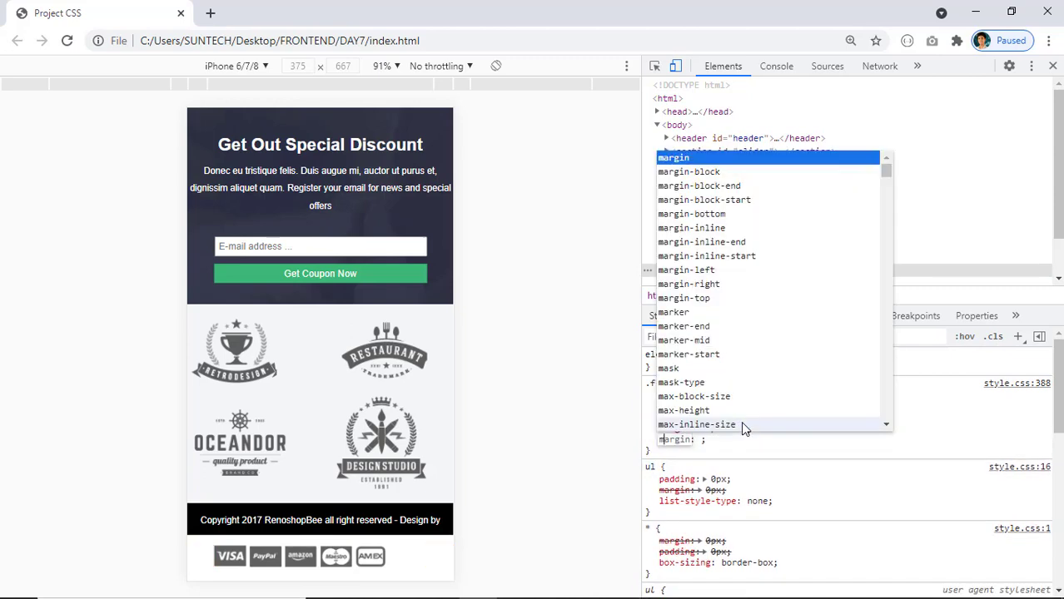
type("-l")
key("Tab")
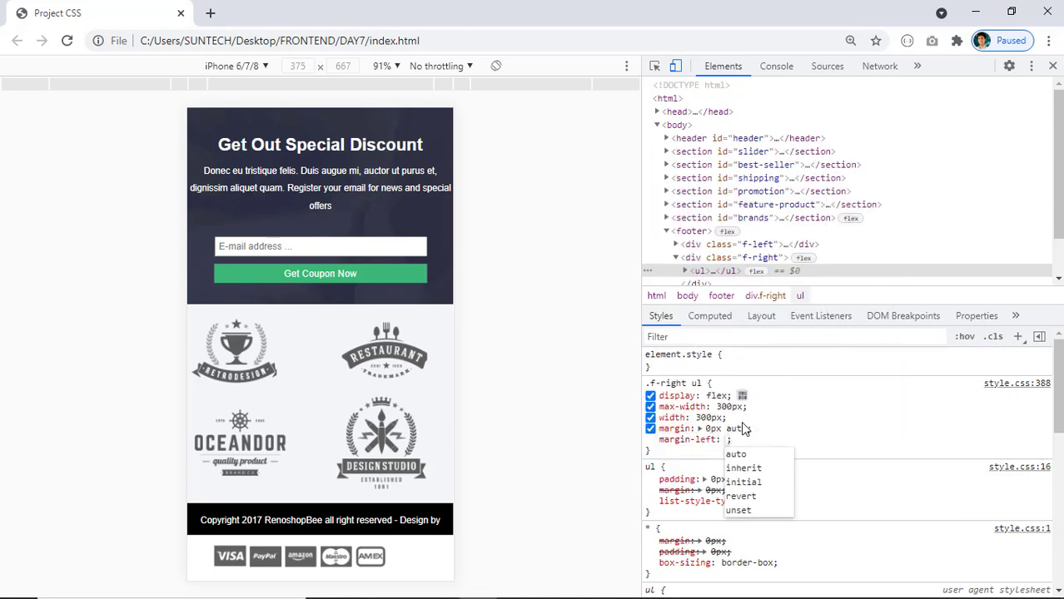
type("10px")
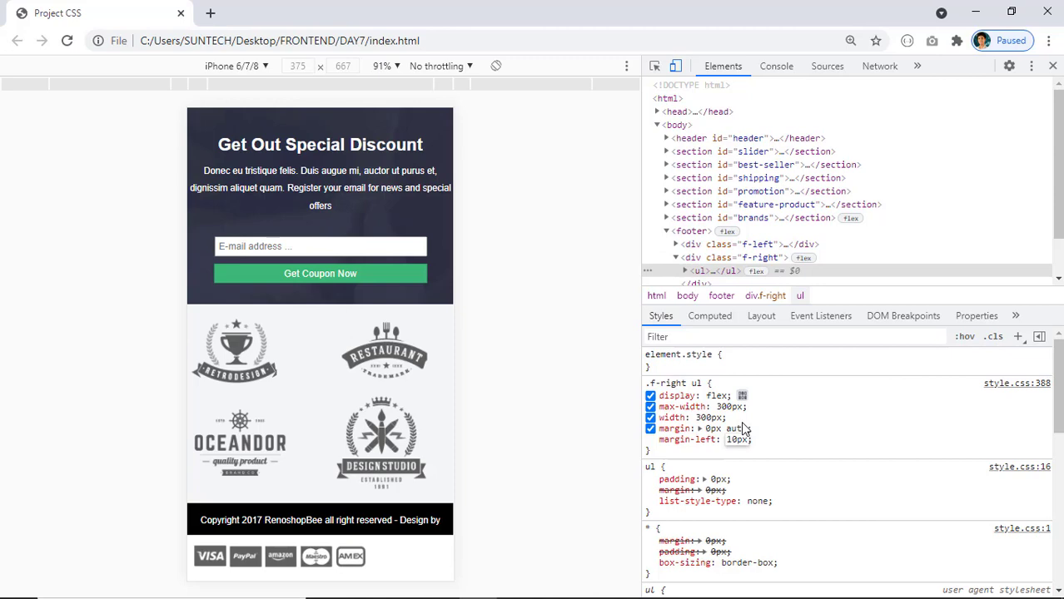
key("Escape")
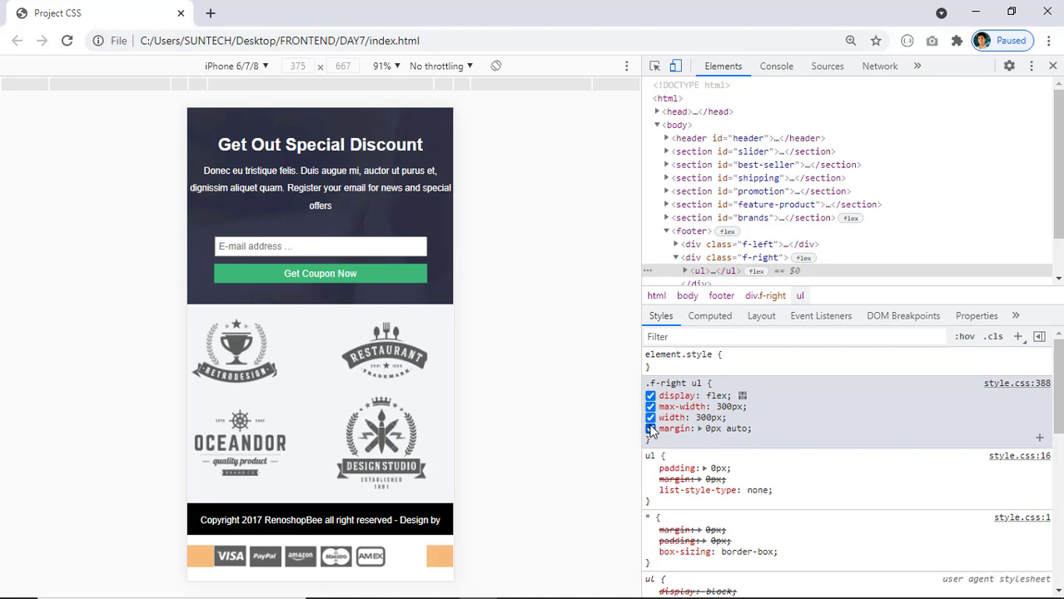
Expand the payment icon ul and its last li in Elements.
scroll(791, 250, "down", 1)
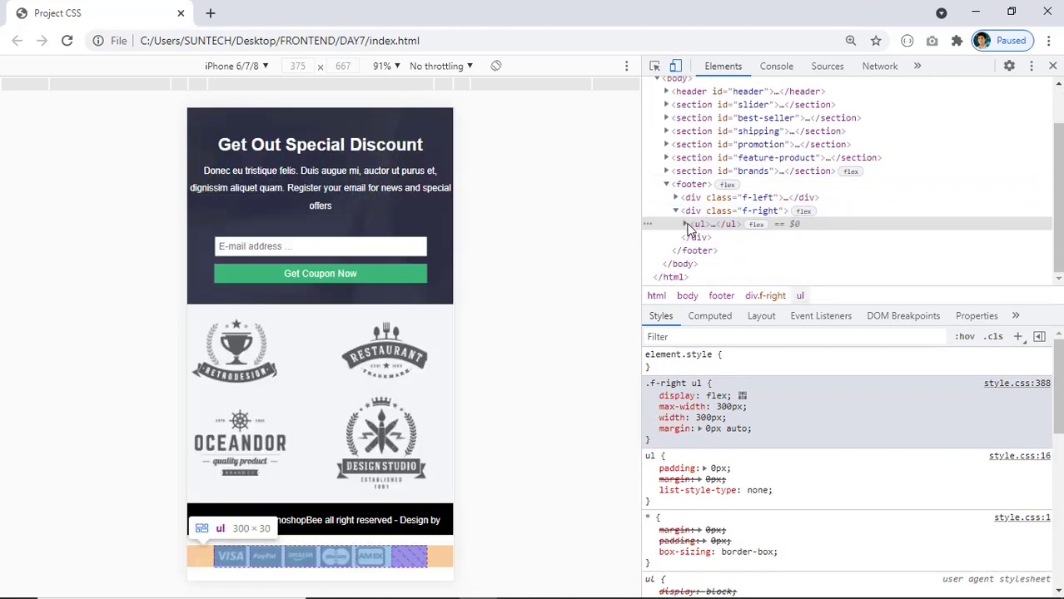
left_click(685, 224)
scroll(691, 220, "down", 2)
left_click(695, 213)
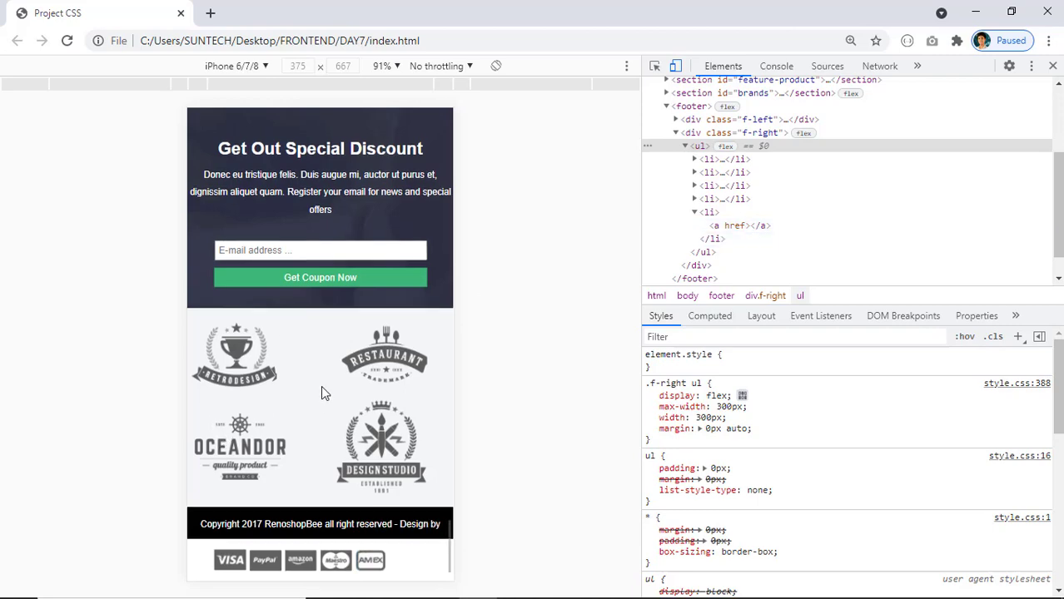
scroll(320, 385, "up", 3)
scroll(333, 225, "down", 3)
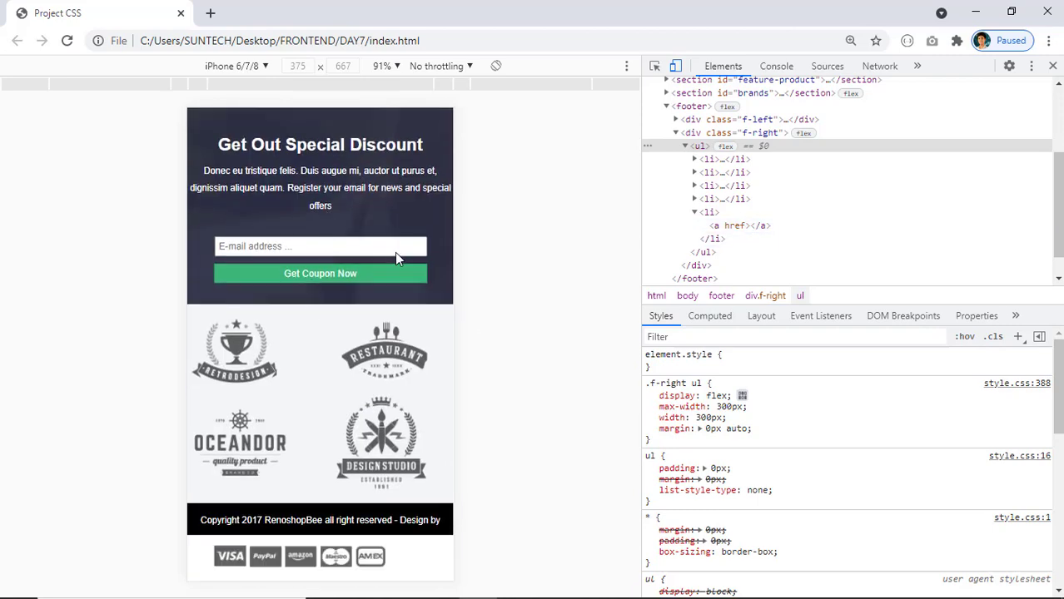
Reload the page and scroll the iPhone preview from the footer up to the top.
left_click(73, 41)
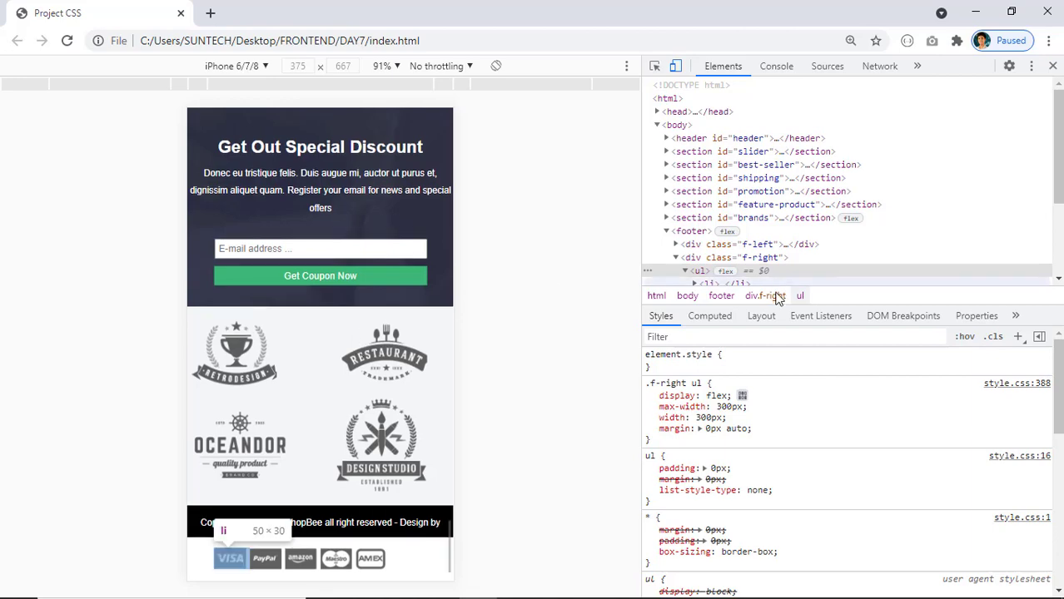
scroll(700, 276, "down", 2)
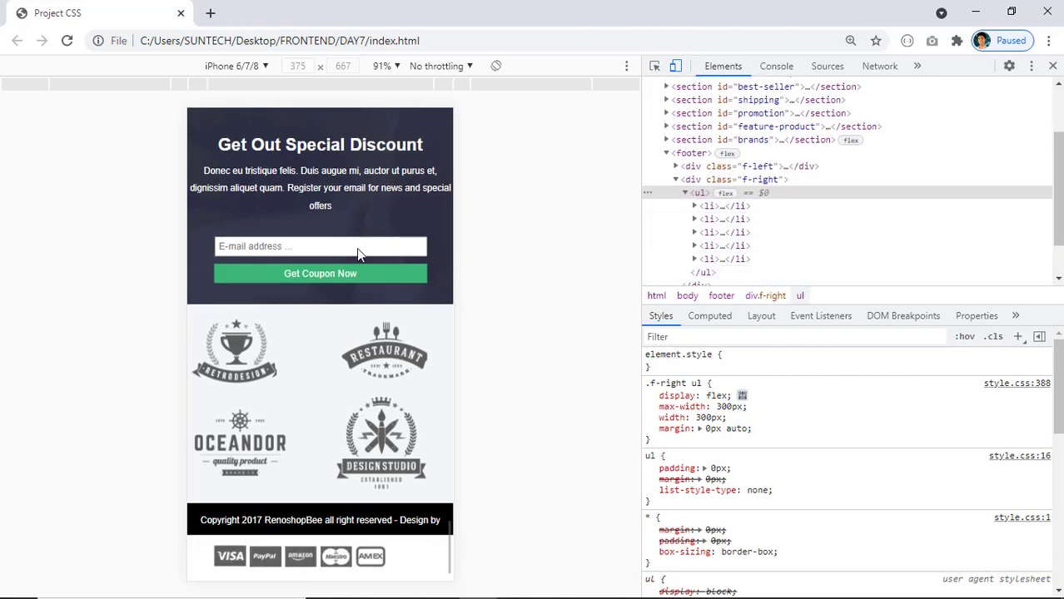
scroll(358, 250, "up", 3)
scroll(376, 328, "up", 5)
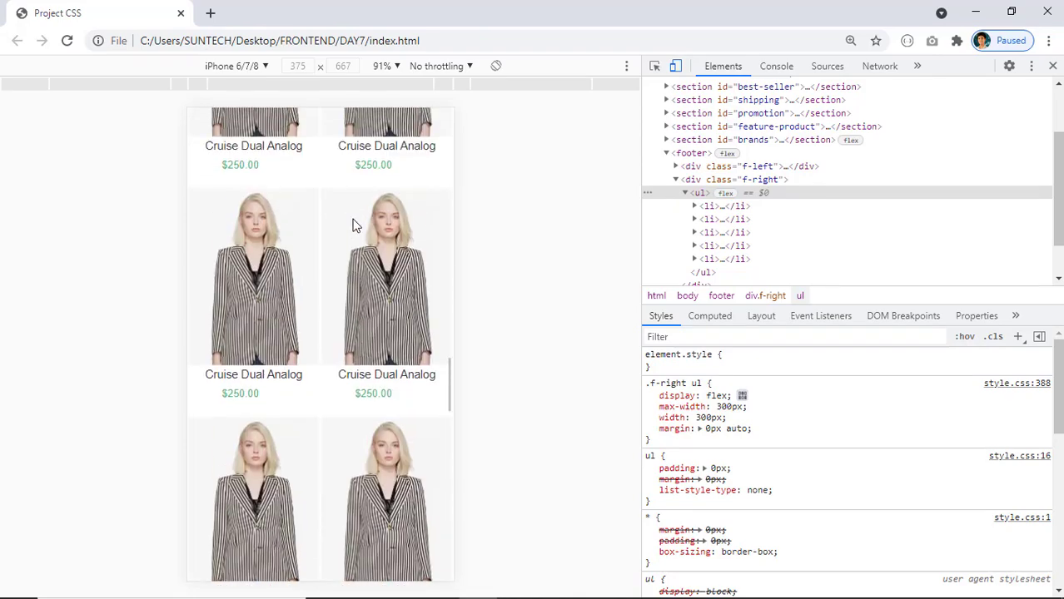
scroll(351, 226, "down", 10)
scroll(402, 432, "up", 3)
scroll(402, 431, "up", 5)
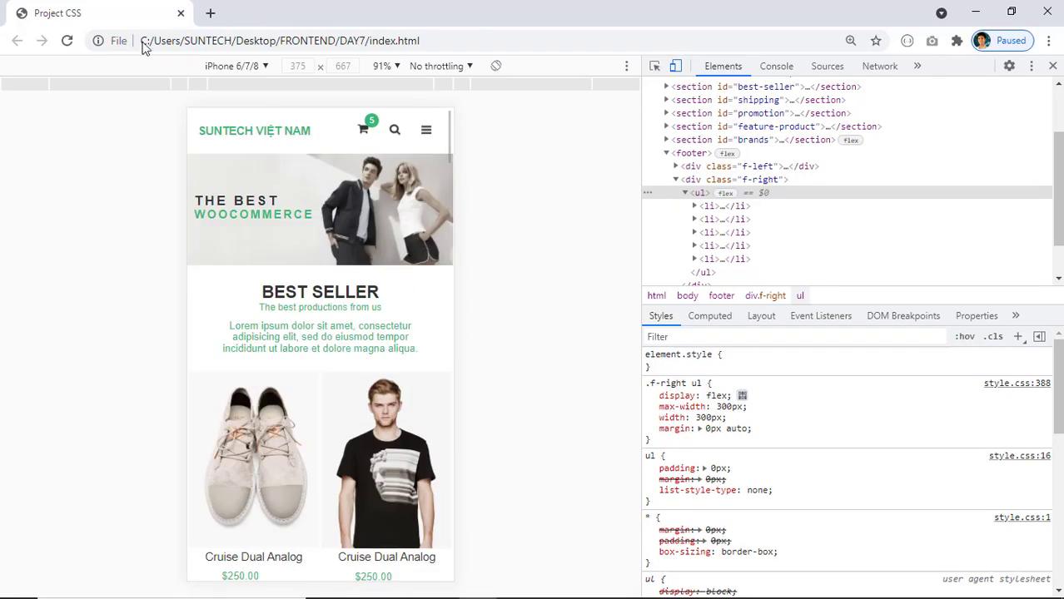
left_click(66, 40)
scroll(379, 108, "down", 2)
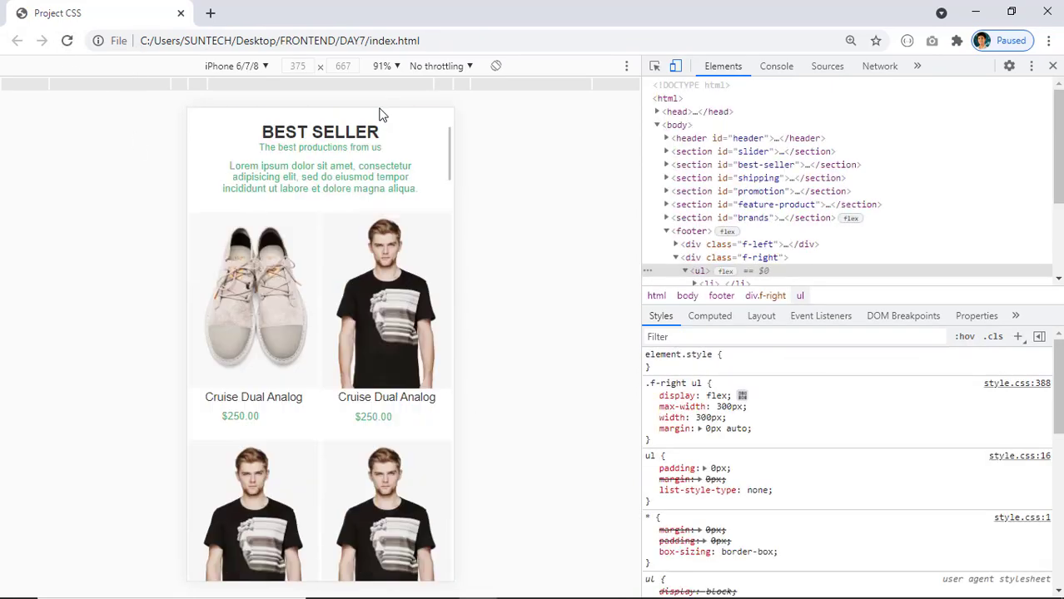
scroll(323, 176, "down", 8)
scroll(362, 124, "up", 4)
scroll(361, 124, "up", 6)
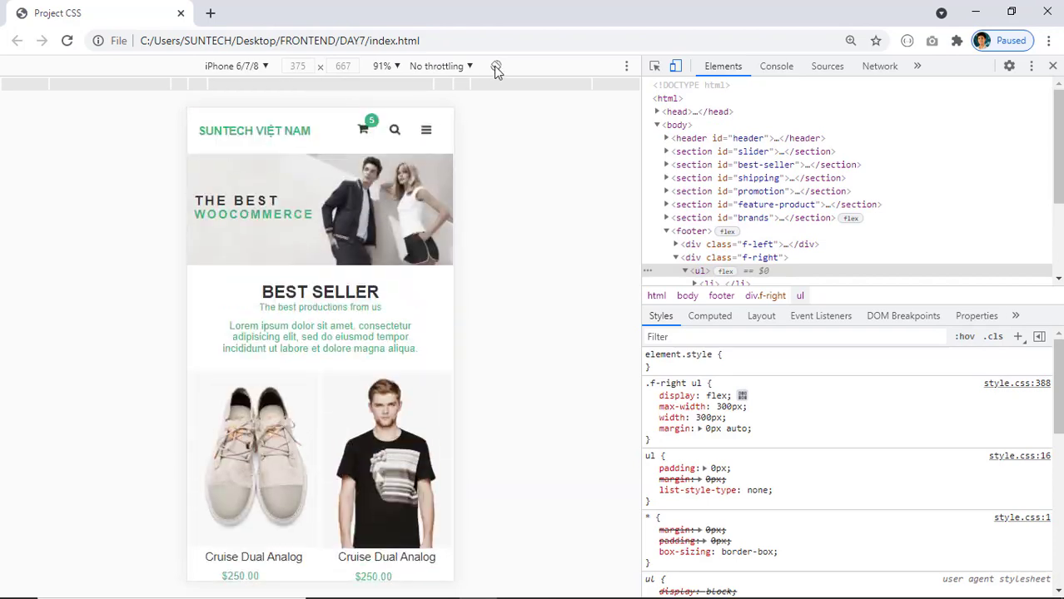